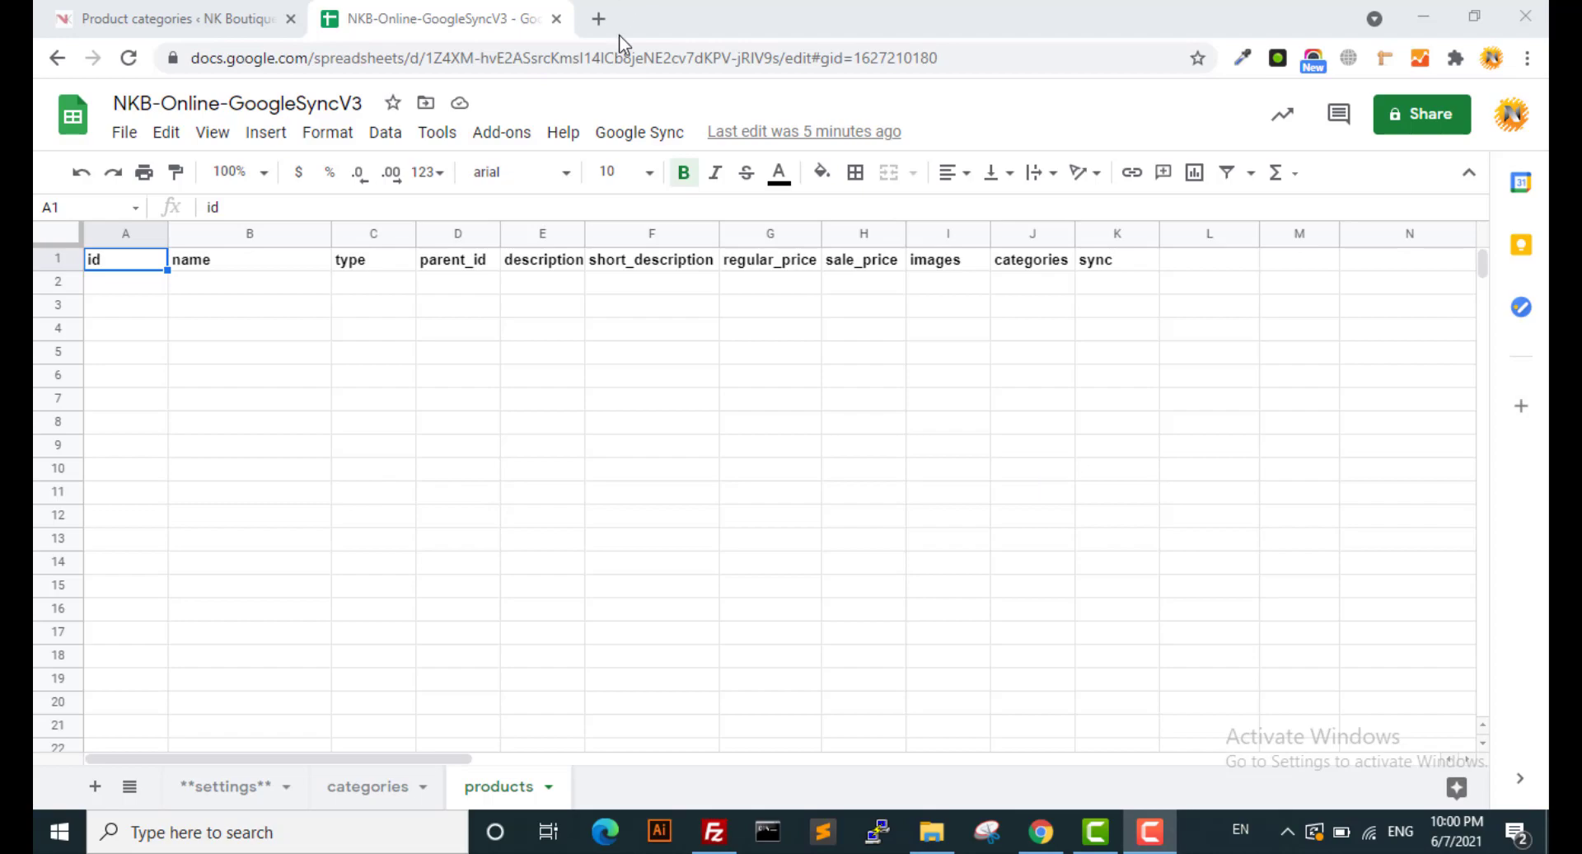
Open a blank browser tab, load WooCommerce's All Products list, then return to the product sheet
click(599, 18)
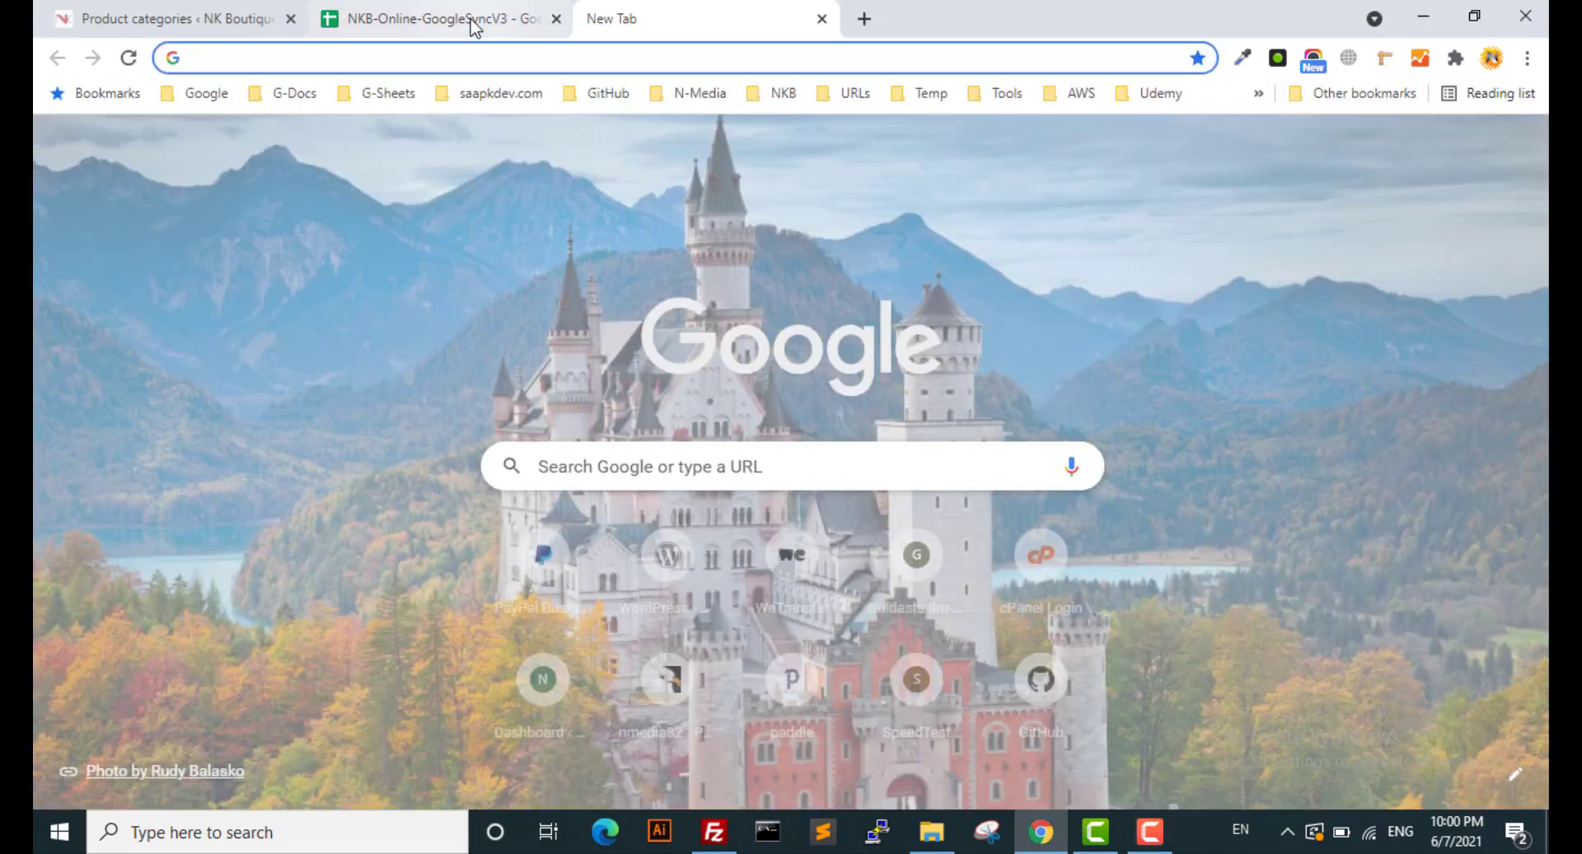
click(476, 27)
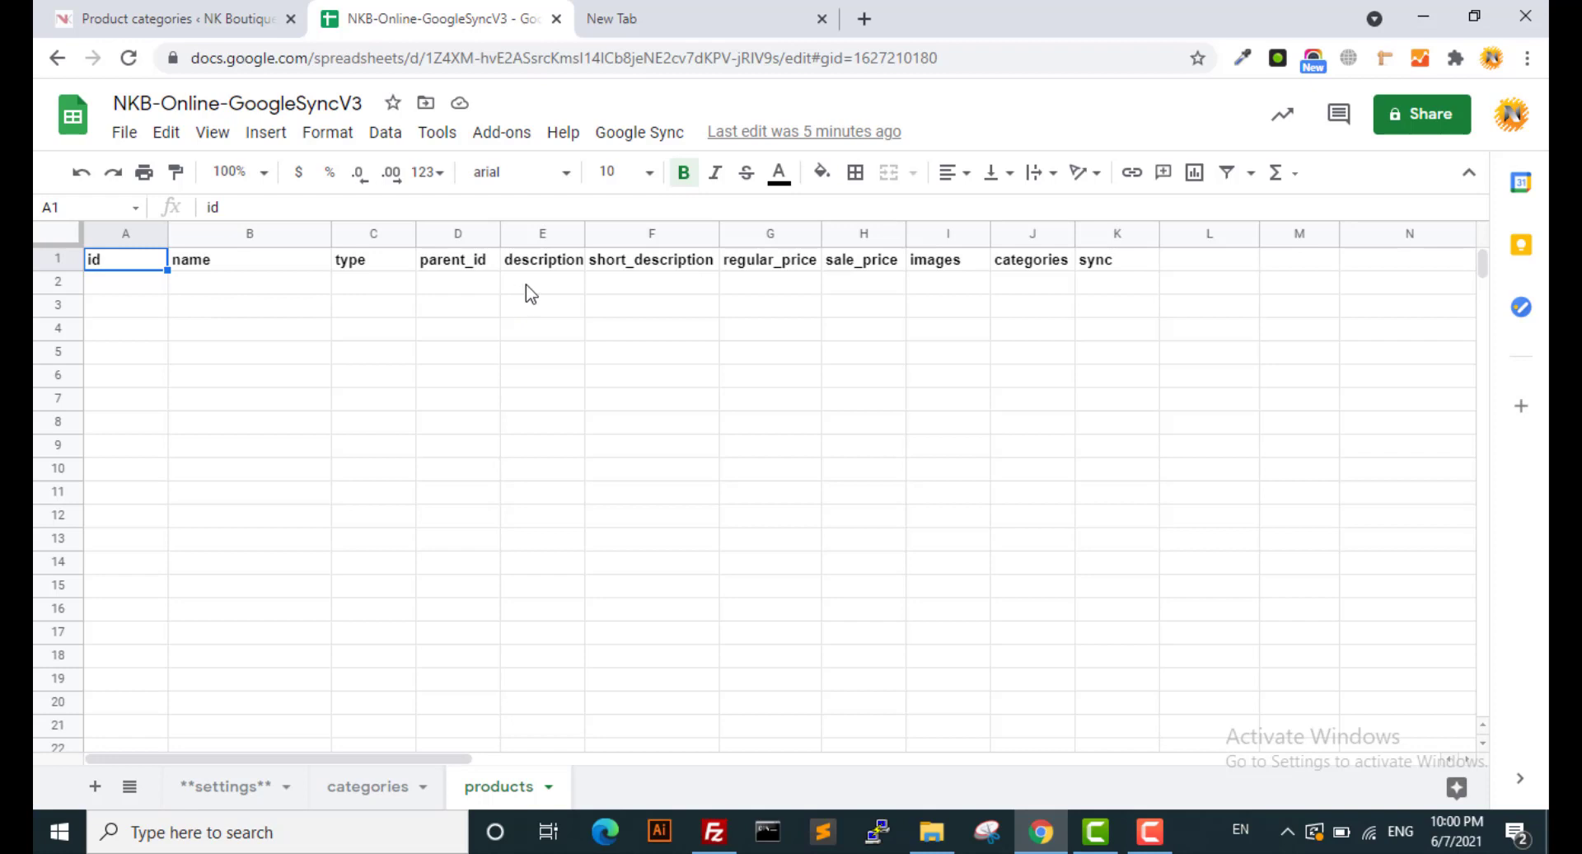
click(224, 30)
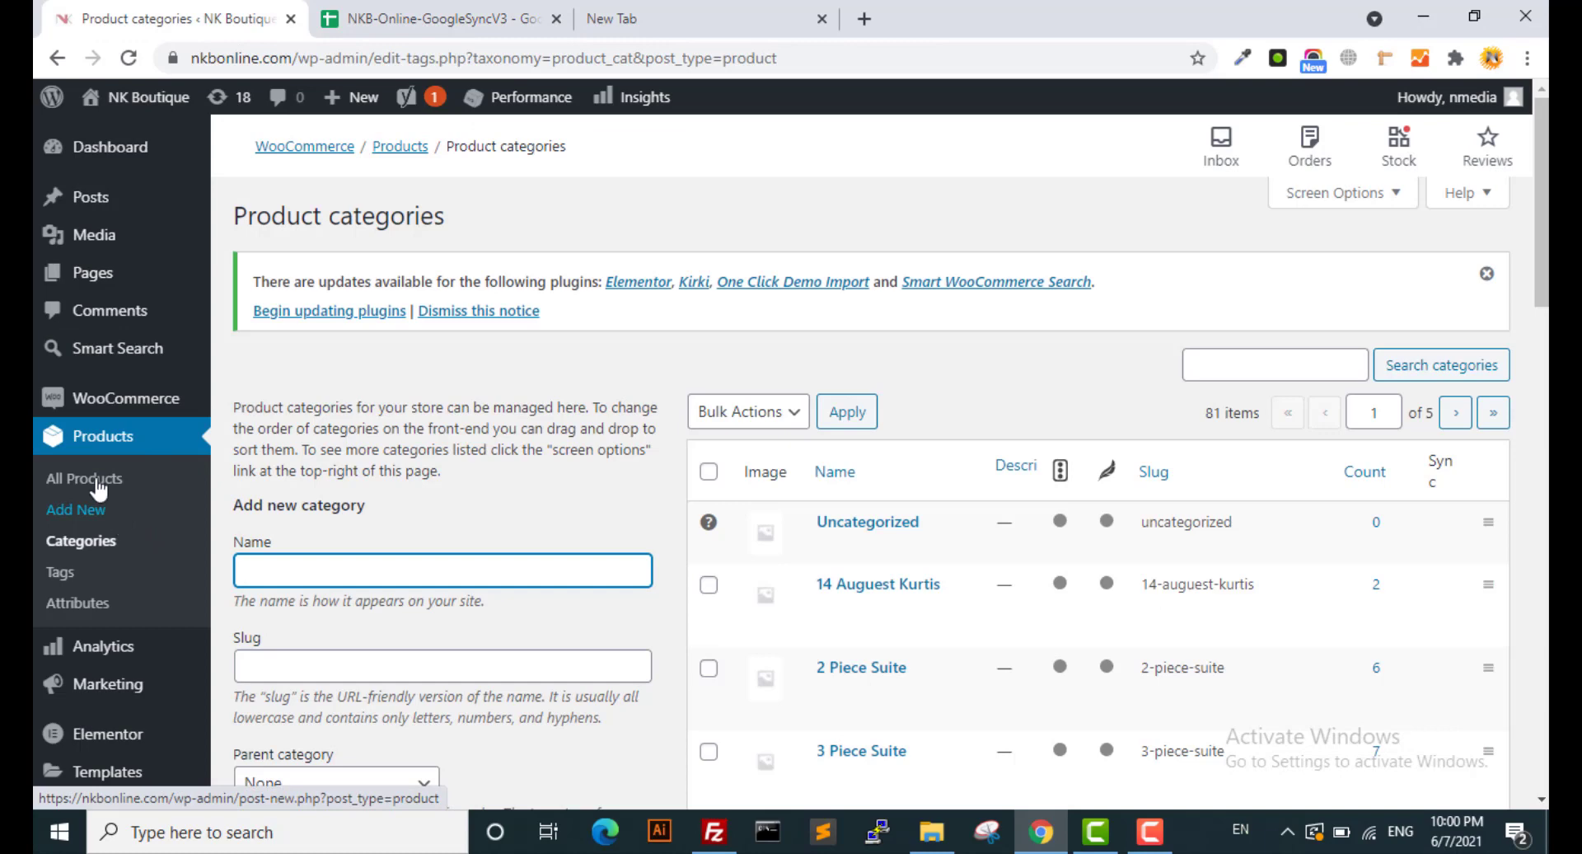
click(137, 486)
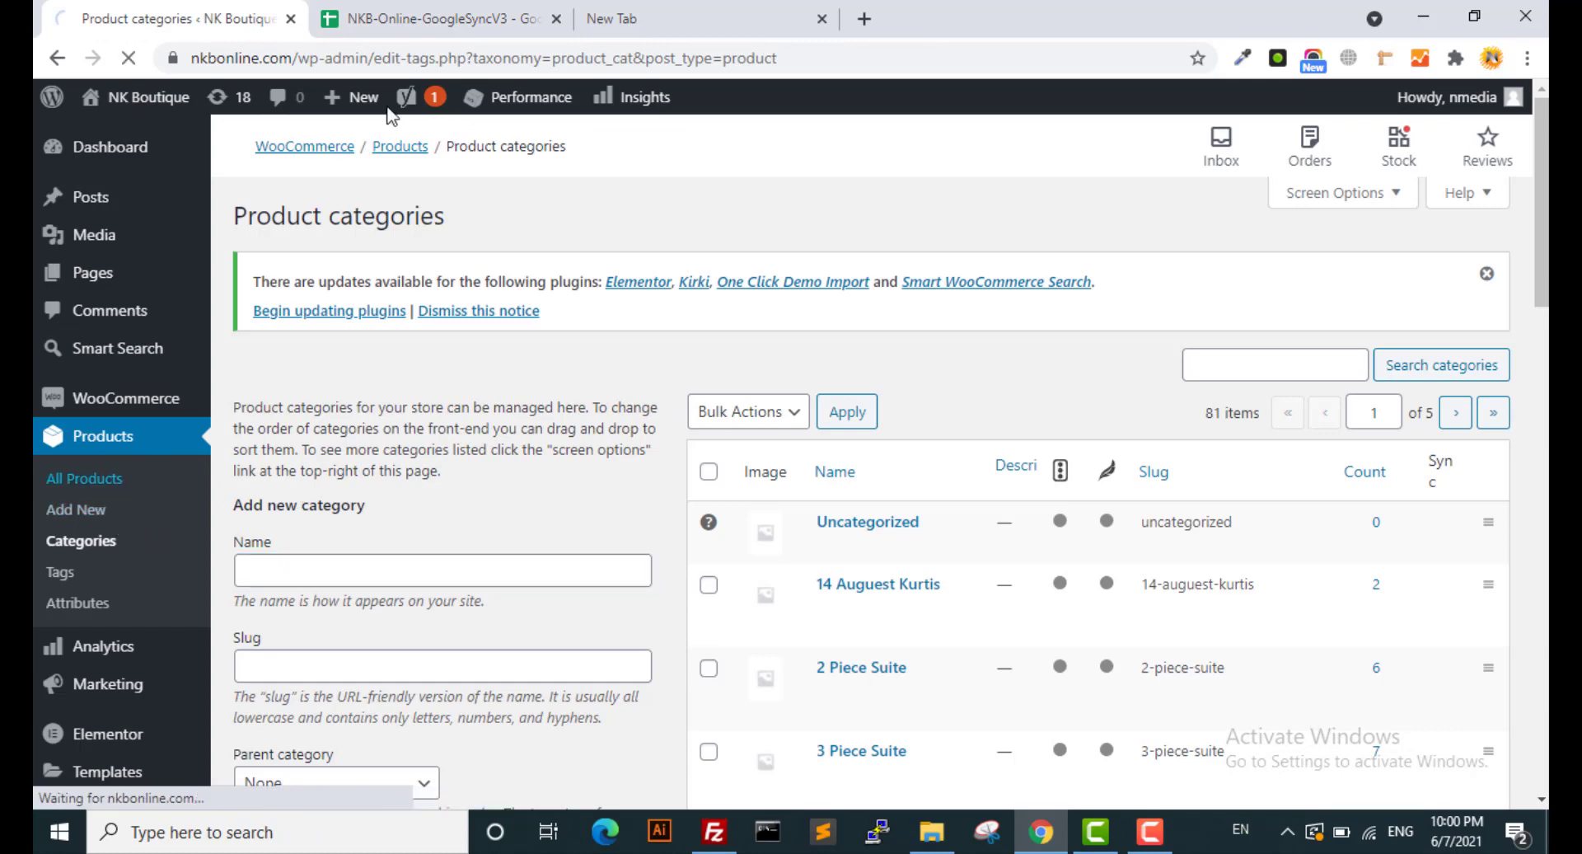
click(426, 20)
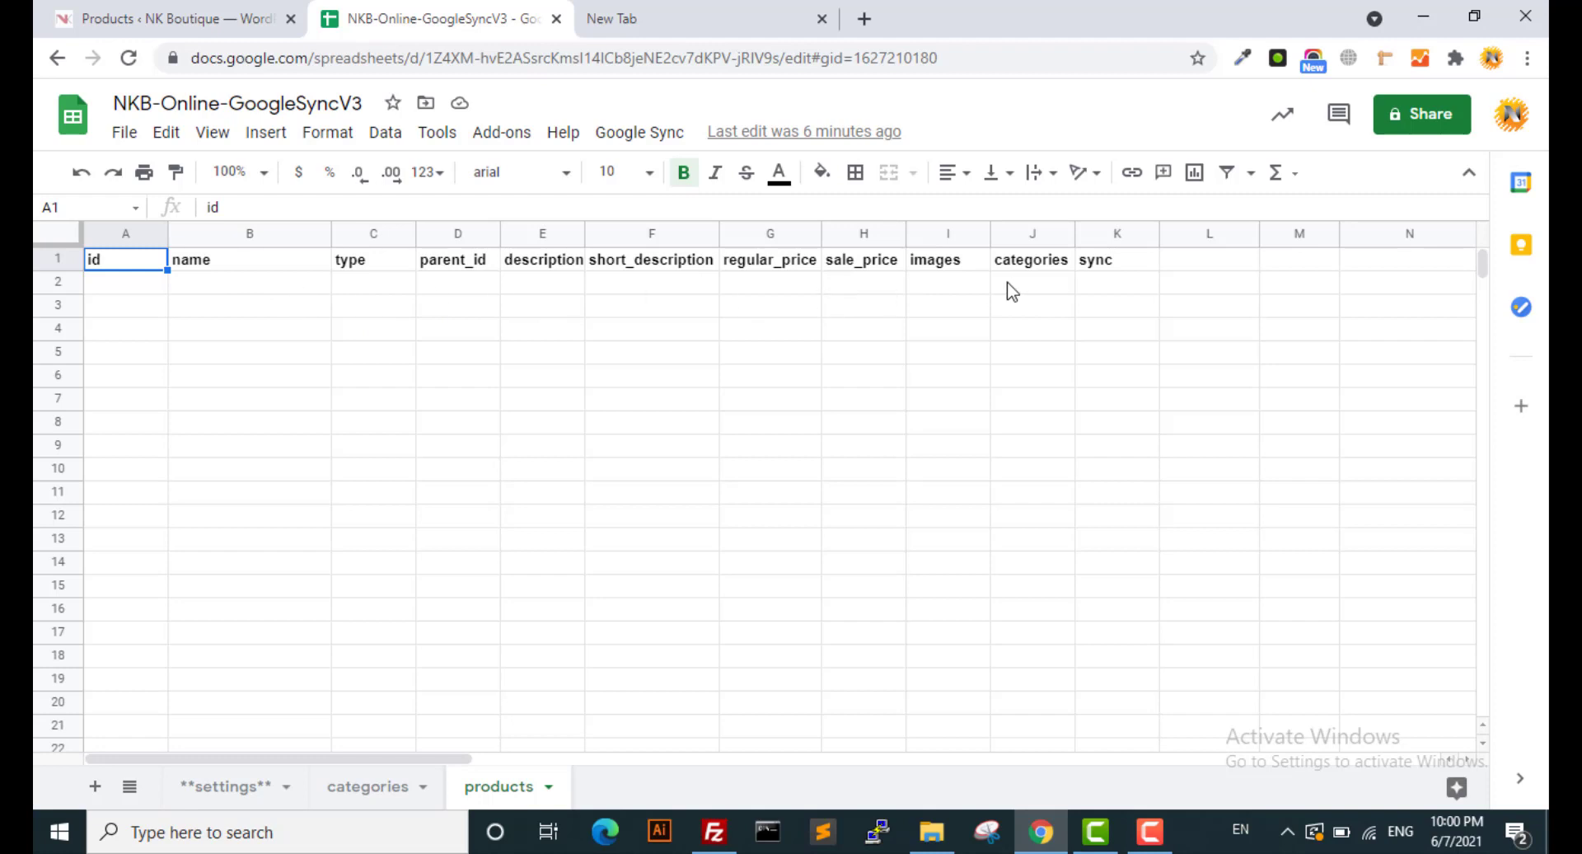
Fill row 2 with Happy Catty, type simple, description 'some details', regular price 250, sale price 100
click(283, 288)
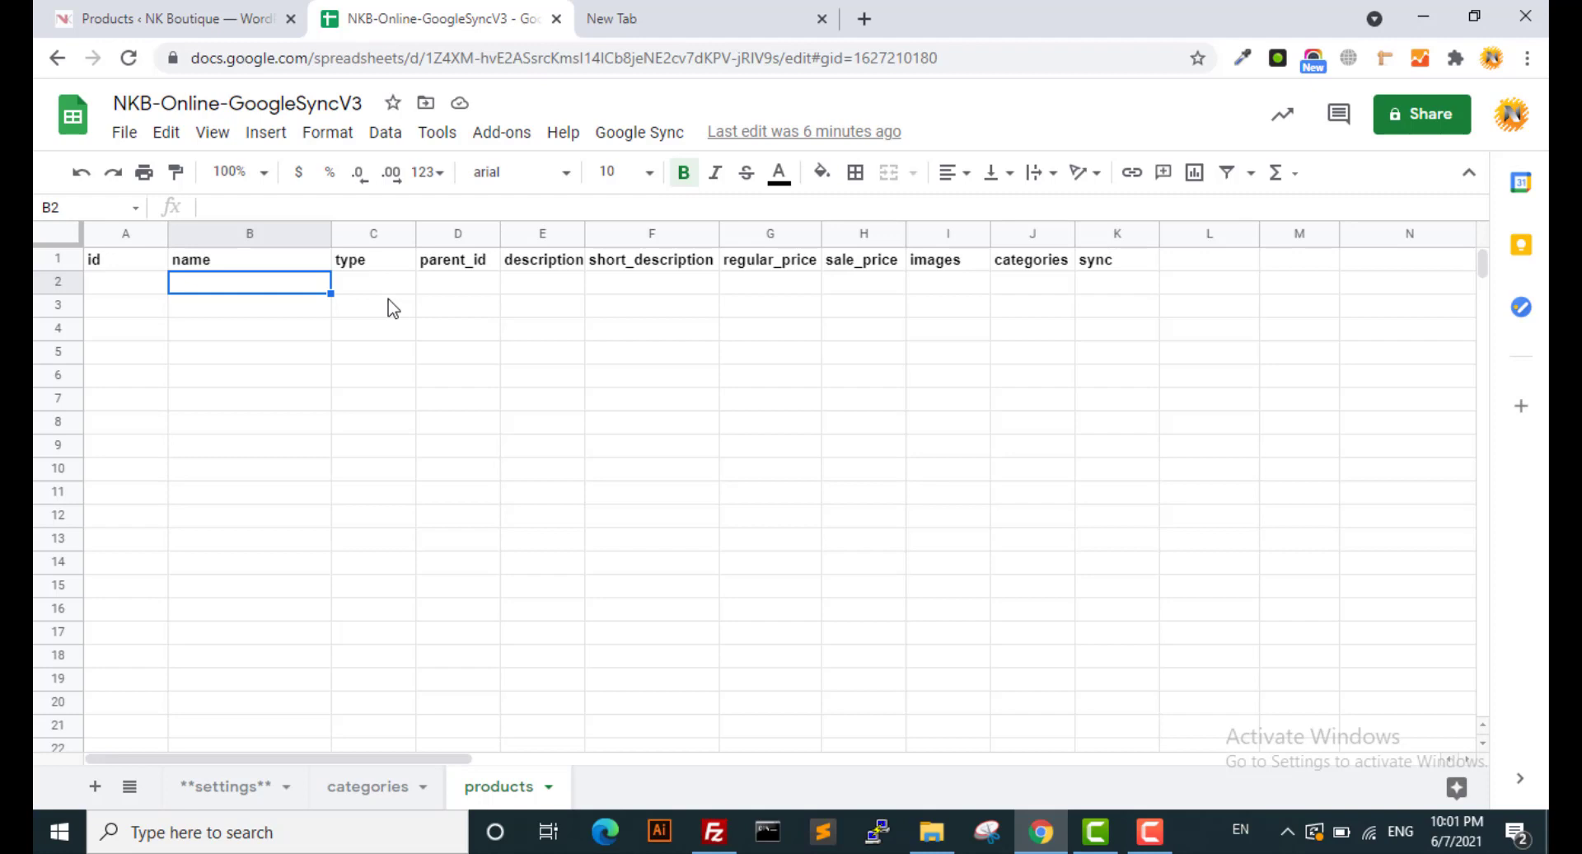
text(Happy )
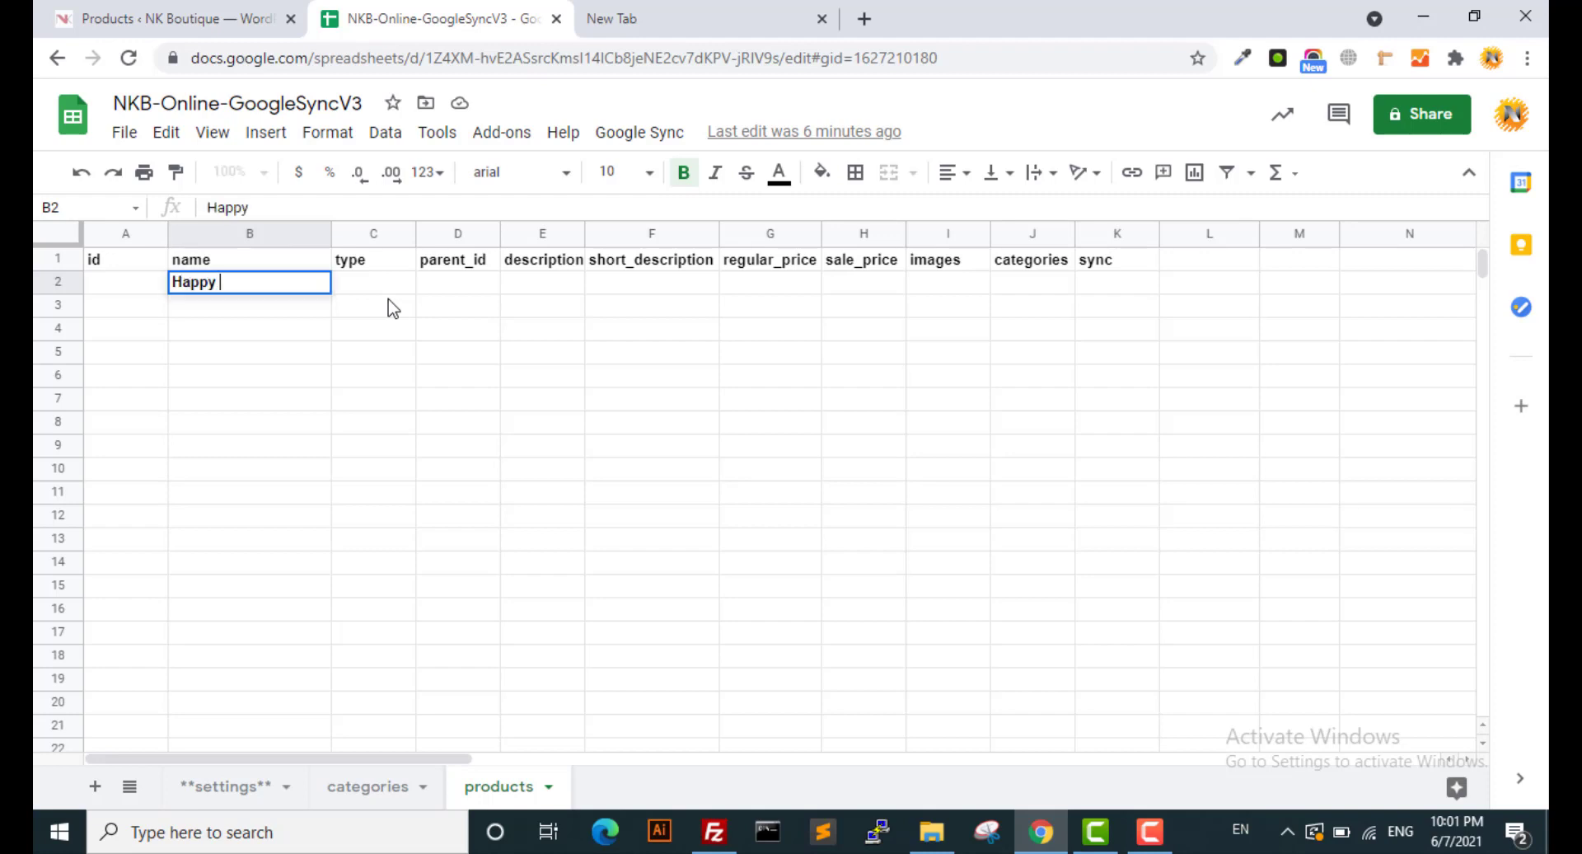
text(Catty)
key(Tab)
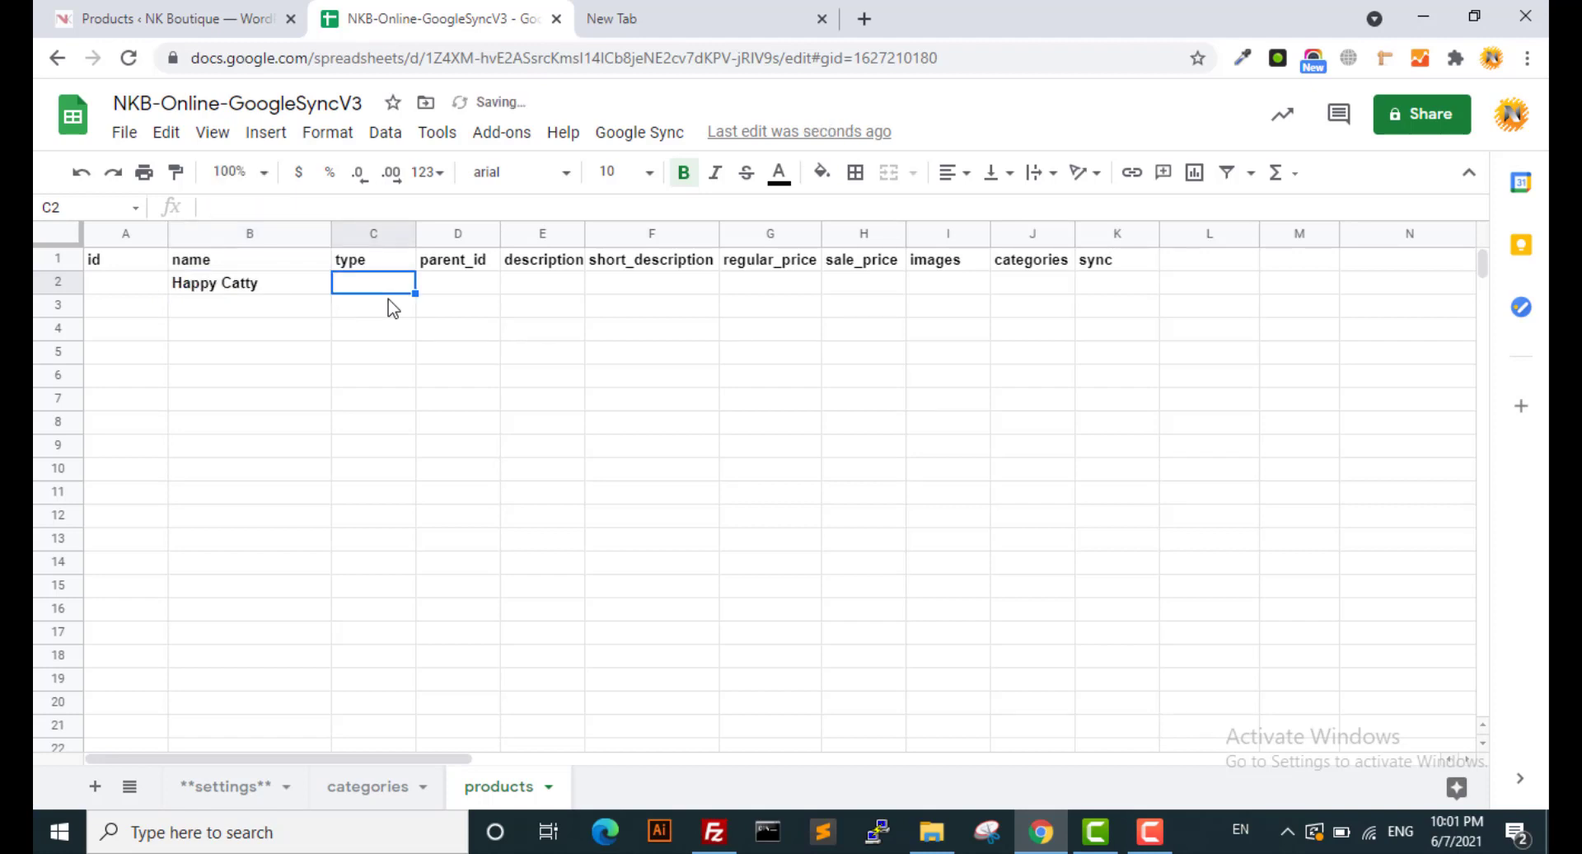
text(simple)
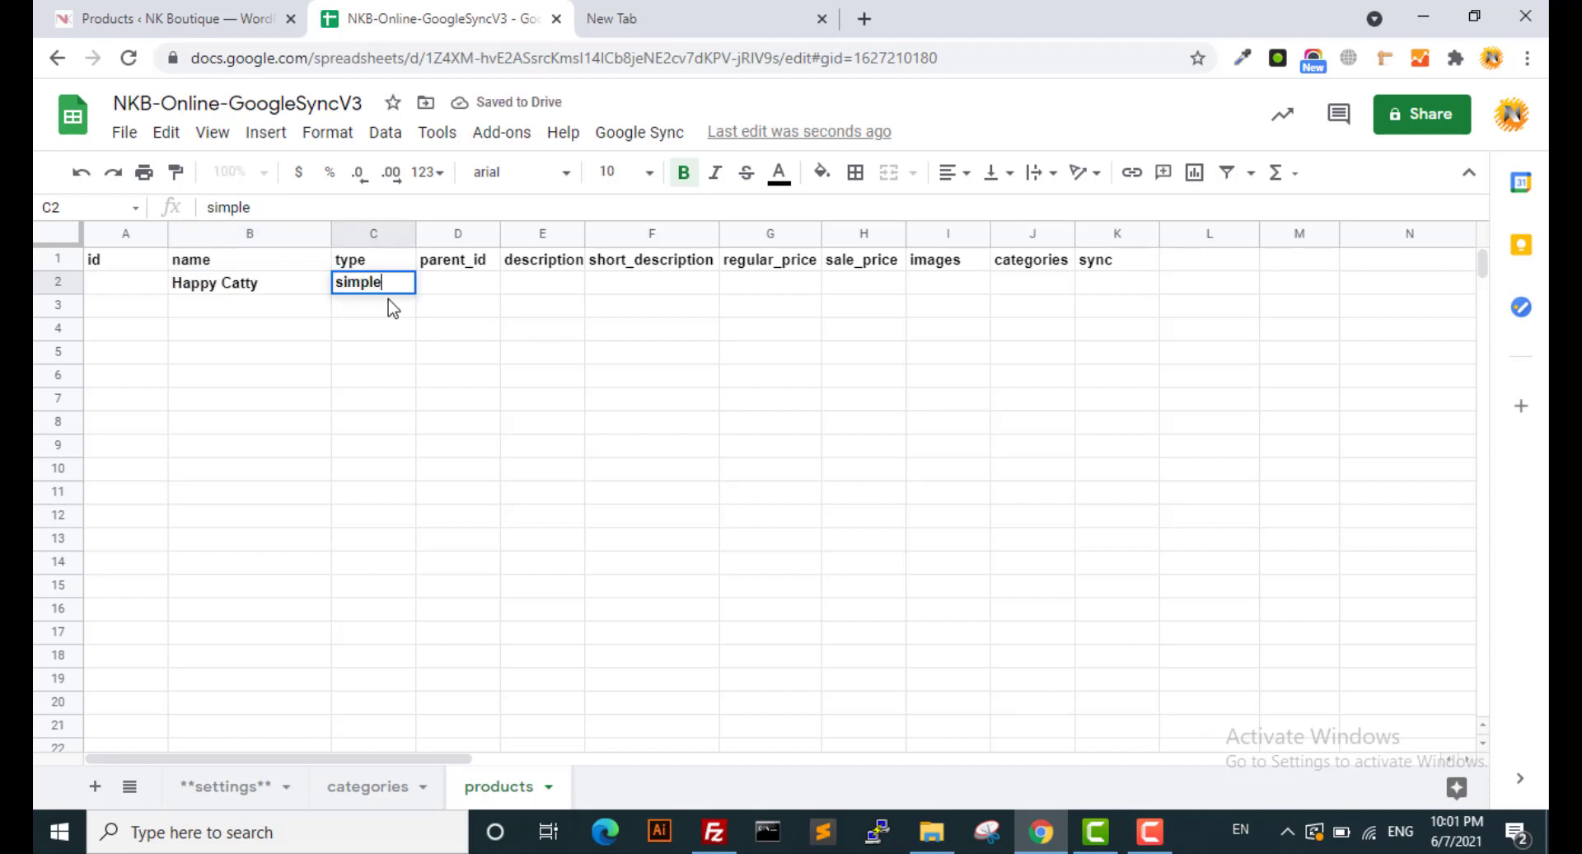
key(Tab)
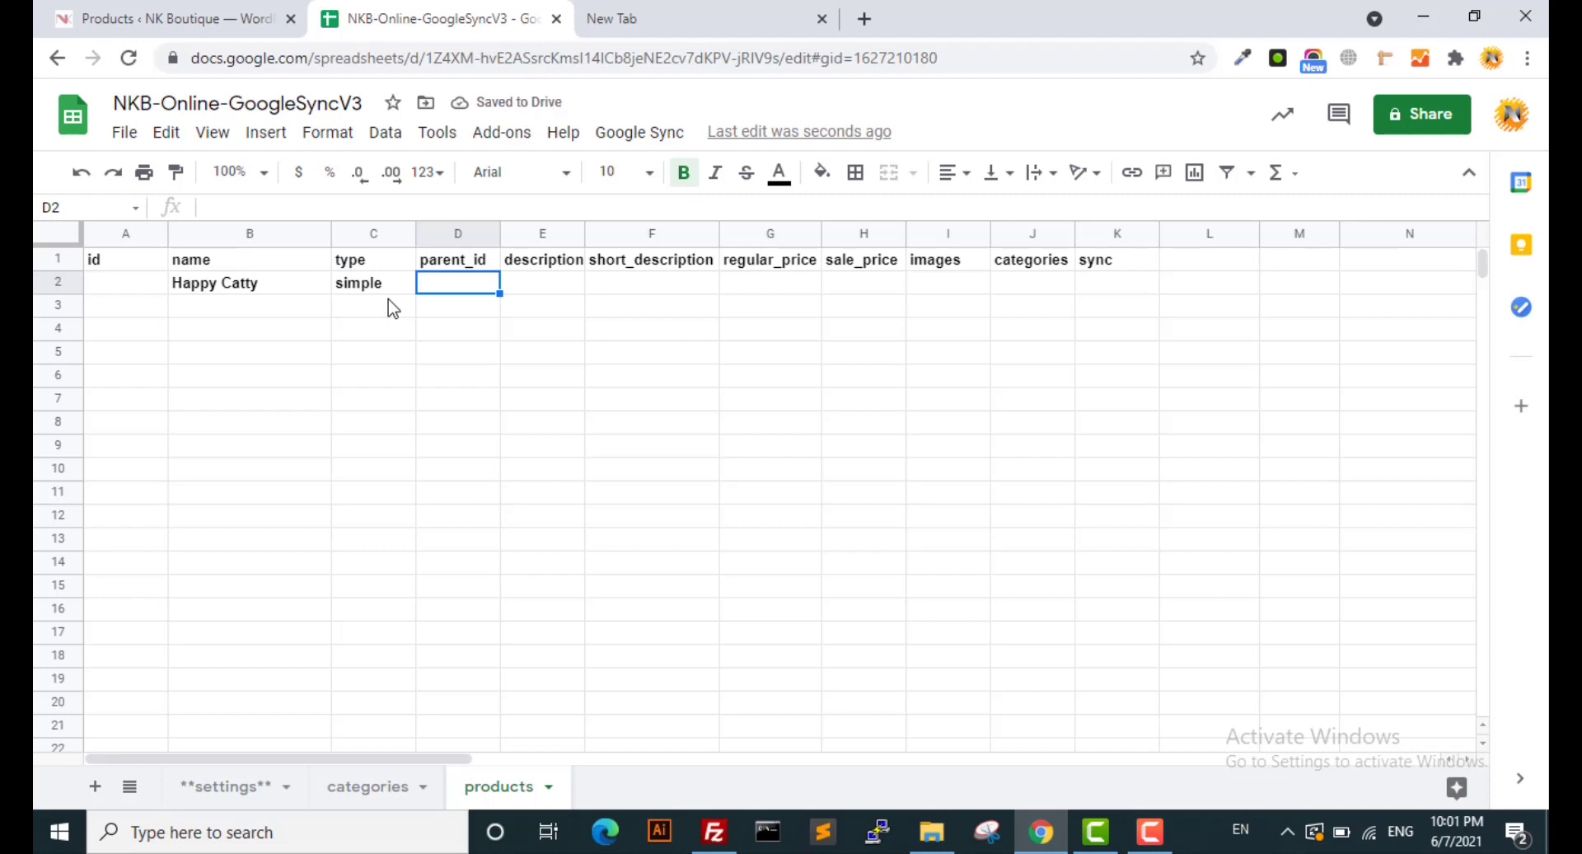
key(Tab)
text(some )
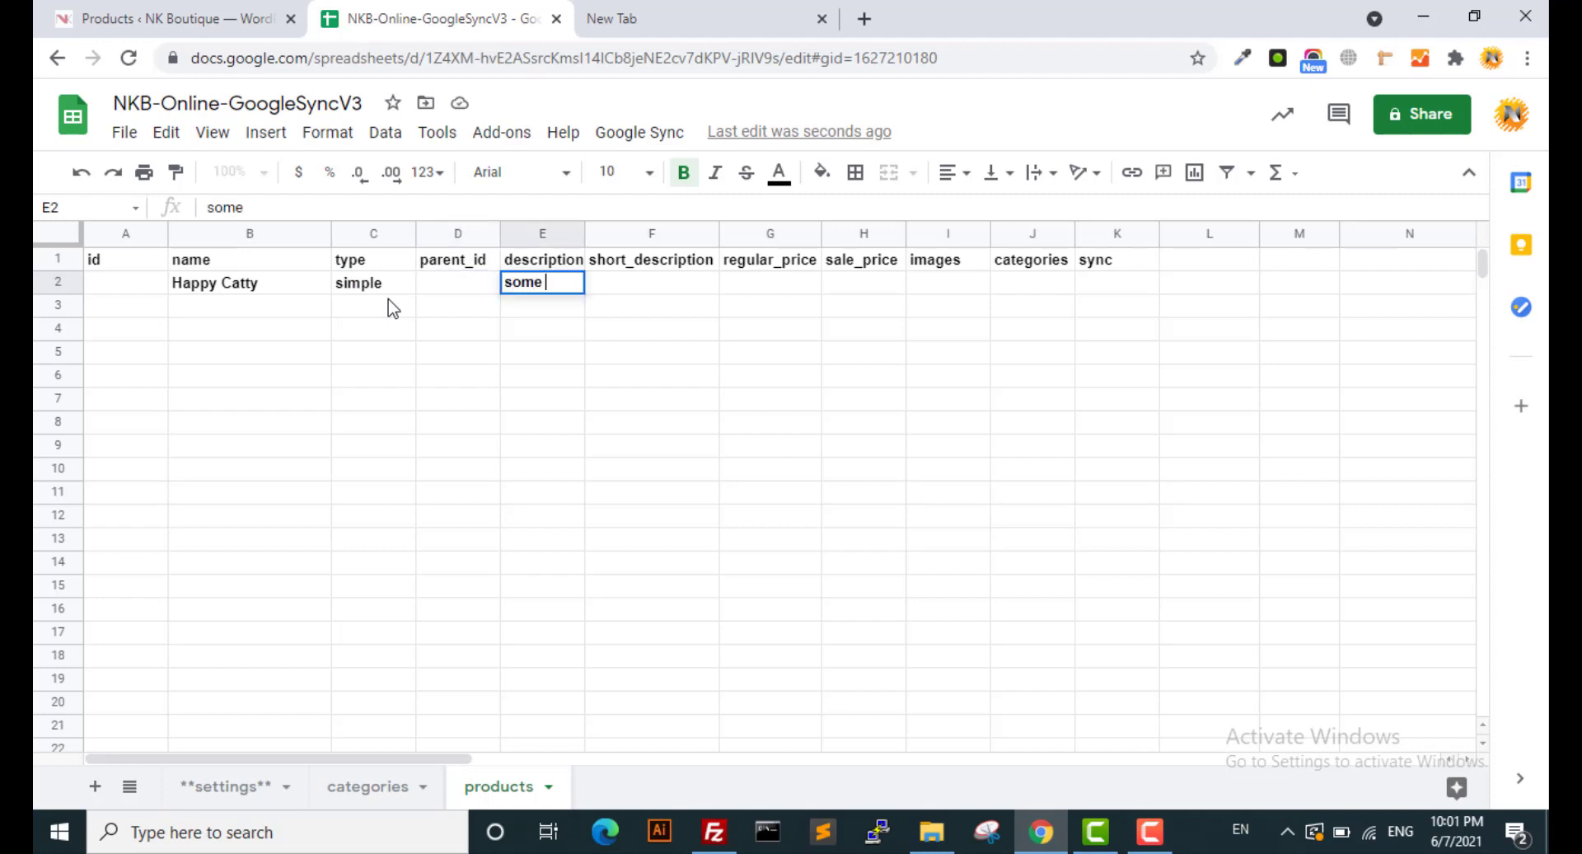
text(details)
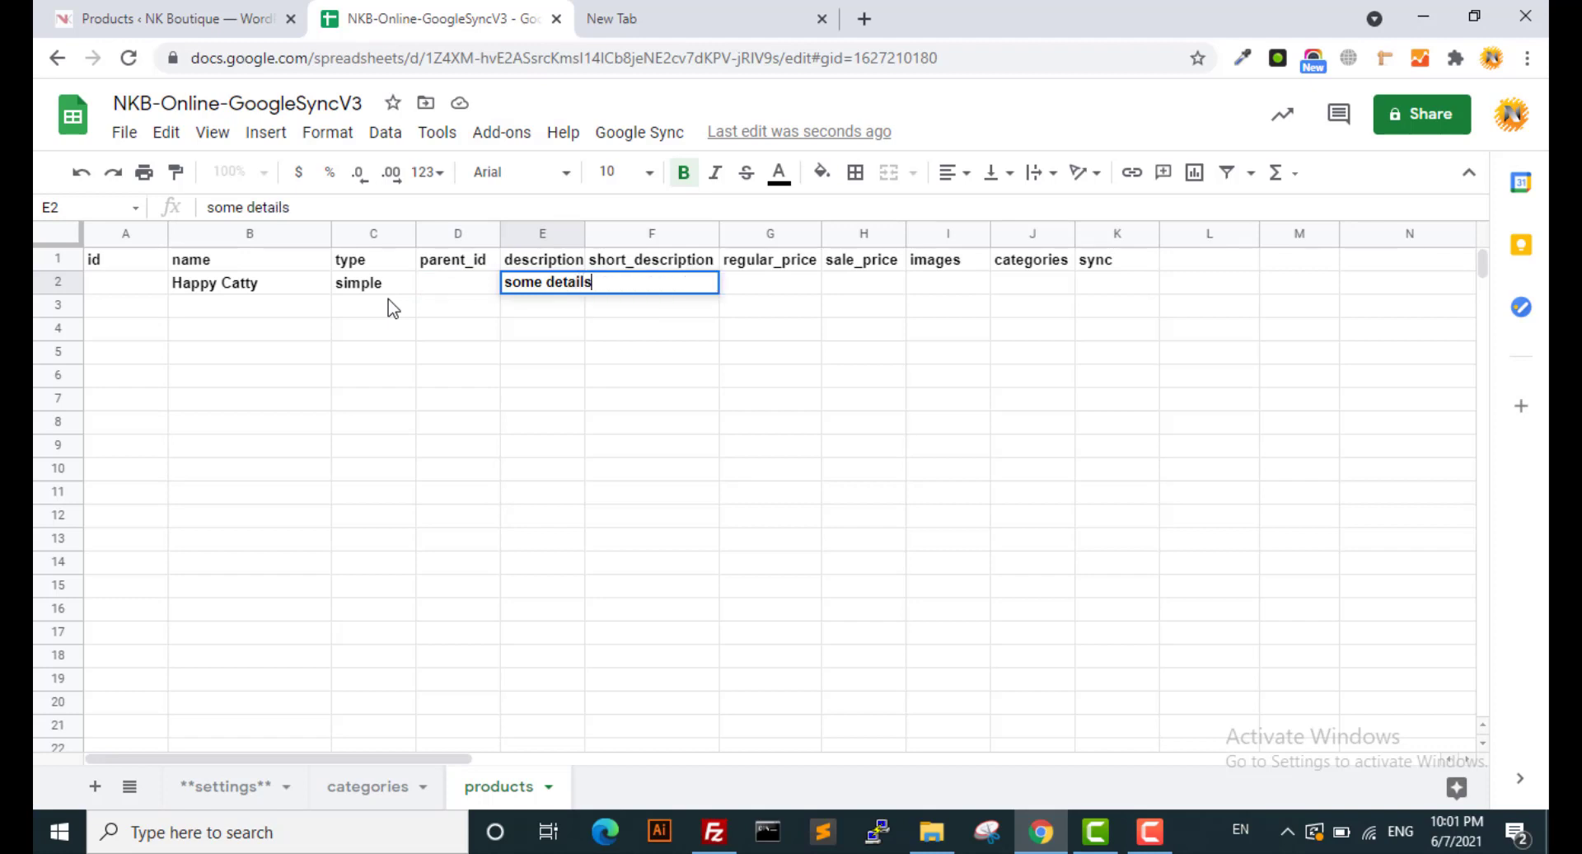
key(Tab)
key(Tab)
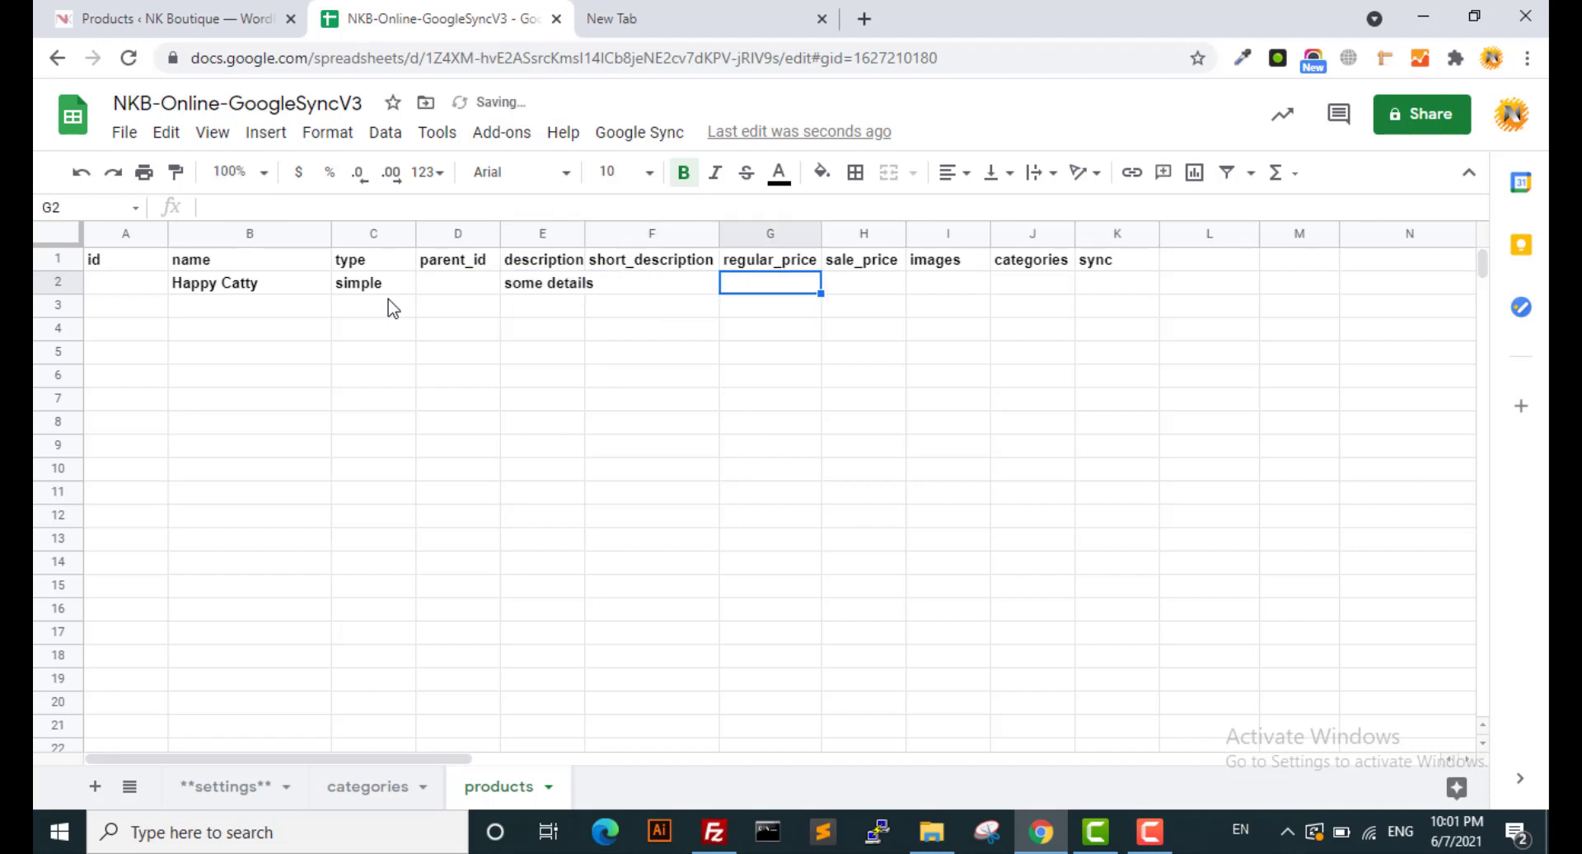
text(250)
key(Tab)
text(1)
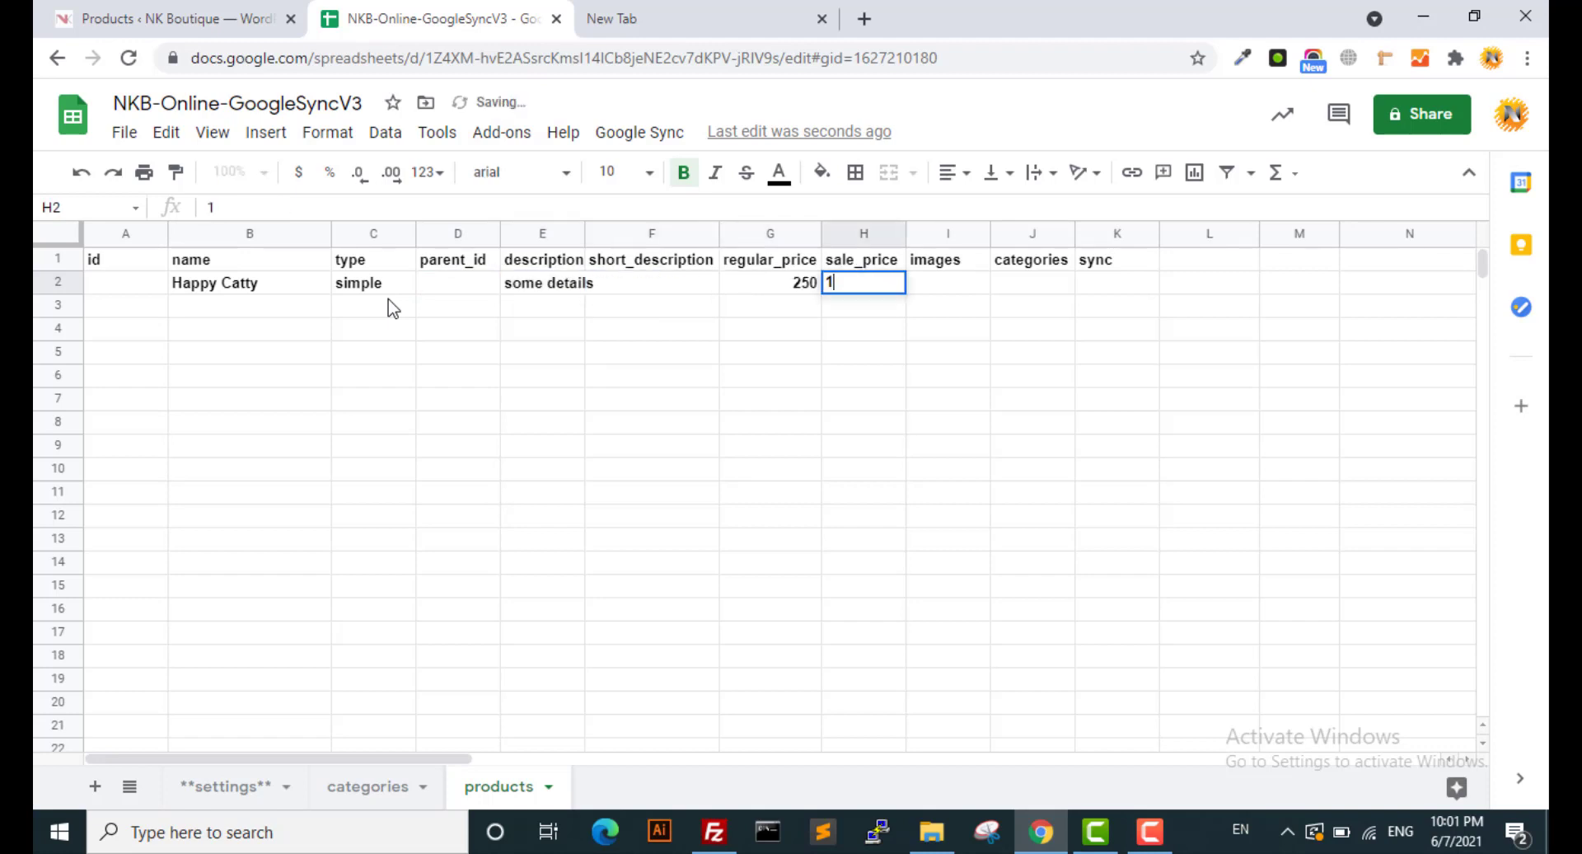
text(00)
key(Tab)
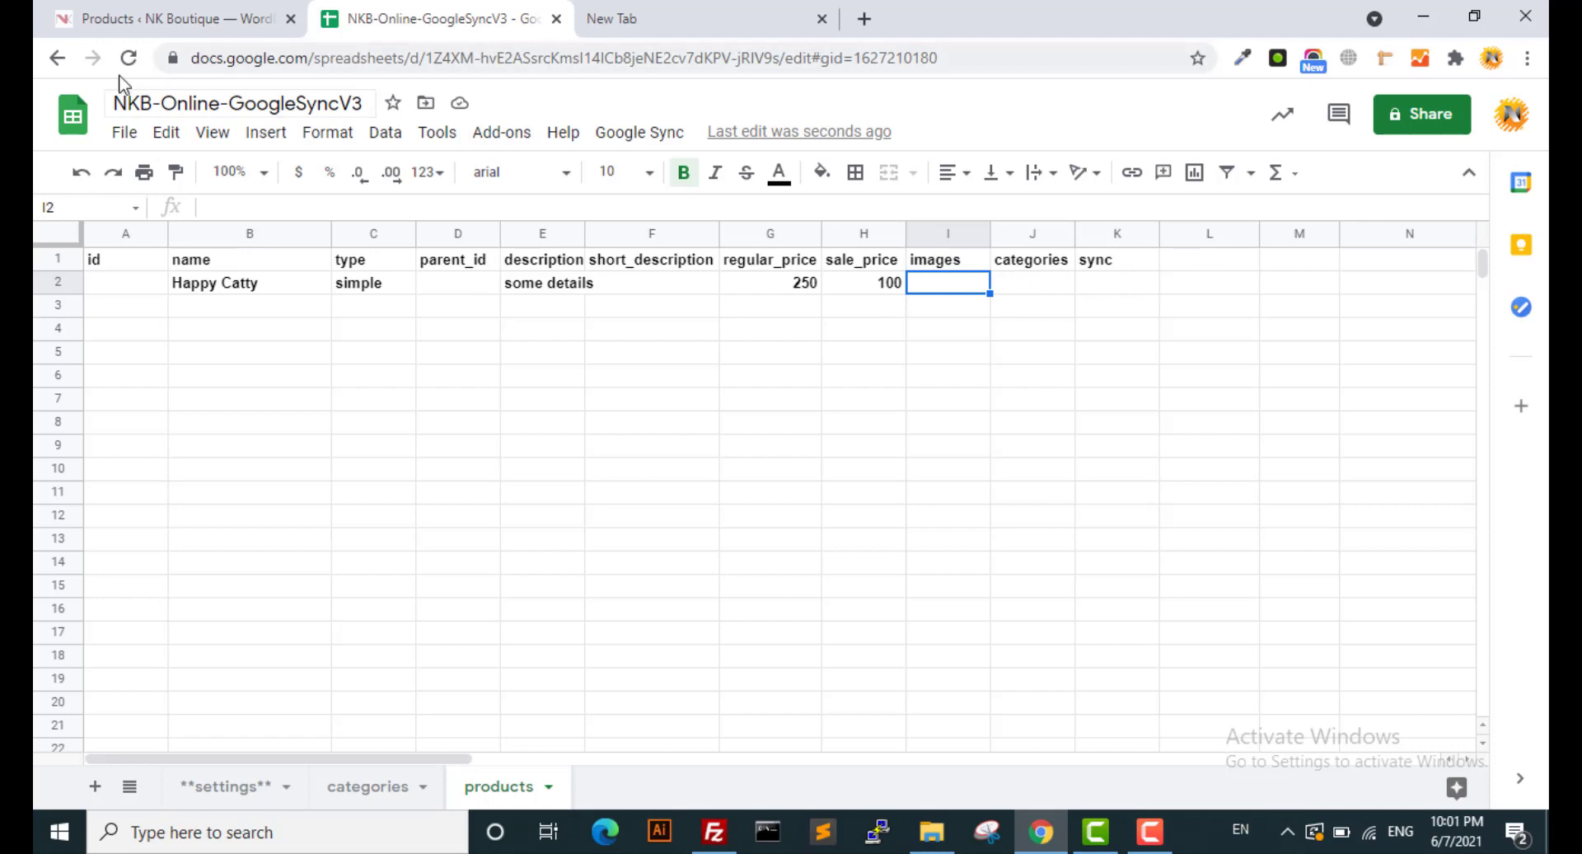
Run Google Sync > Sync Data so Happy Catty gets ID 7397, then dismiss the success dialog
click(1095, 289)
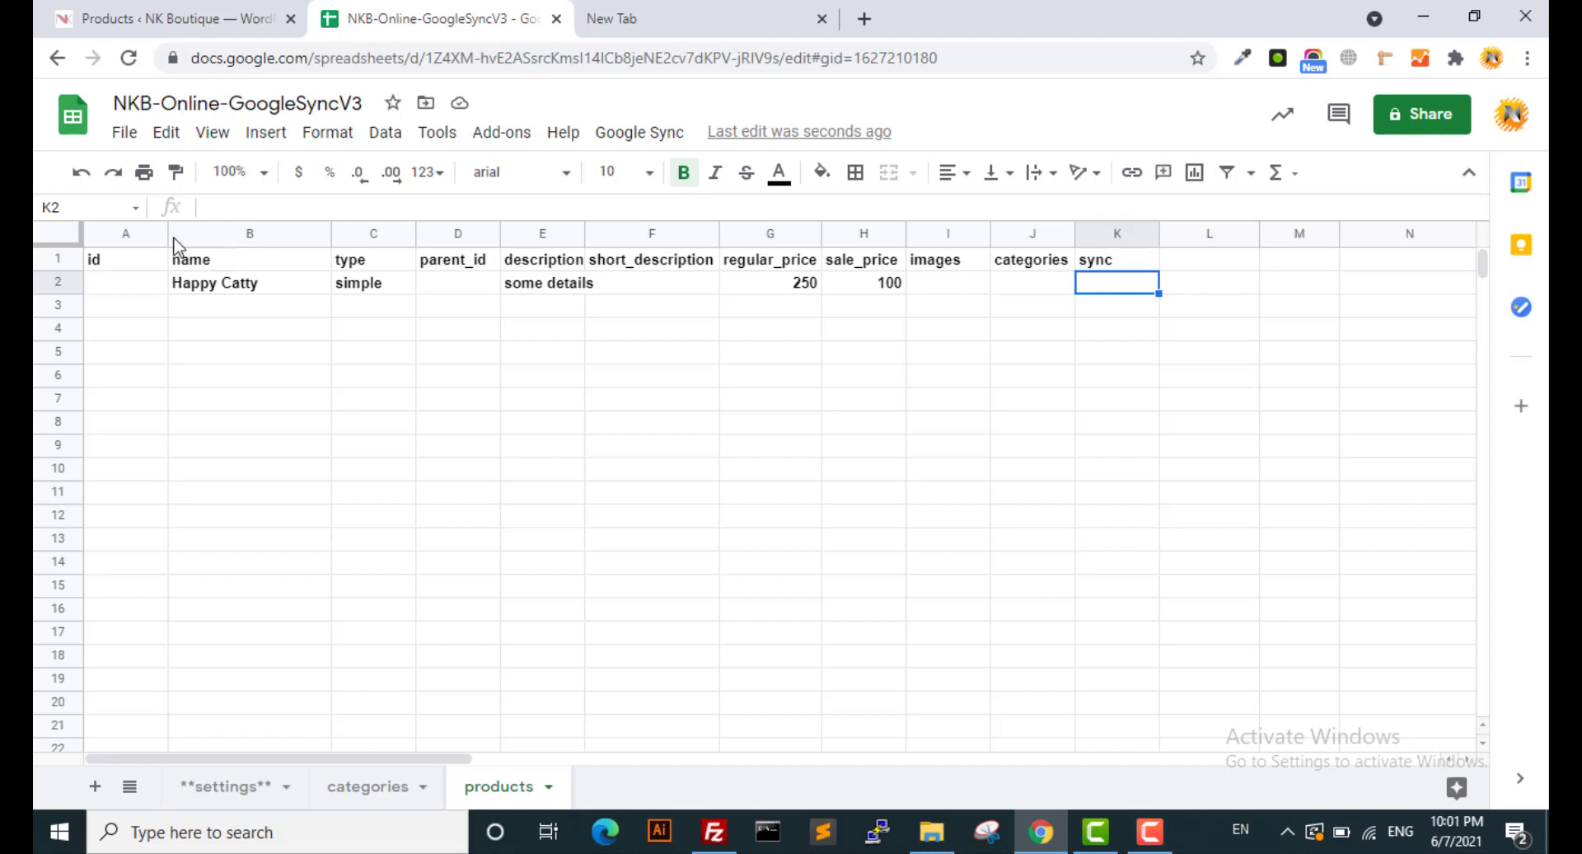
click(124, 258)
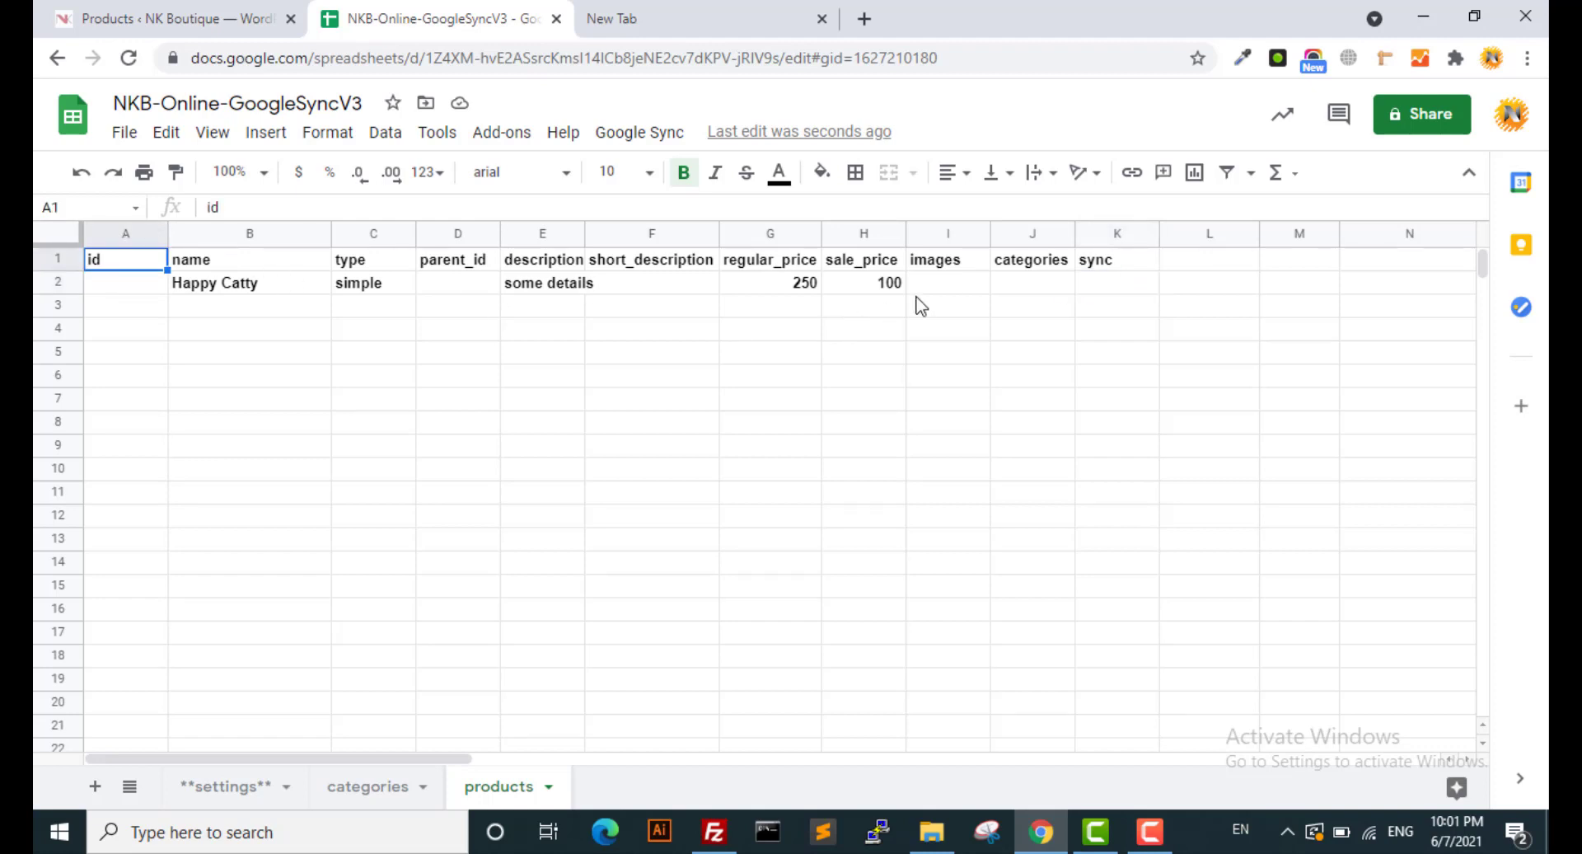
click(1103, 270)
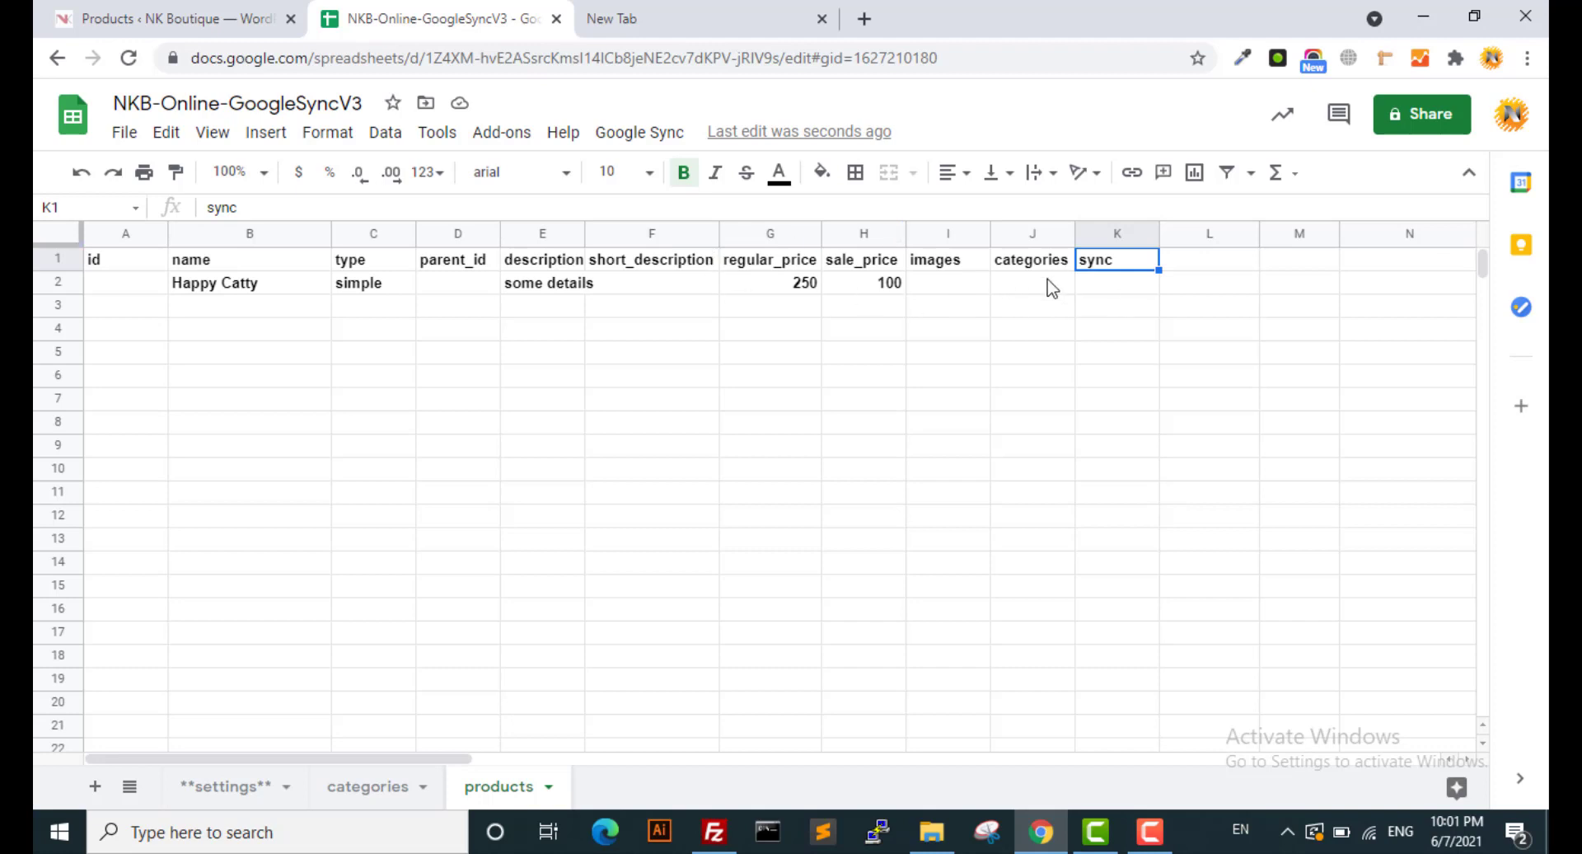
click(648, 133)
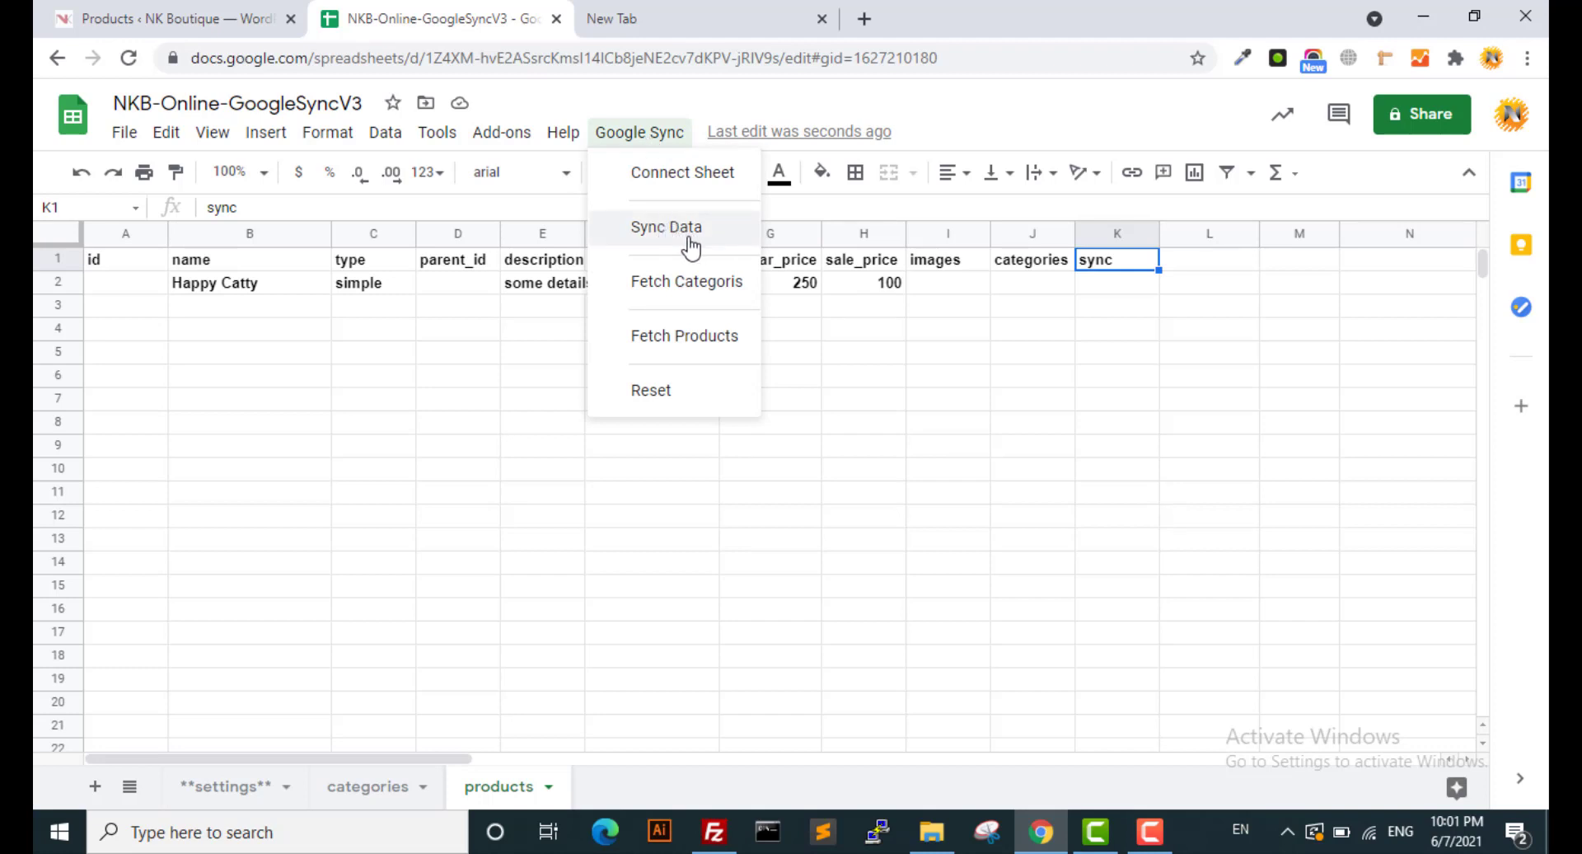
click(691, 244)
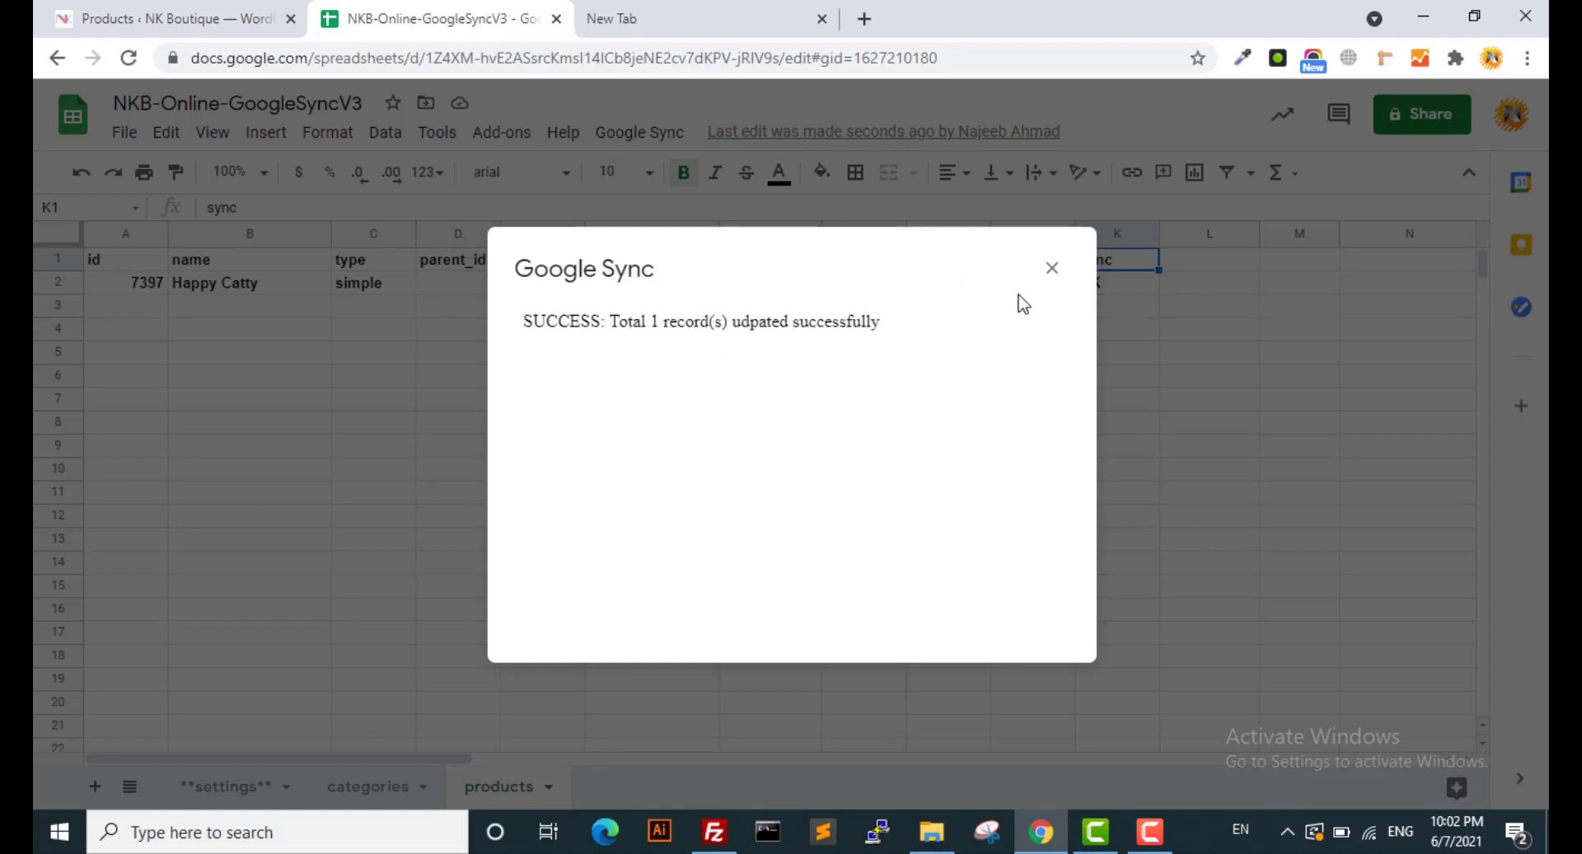
click(1052, 269)
Reload WooCommerce's product list and confirm Happy Catty (ID 7397) shows ₨100 sale from ₨250
click(287, 27)
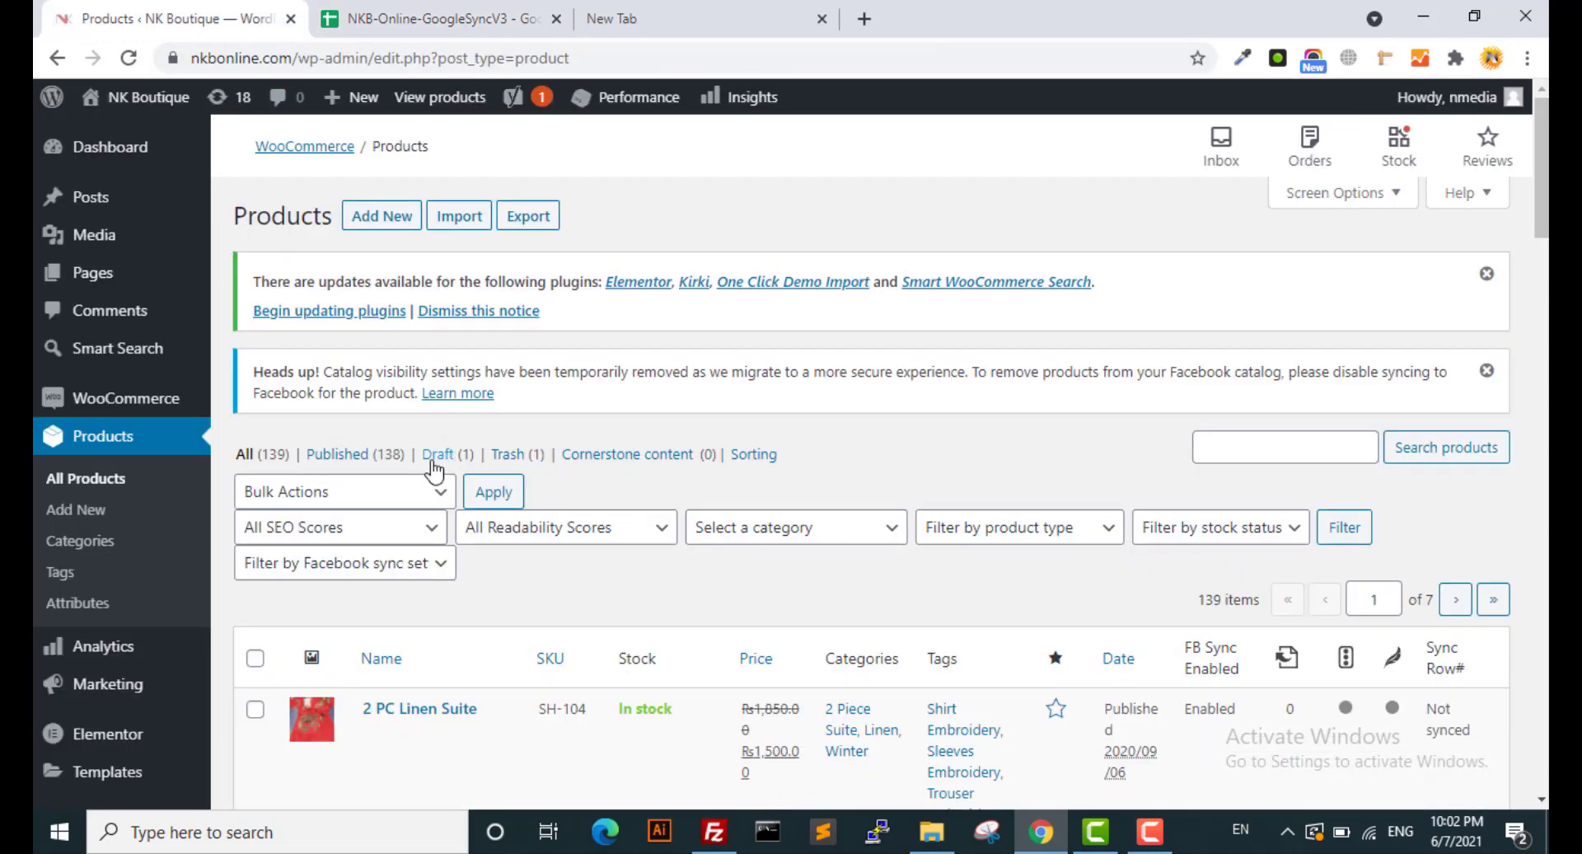
scroll(436, 458, down, 1)
click(128, 372)
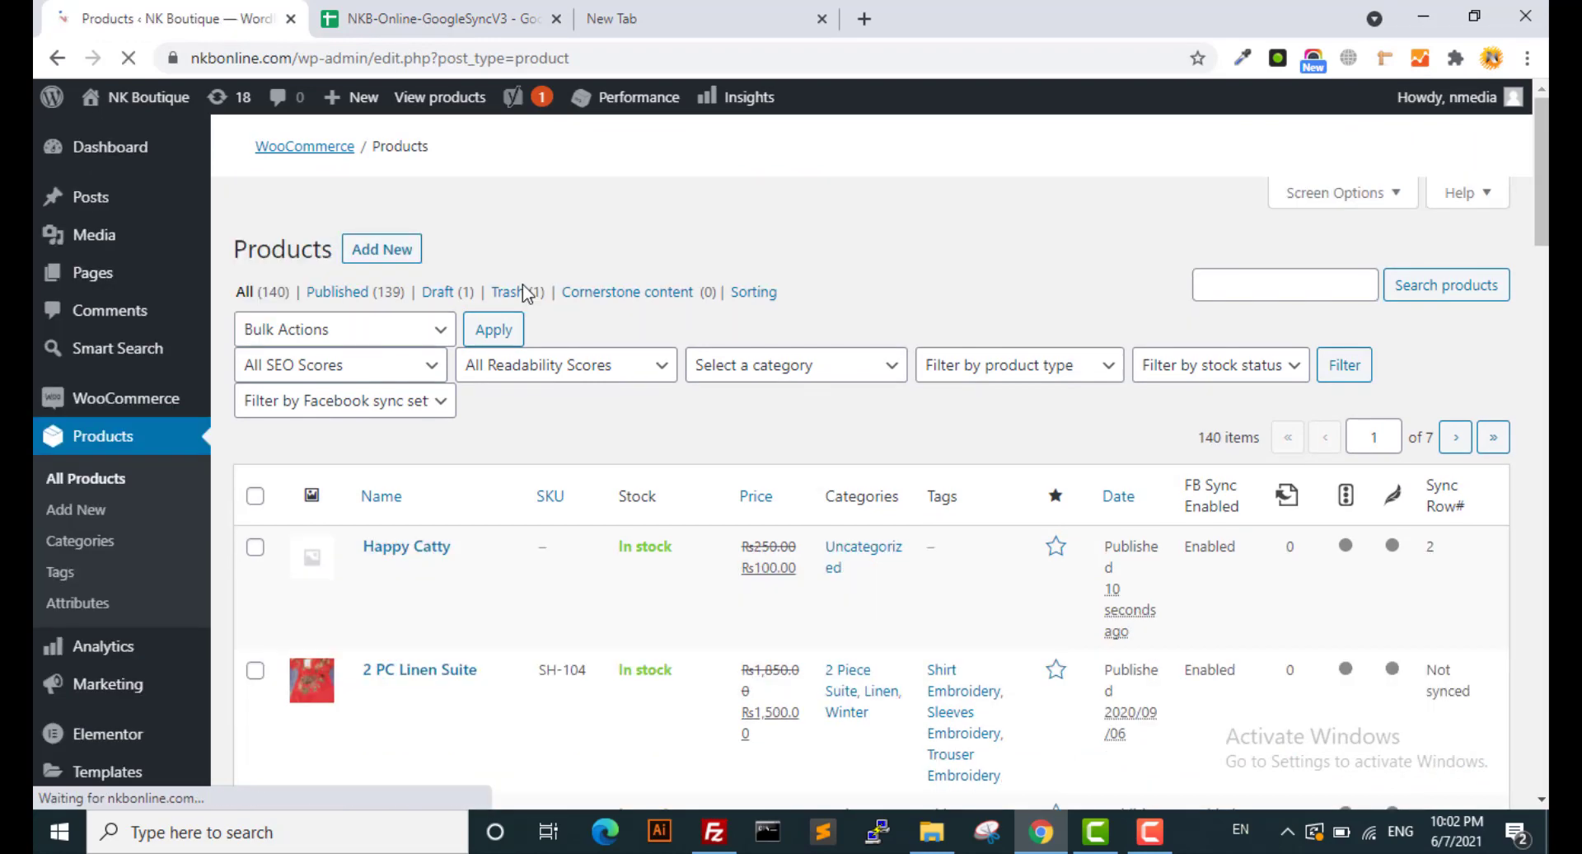
scroll(494, 371, down, 2)
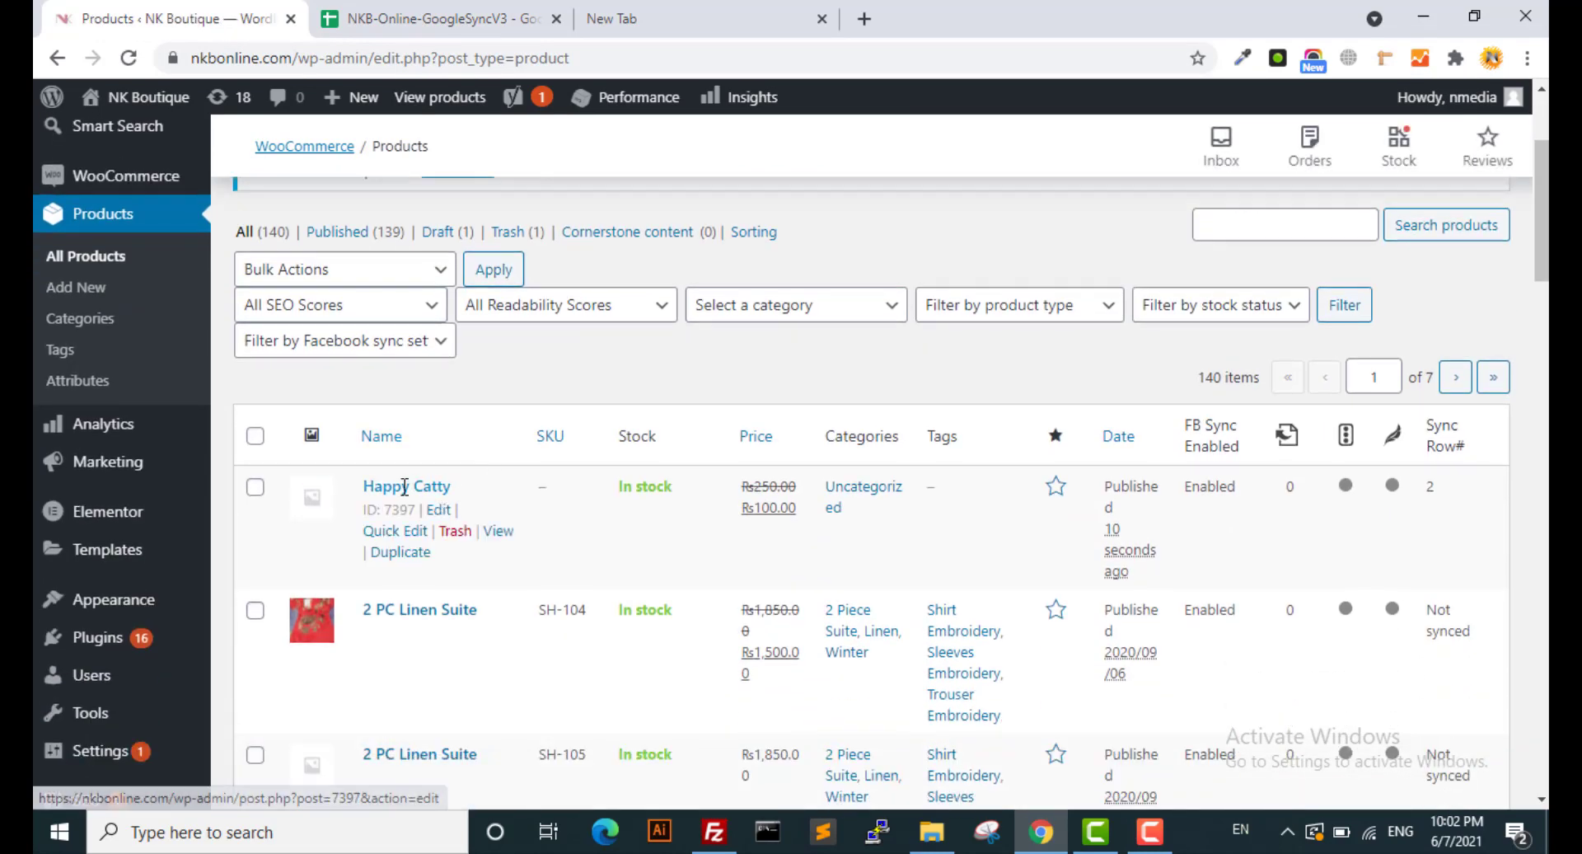
drag(452, 486, 362, 486)
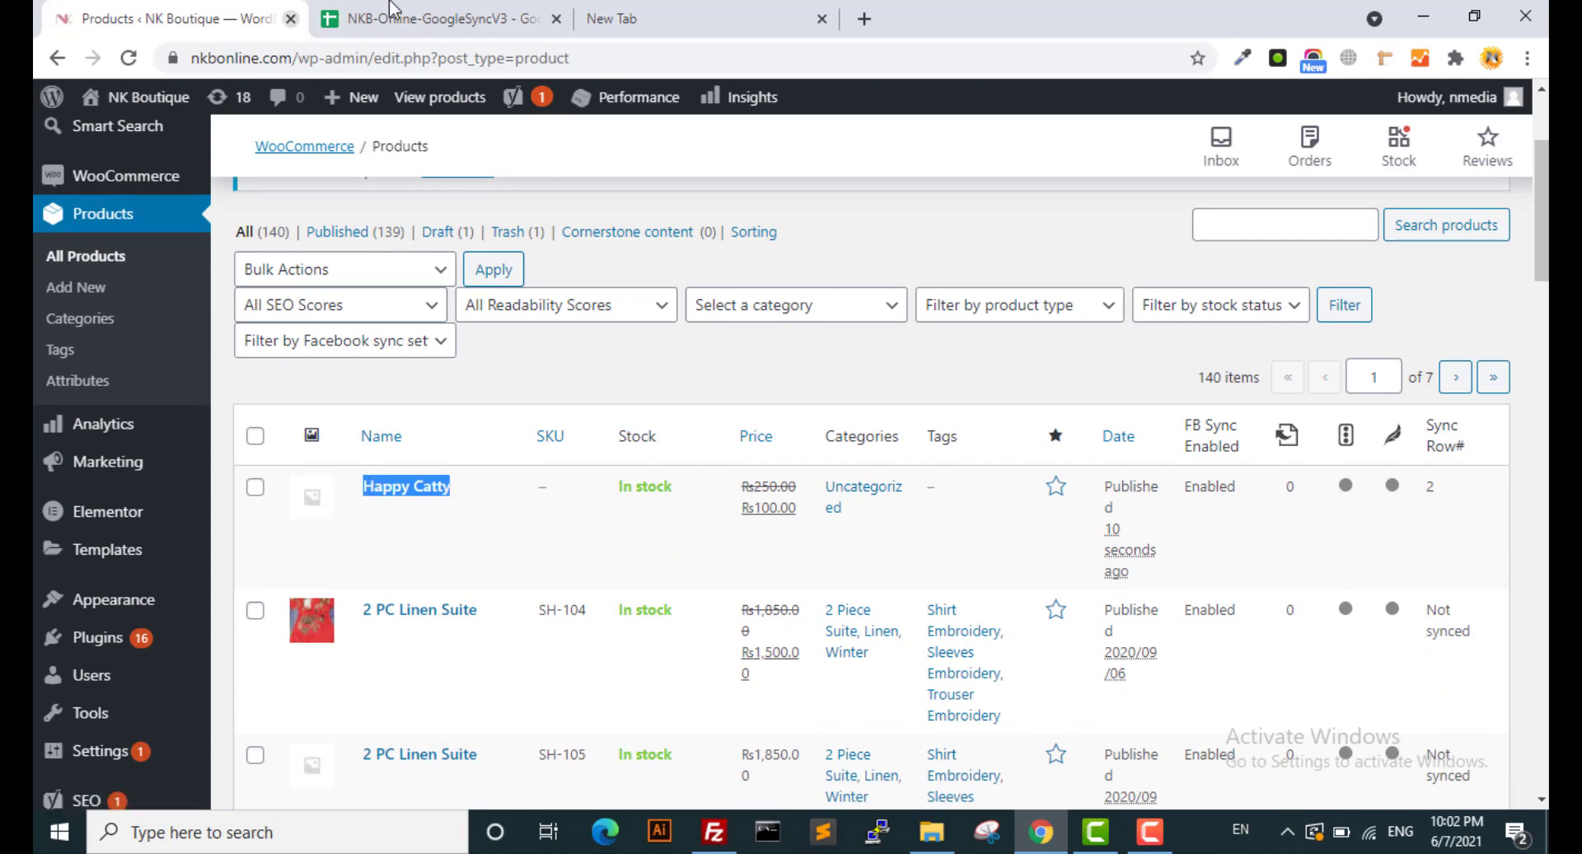
click(422, 18)
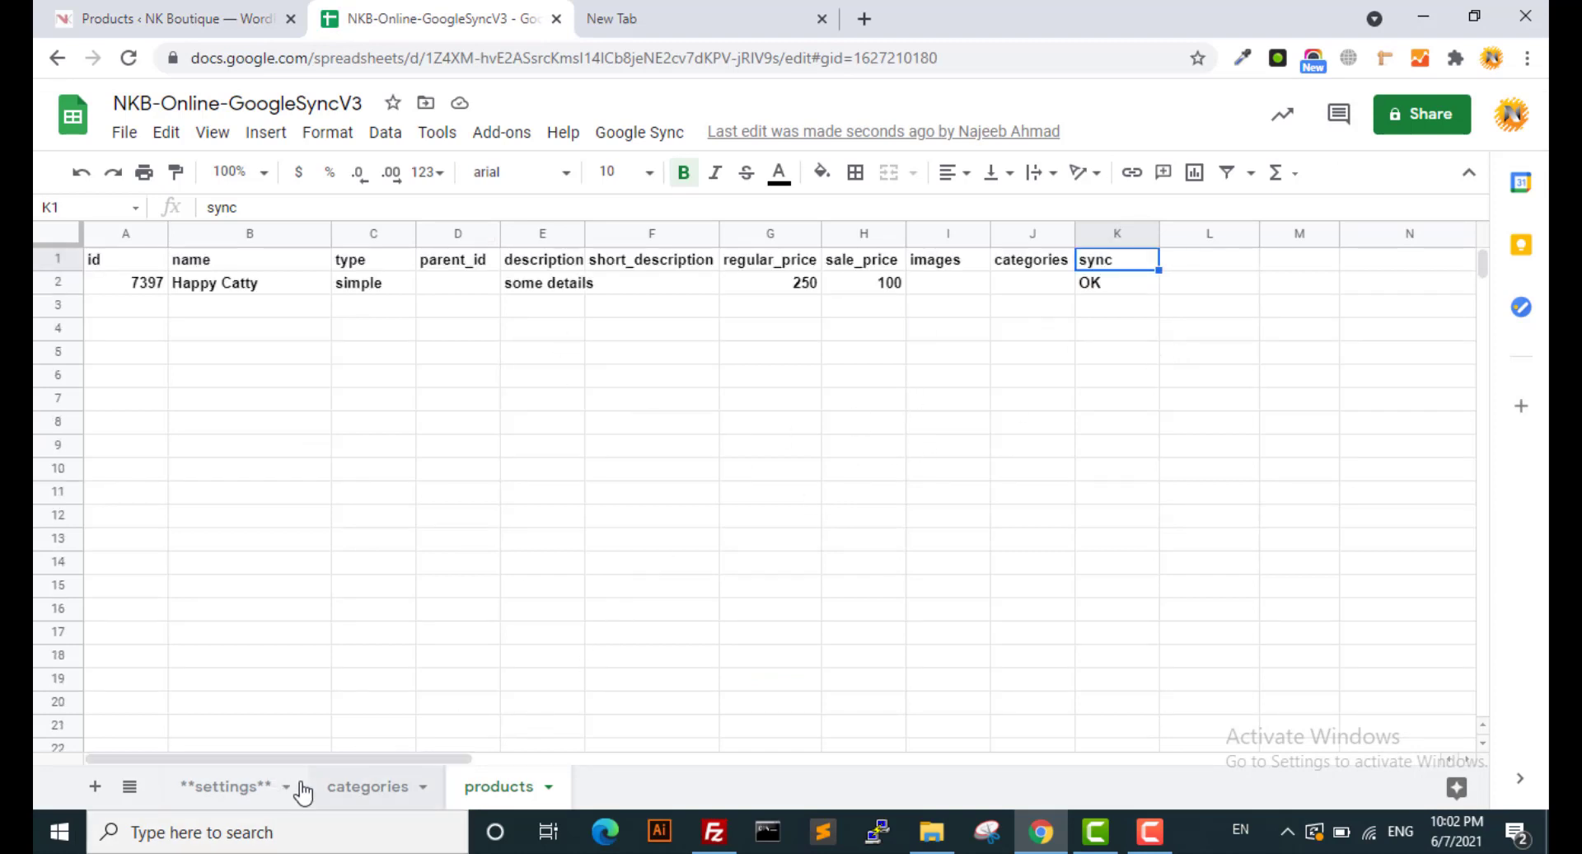
On the settings sheet, select the site_url and auth_code values in B3:B4
click(242, 791)
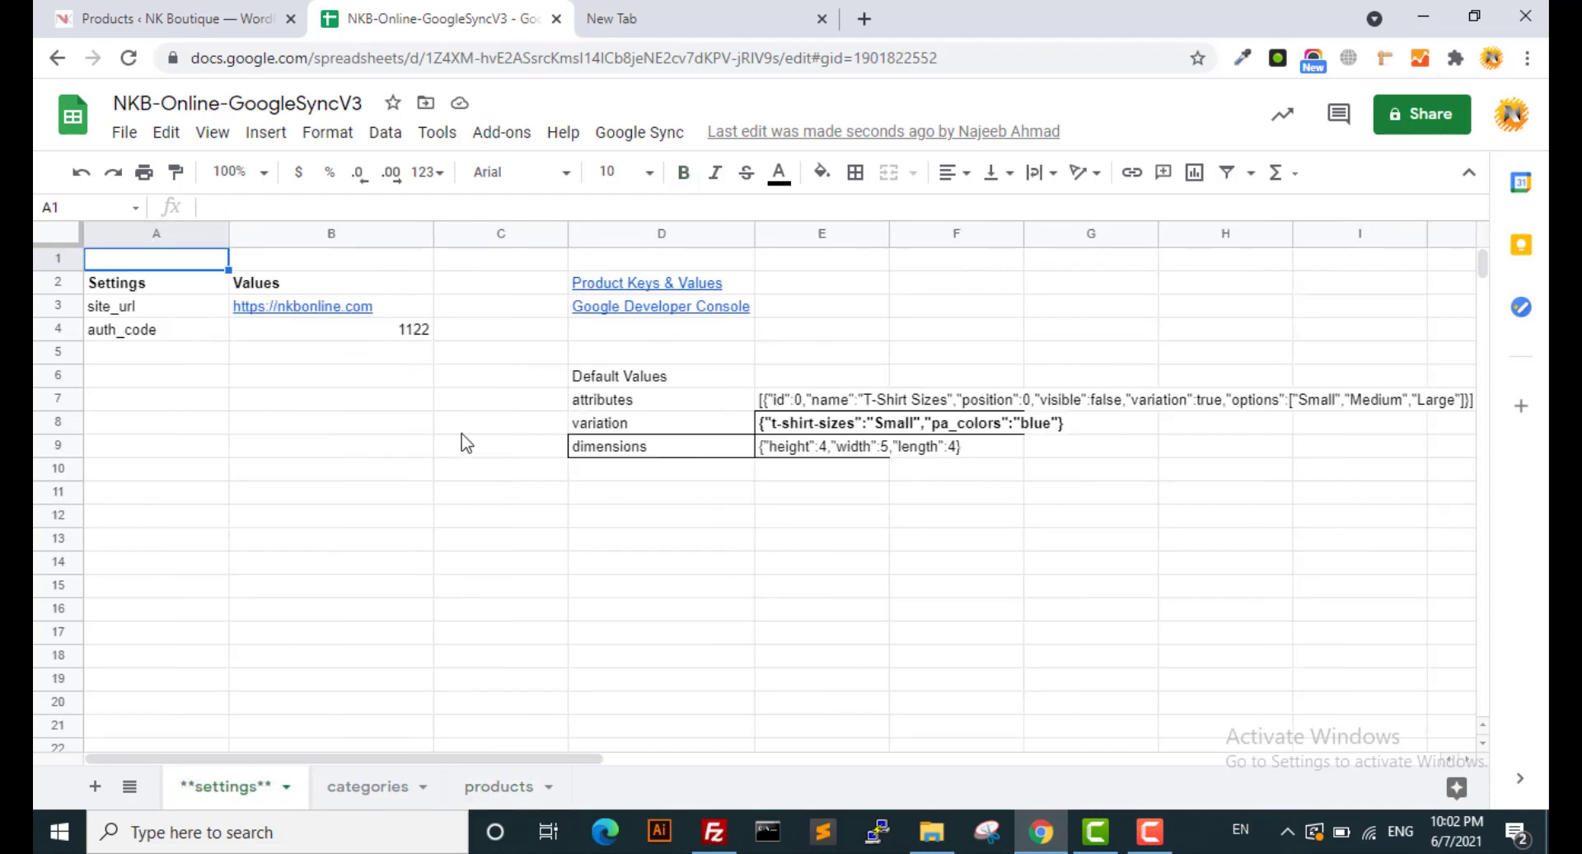
click(408, 317)
drag(408, 317, 399, 346)
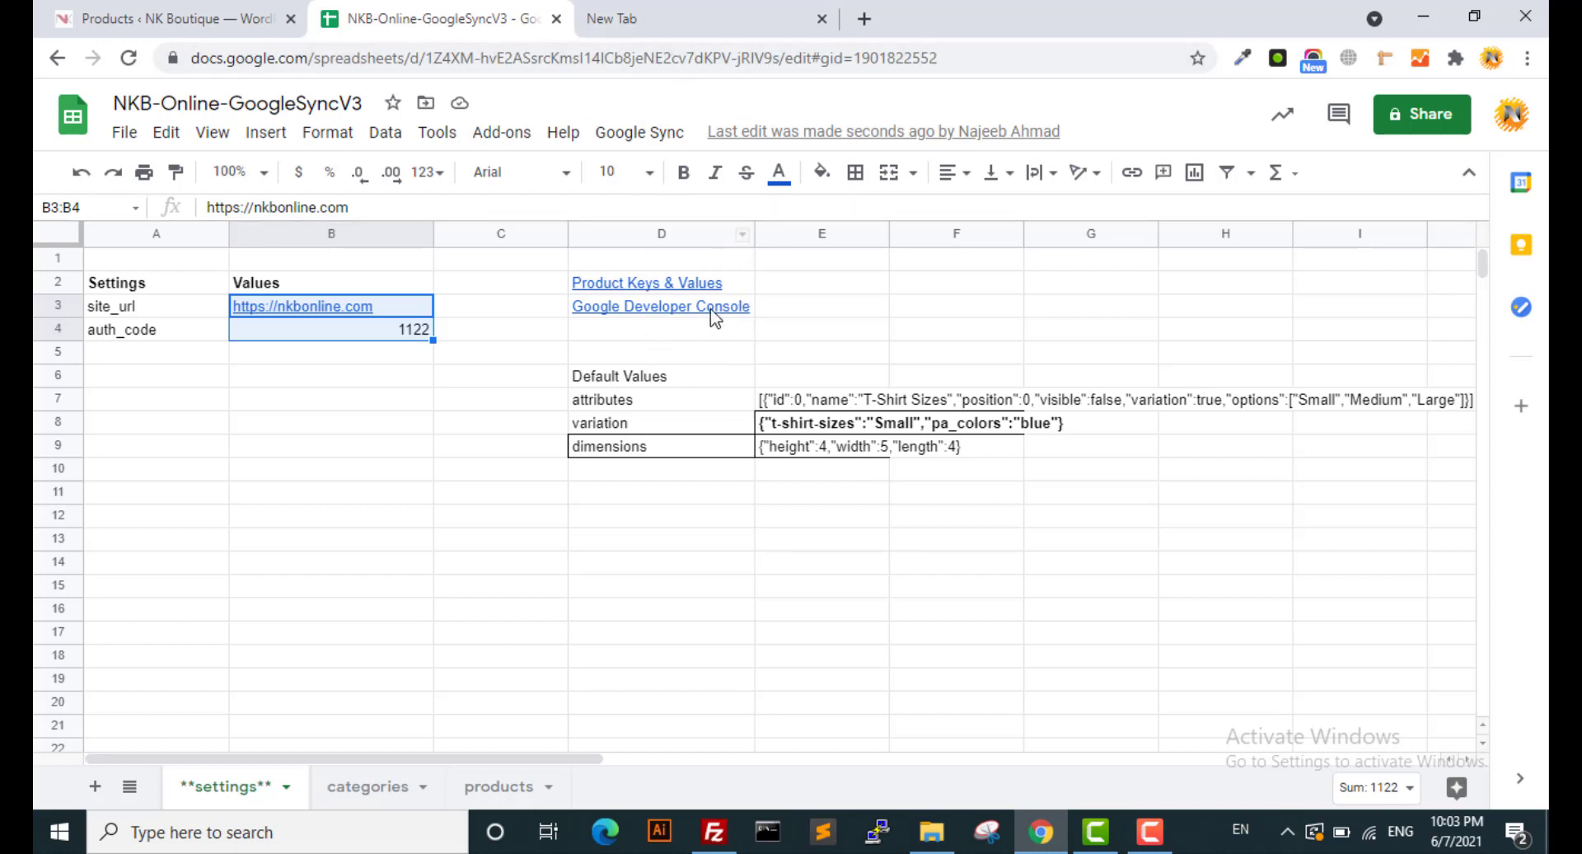
Copy the Google Developer Console link from cell D3 and switch to the blank new tab
click(738, 311)
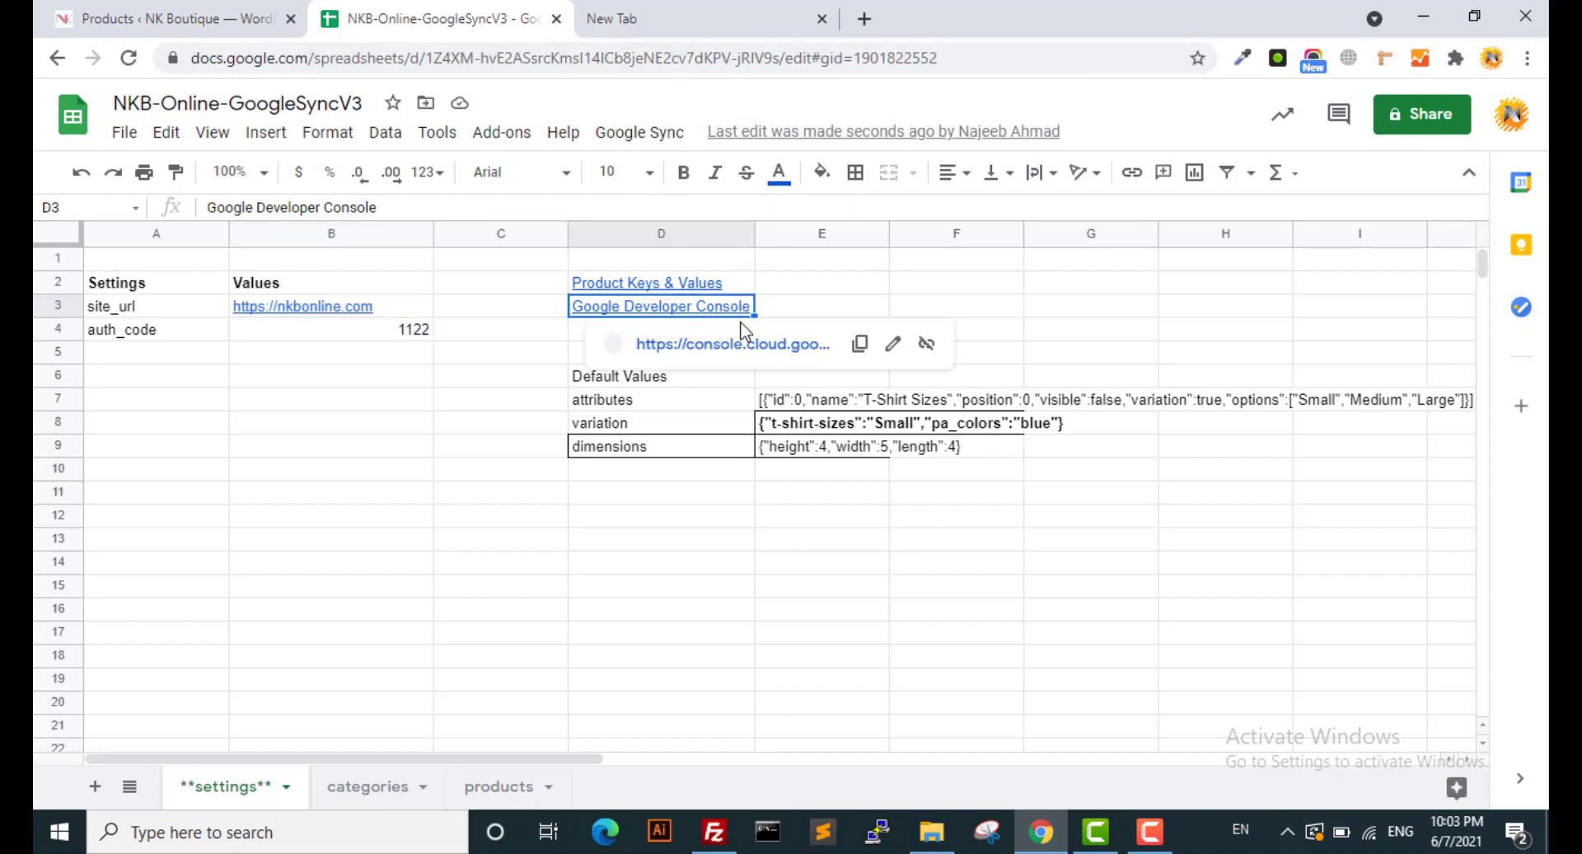
click(860, 342)
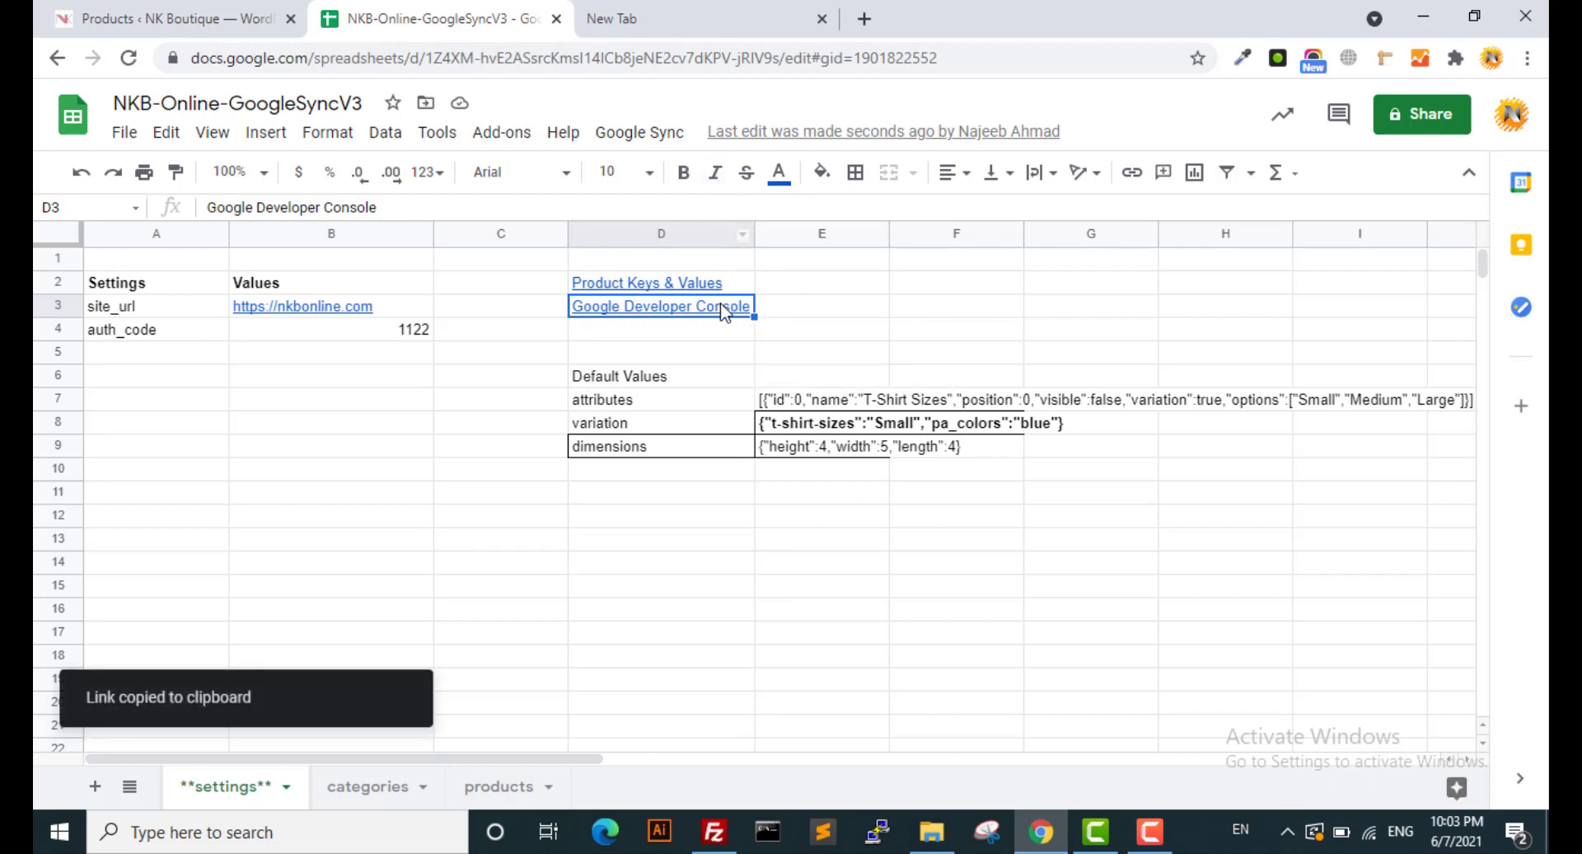
mouse_move(727, 312)
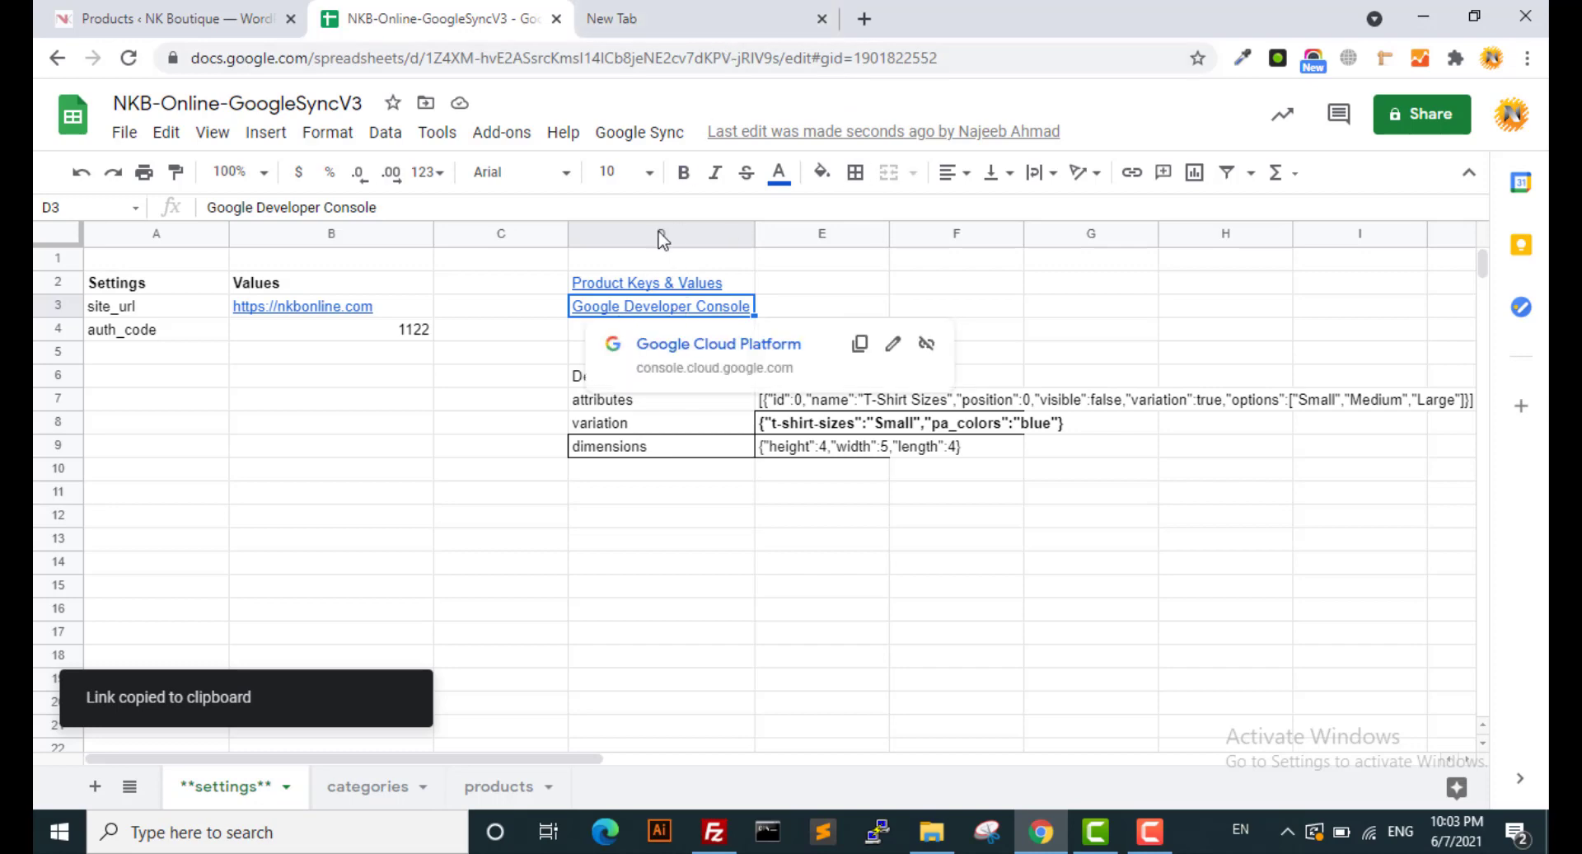
click(697, 23)
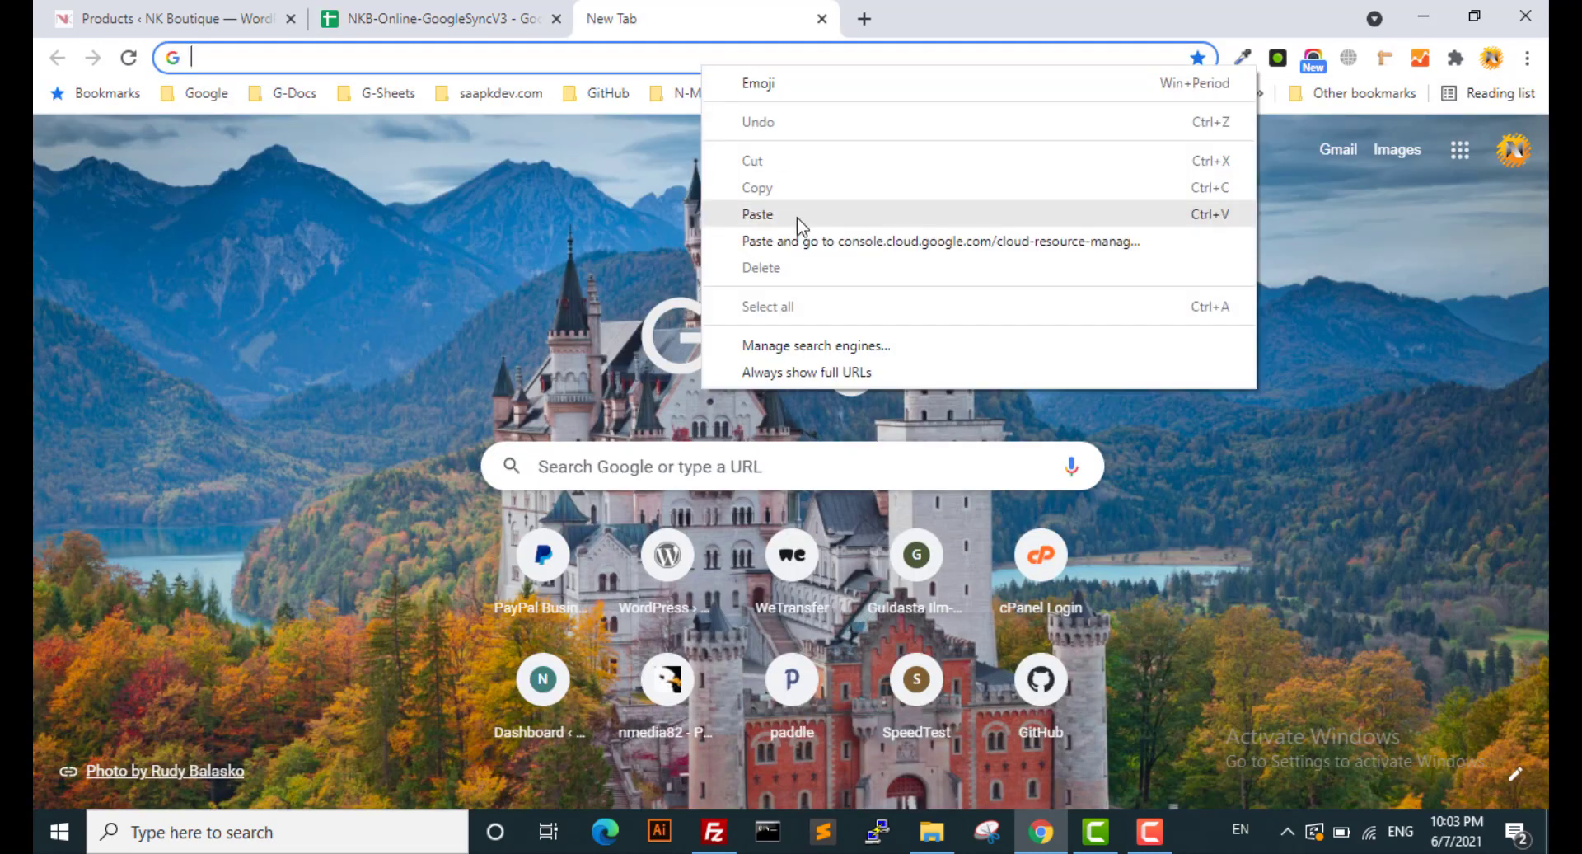
Load the console from the copied link and create a project named GoogleSync-NKB-Store
click(804, 234)
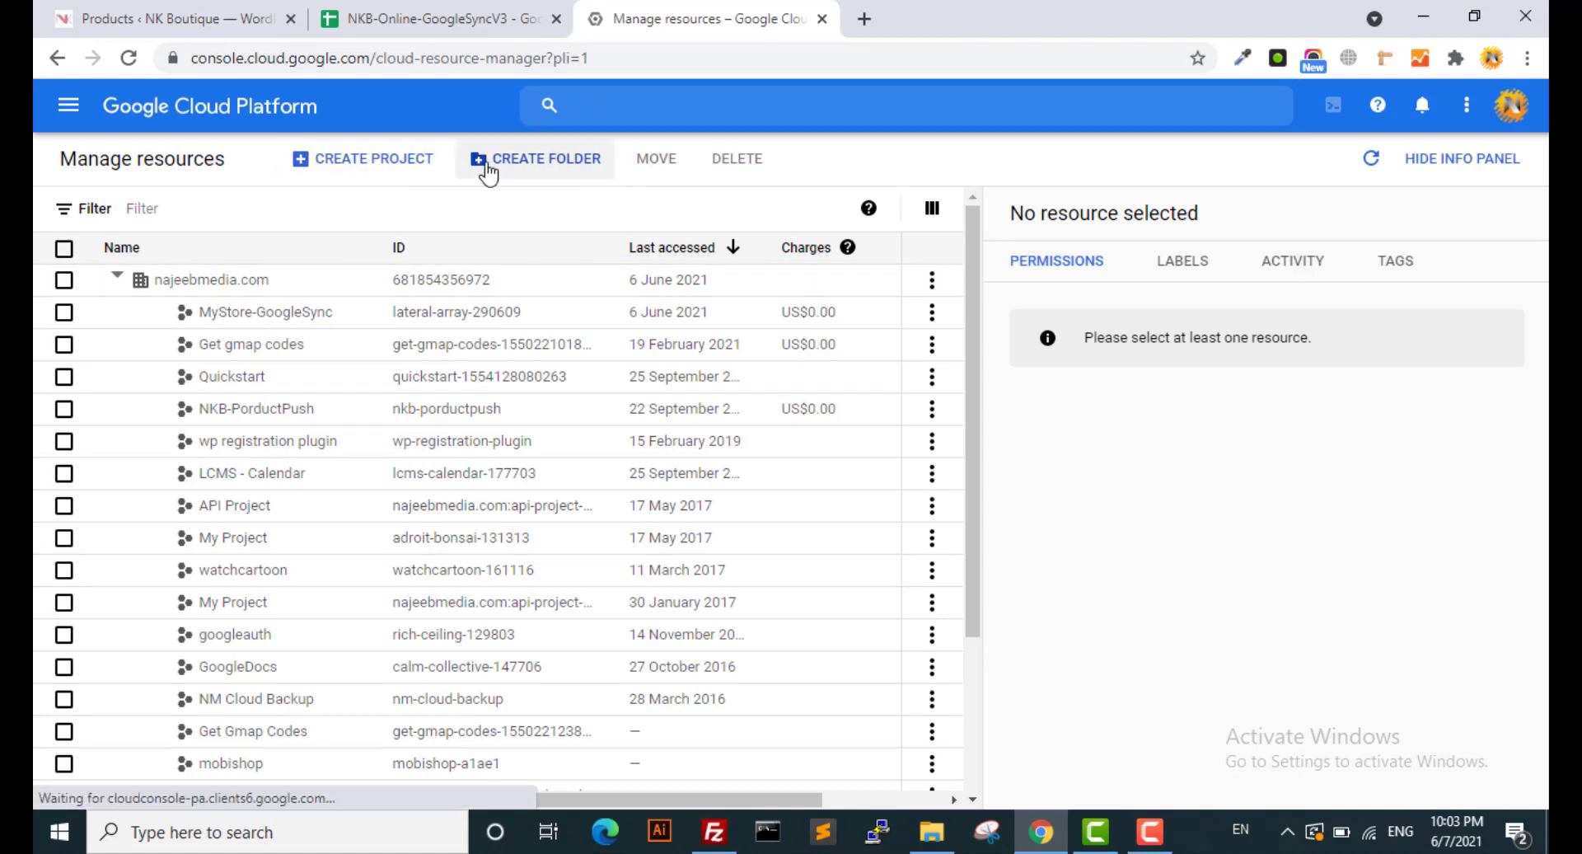
click(379, 169)
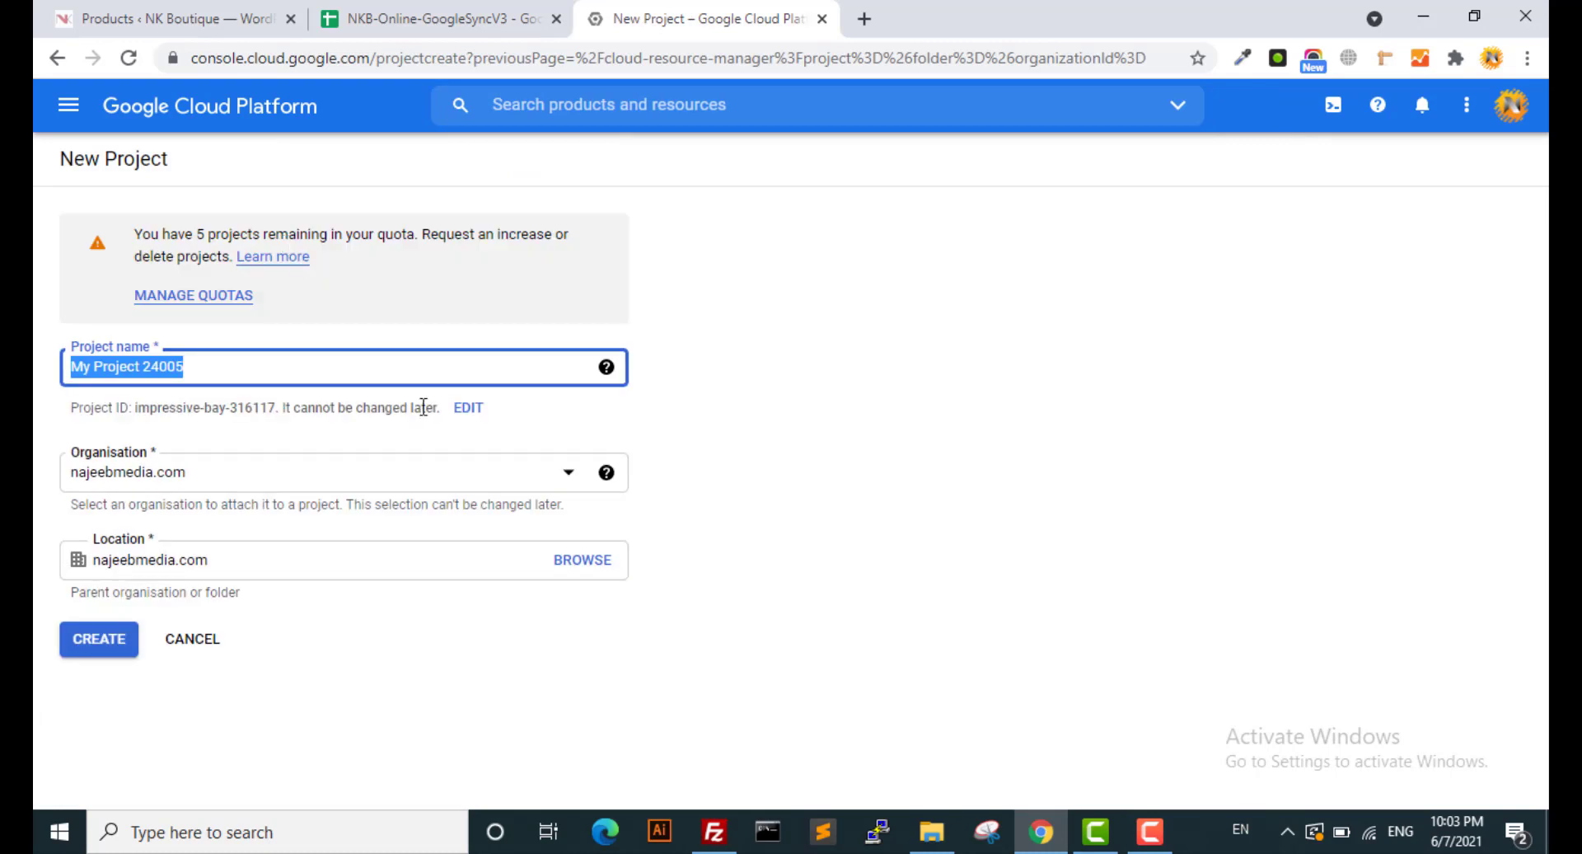
text(GoogleSync-NKB-Store)
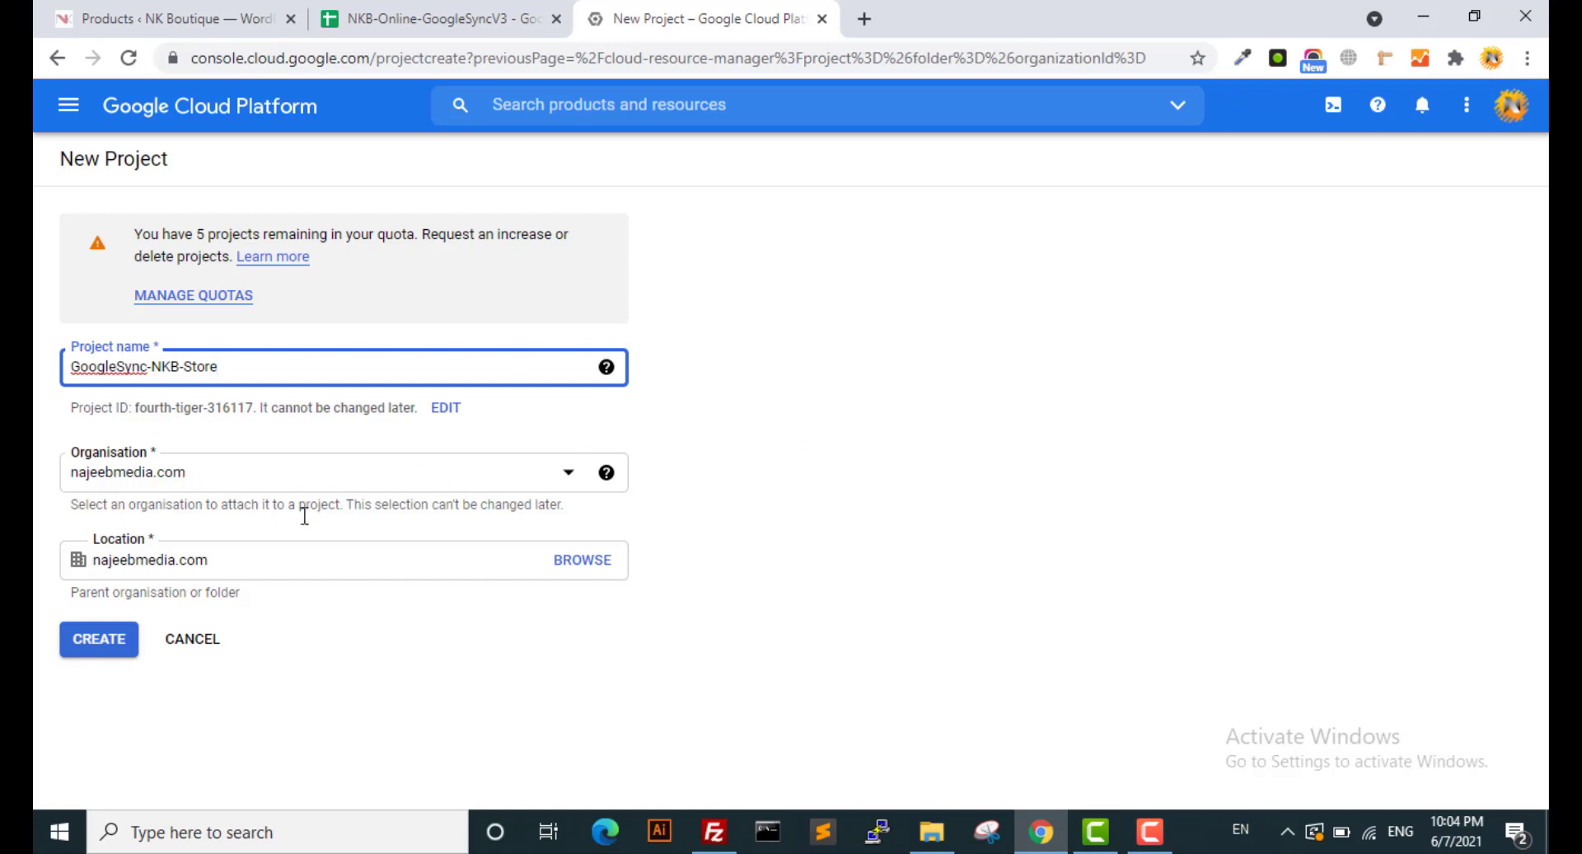
click(138, 636)
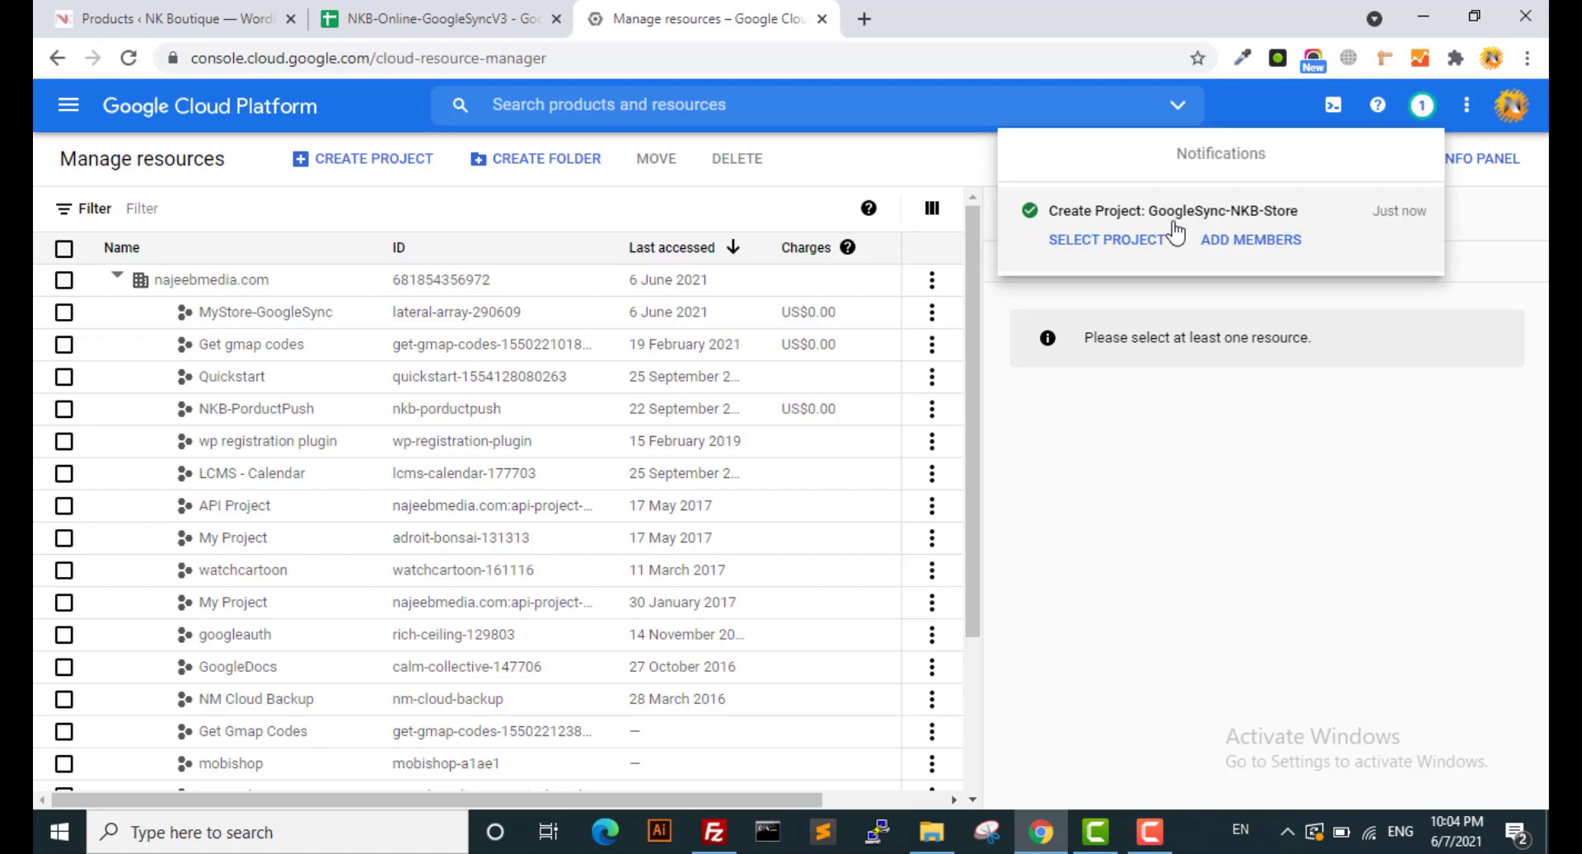
Select the GoogleSync-NKB-Store project, view its settings, and go to the APIs & Services Dashboard
click(1121, 250)
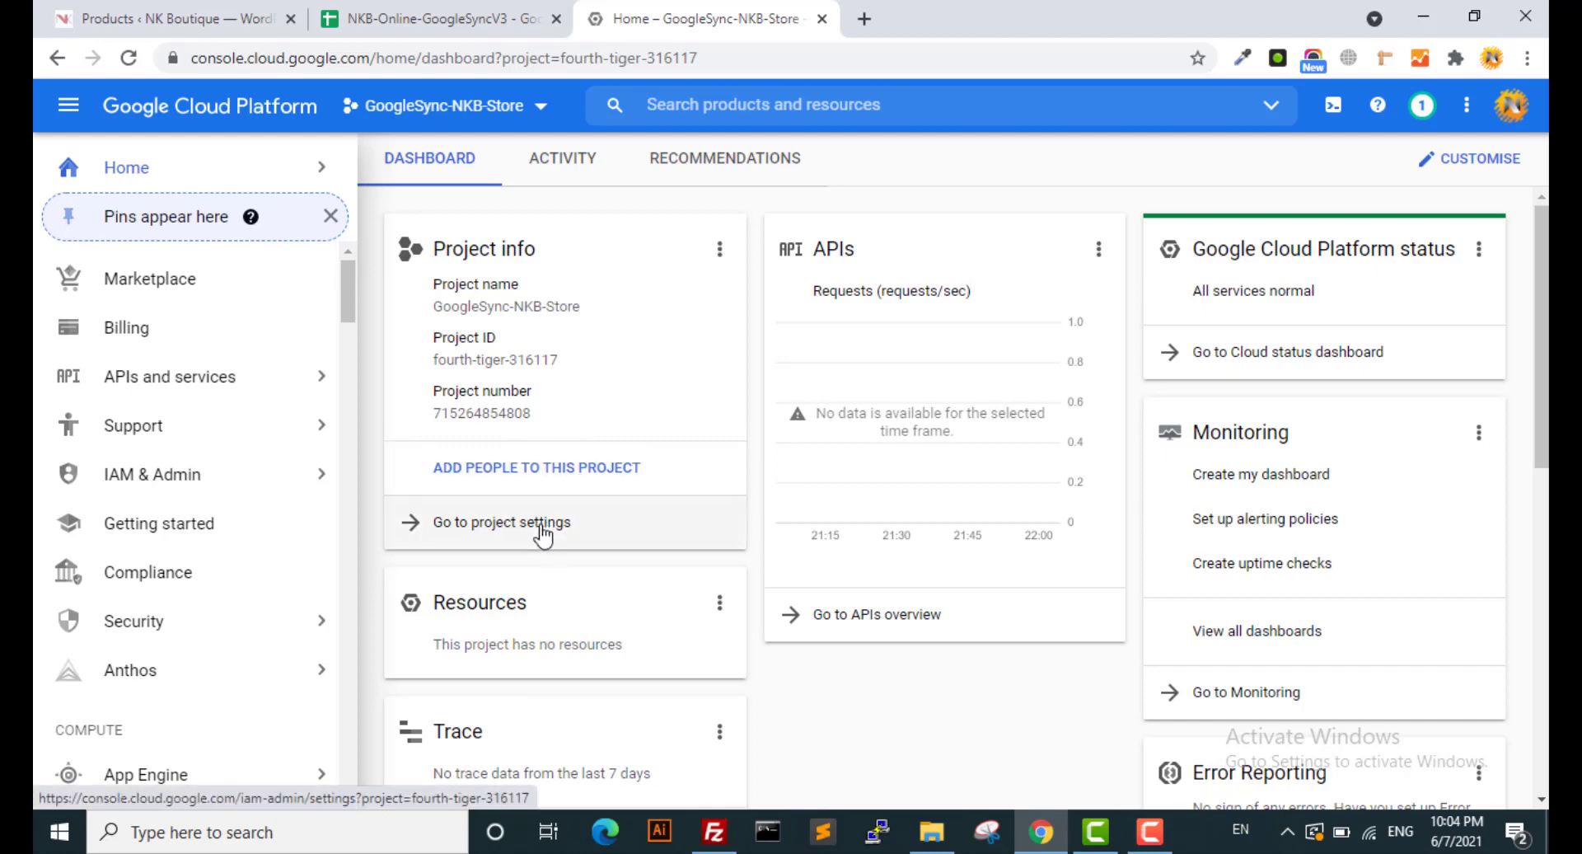
click(500, 527)
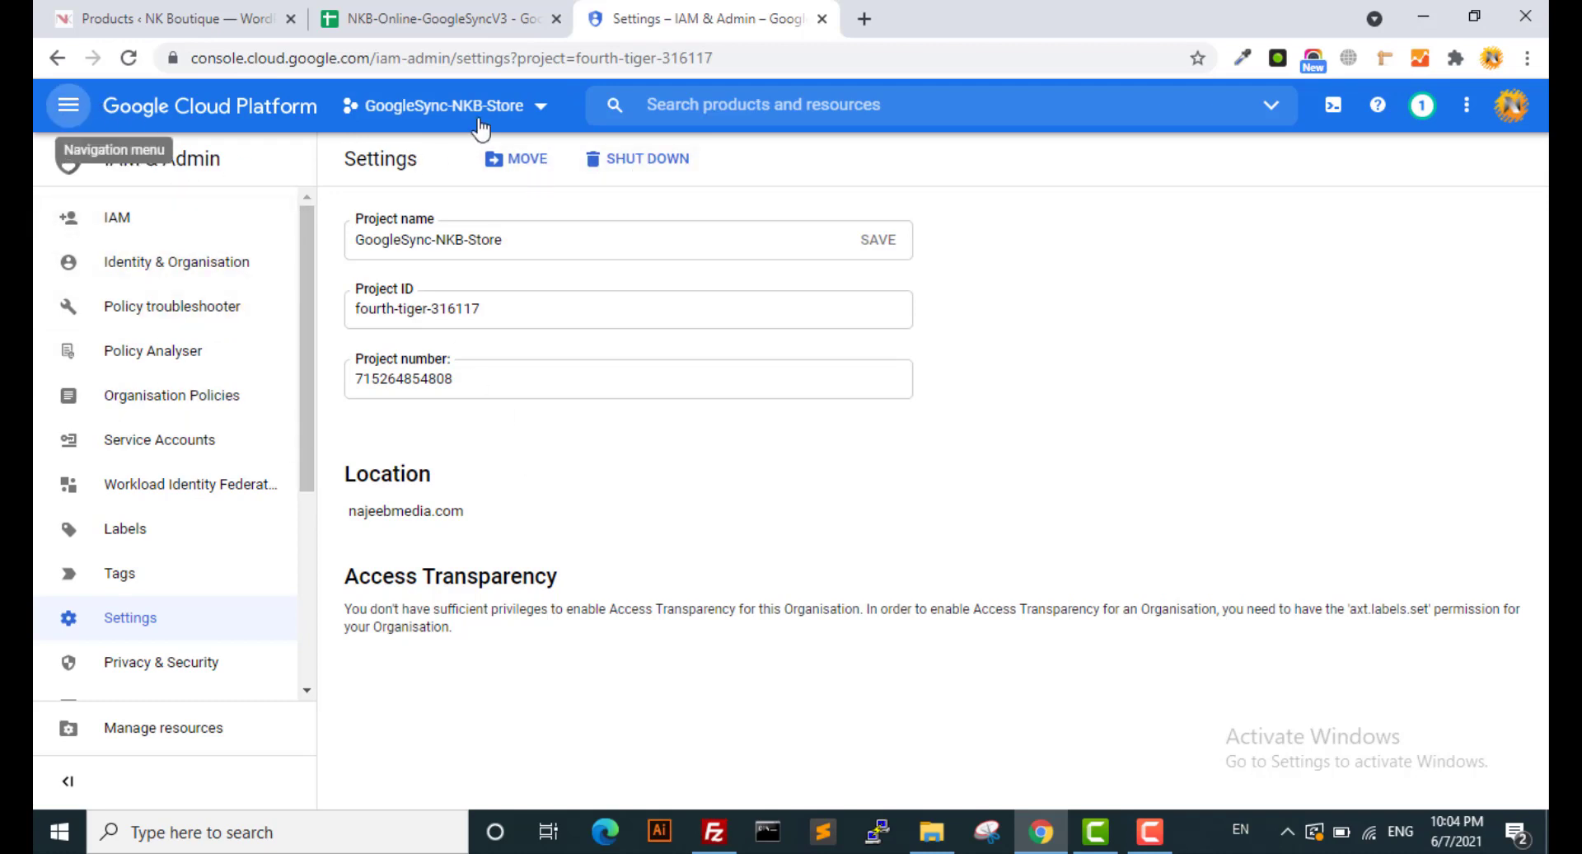
click(68, 104)
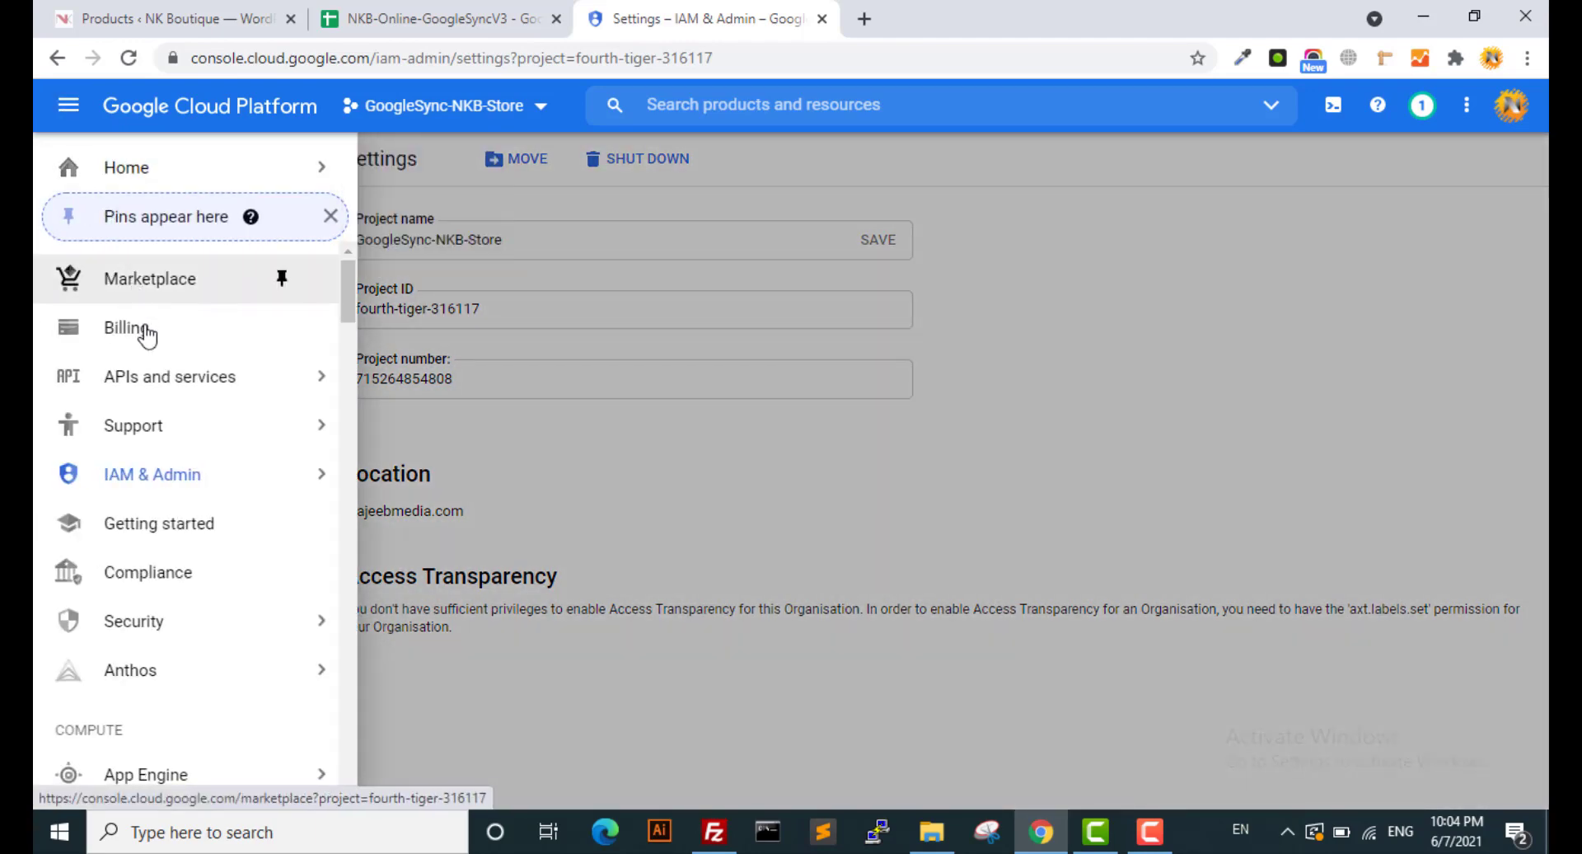
scroll(177, 445, down, 1)
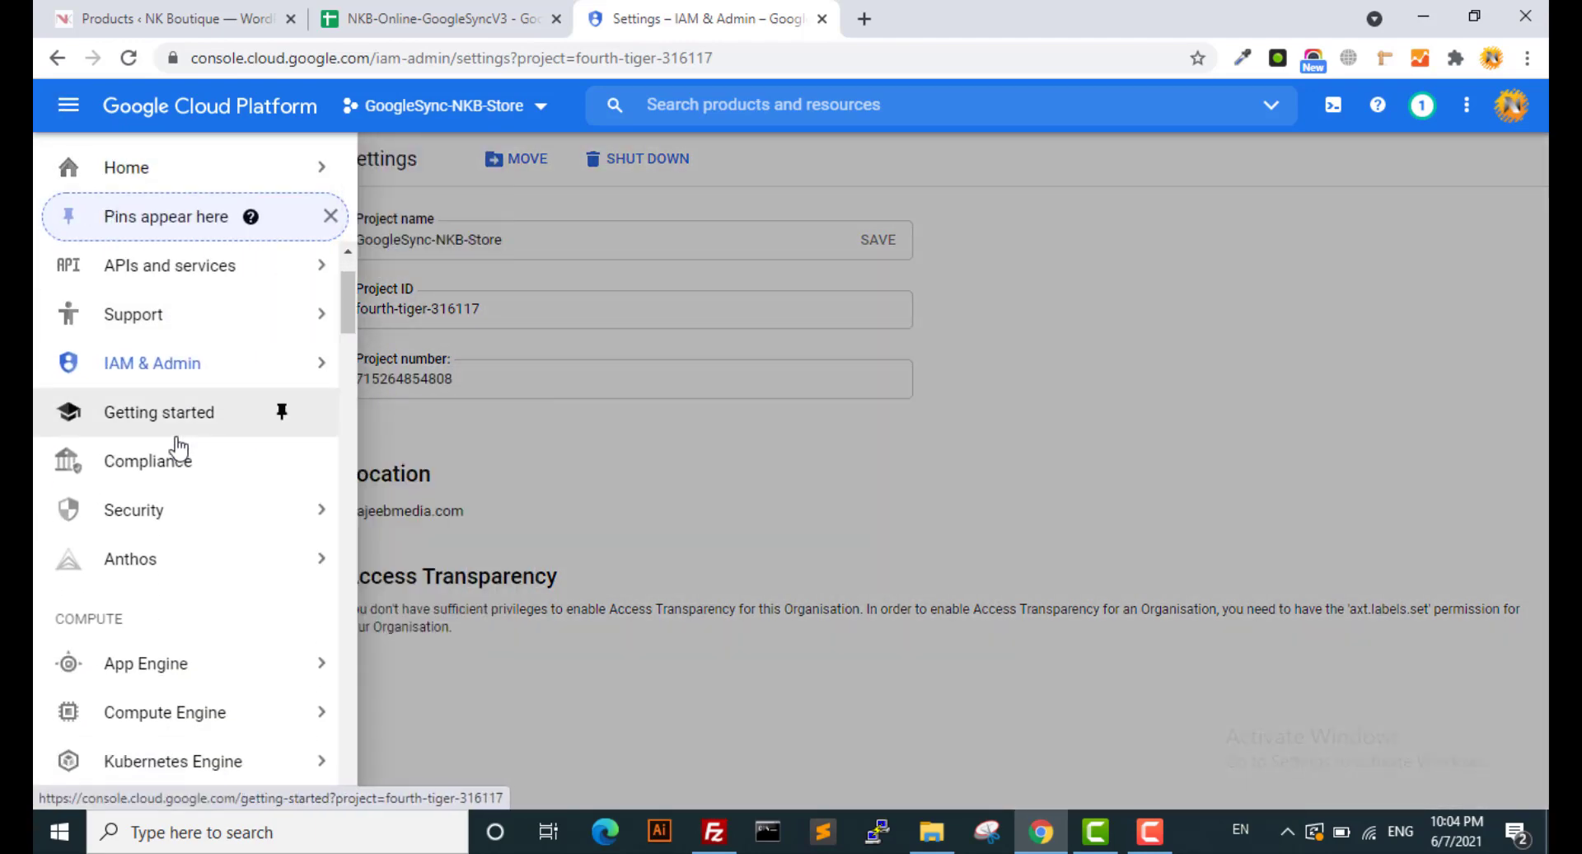
mouse_move(124, 268)
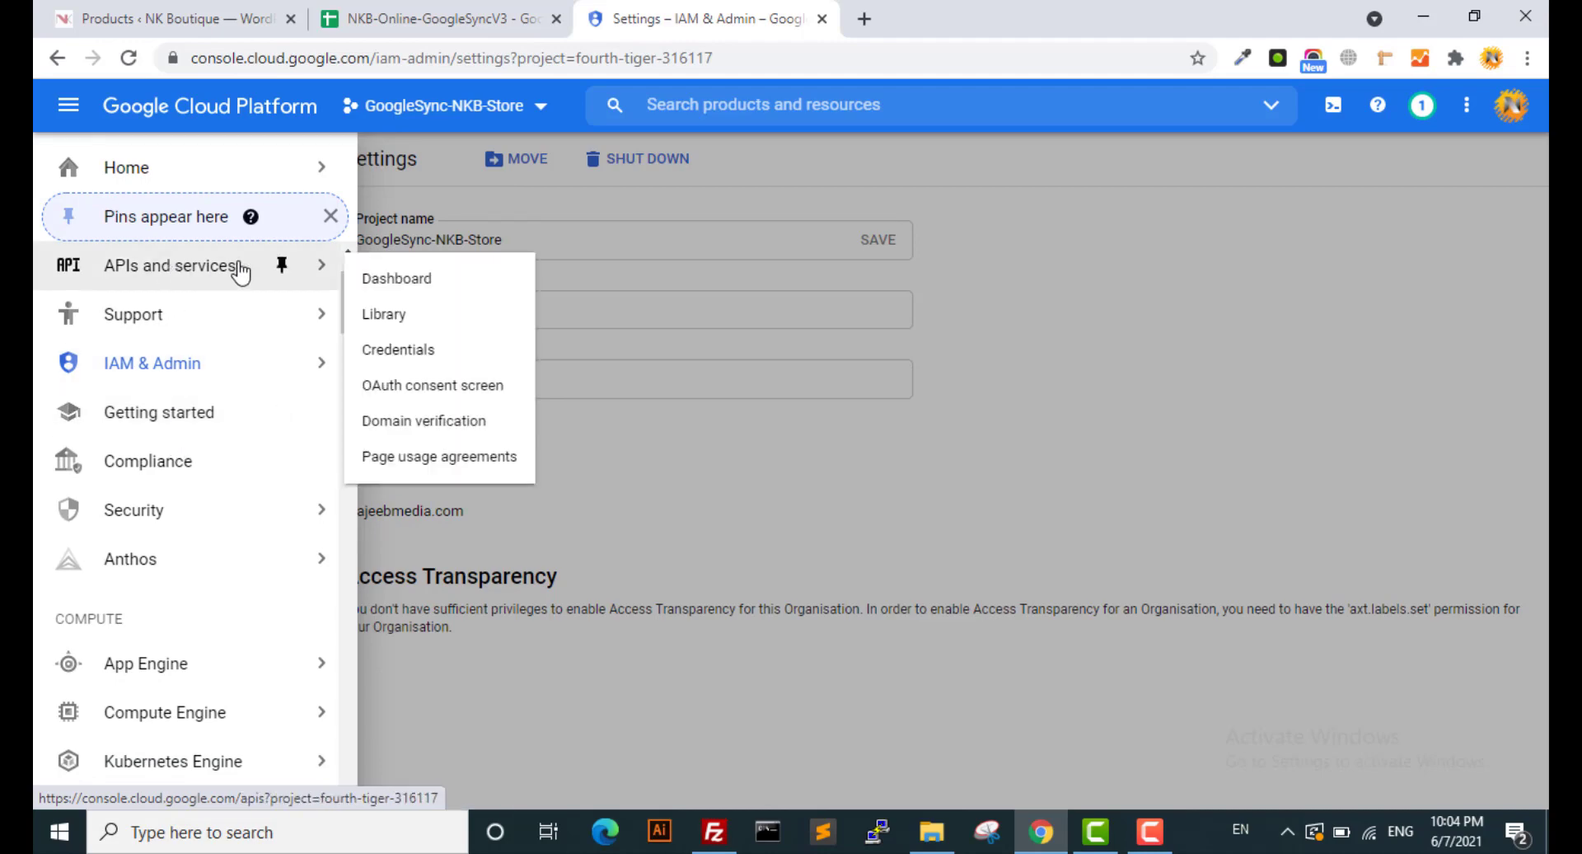
click(398, 290)
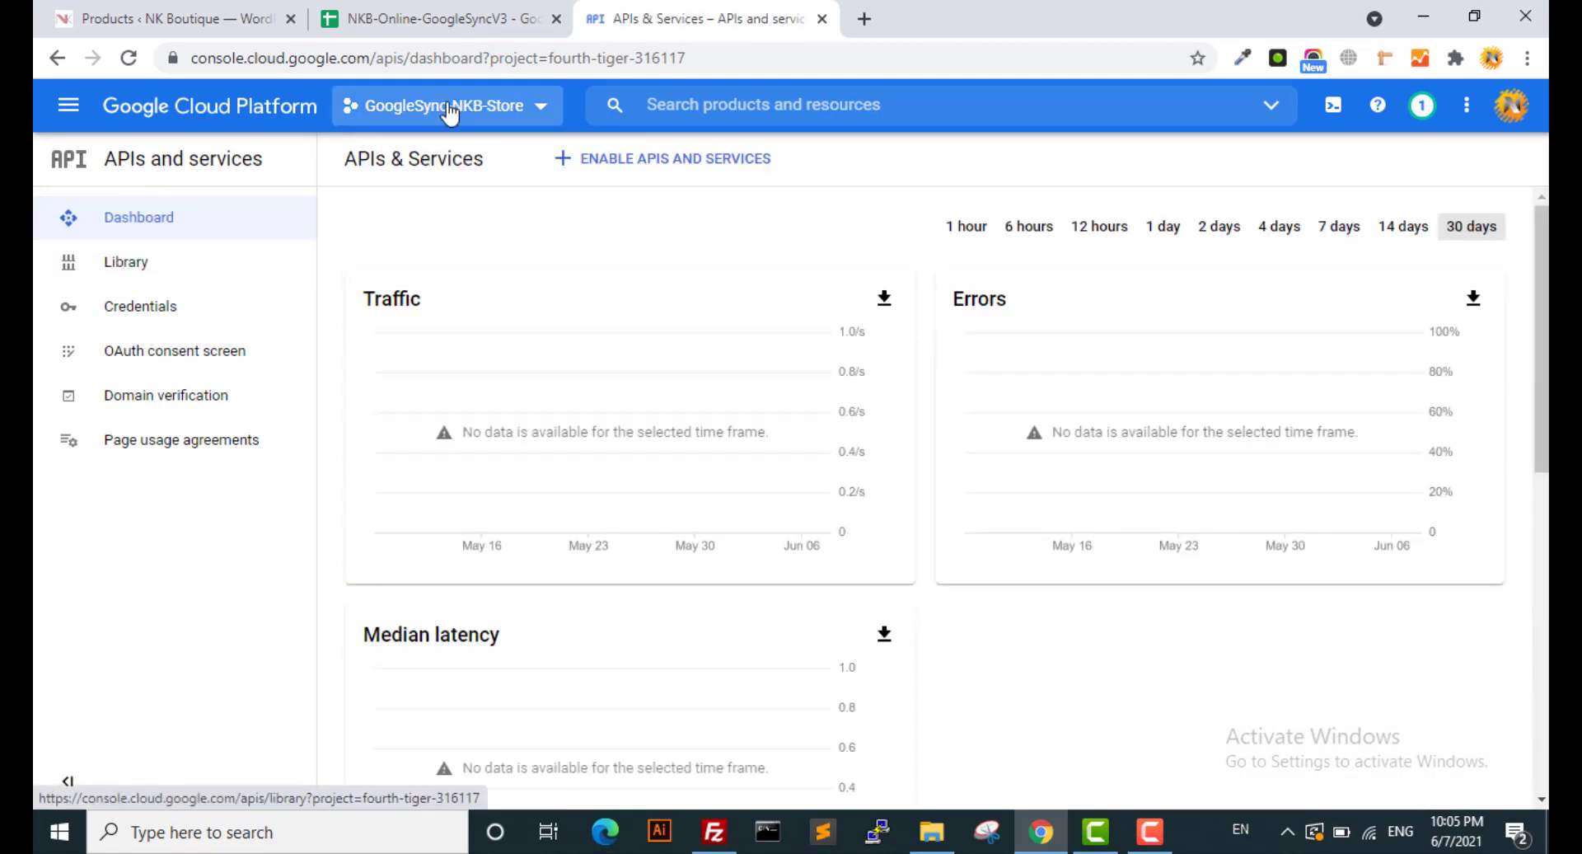
Search the API Library for 'sheet api' and open the Google Sheets API result
click(195, 262)
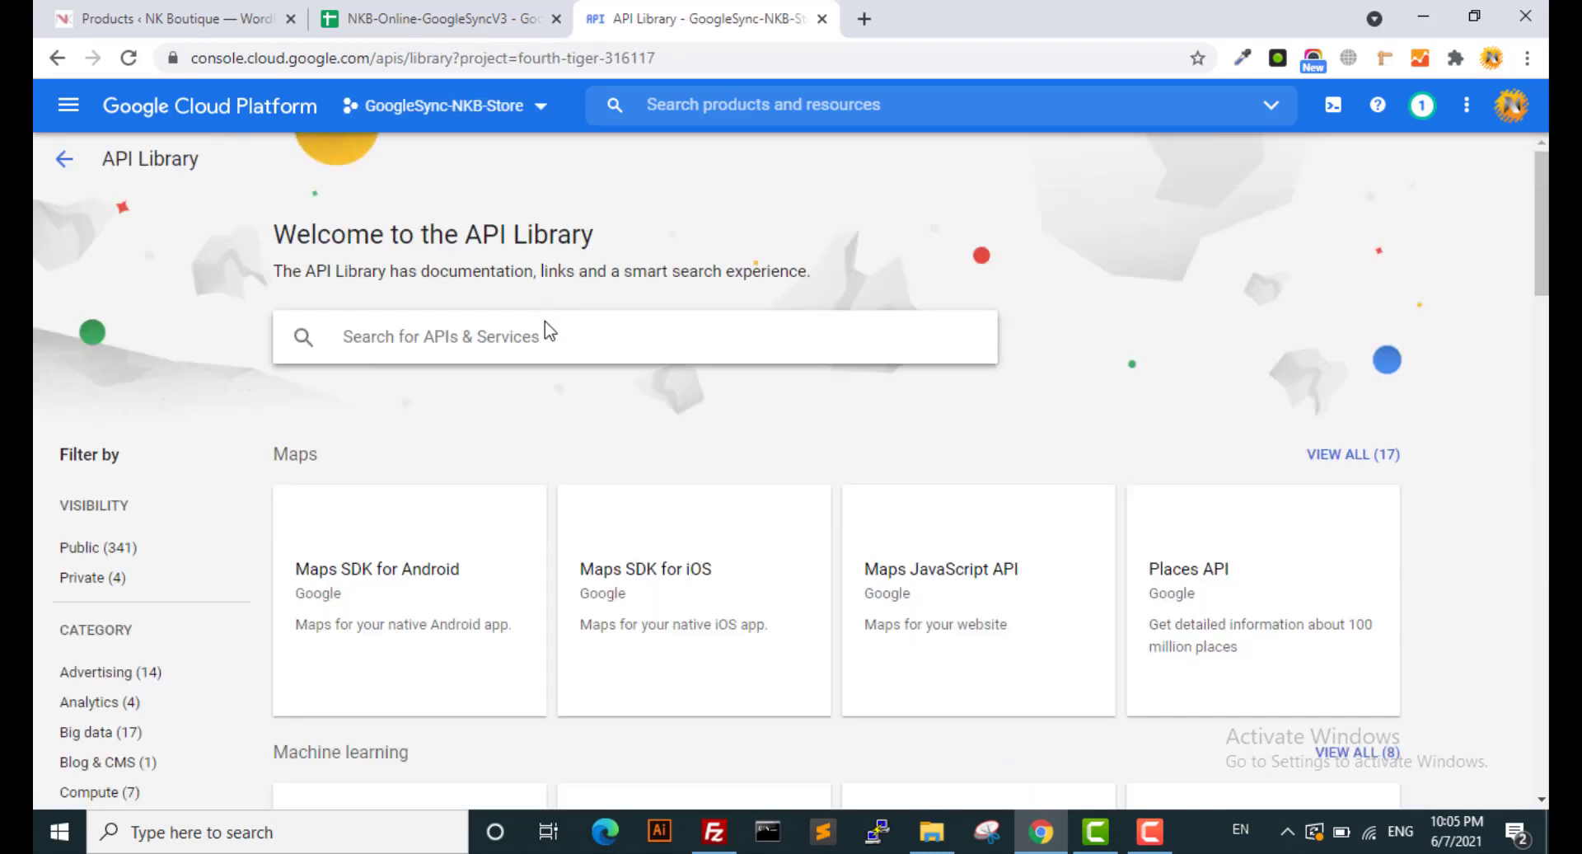
text(sheet api)
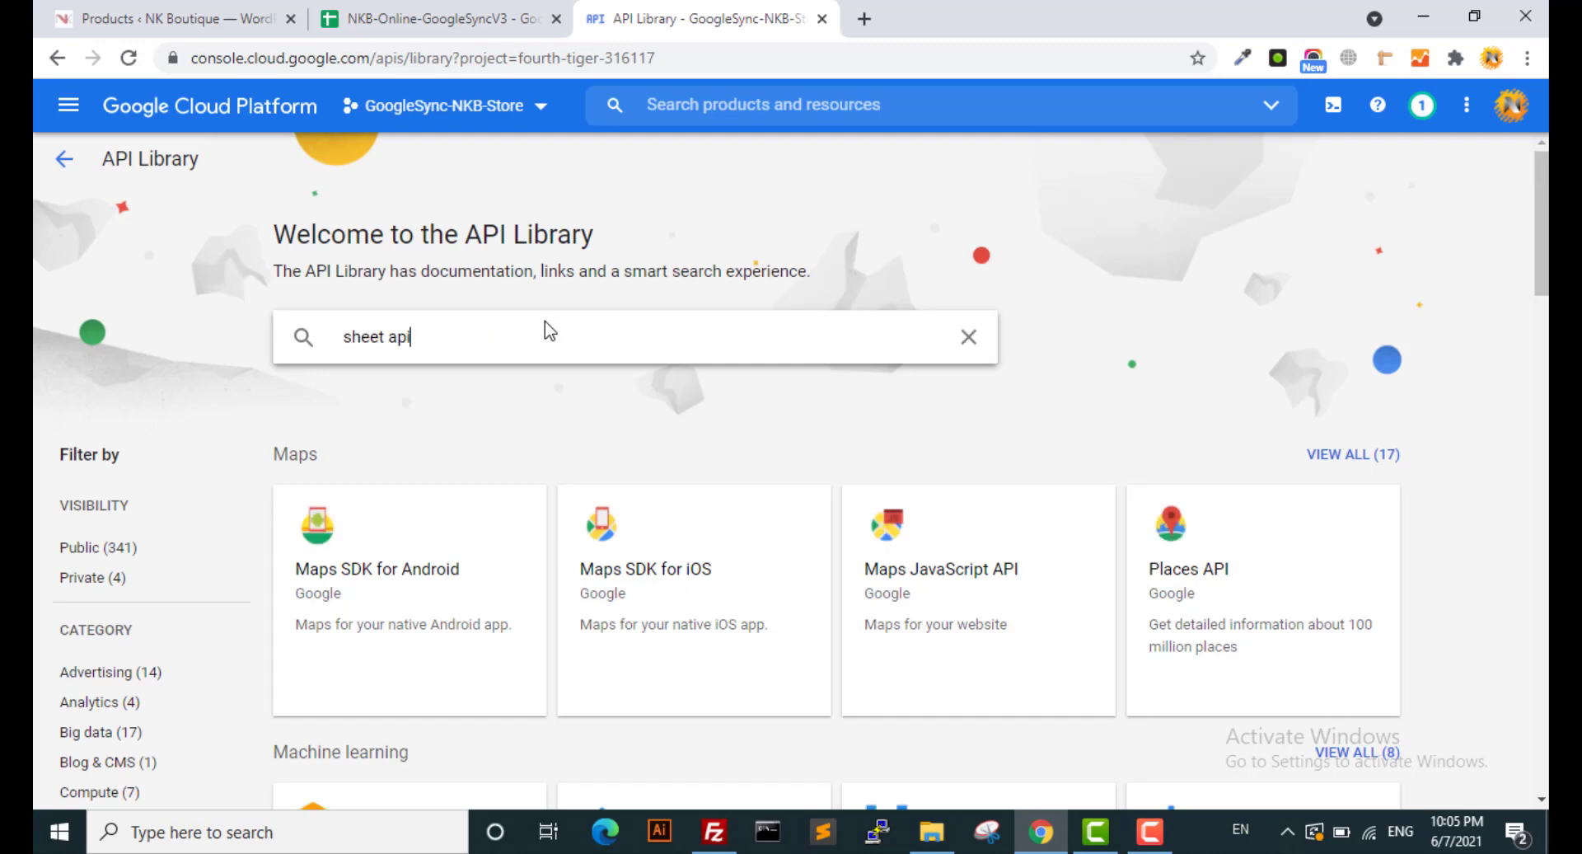
key(Return)
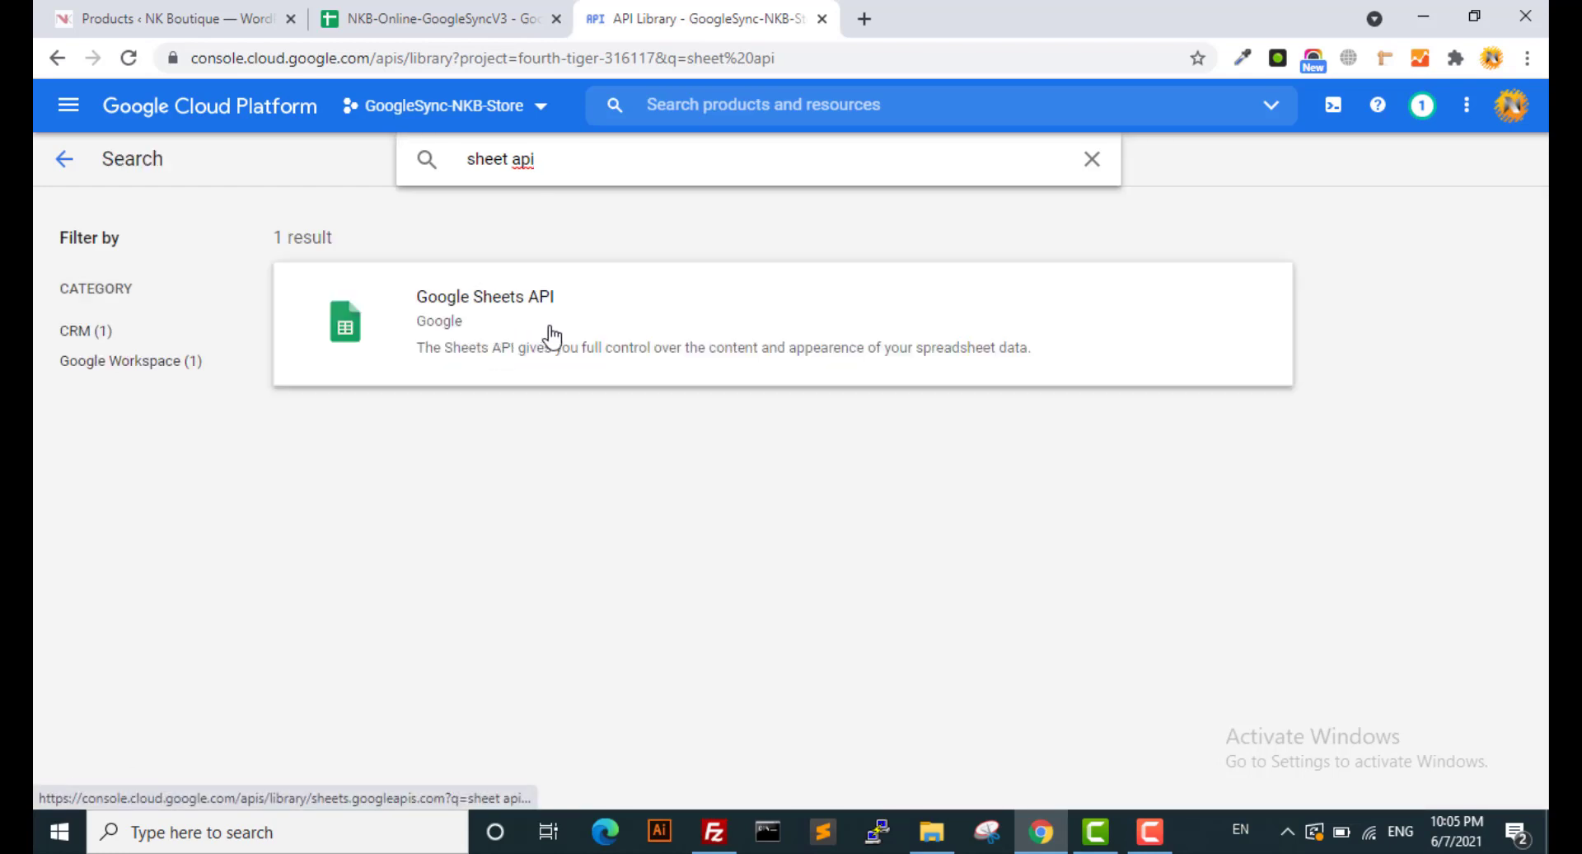
click(551, 335)
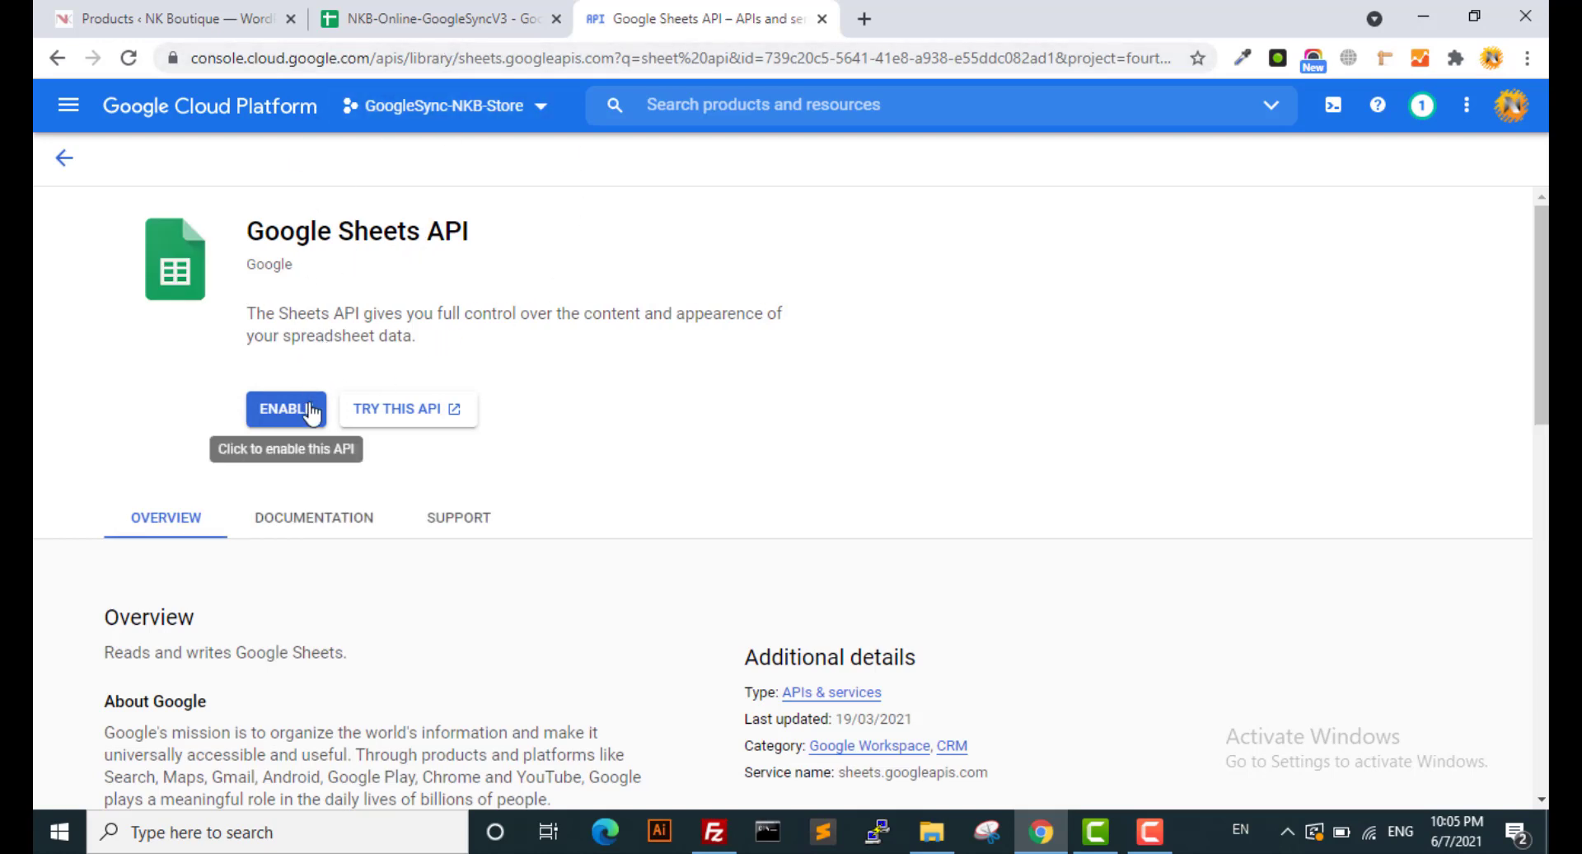
Enable the Google Sheets API for the project, then go back to its API page
click(286, 409)
click(463, 24)
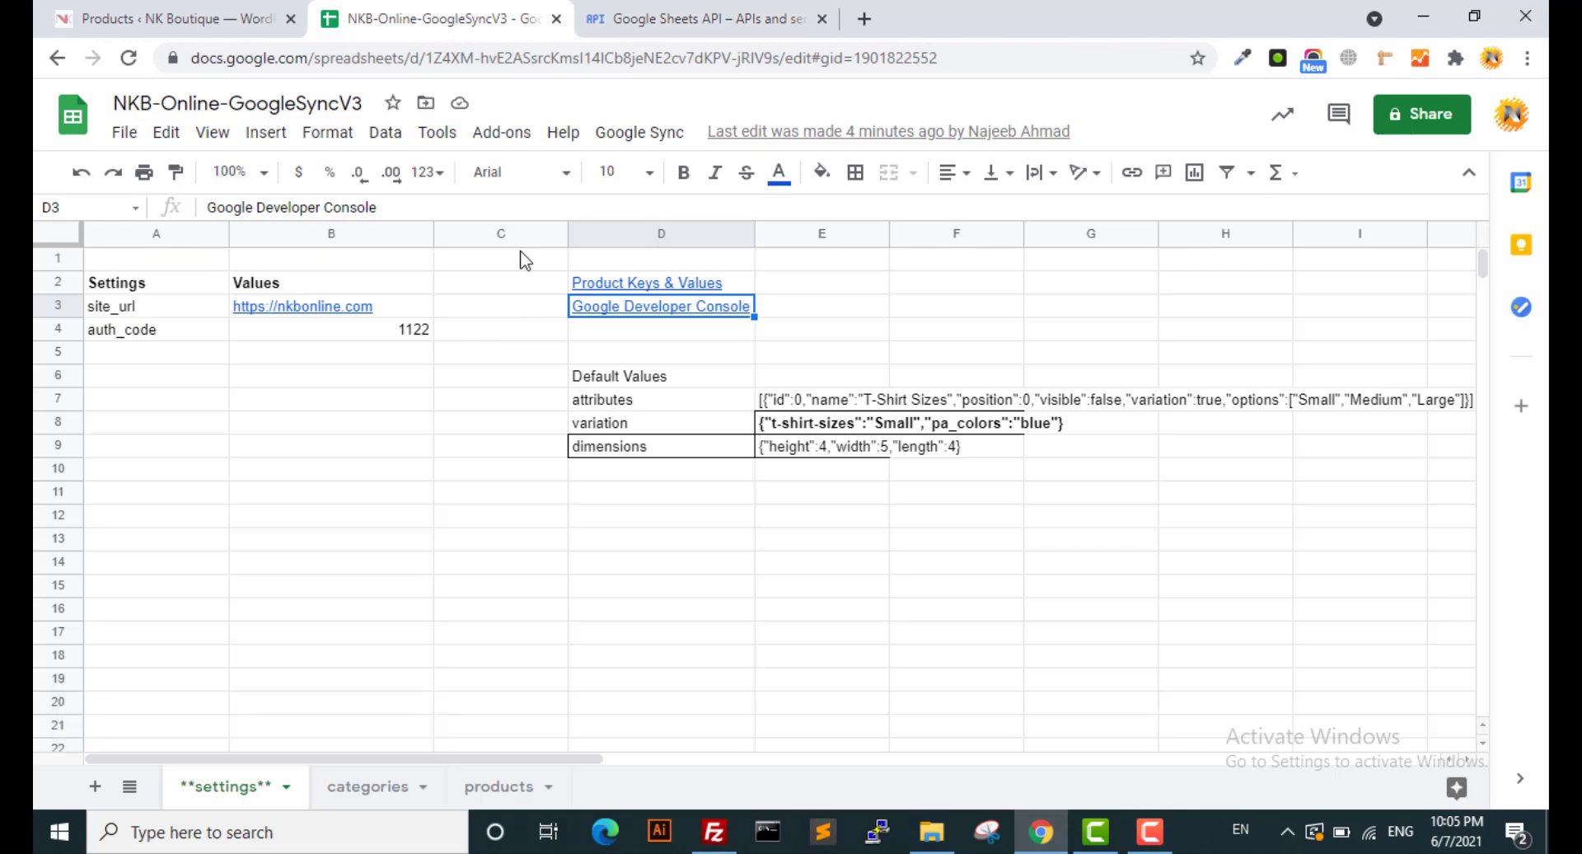
click(175, 25)
click(650, 18)
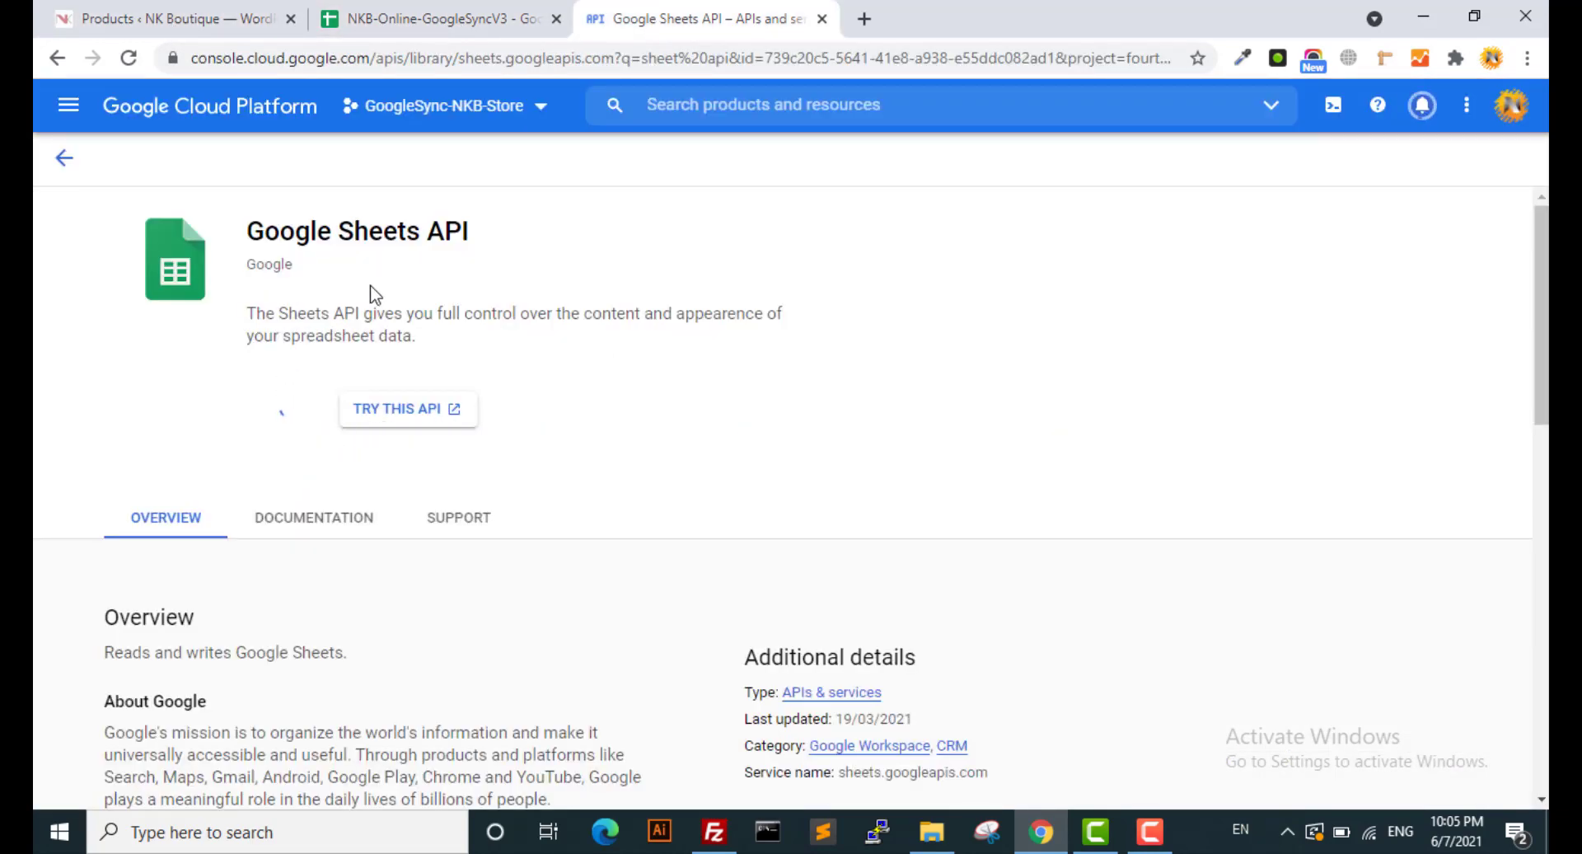
click(289, 422)
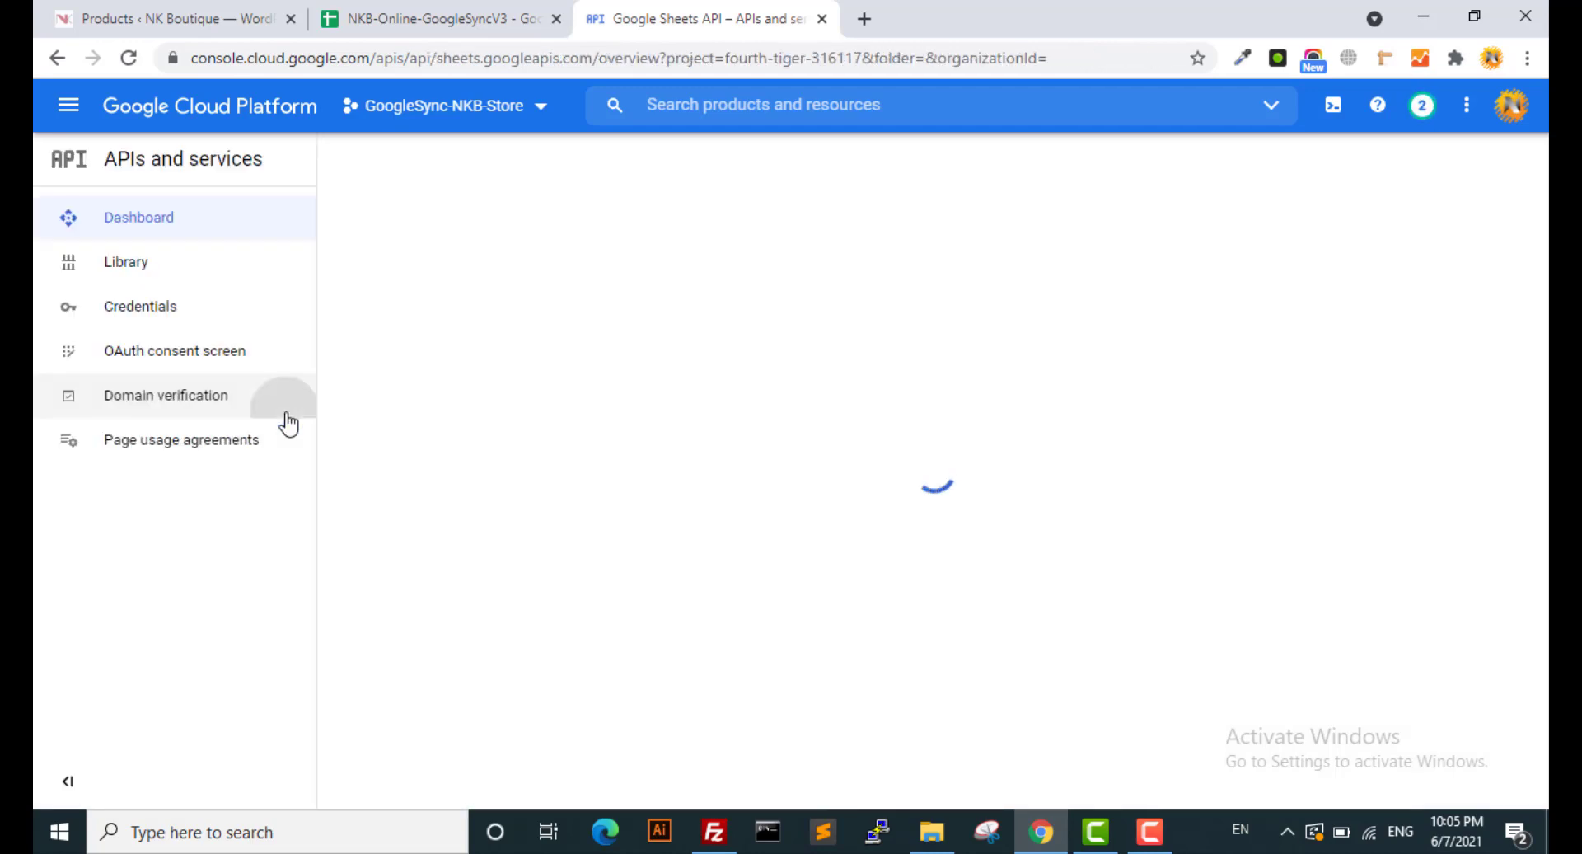
click(288, 422)
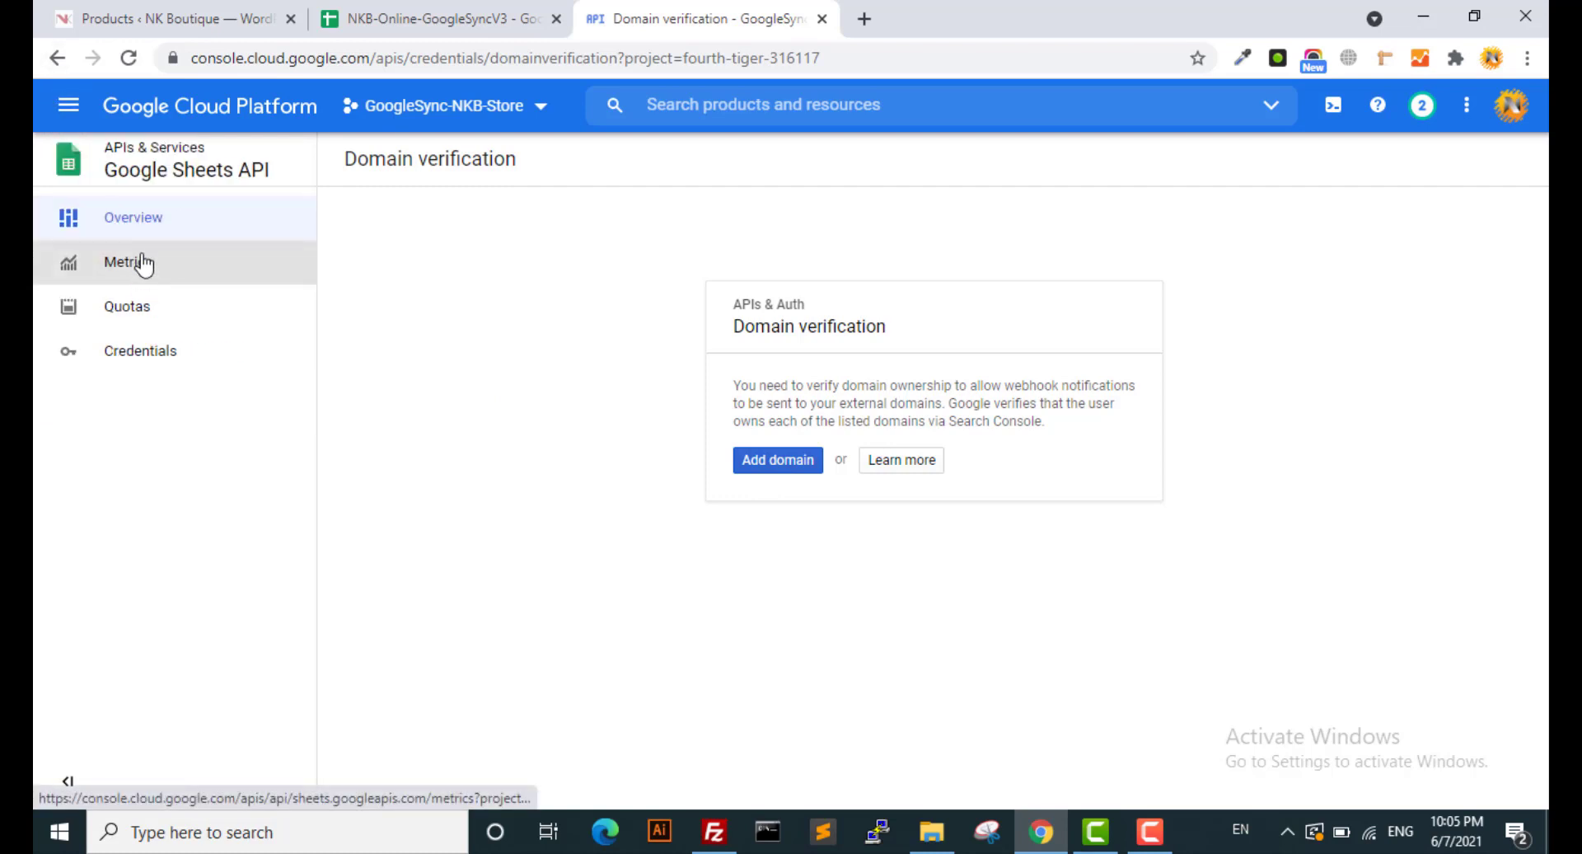
click(57, 58)
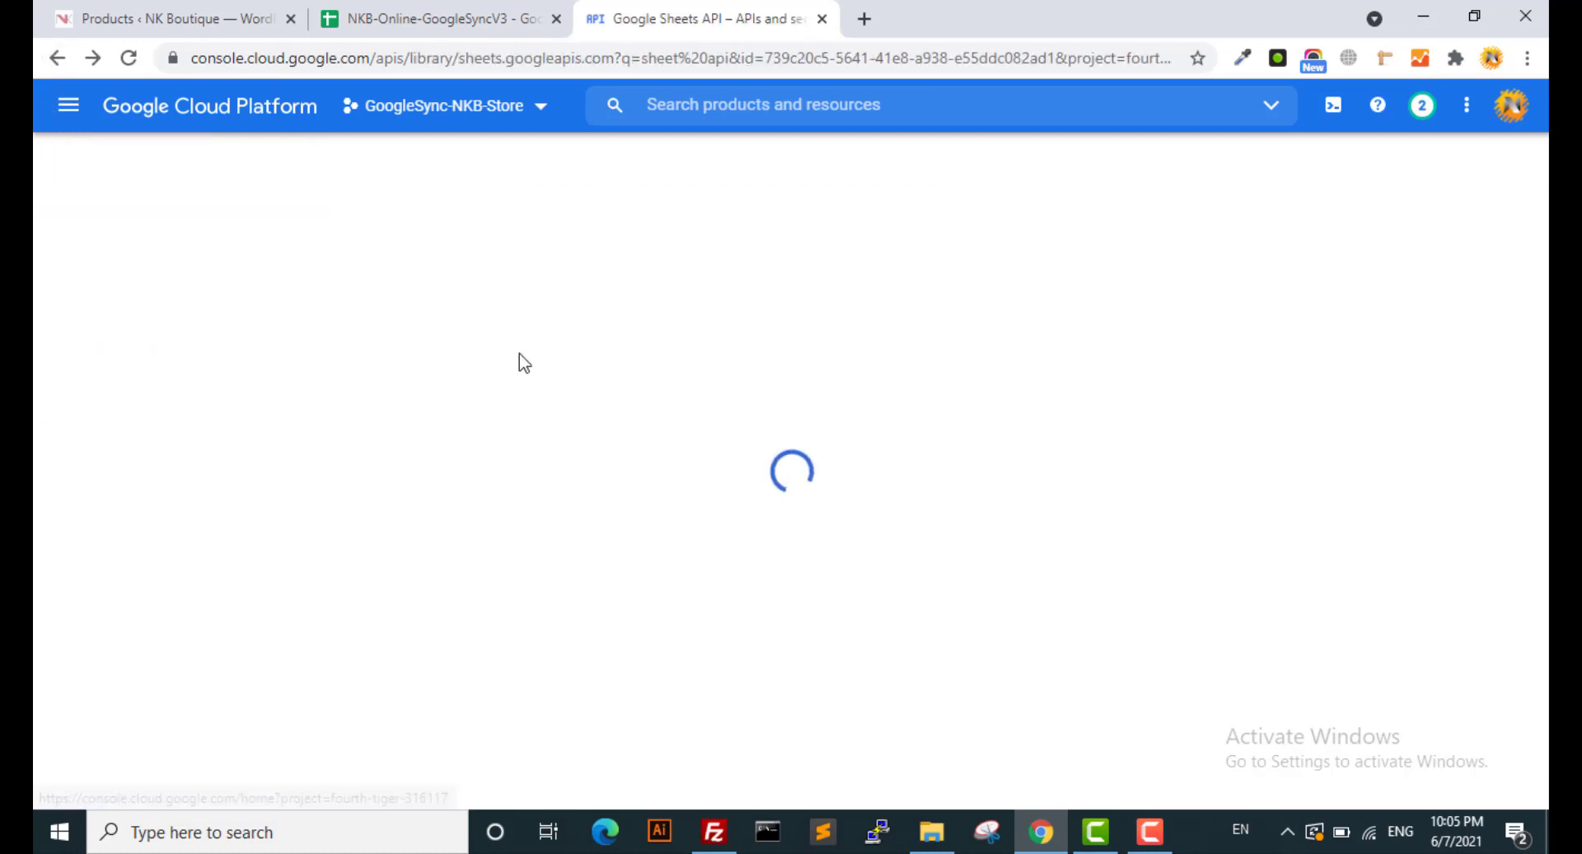
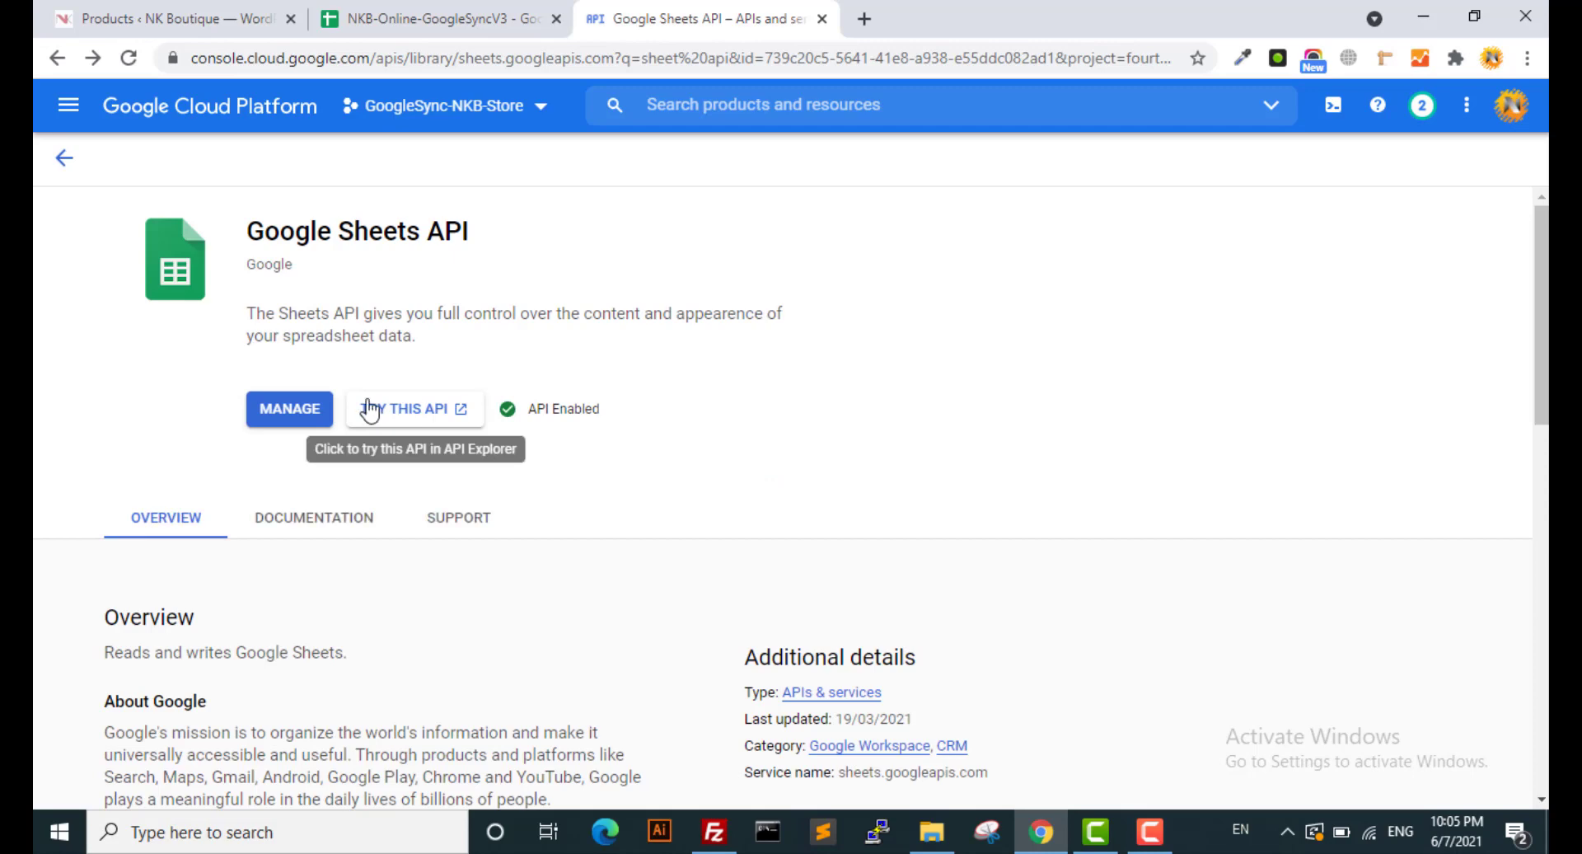
Back out of the Sheets API pages to the GoogleSync-NKB-Store APIs & Services dashboard
click(69, 165)
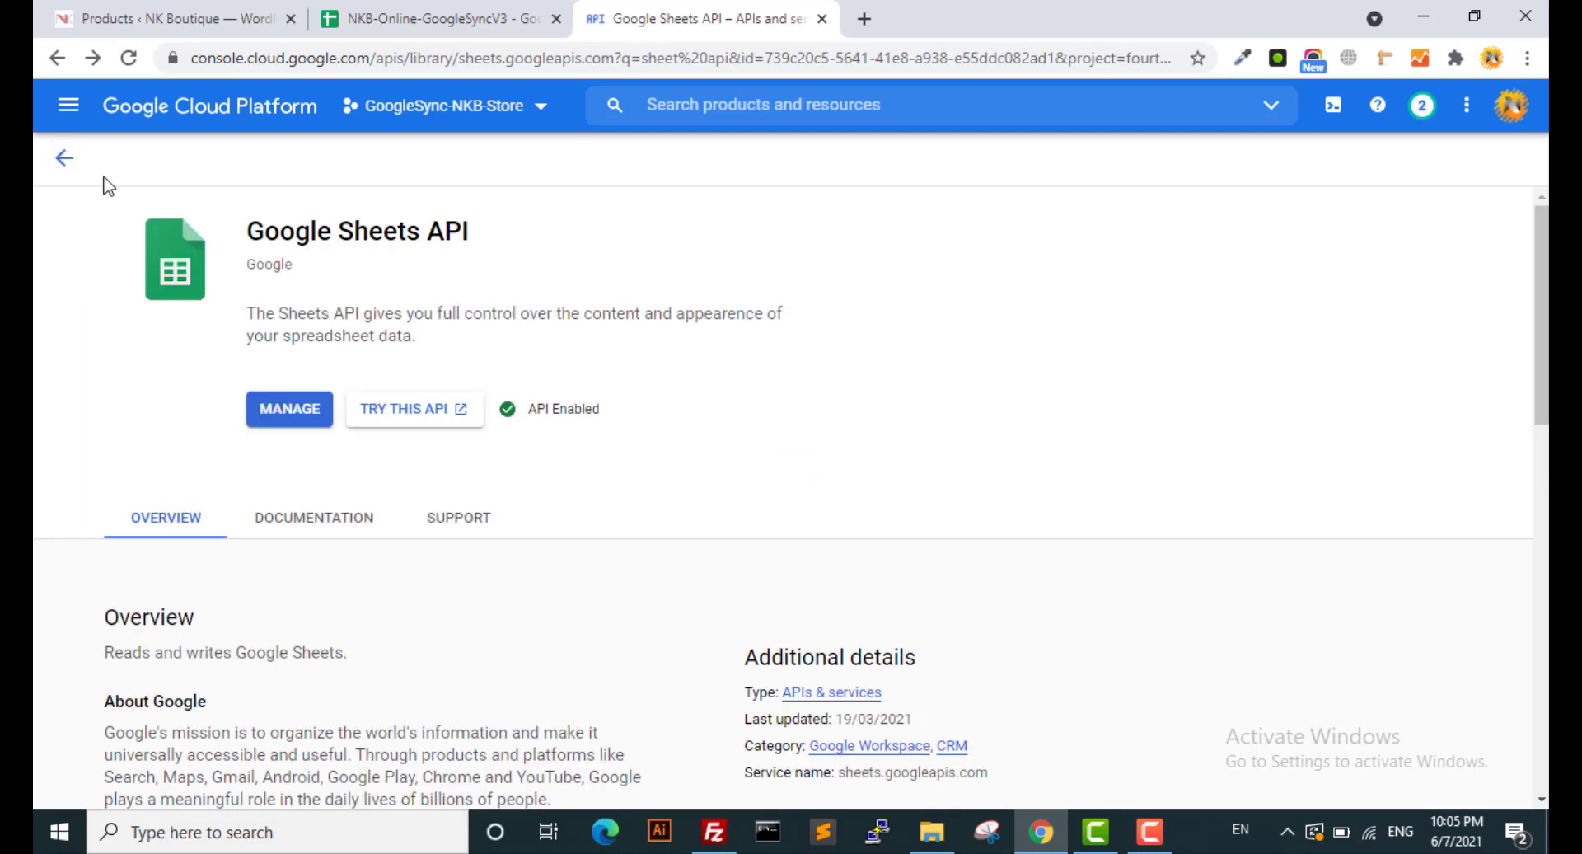
click(63, 159)
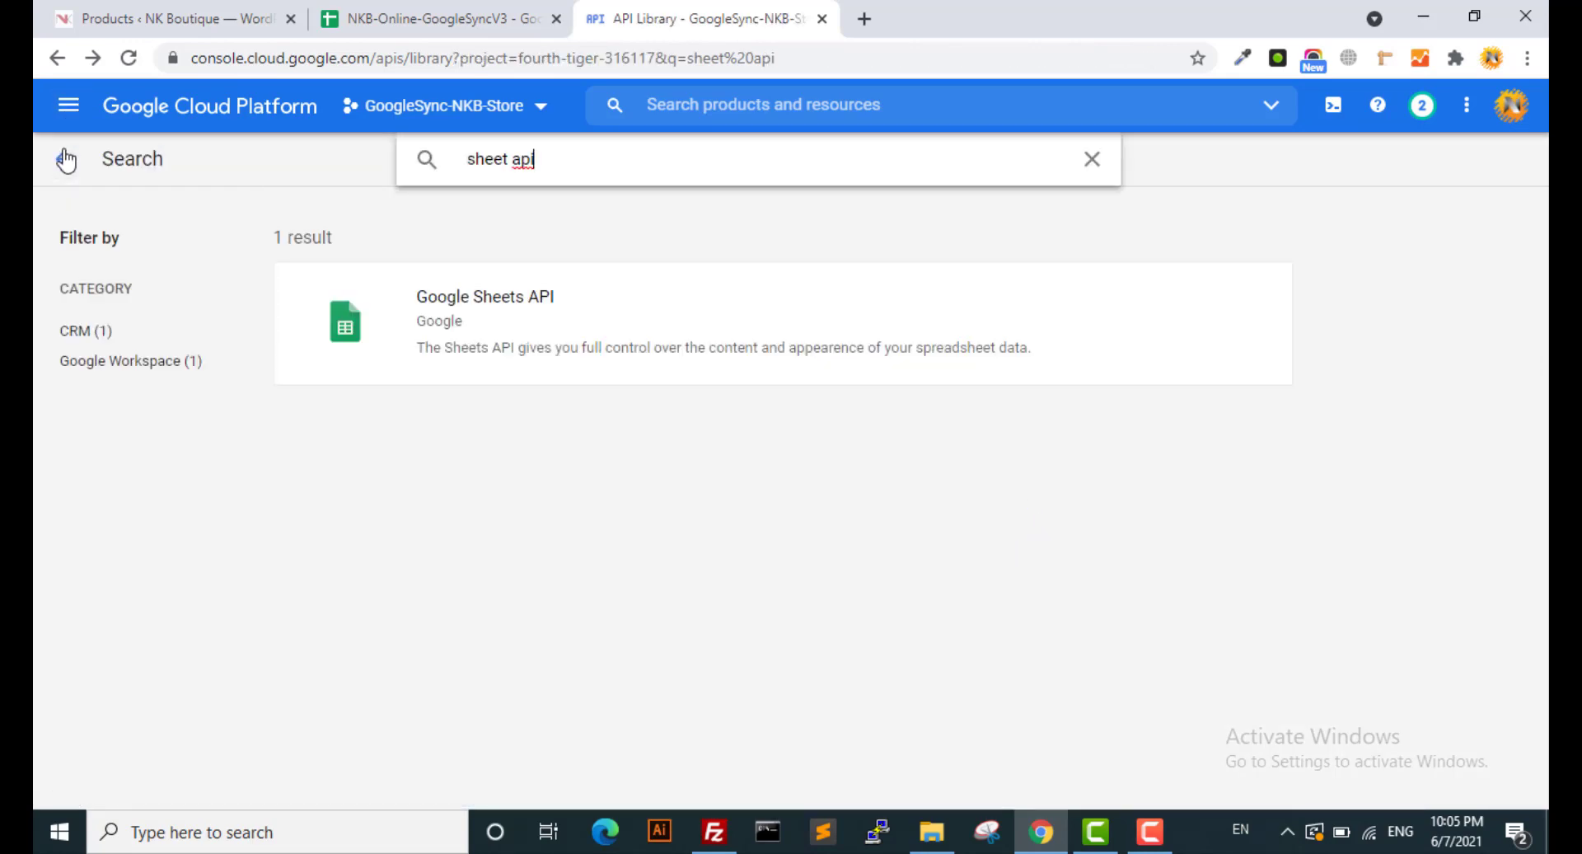
click(66, 159)
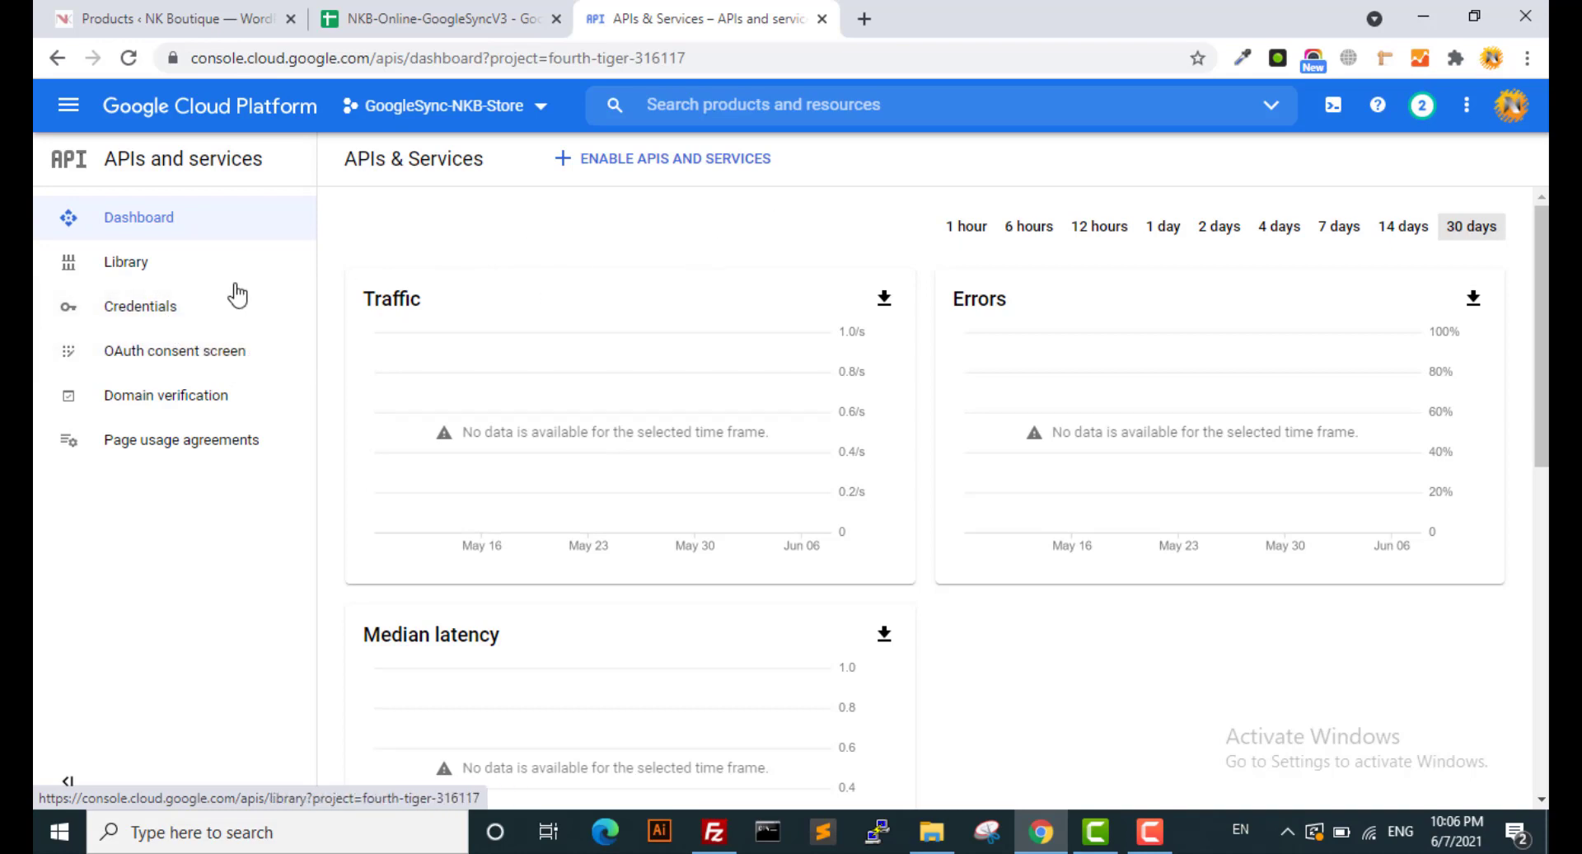
Create an OAuth consent screen registration with the External user type
click(211, 356)
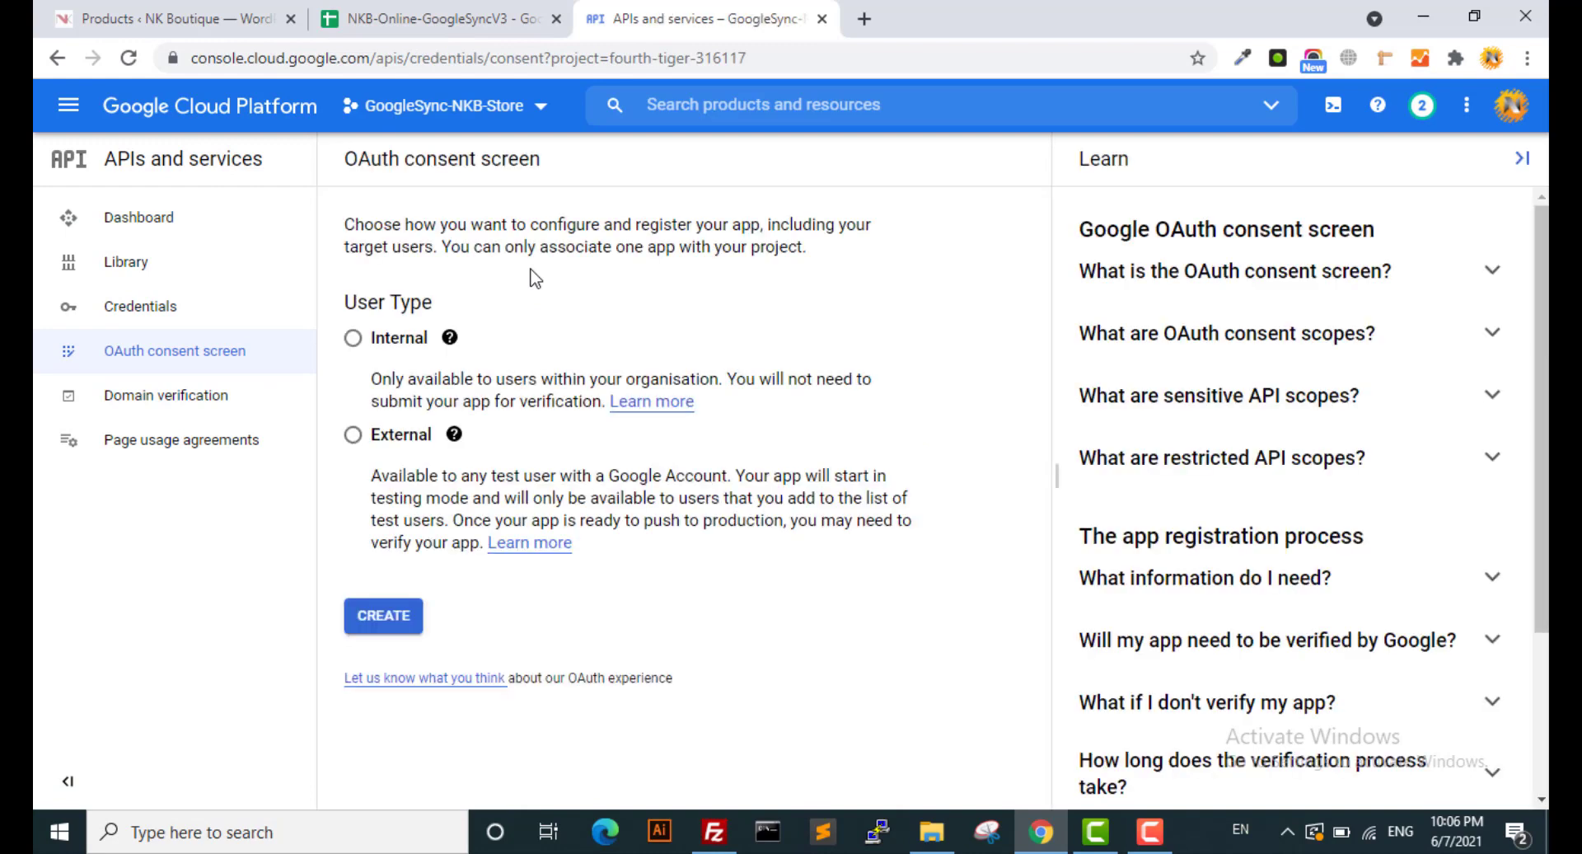
click(355, 437)
click(400, 610)
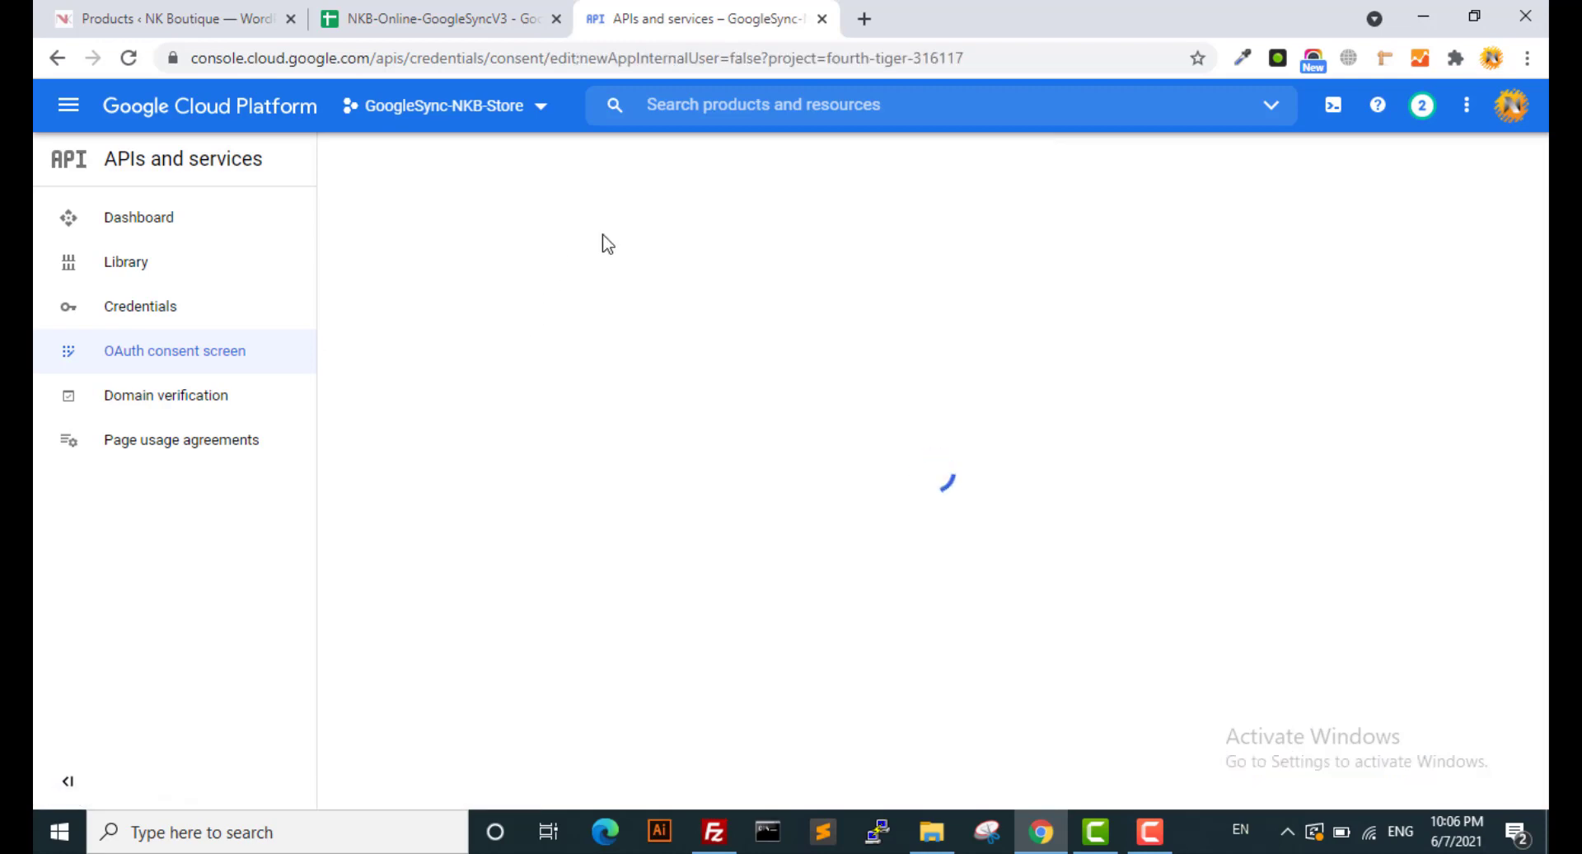
Enter the app name 'Google Sync Site NKB' and pick the account address as support email
click(482, 443)
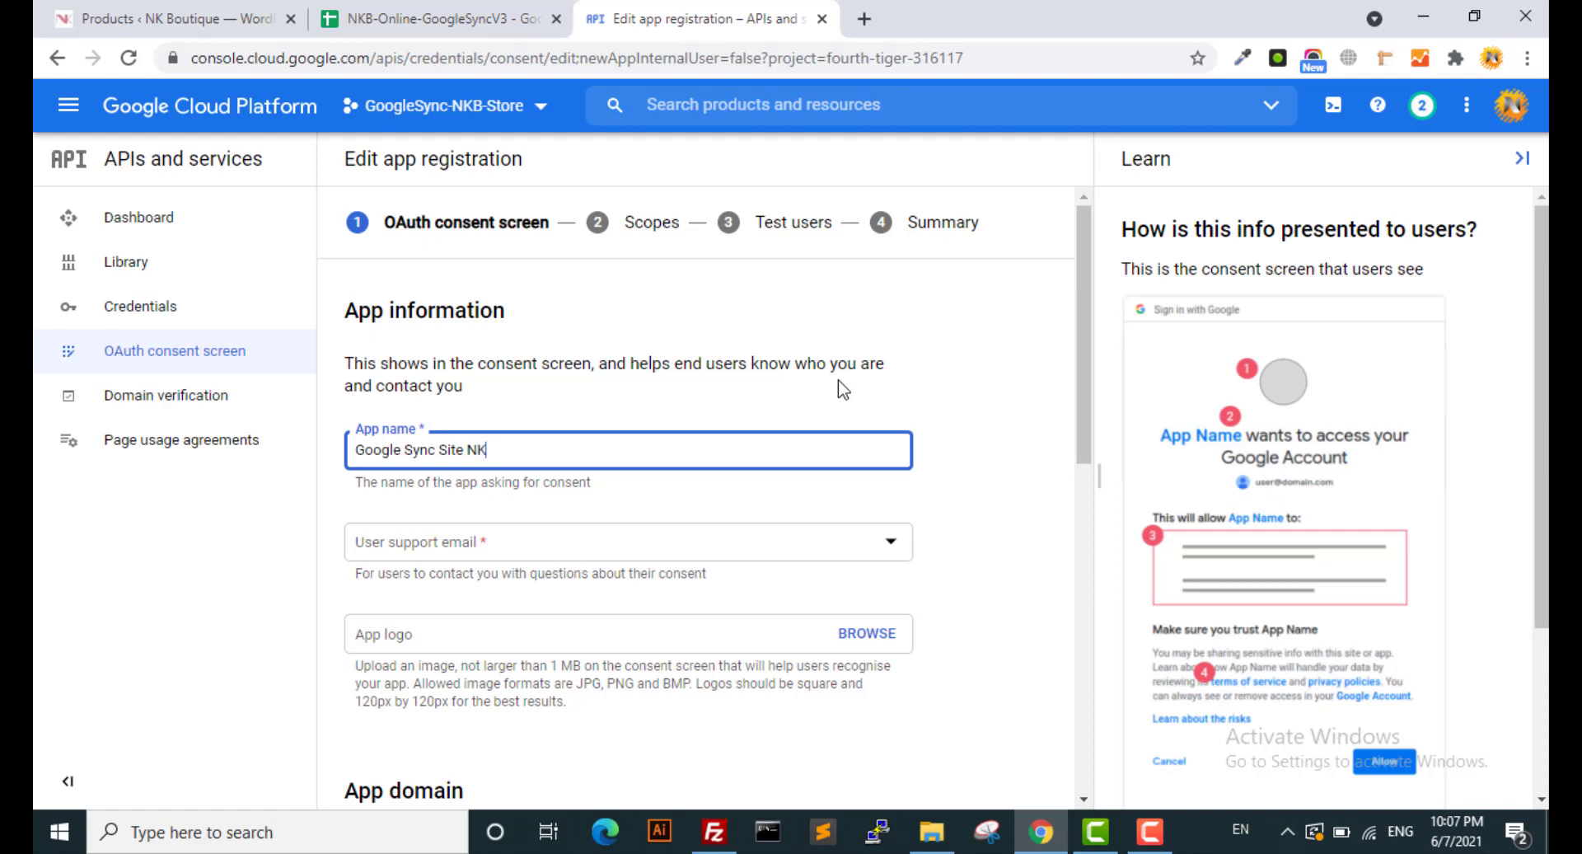
scroll(842, 389, down, 3)
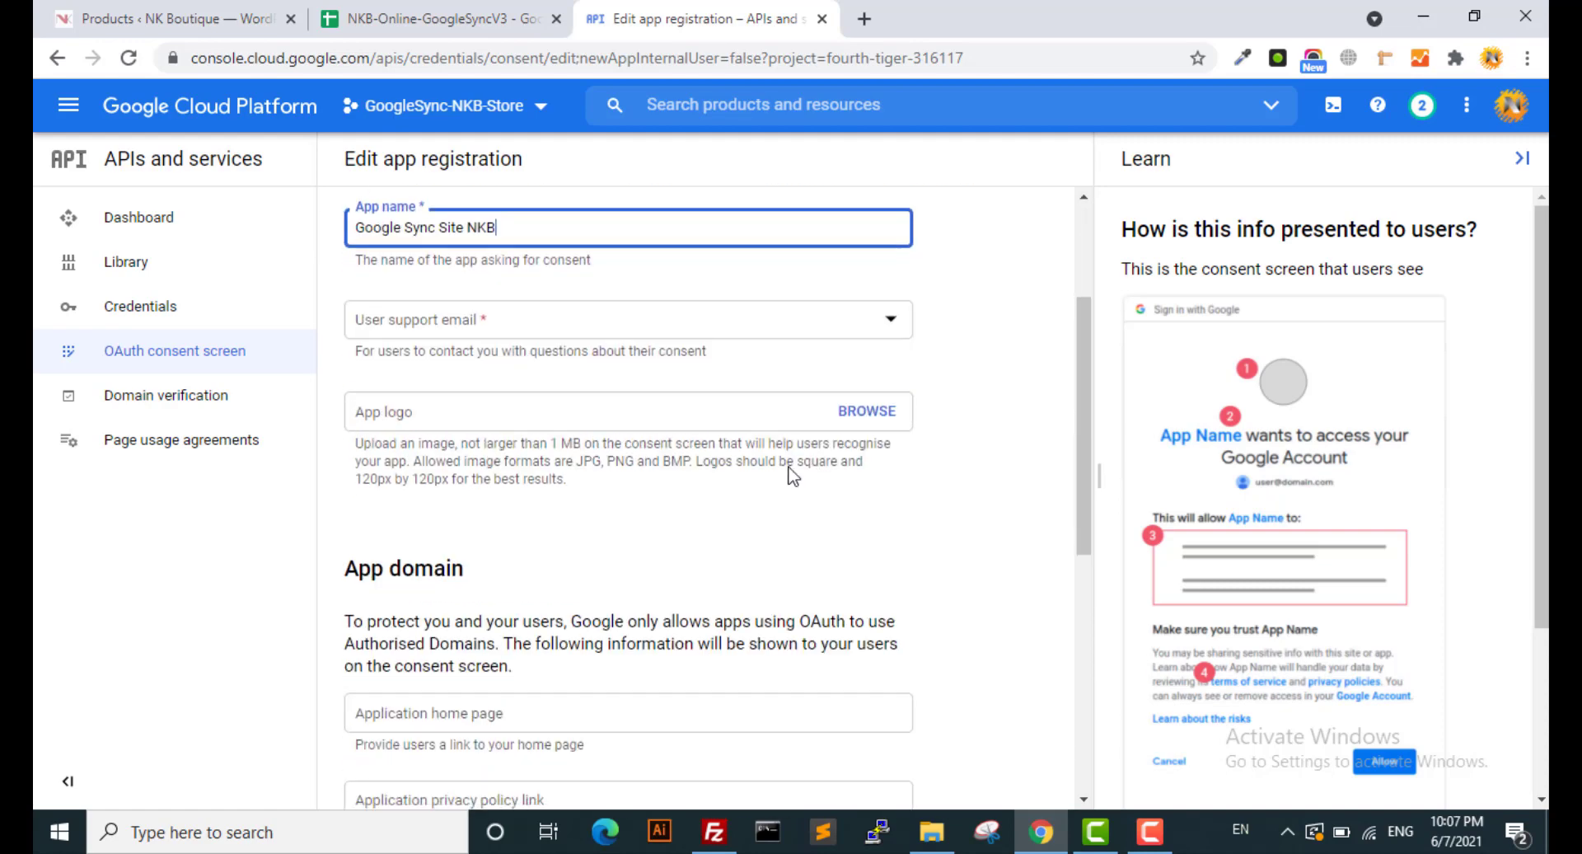
click(653, 331)
click(654, 337)
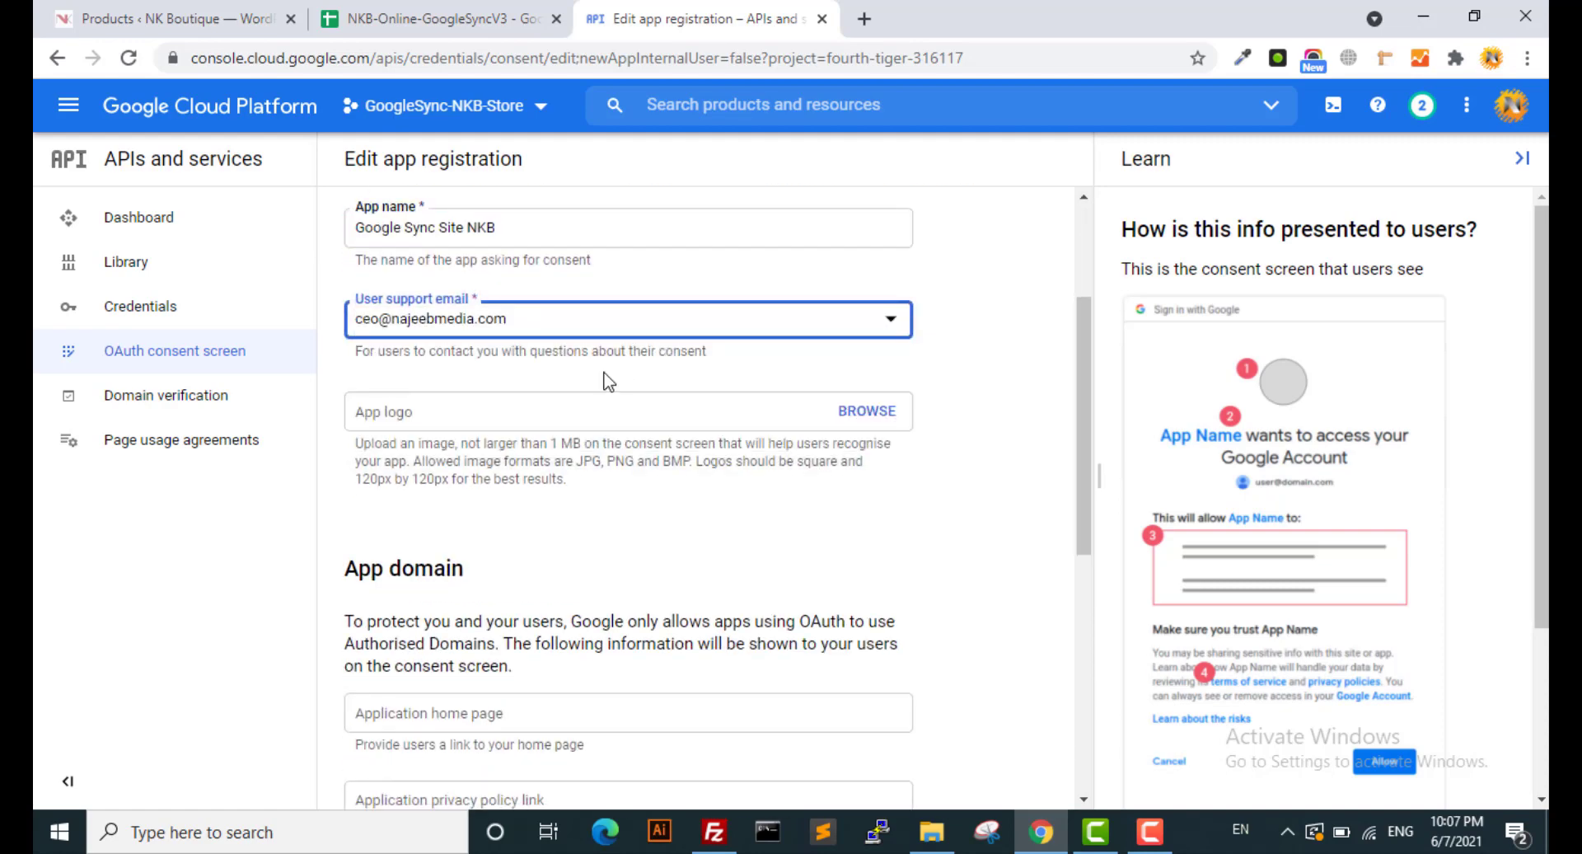
click(538, 405)
scroll(690, 407, down, 3)
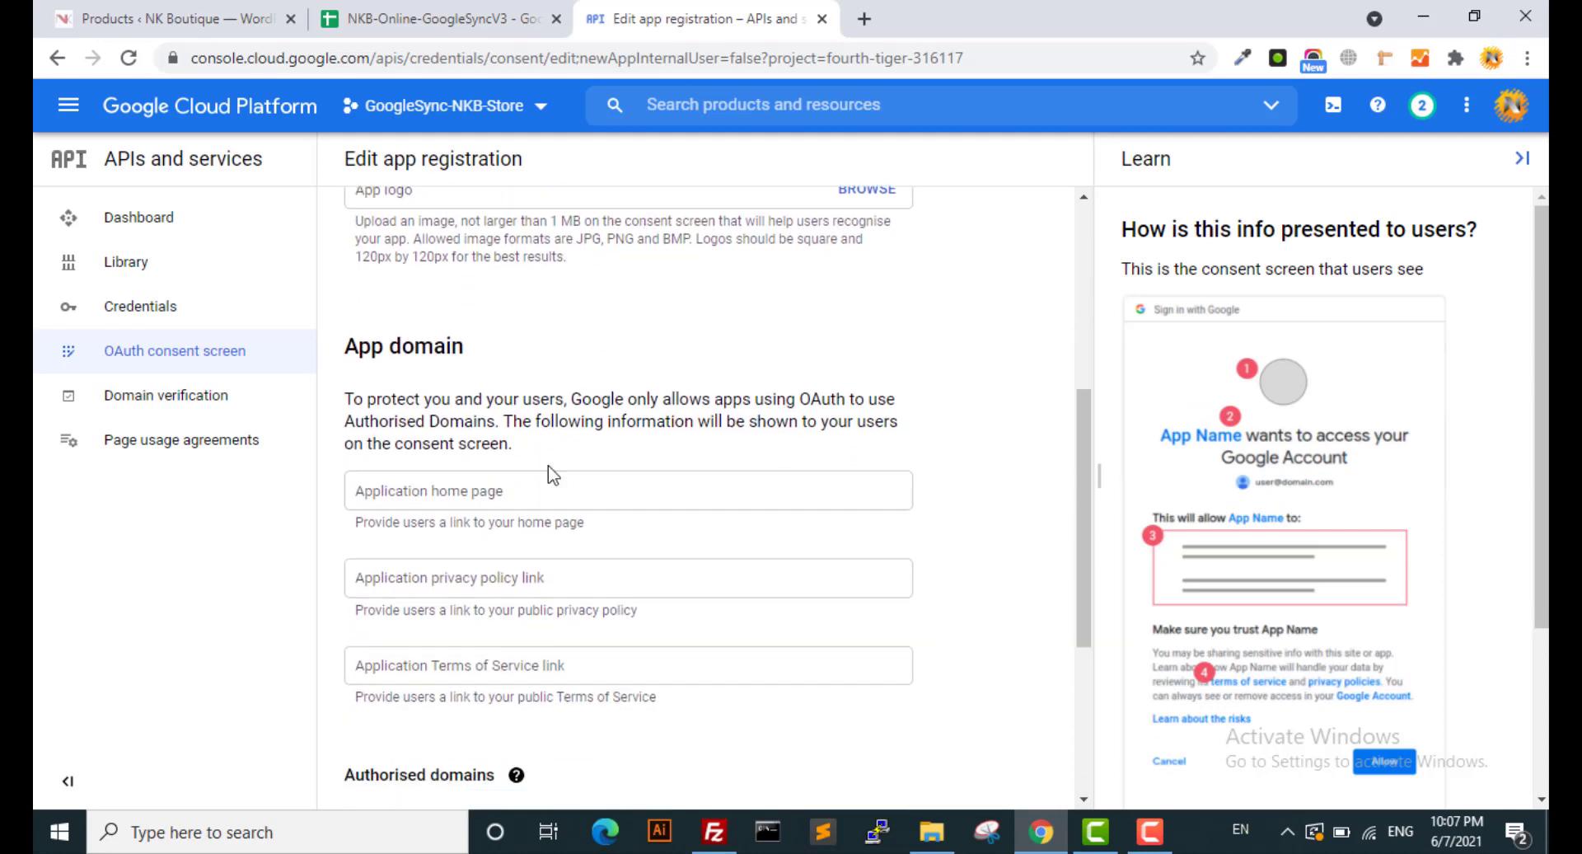
Paste the store's nkbonline.com address into the home page, privacy policy and terms links
click(523, 487)
click(237, 23)
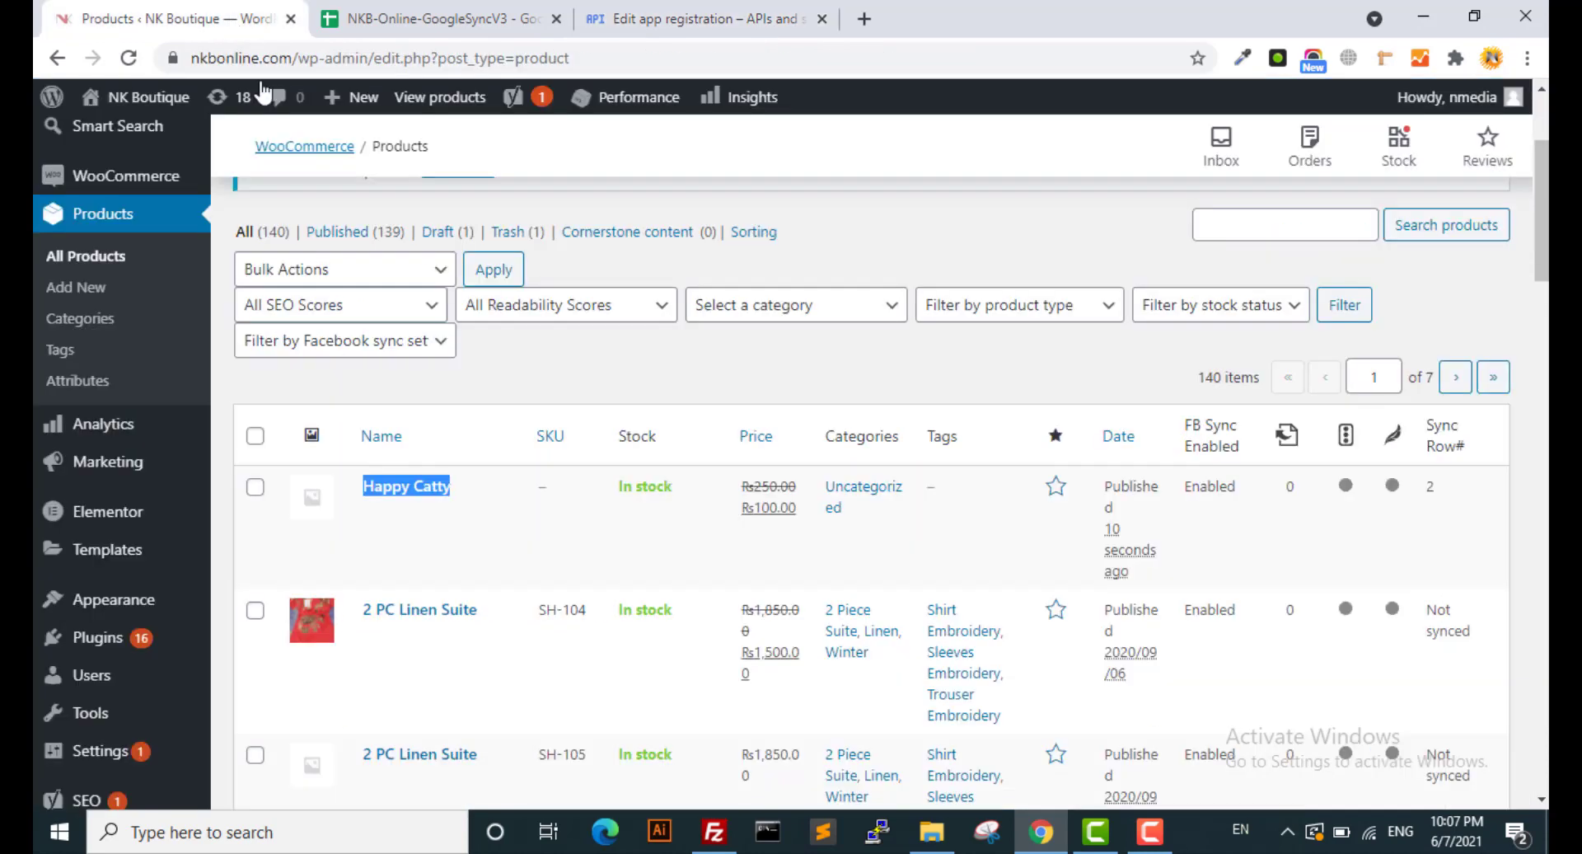
click(299, 56)
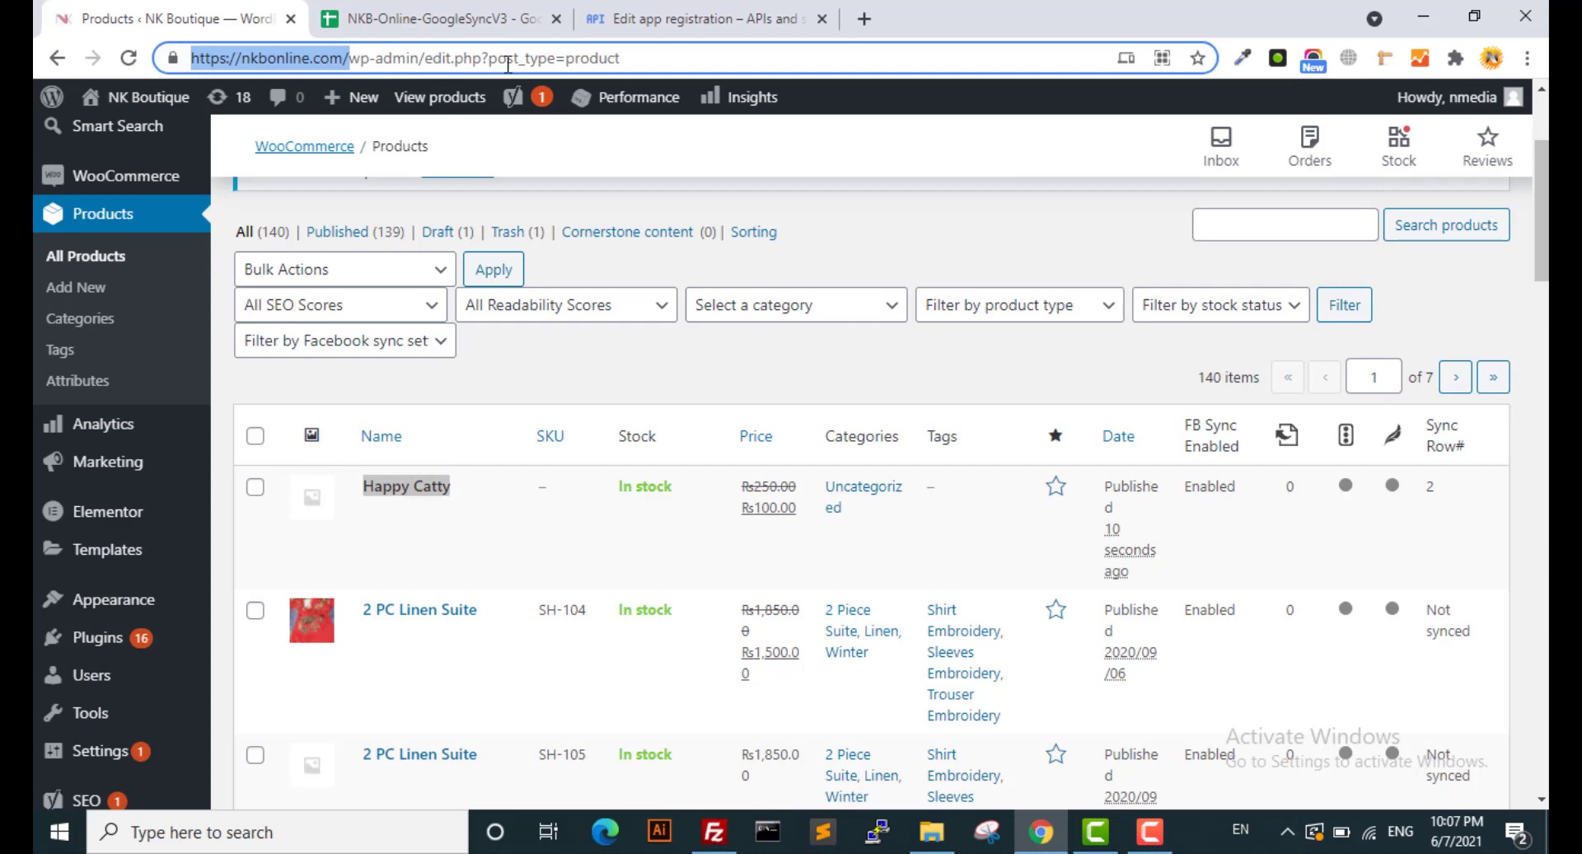
click(614, 18)
text(https://nkbonline.com/)
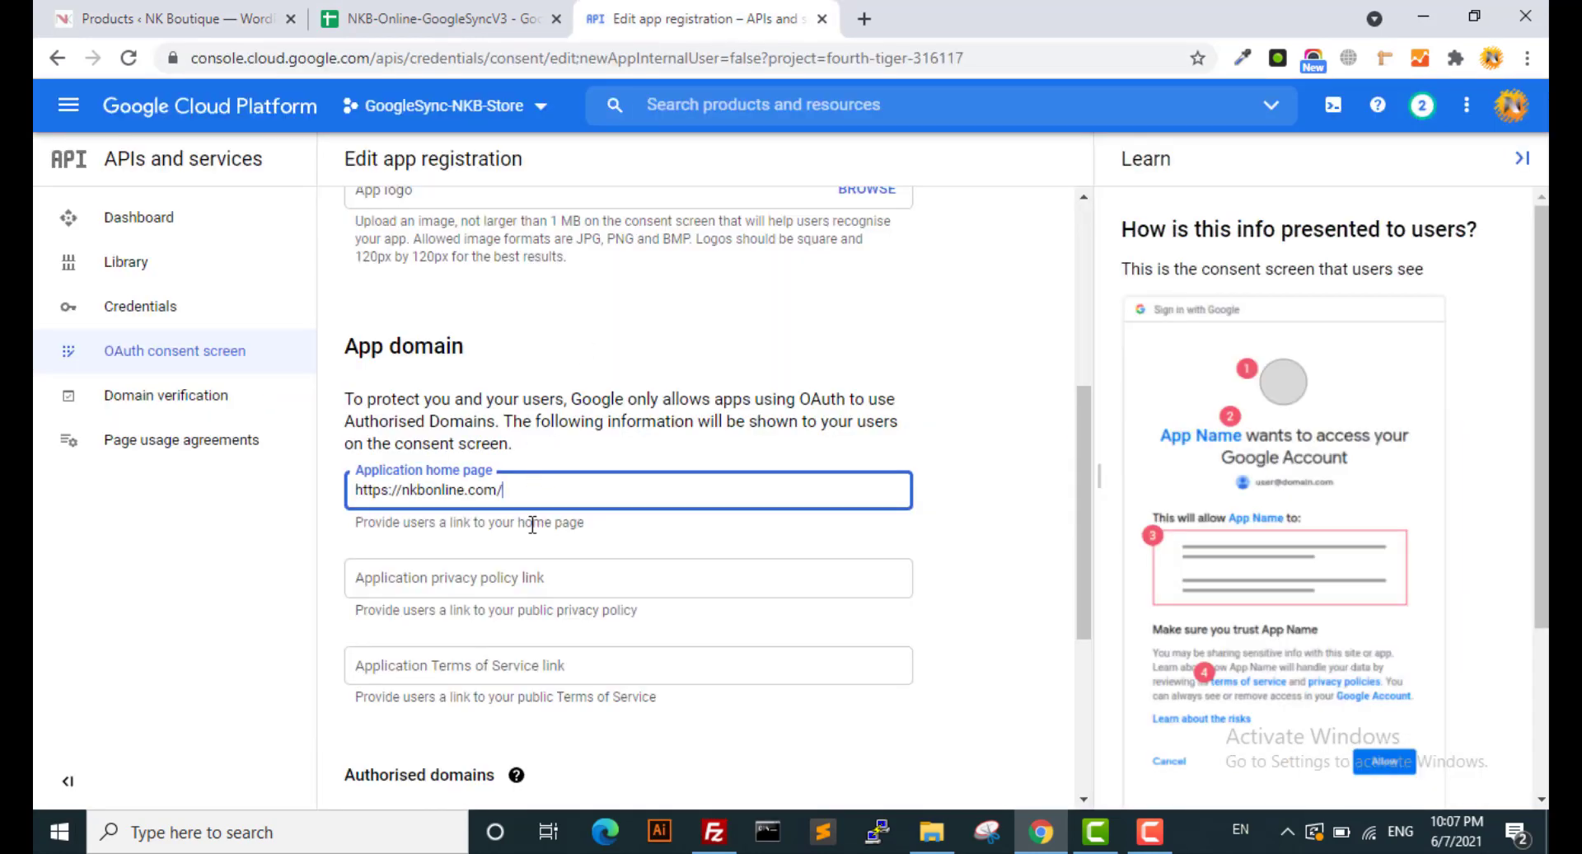
click(530, 578)
text(https://nkbonline.com/)
scroll(598, 575, down, 2)
click(596, 553)
text(https://nkbonline.com/)
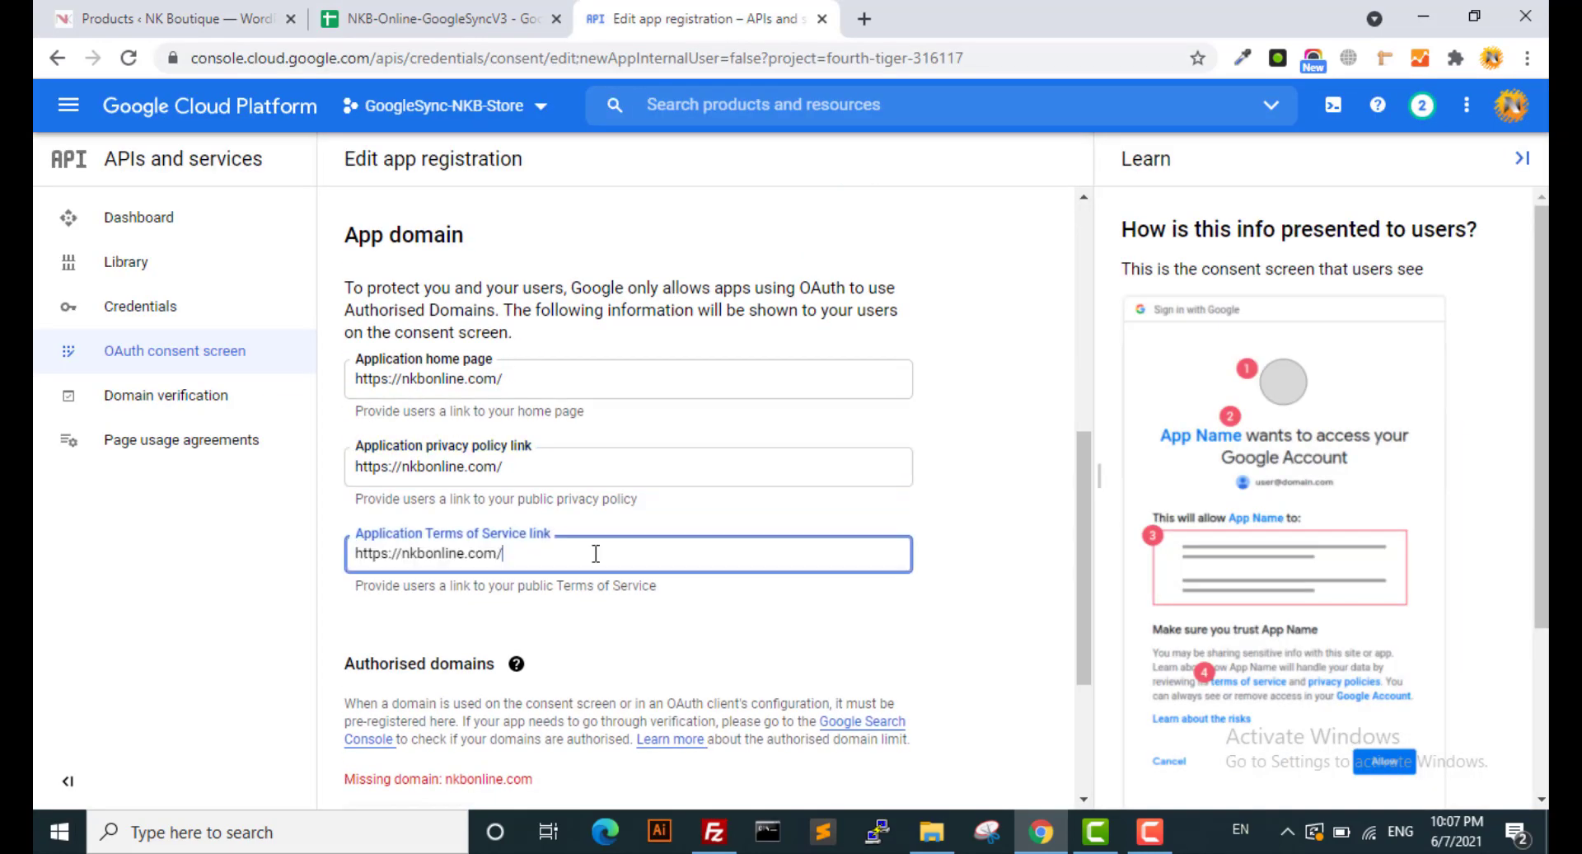
scroll(635, 470, down, 4)
Add nkbonline.com as an authorised domain, enter the developer contact email, and save
click(516, 405)
click(655, 572)
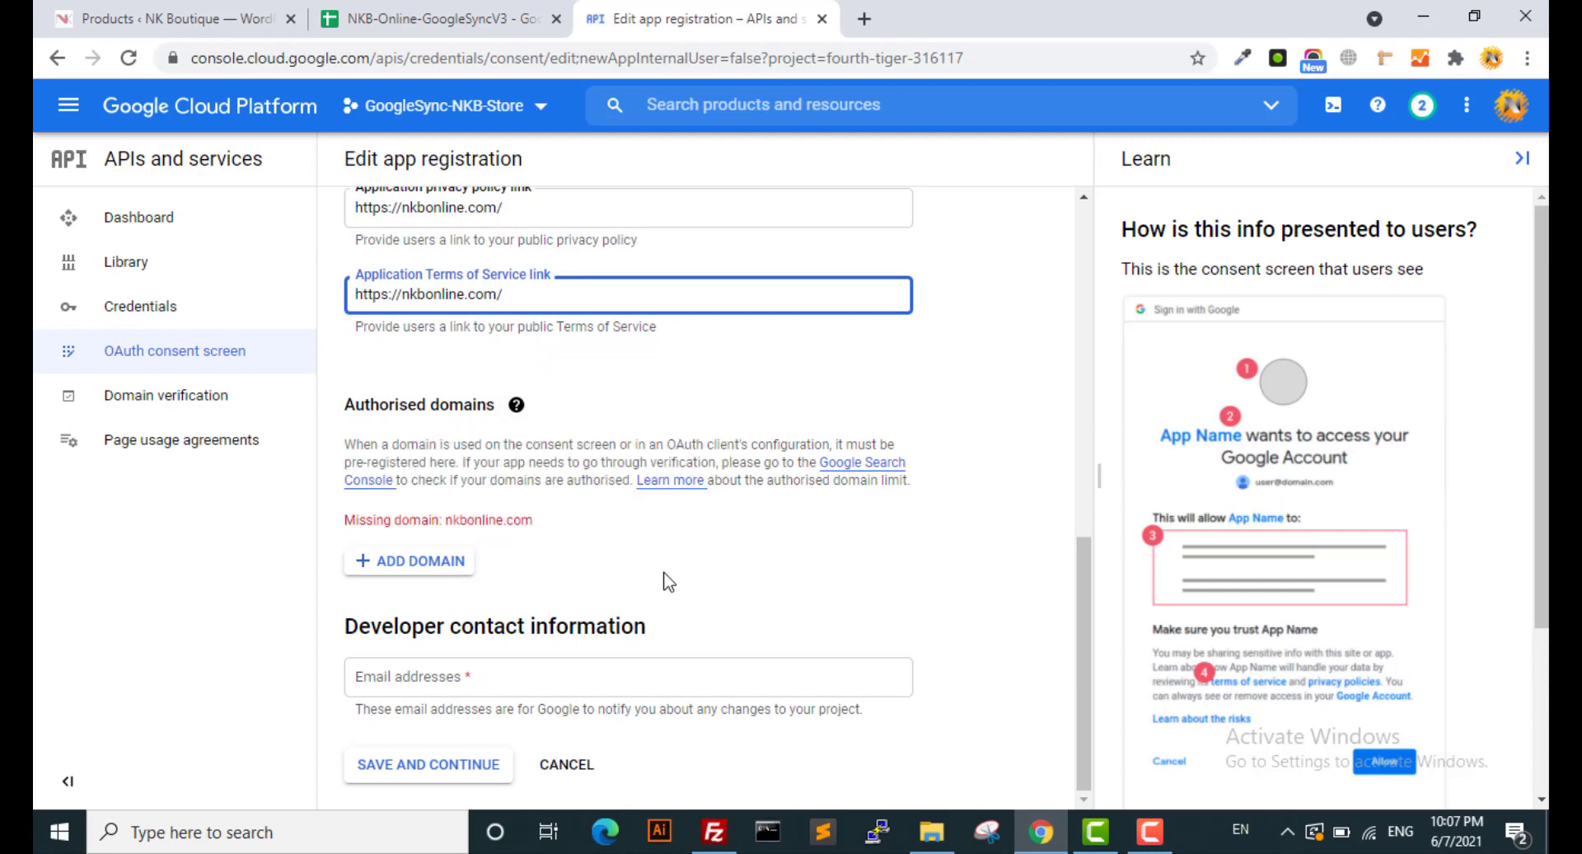
click(440, 562)
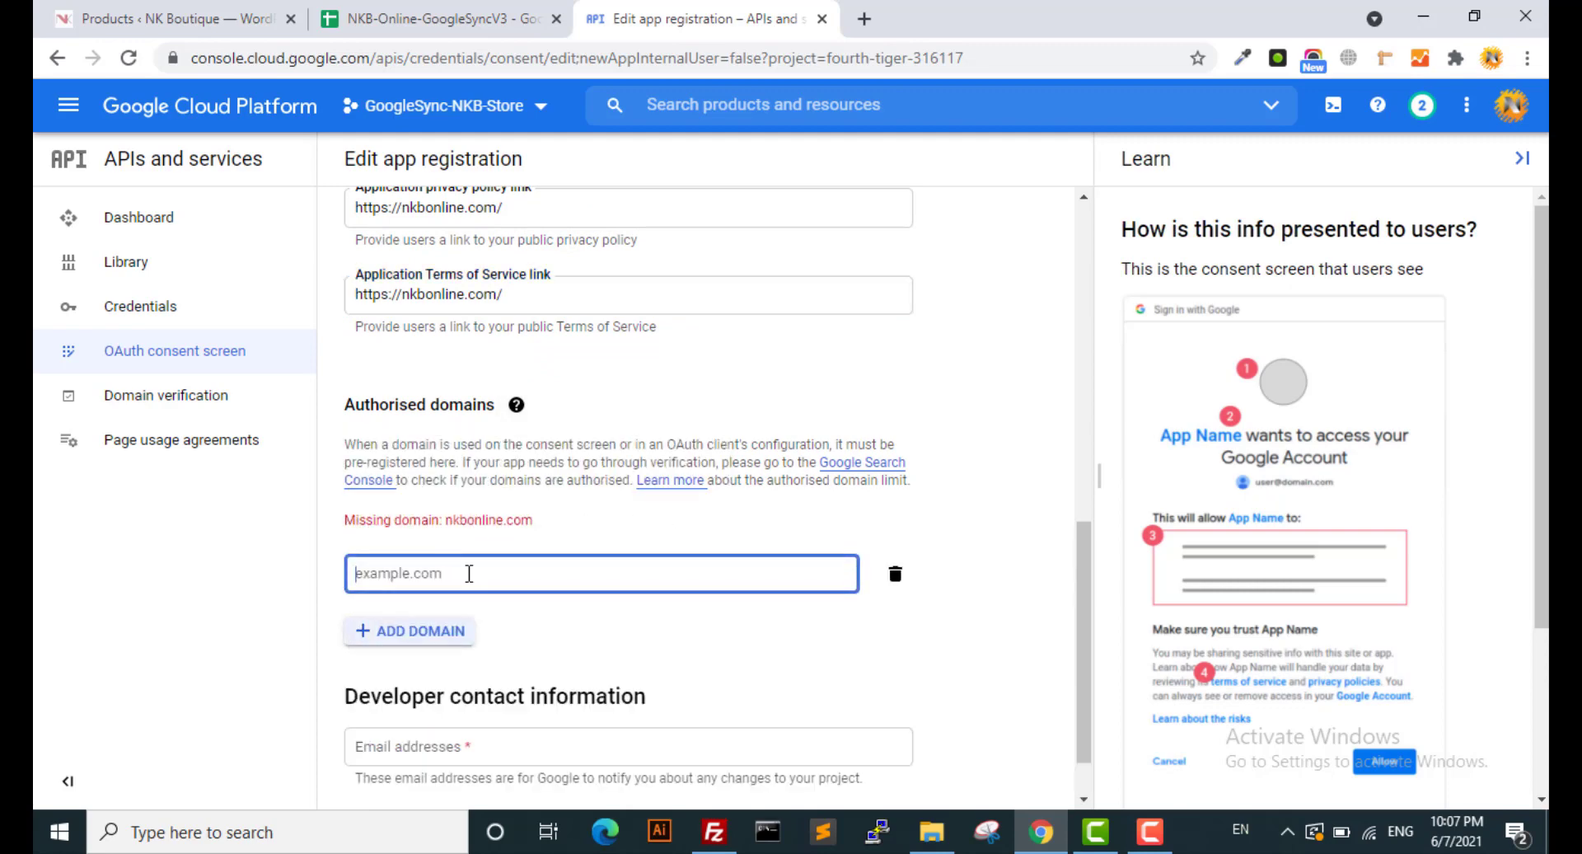
text(nkb)
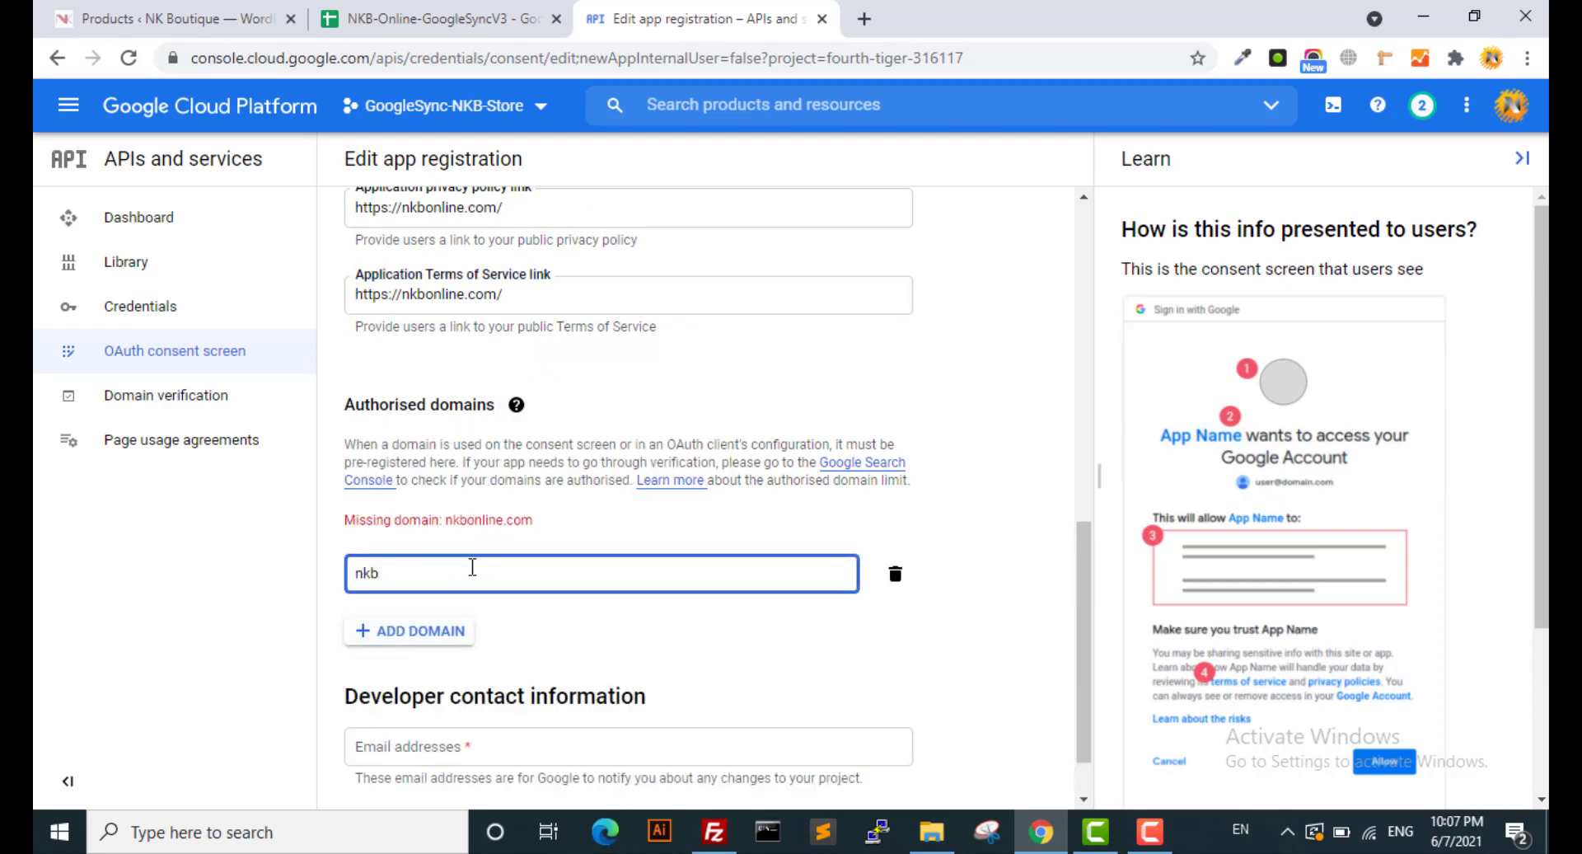
text(online.com)
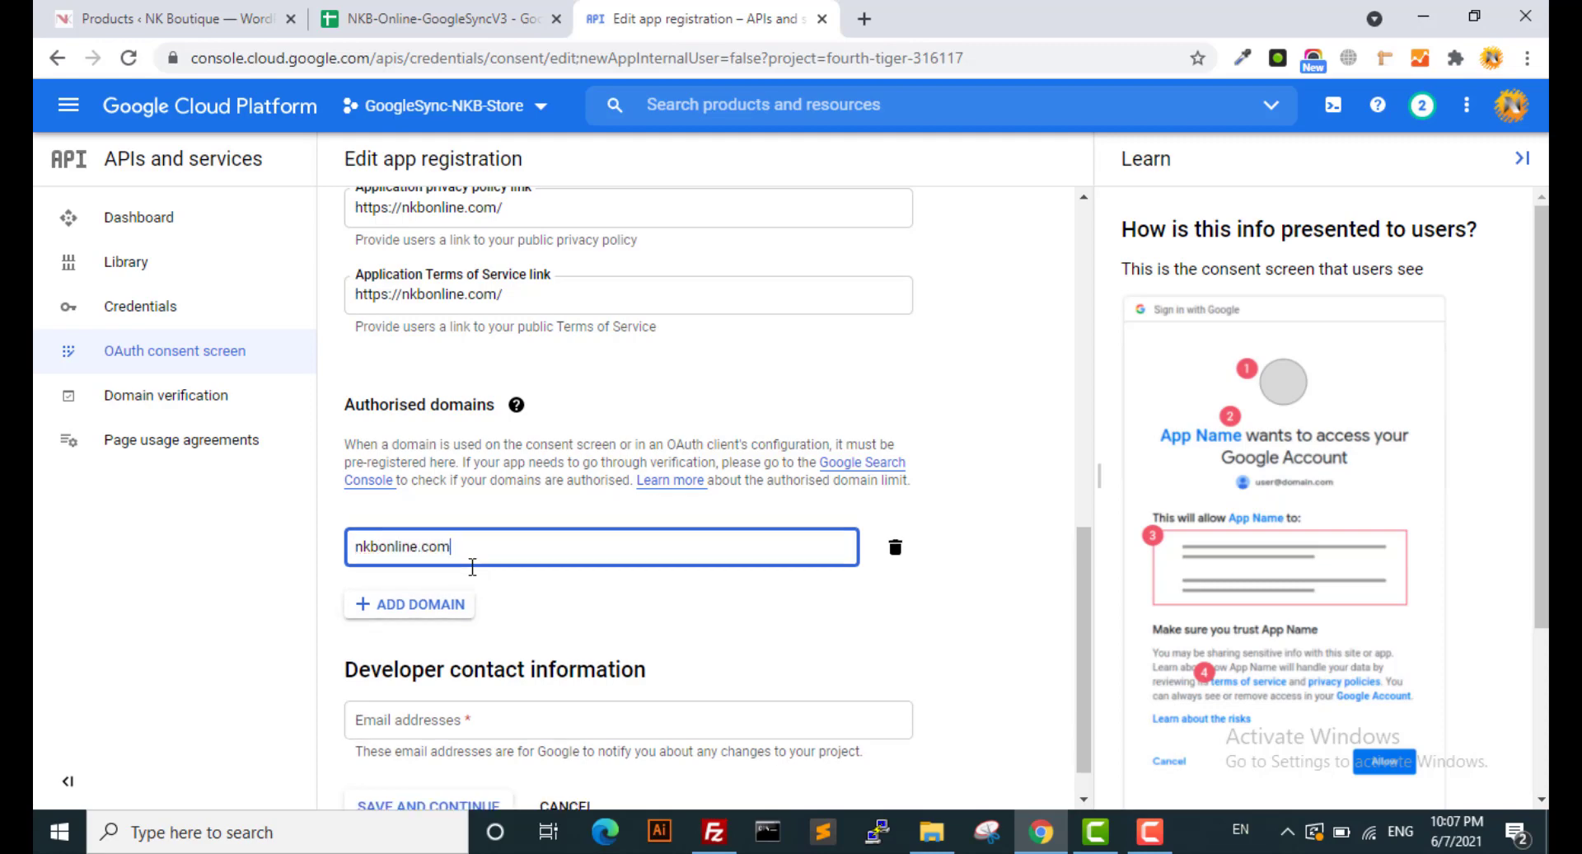
click(545, 603)
scroll(546, 602, down, 1)
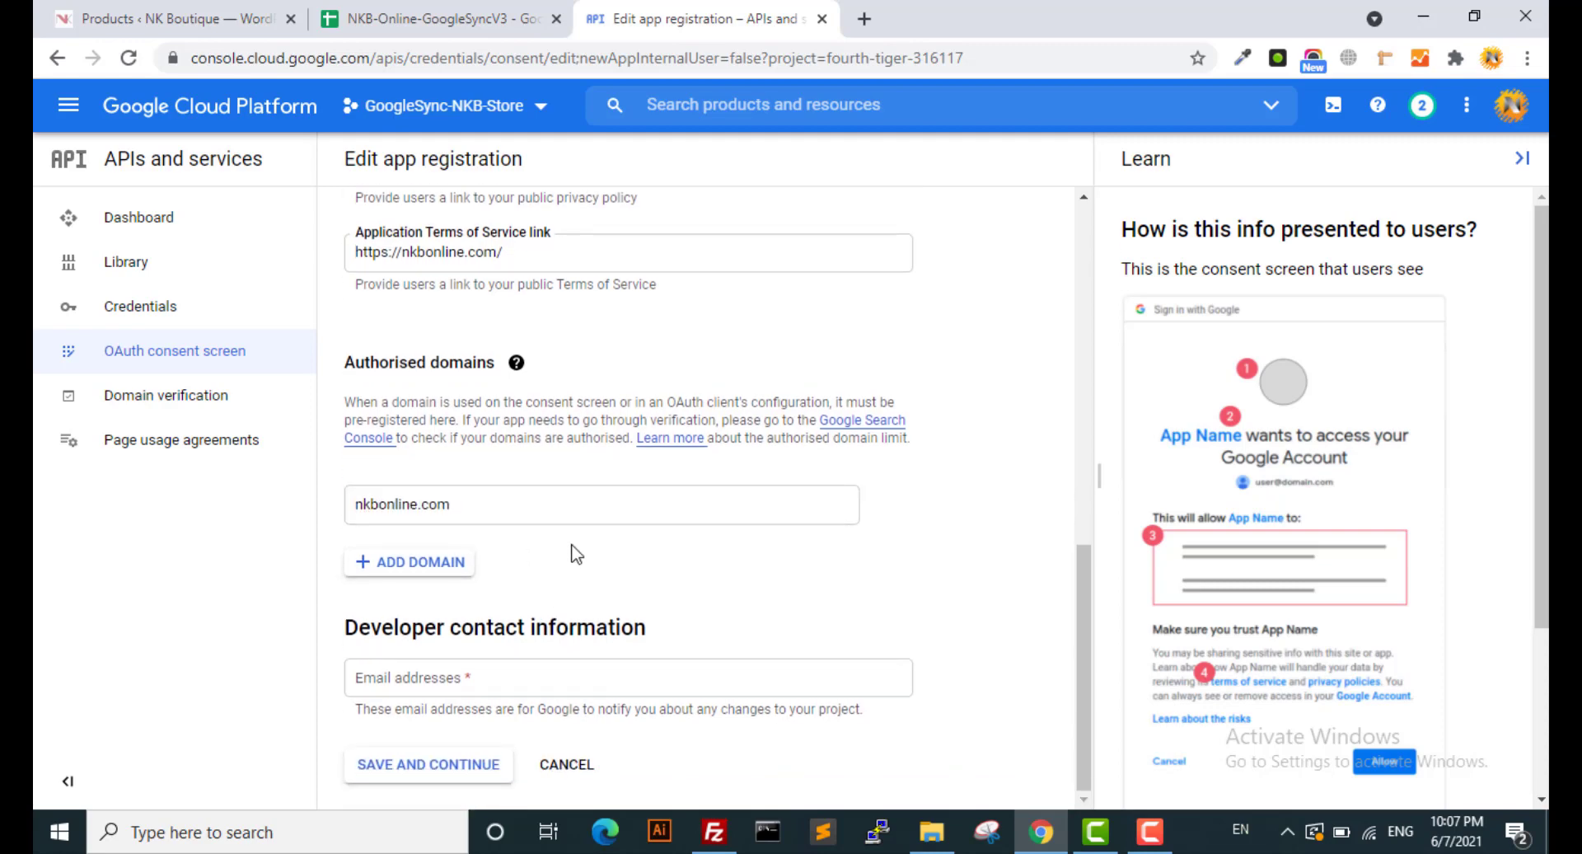
click(482, 680)
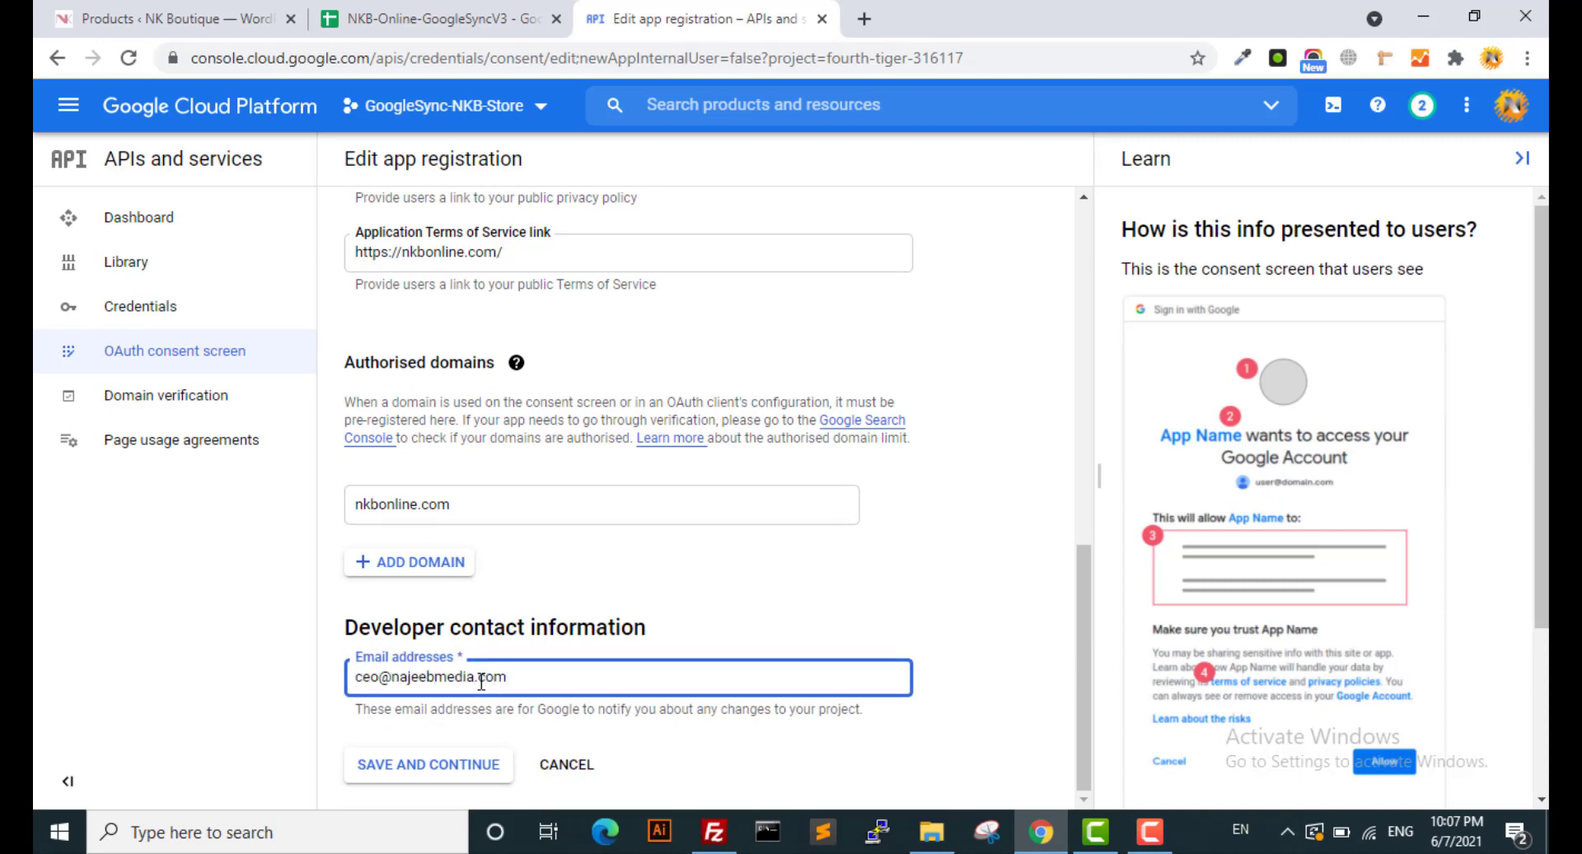
click(476, 765)
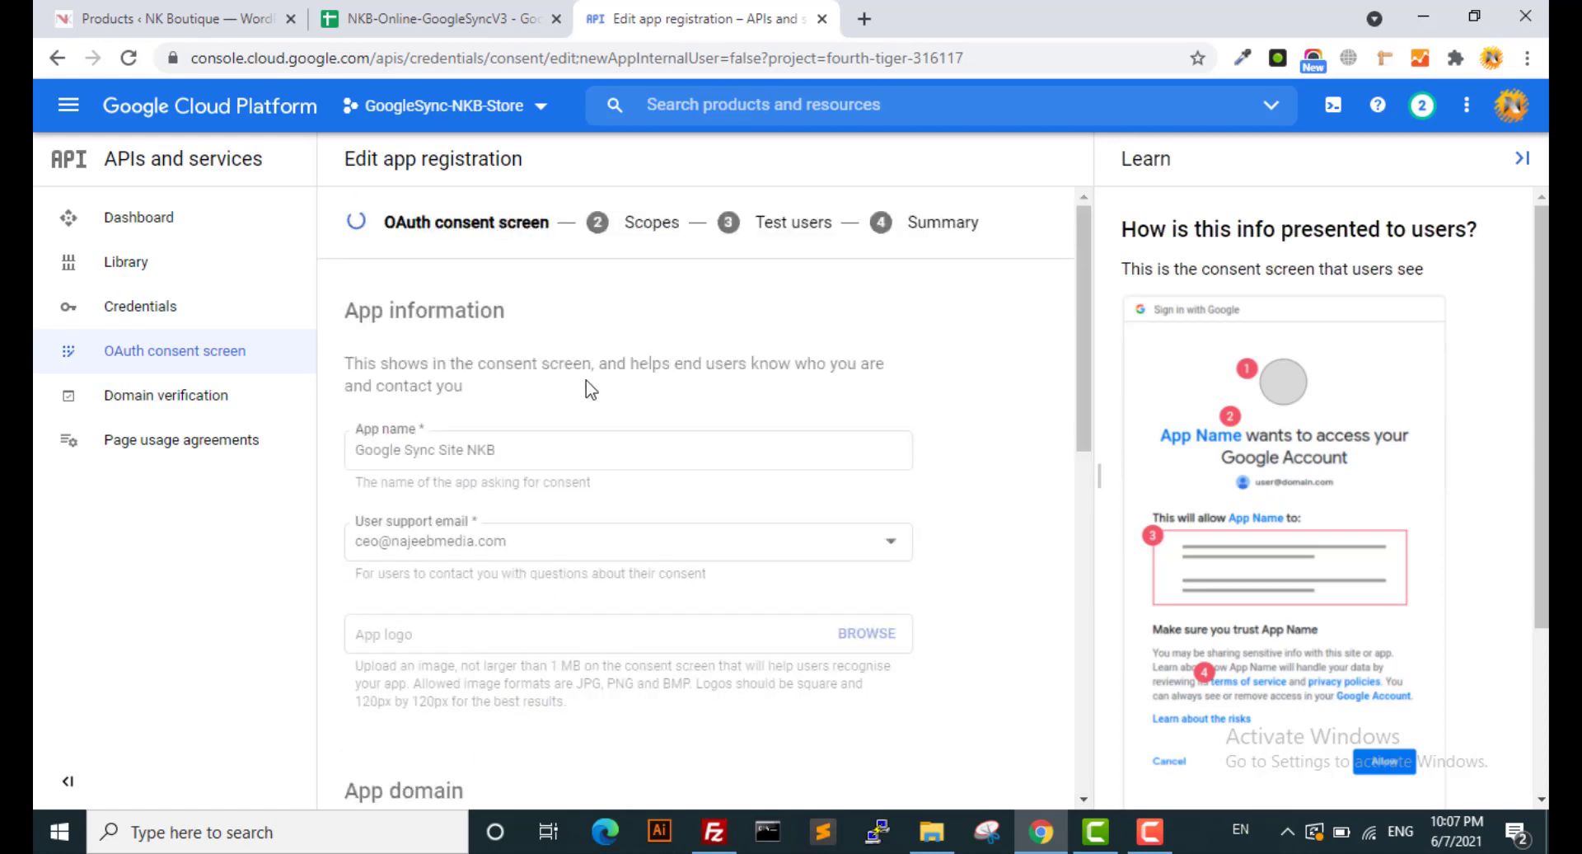
Review the Scopes step and continue without adding any scopes
scroll(587, 388, down, 3)
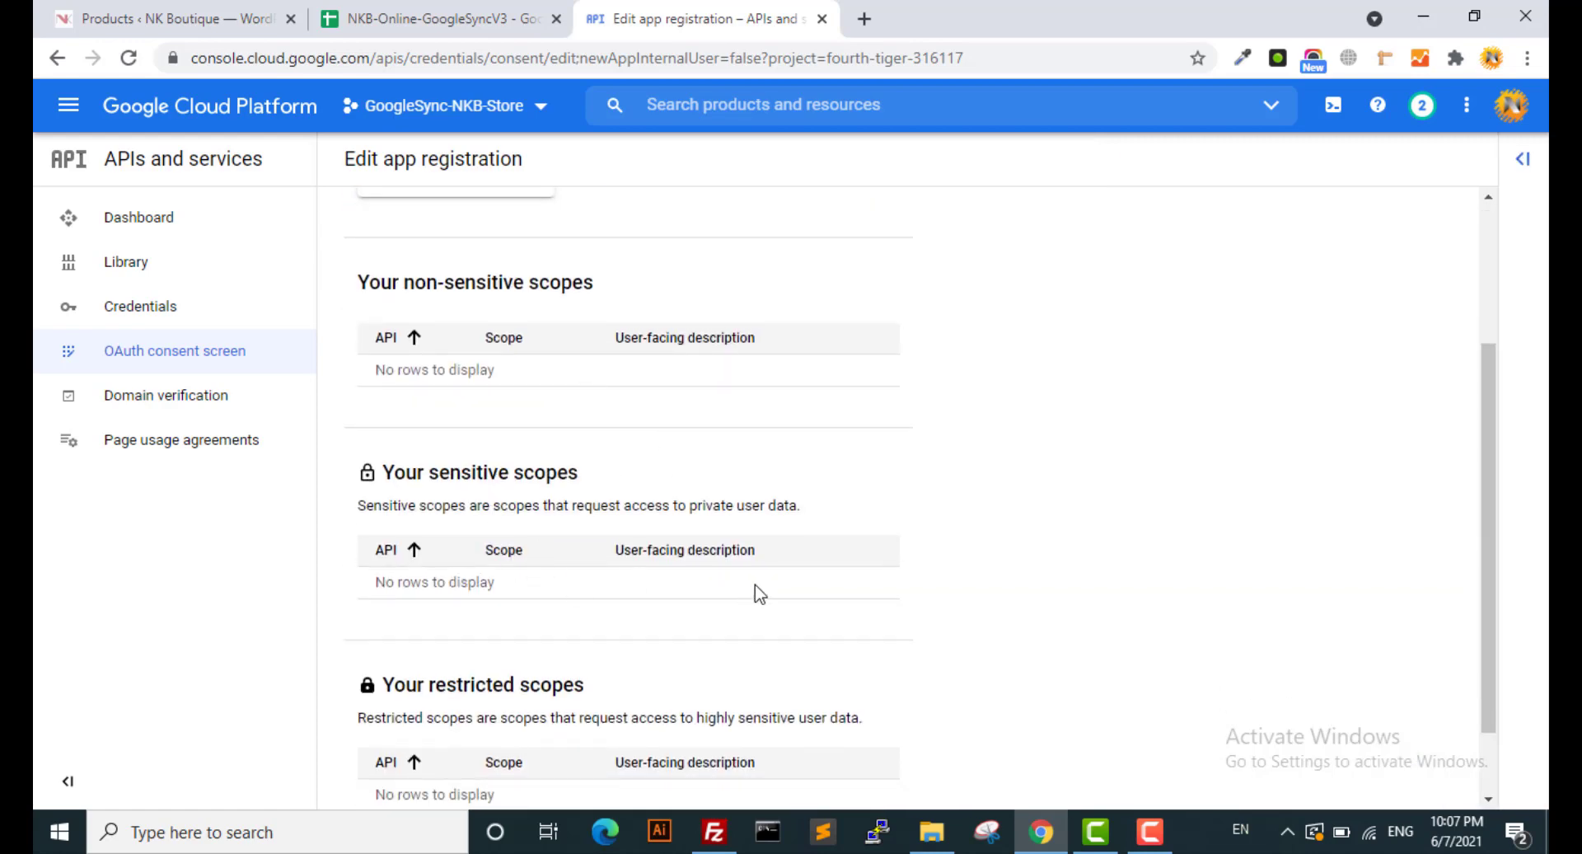
scroll(760, 593, down, 1)
scroll(476, 644, up, 2)
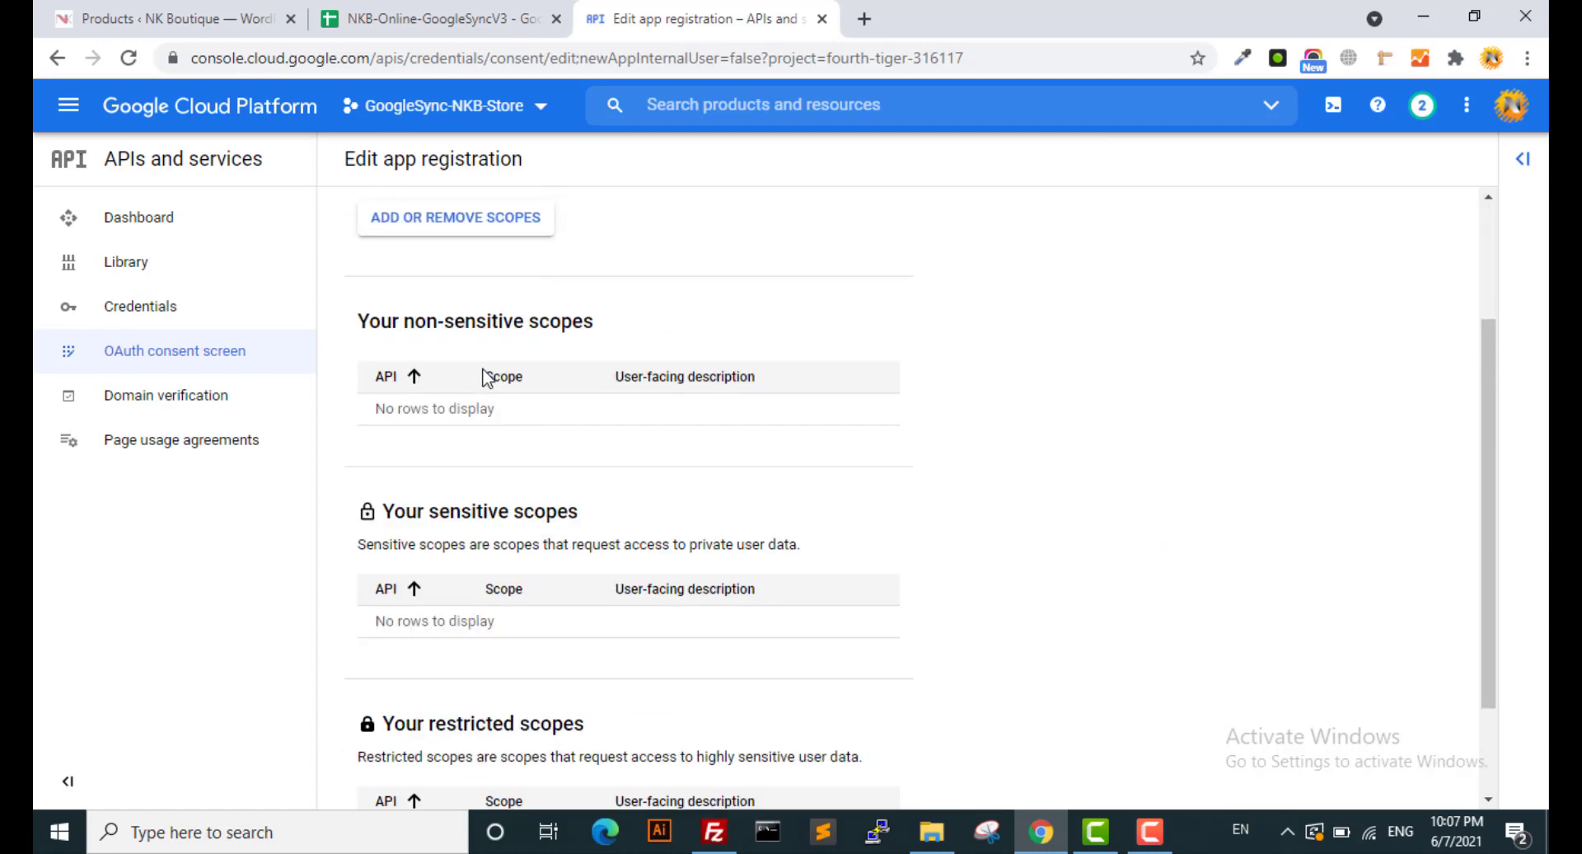
scroll(483, 378, up, 2)
scroll(480, 669, down, 3)
scroll(482, 671, down, 1)
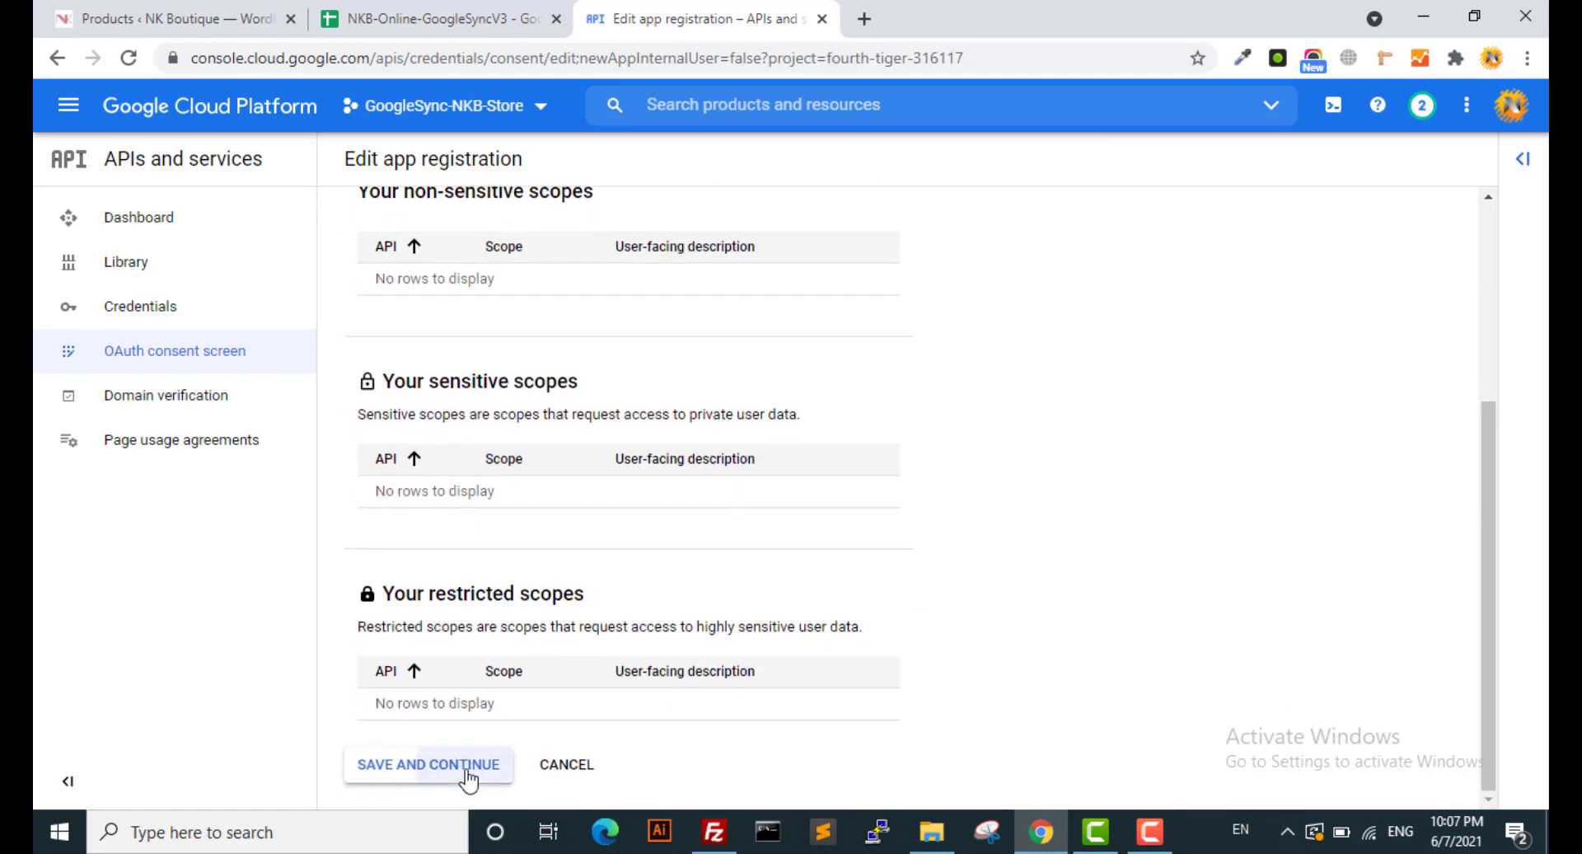
click(507, 773)
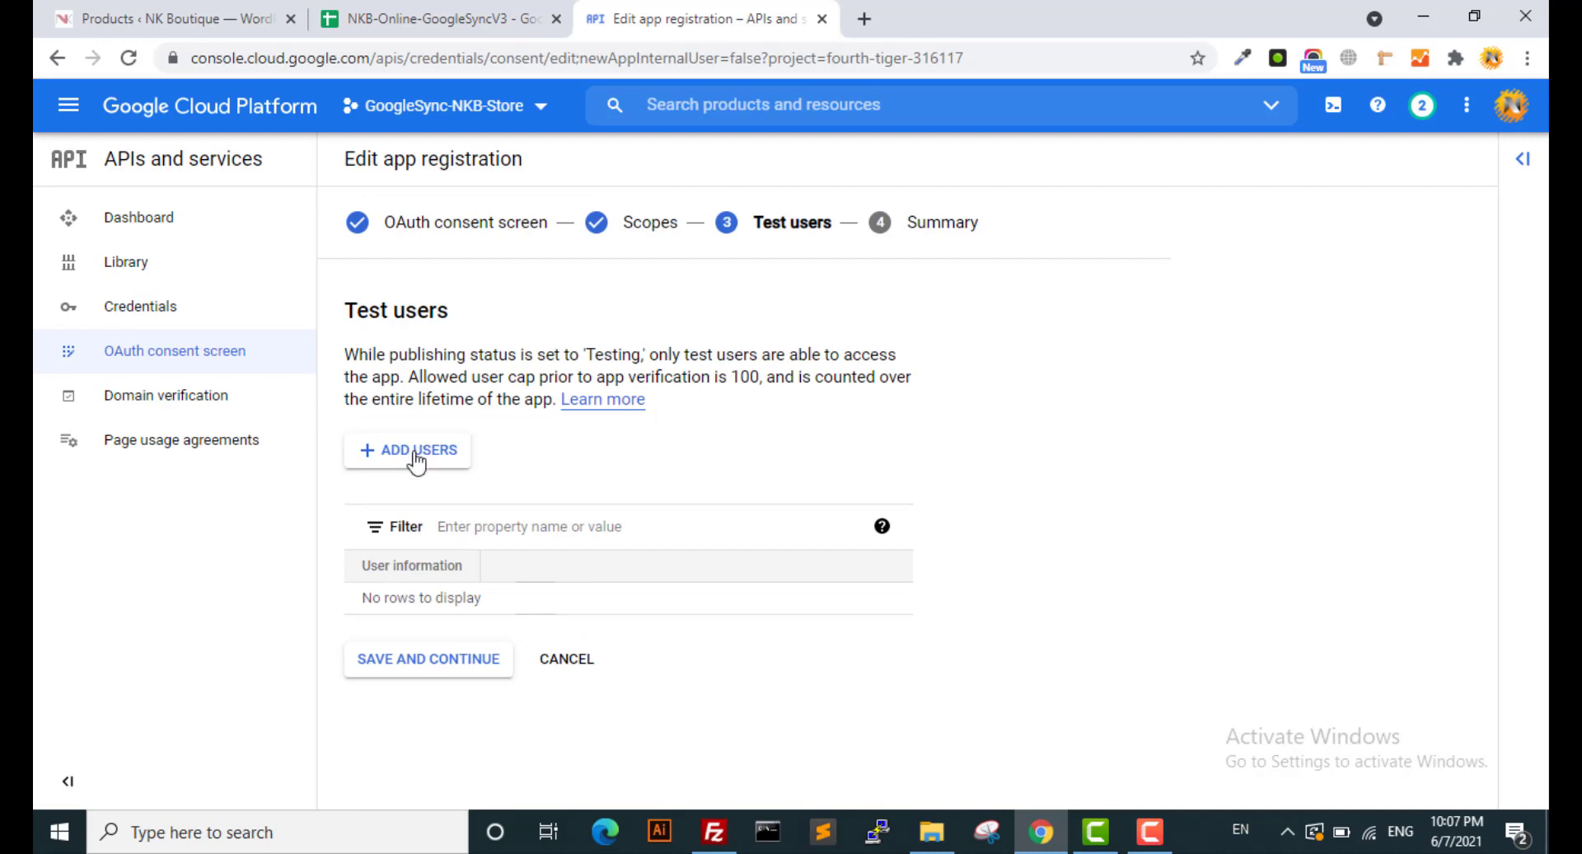
Add one test user by email, save, and review the registration summary
click(440, 464)
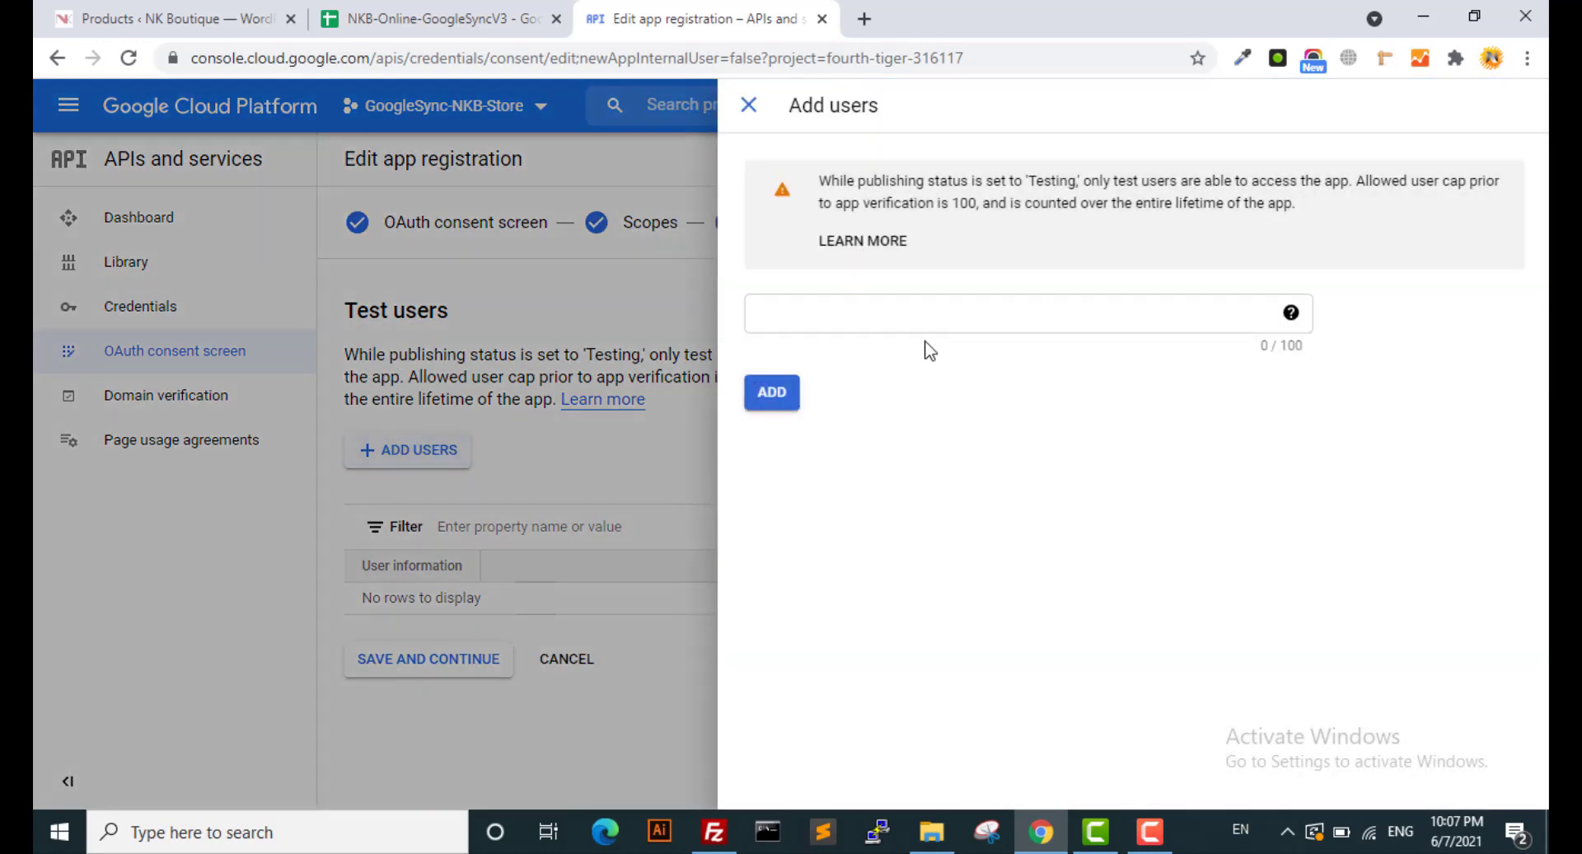
click(924, 323)
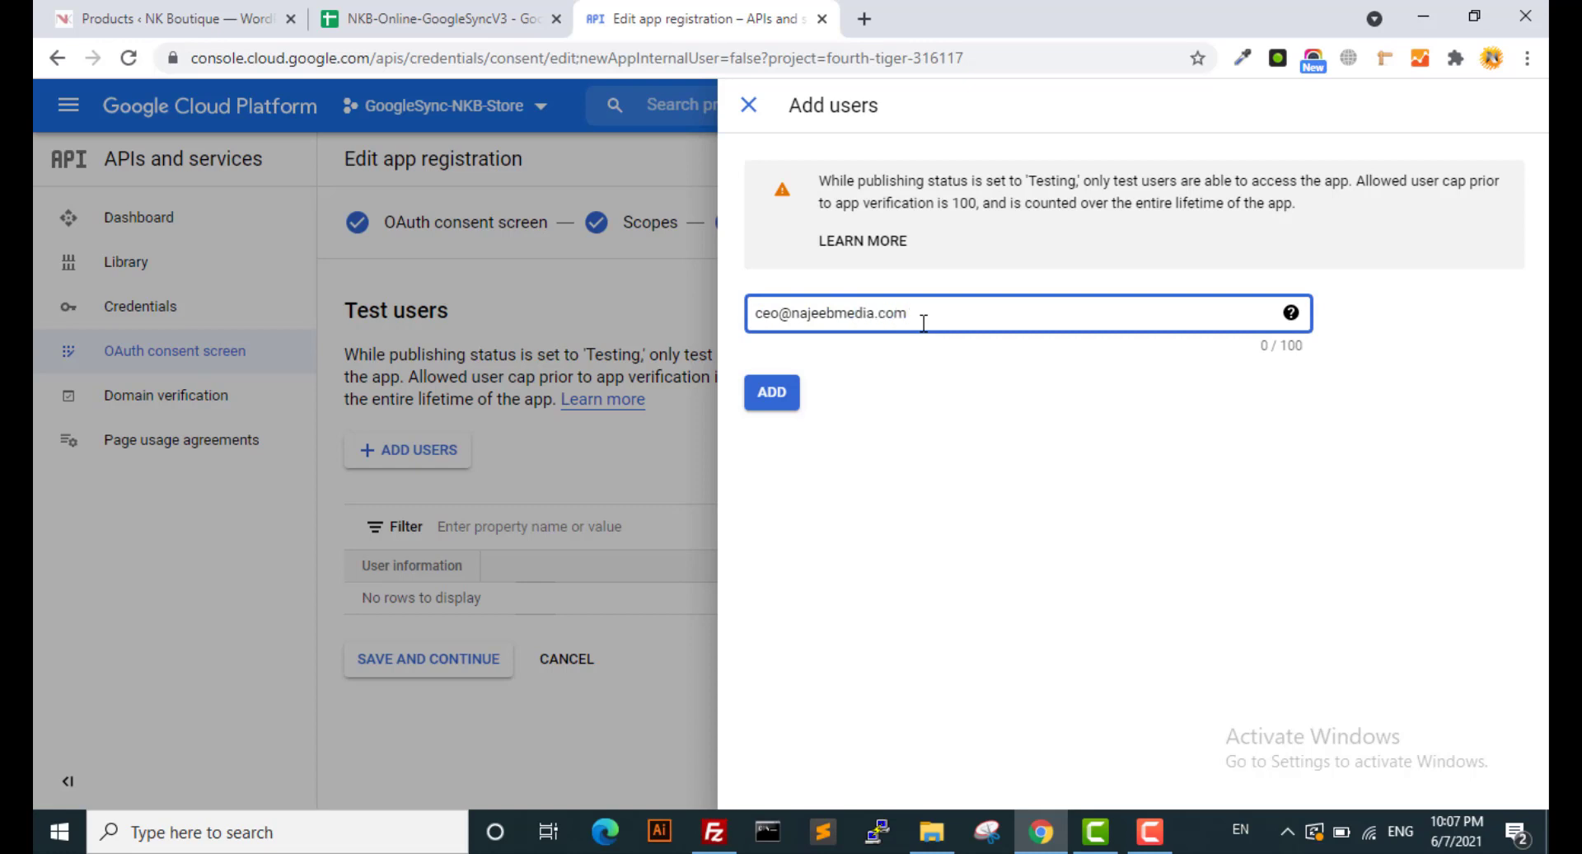
key(Return)
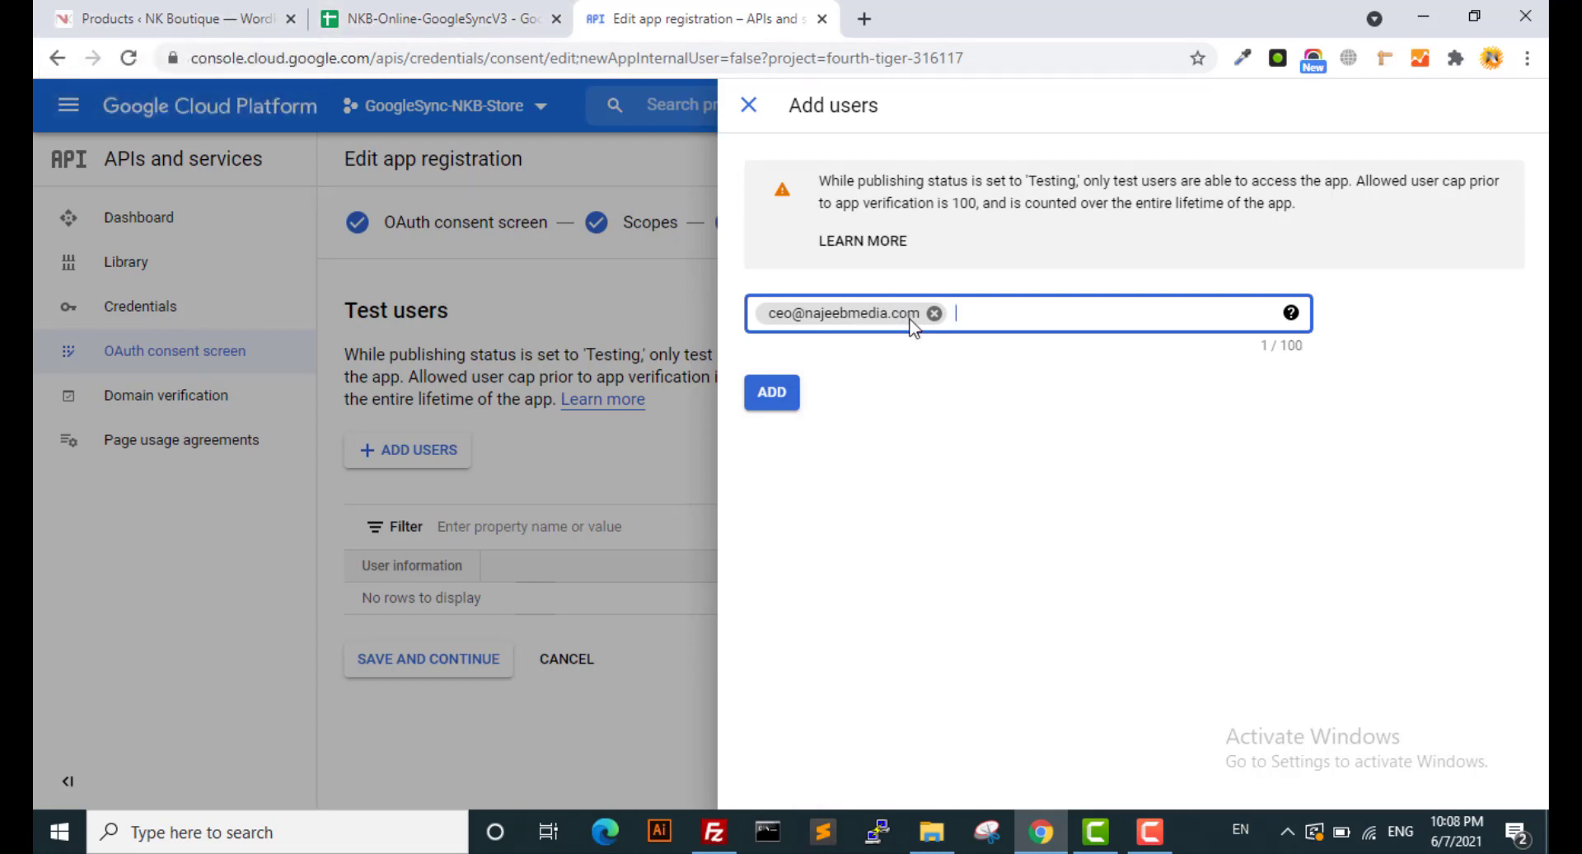
click(787, 399)
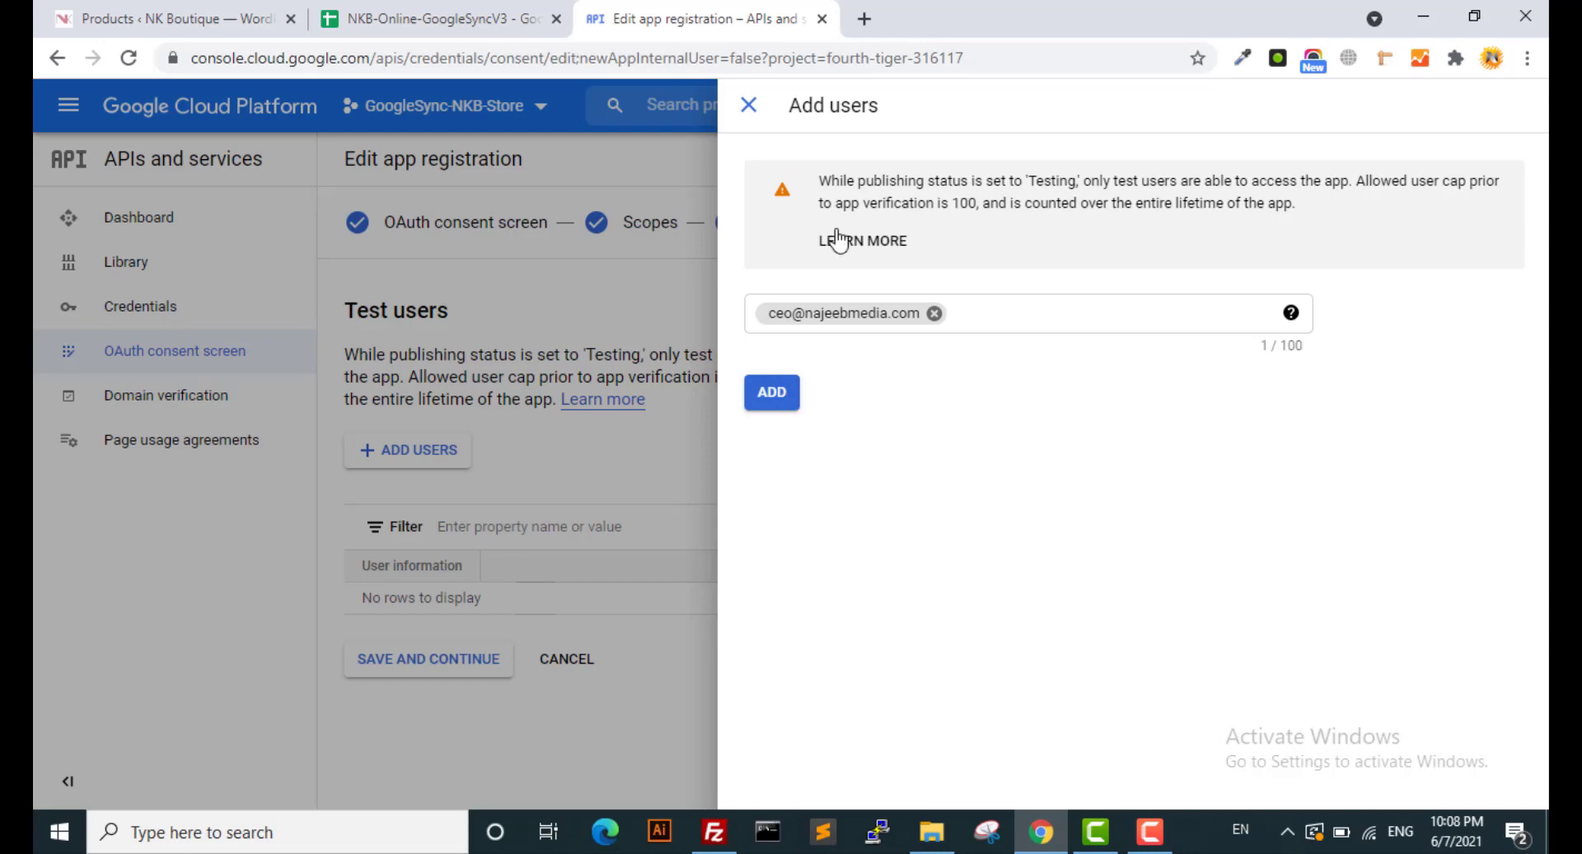
click(785, 402)
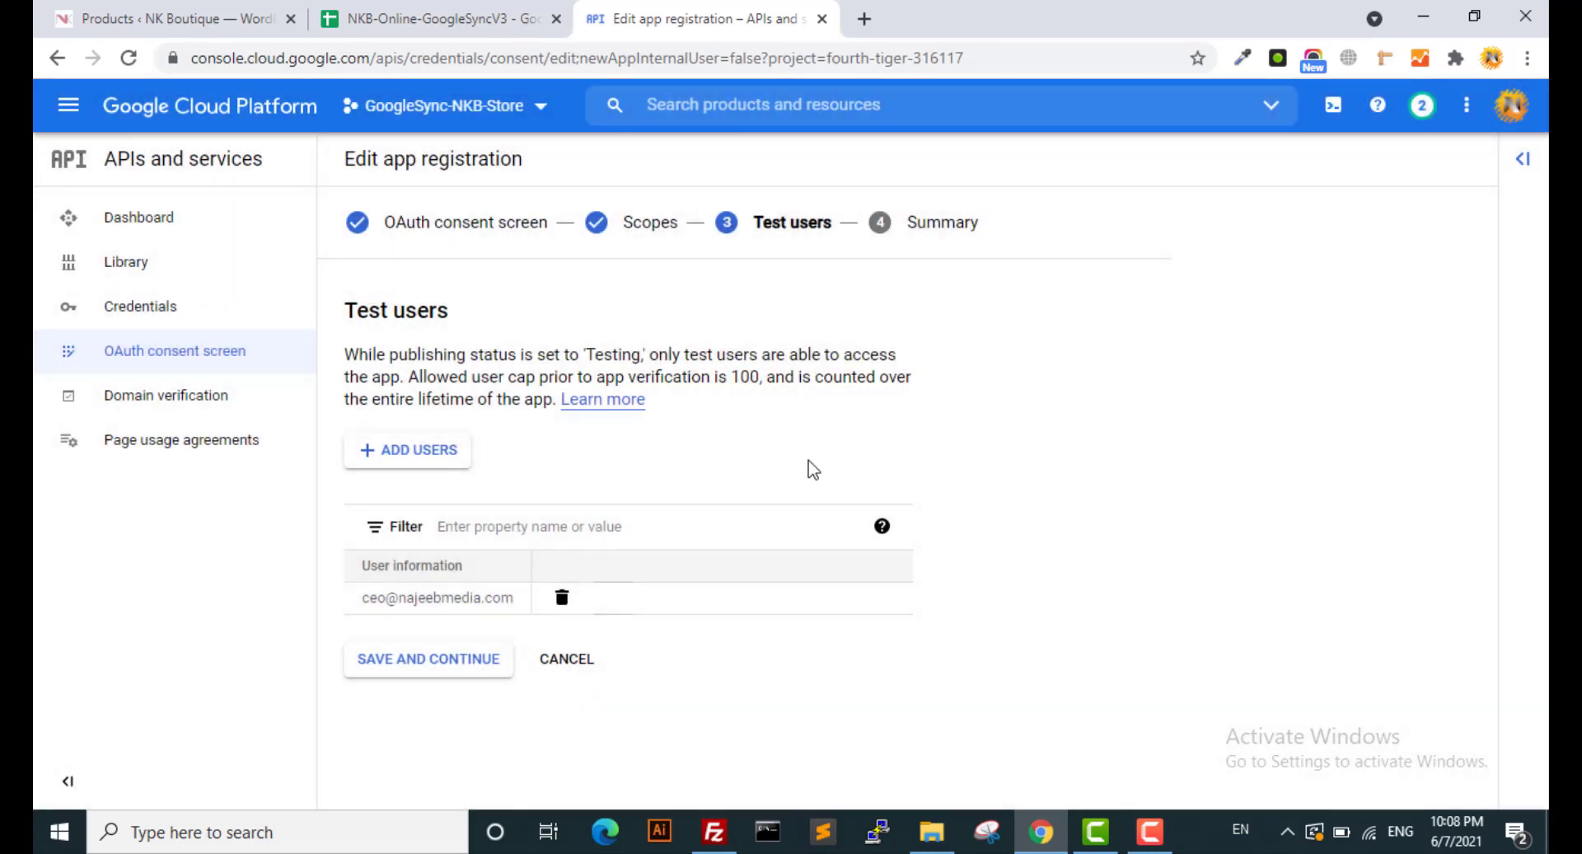
drag(360, 599, 511, 599)
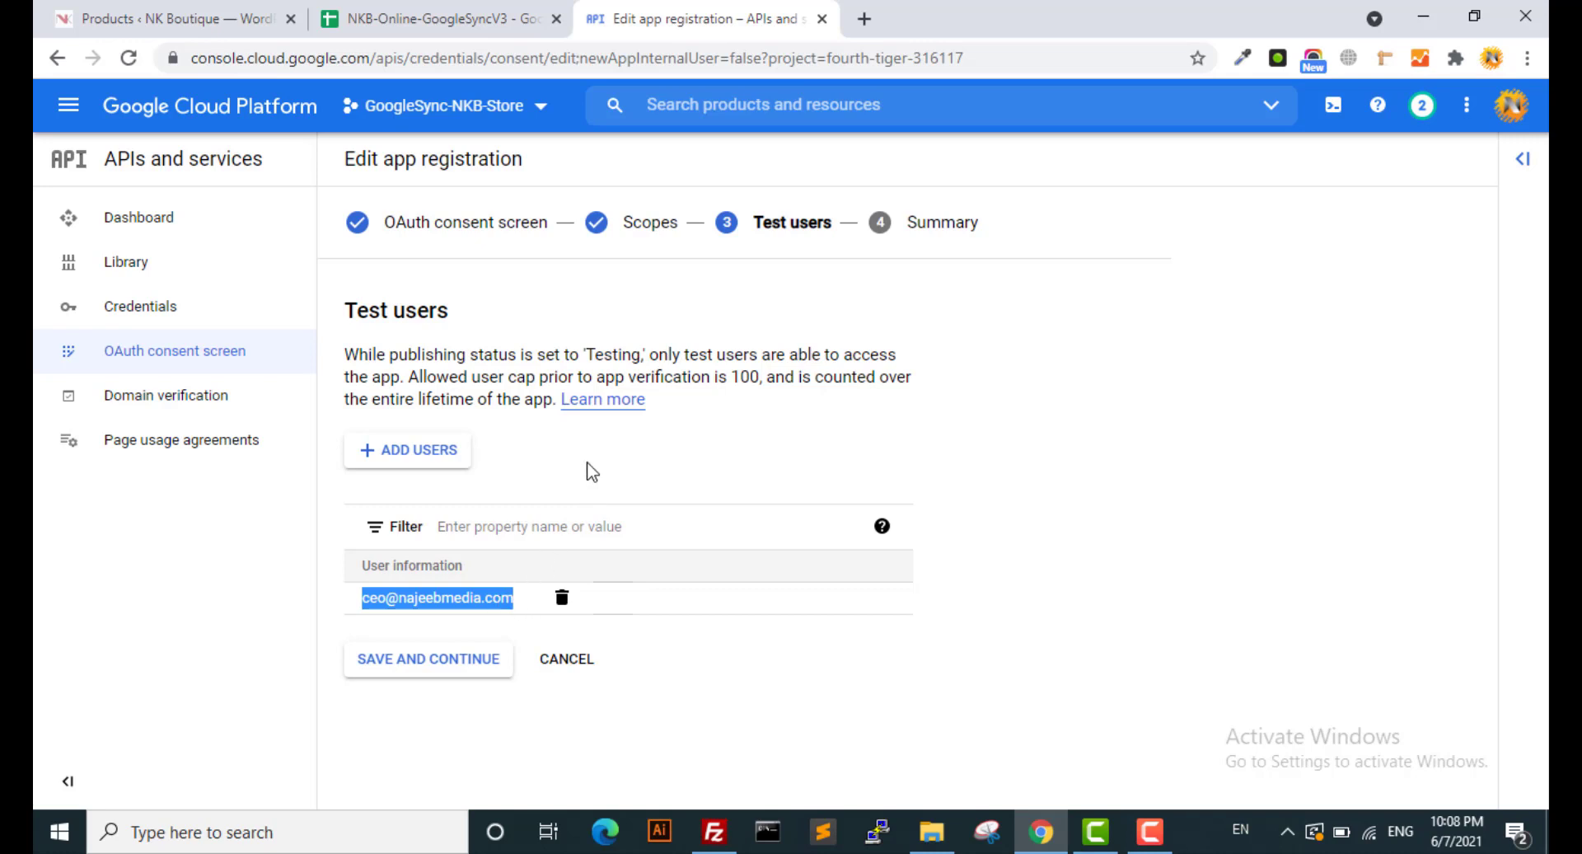
click(421, 668)
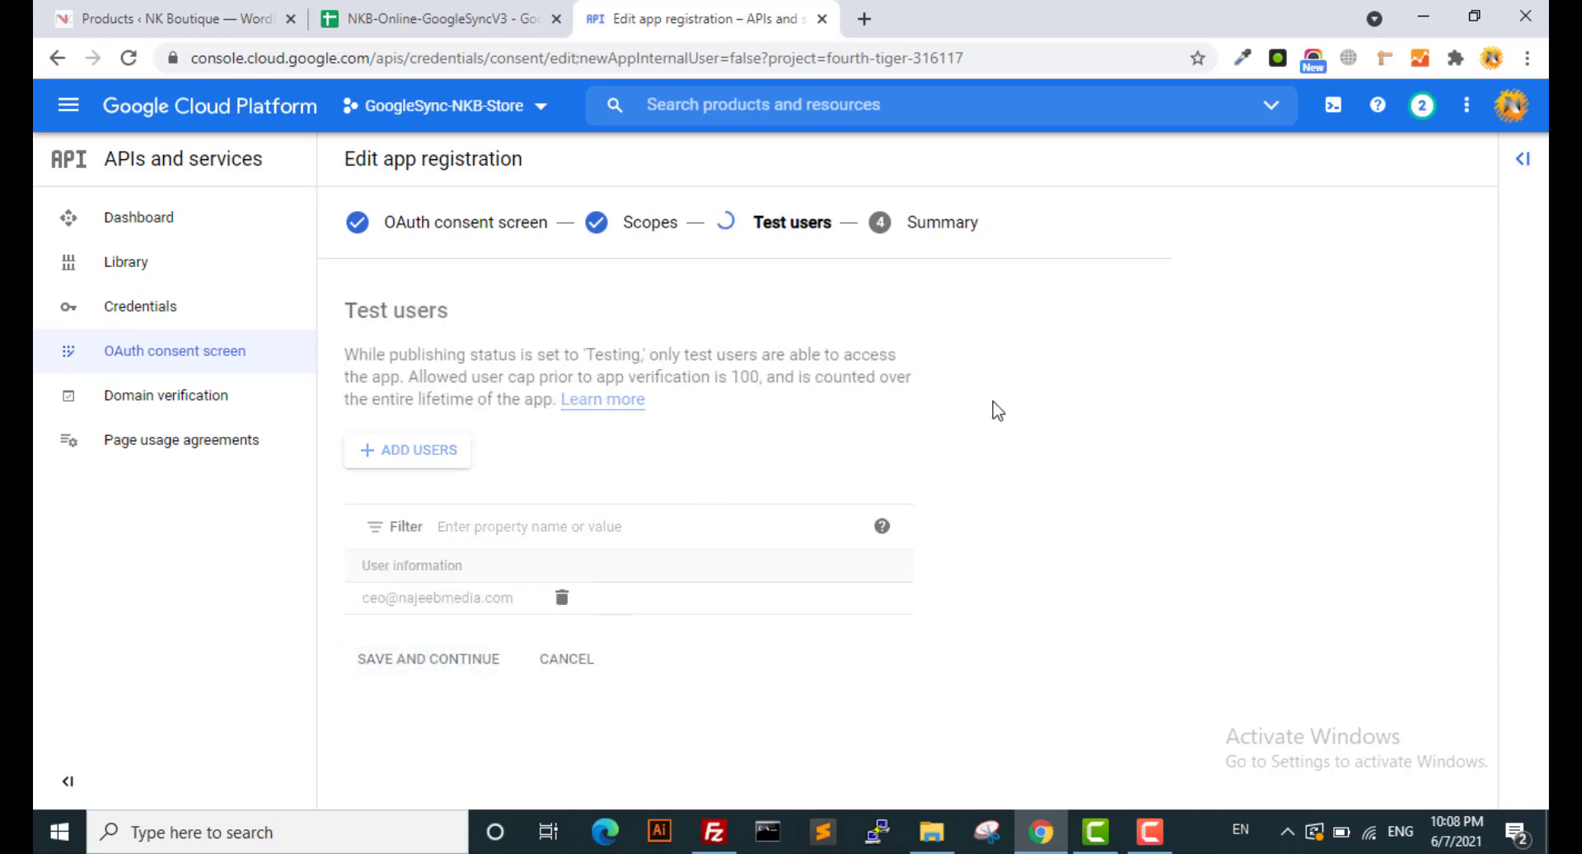
scroll(649, 414, down, 10)
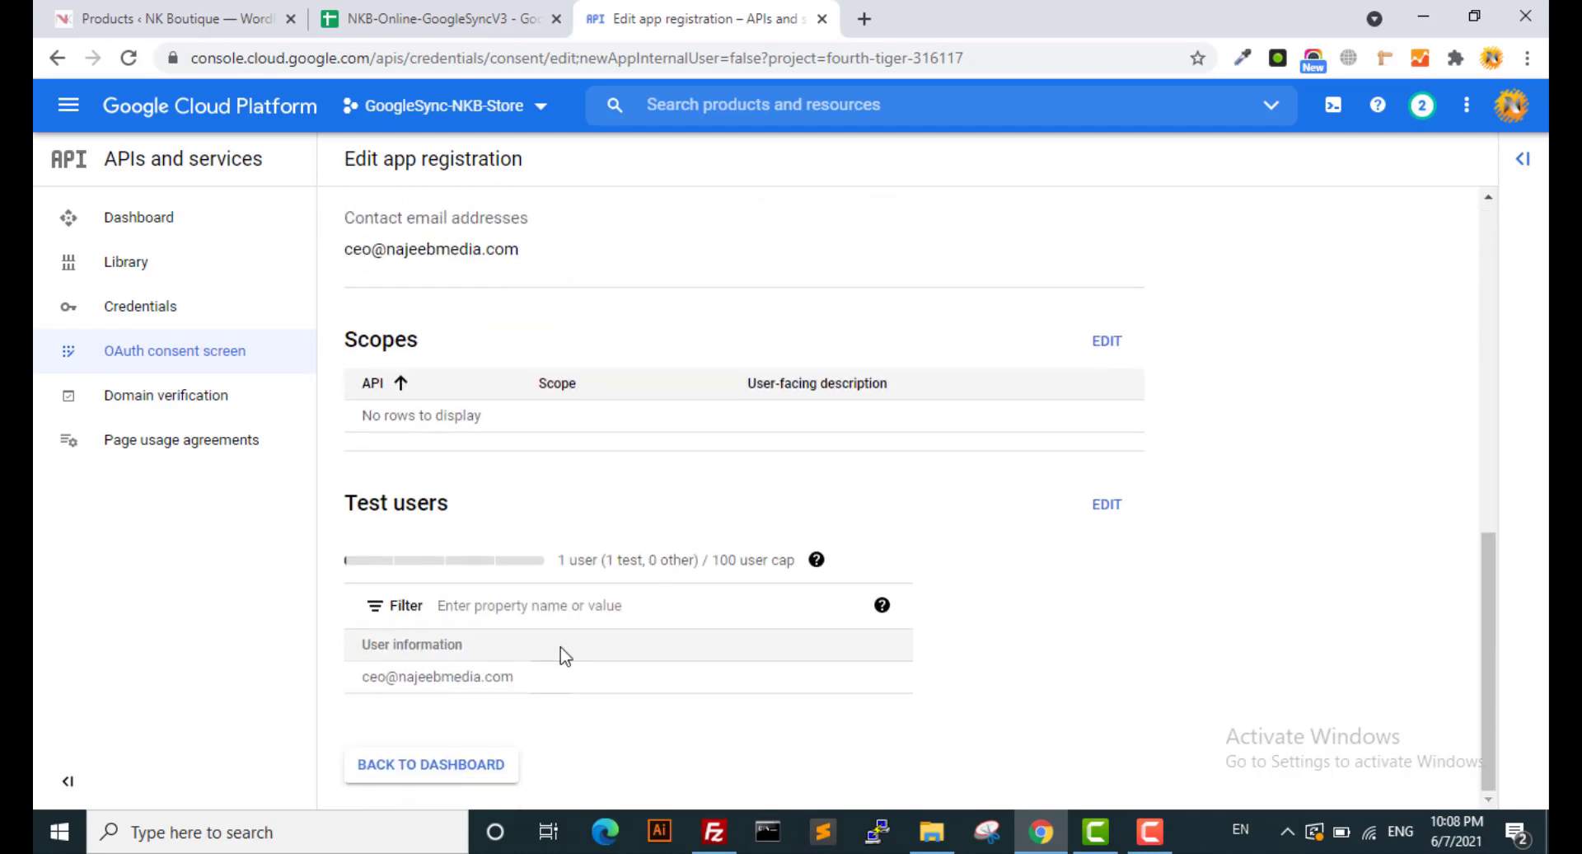
Return to the OAuth consent screen overview and open the project's Credentials page
click(434, 767)
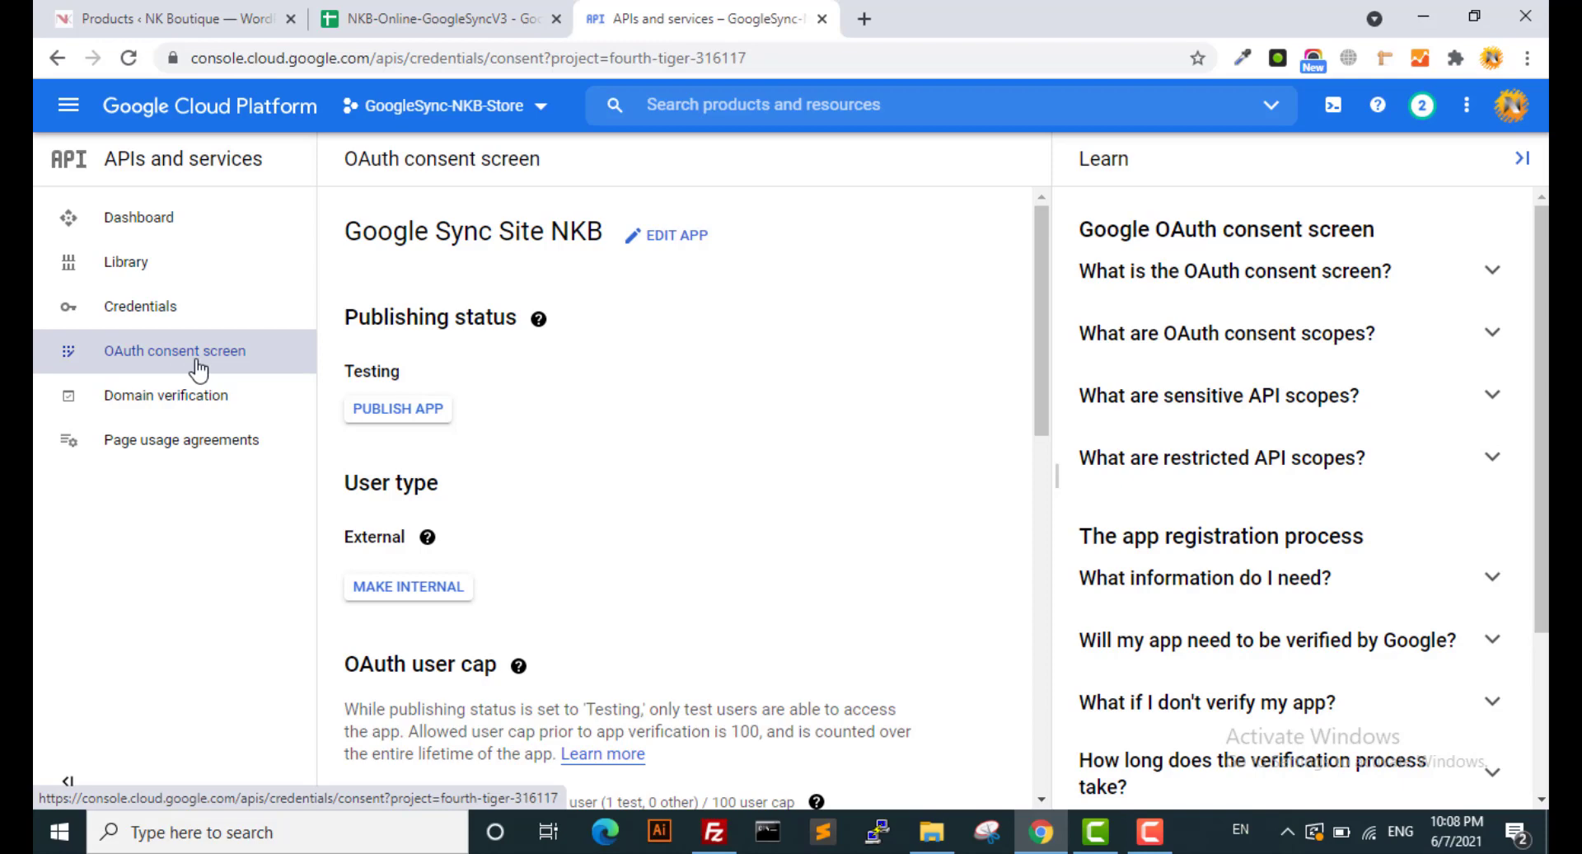
click(173, 312)
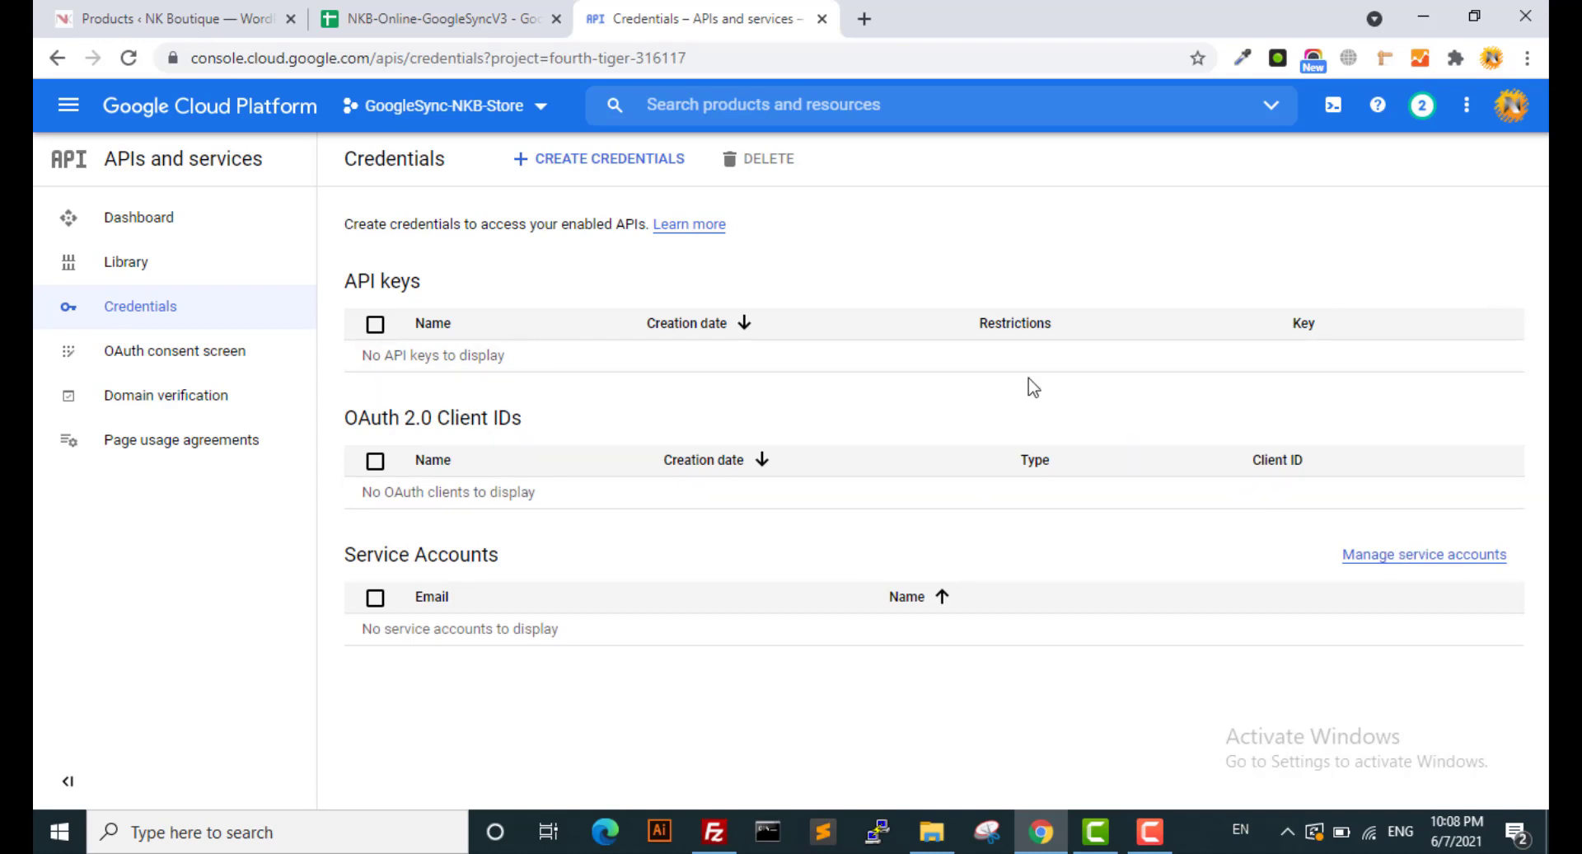
Start a new OAuth client ID with Web application as its type
click(626, 168)
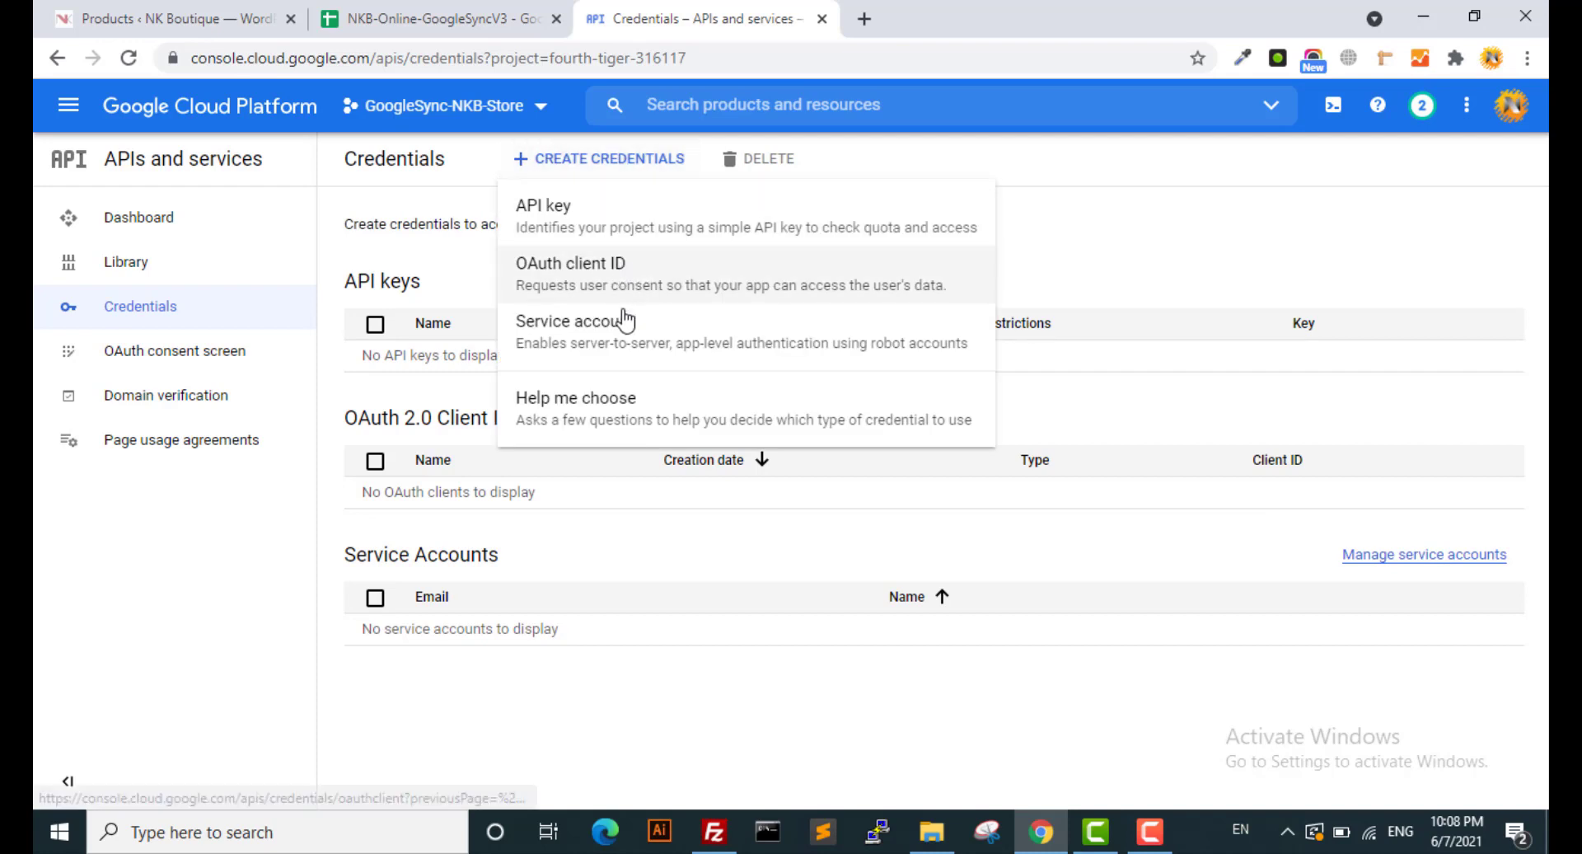
click(638, 287)
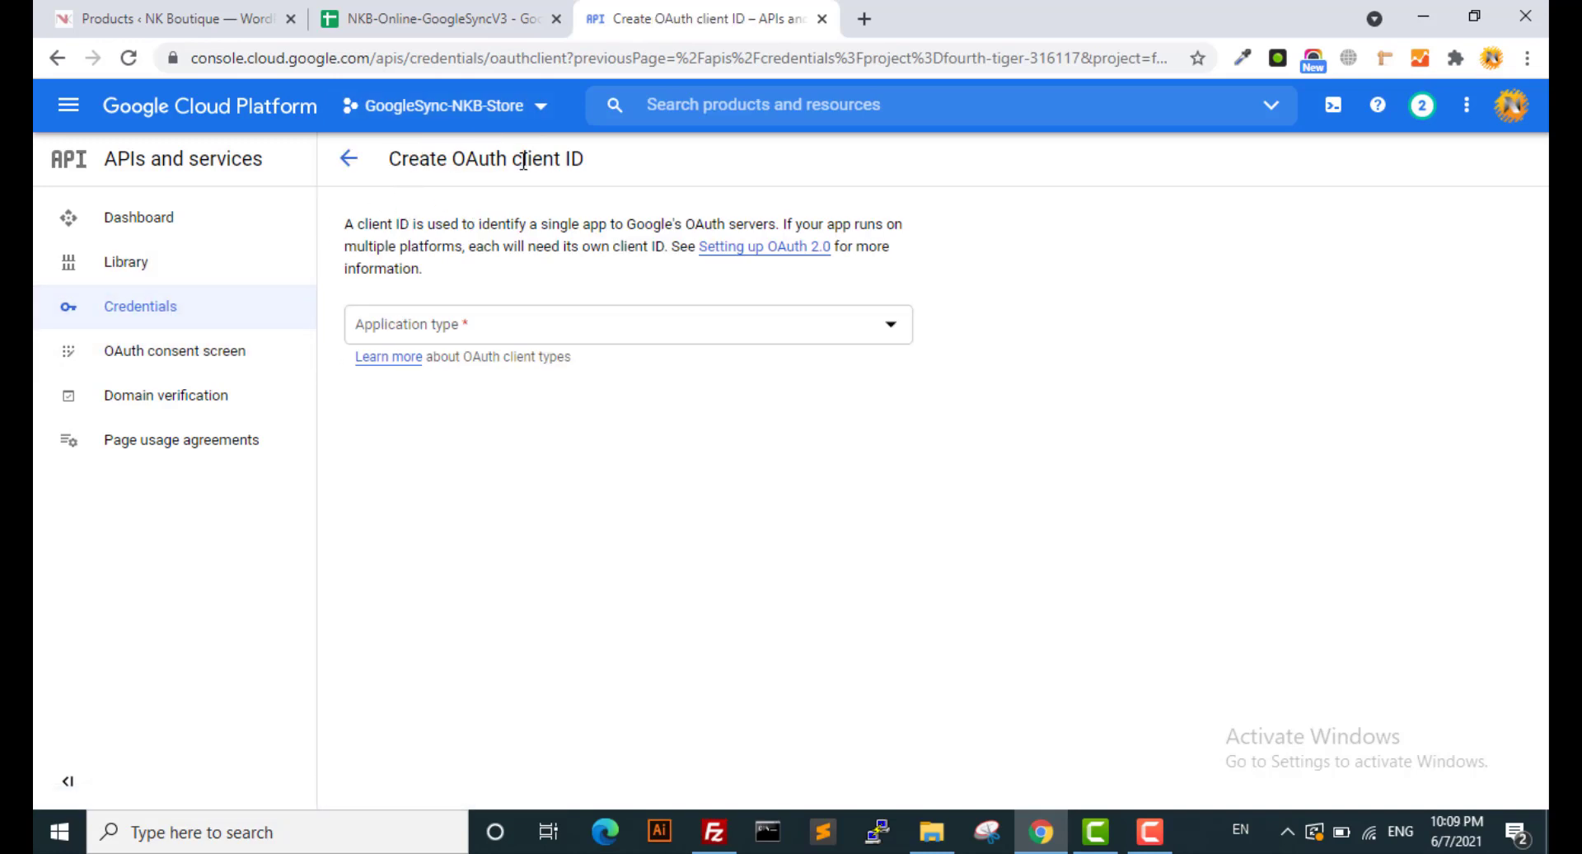
click(590, 328)
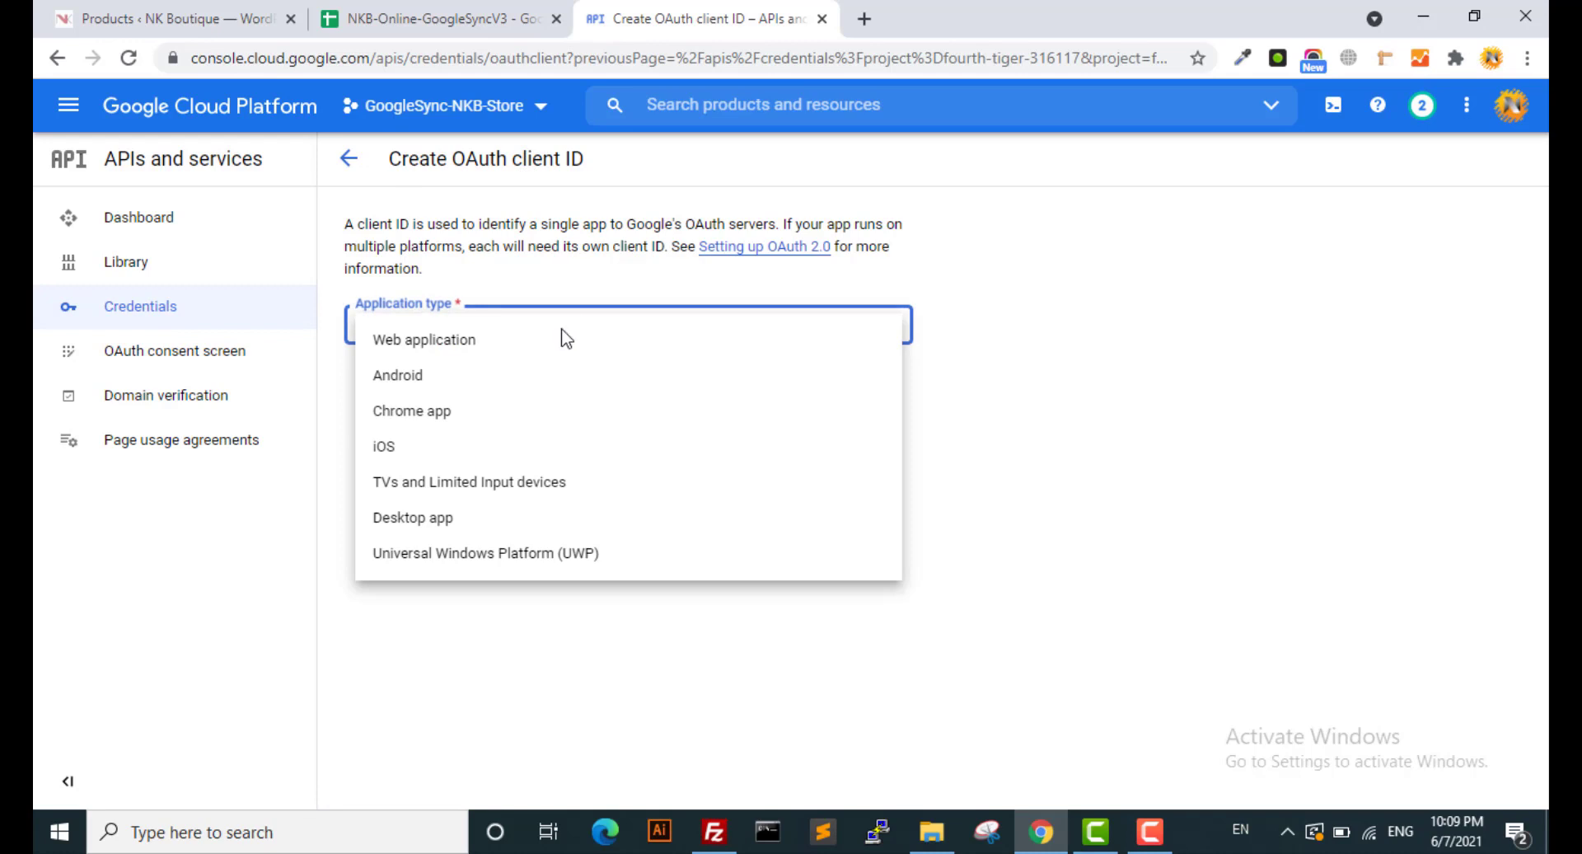
click(445, 344)
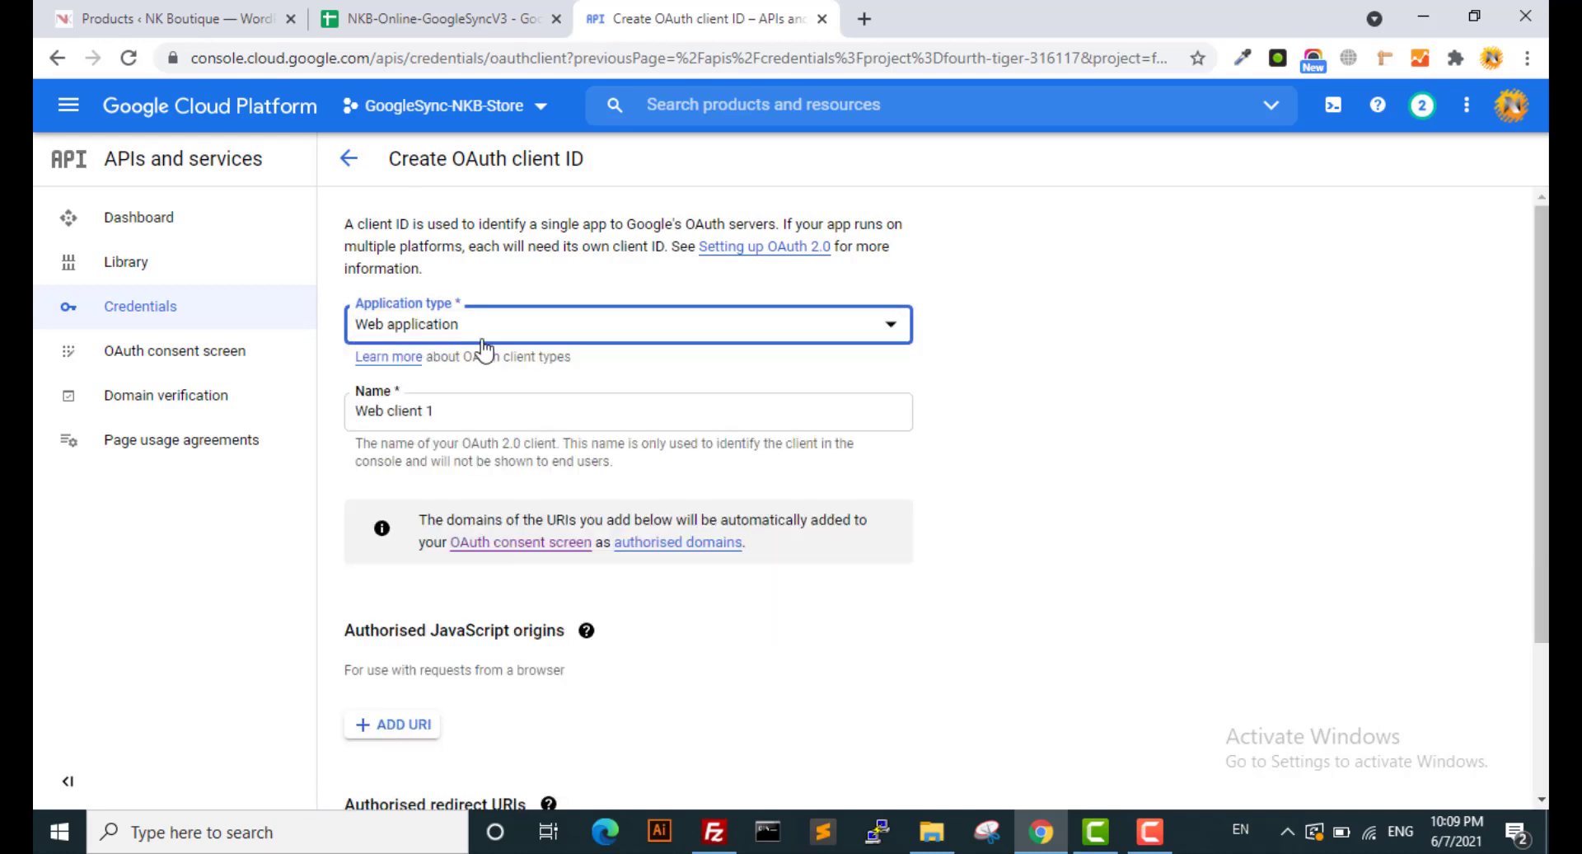
Name the client NKBWebClient and switch to the store's Products admin tab
triple_click(513, 415)
text(NKB)
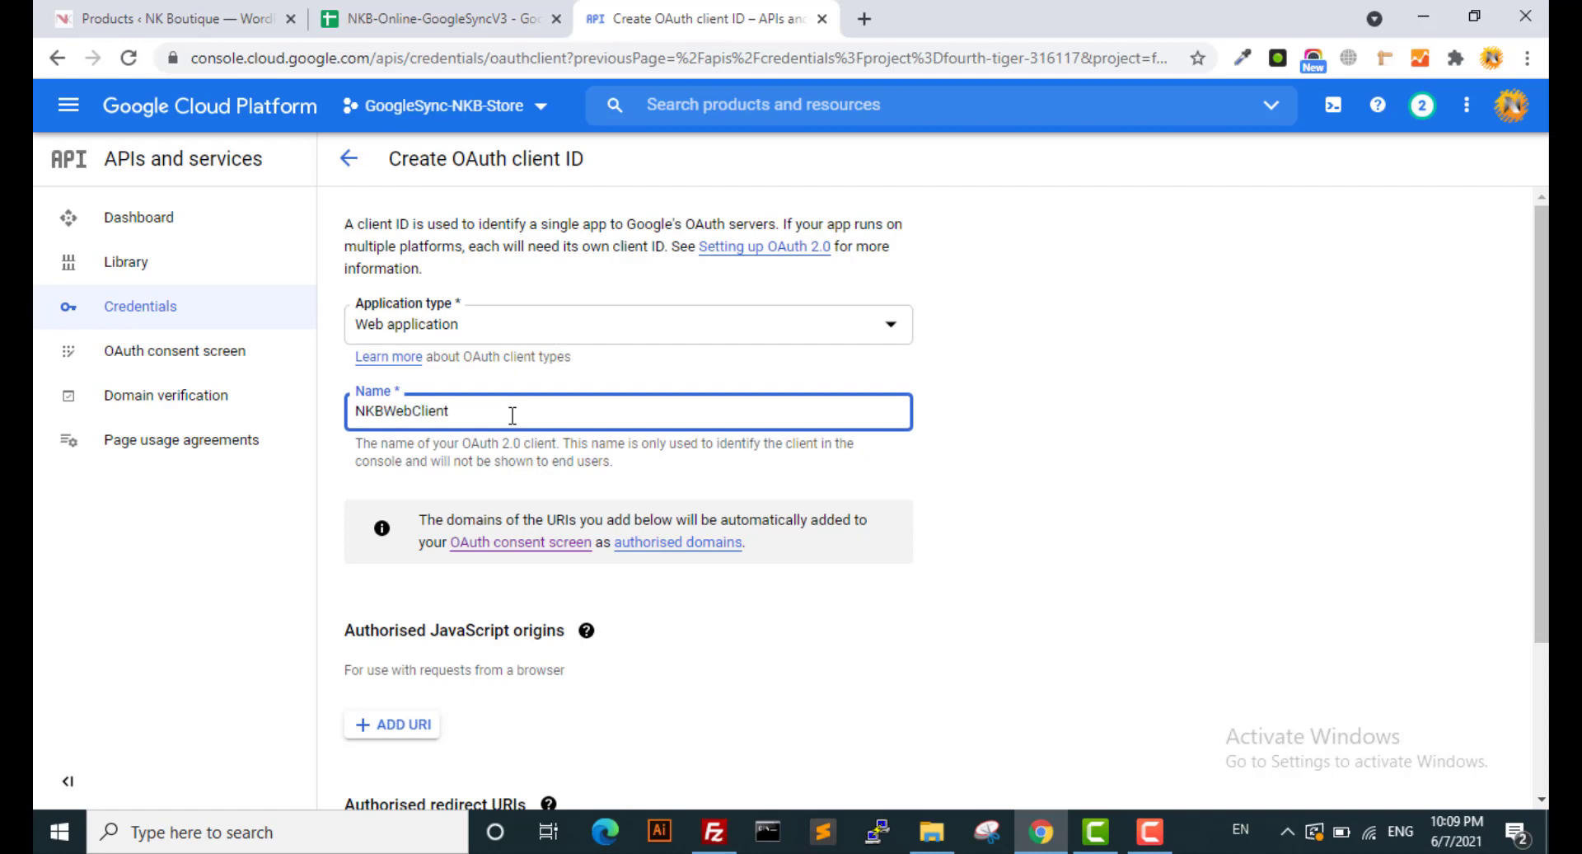
scroll(511, 416, down, 3)
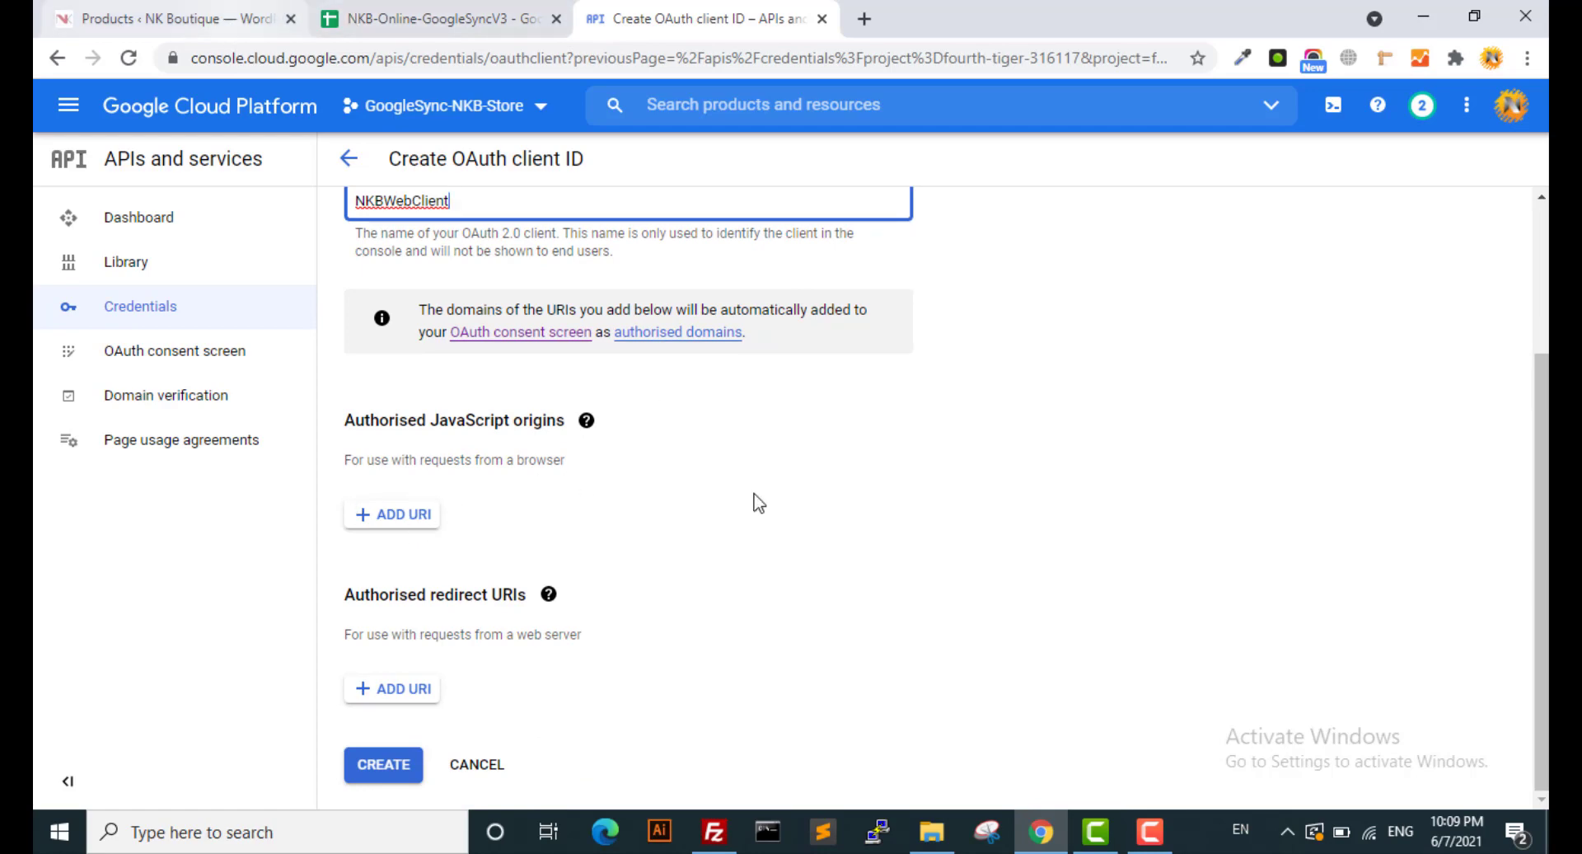
scroll(626, 412, up, 2)
scroll(627, 412, down, 2)
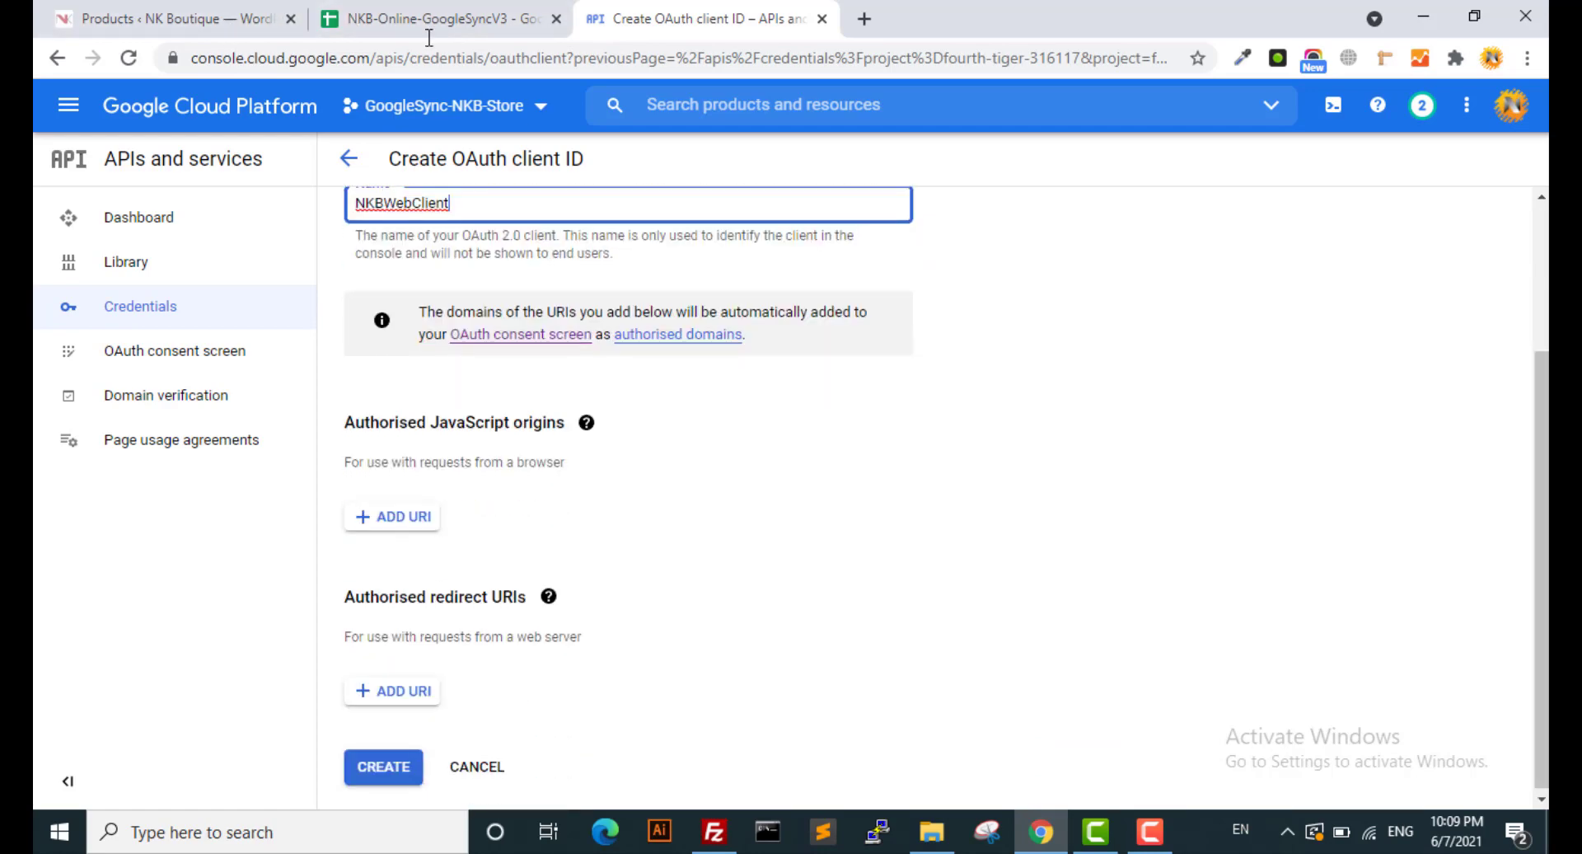
click(235, 18)
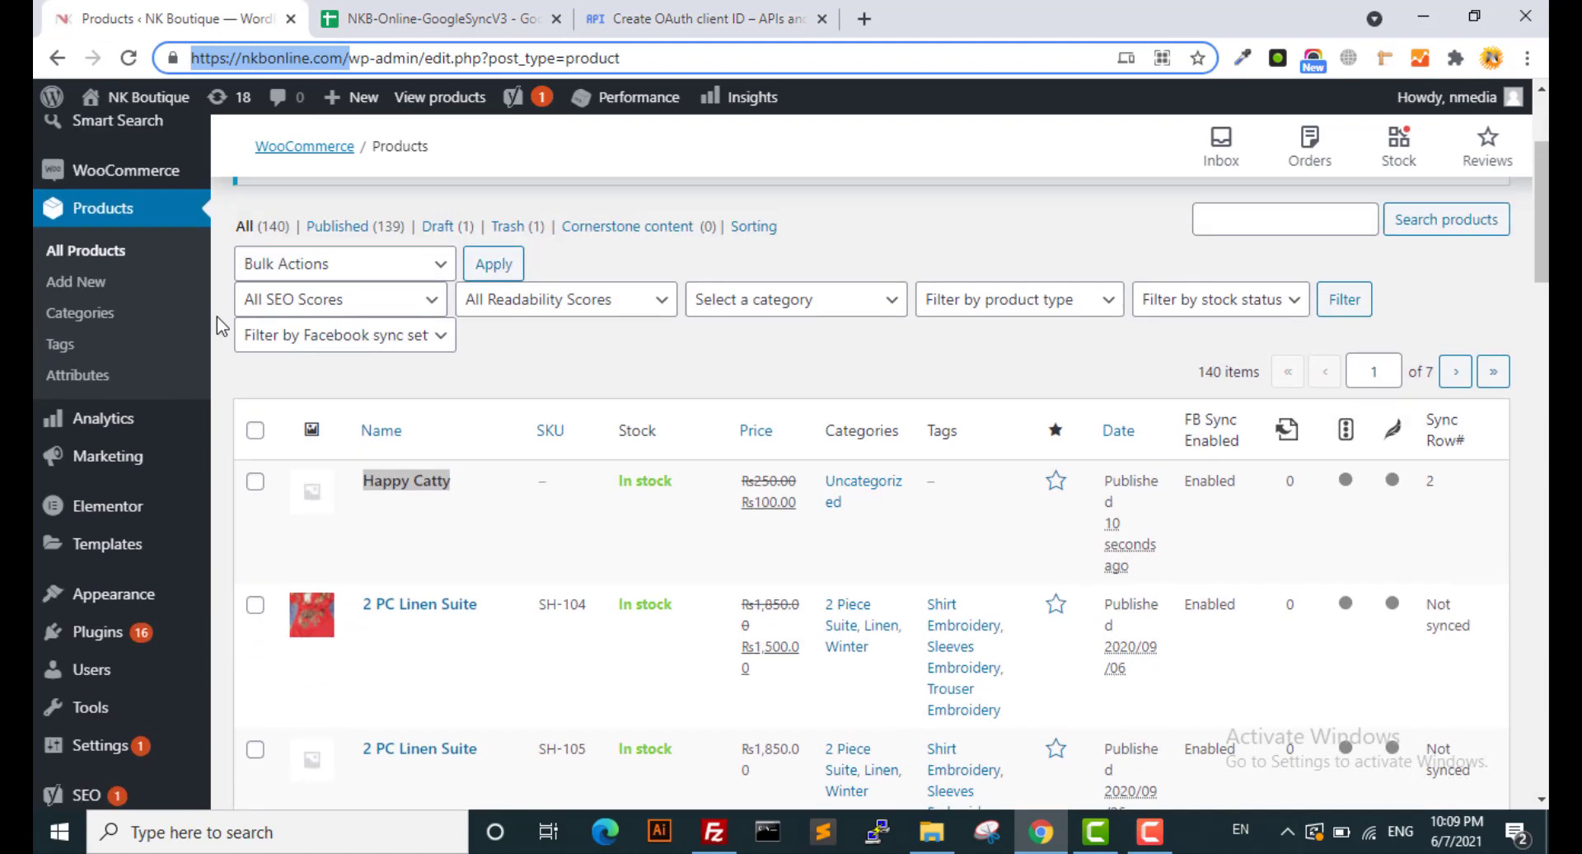
Copy the site address from the Redirect URL in WooCommerce Google Sync settings
mouse_move(159, 191)
click(280, 337)
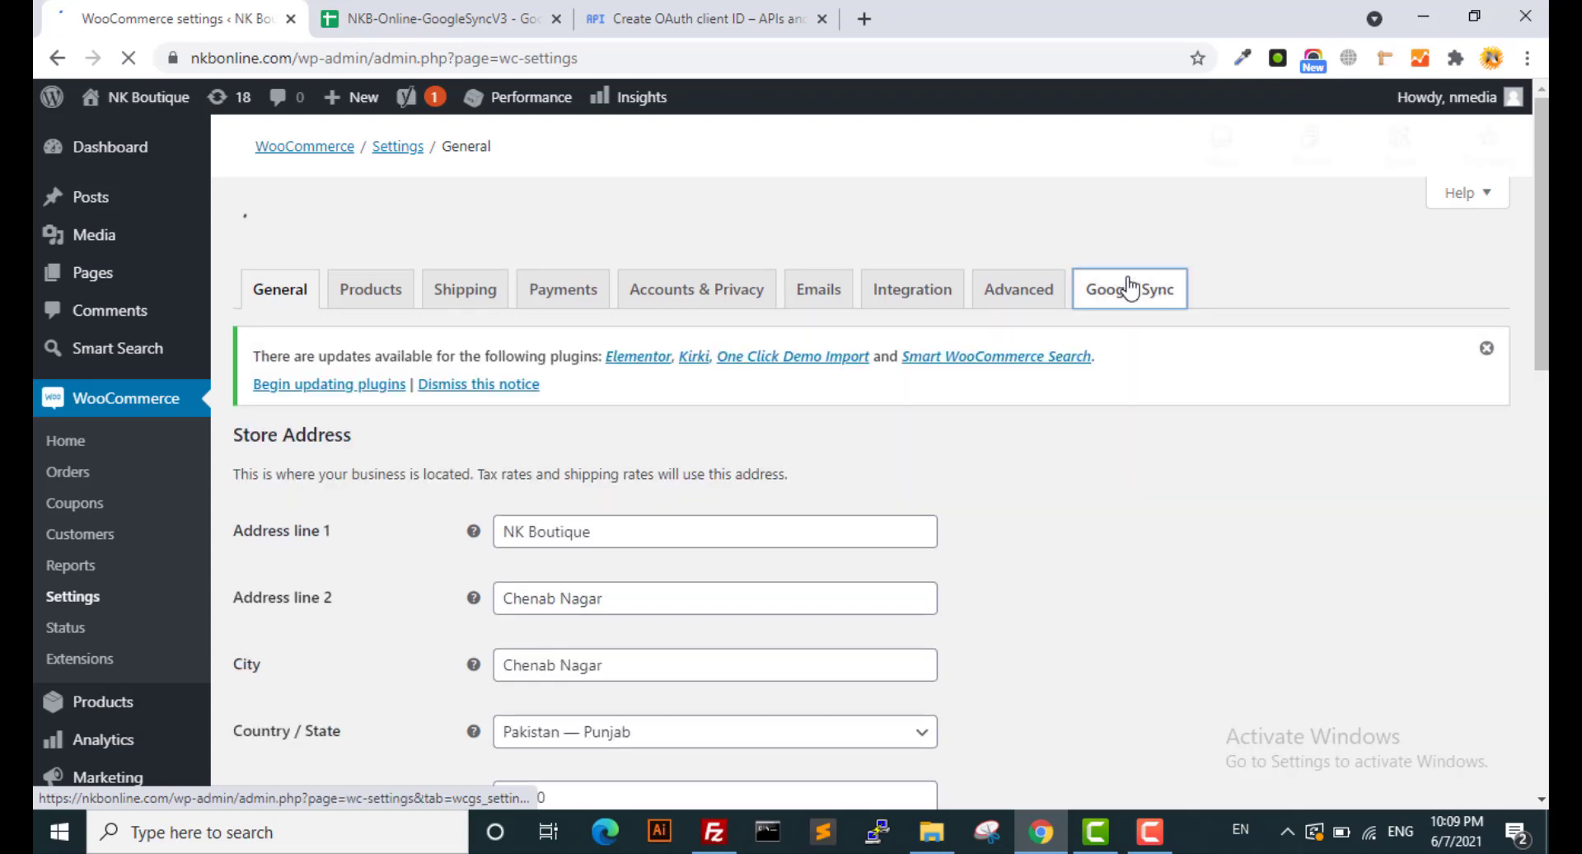
click(1131, 262)
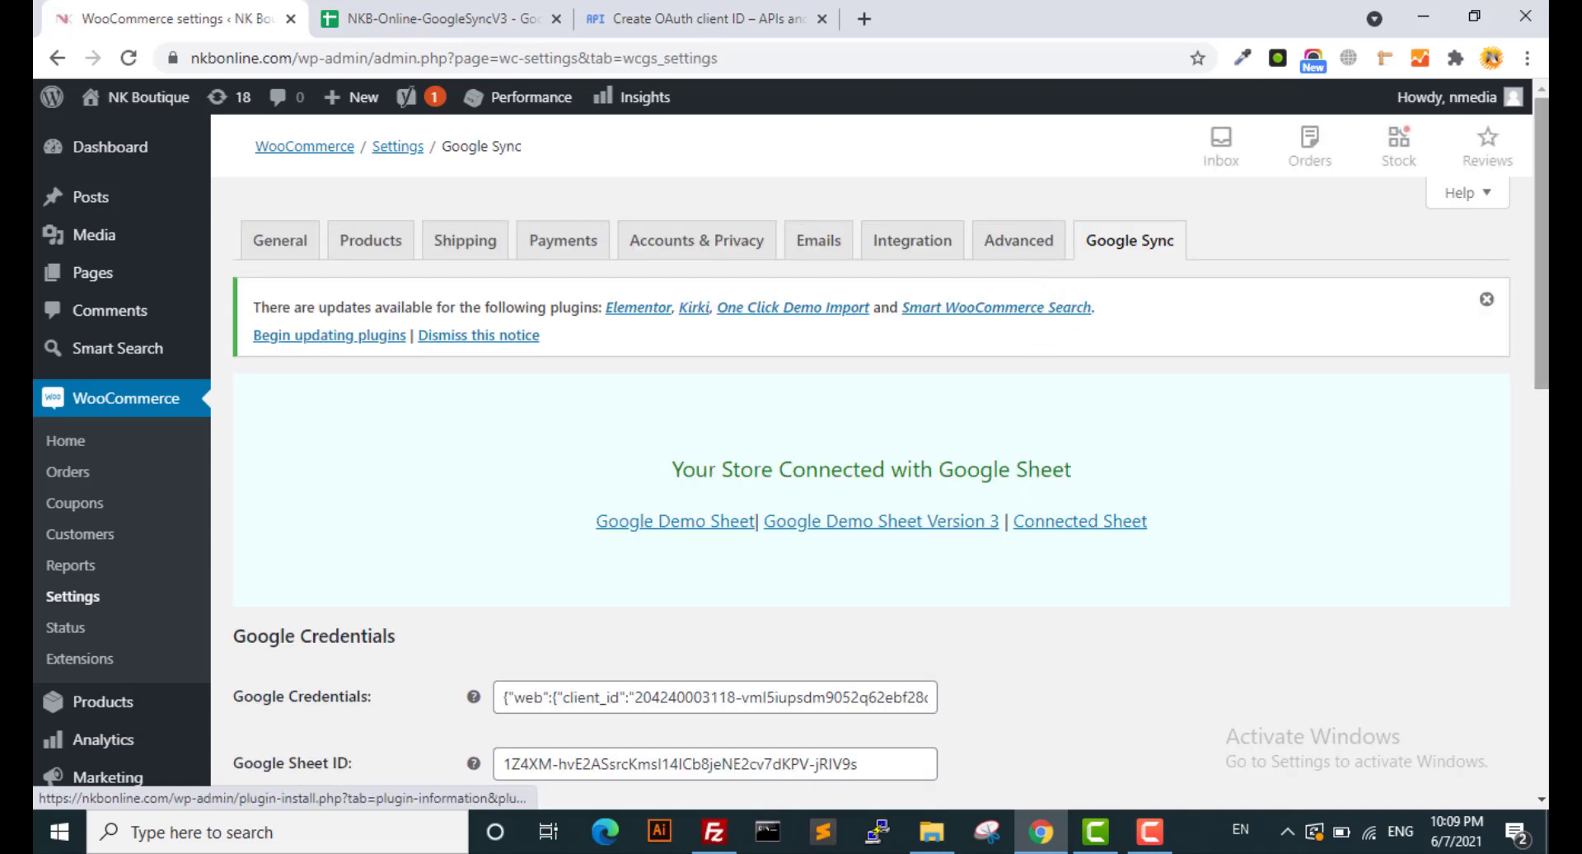
scroll(870, 495, down, 4)
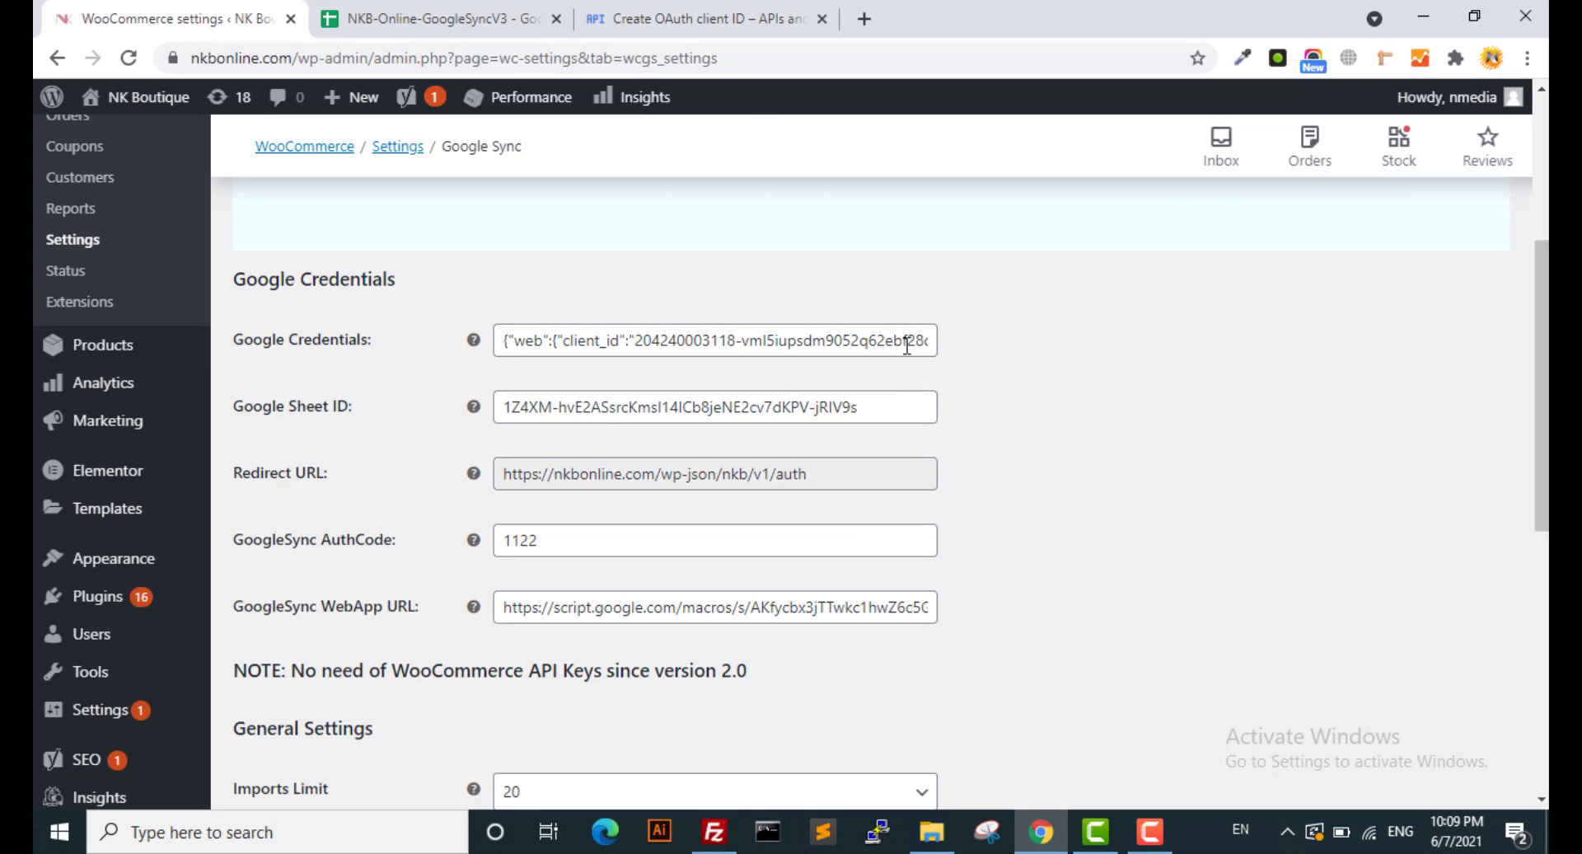
scroll(842, 414, down, 1)
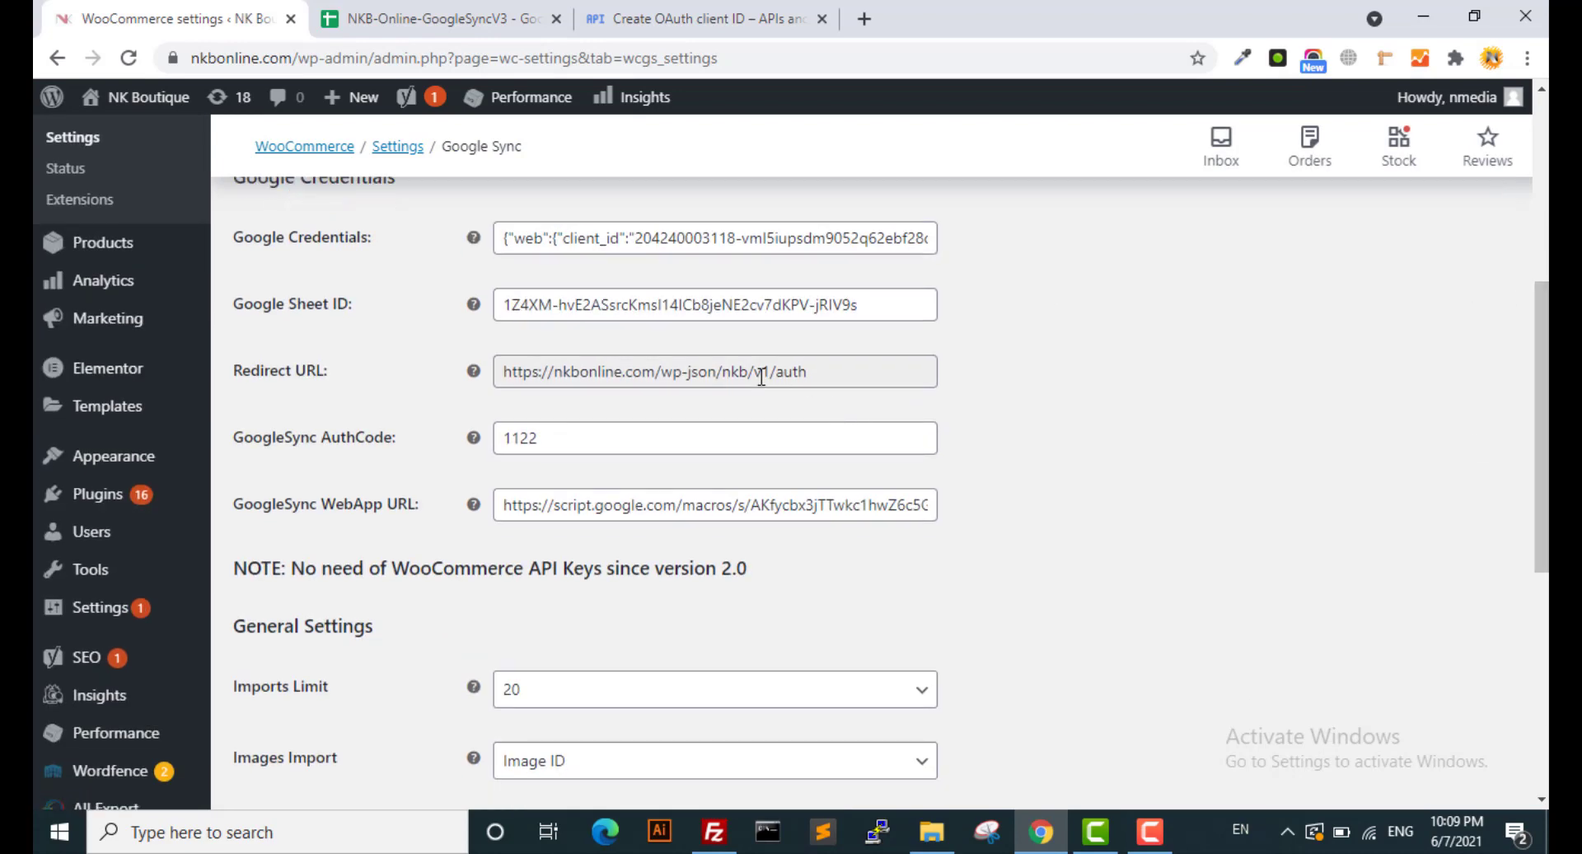
click(664, 370)
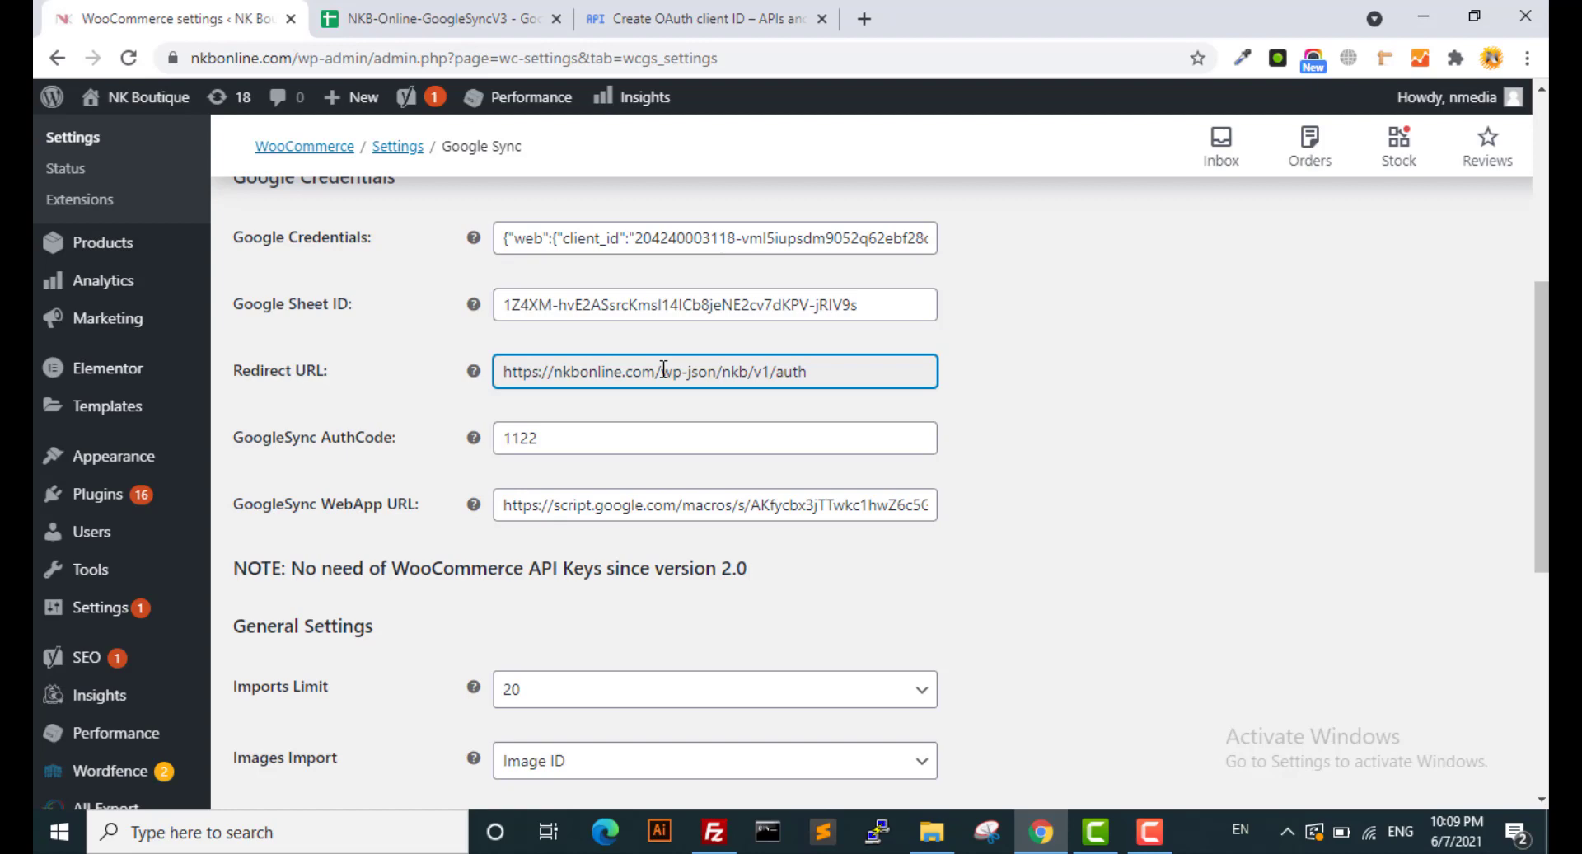
drag(663, 371, 486, 376)
key(ctrl+c)
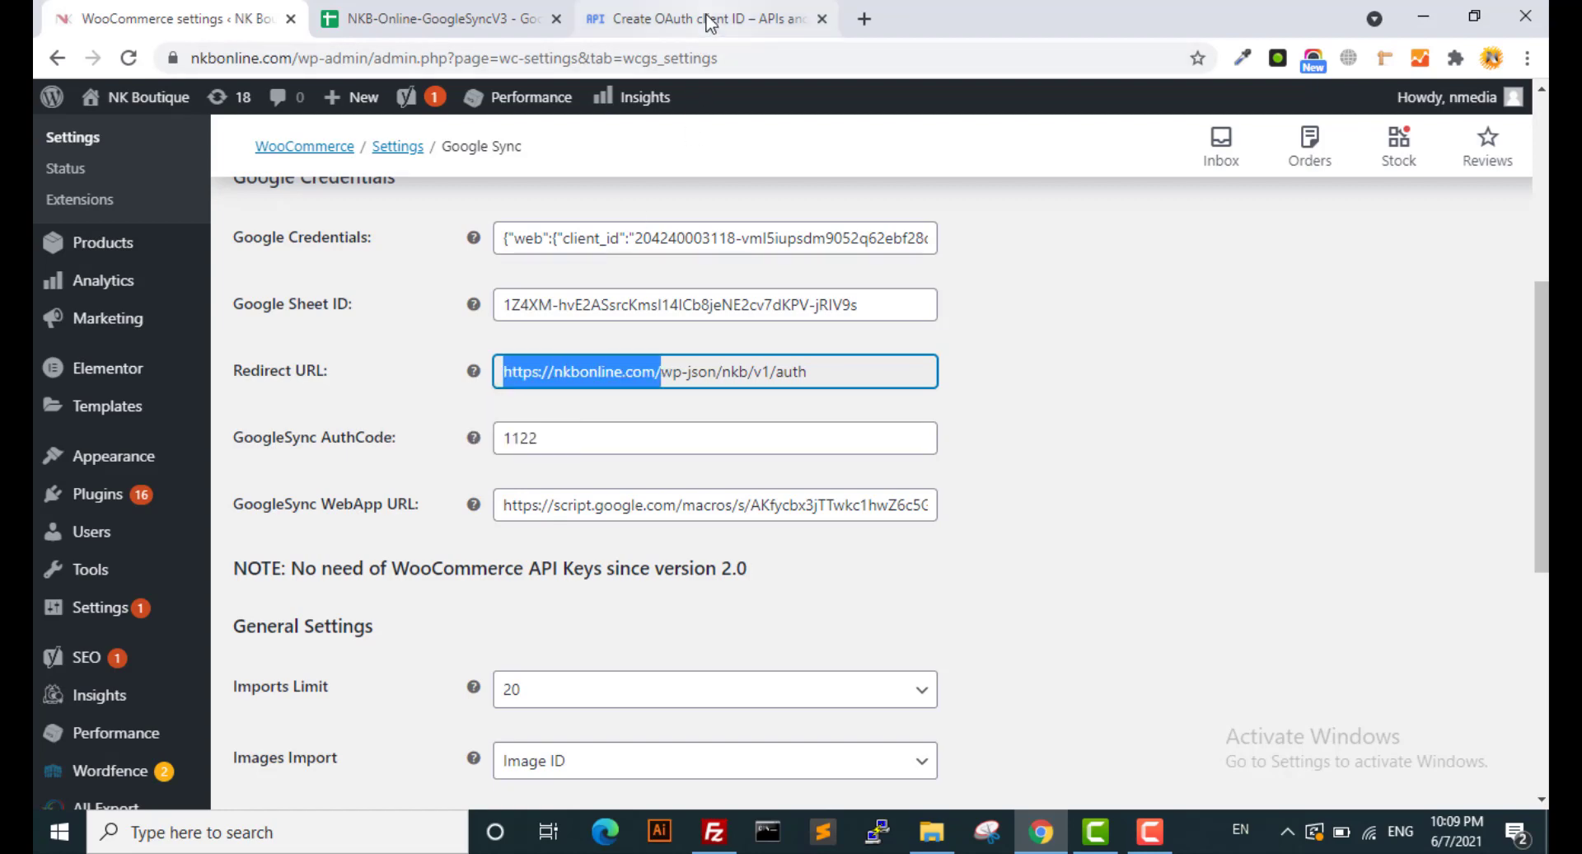
click(706, 19)
click(432, 516)
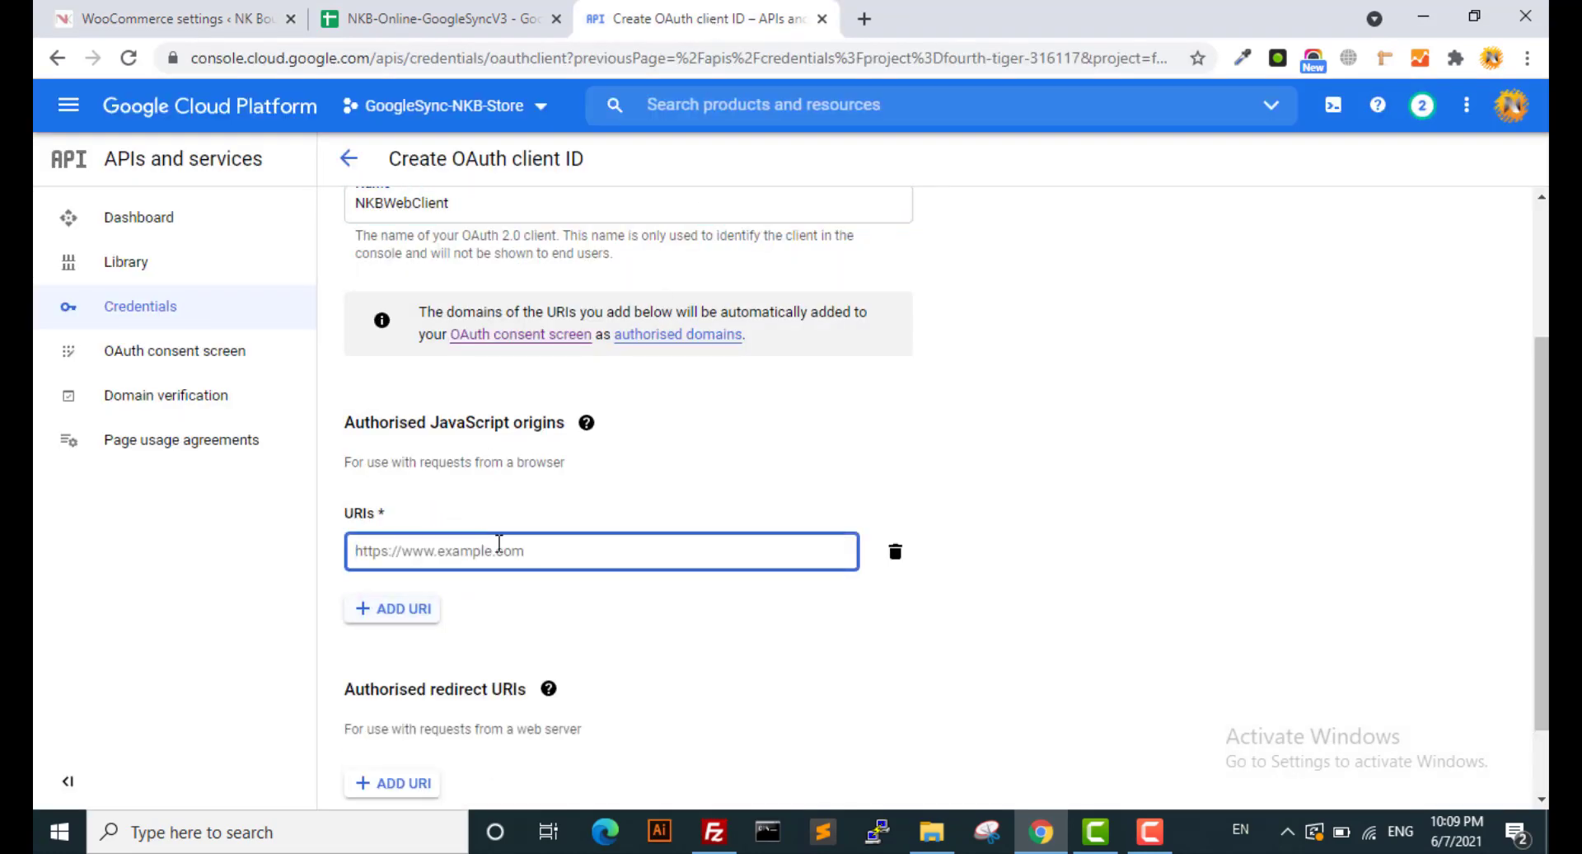
key(ctrl+v)
scroll(535, 559, down, 1)
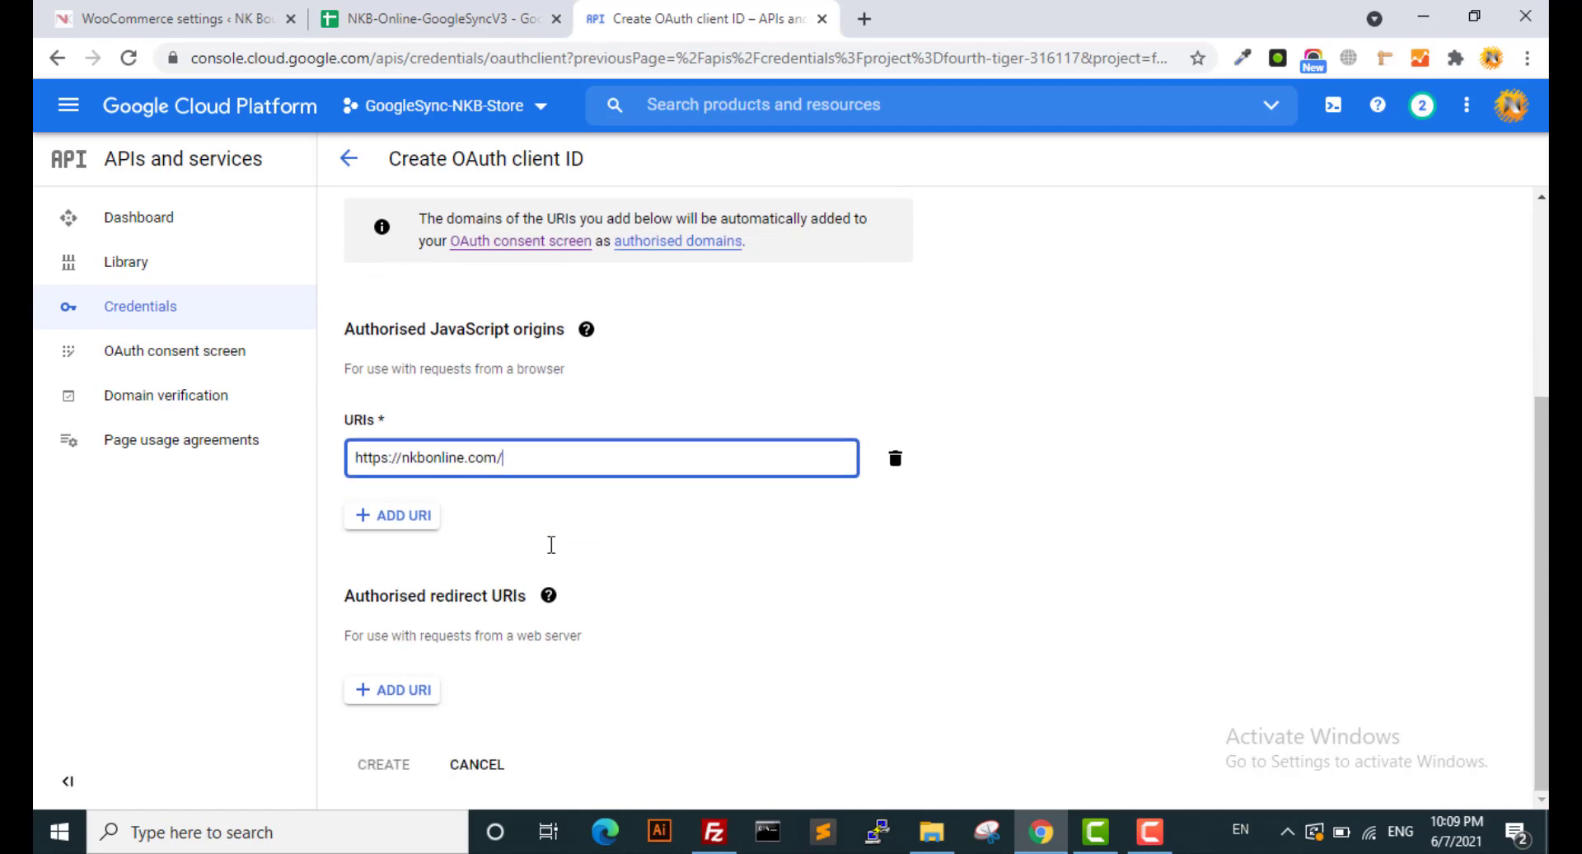
click(177, 18)
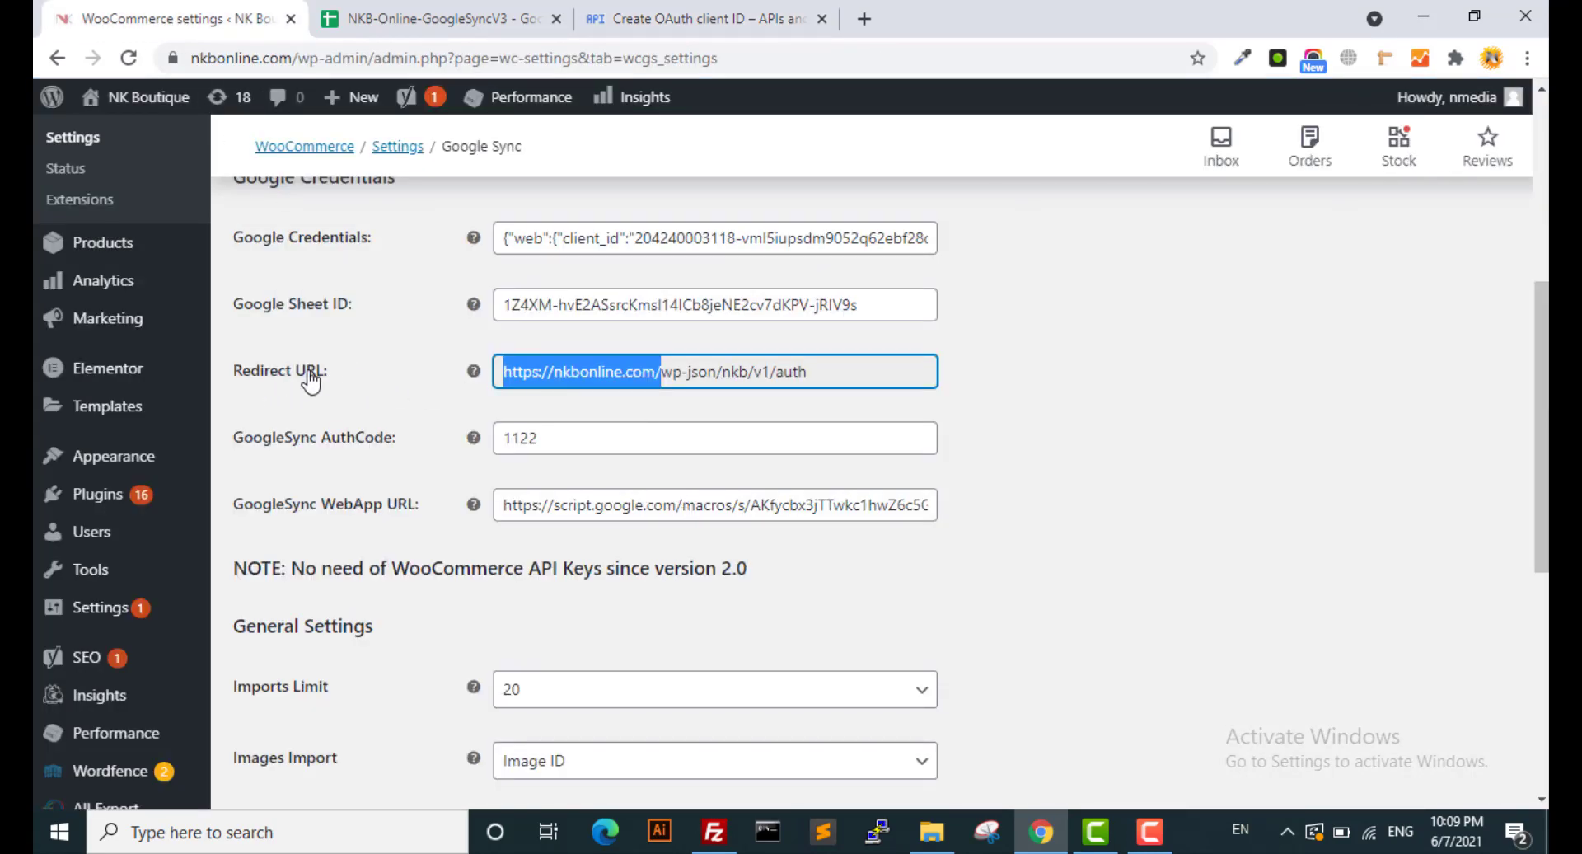
triple_click(819, 373)
key(ctrl+c)
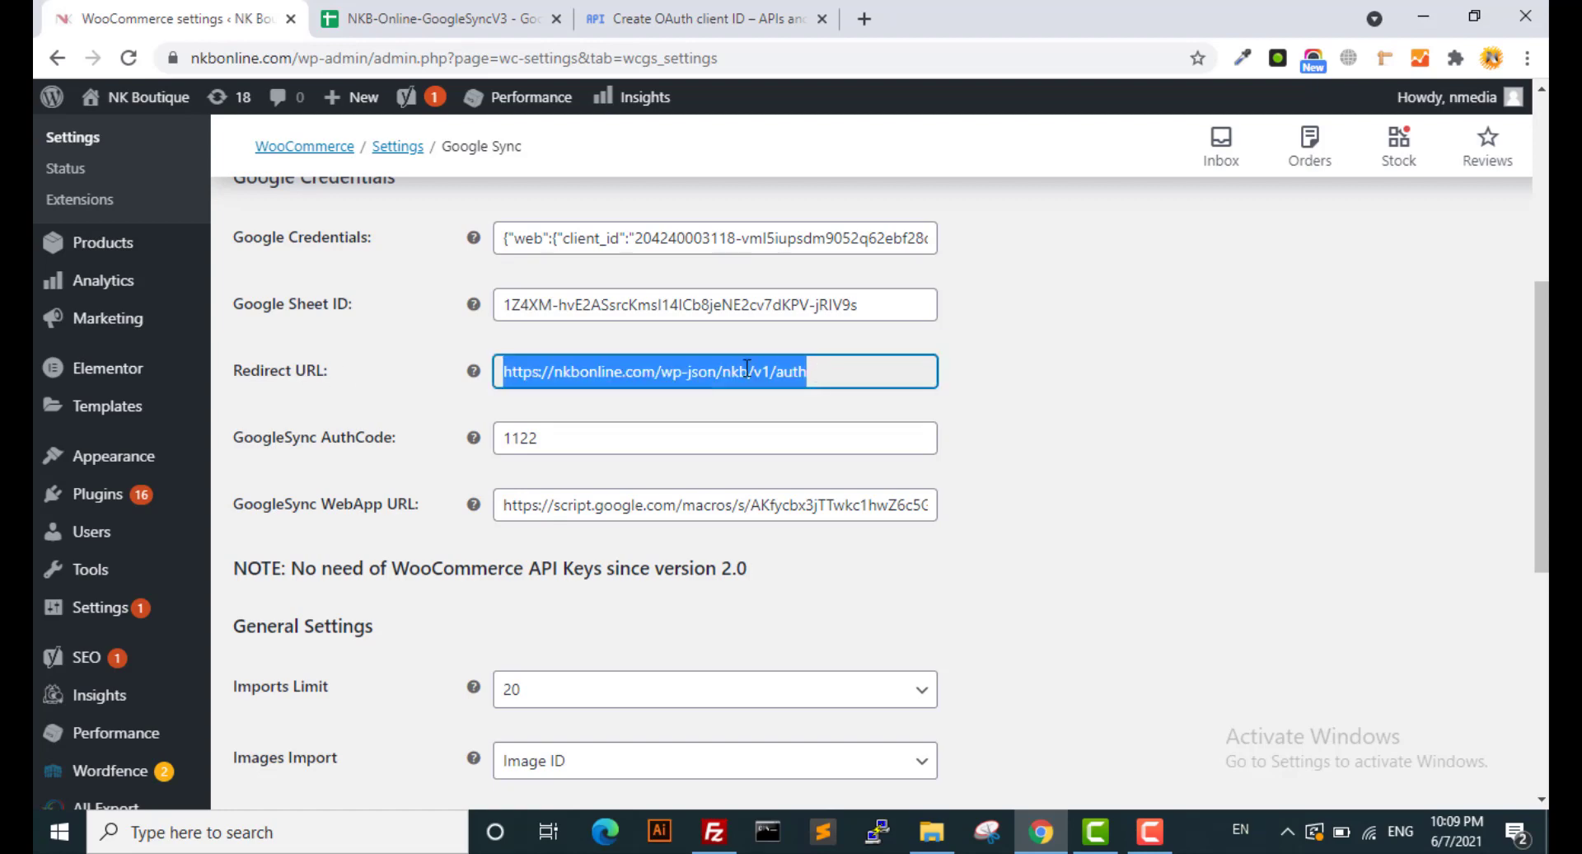
click(682, 31)
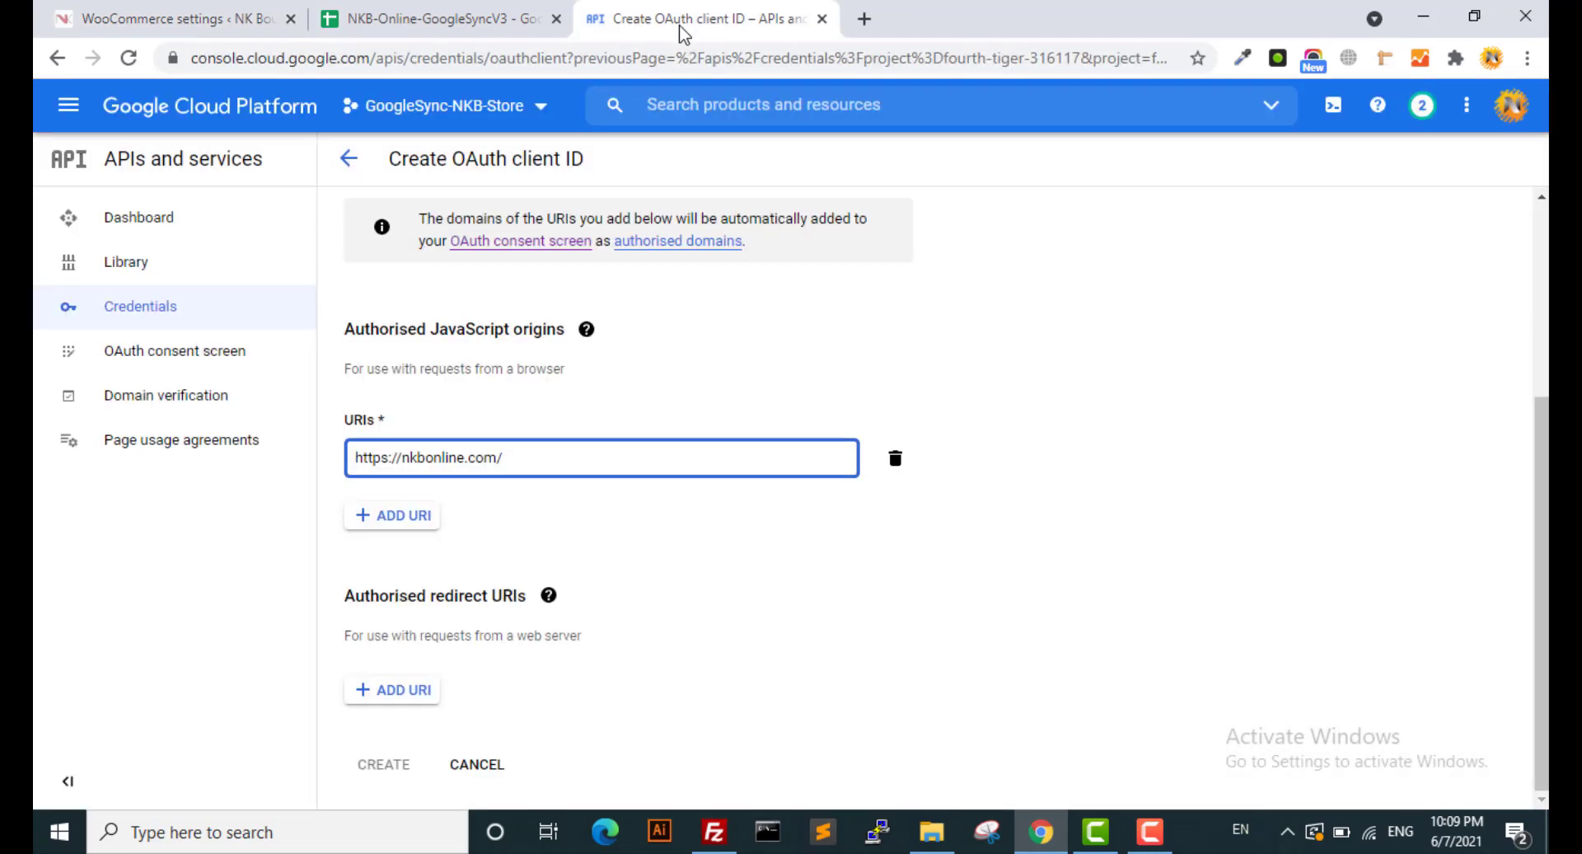
triple_click(605, 459)
key(ctrl+v)
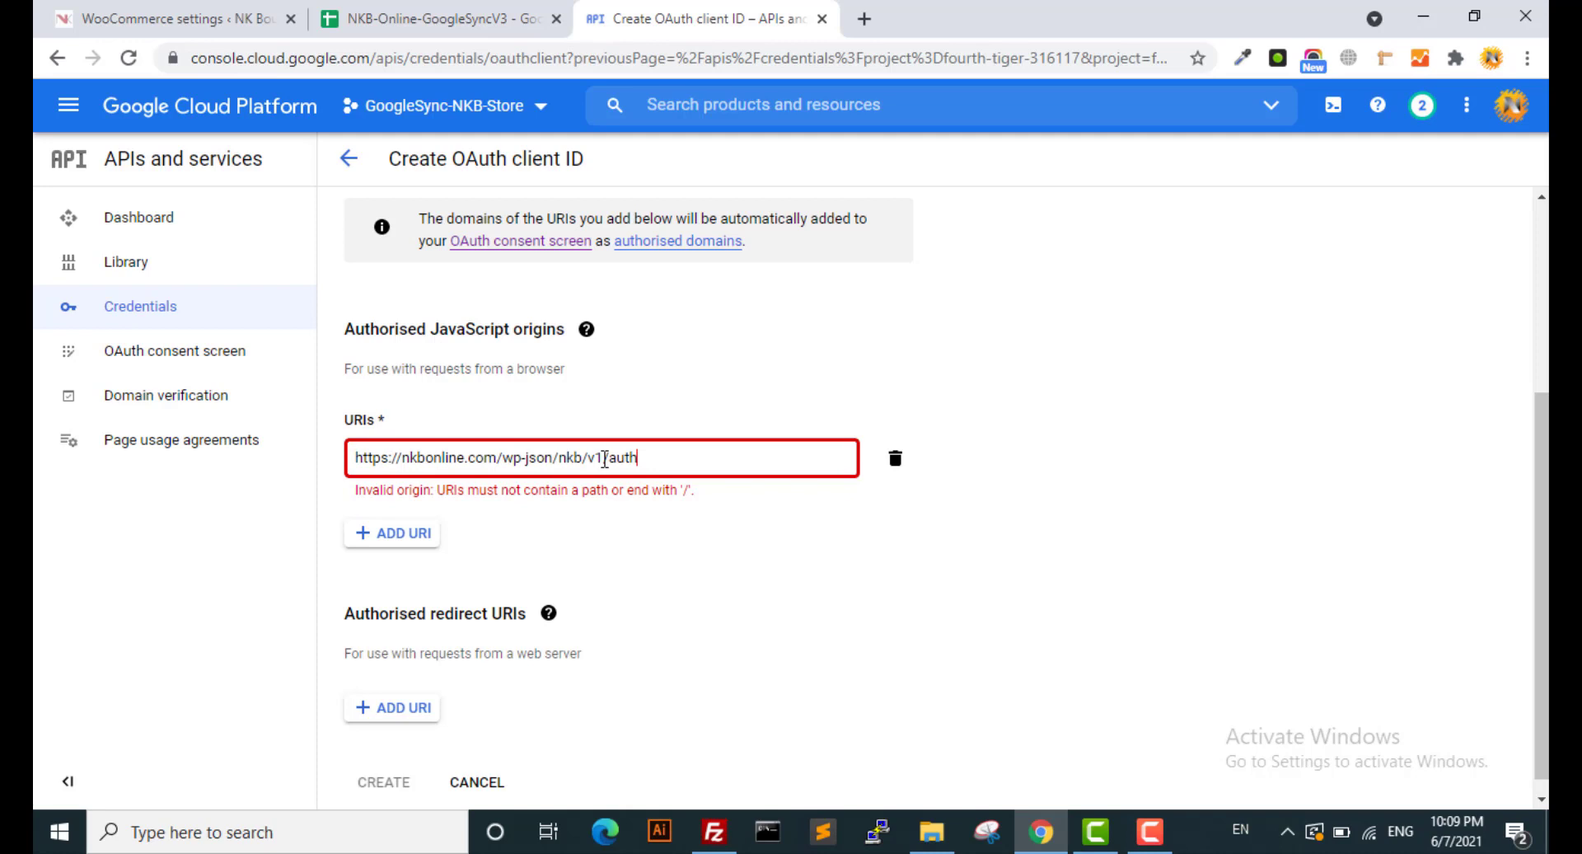
scroll(605, 459, up, 1)
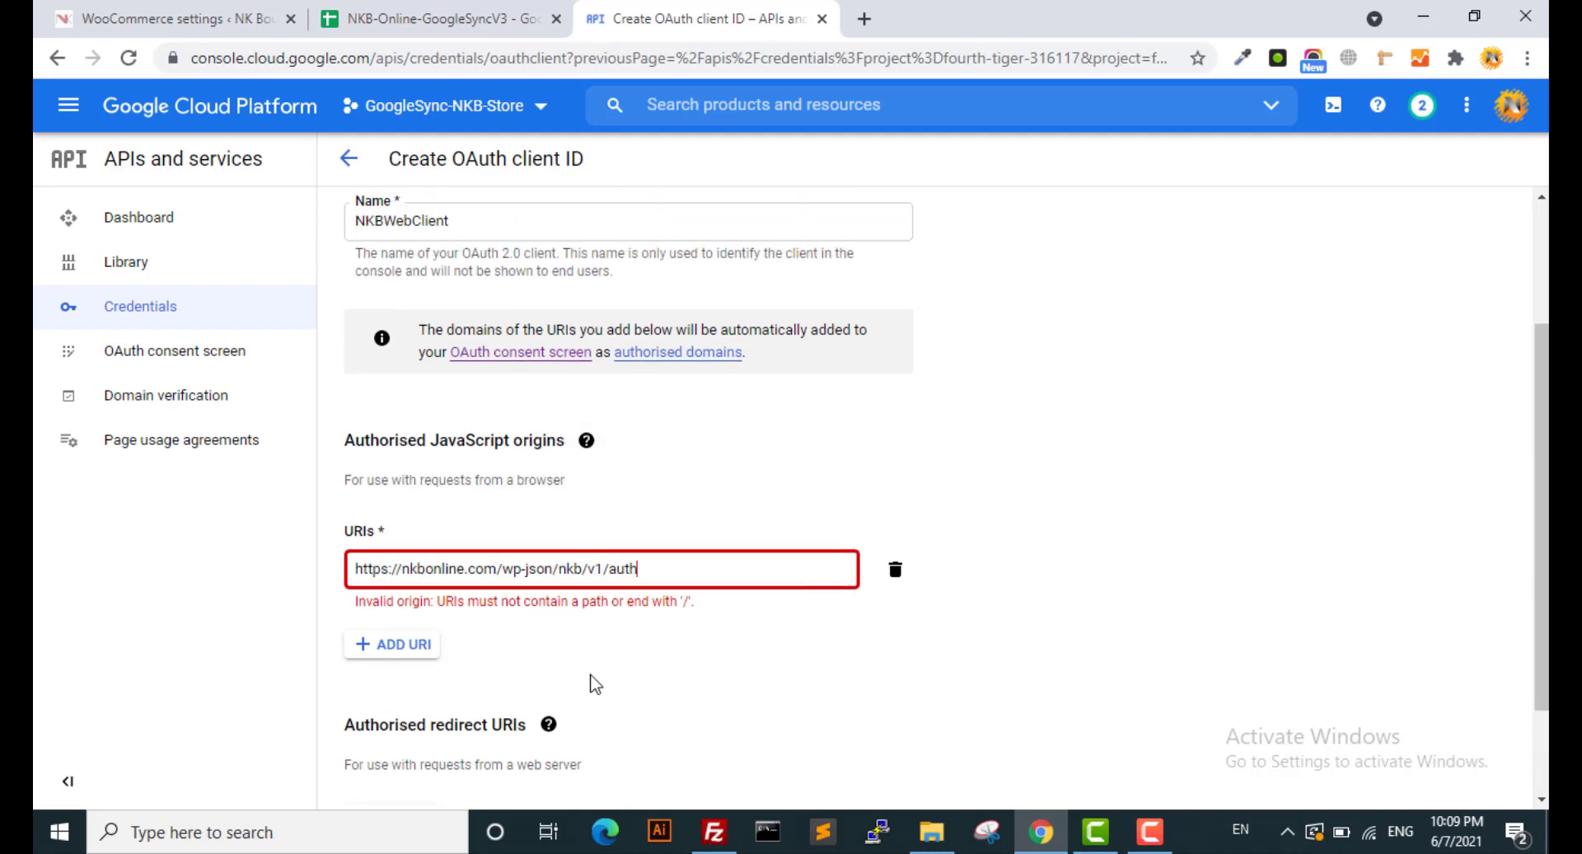
key(ctrl+z)
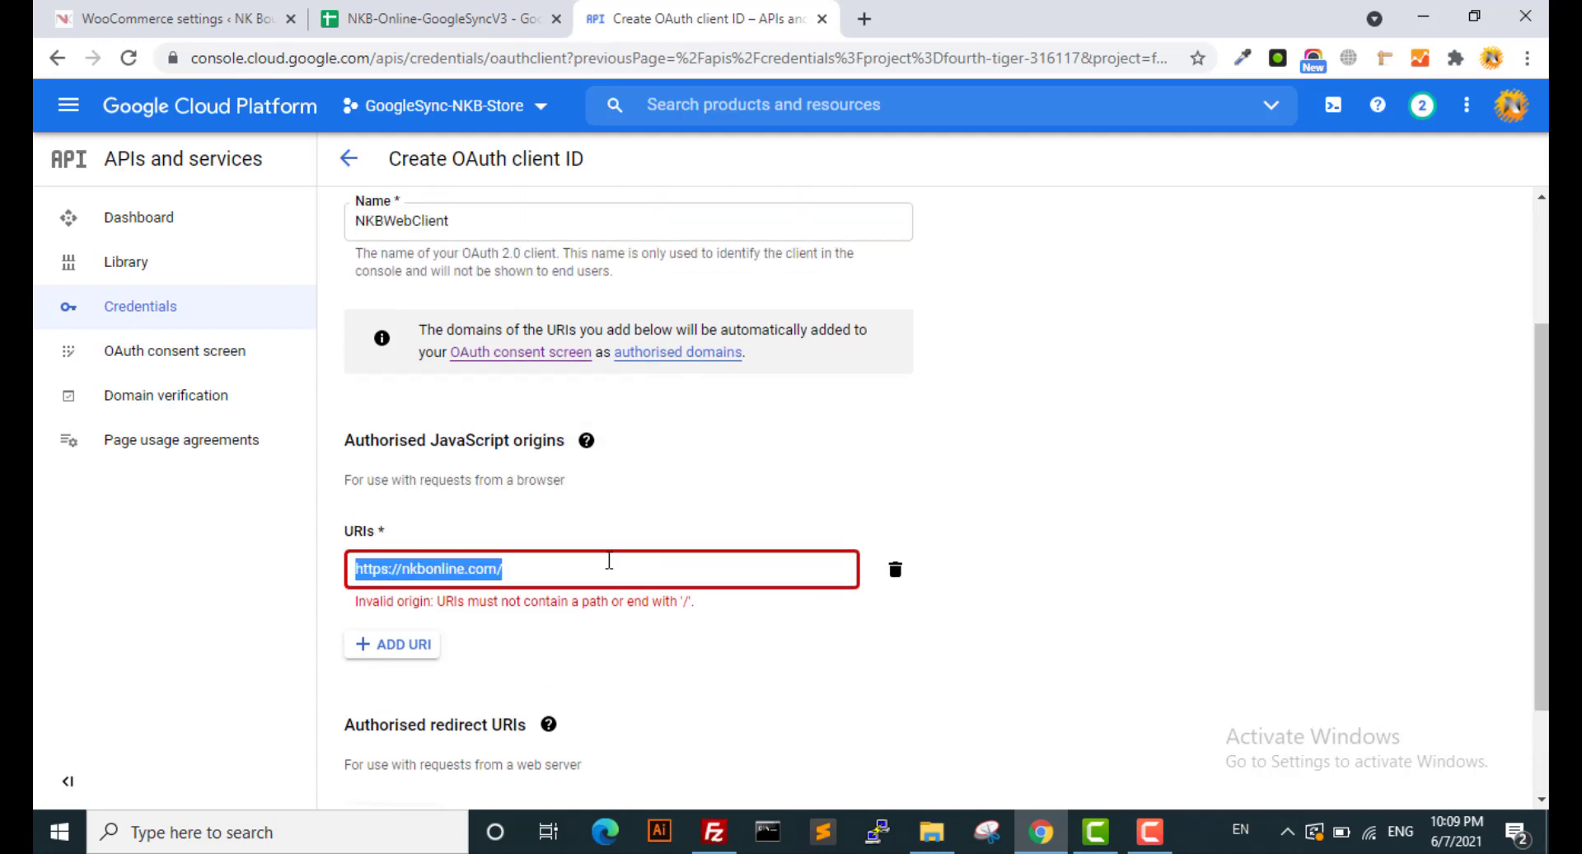
click(608, 560)
key(BackSpace)
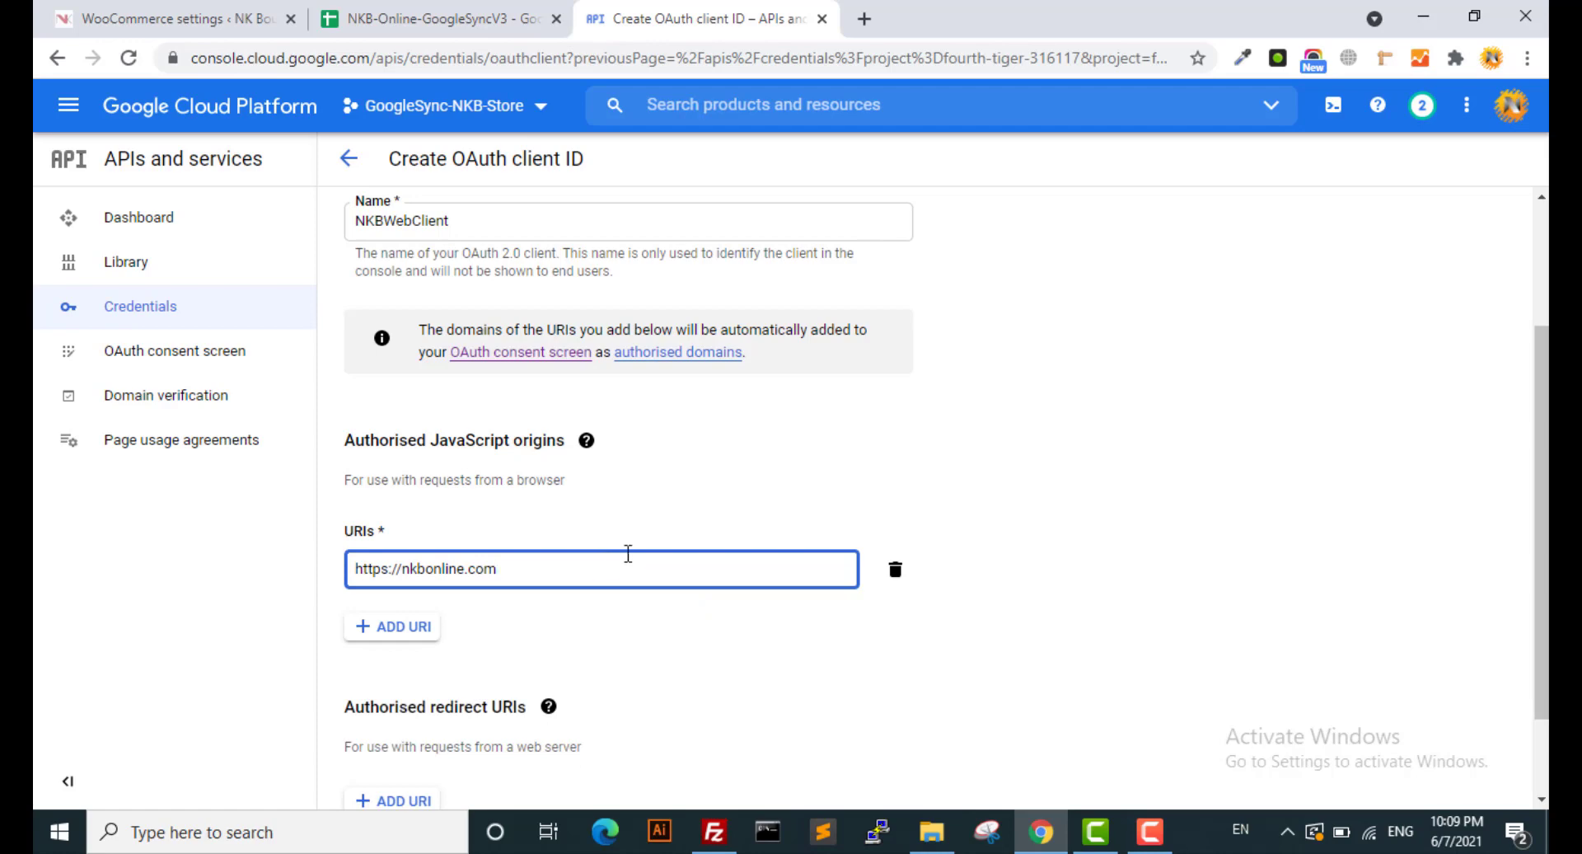
scroll(534, 506, down, 1)
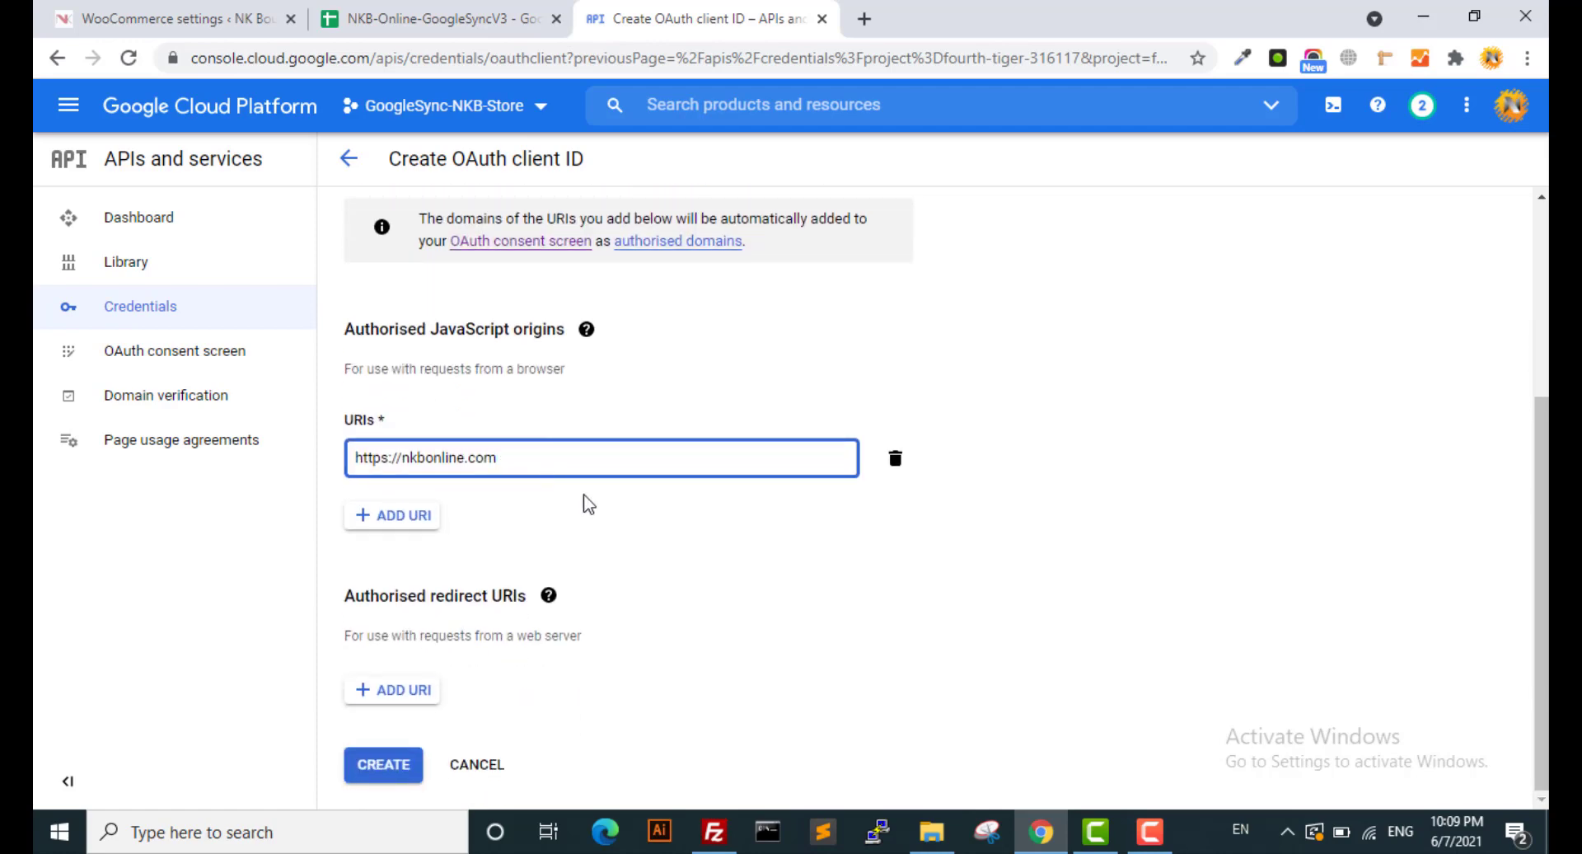
Add the full Google Sync Redirect URL as an authorised redirect URI
click(422, 690)
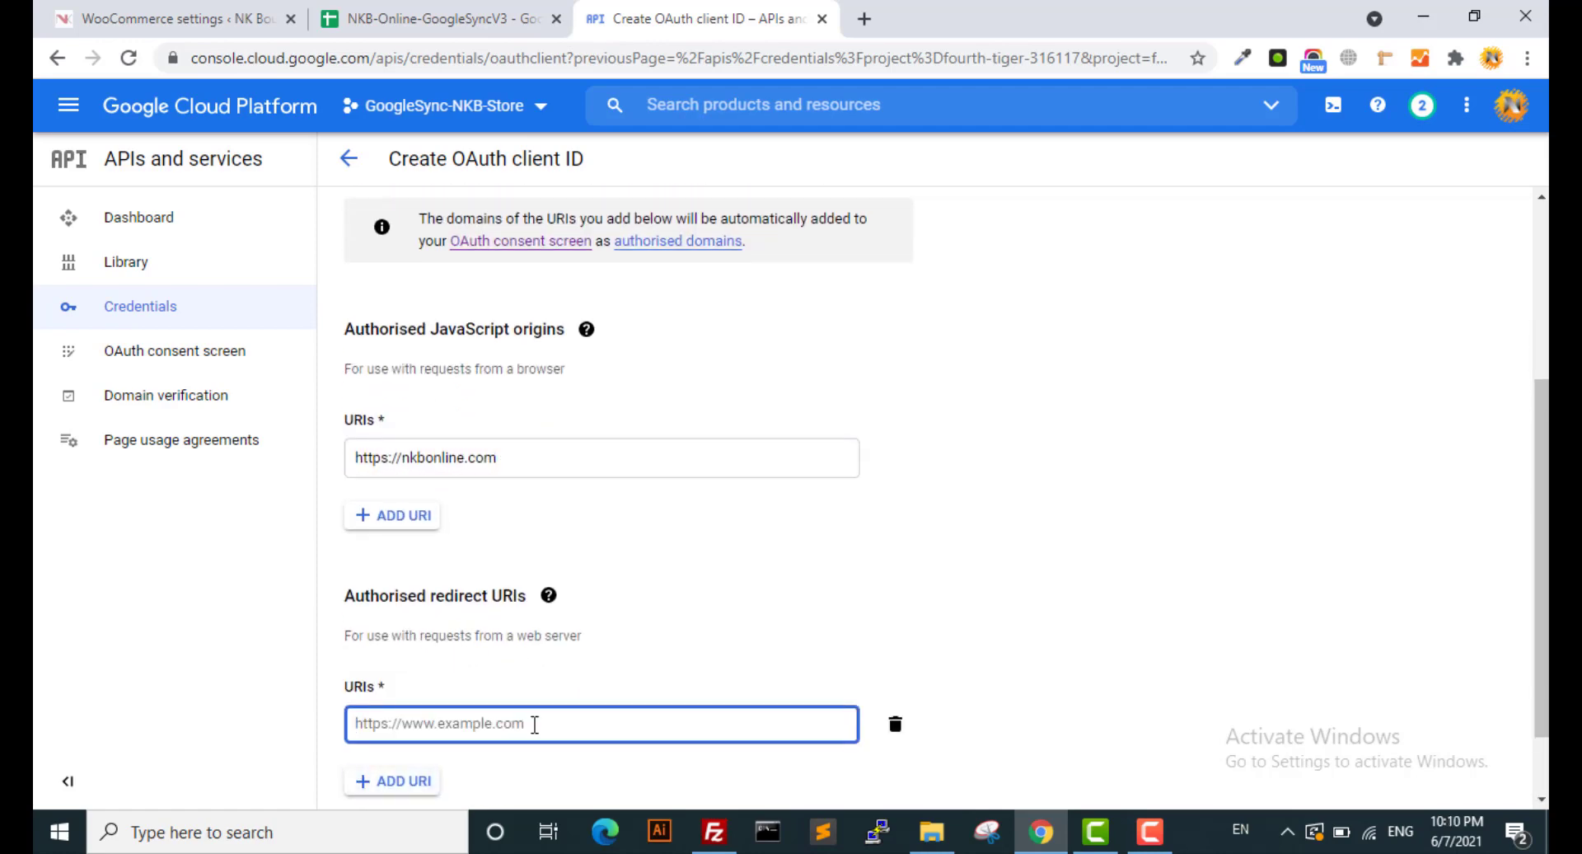
text(https://nkbonline.com/wp-json/nkb/v1/auth)
scroll(536, 577, down, 1)
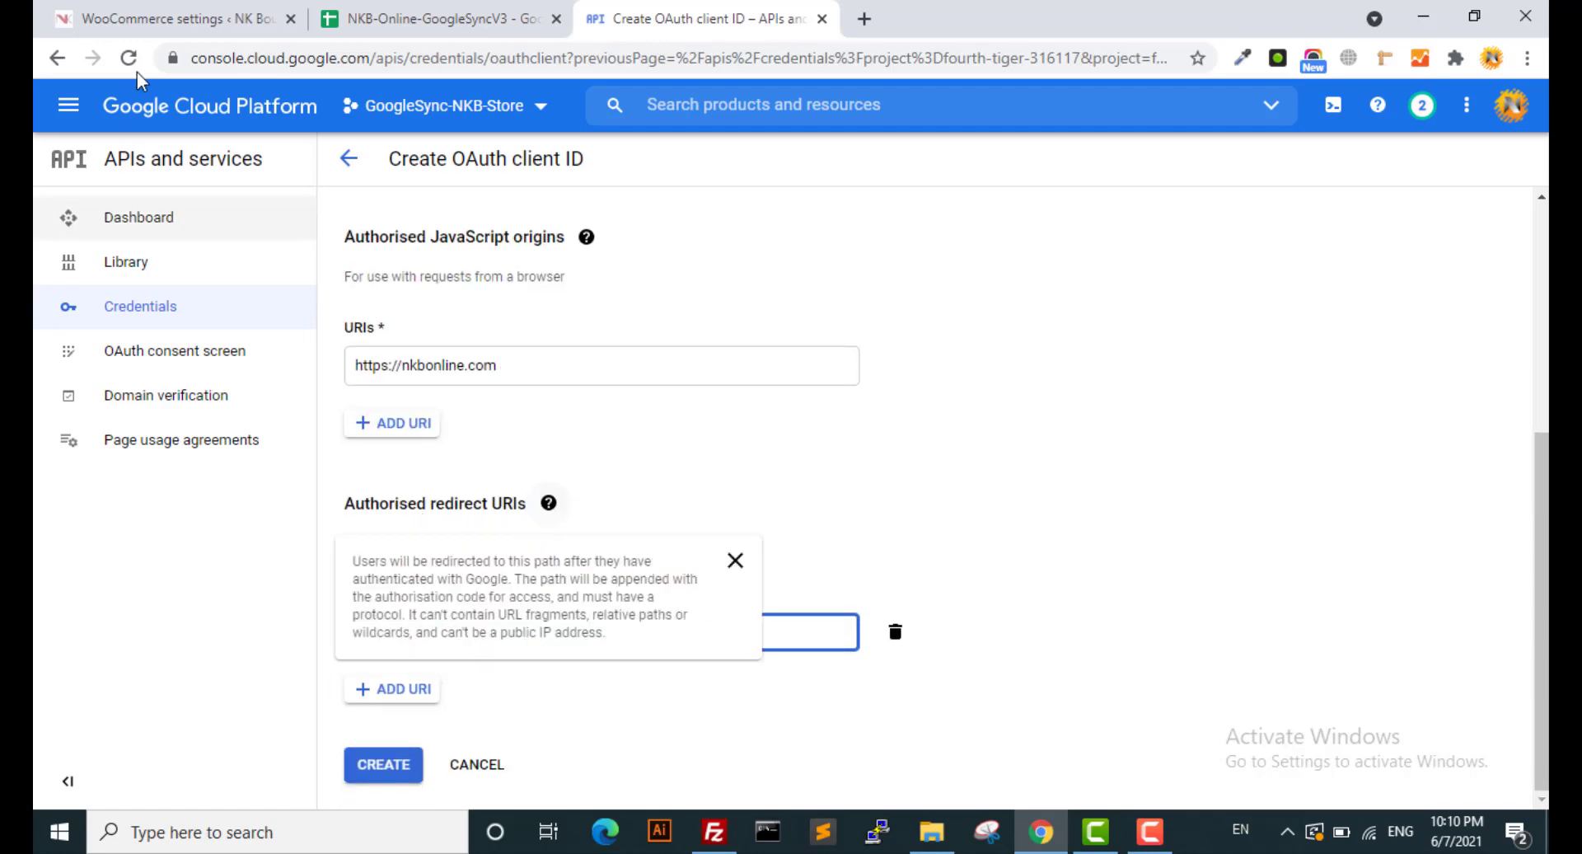
click(173, 18)
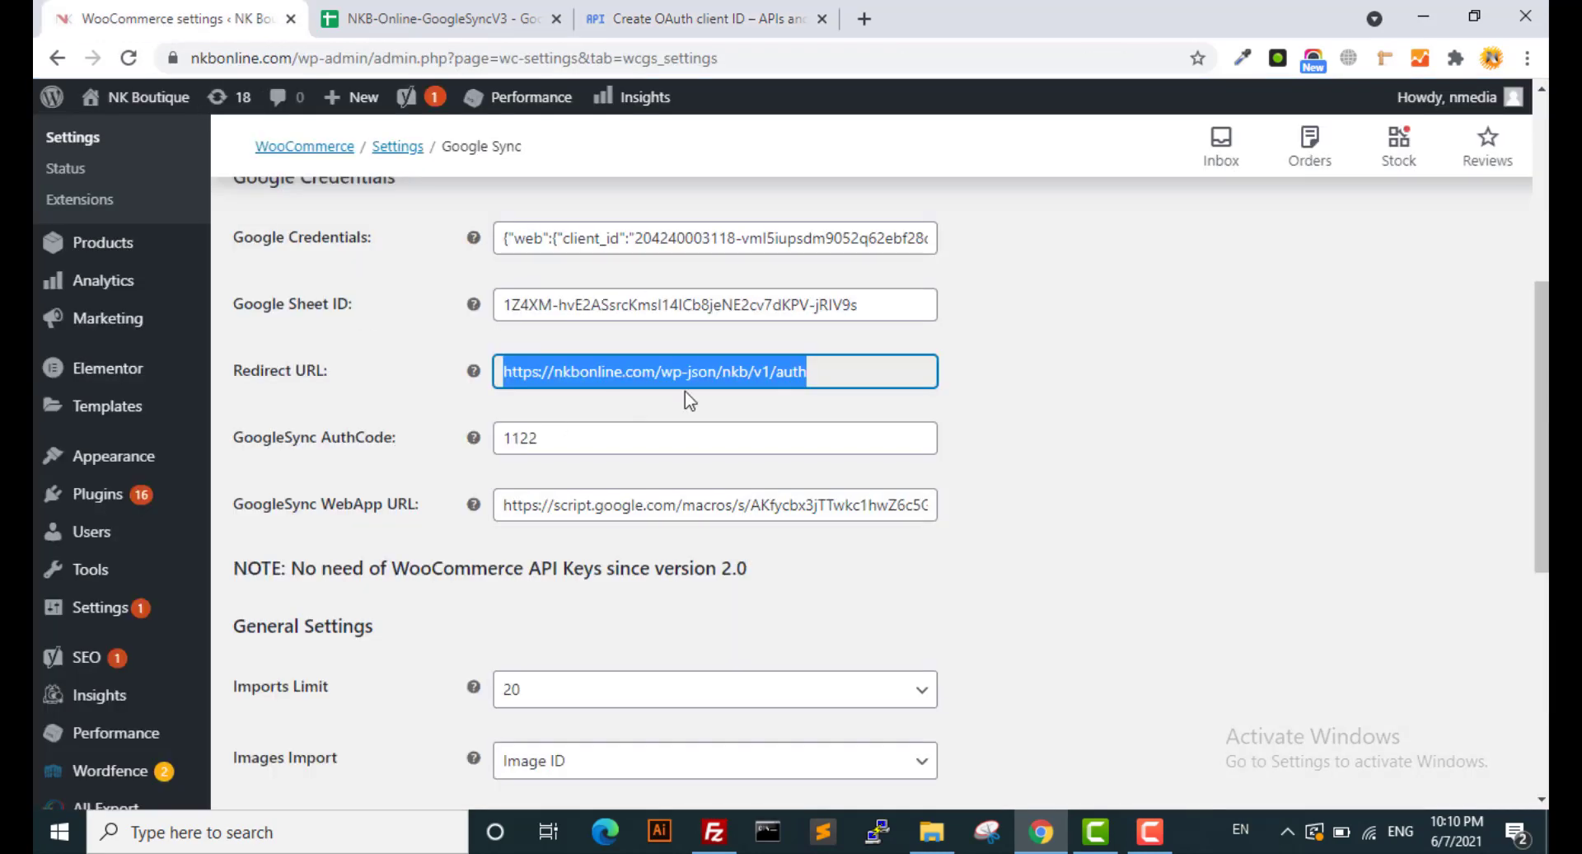
click(659, 18)
Create NKBWebClient and save its client secret JSON to Downloads, then open it
click(392, 765)
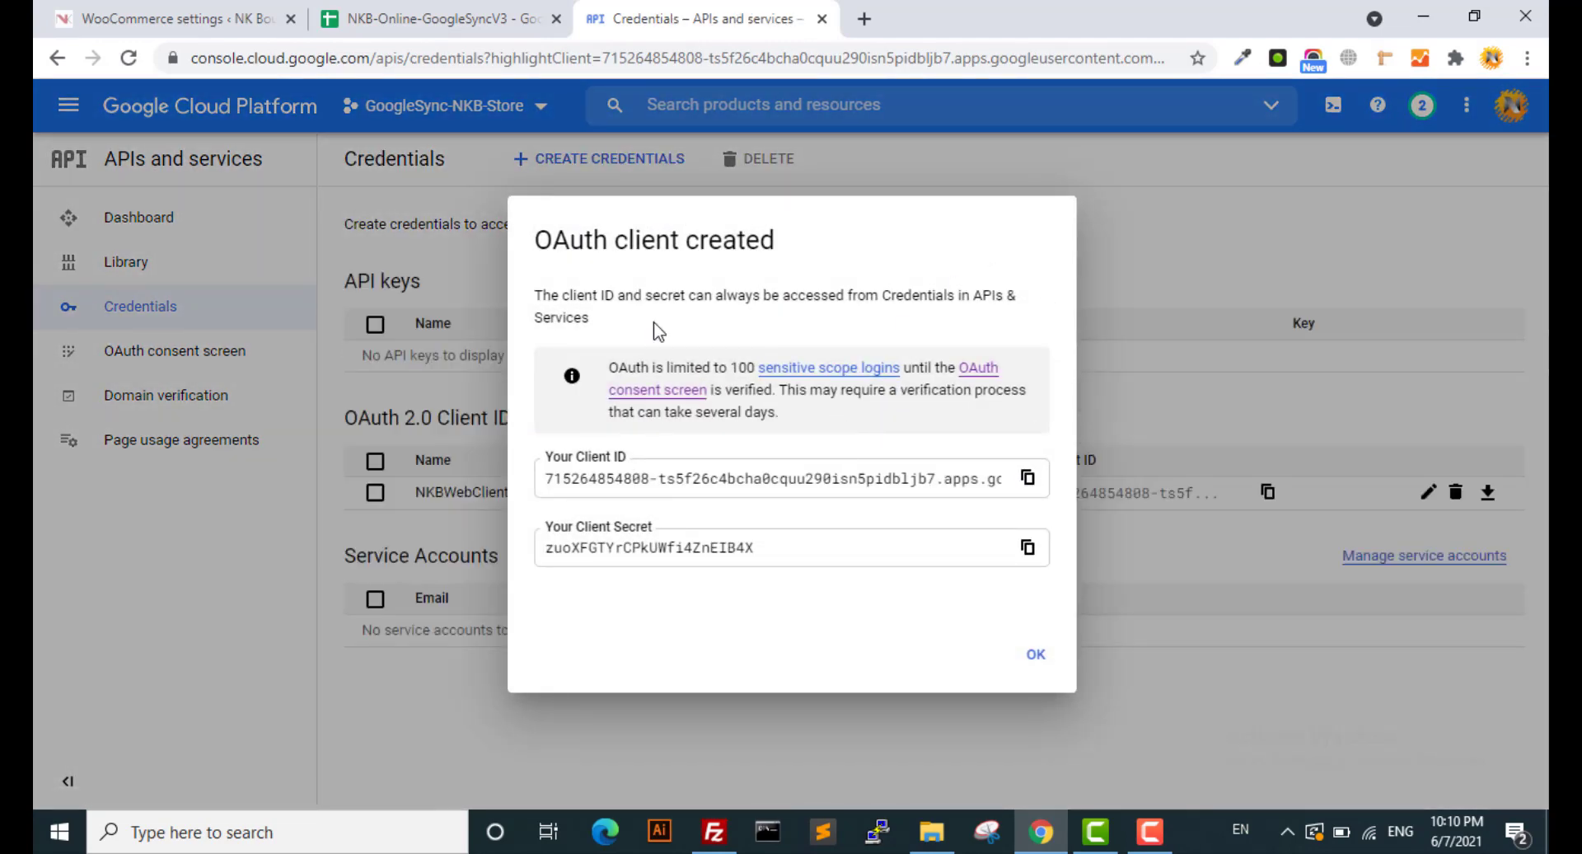
click(1031, 657)
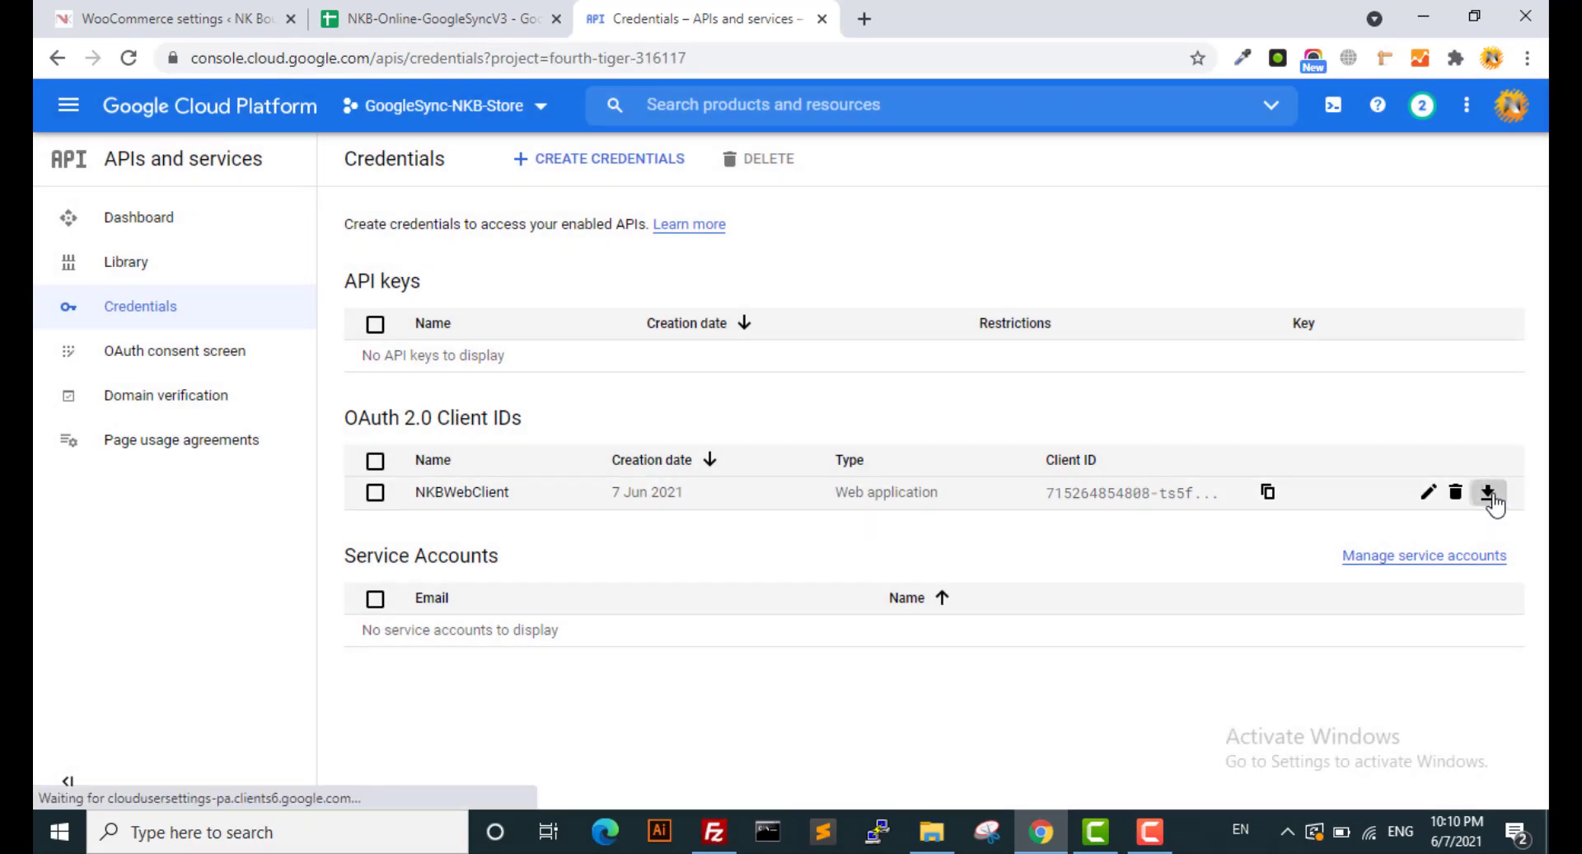
click(1488, 493)
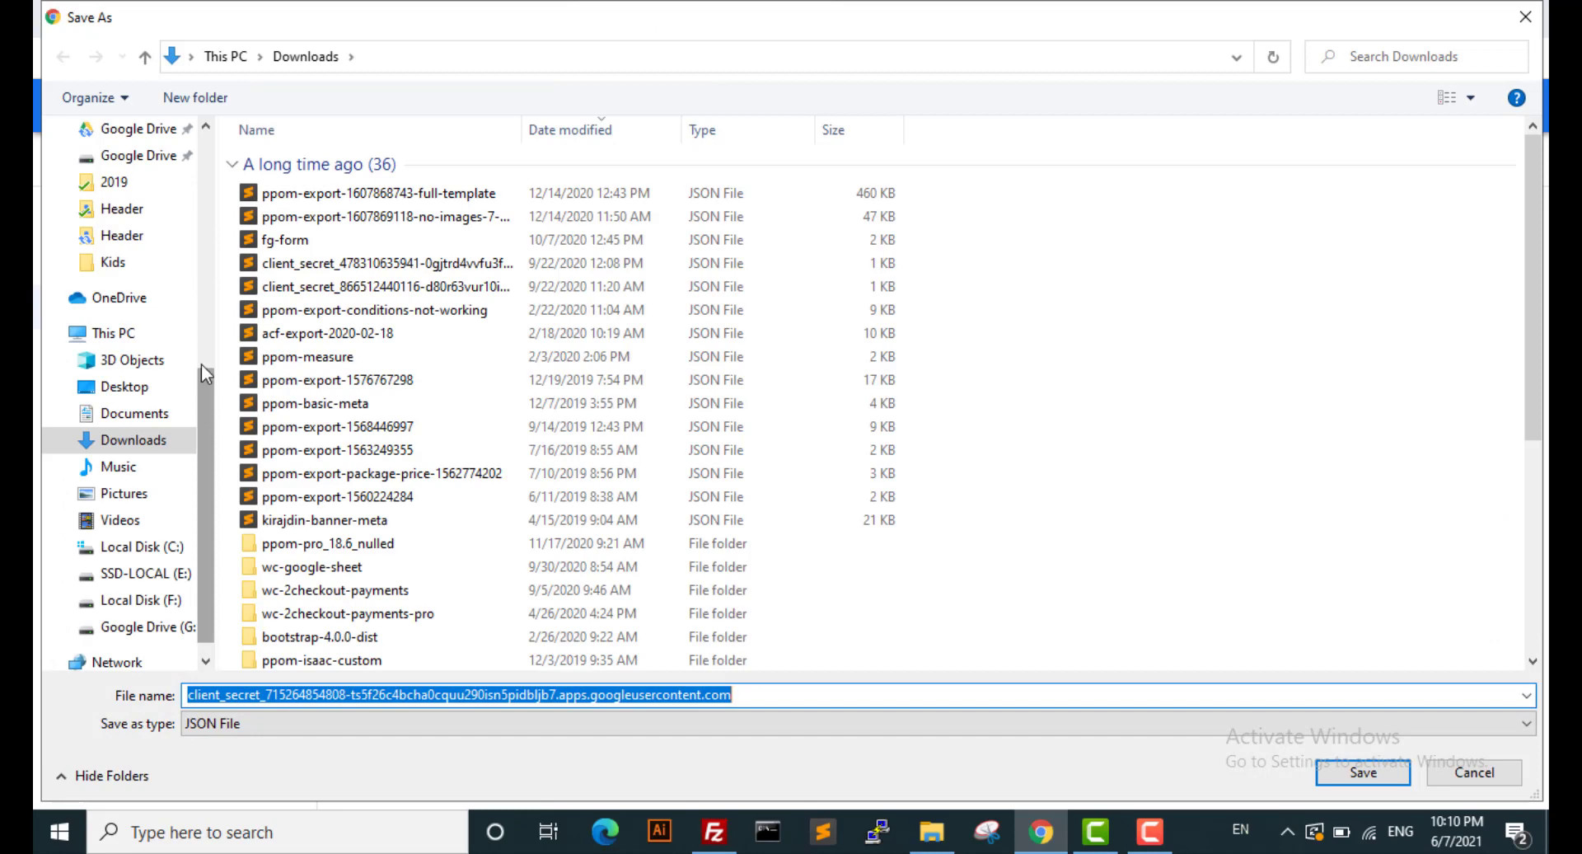
click(1359, 763)
click(201, 766)
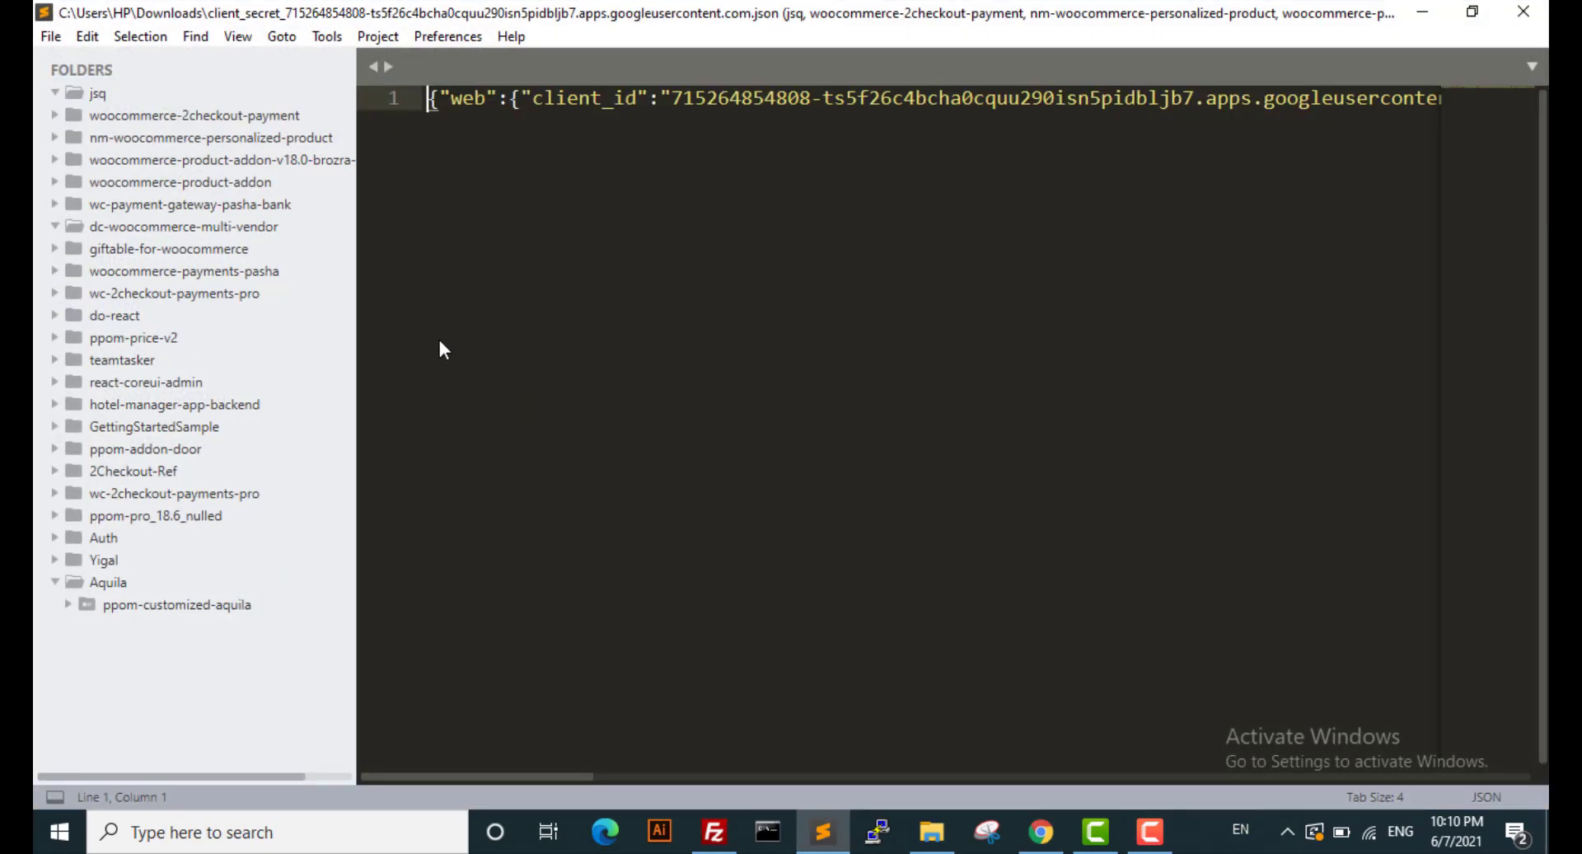
Select and copy the entire client secret JSON text in Sublime Text
key(ctrl+a)
key(Escape)
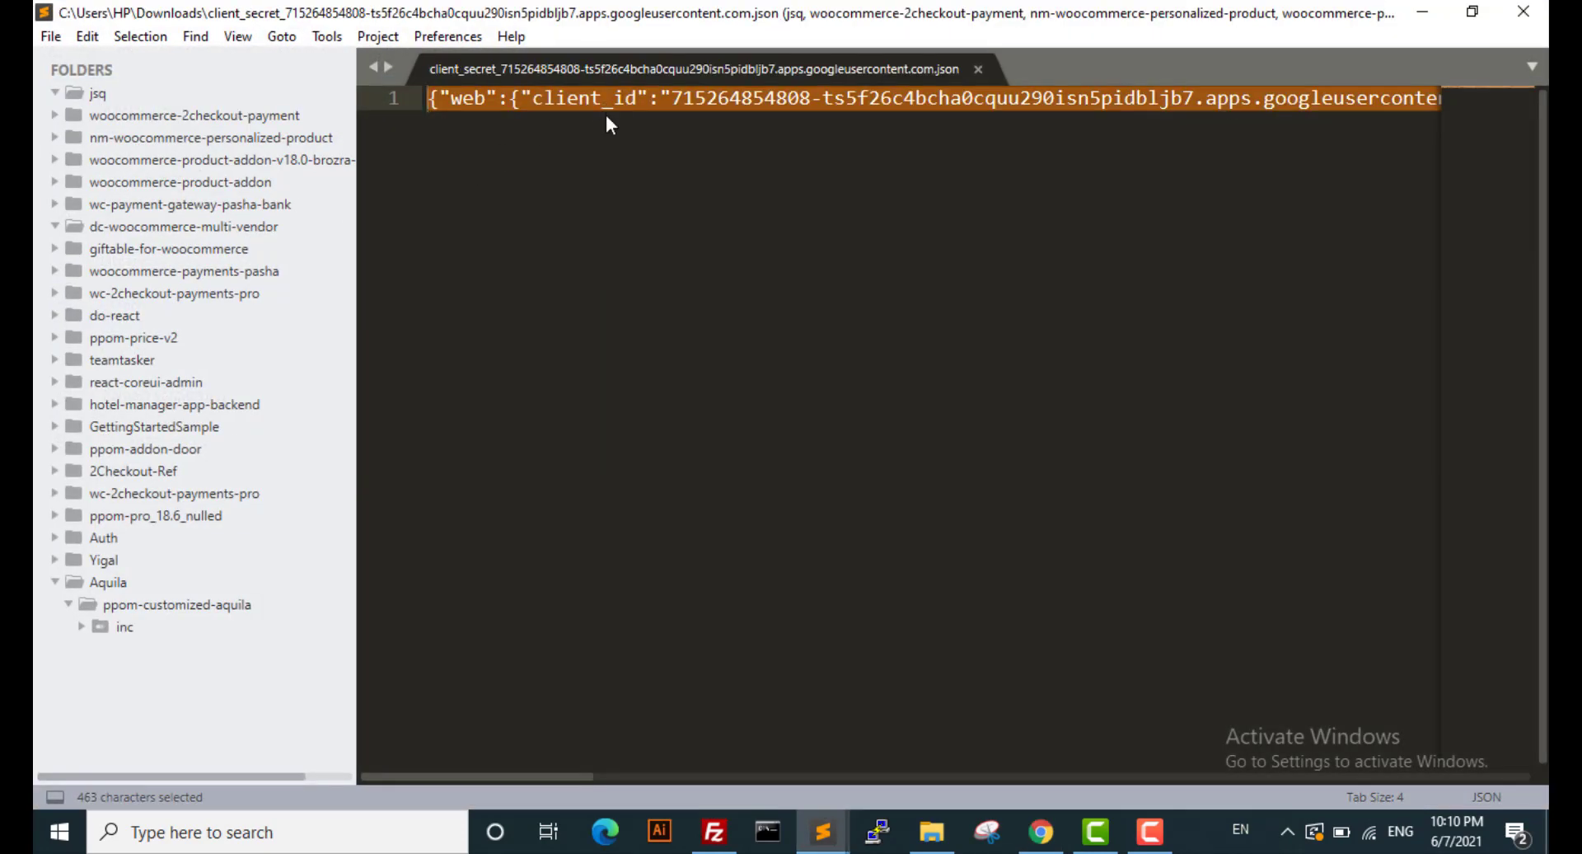
key(ctrl+c)
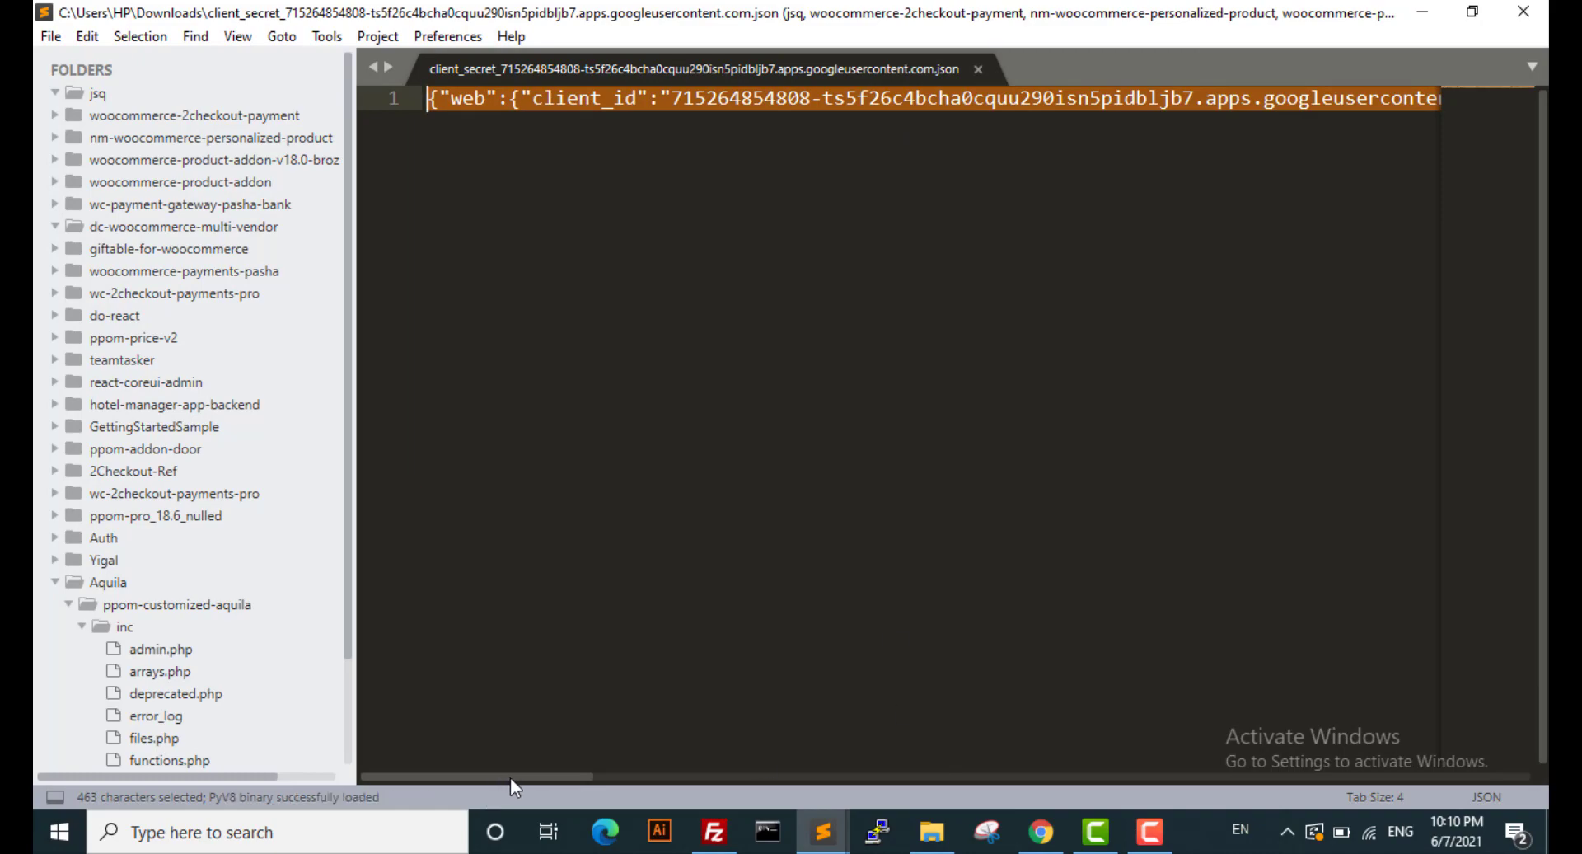
drag(511, 778, 880, 778)
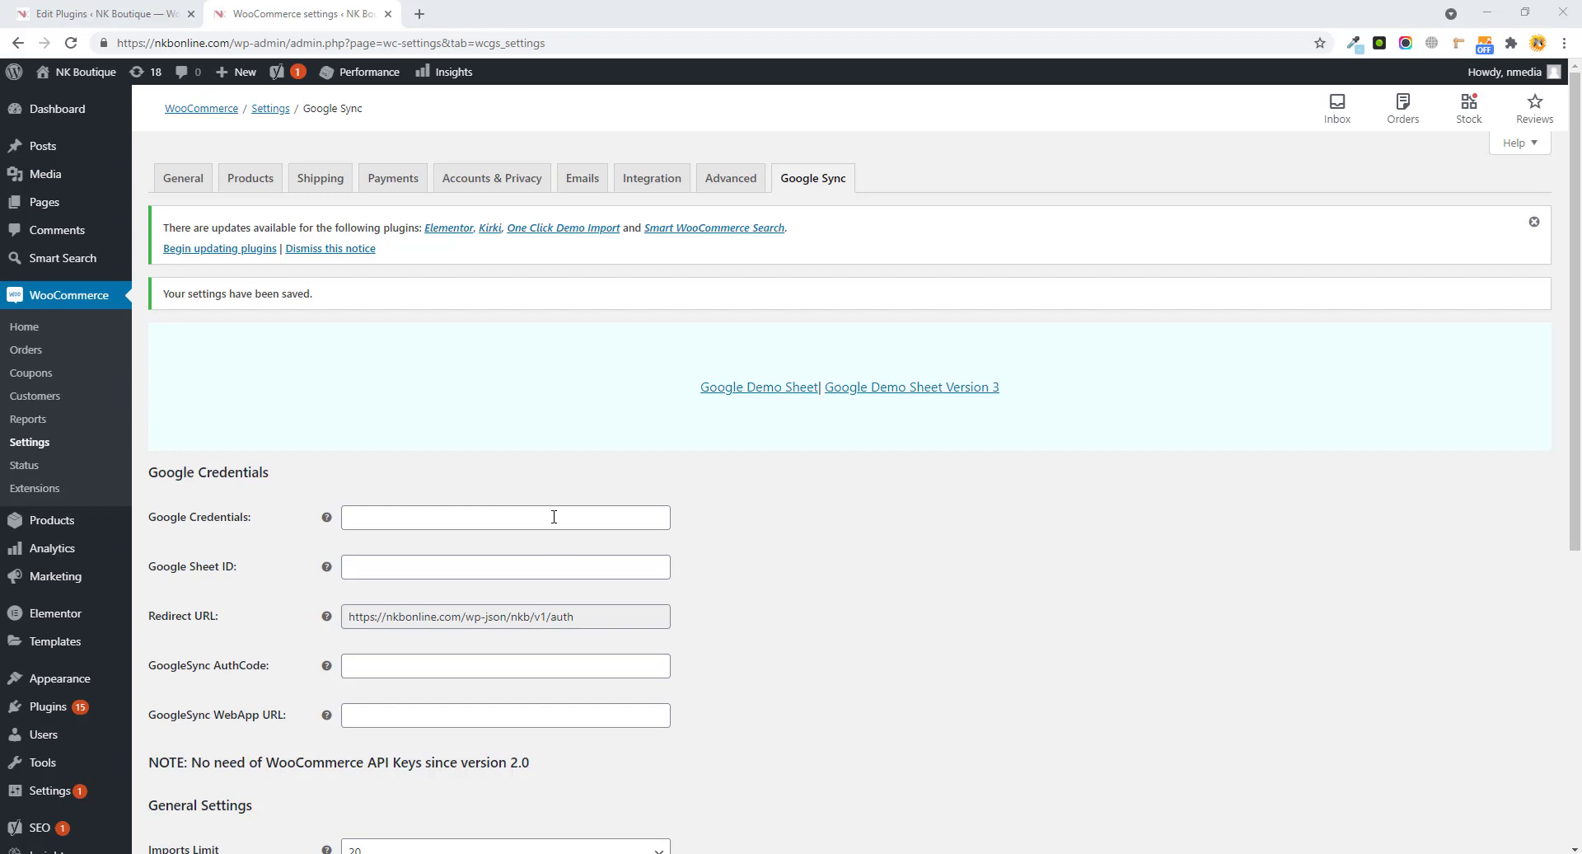
Paste the client JSON into Google Credentials and open the Google Demo Sheet Version 3
click(554, 517)
key(ctrl+v)
drag(1578, 449, 1578, 479)
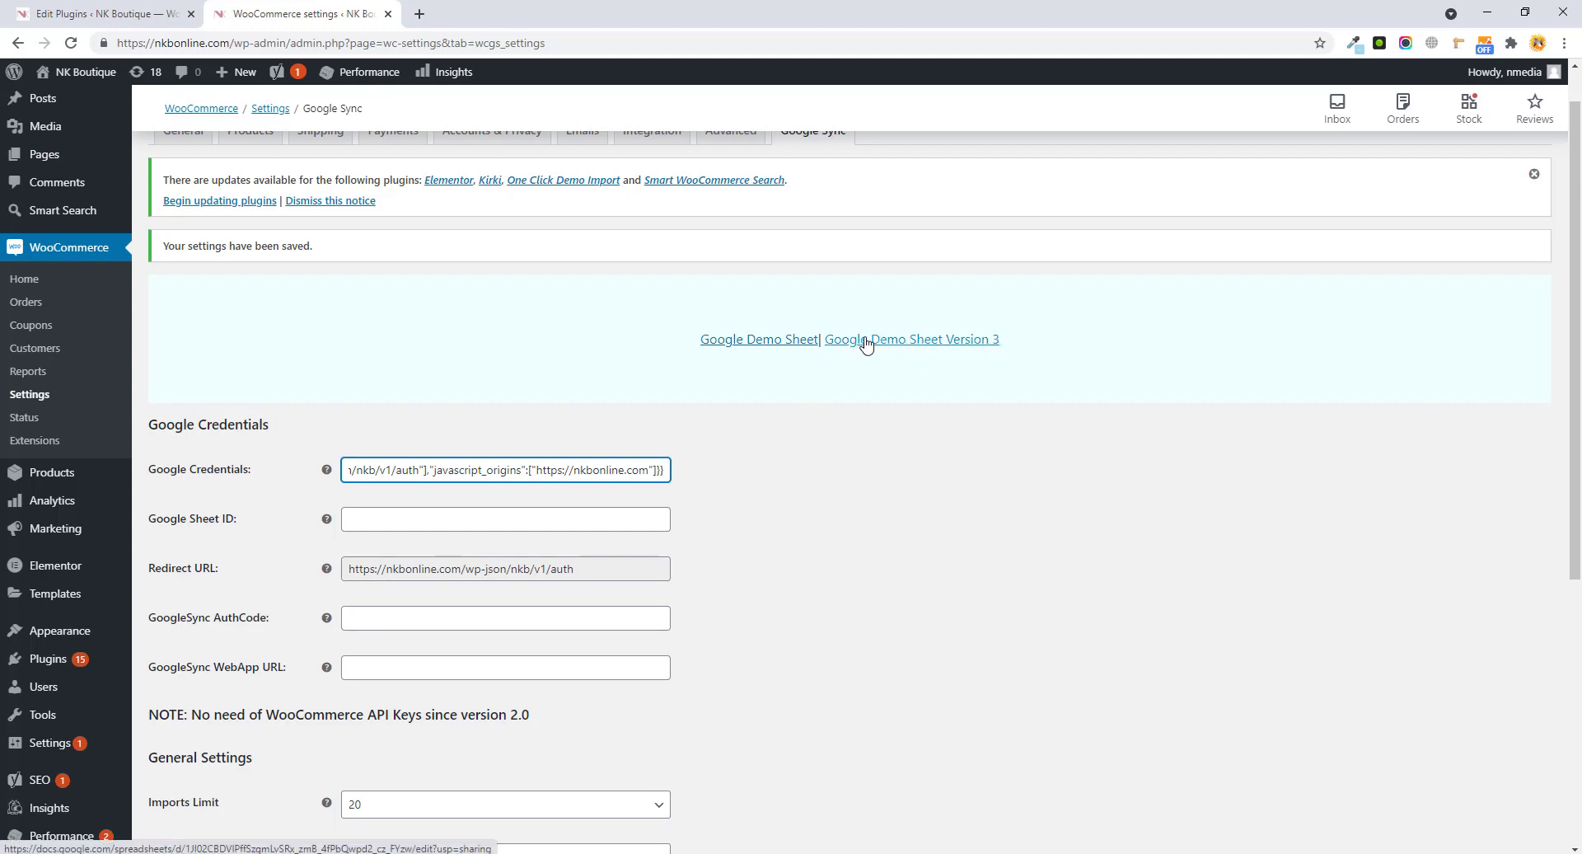
click(918, 348)
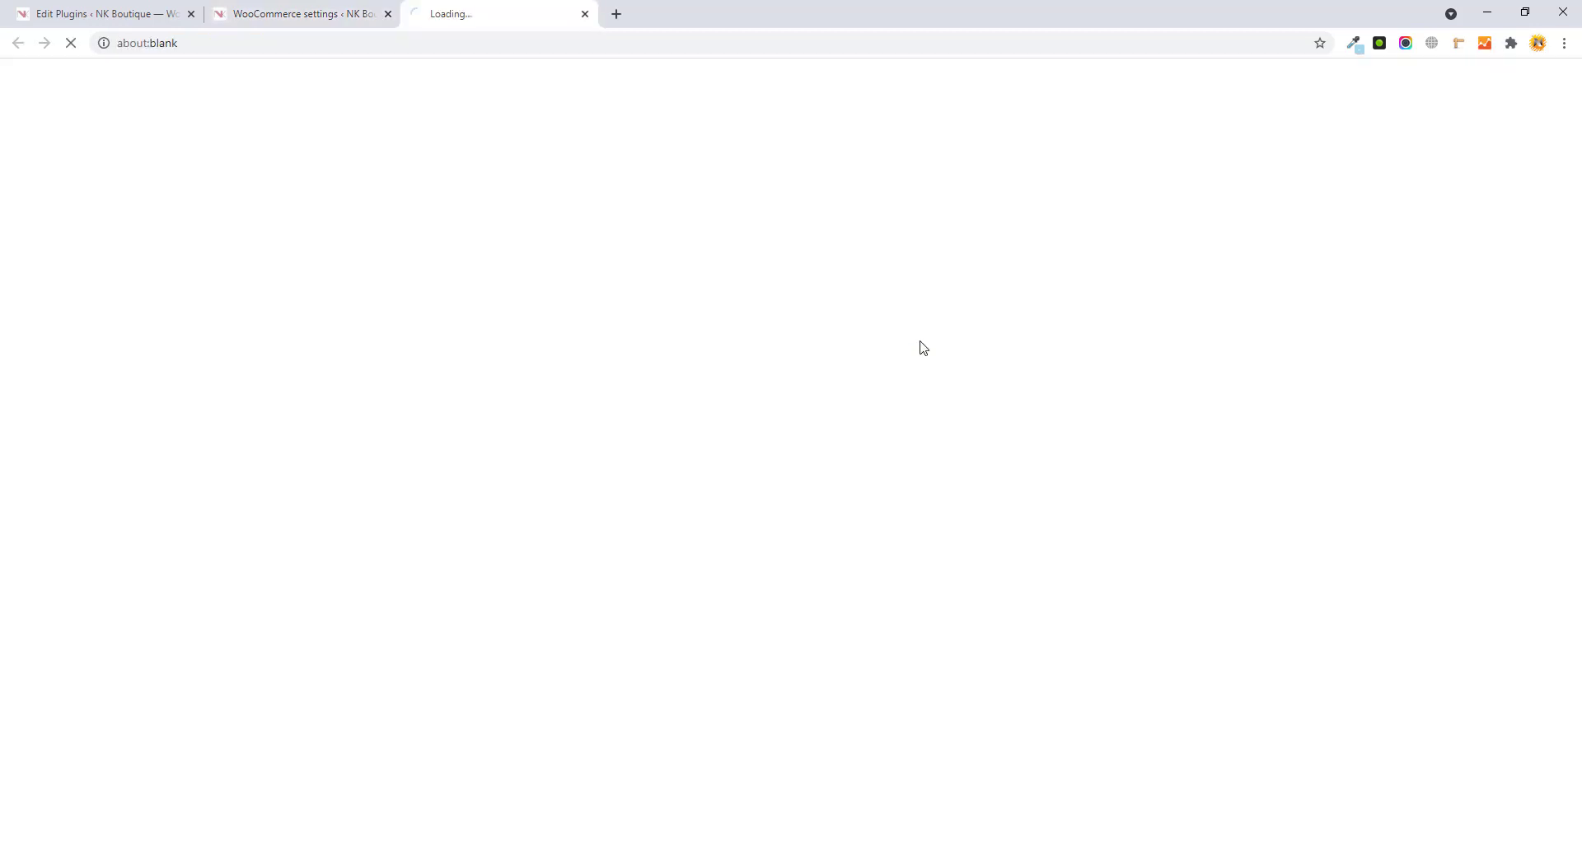
click(334, 21)
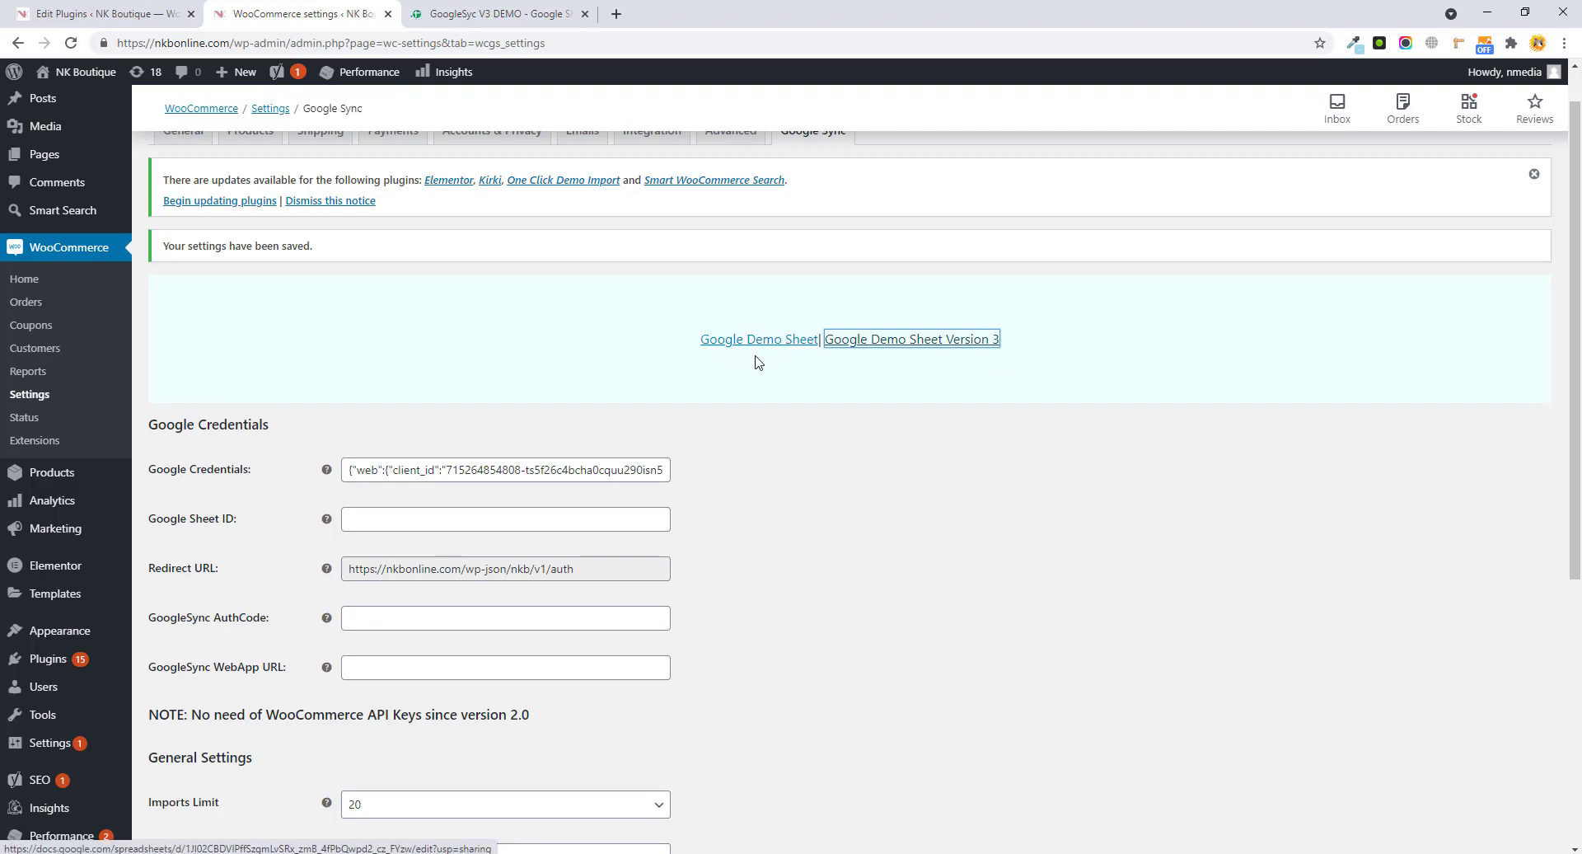
Make a copy of the demo spreadsheet named NKBGoogleSyncV3
click(912, 338)
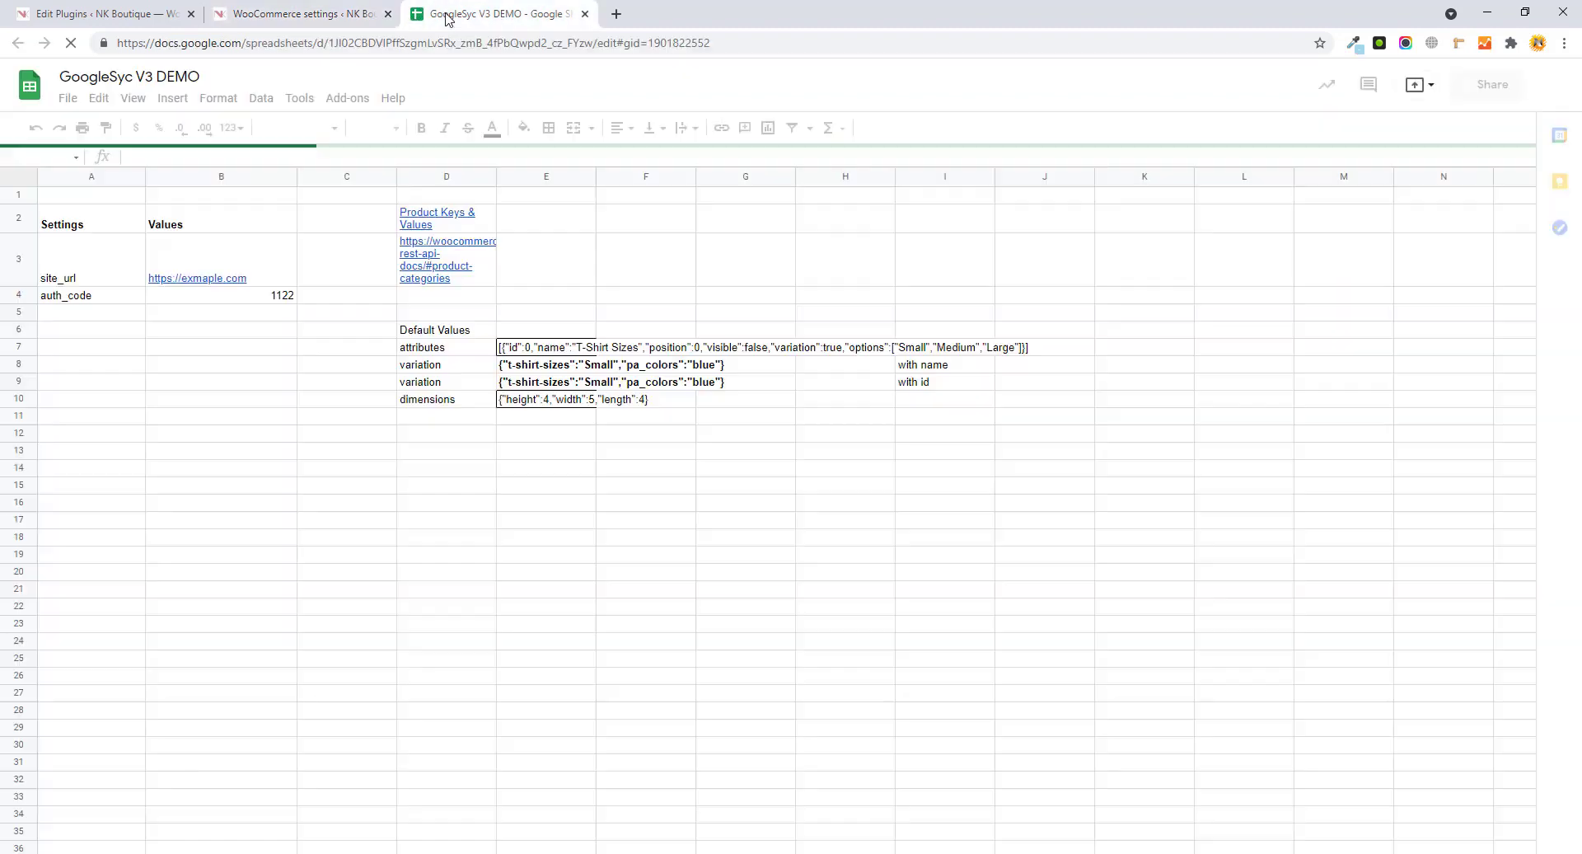
click(68, 98)
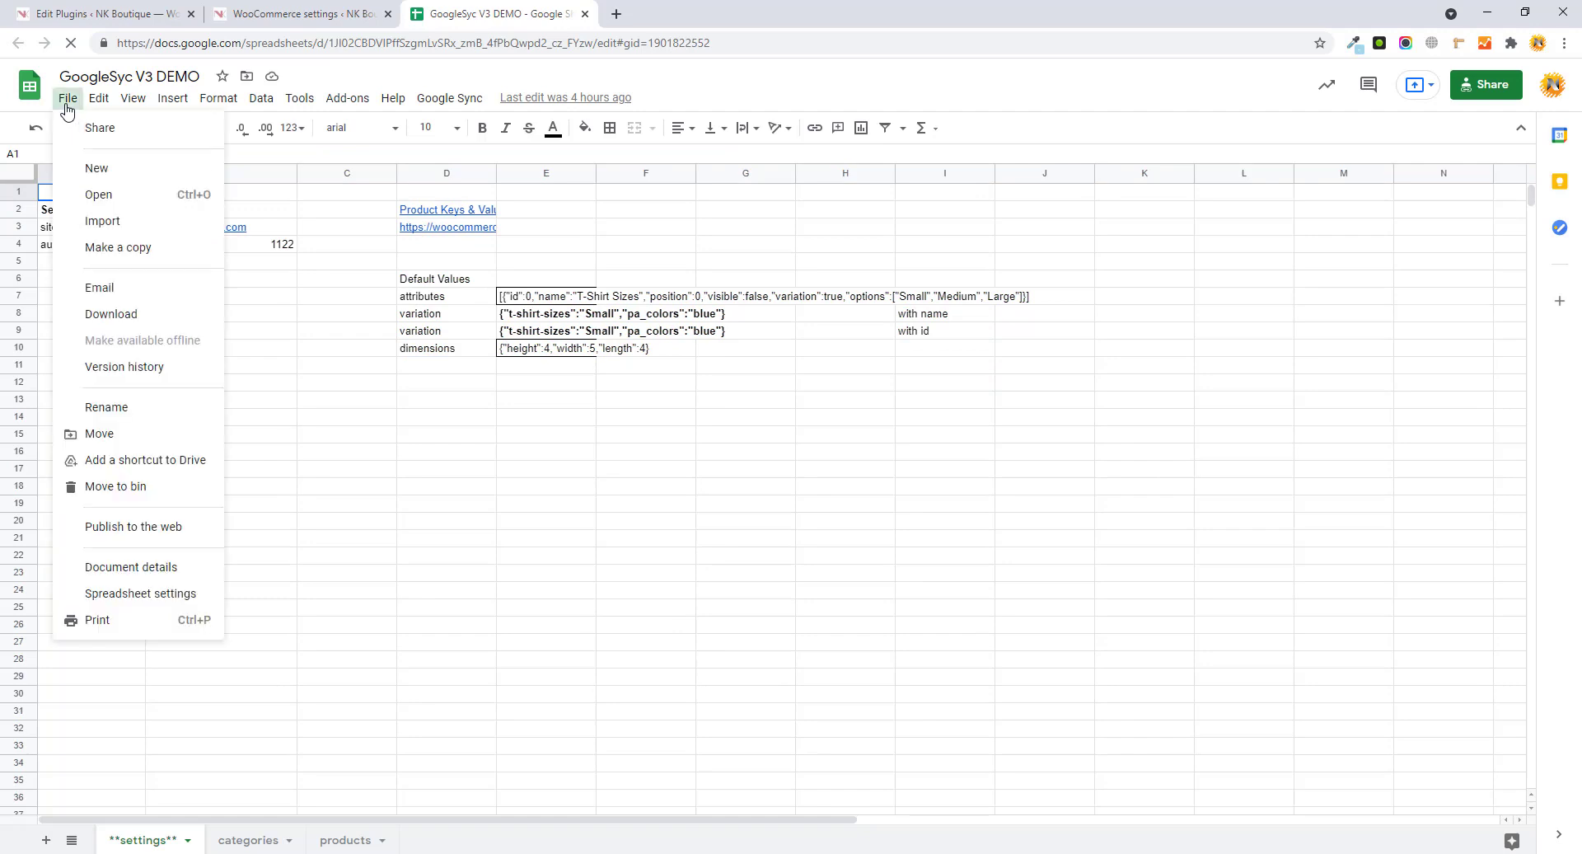
click(99, 244)
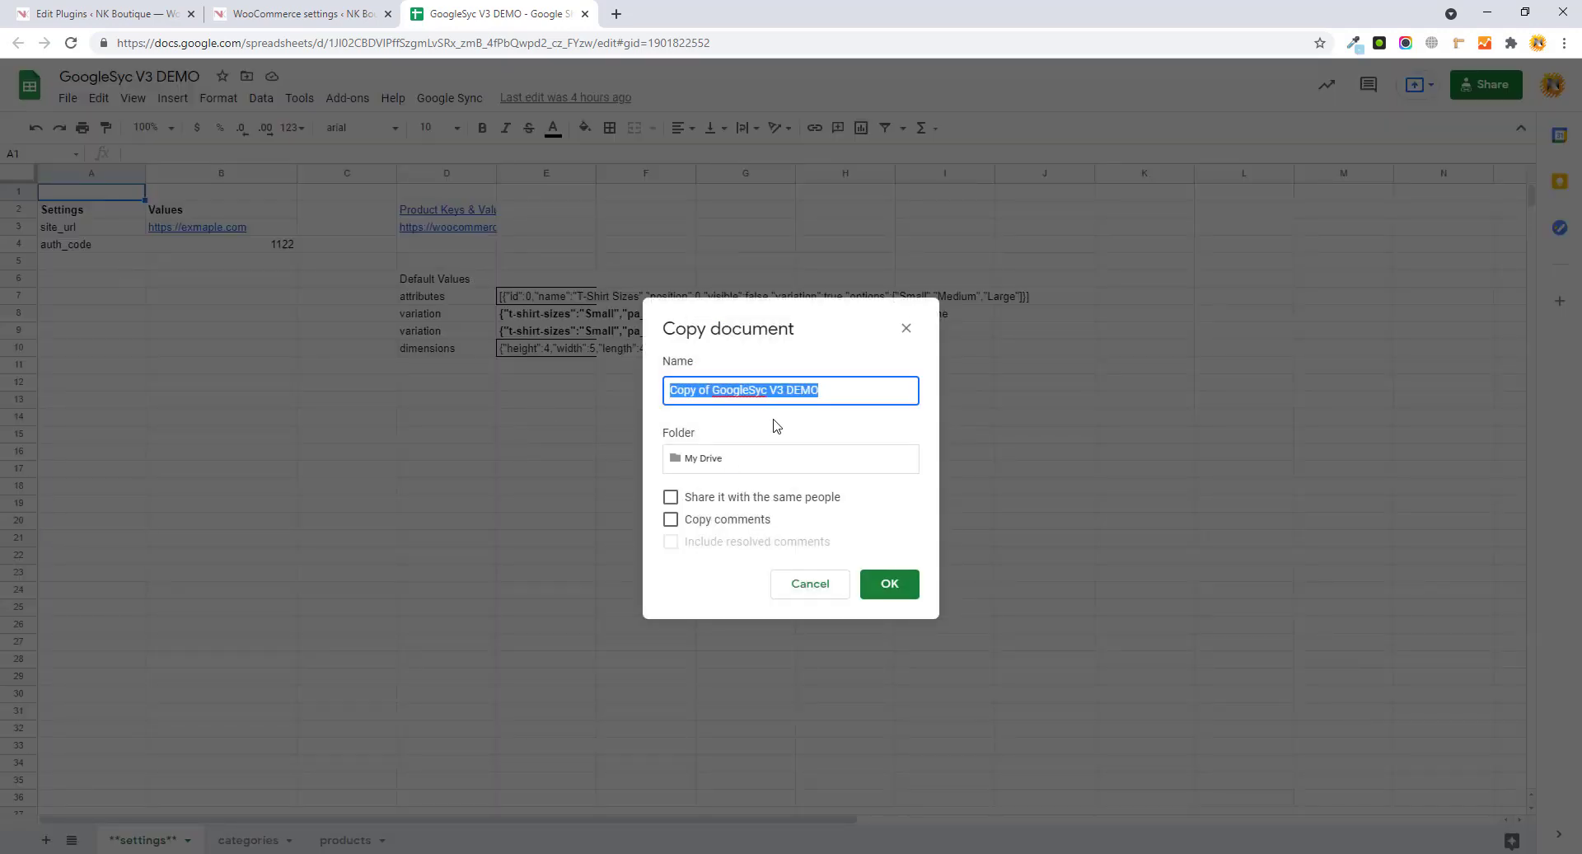
text(NKBGoogleSyncV3)
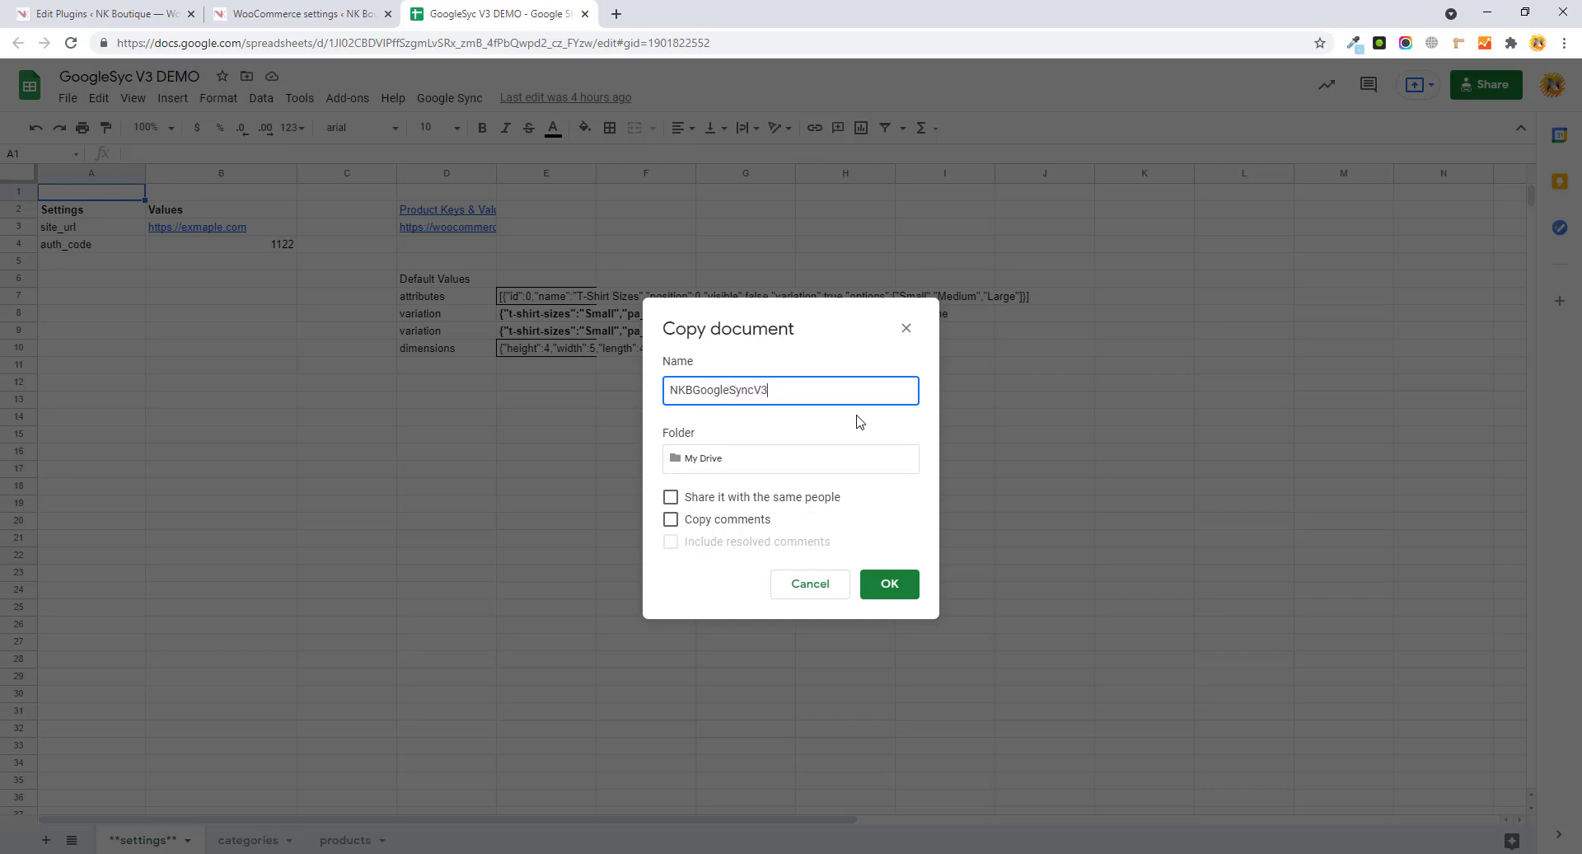
key(Return)
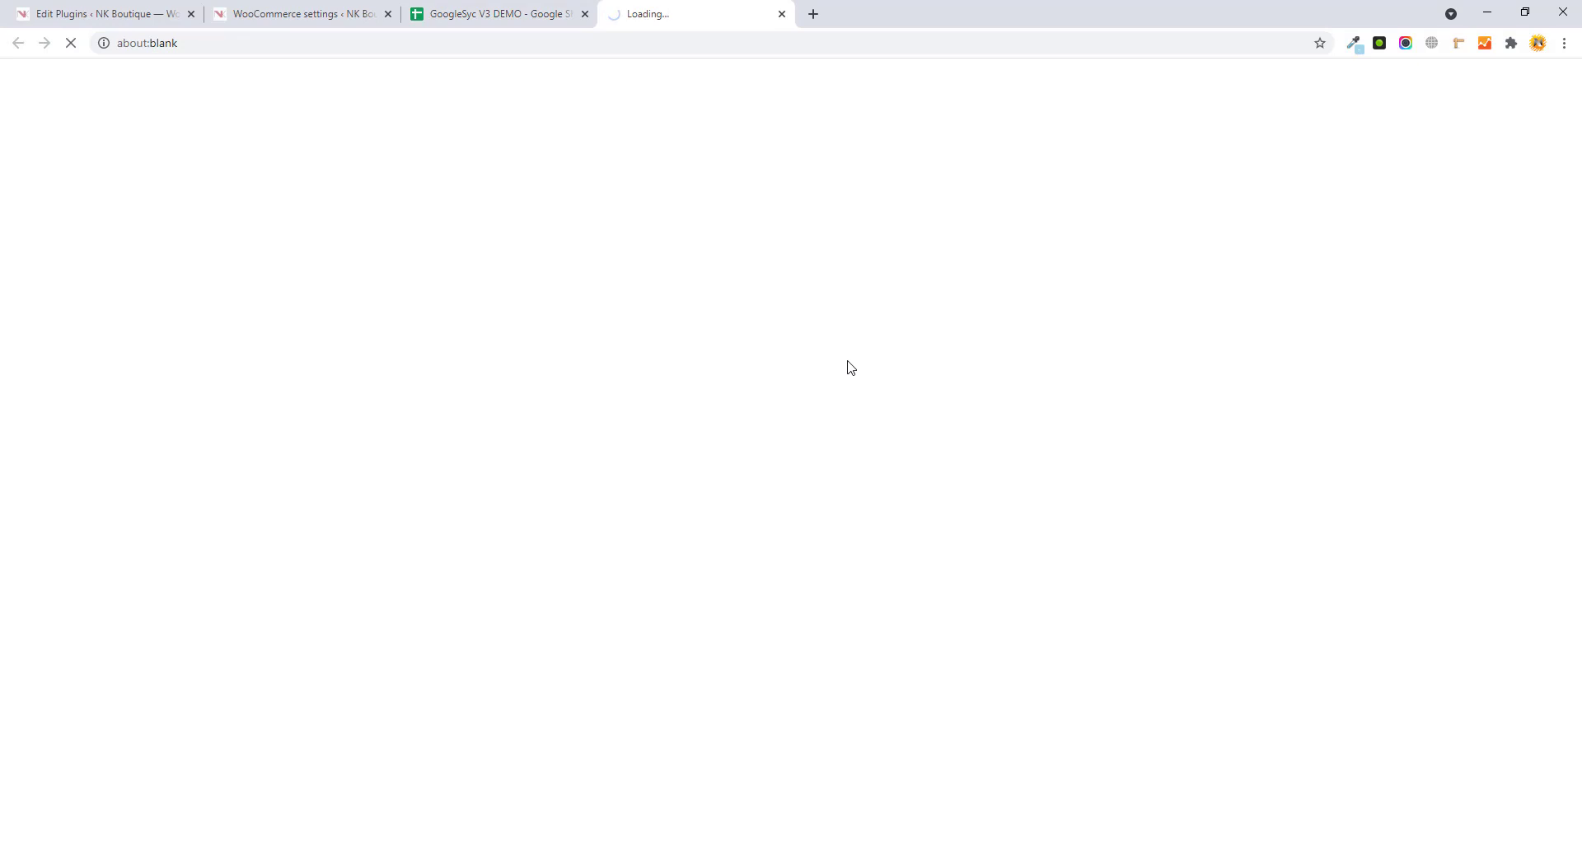
Close the original demo sheet and select the copy's document ID in the address bar
click(582, 22)
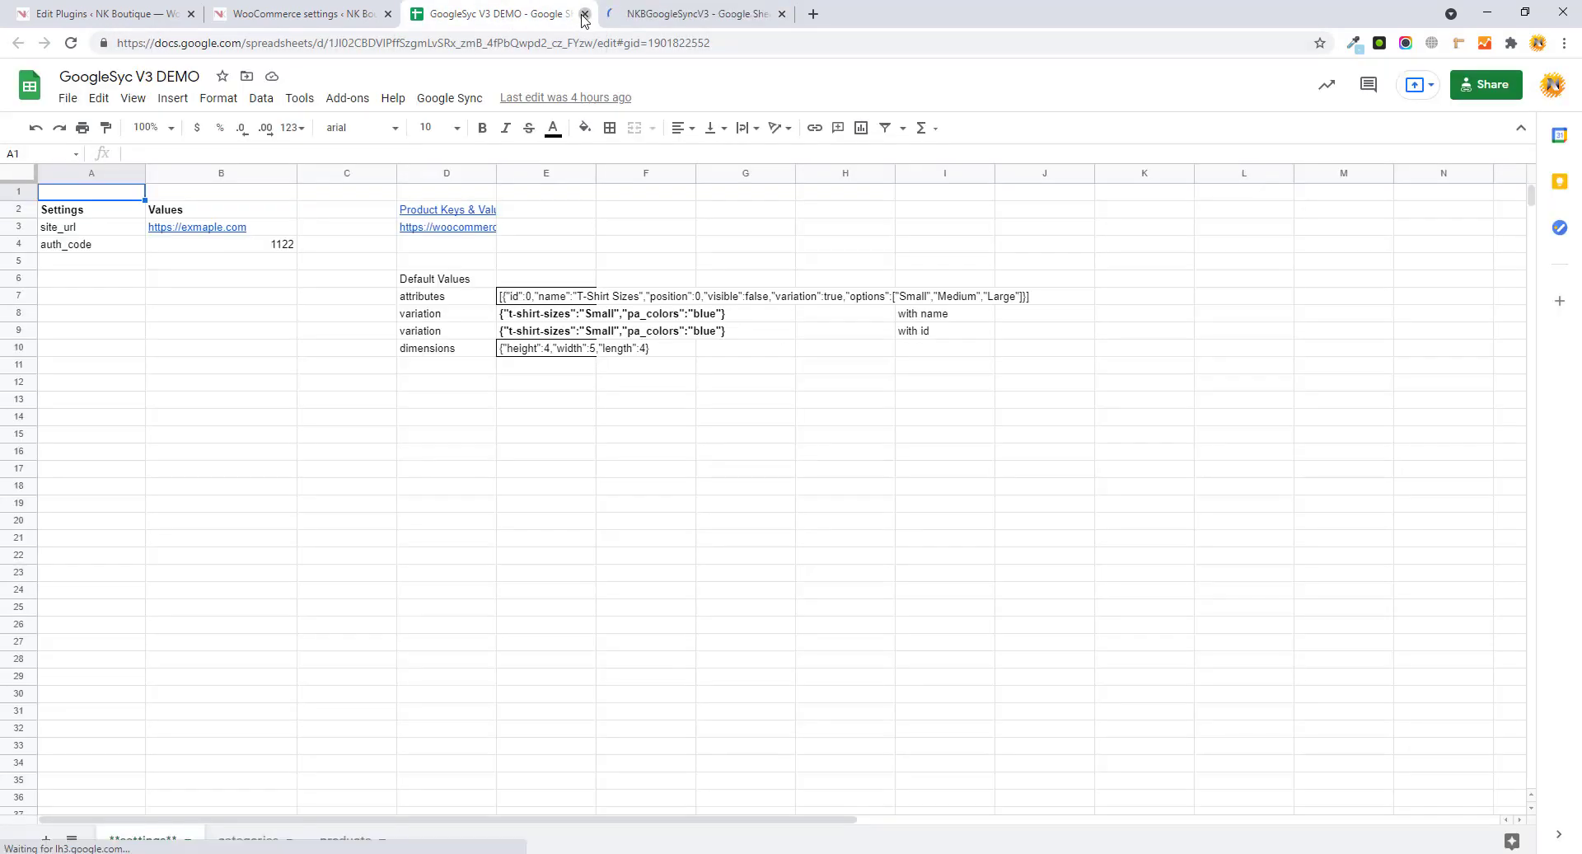
click(584, 14)
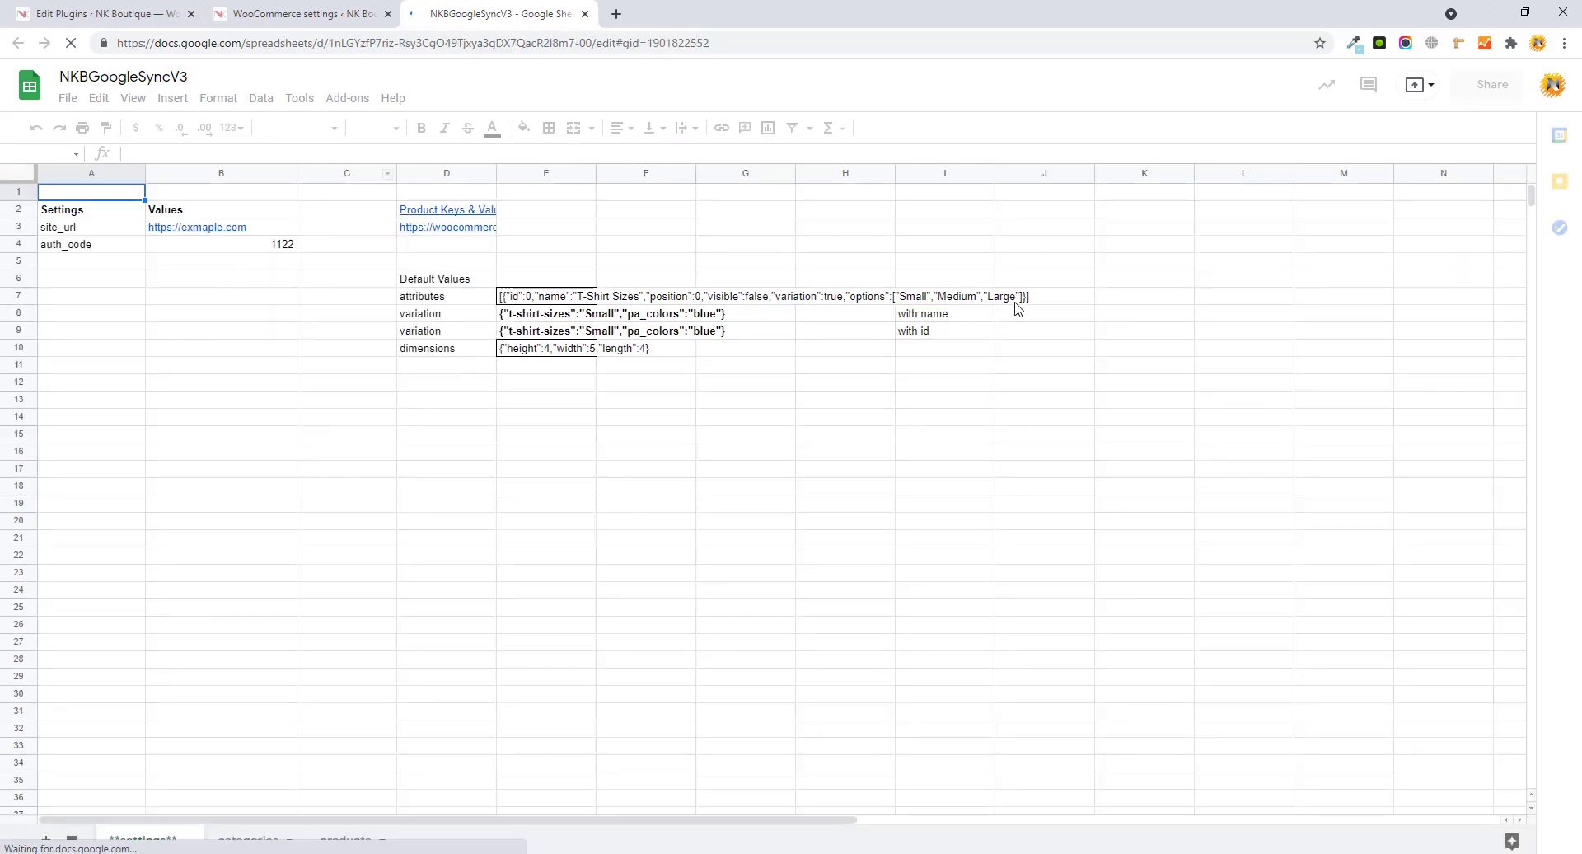
double_click(368, 45)
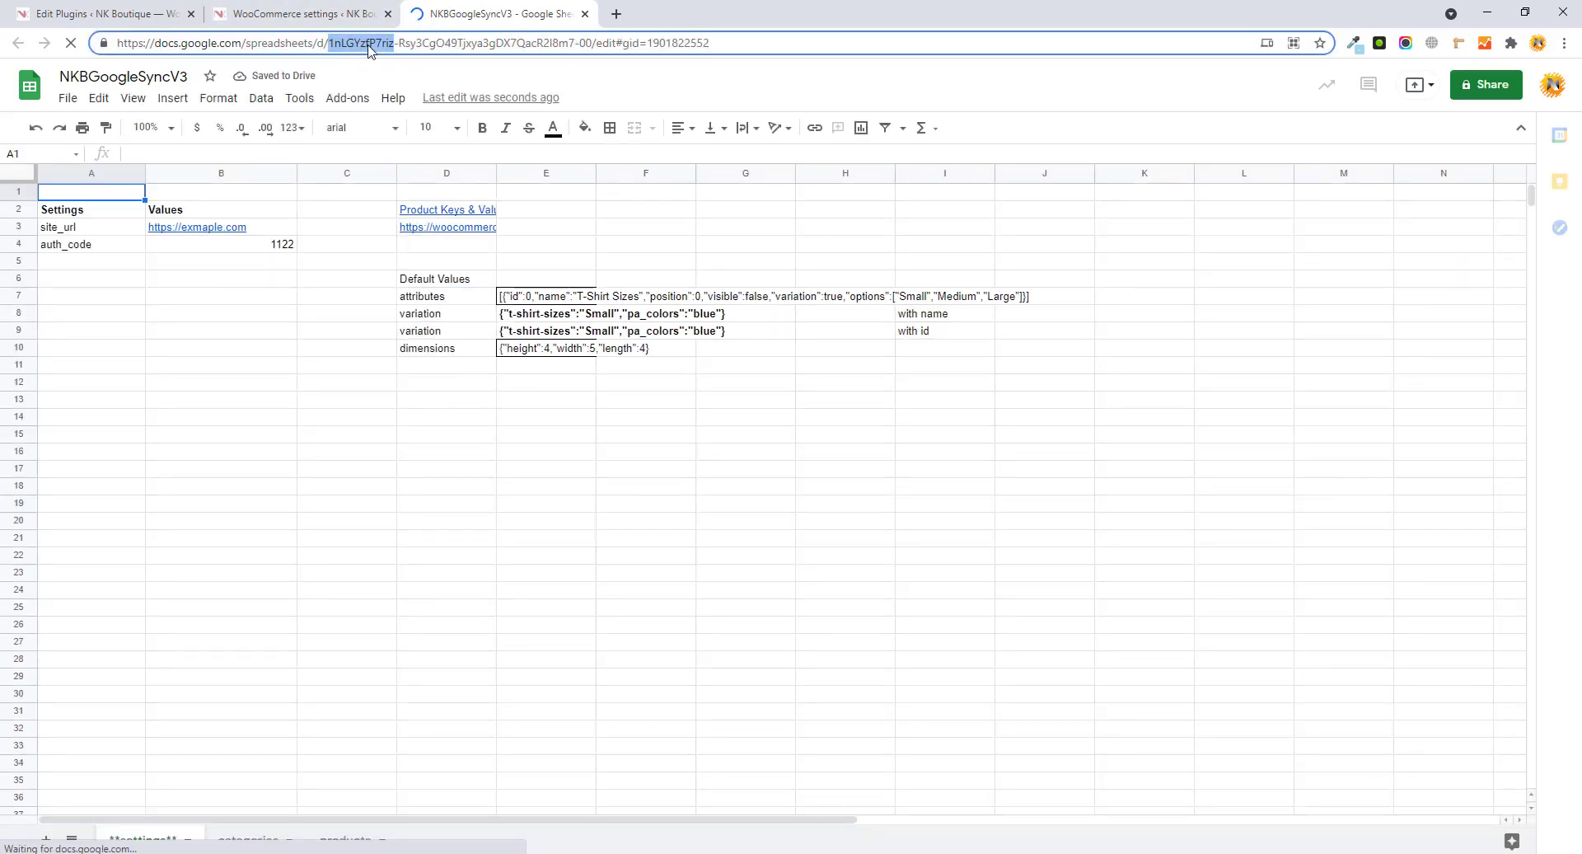
drag(328, 43, 590, 43)
key(ctrl+c)
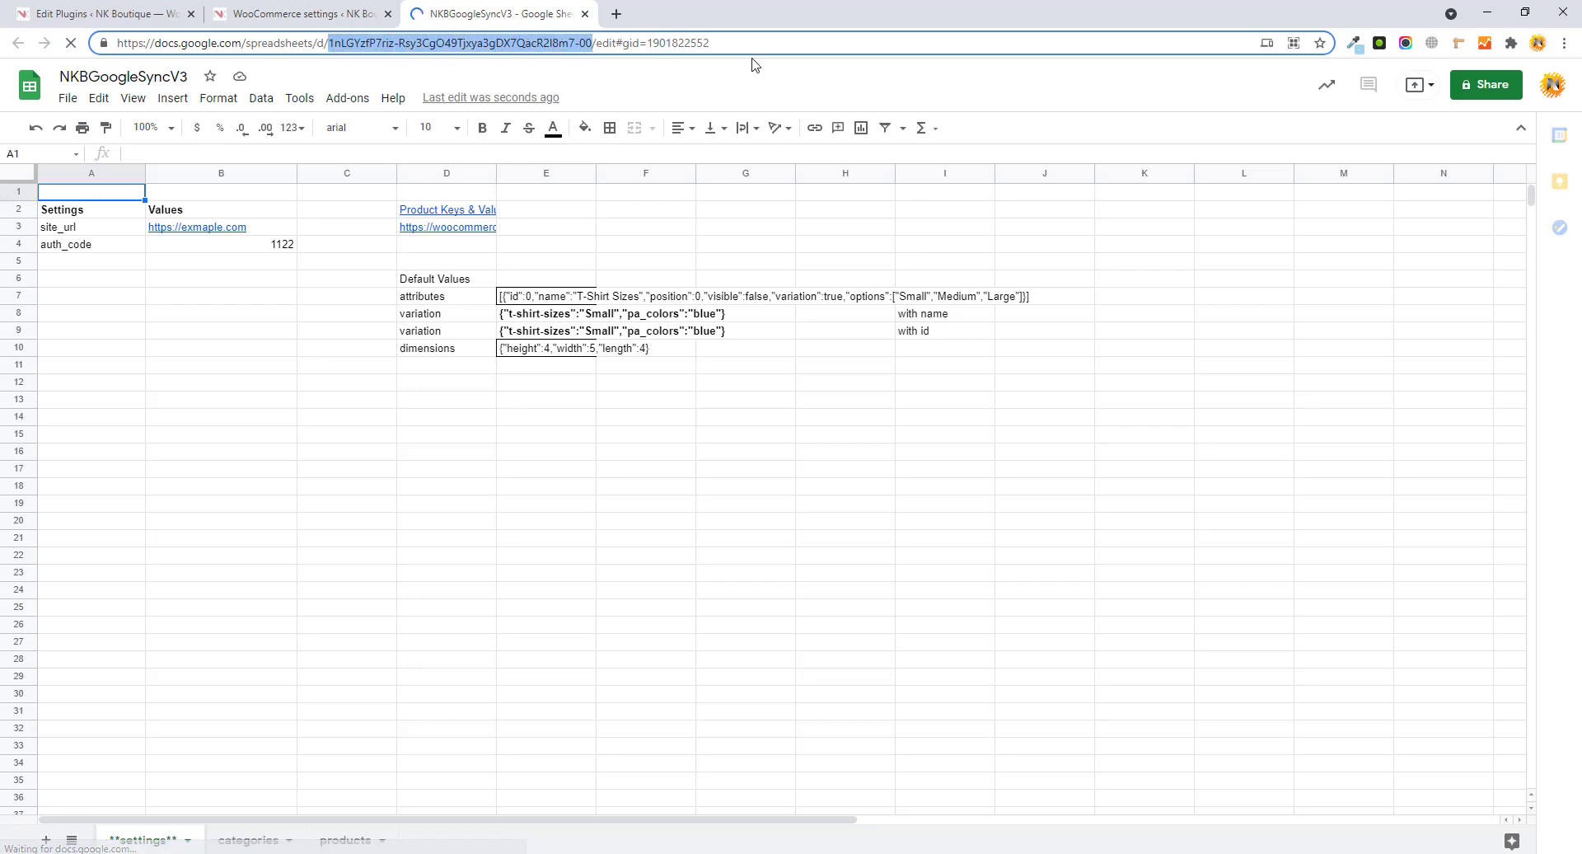
Paste the NKBGoogleSyncV3 document ID into WooCommerce's Google Sheet ID field
click(330, 15)
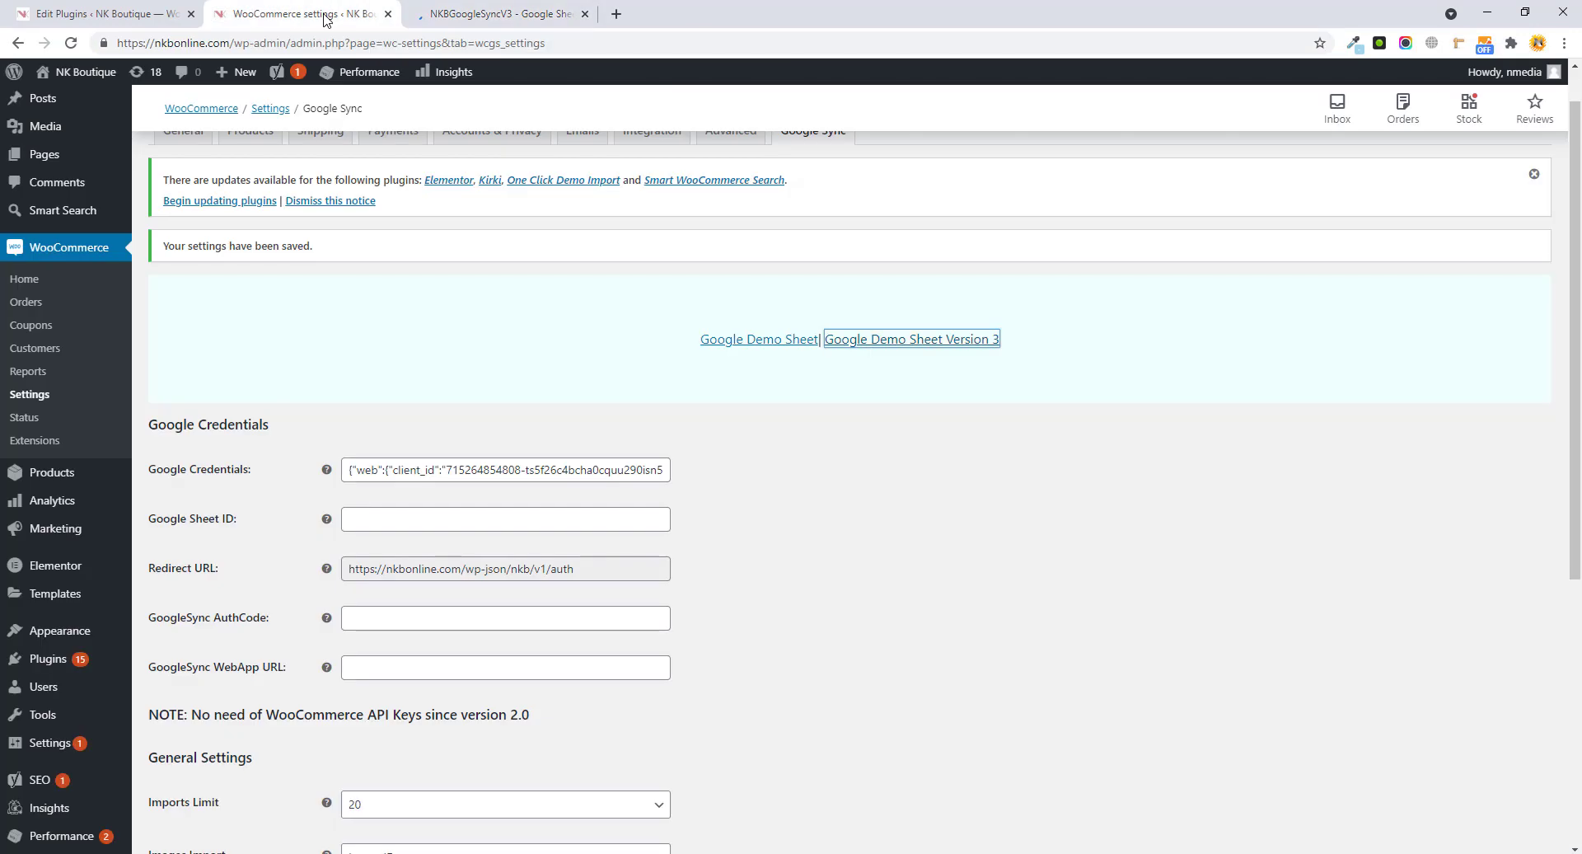
click(447, 527)
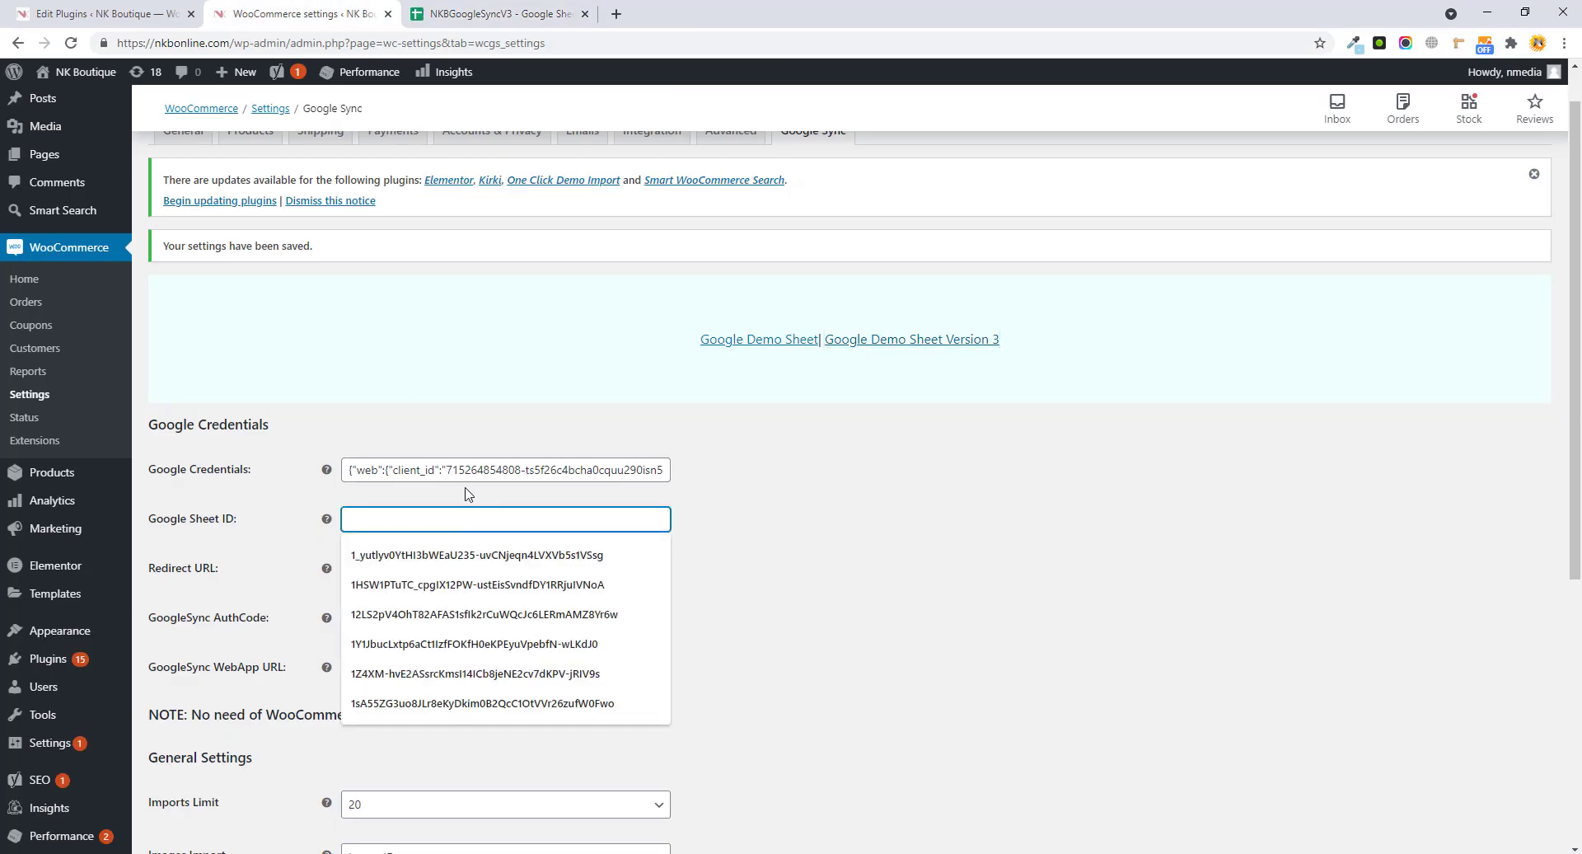
key(ctrl+v)
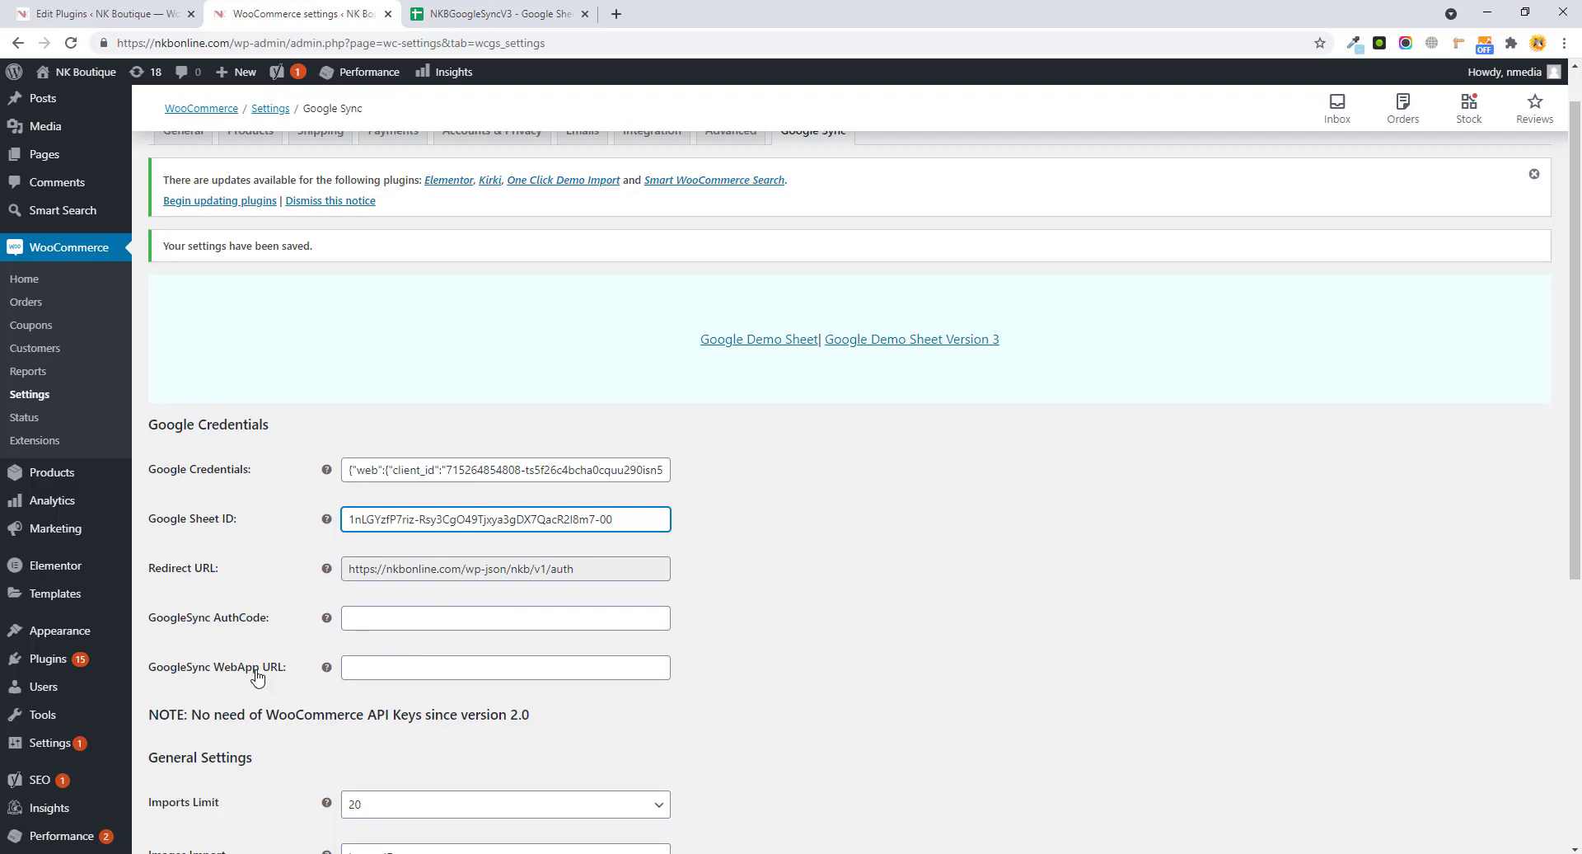
click(486, 15)
click(269, 232)
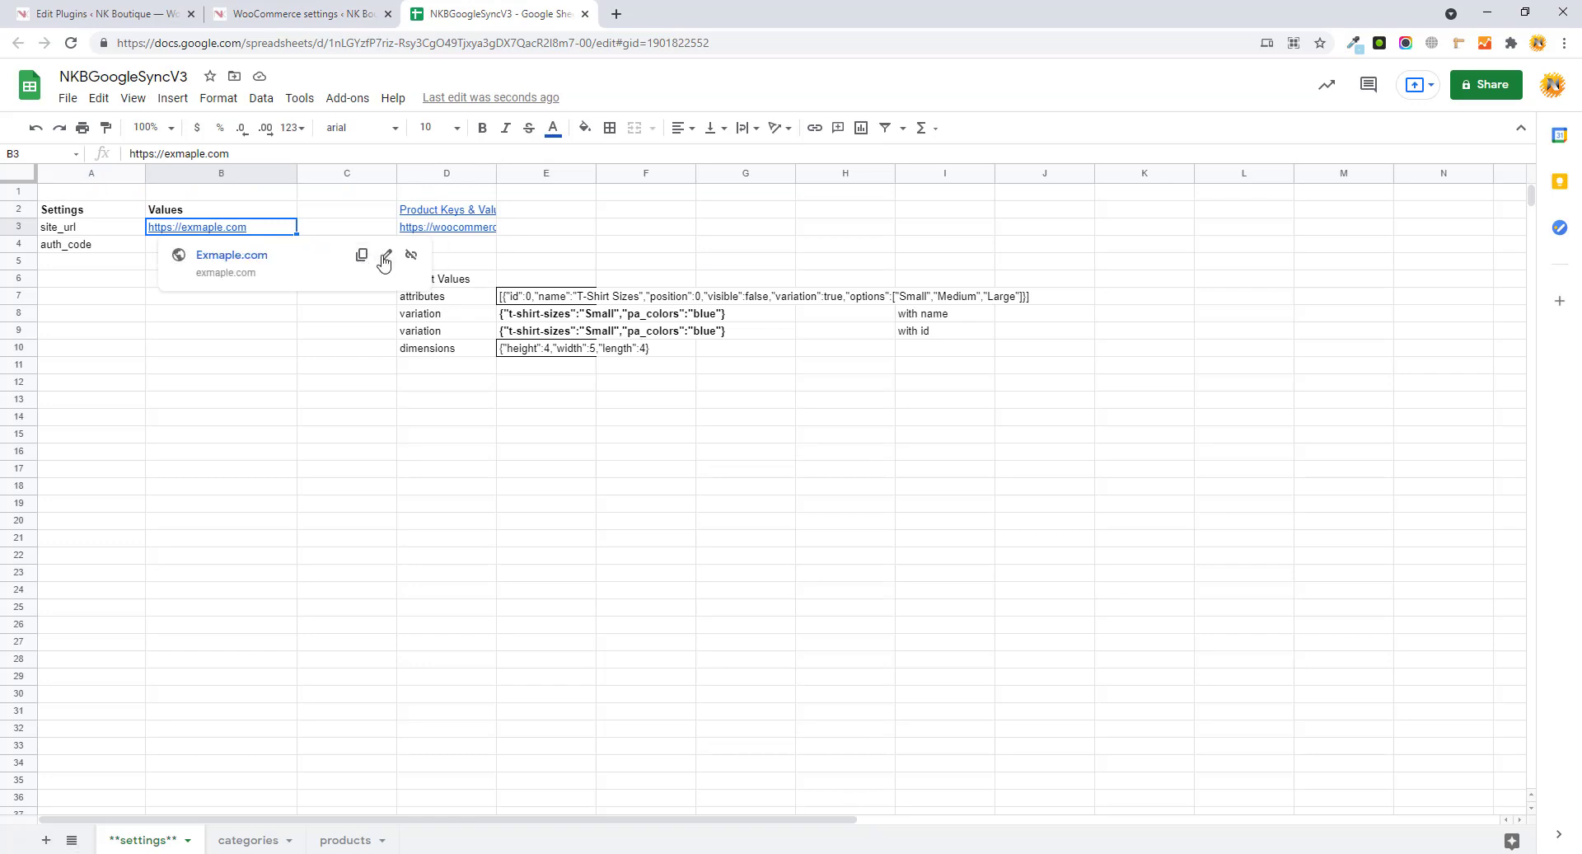
click(385, 255)
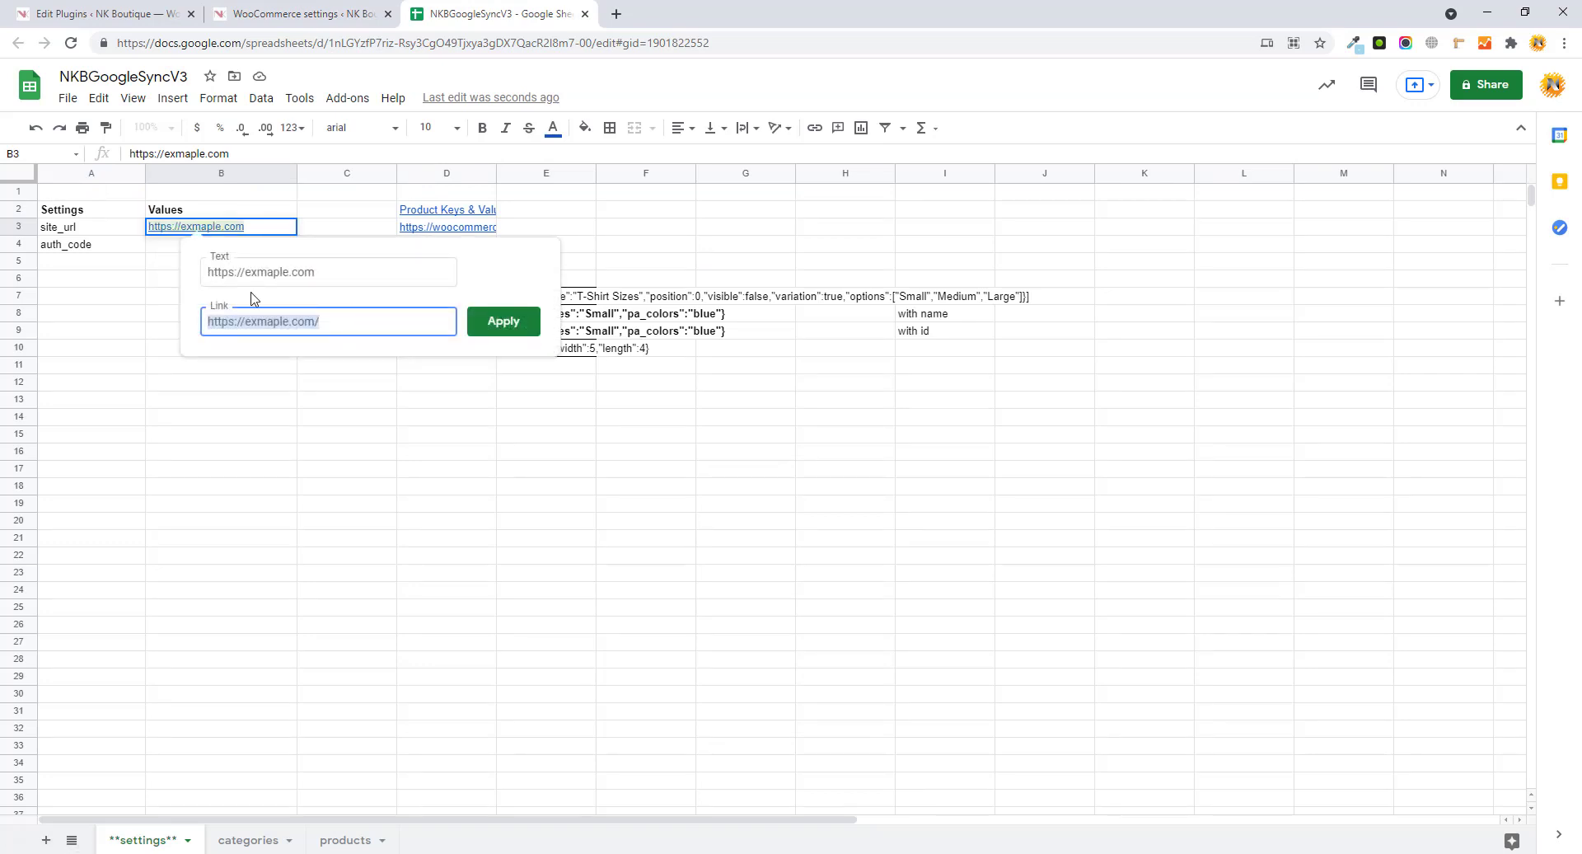
key(Escape)
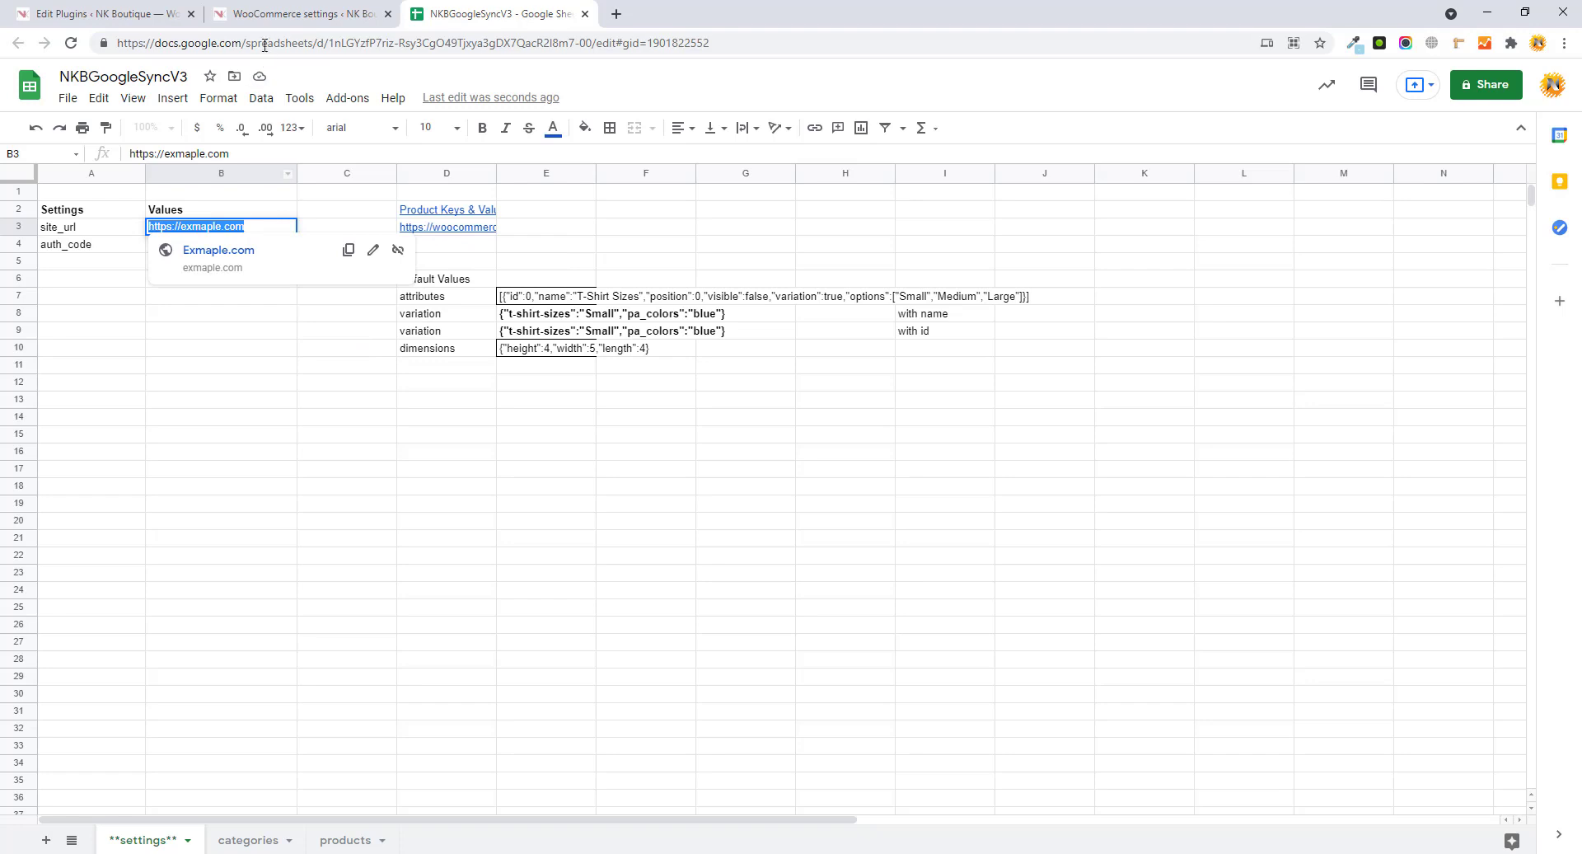
click(259, 14)
drag(234, 43, 106, 39)
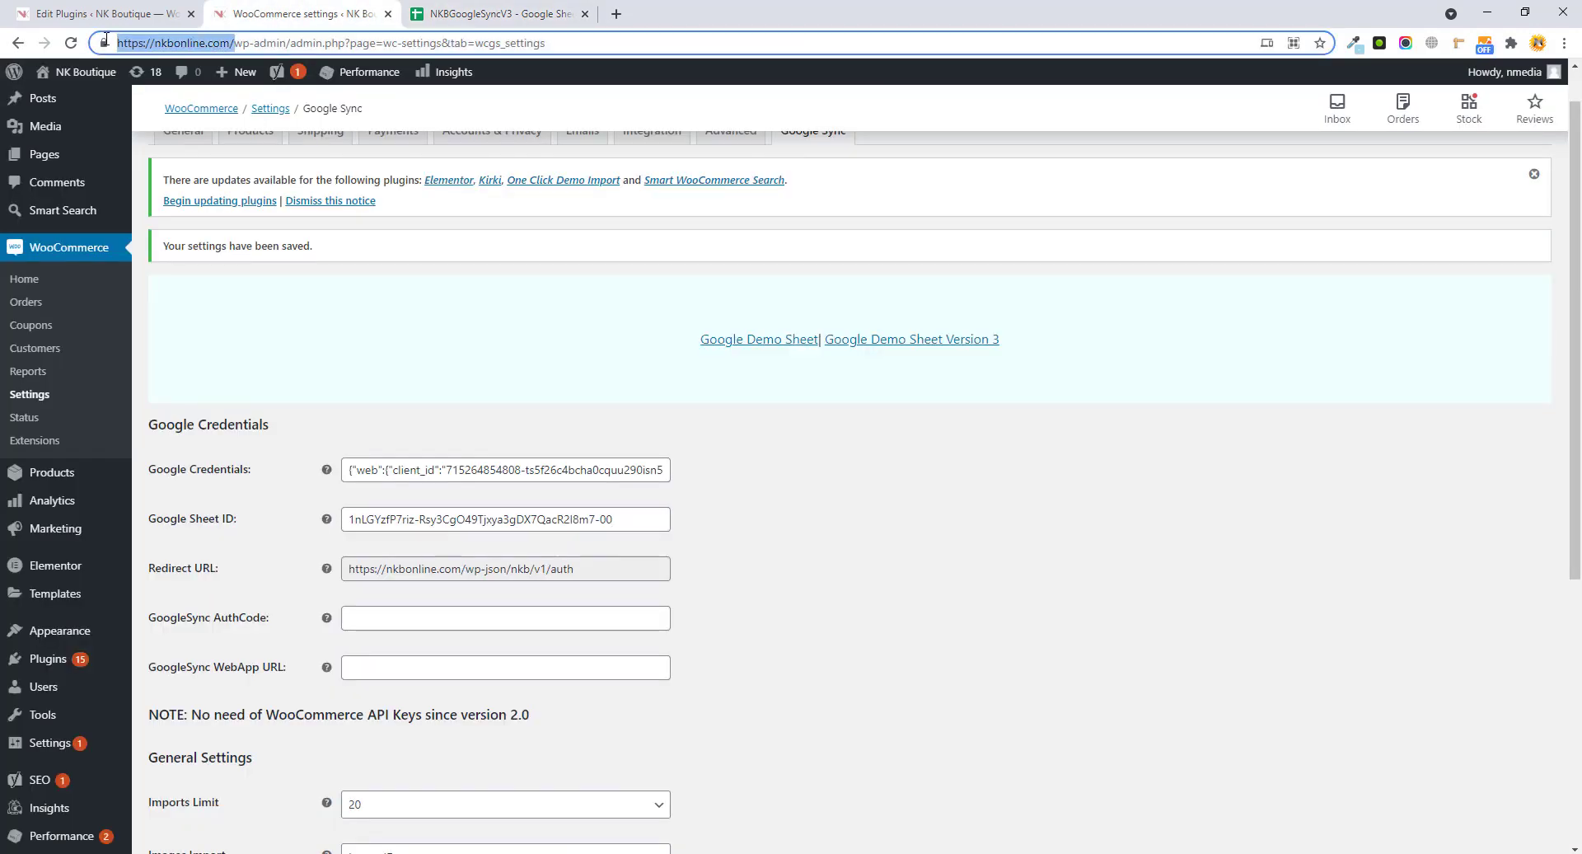
key(ctrl+c)
click(494, 14)
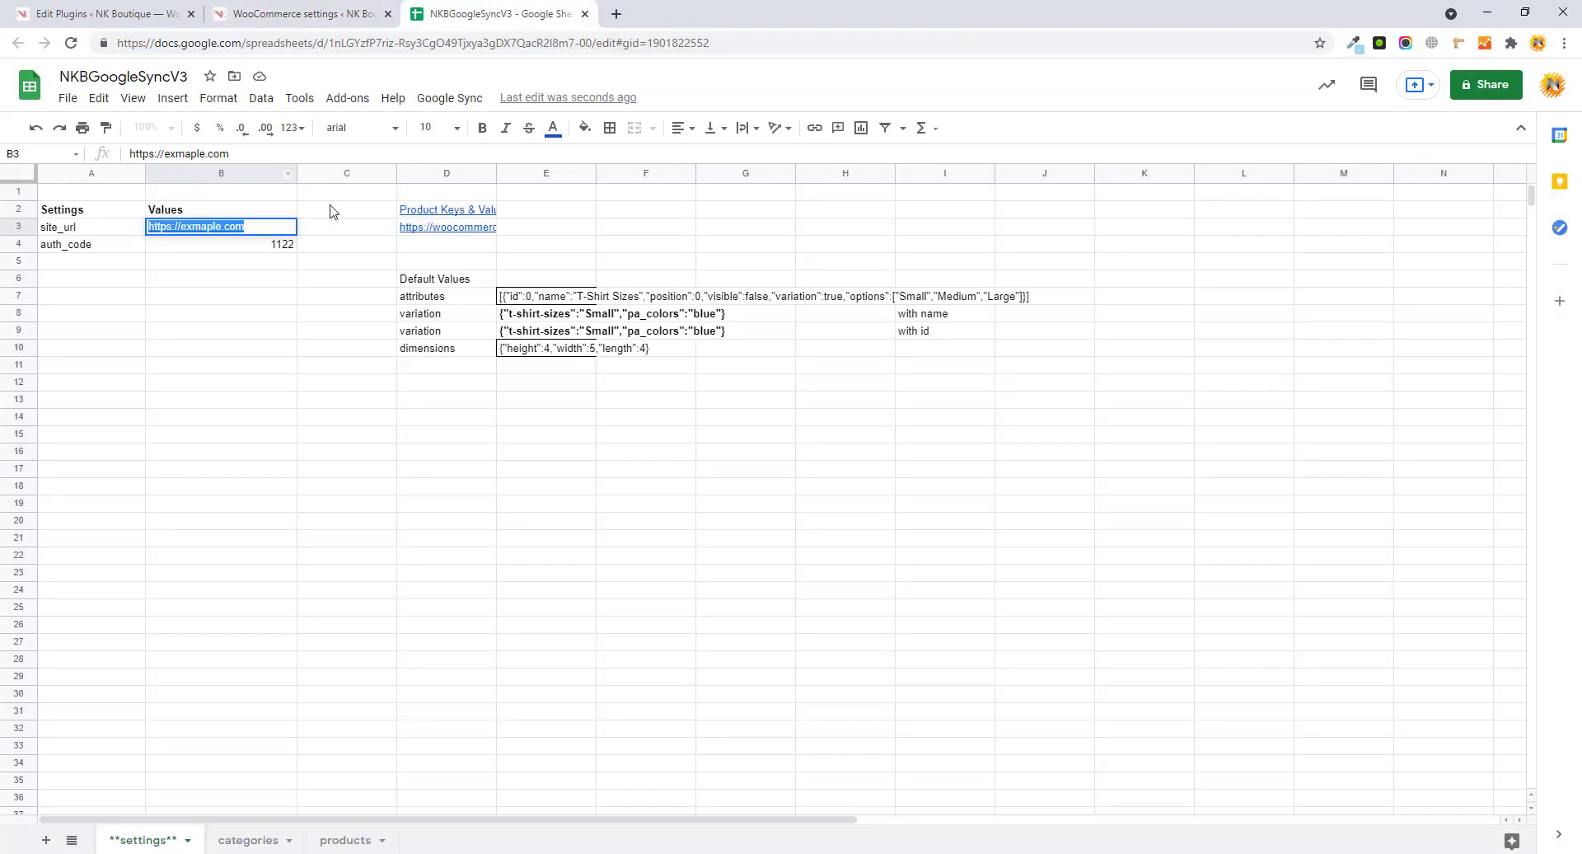
key(ctrl+v)
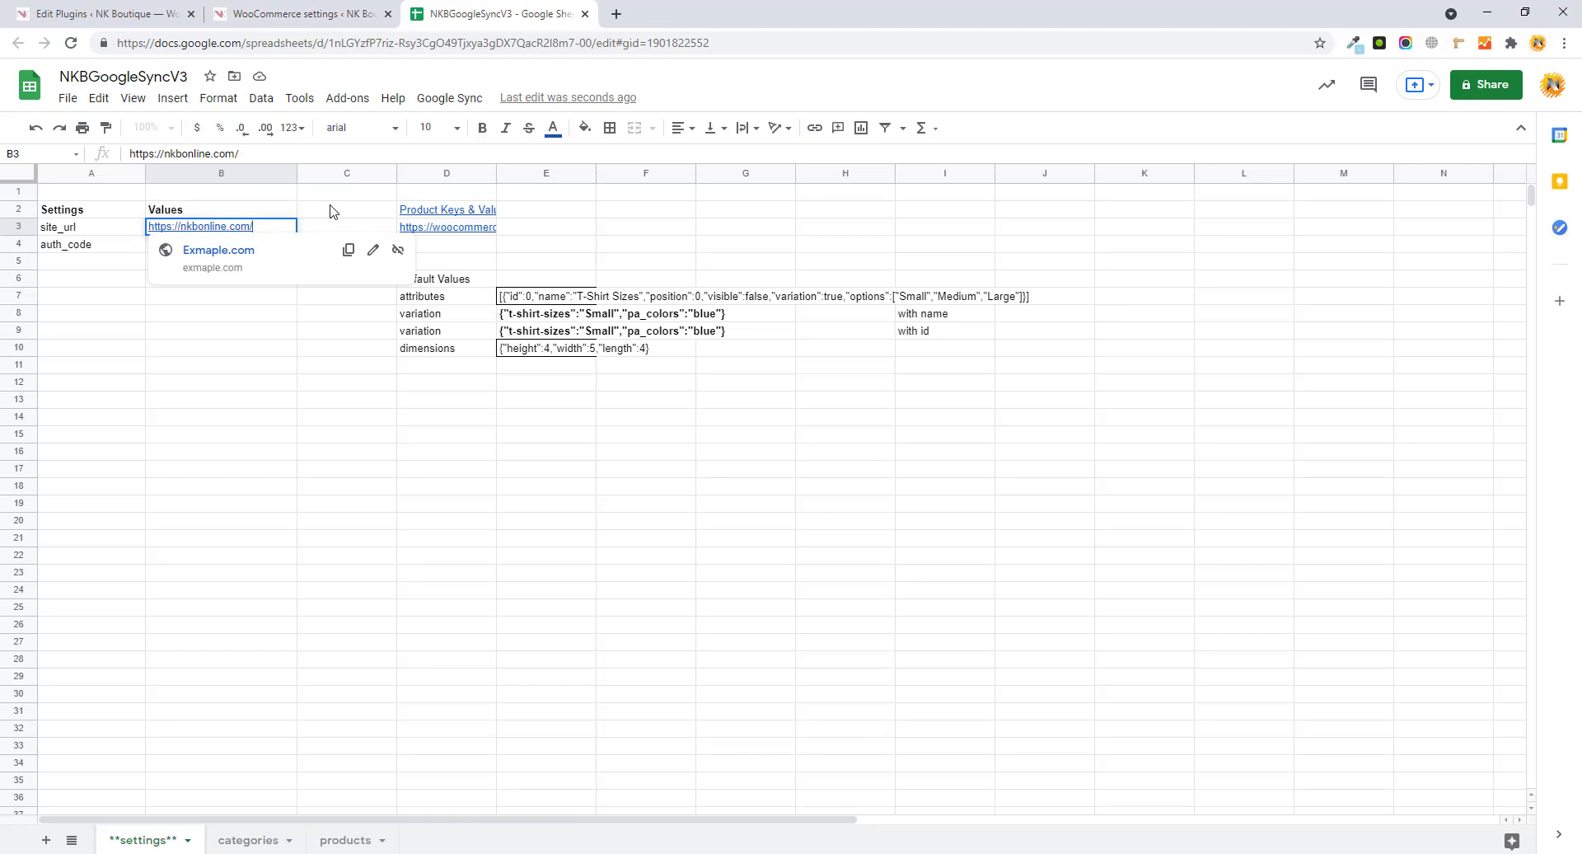
key(Return)
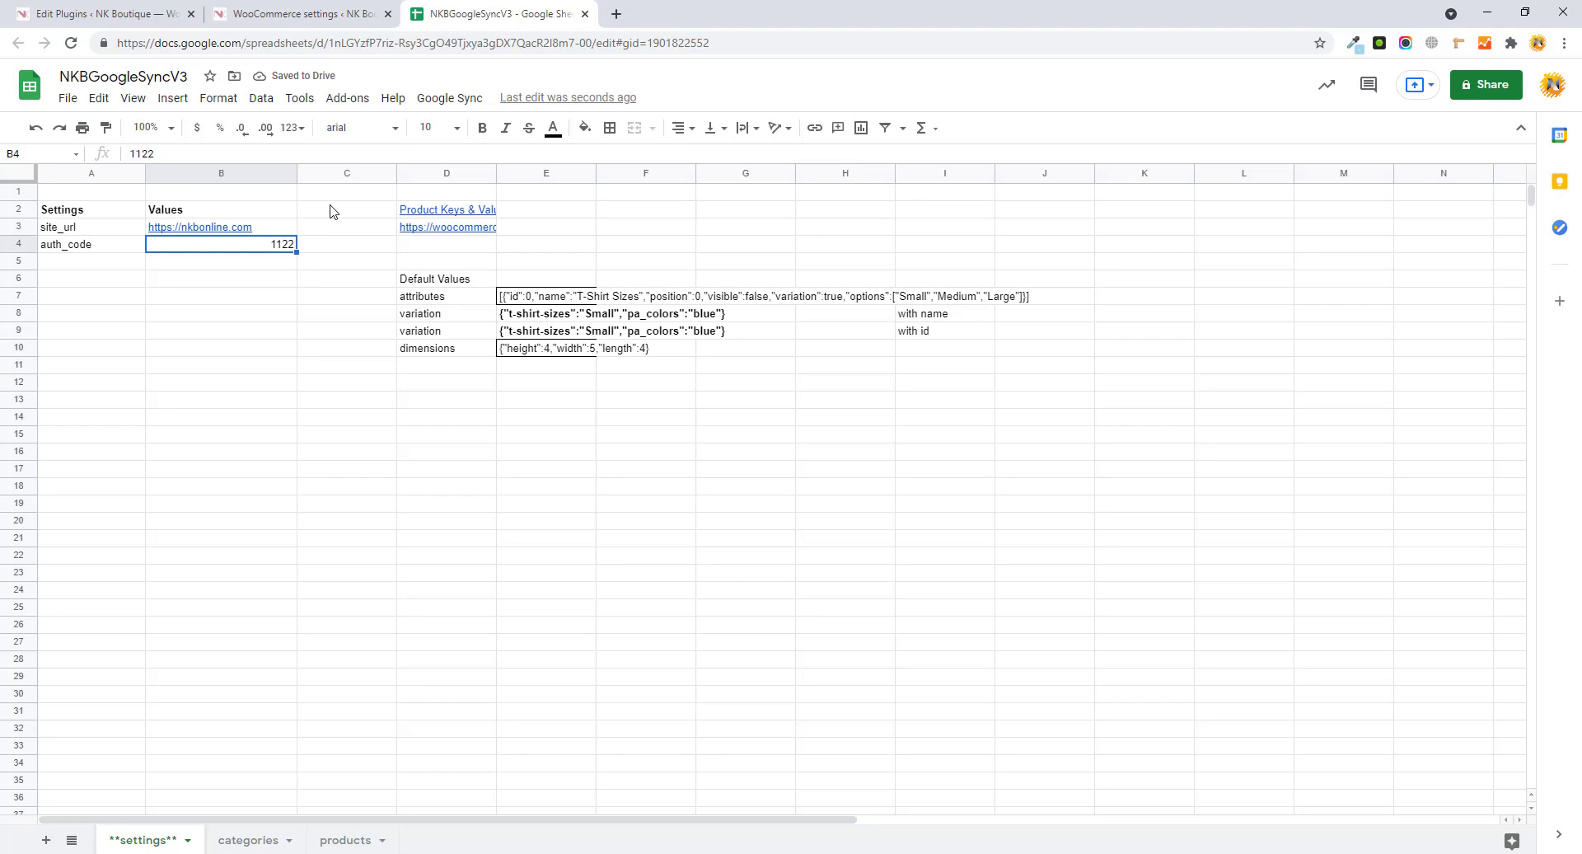
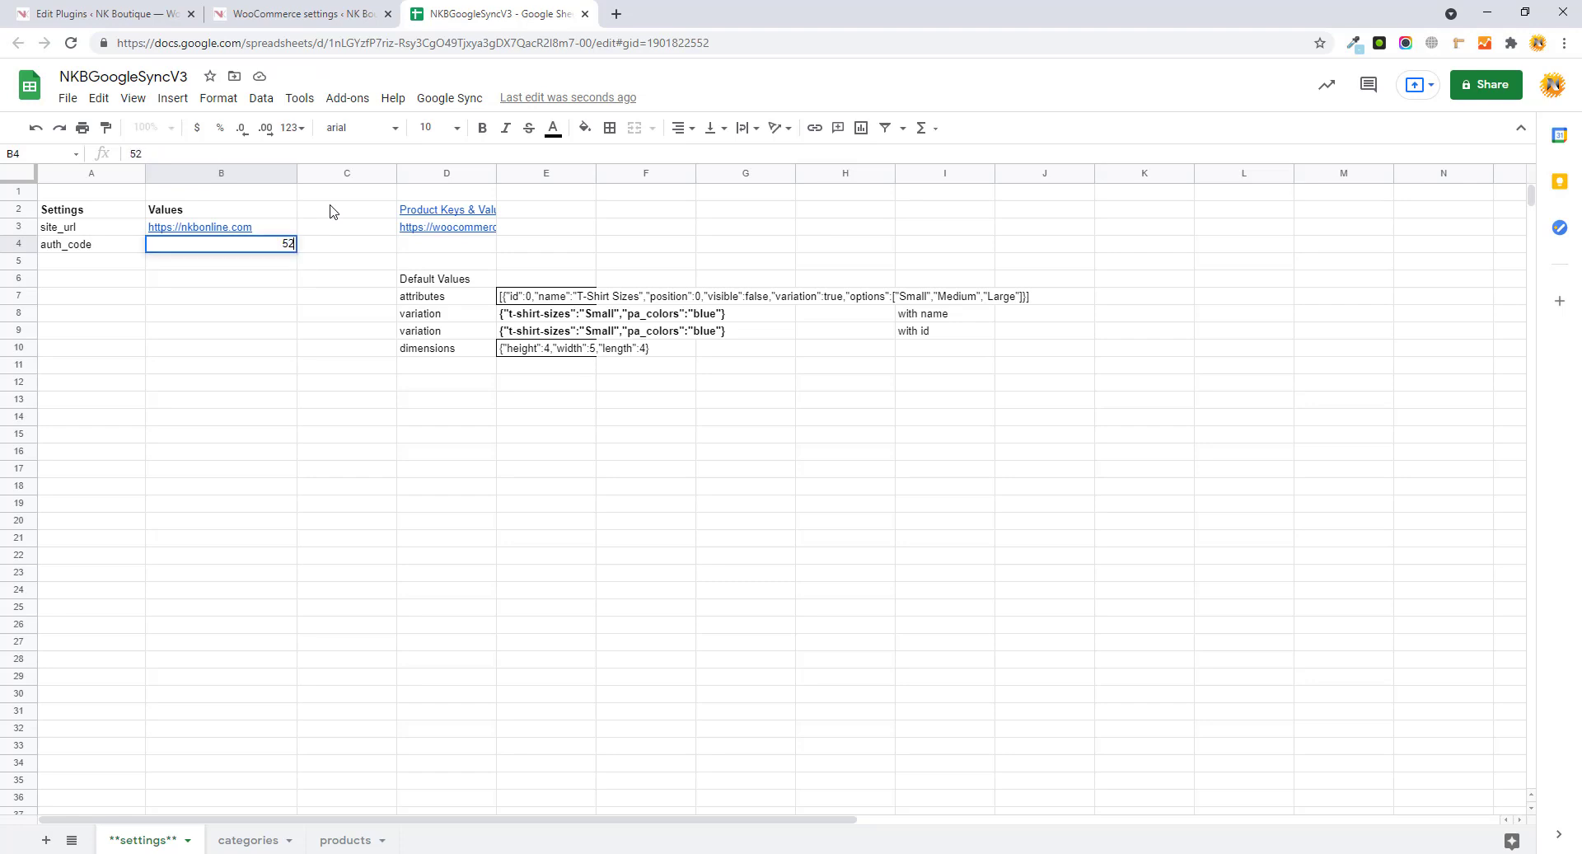
Enter a new six-digit auth code in B4 and copy it
key(Return)
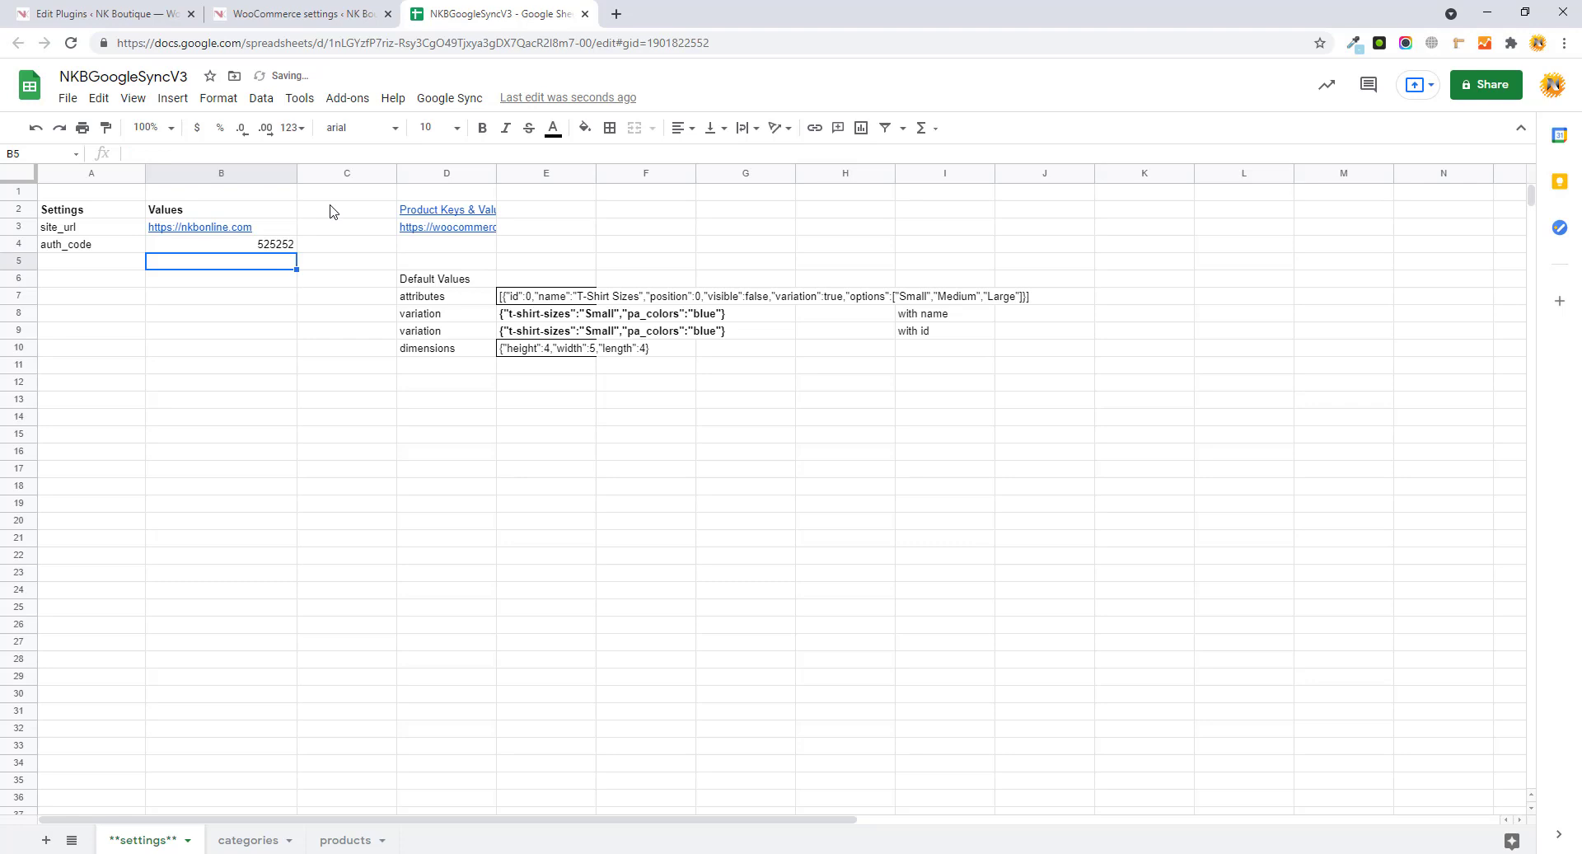
key(Up)
key(ctrl+c)
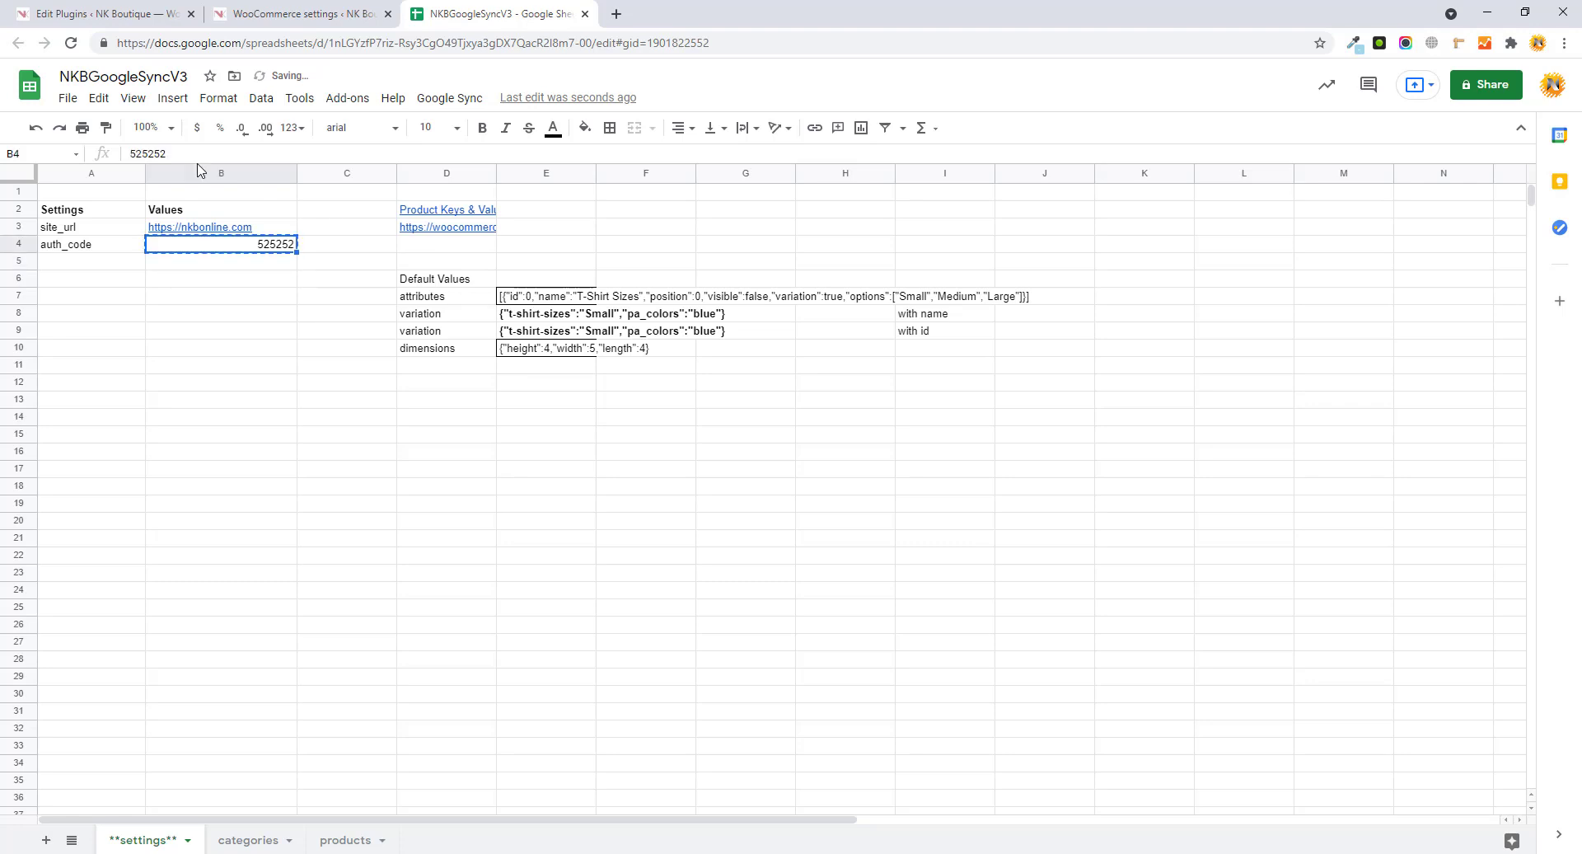
click(337, 12)
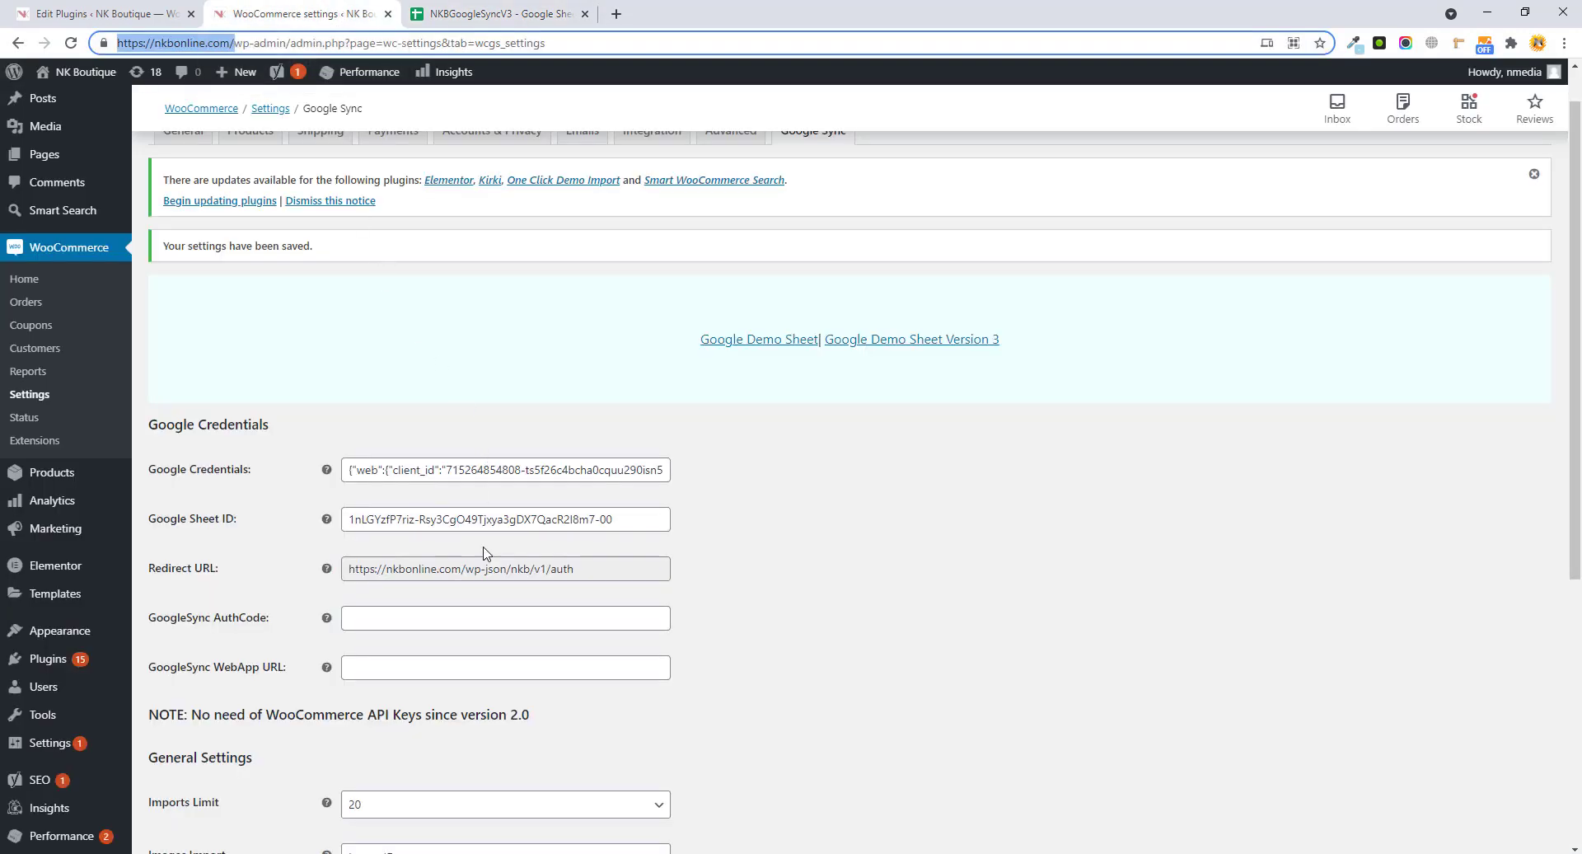
Paste the sheet's auth code into GoogleSync AuthCode and save the settings
click(465, 611)
key(ctrl+v)
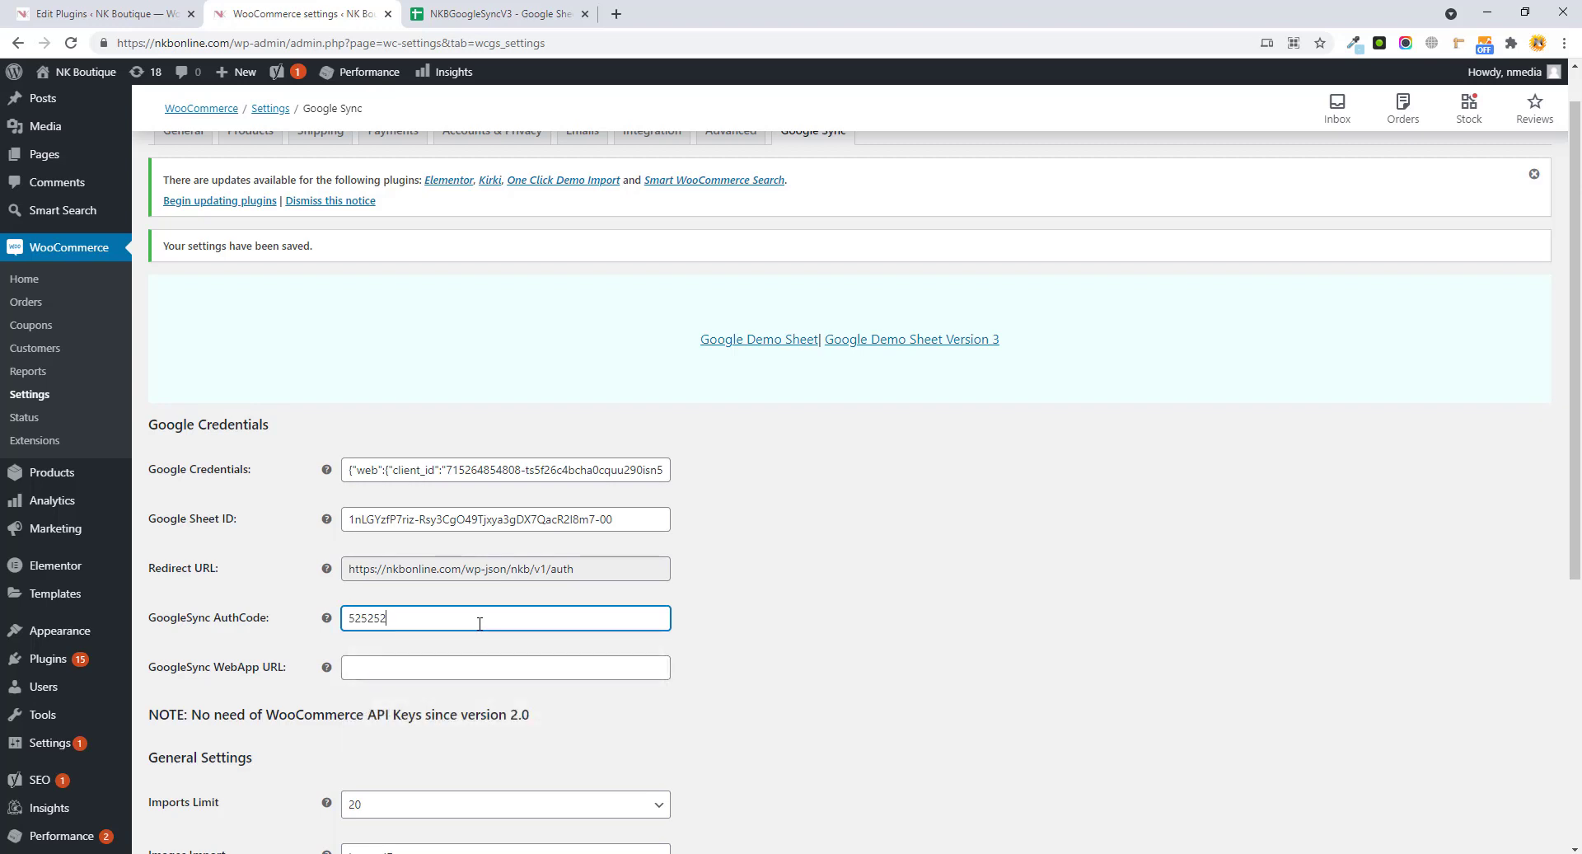
key(Return)
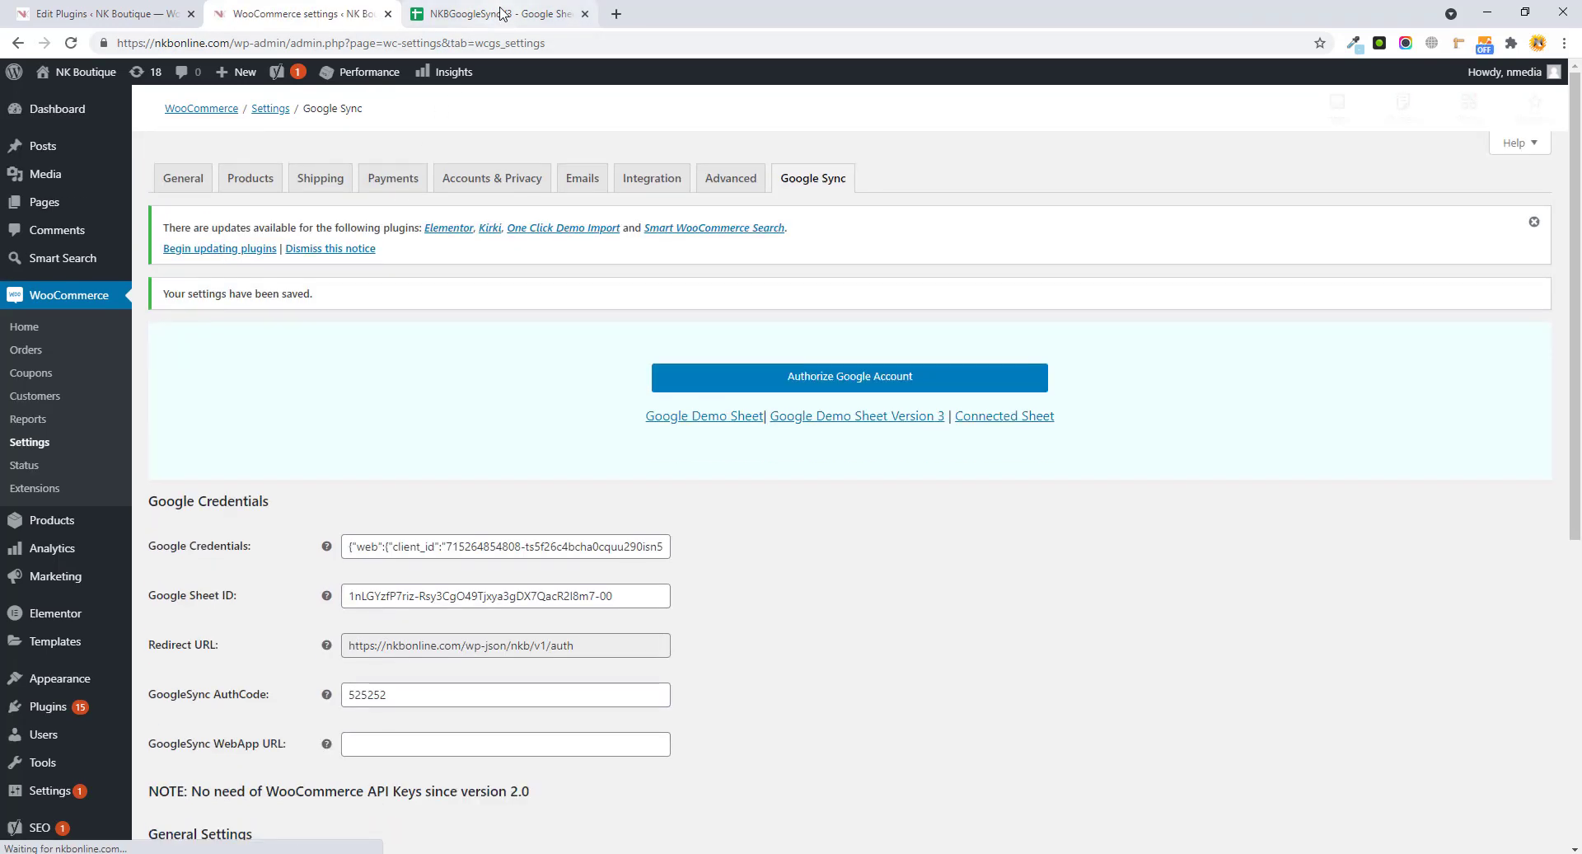
click(501, 13)
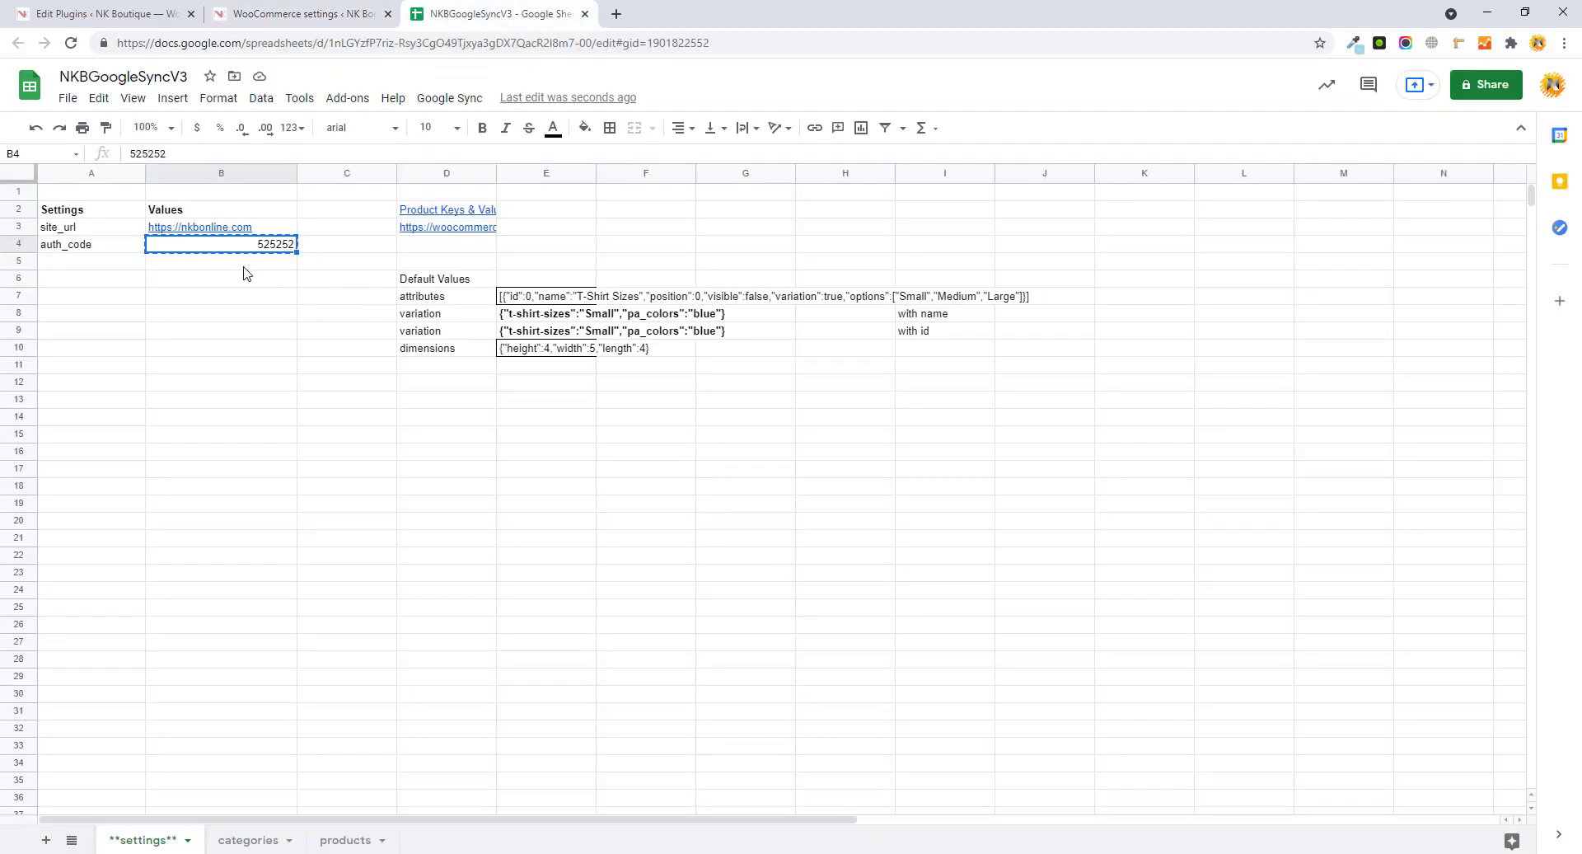
click(305, 14)
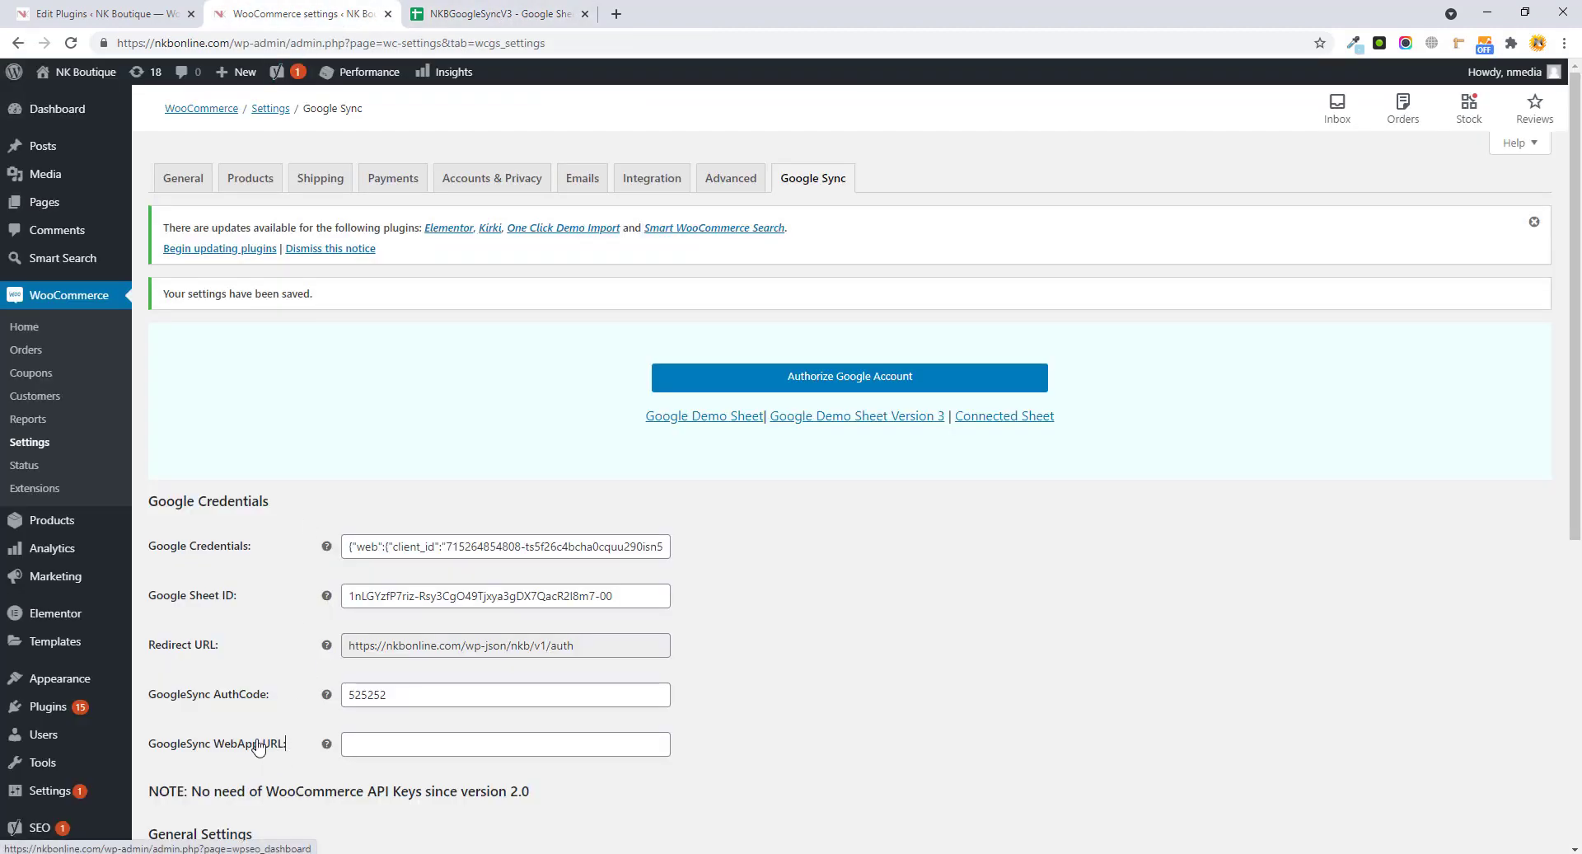
drag(286, 743, 186, 743)
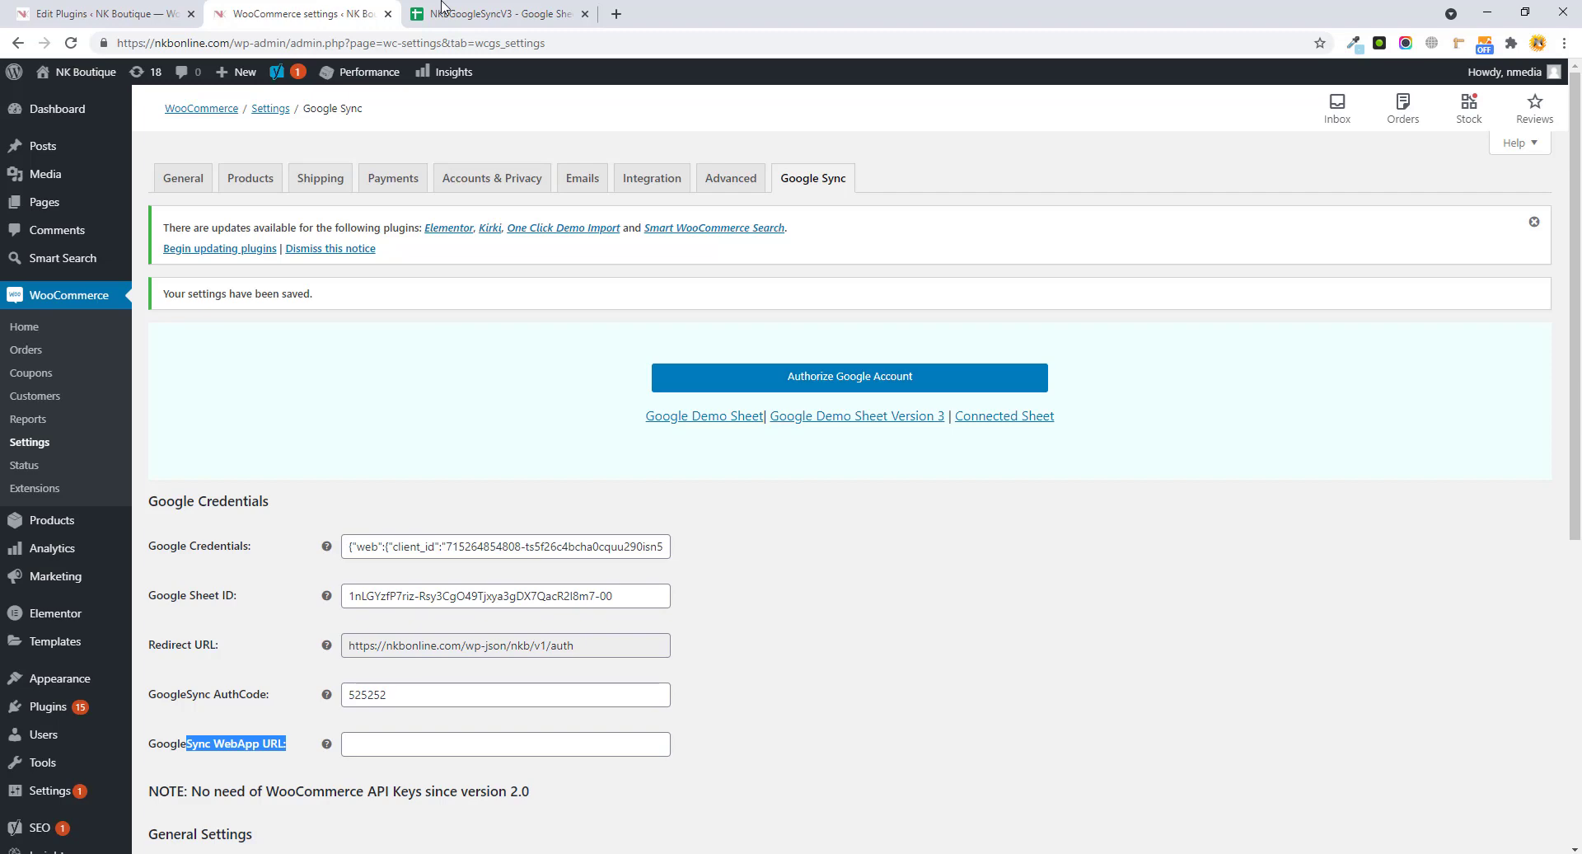
drag(1578, 427, 1578, 524)
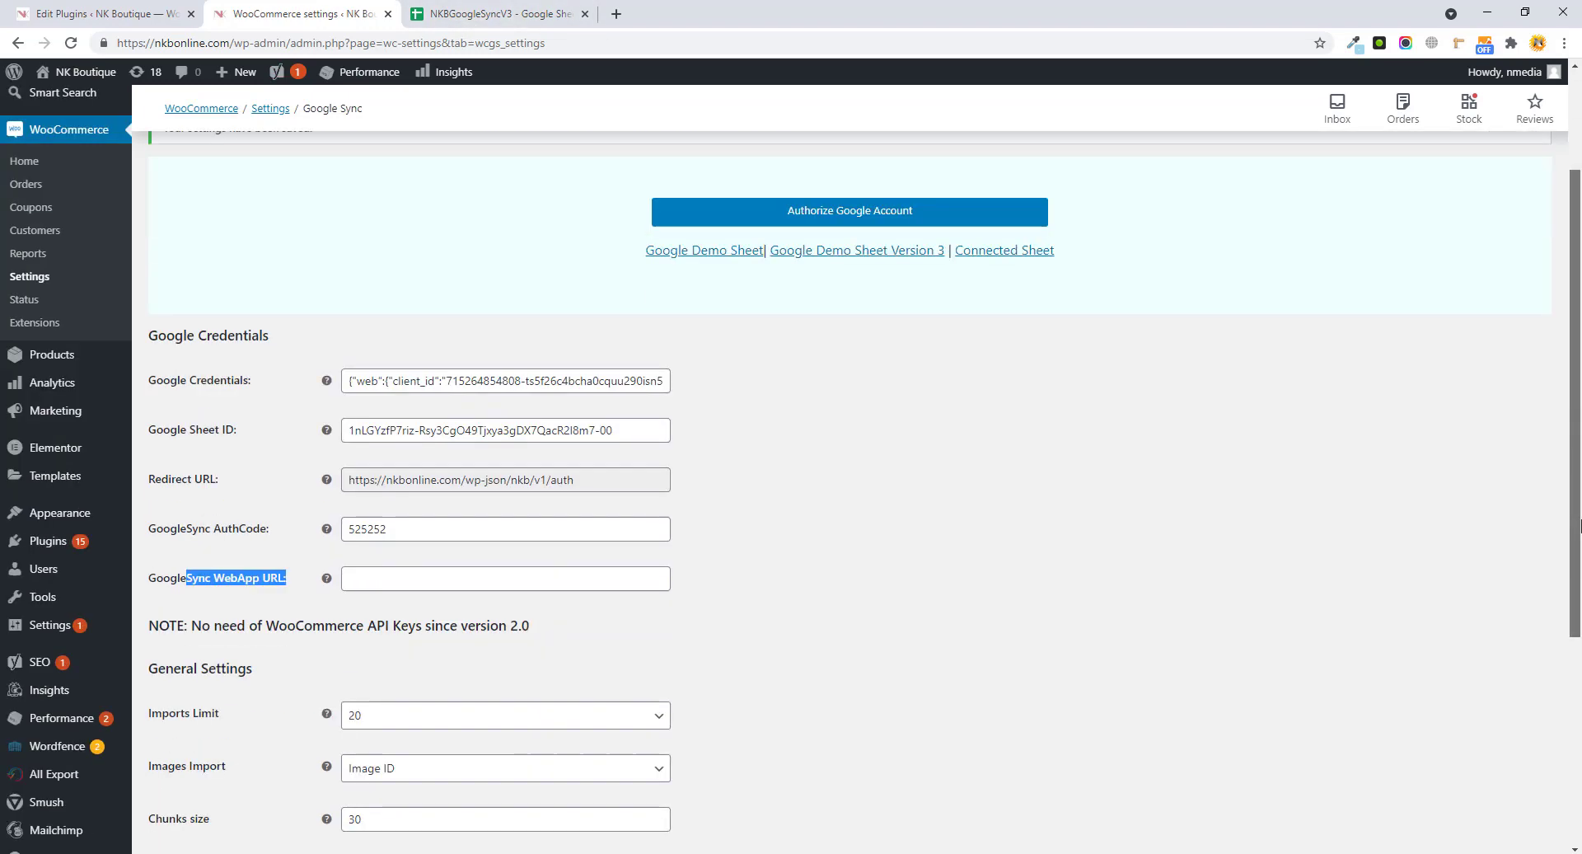
scroll(1578, 524, up, 4)
click(499, 13)
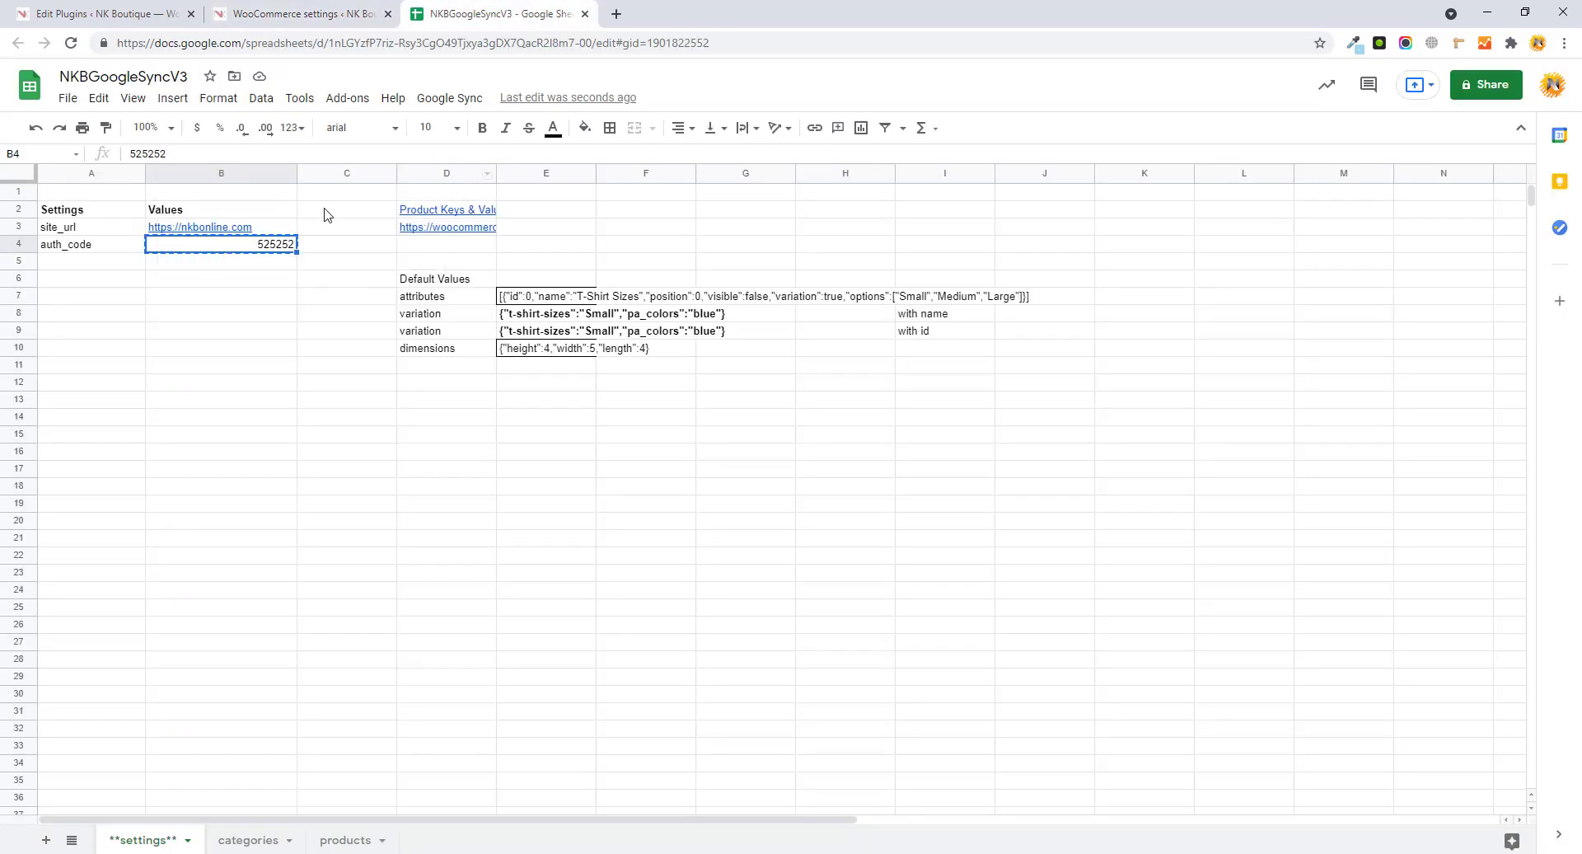
Open the sheet's Apps Script project and create a new web app deployment
click(300, 99)
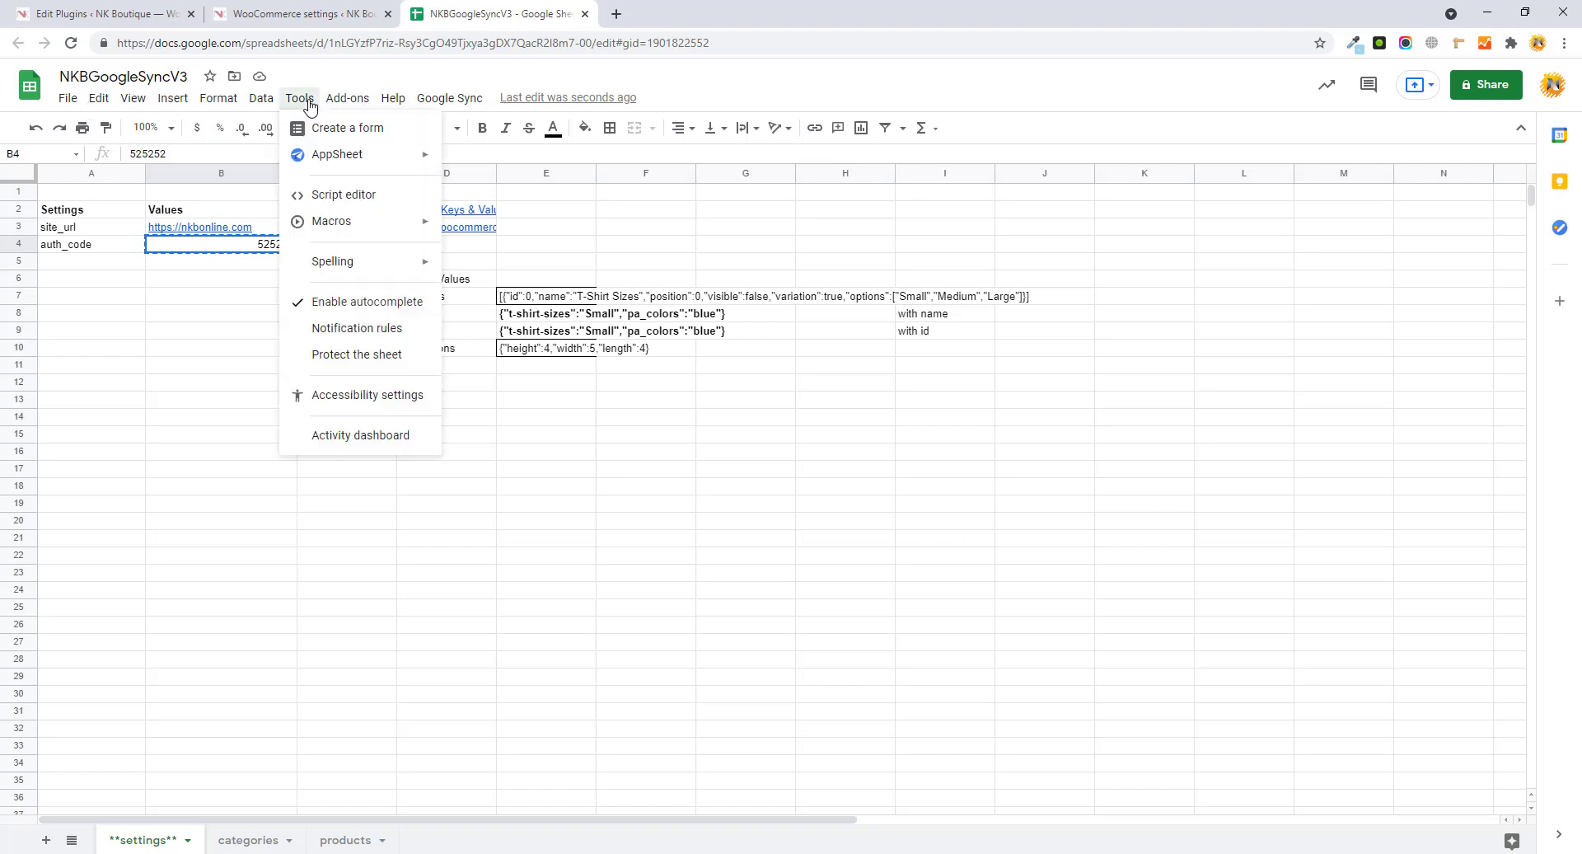
click(338, 196)
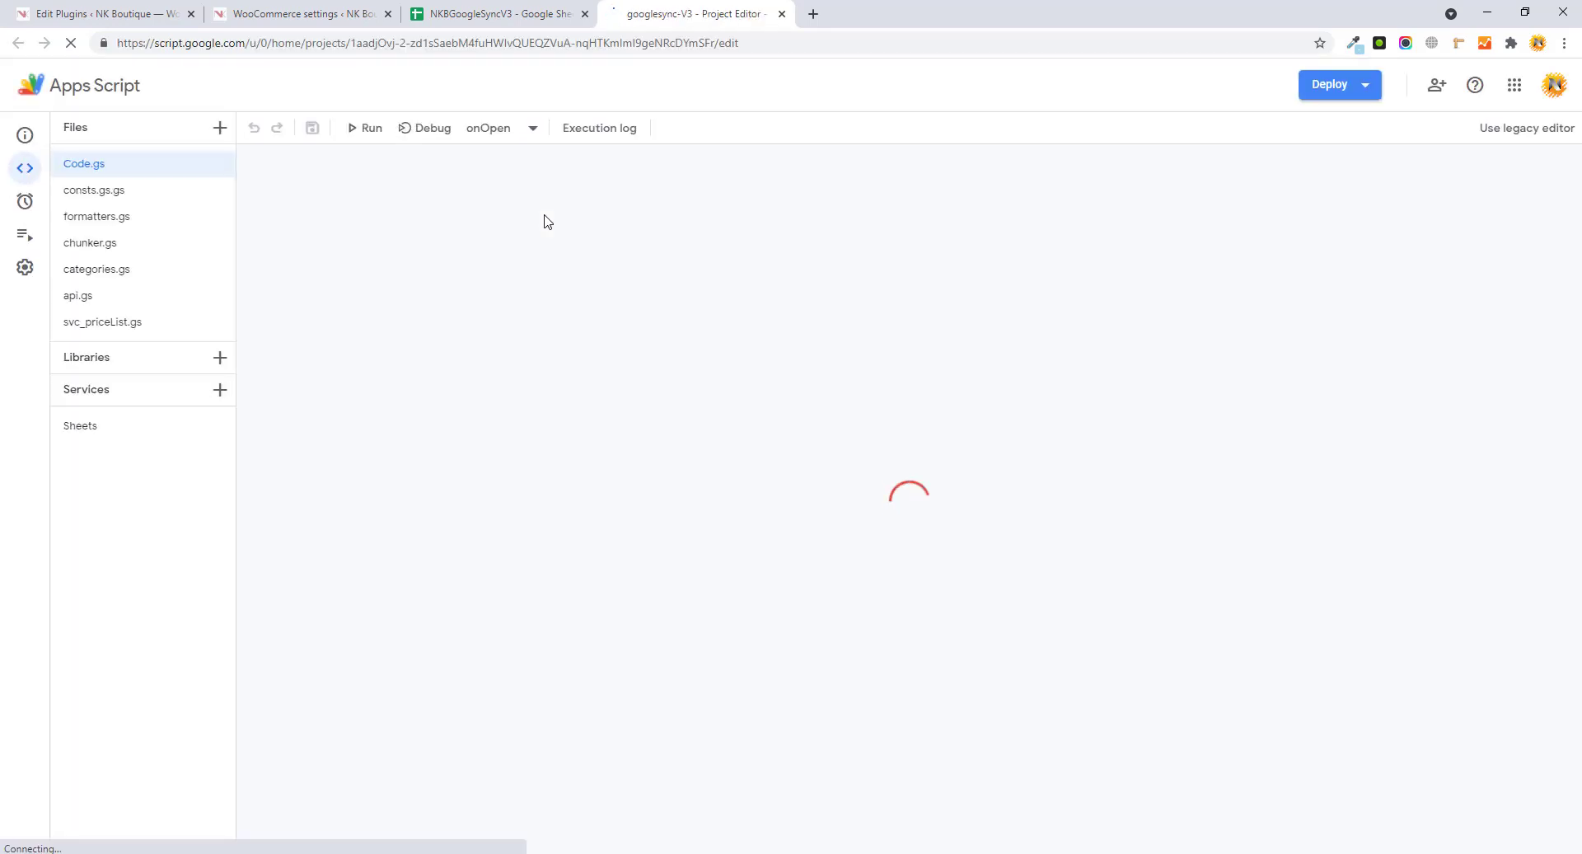
click(1408, 97)
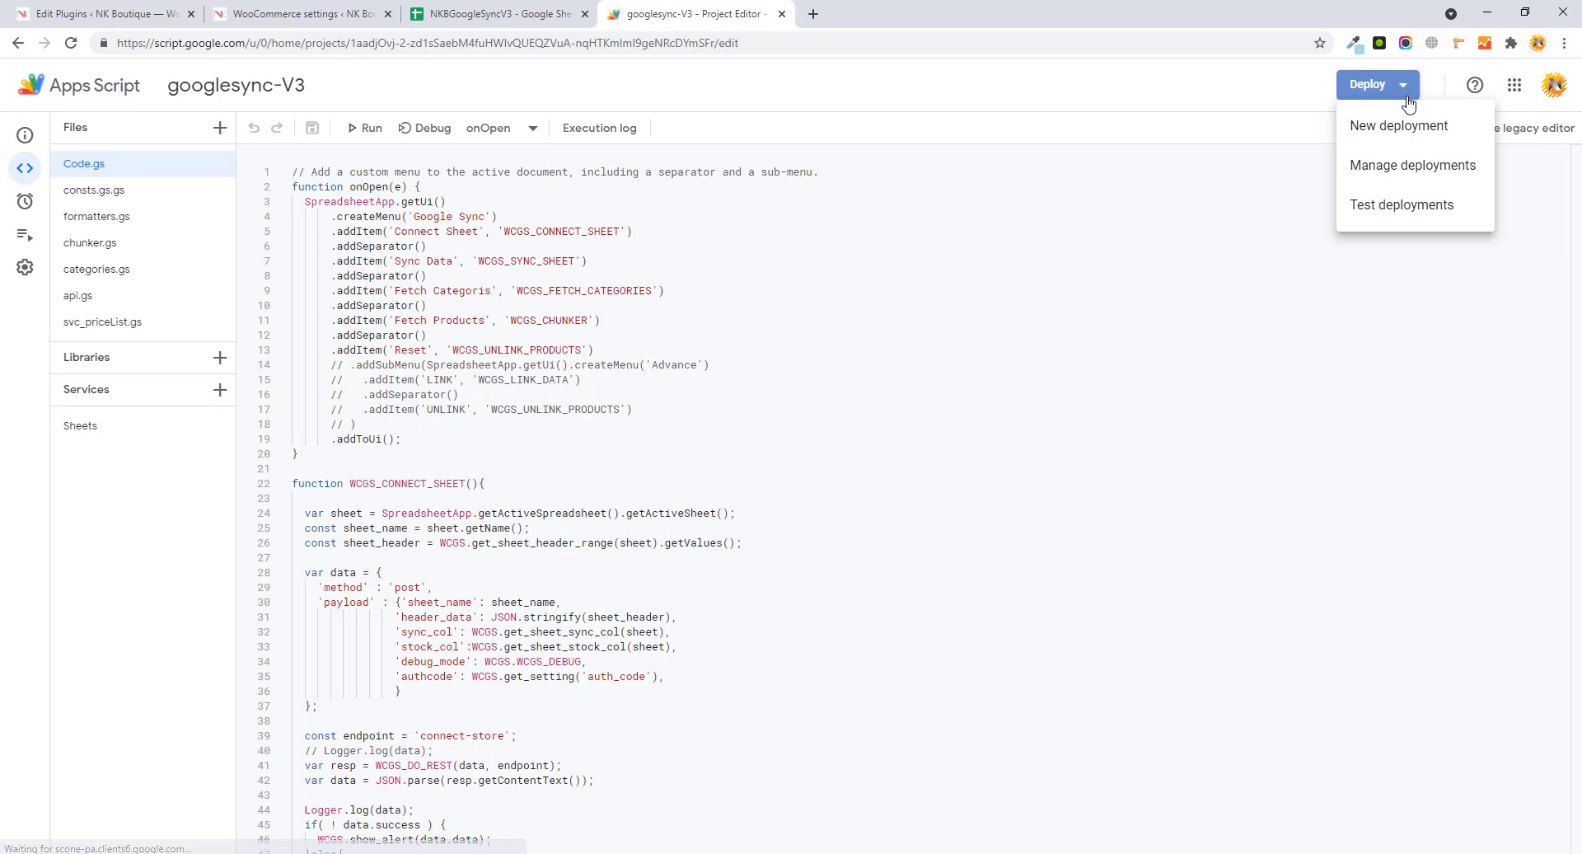
click(1304, 126)
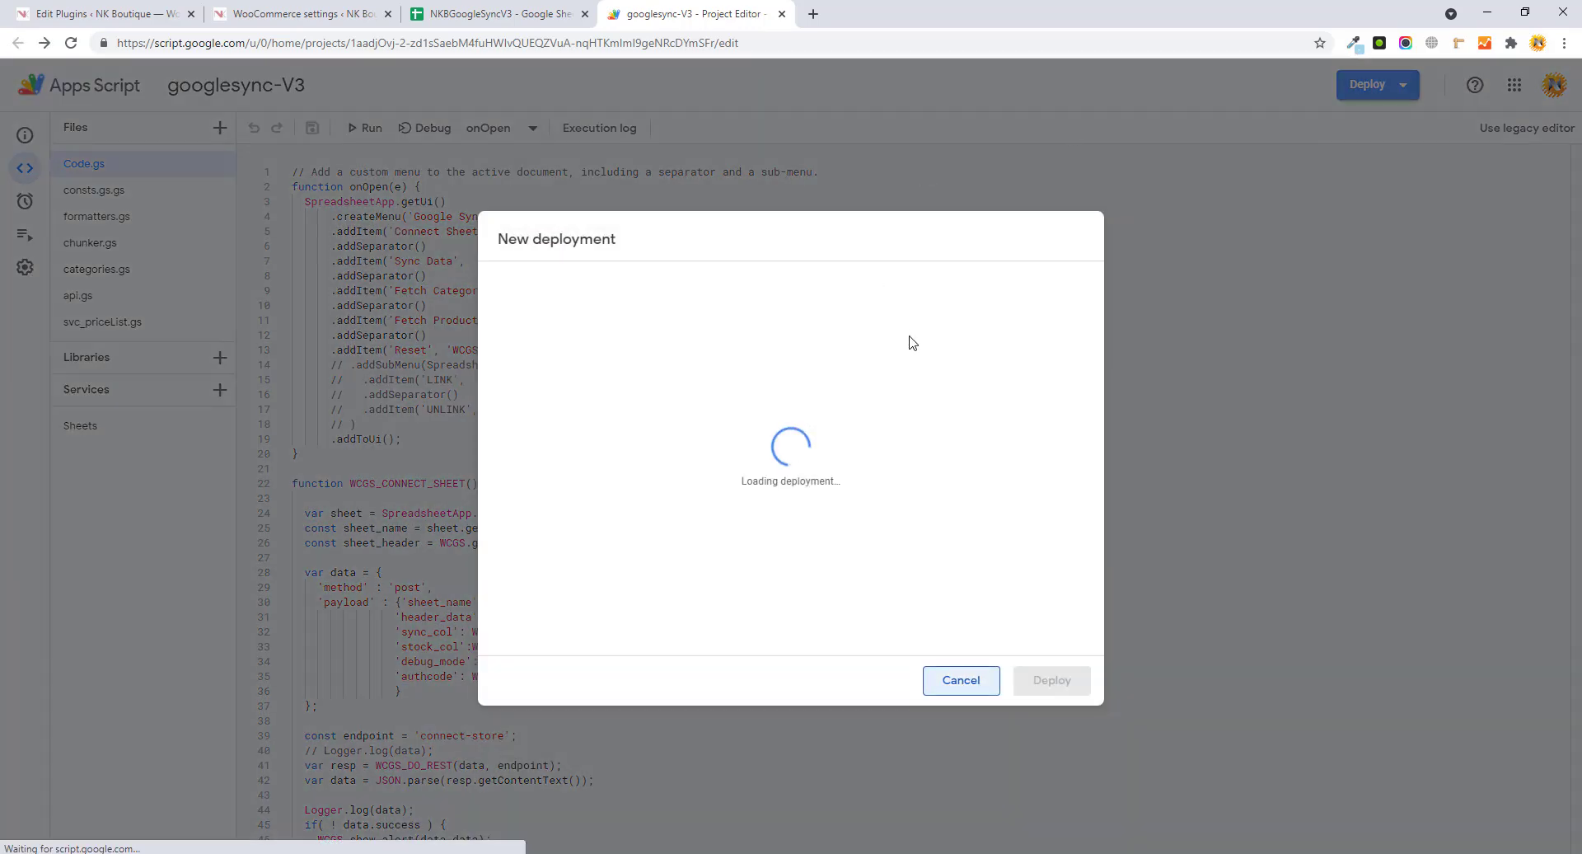
click(1051, 682)
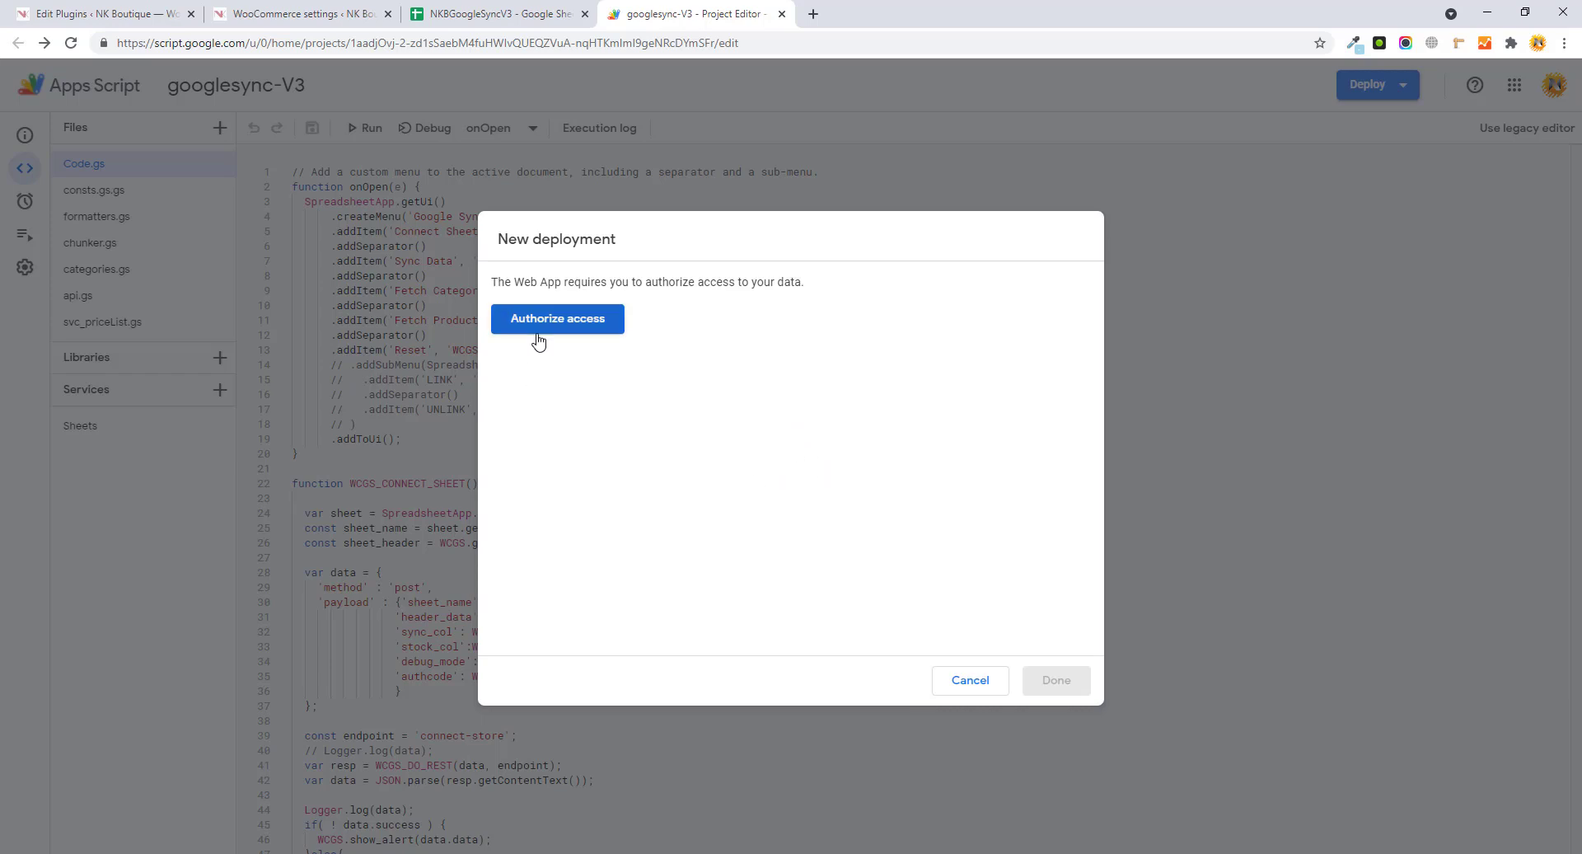
Authorize the web app with the Google account, copy its URL, and close the project
click(534, 340)
click(581, 321)
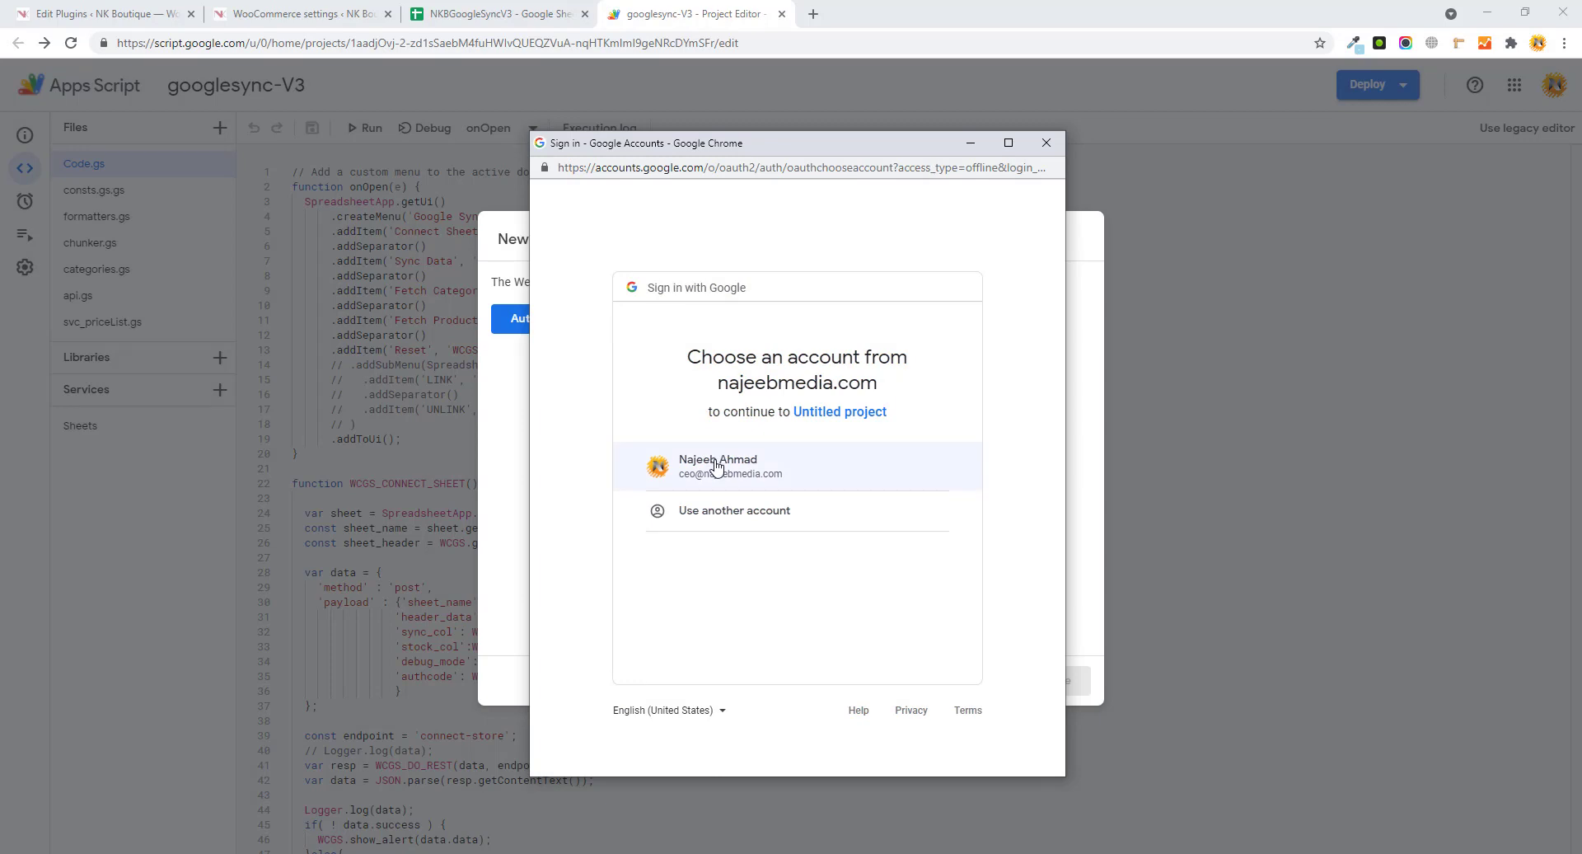
click(717, 467)
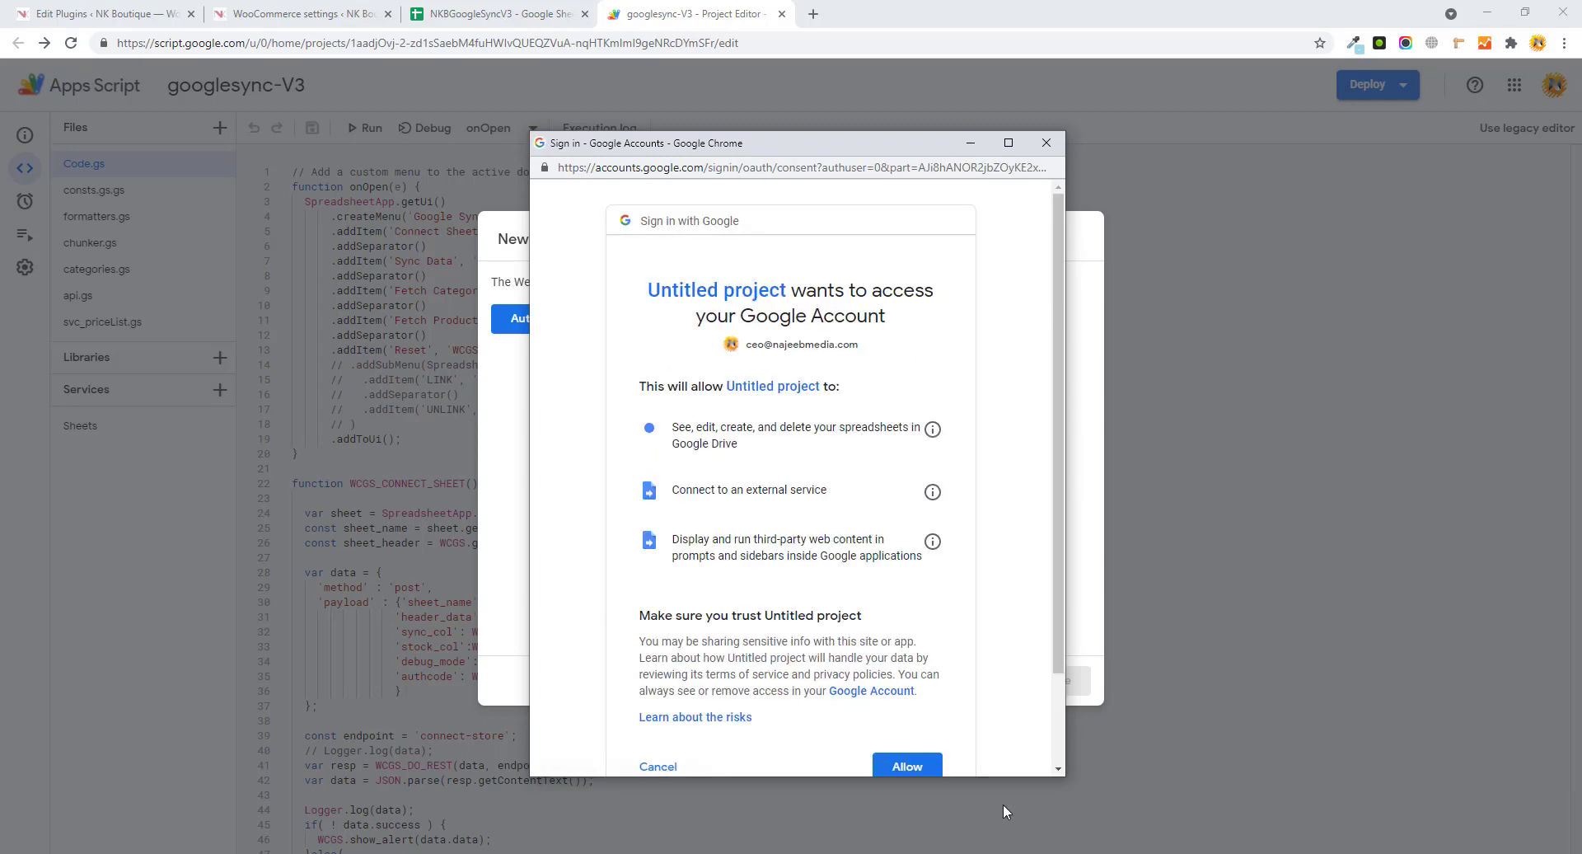
click(901, 768)
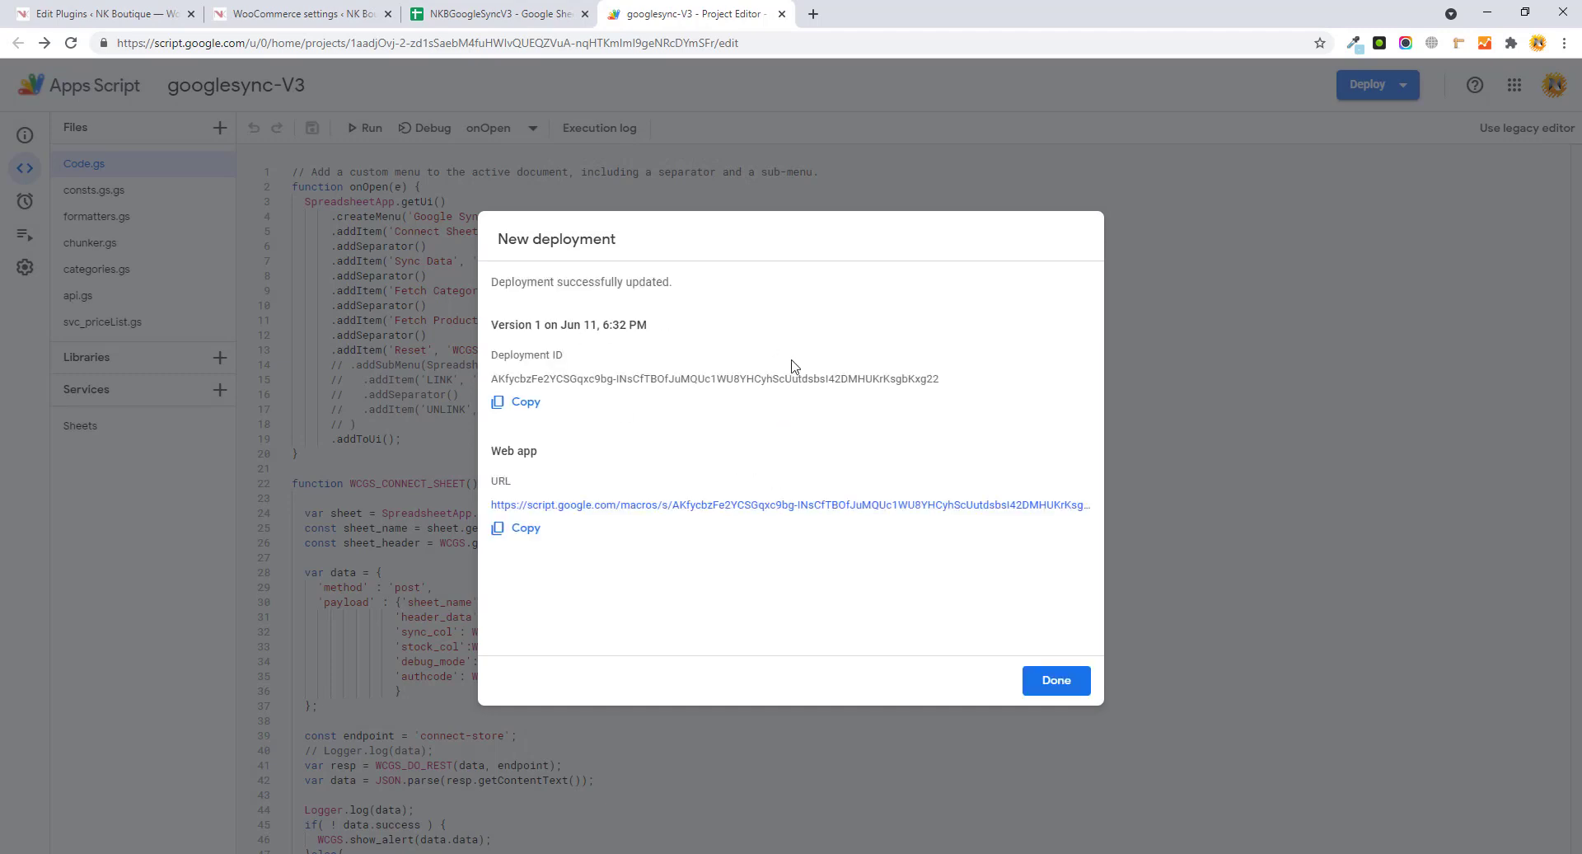
click(534, 534)
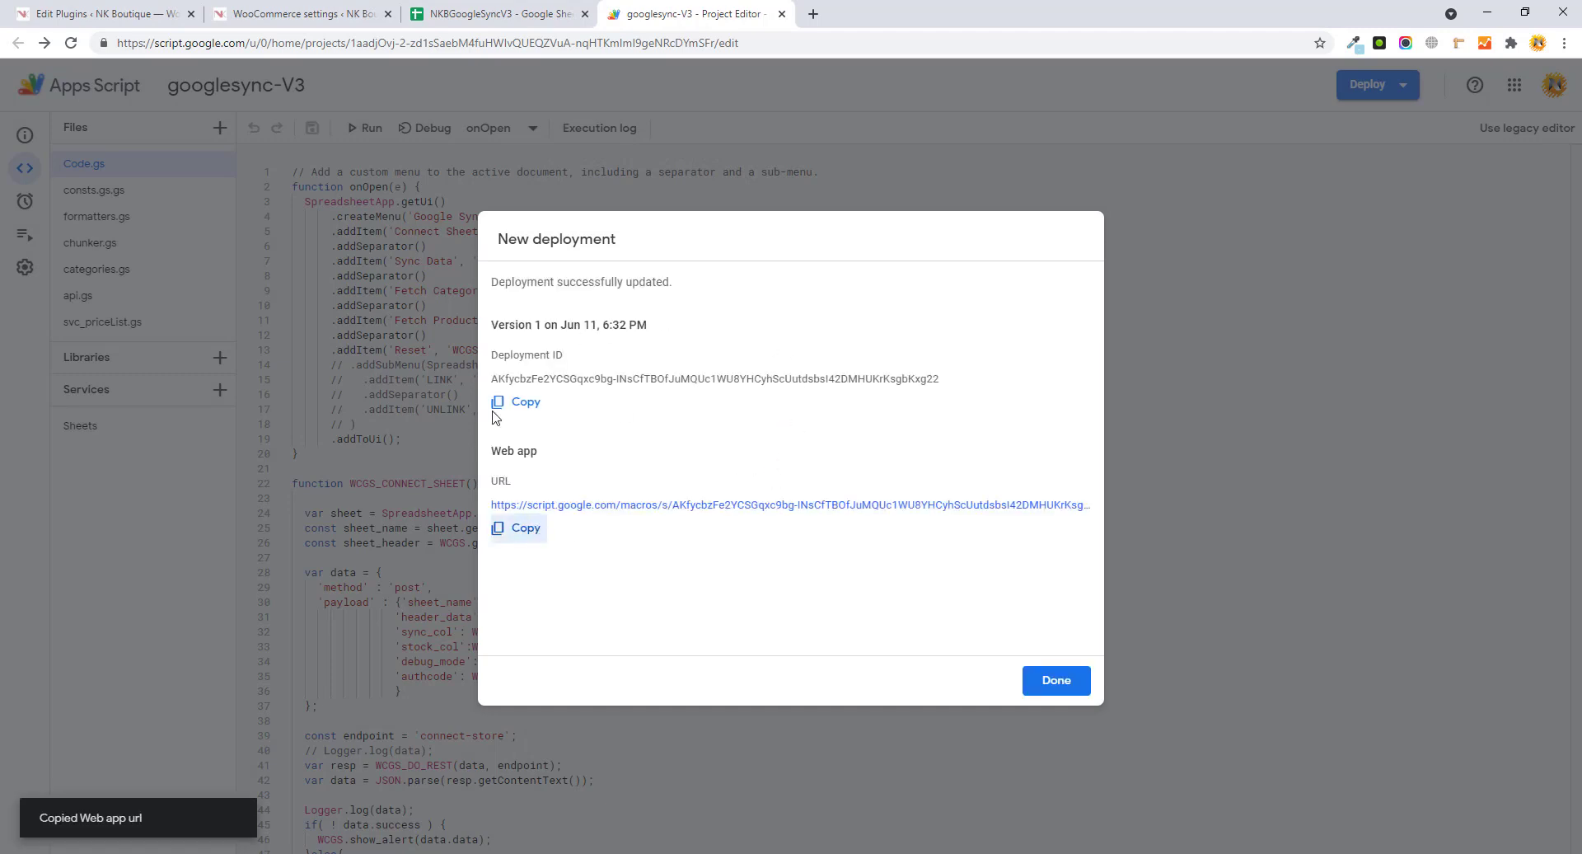
click(1050, 680)
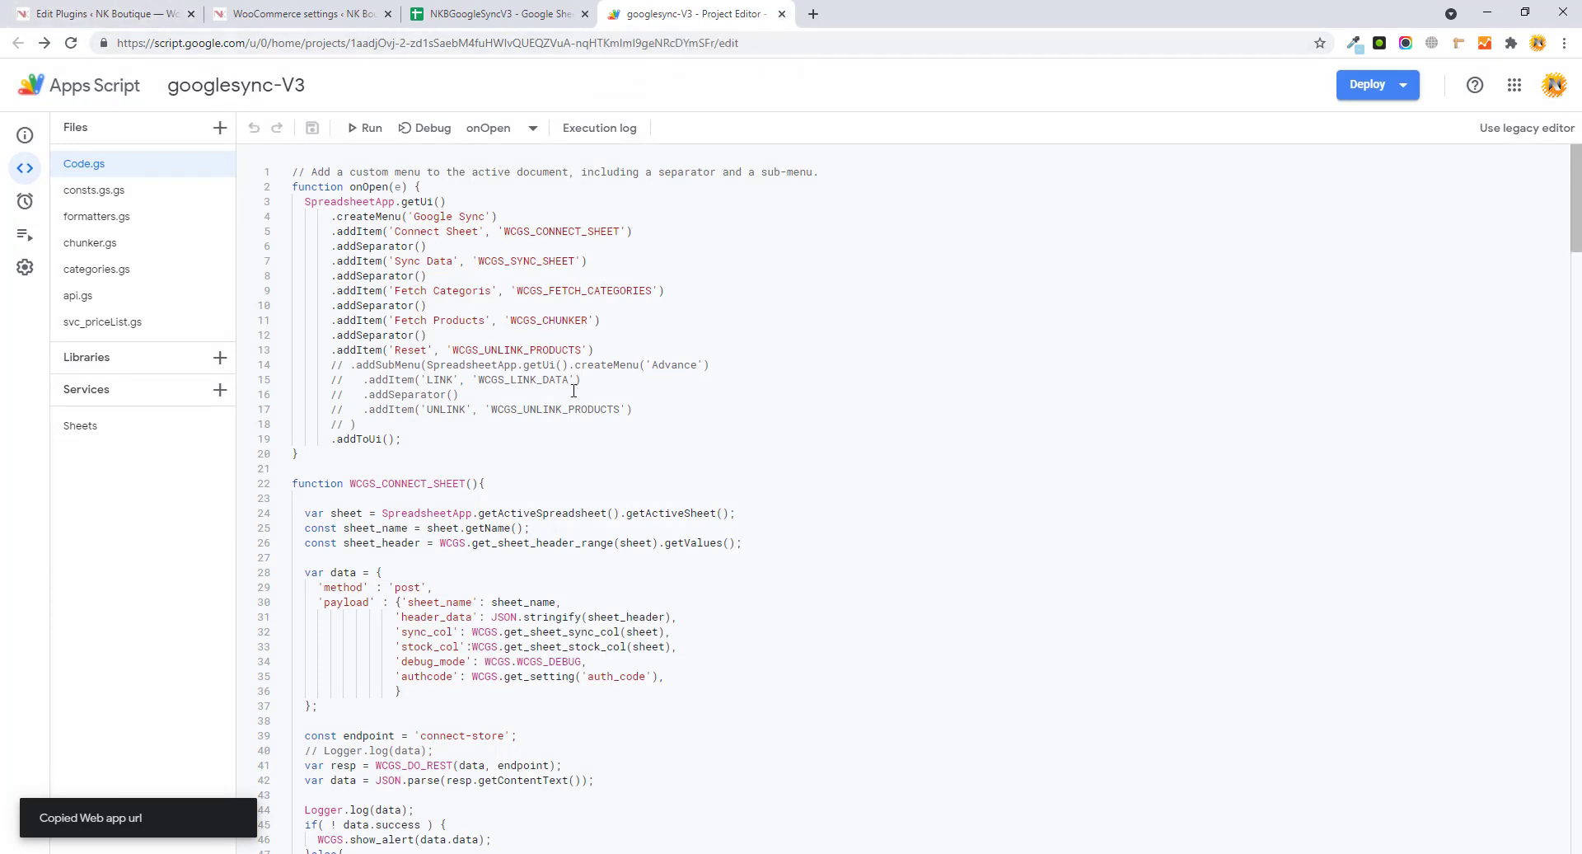
click(781, 13)
Paste the deployed web app URL into GoogleSync WebApp URL and save the settings
click(296, 13)
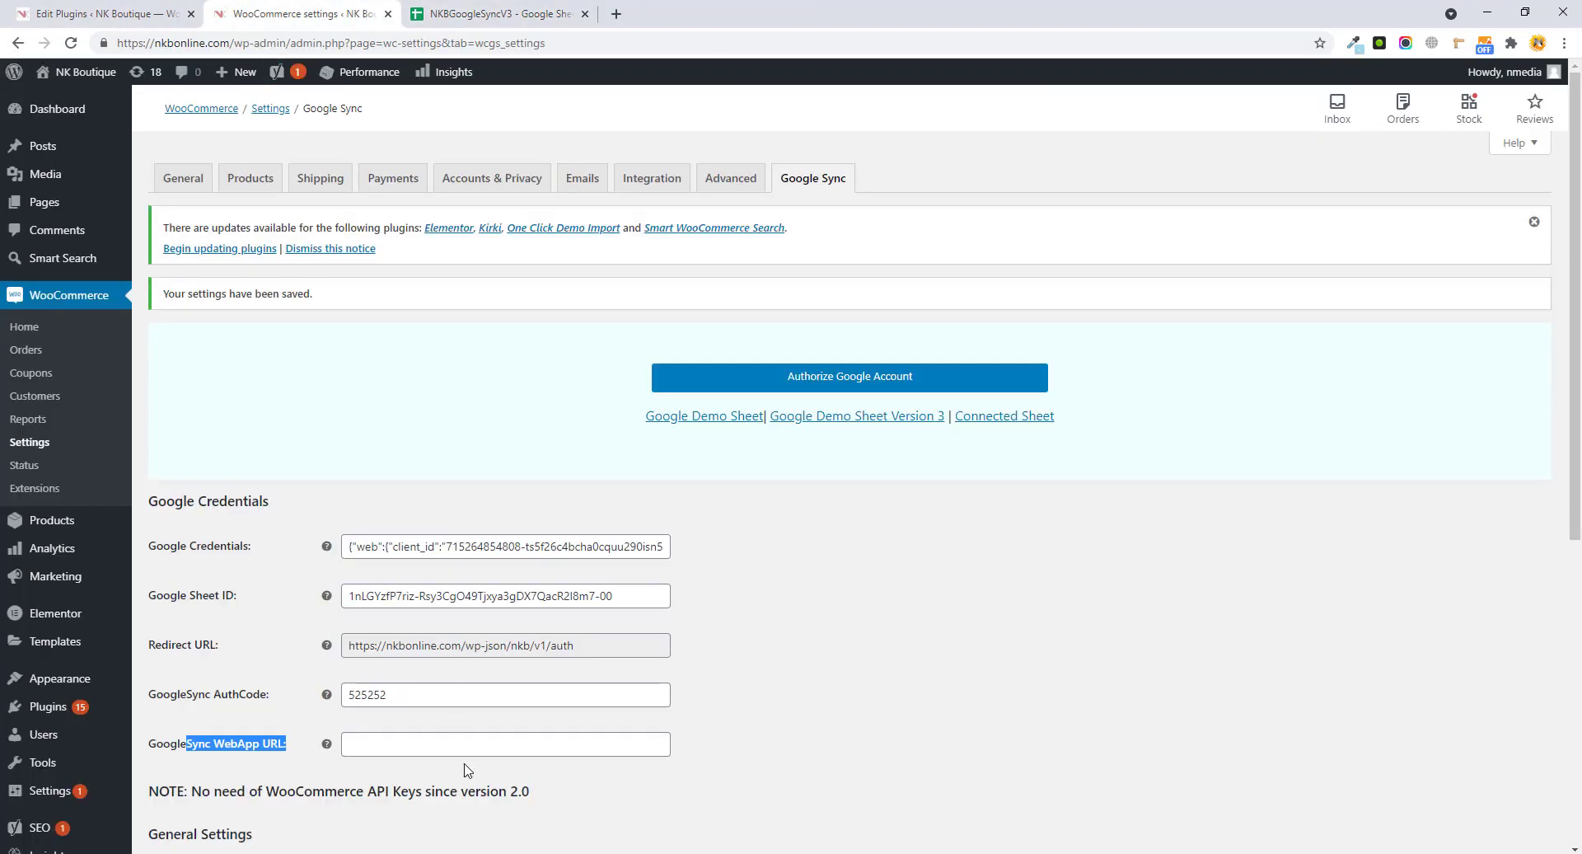
scroll(1094, 469, down, 3)
click(396, 469)
key(ctrl+v)
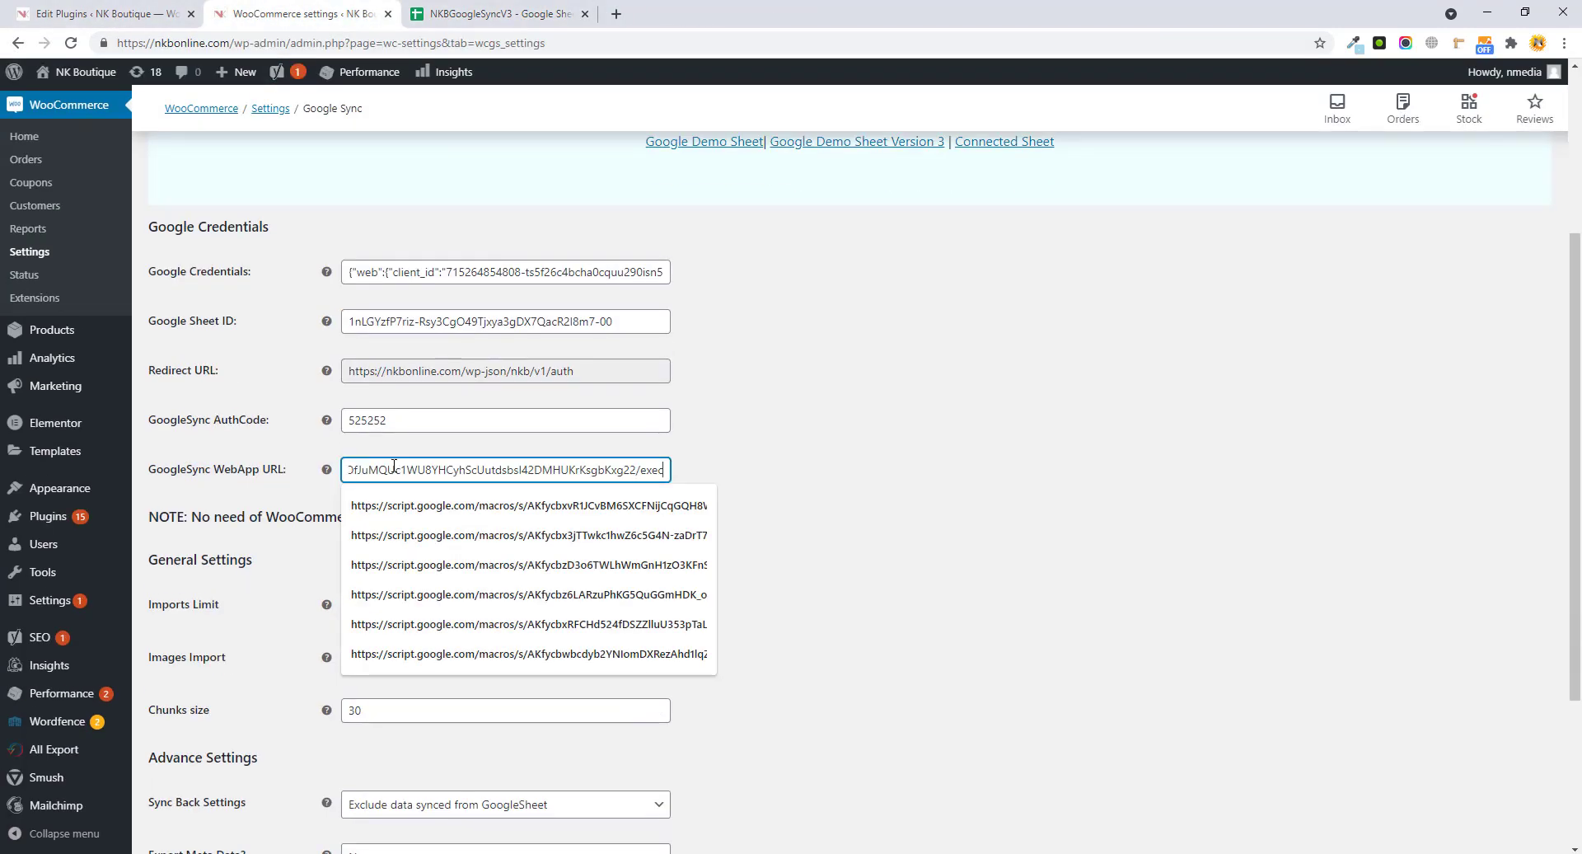
scroll(624, 515, down, 3)
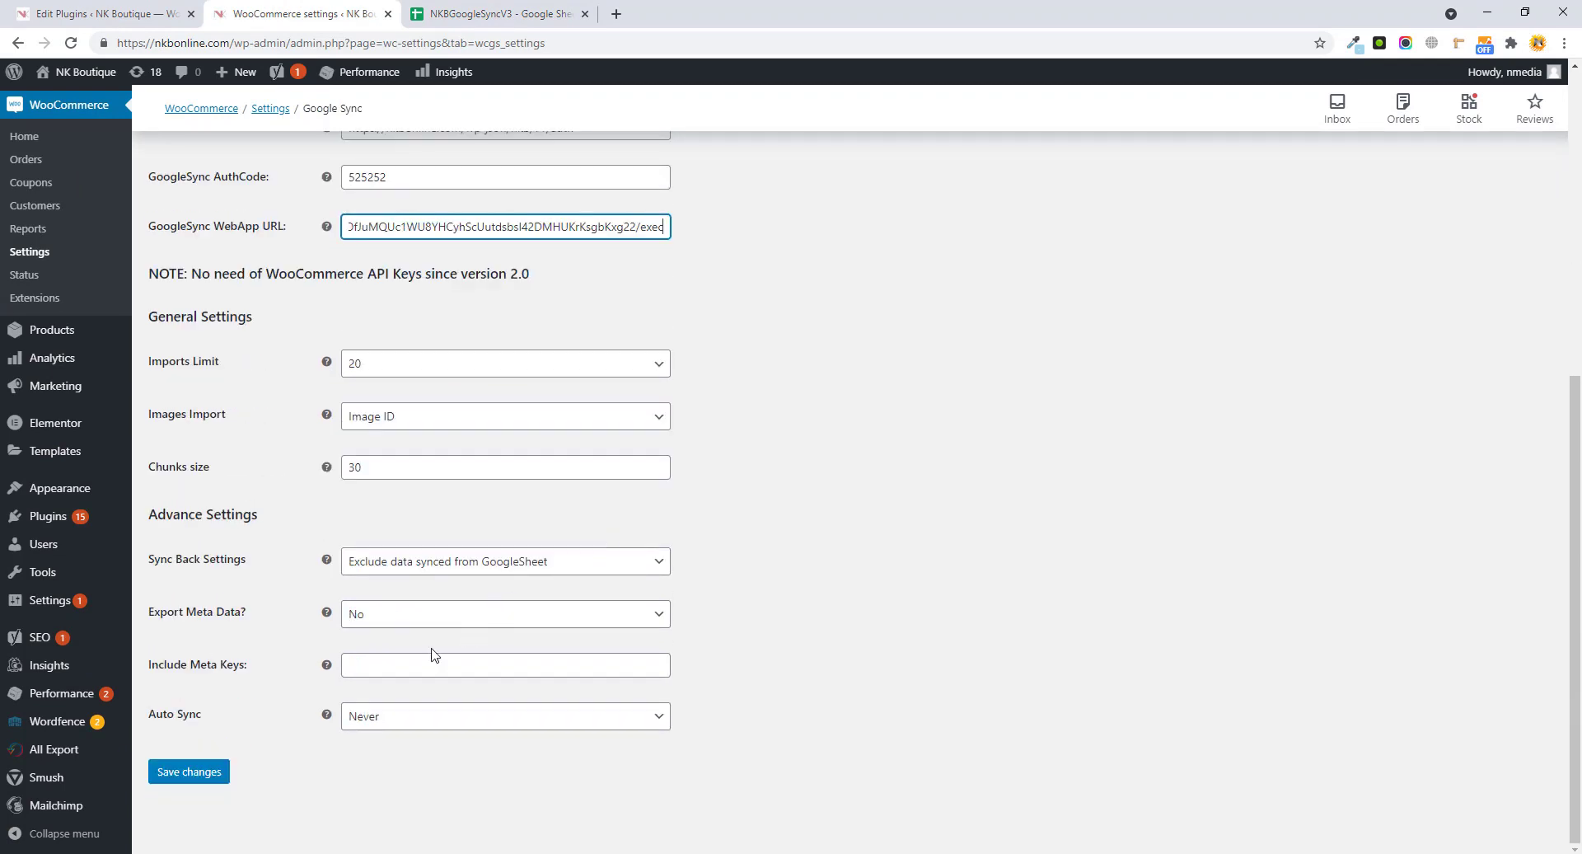
click(206, 763)
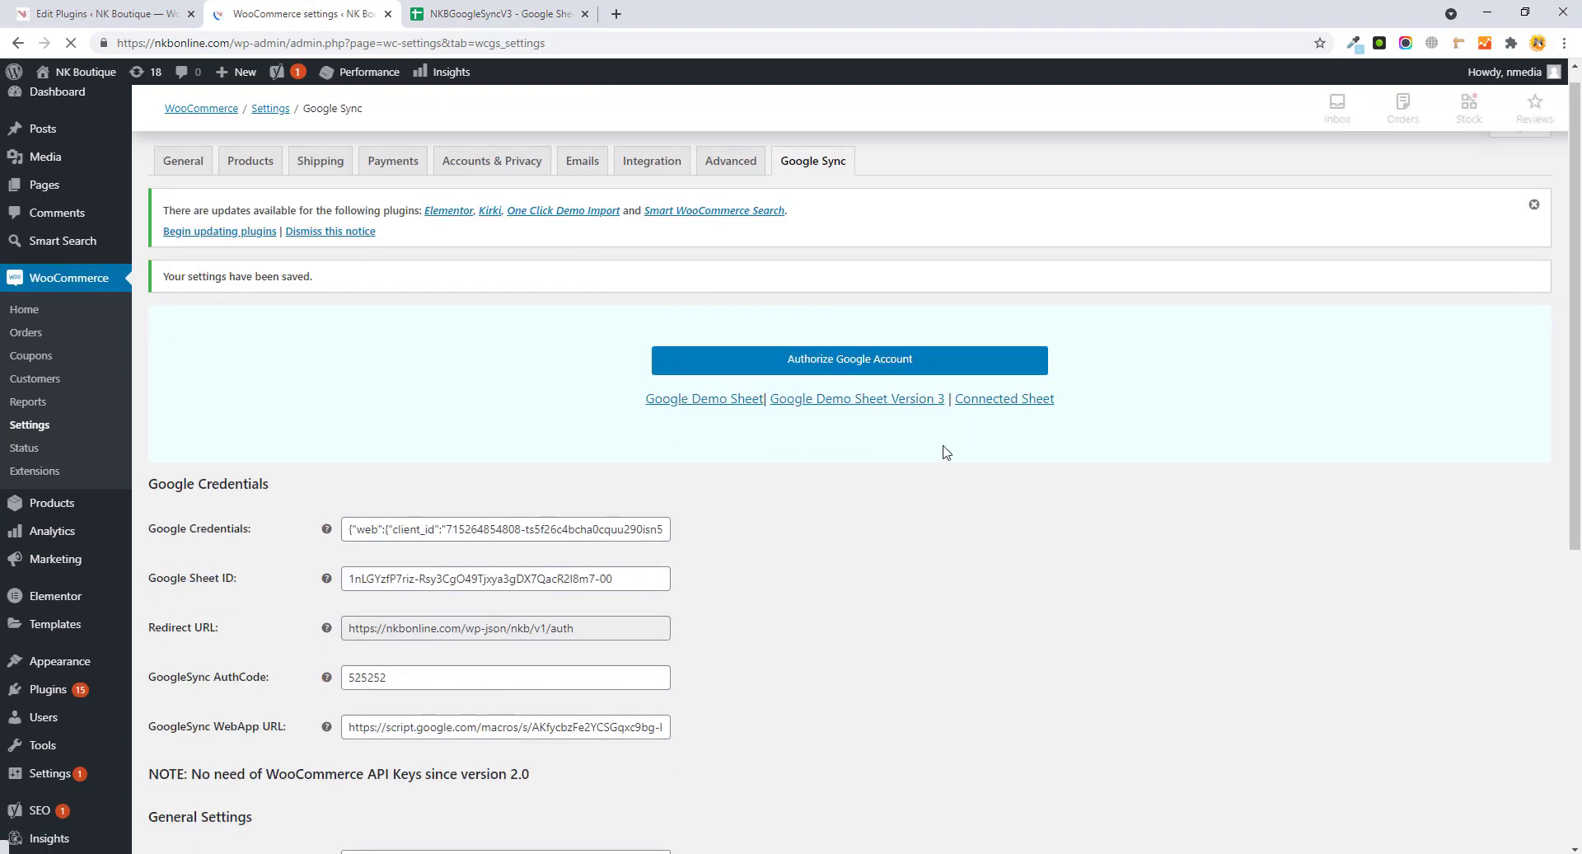
scroll(413, 438, down, 2)
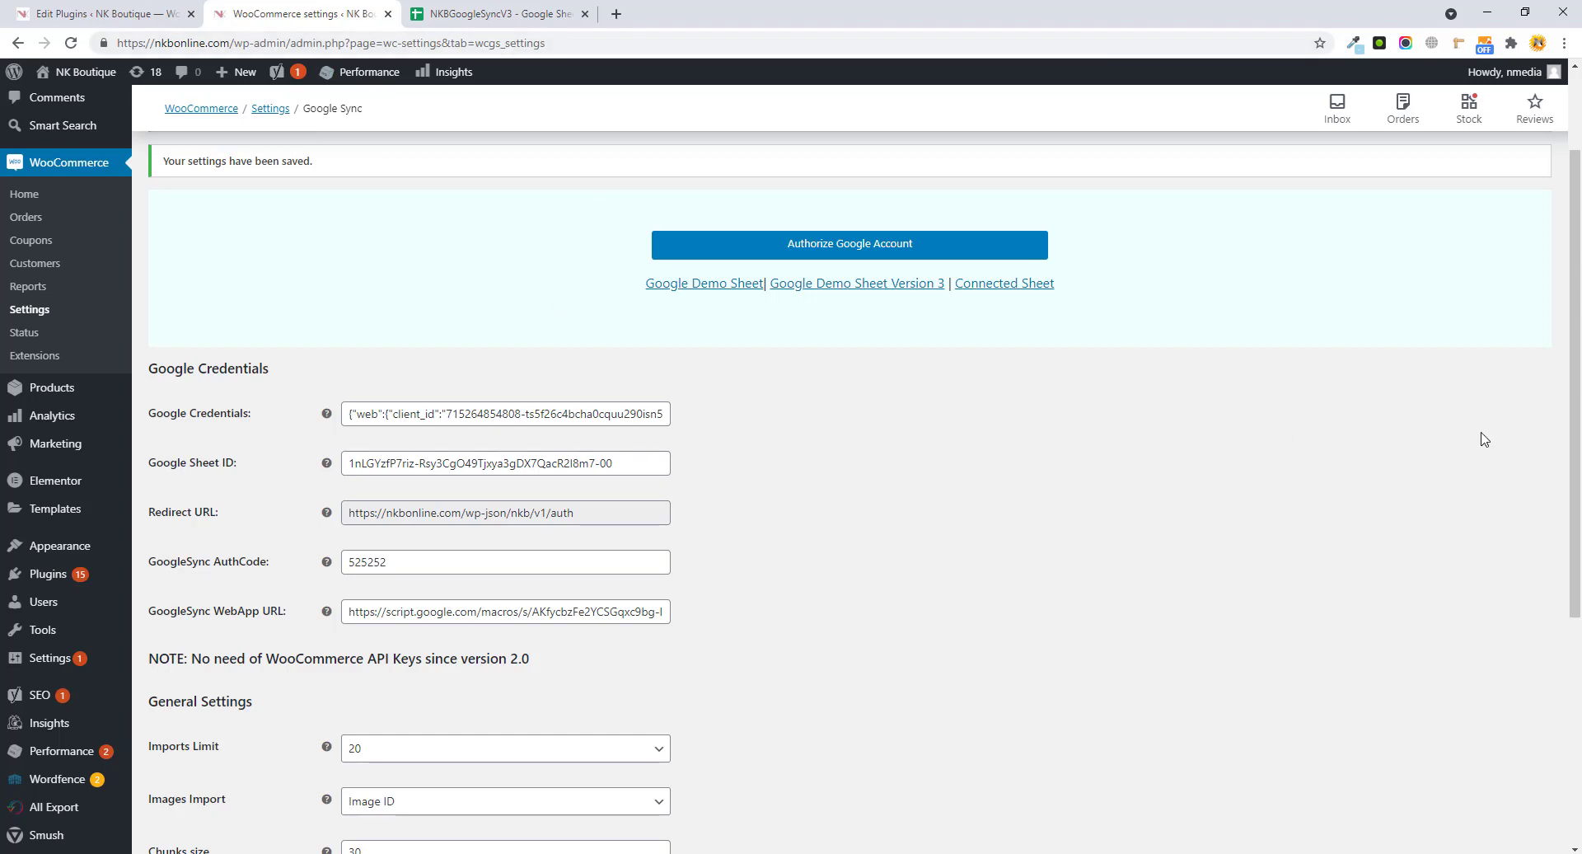
Authorize the Google account, allowing nkbonline.com access to its spreadsheets
click(888, 255)
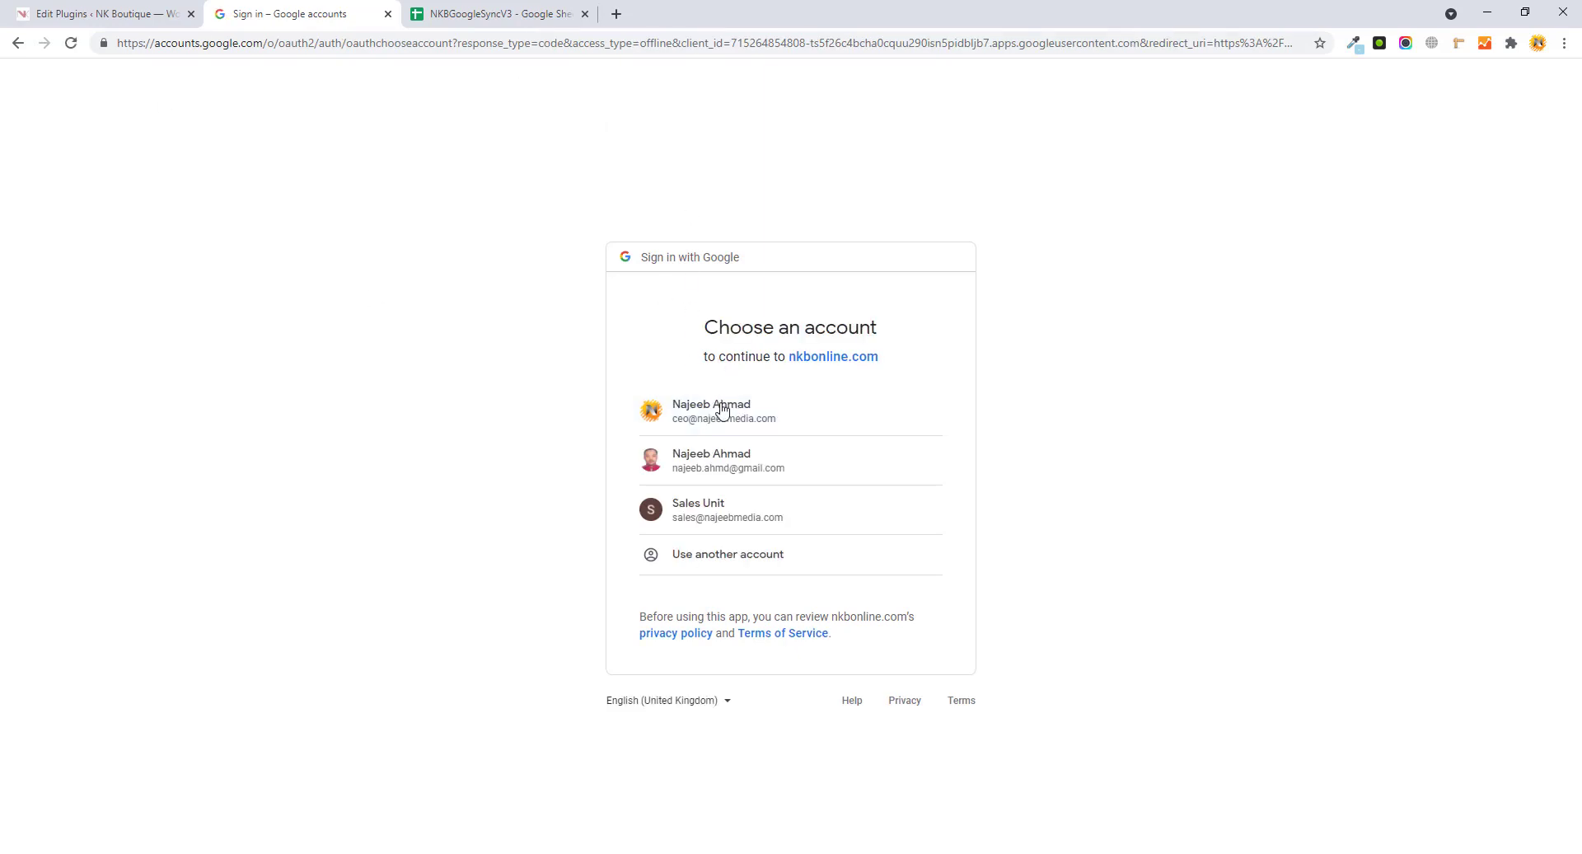
click(723, 412)
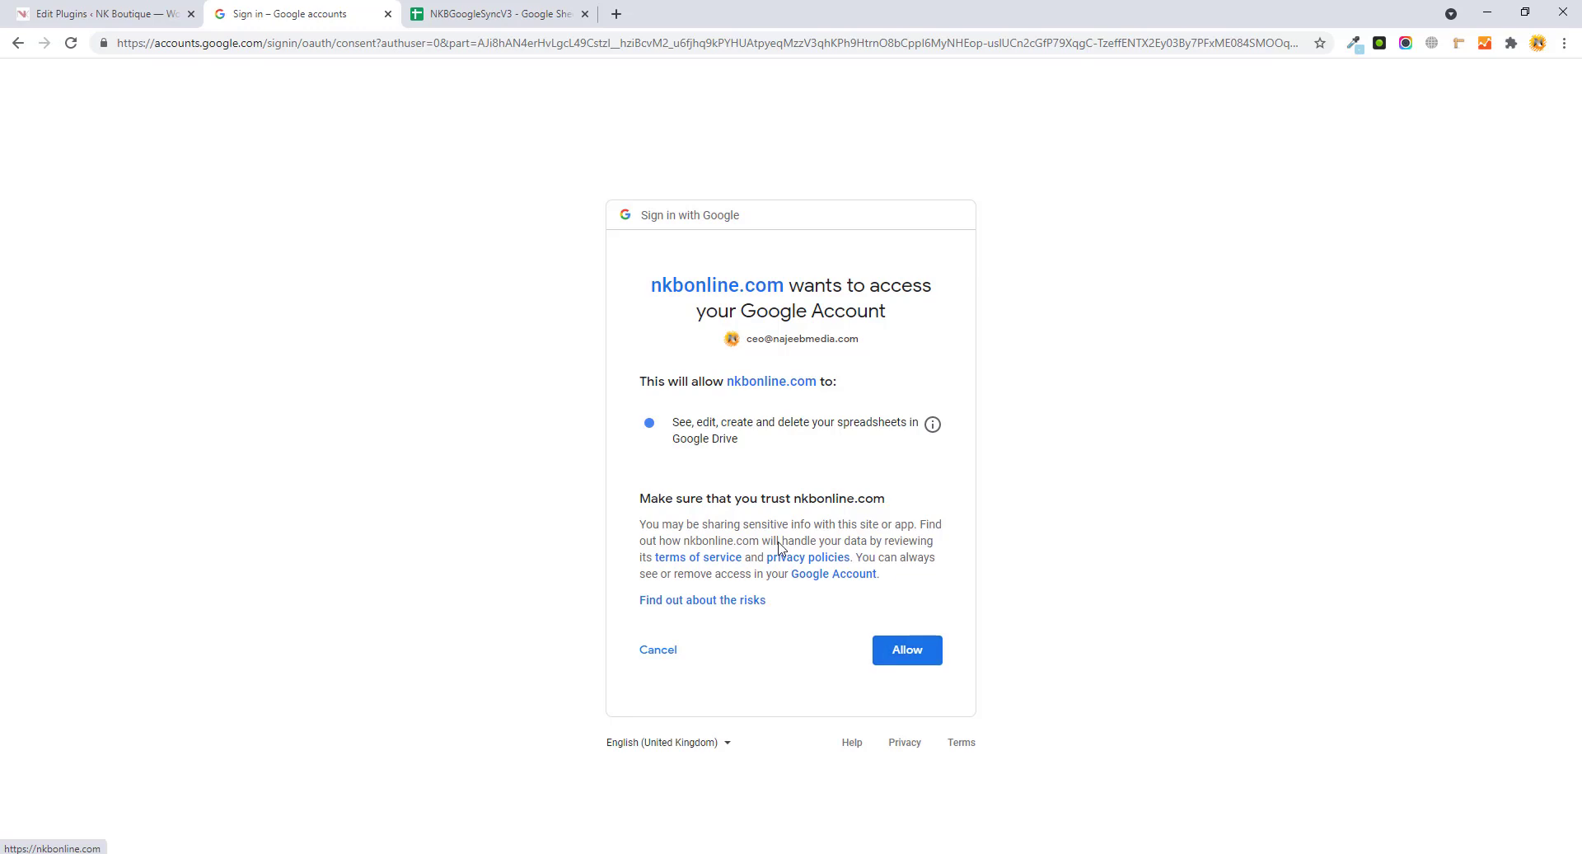
click(929, 661)
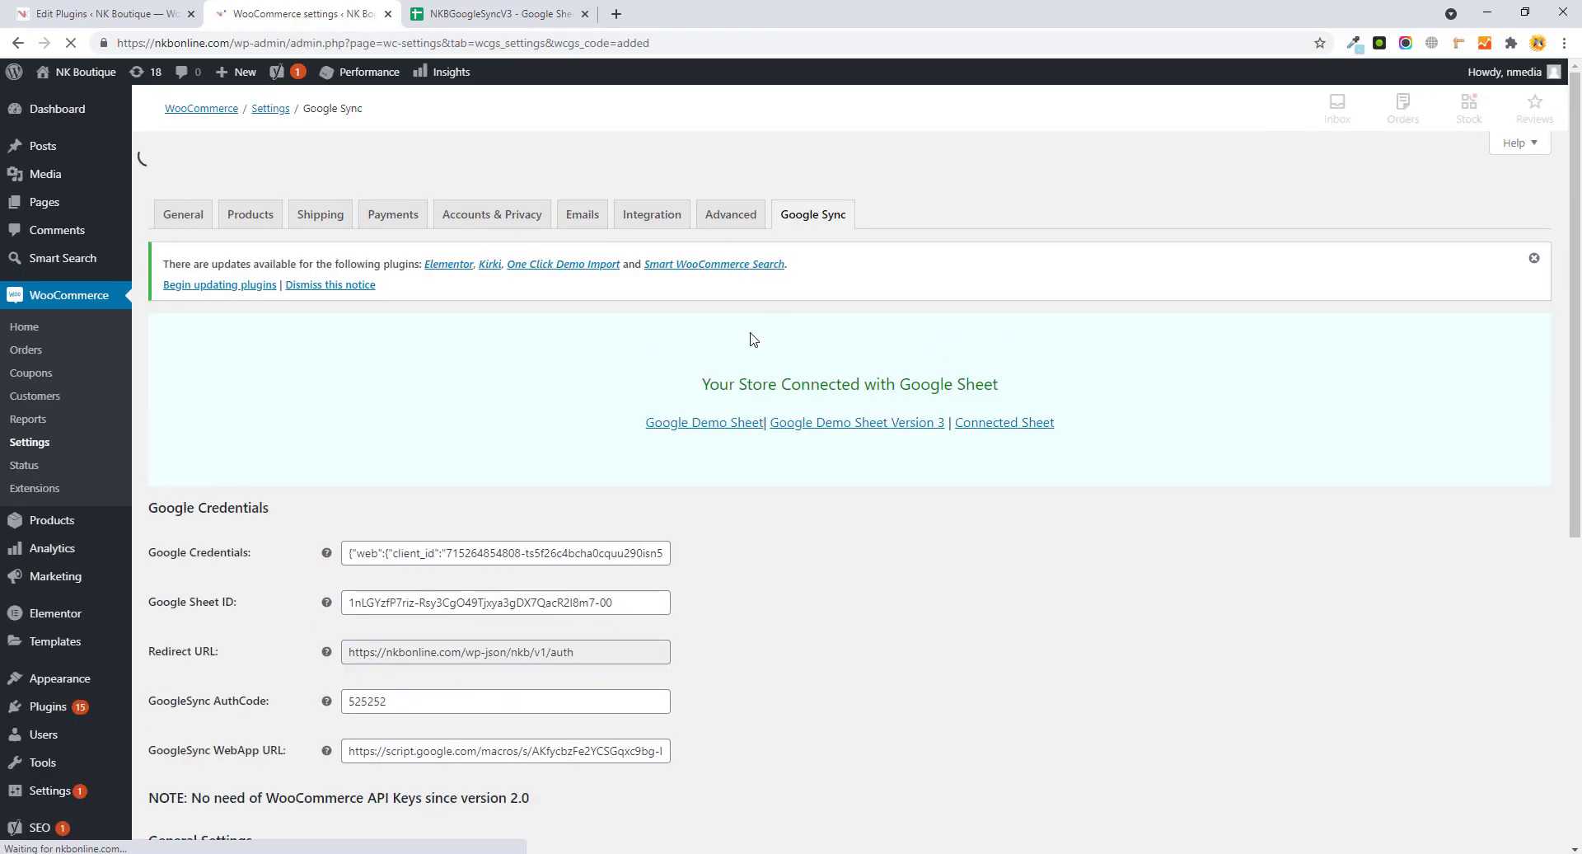
Check the 'Your Store Connected with Google Sheet' message, then bring up the NKBGoogleSyncV3 spreadsheet
drag(702, 350, 1054, 353)
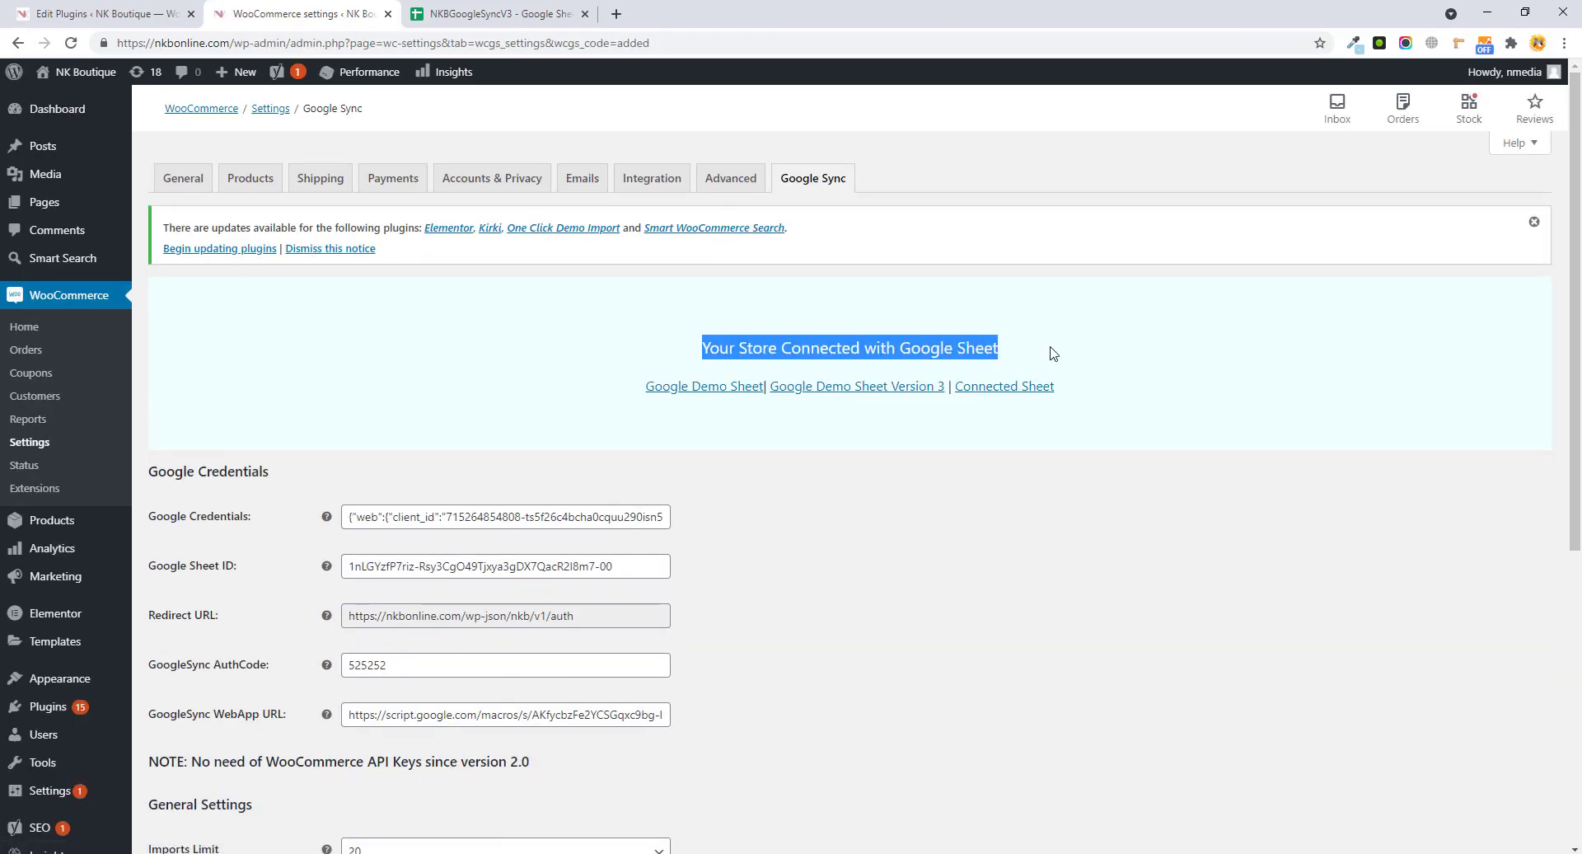
drag(693, 352, 1022, 372)
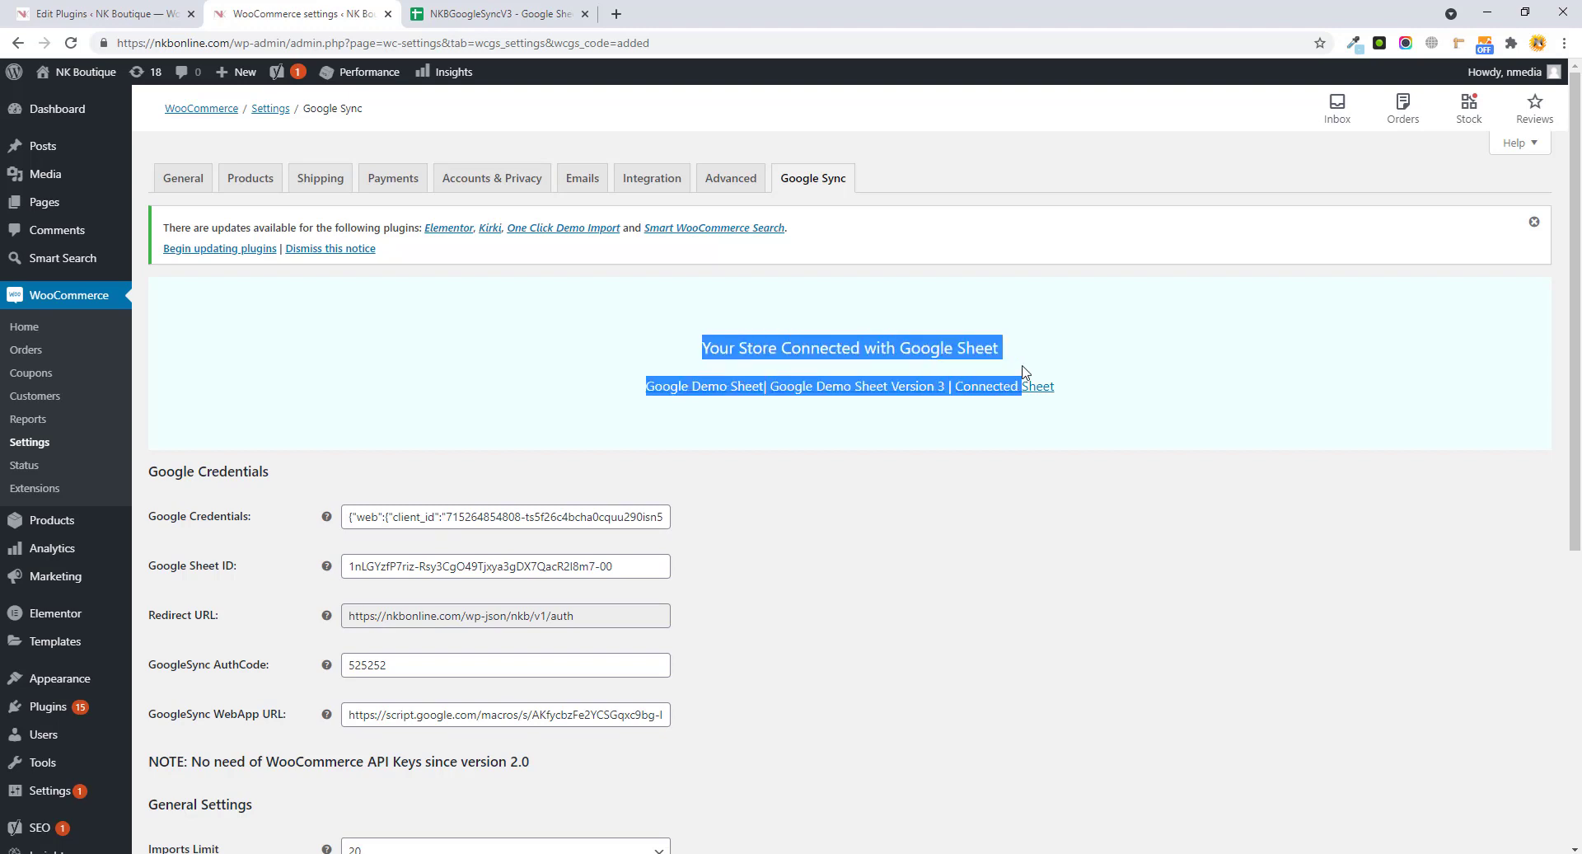
click(1003, 349)
drag(713, 348, 890, 343)
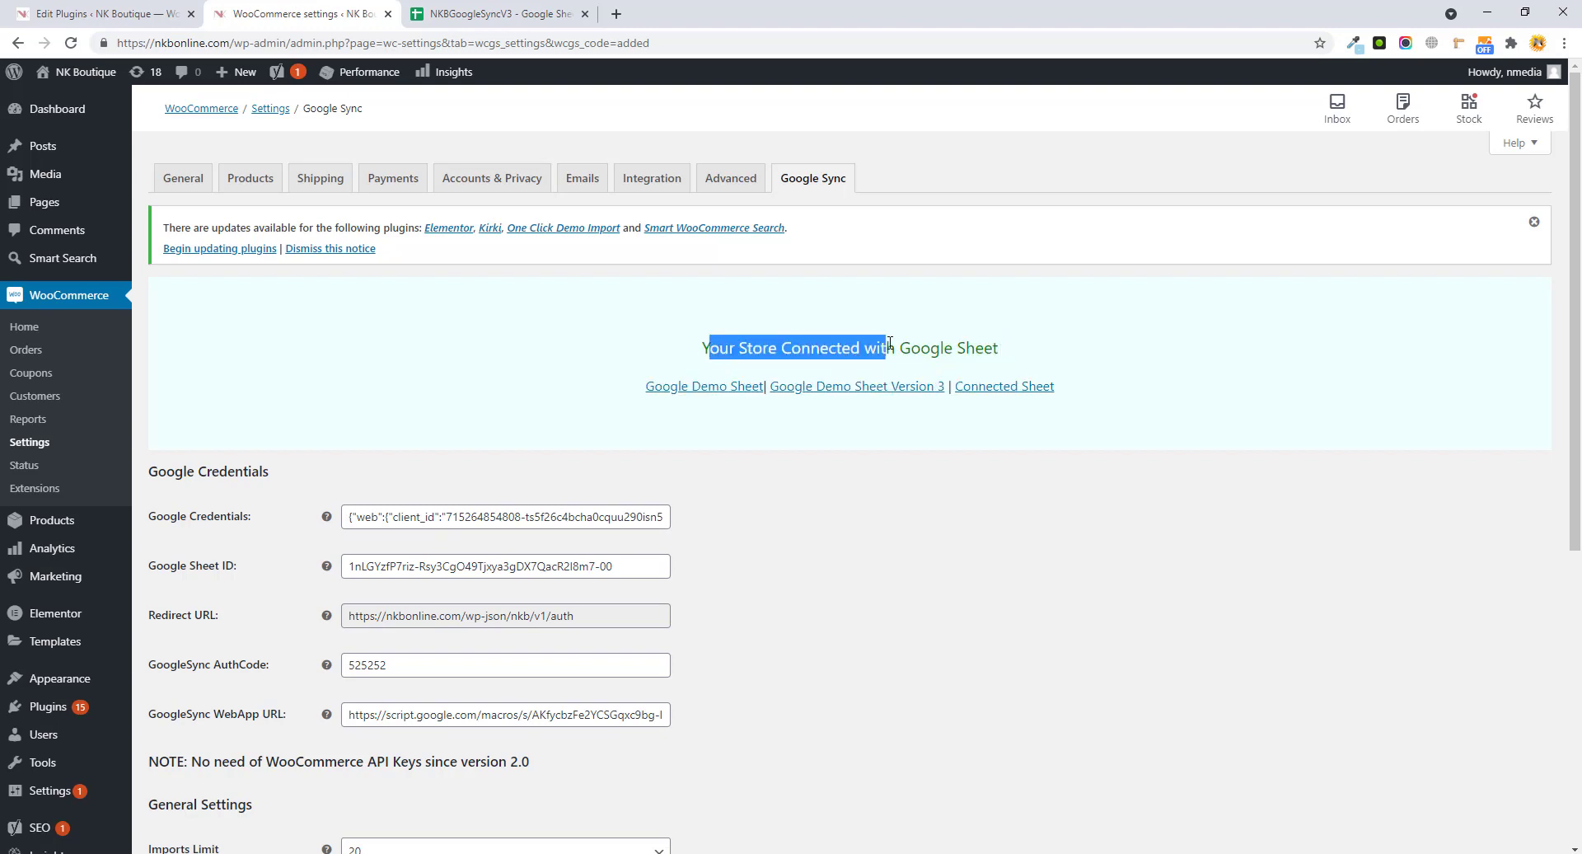
click(746, 315)
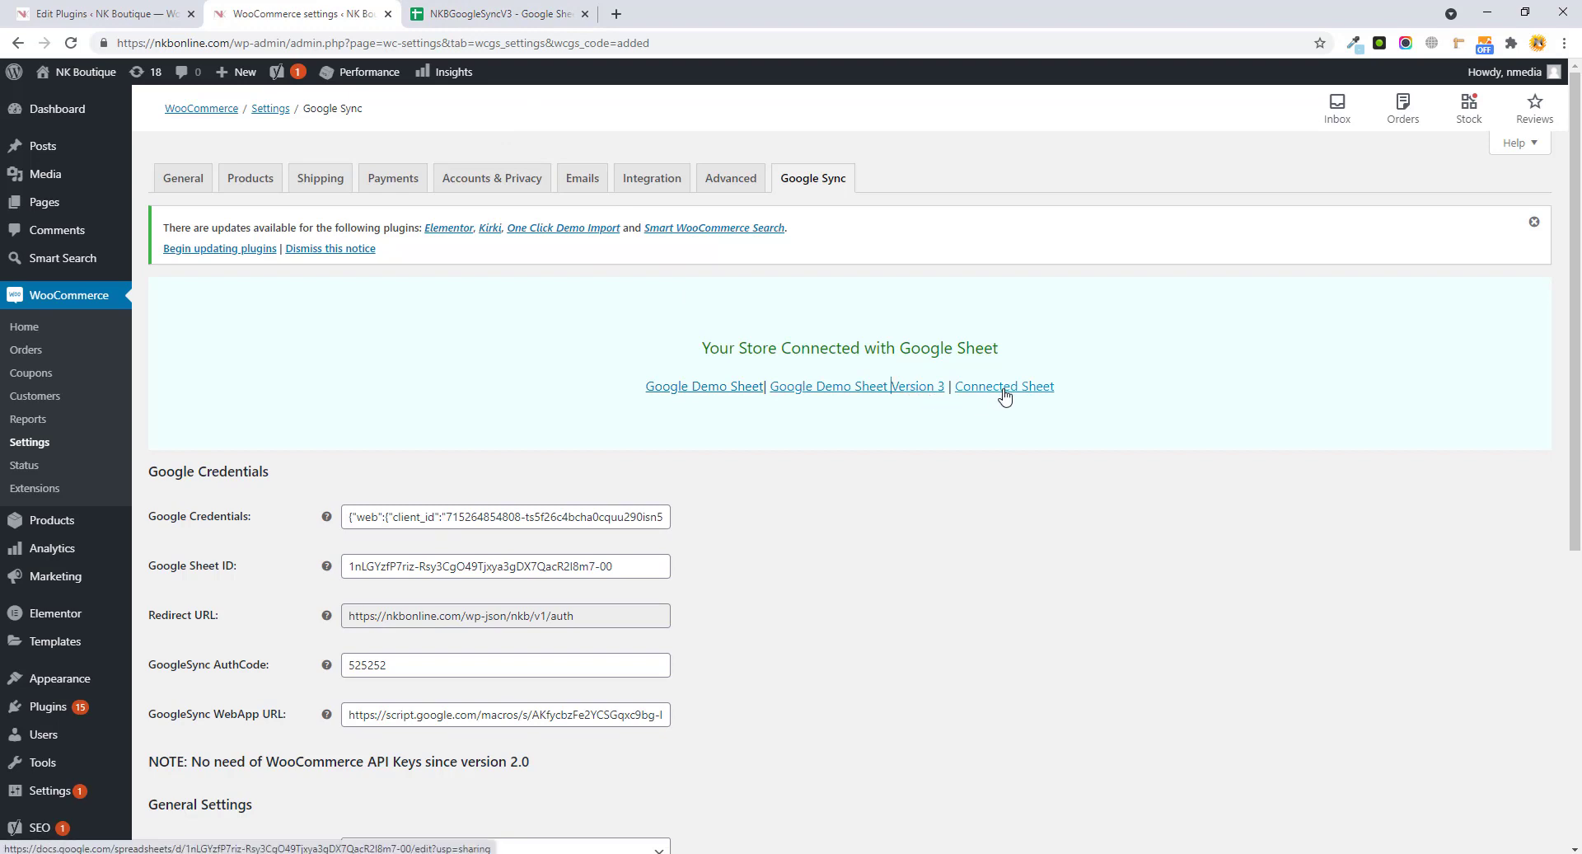
click(476, 20)
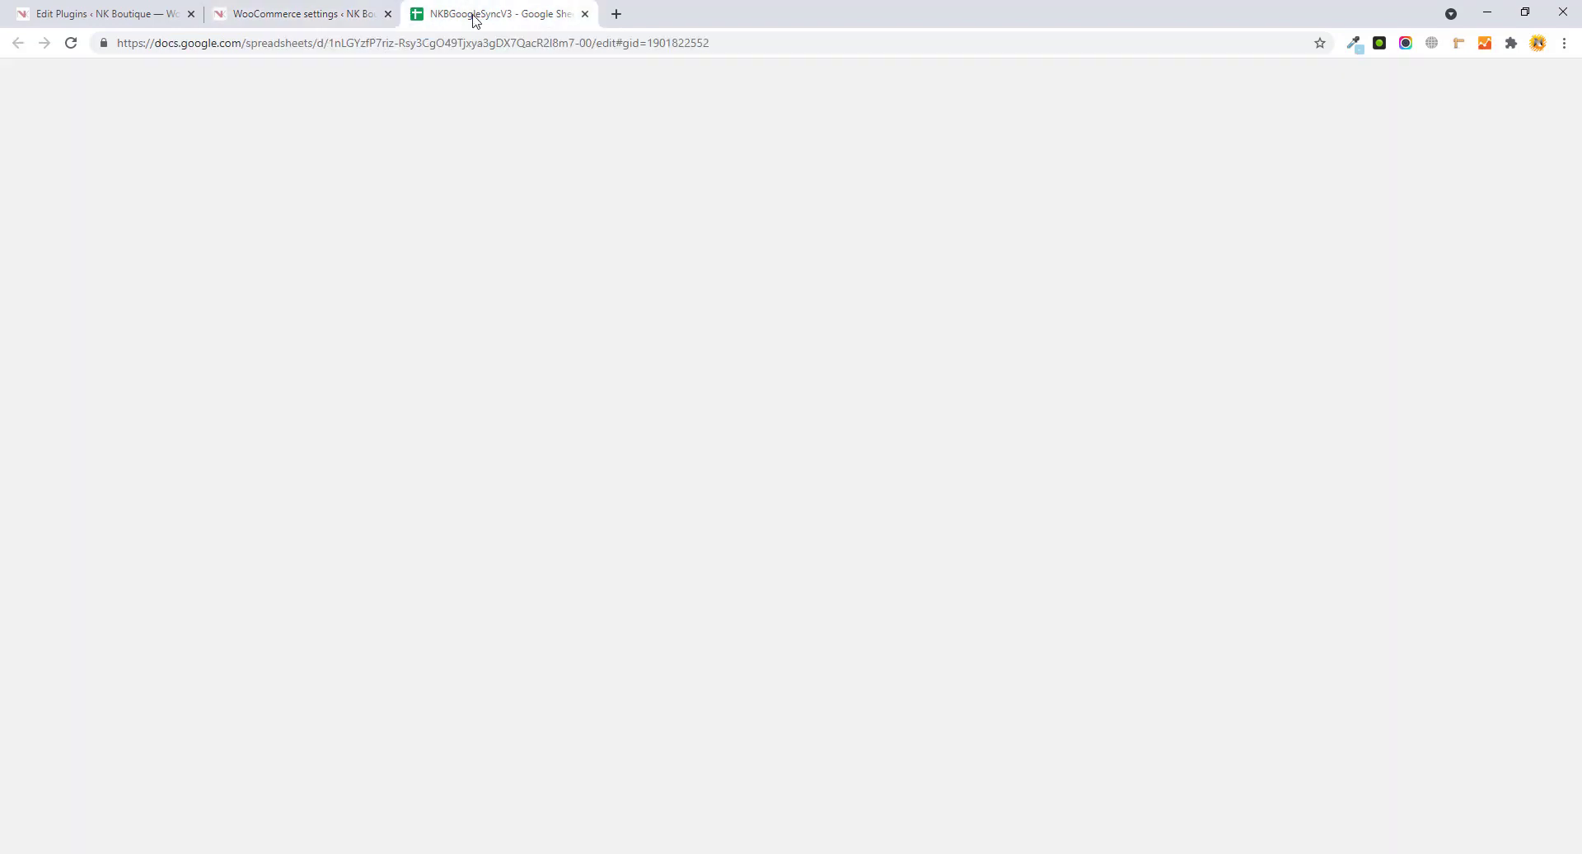
click(306, 13)
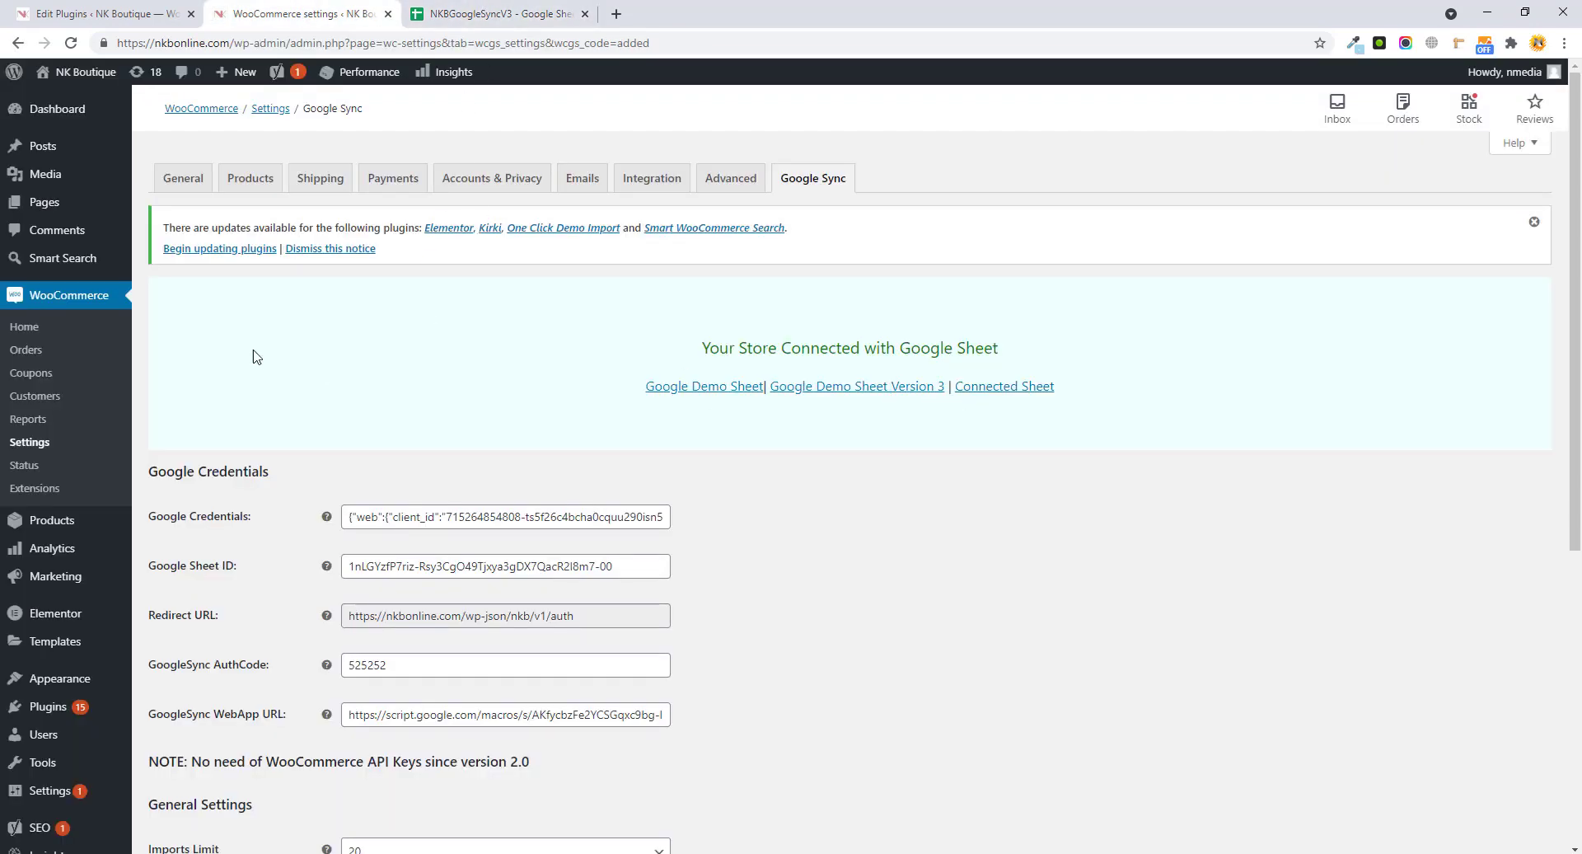
key(ctrl+Tab)
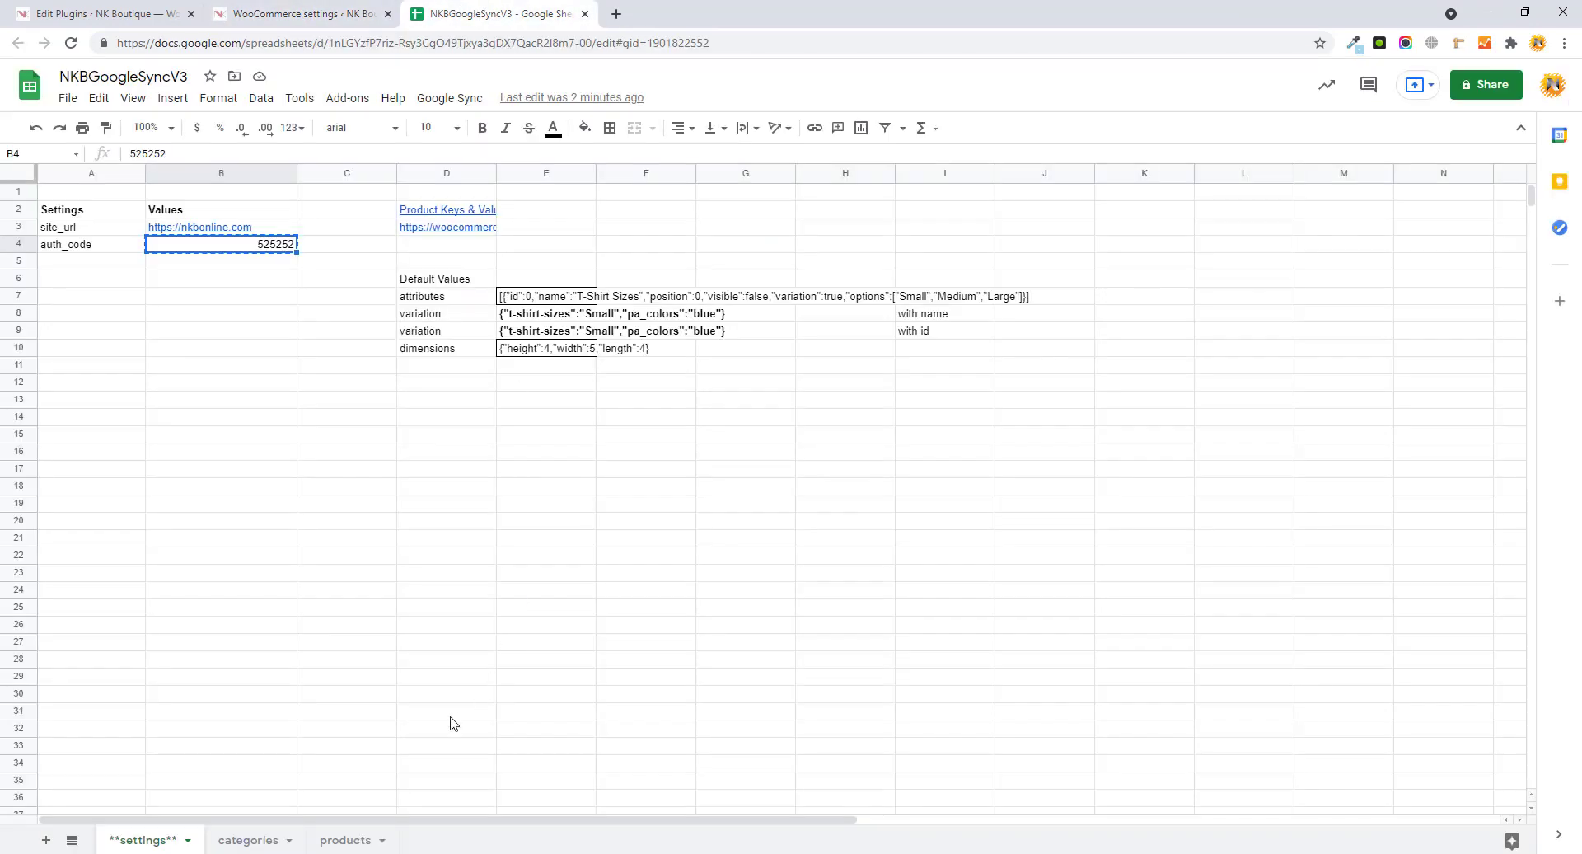
Follow the settings sheet's Product Keys & Values link to the WooCommerce REST API docs
click(398, 837)
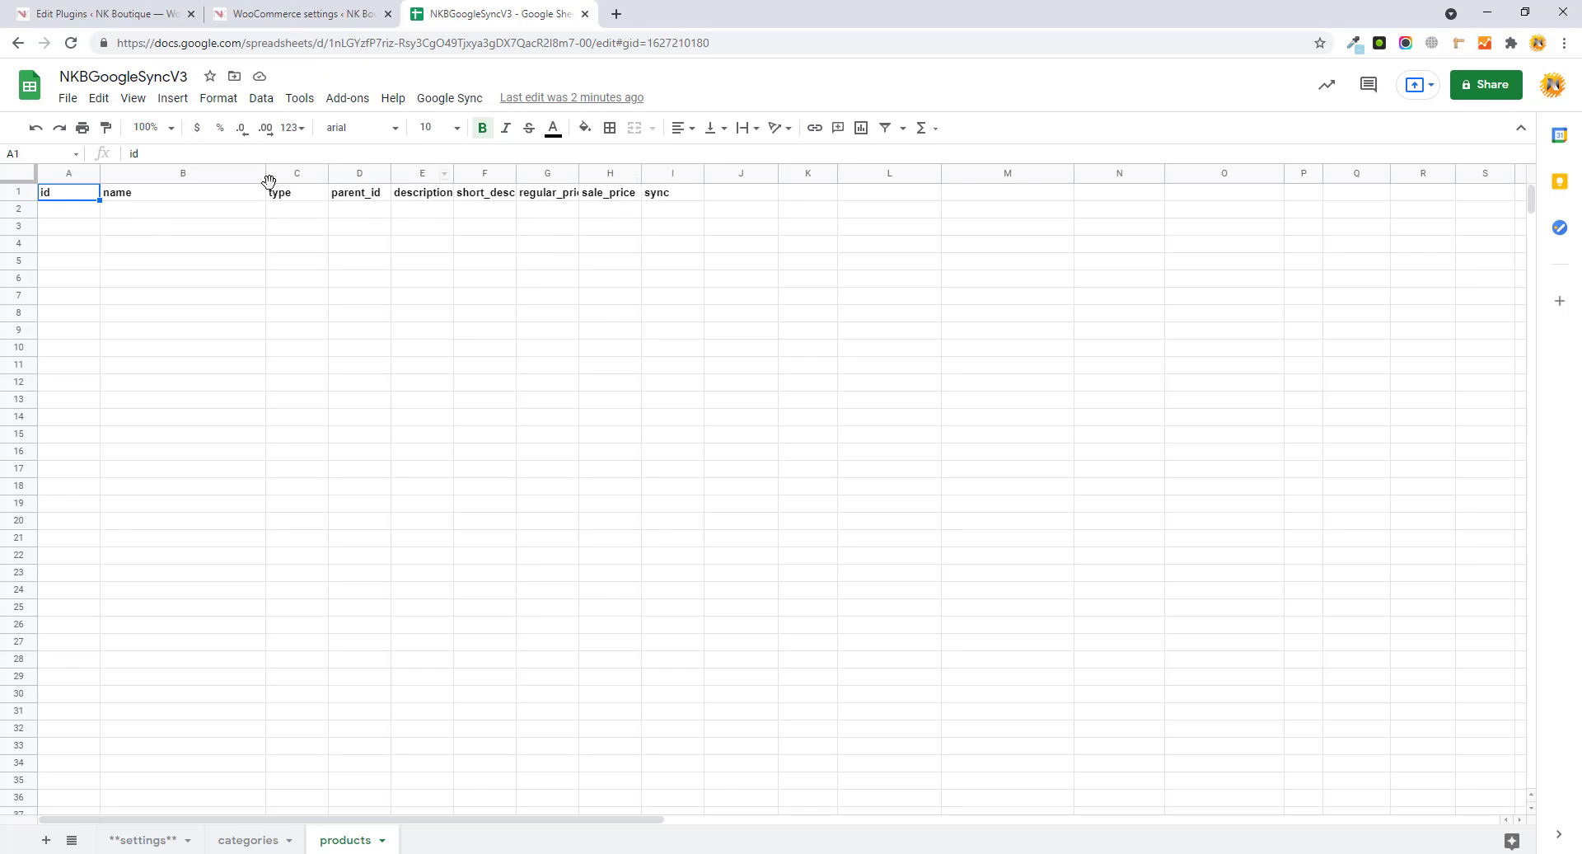
click(311, 22)
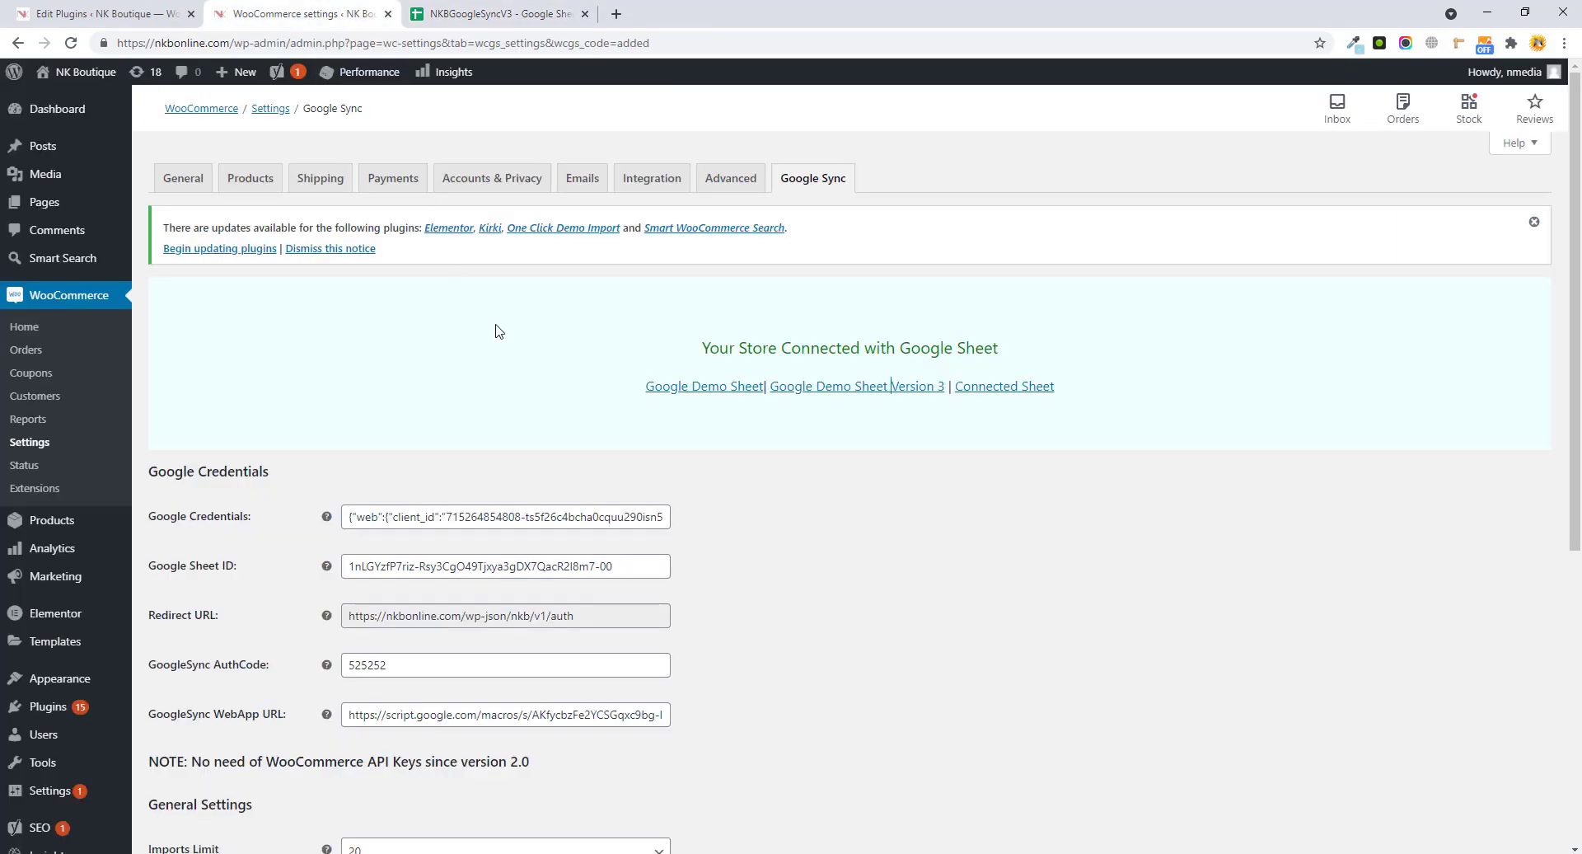
click(482, 18)
click(153, 842)
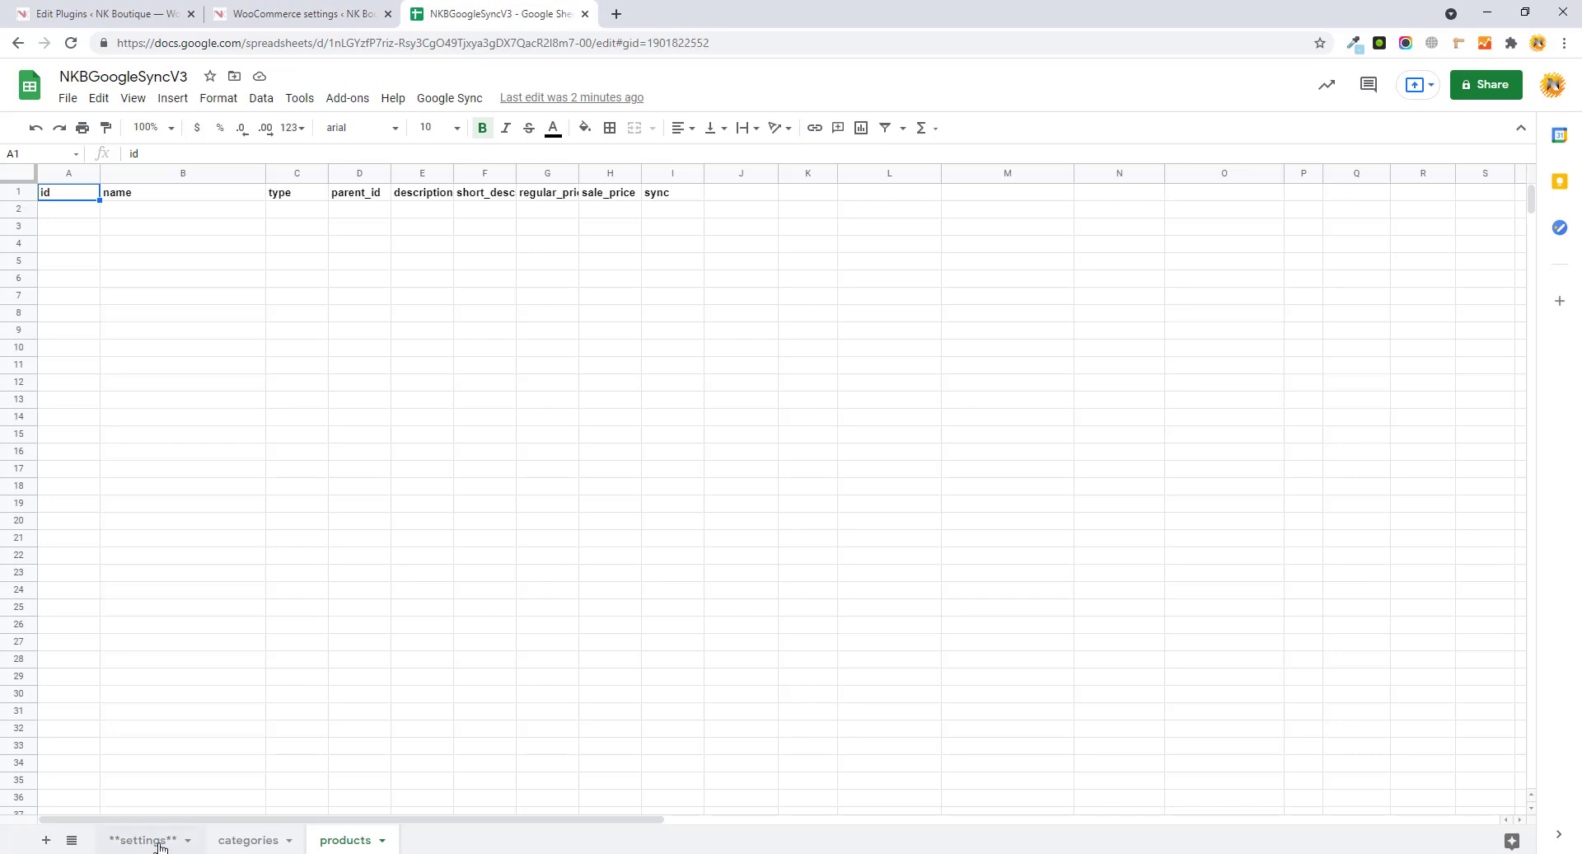
click(477, 216)
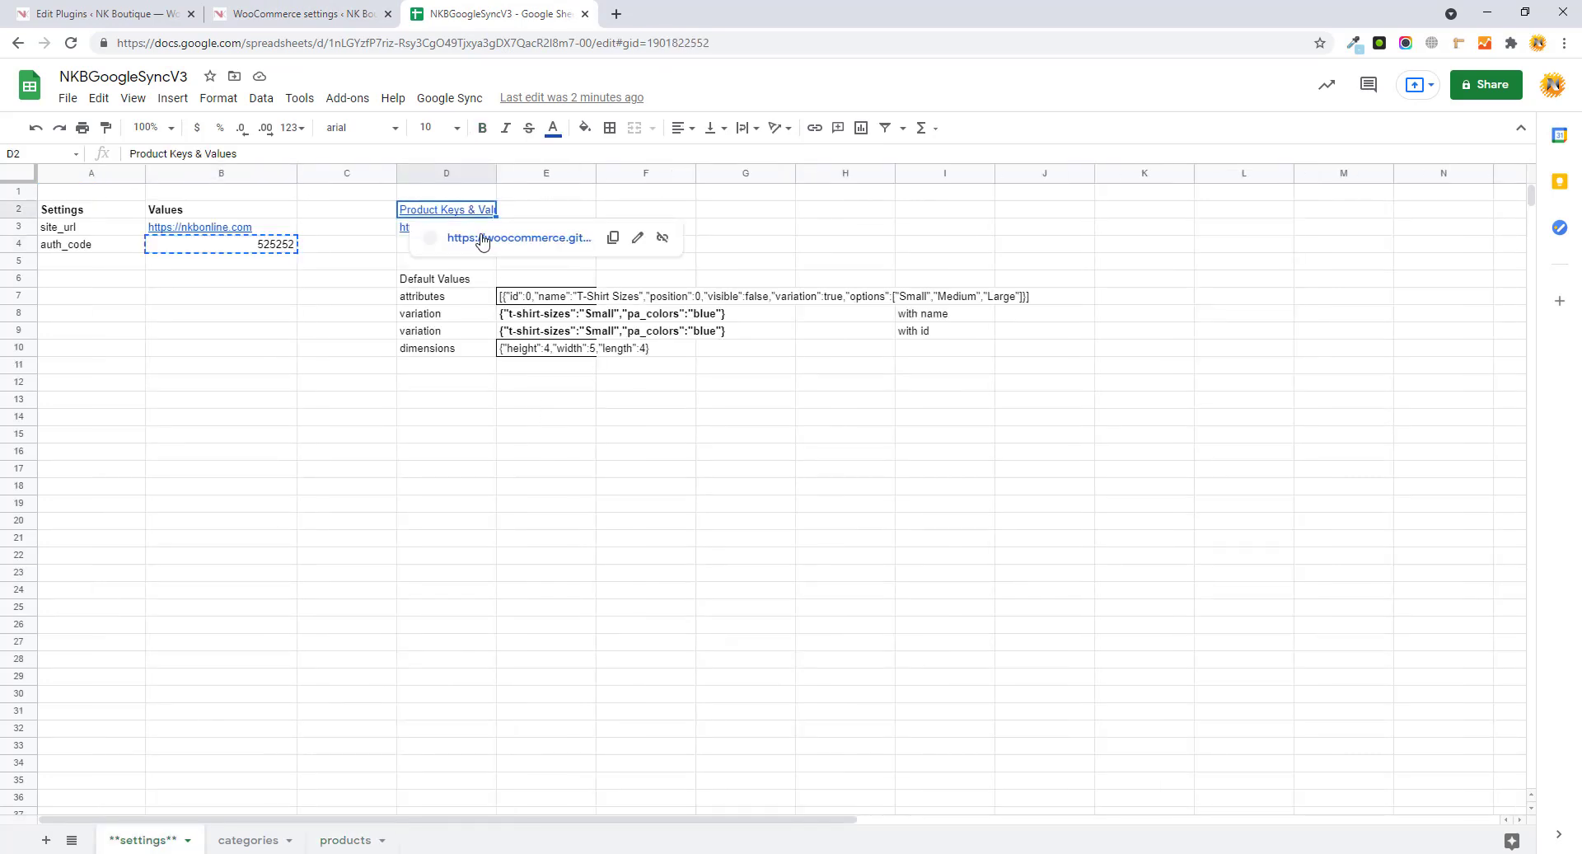
click(486, 239)
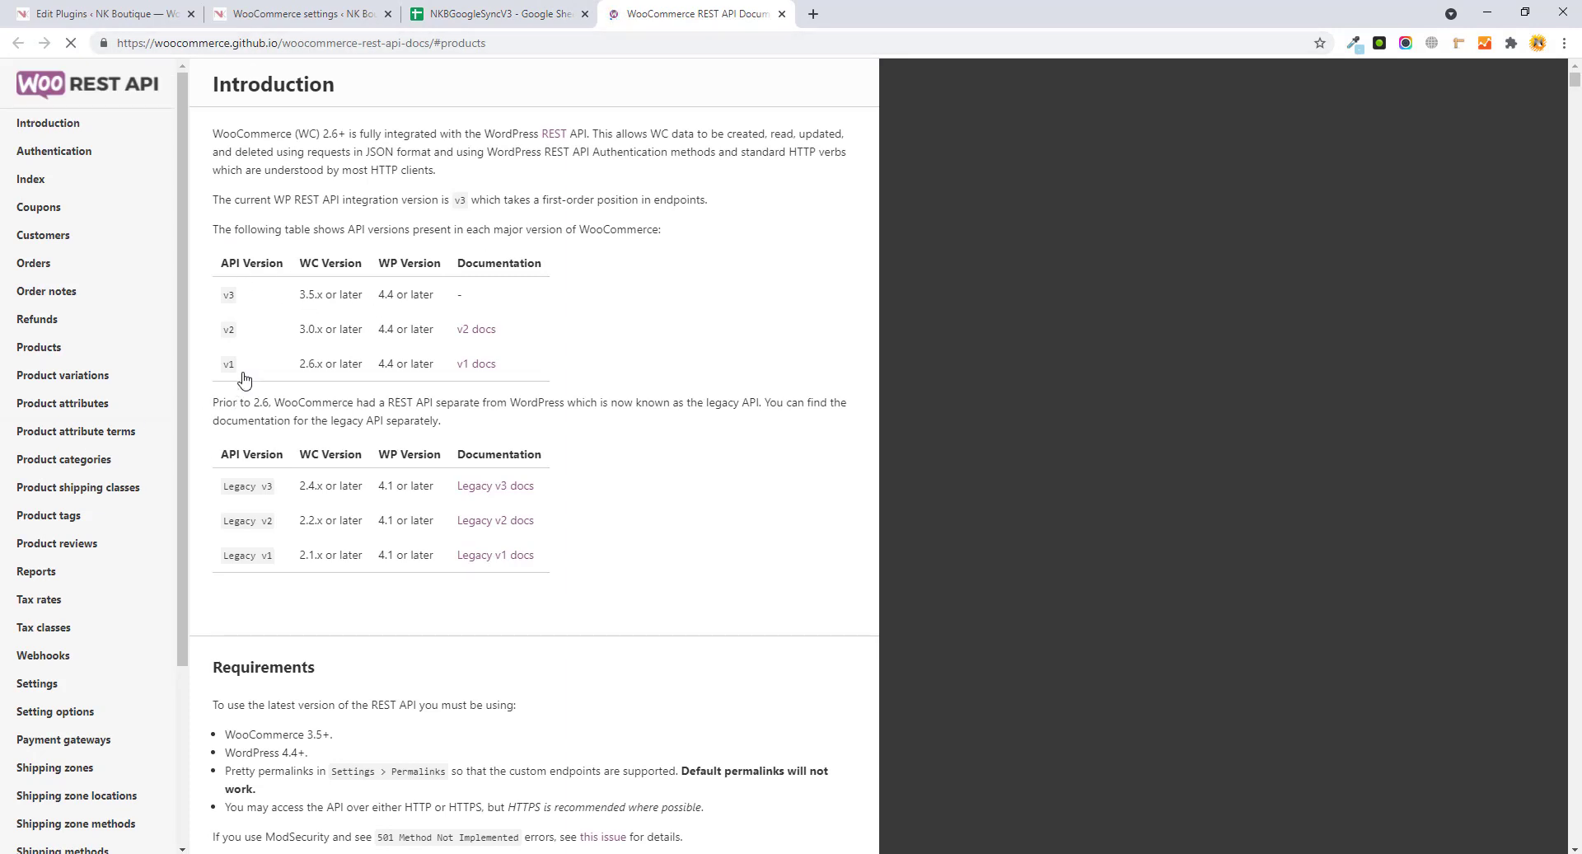
Compare the docs' product variation properties with the products sheet headers, id through sync
click(132, 354)
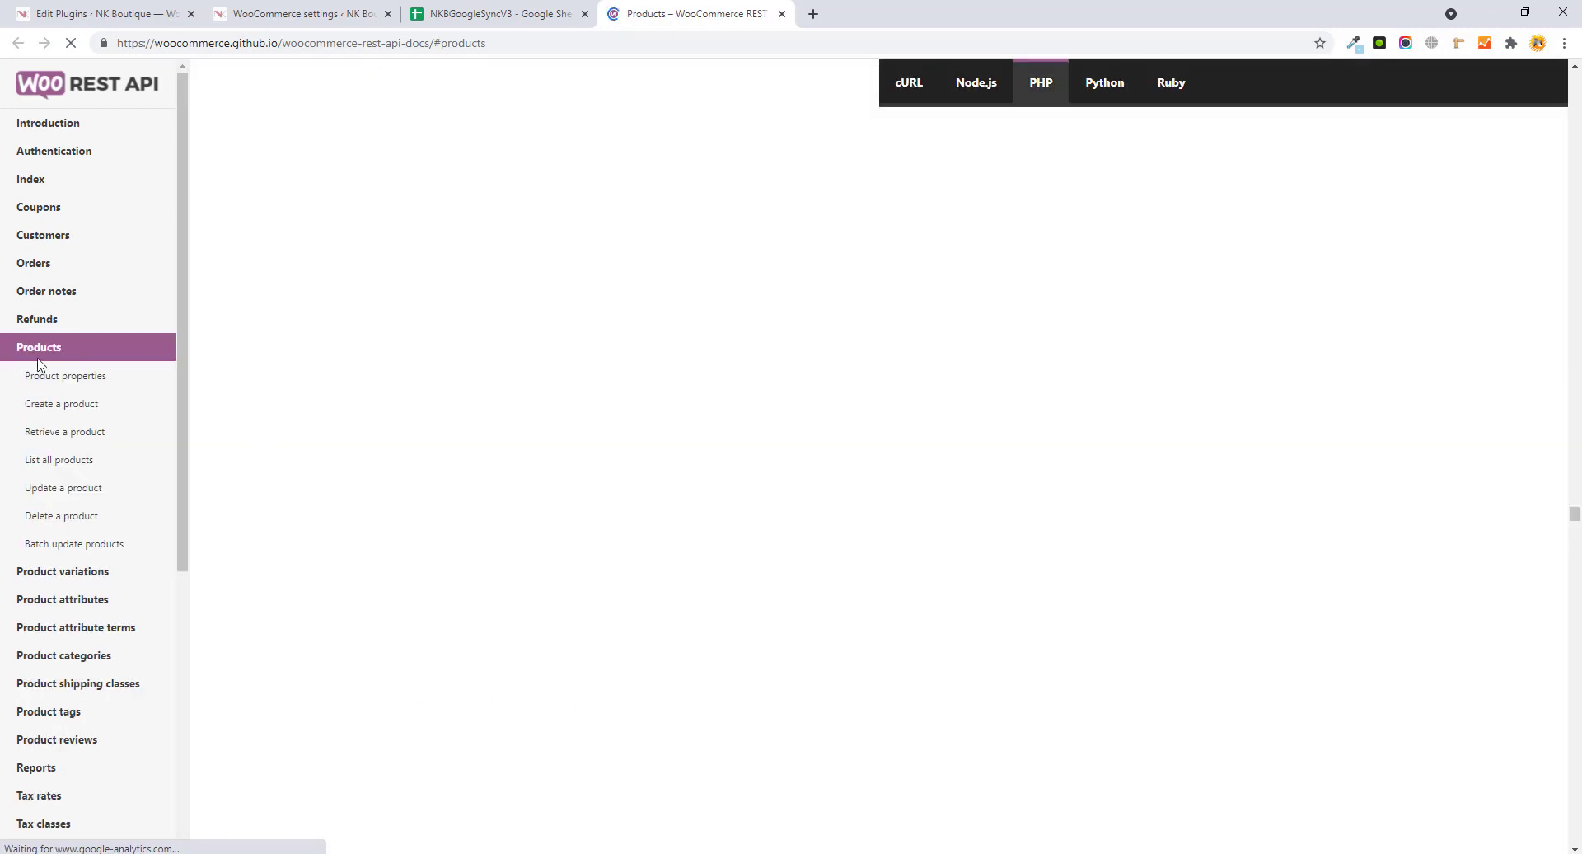
scroll(264, 387, down, 3)
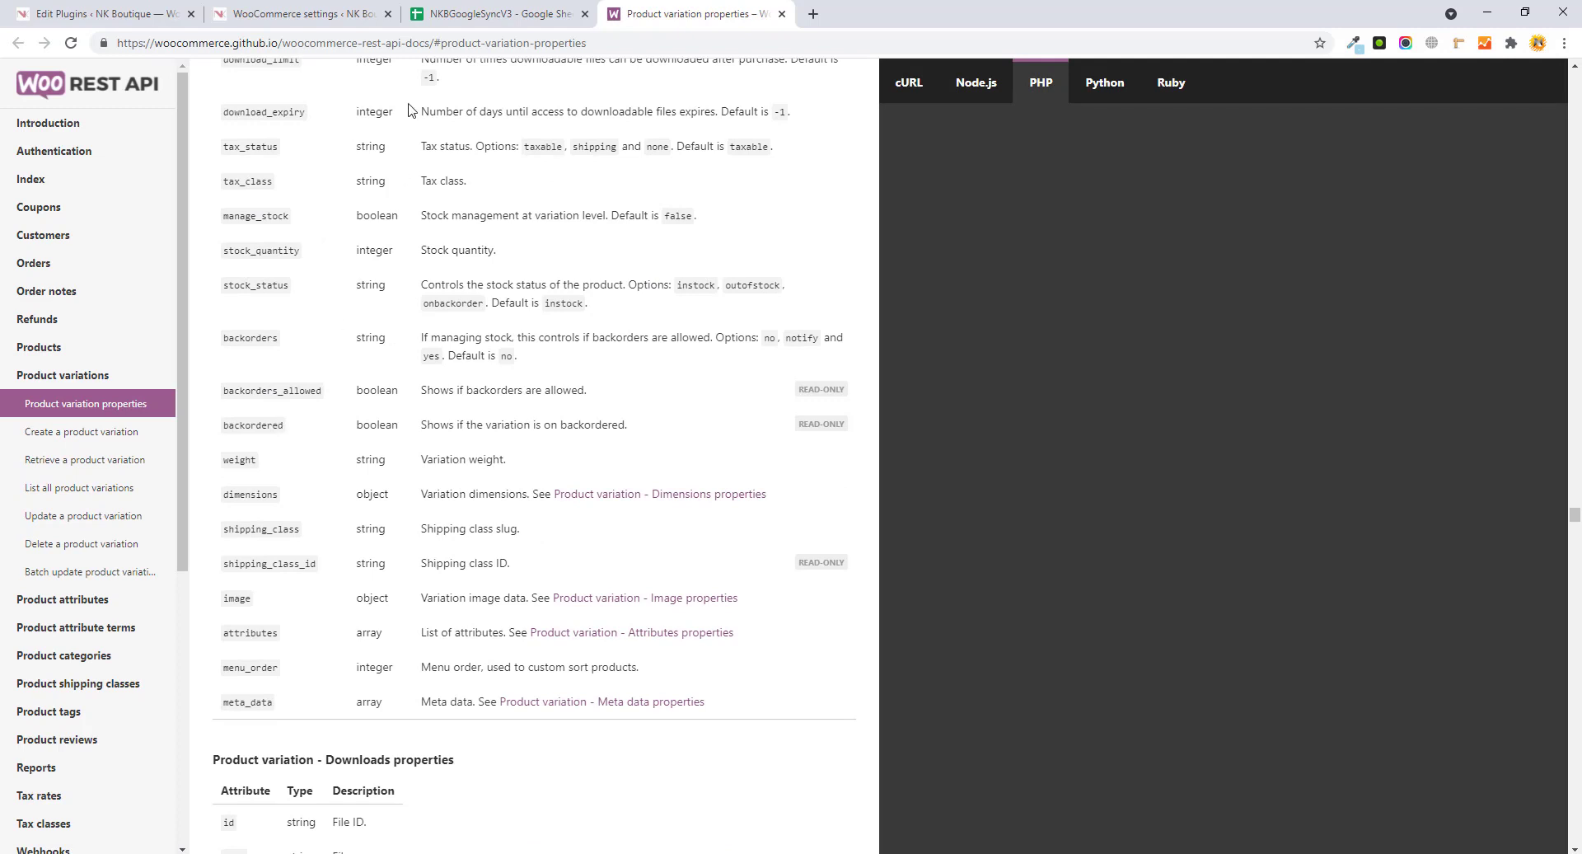
click(465, 17)
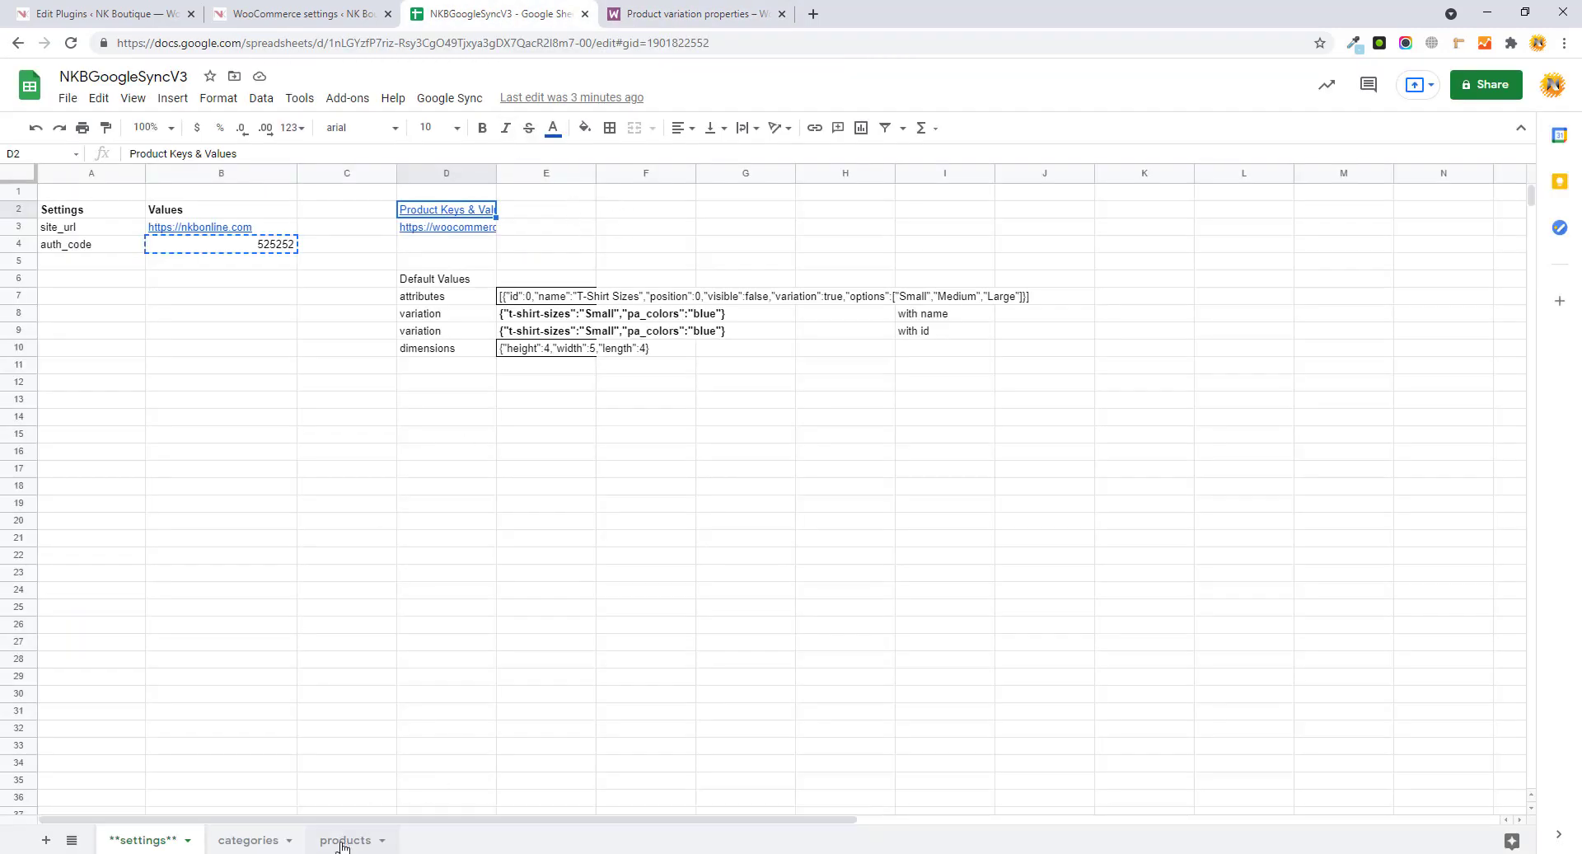
click(346, 840)
click(670, 195)
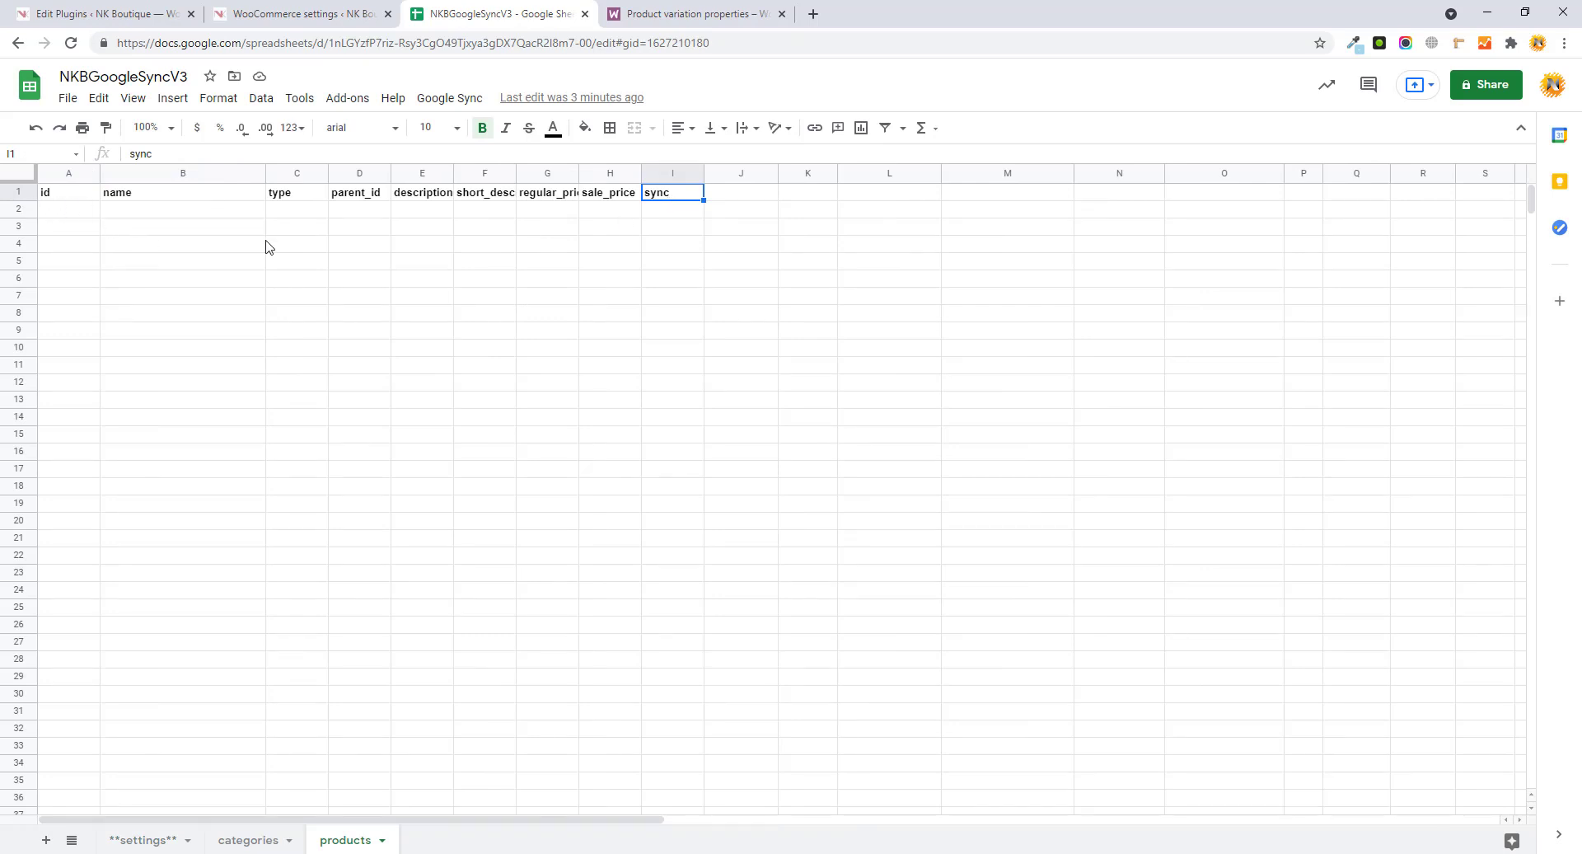
click(70, 194)
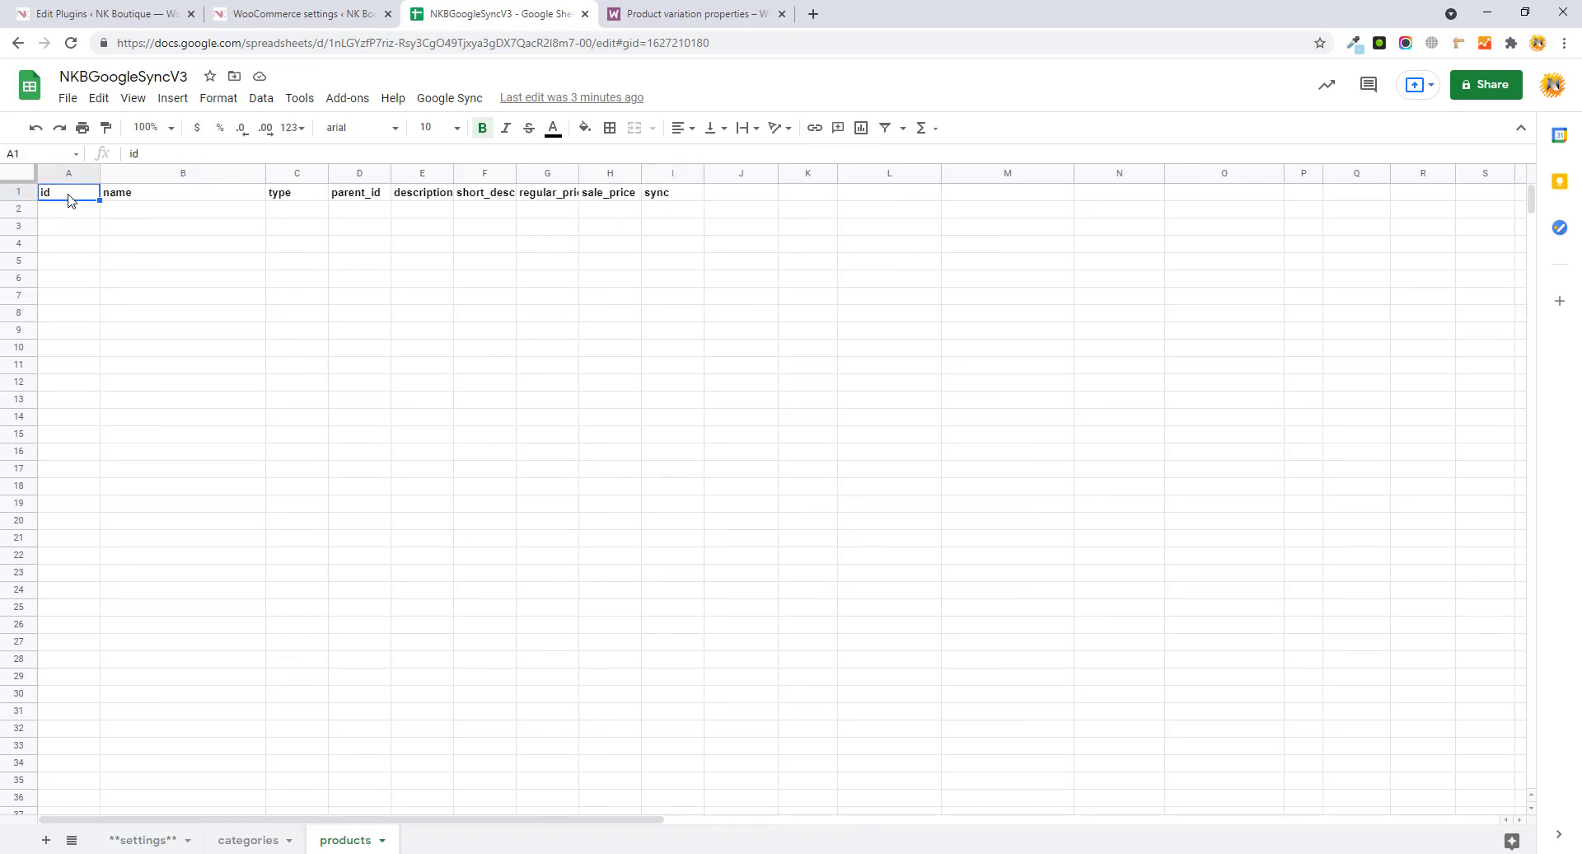
click(678, 197)
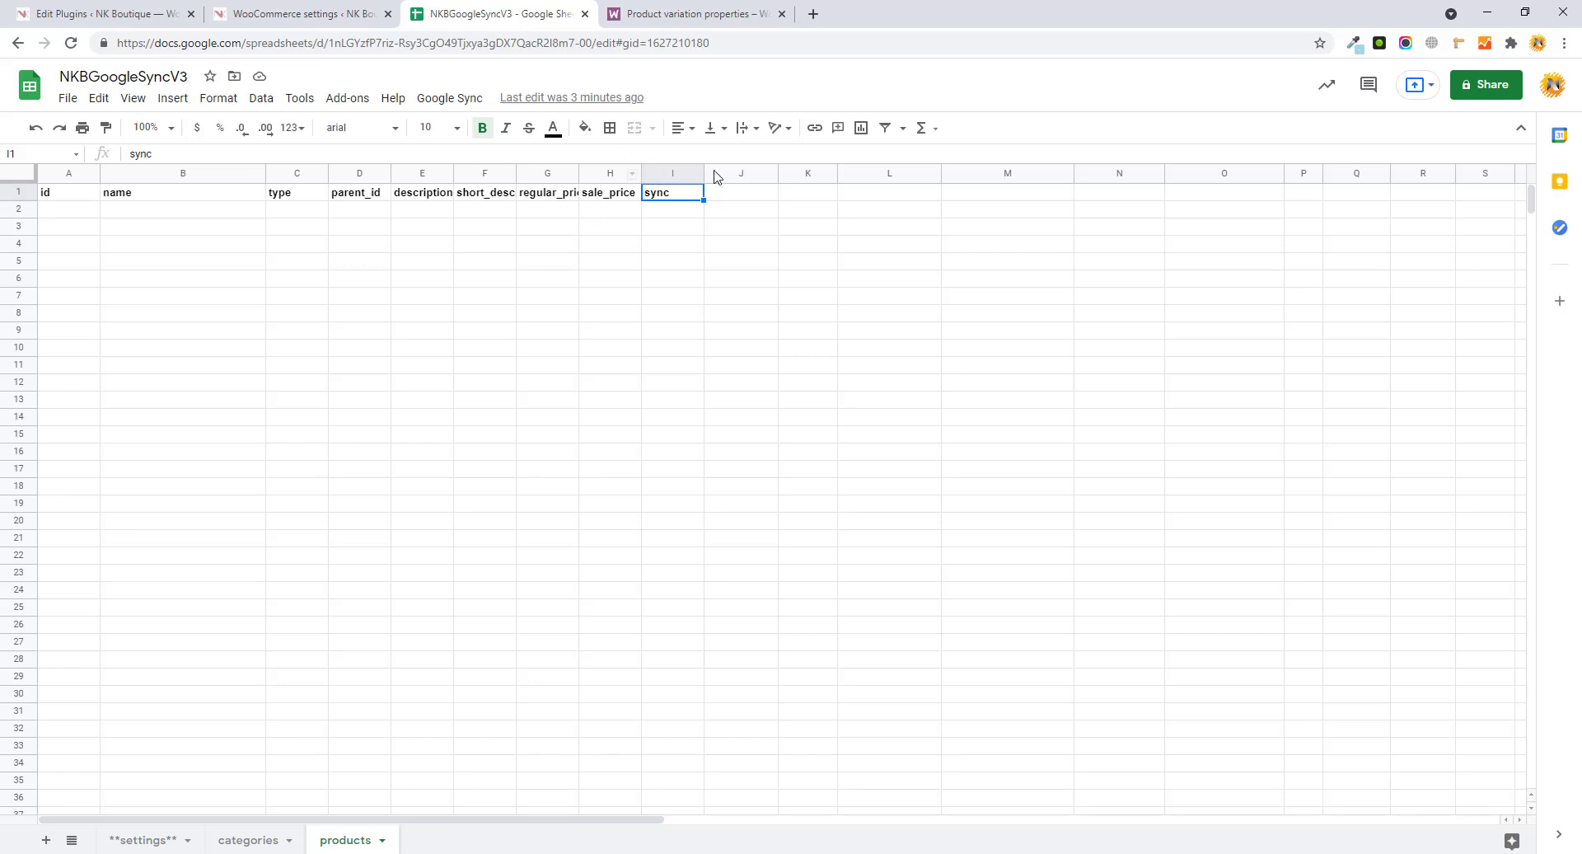
Re-check the product variation property list in the docs, then return to the products sheet
click(676, 15)
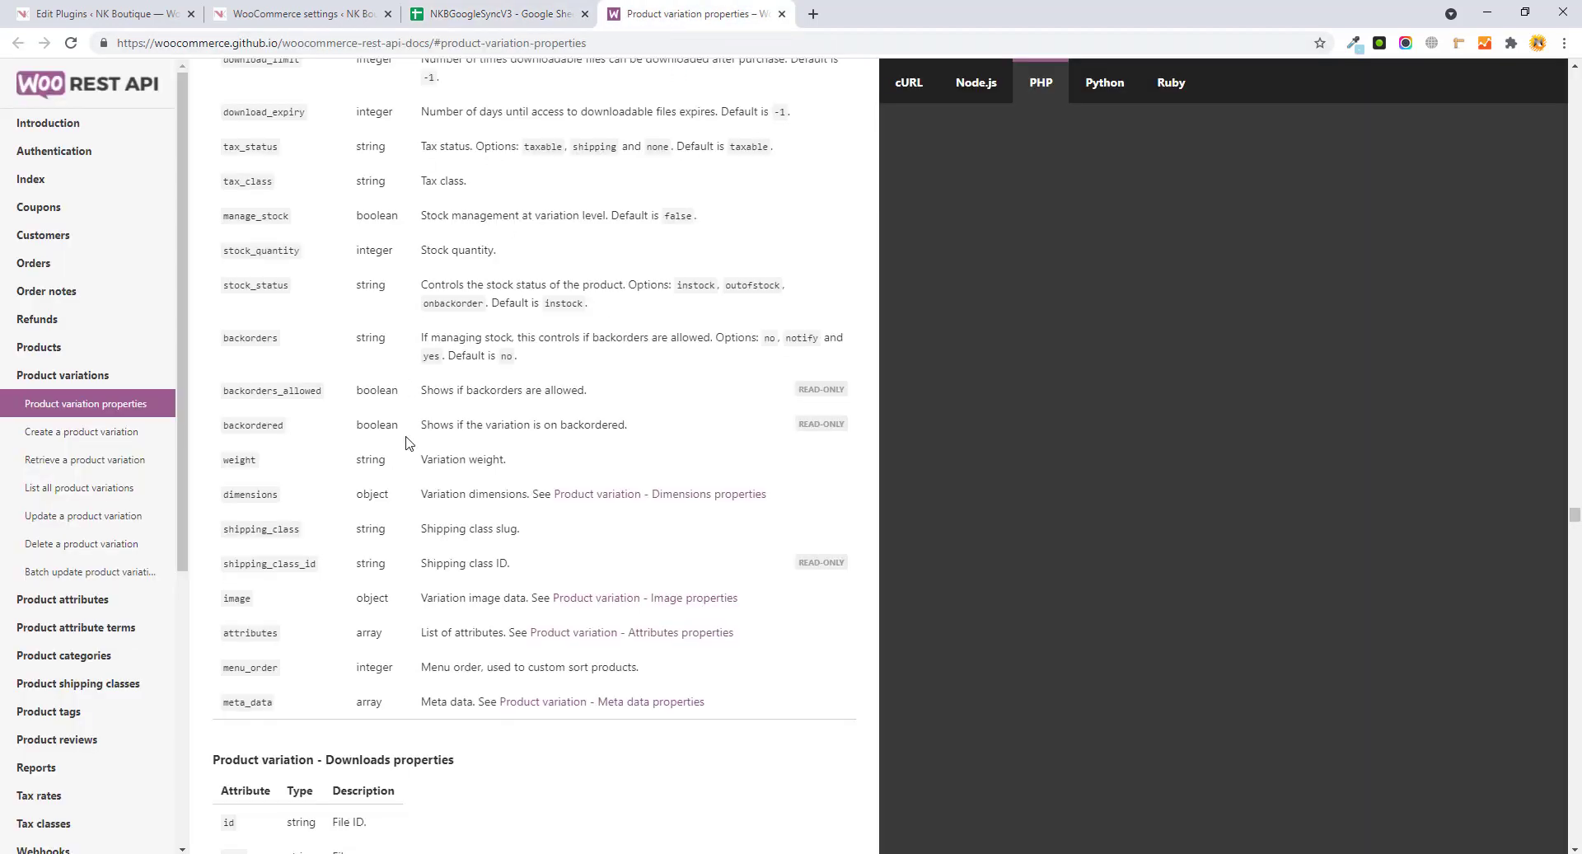
scroll(405, 442, up, 7)
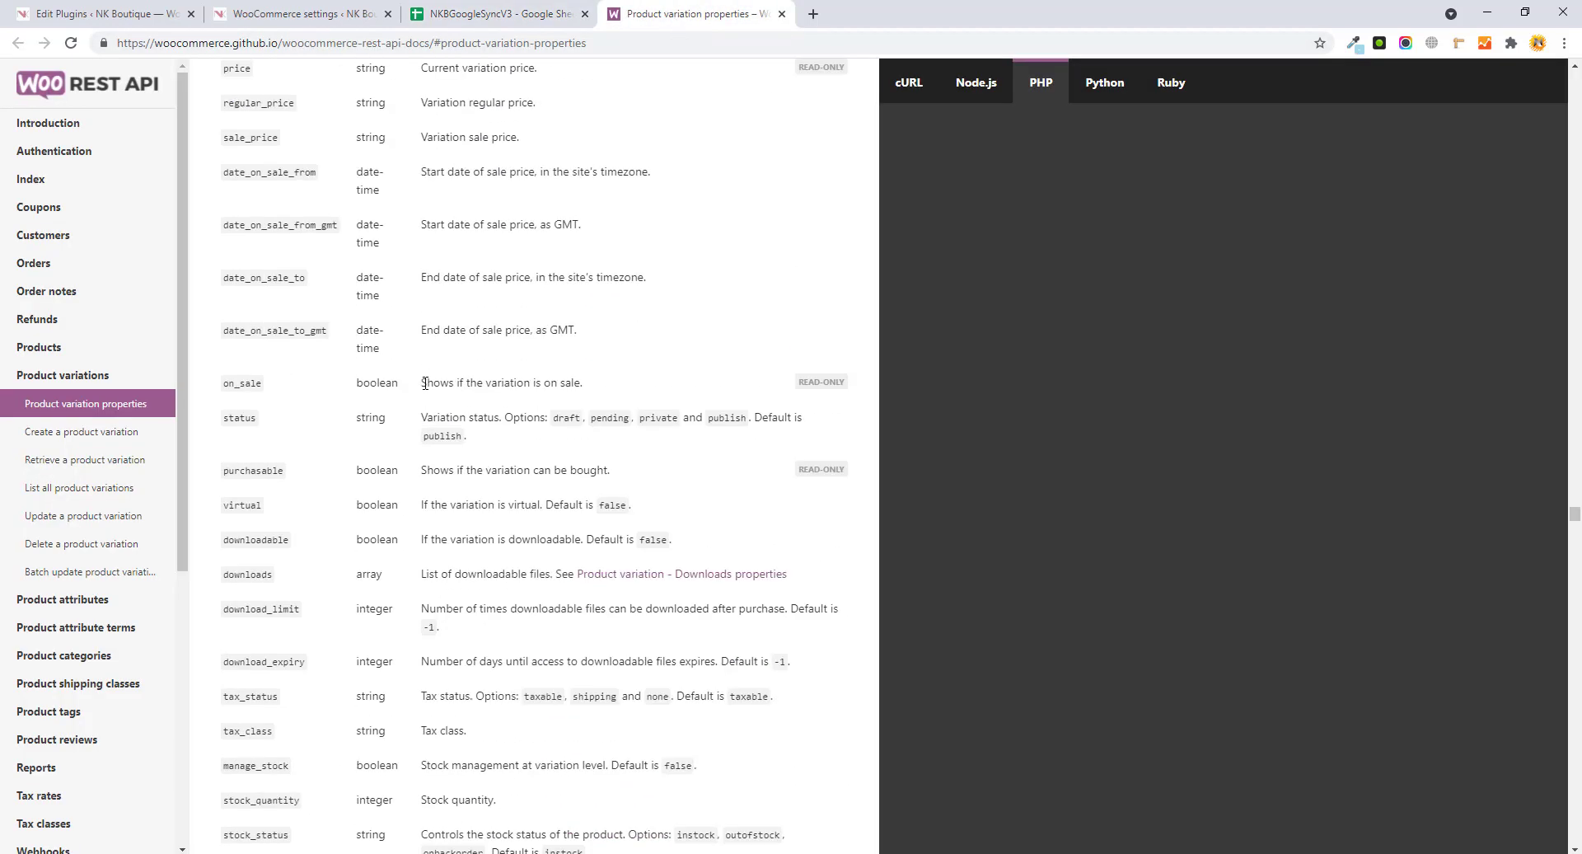
scroll(425, 384, up, 7)
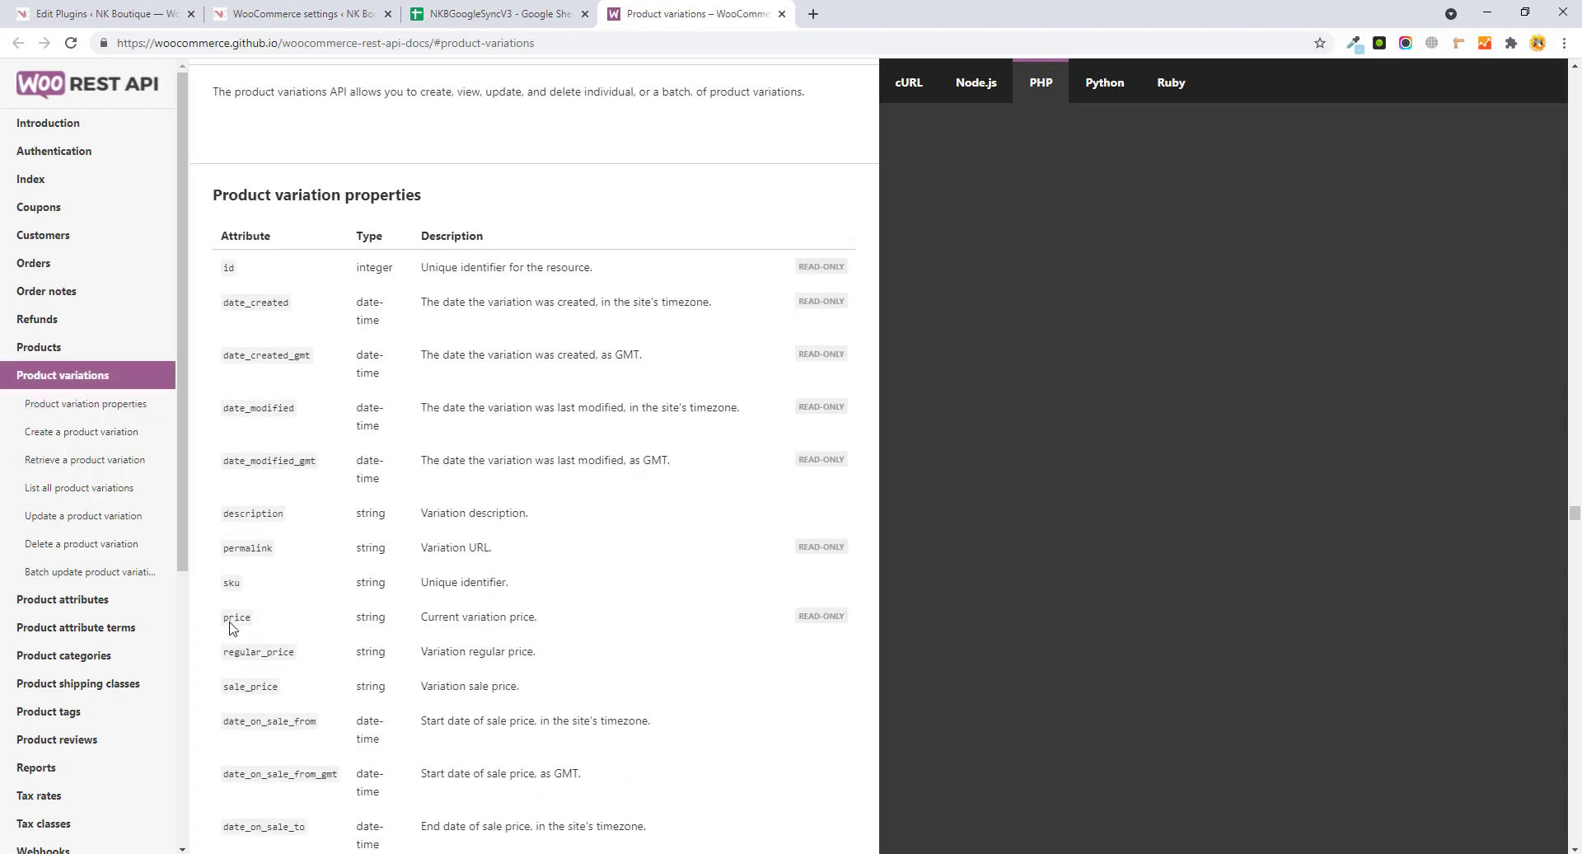
click(528, 12)
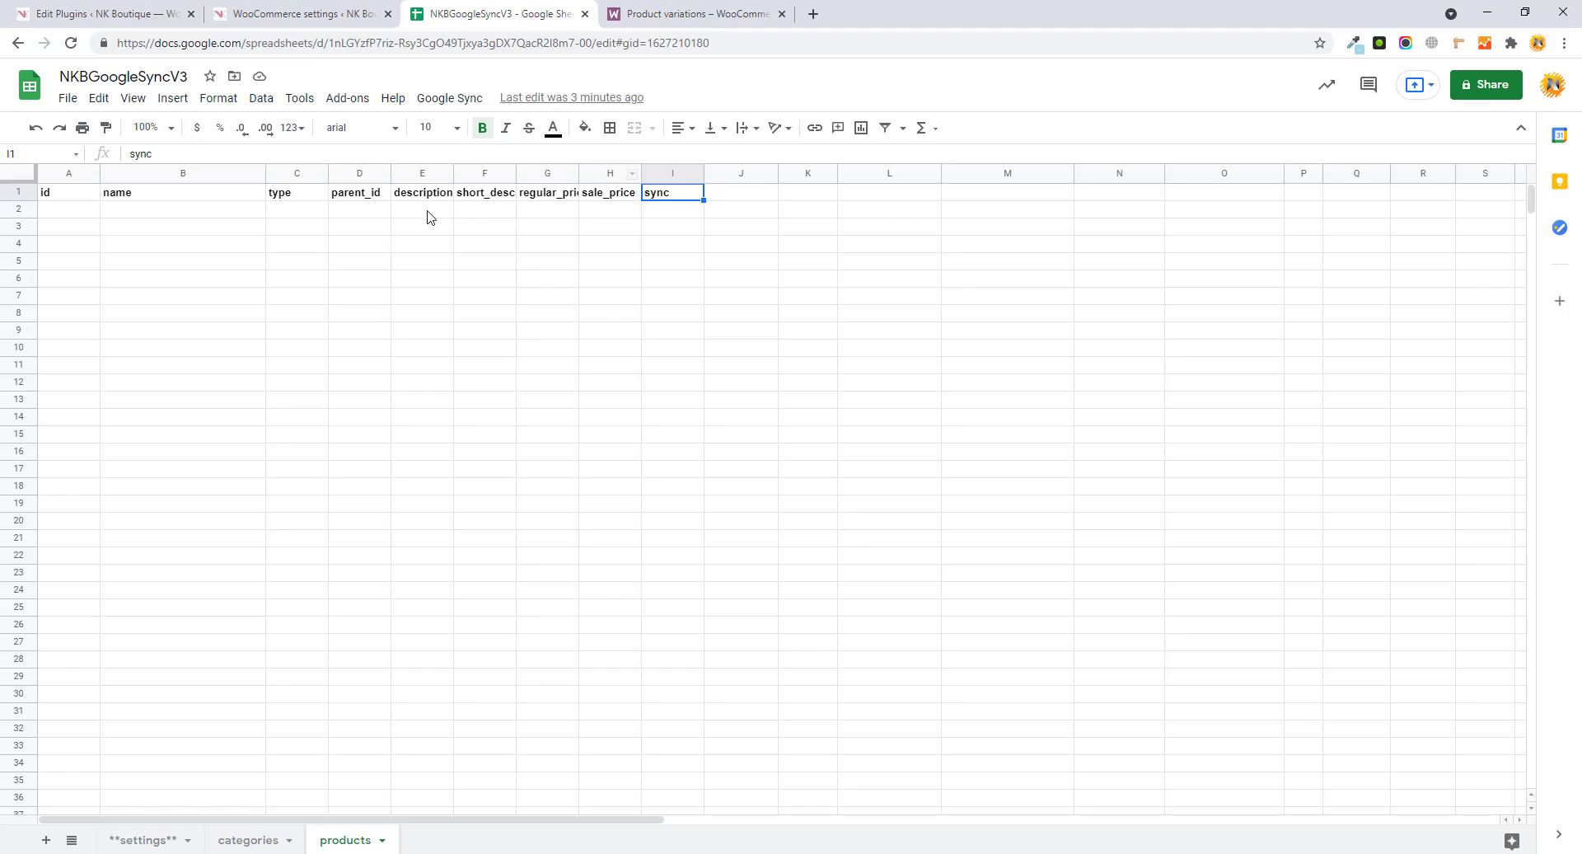
Insert a 'sku' column in I before sync, then run Google Sync > Connect Sheet
right_click(655, 179)
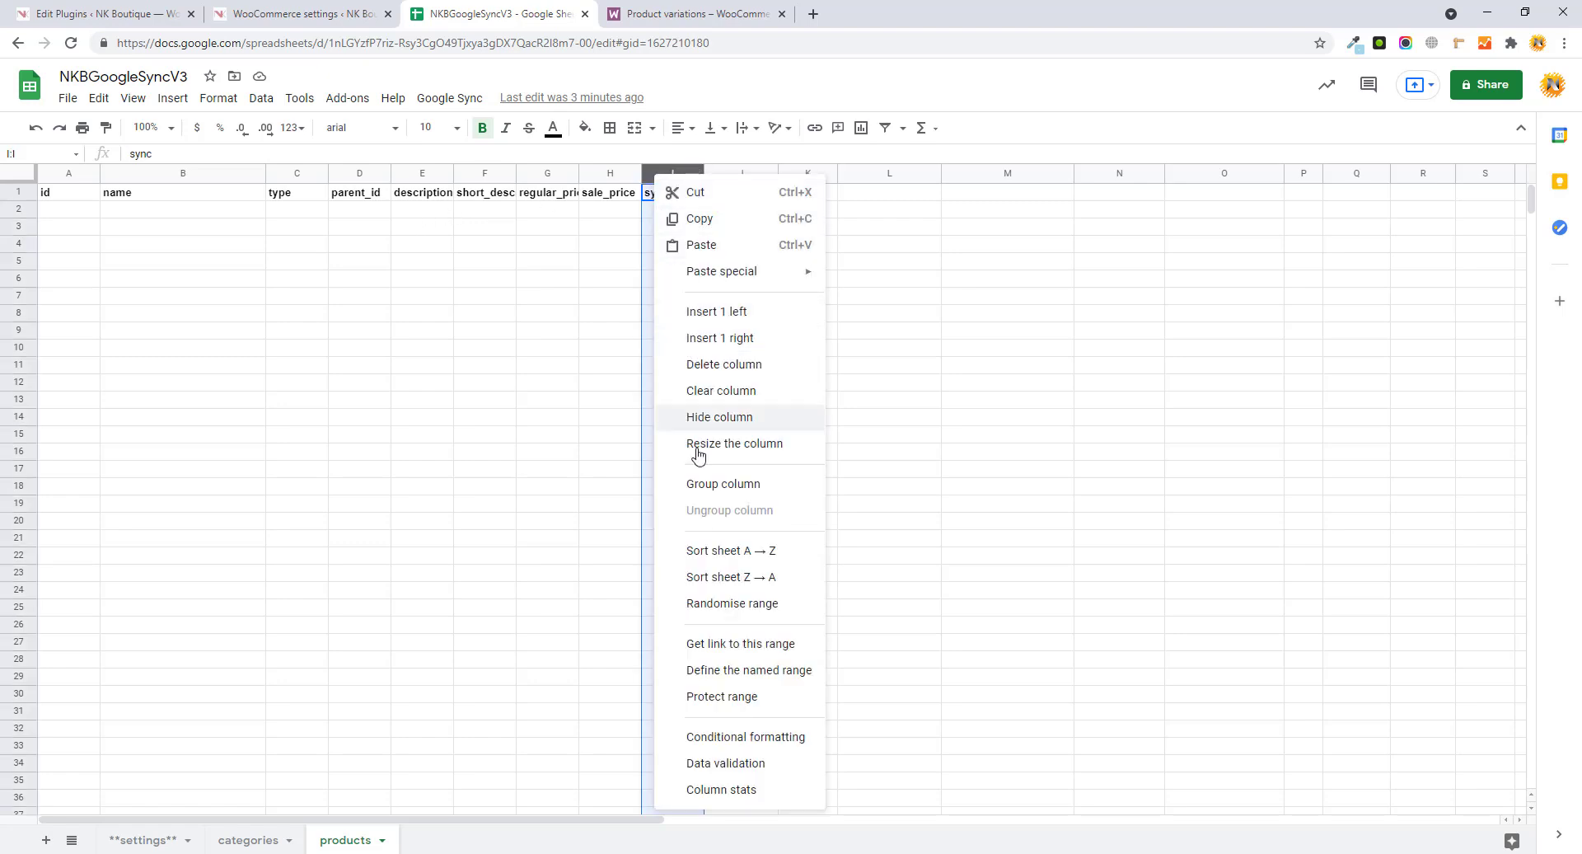
click(693, 313)
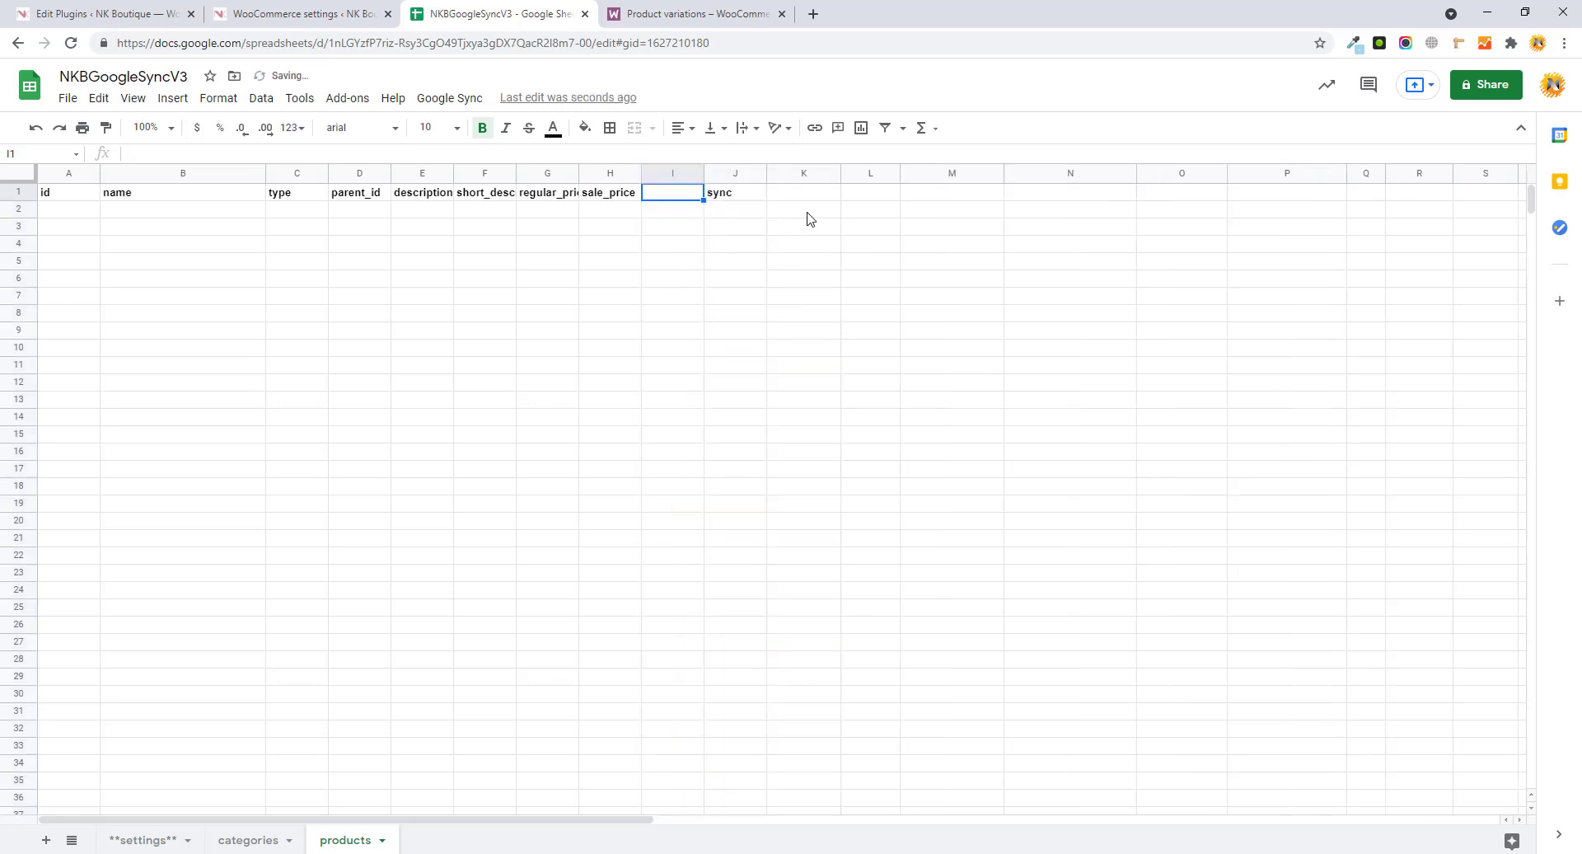
text(sku)
key(Return)
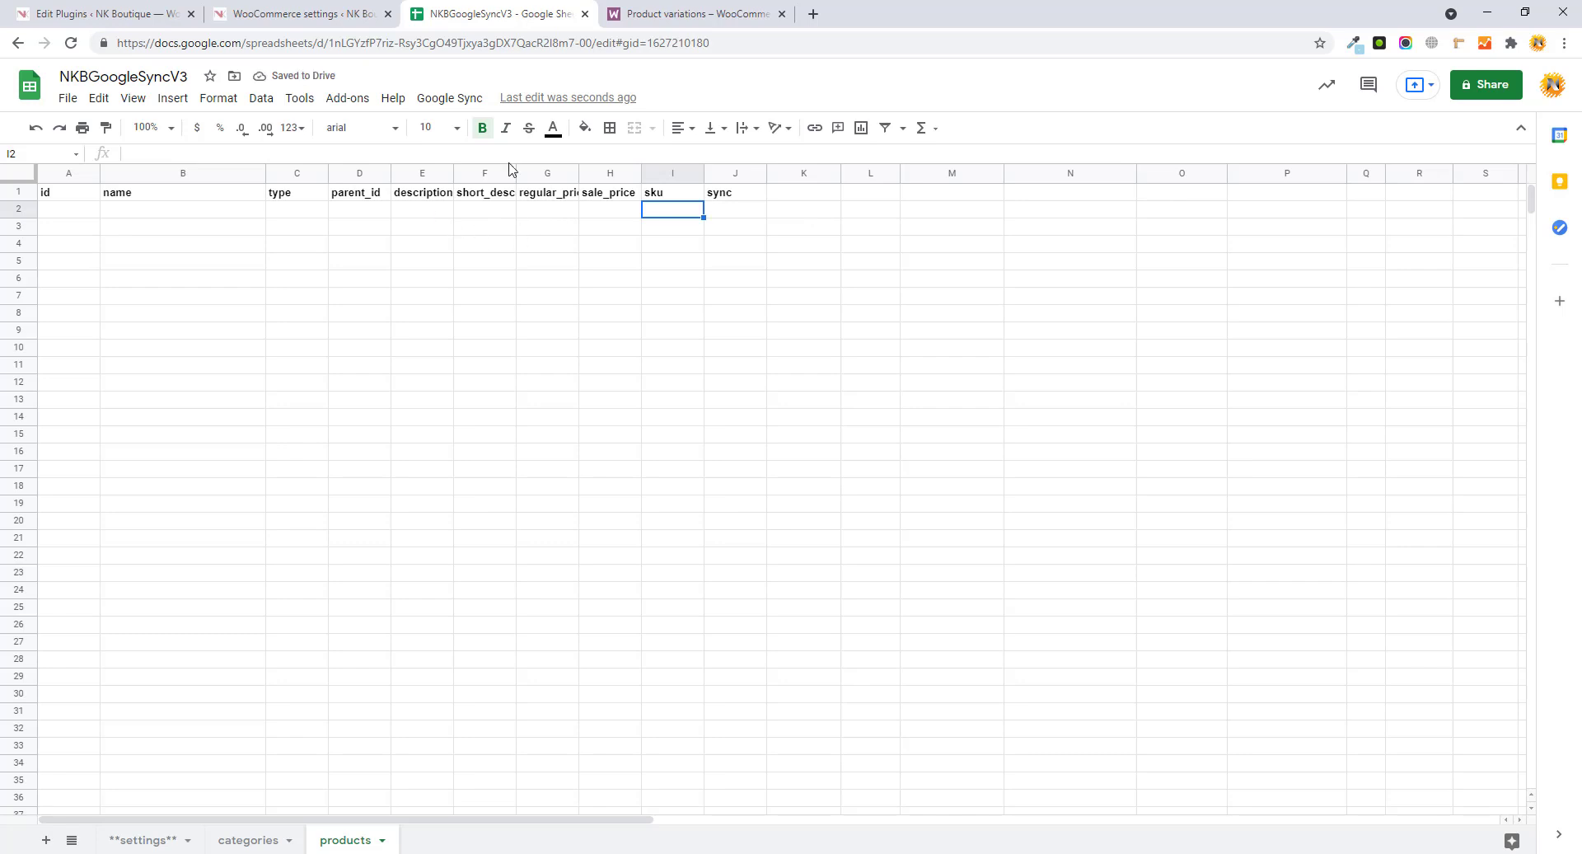
click(444, 101)
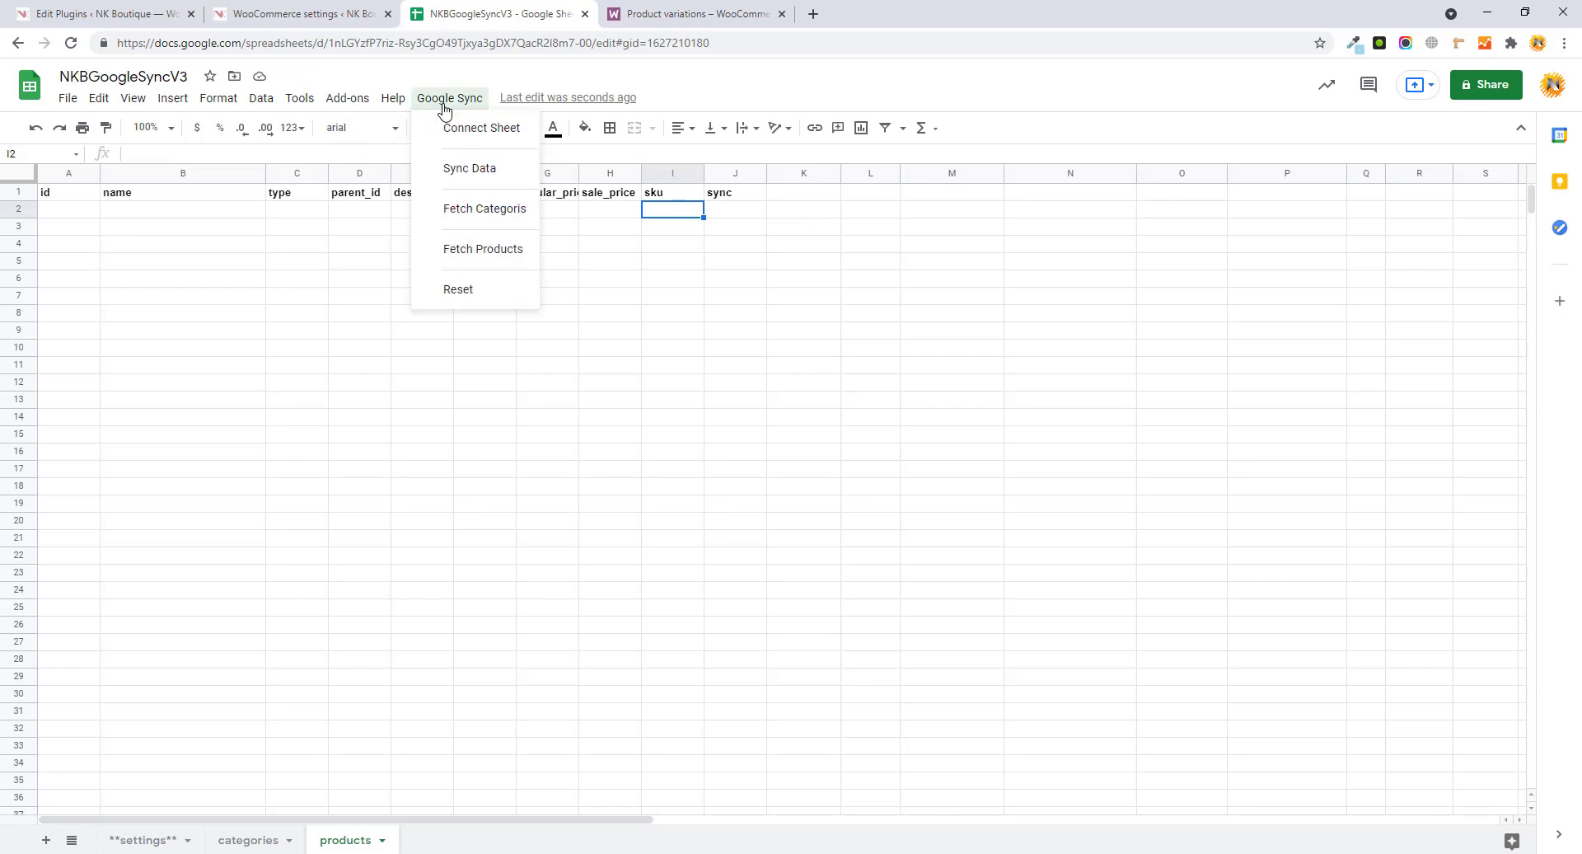
click(479, 132)
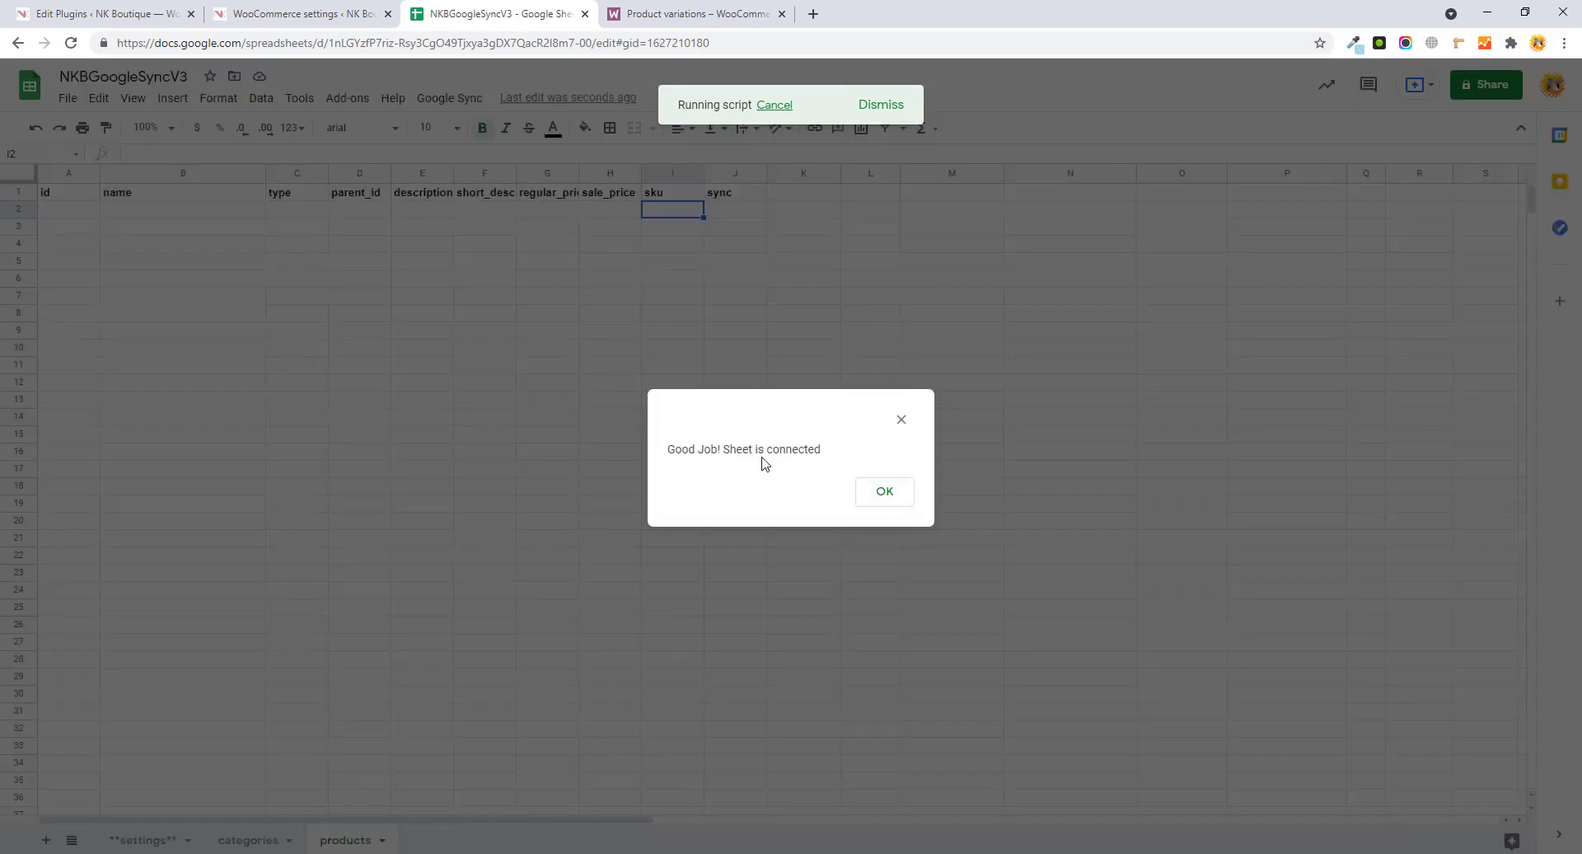
Dismiss the connected confirmation, glance at the store and docs tabs, and select cell B2
click(880, 492)
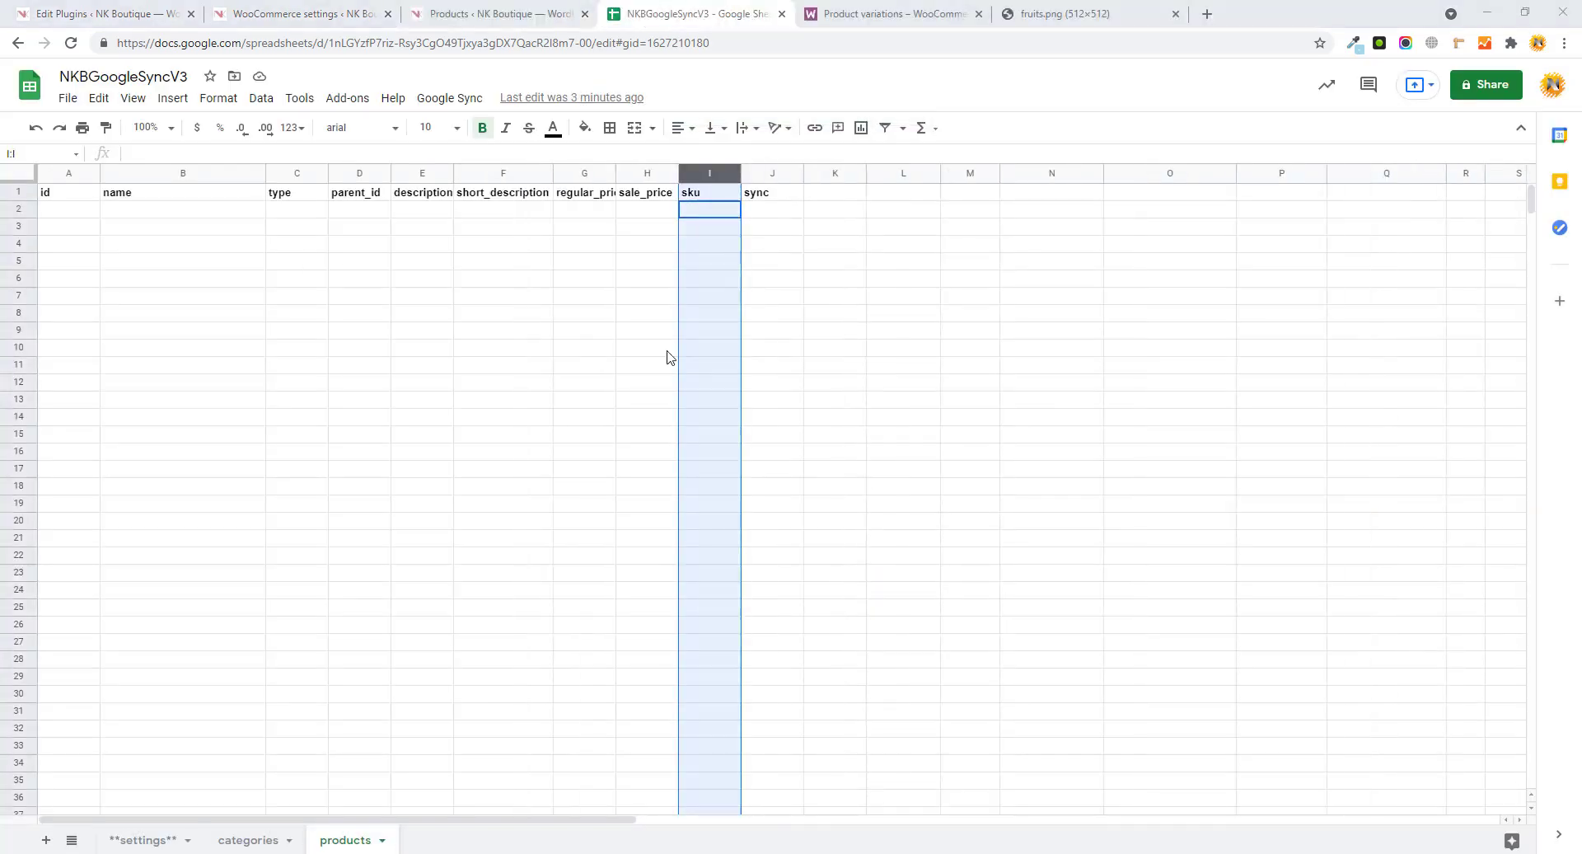
click(386, 247)
click(128, 216)
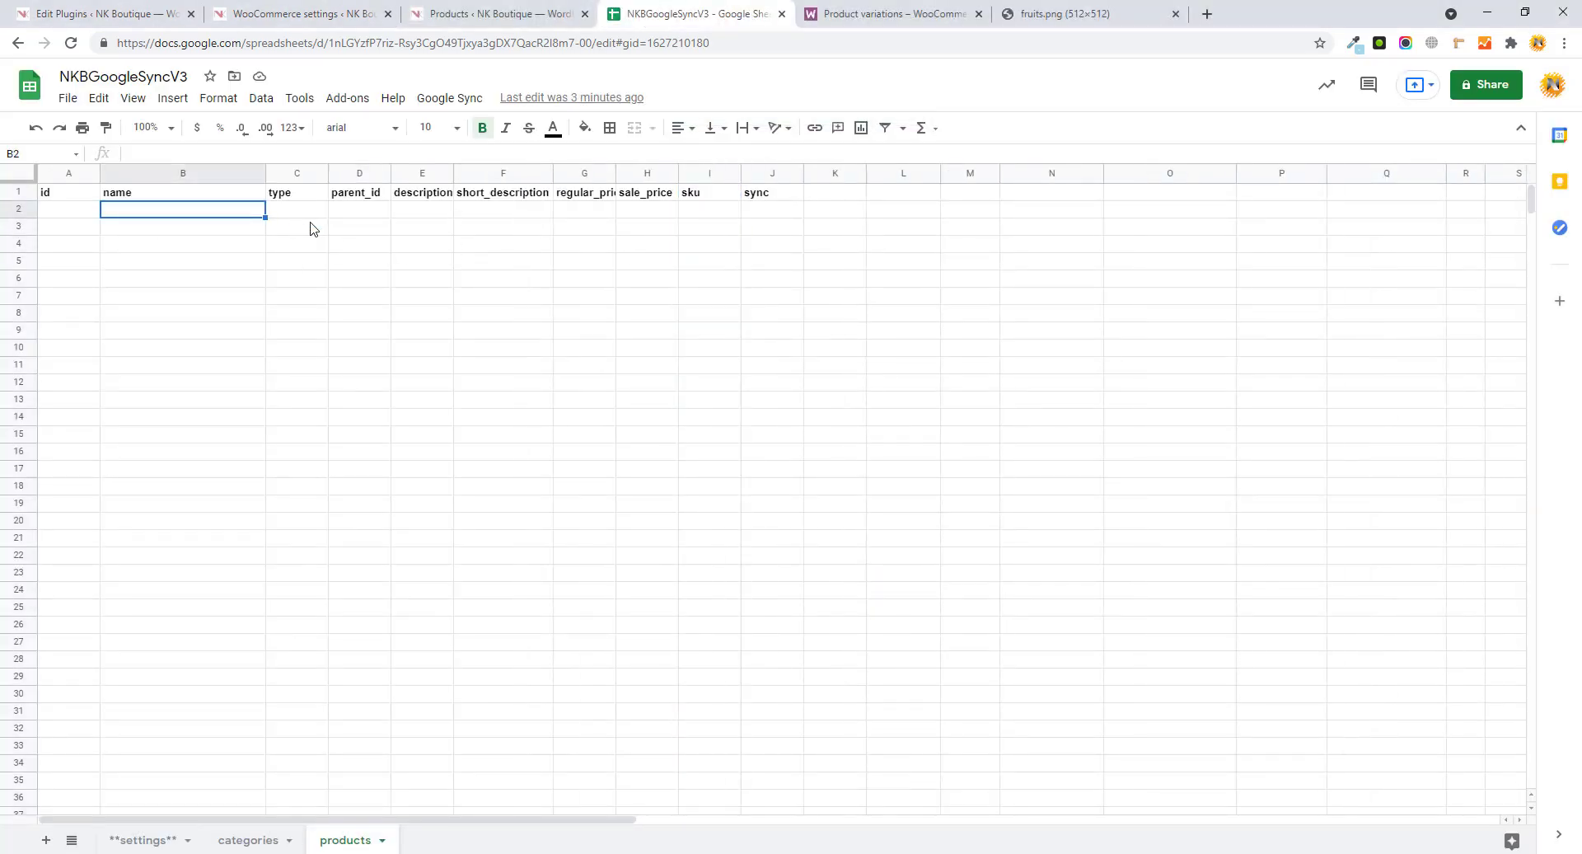
click(455, 20)
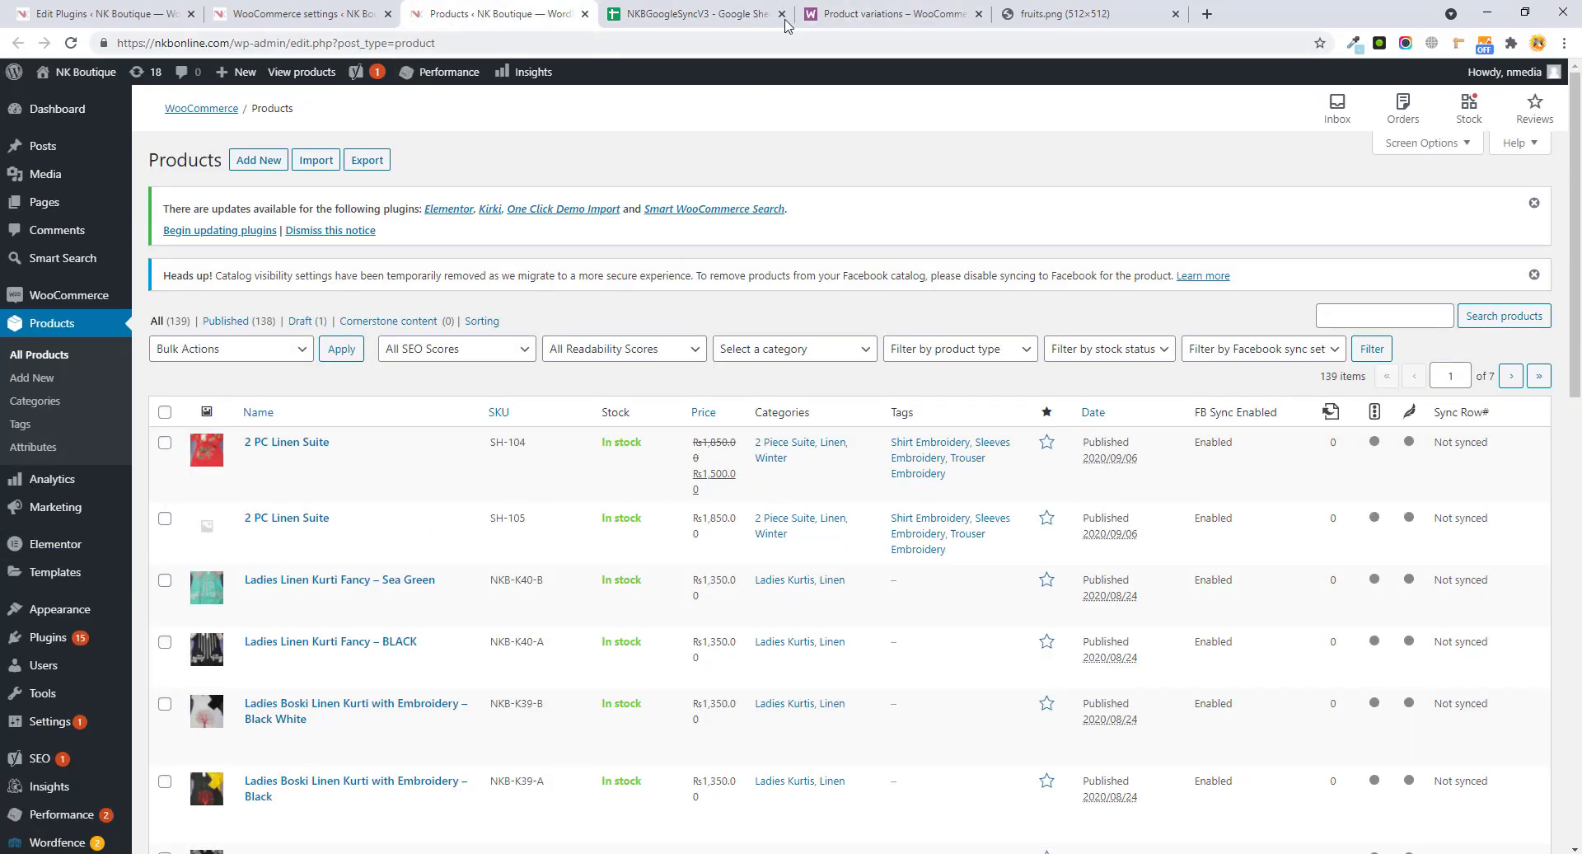
click(910, 17)
click(462, 14)
click(696, 14)
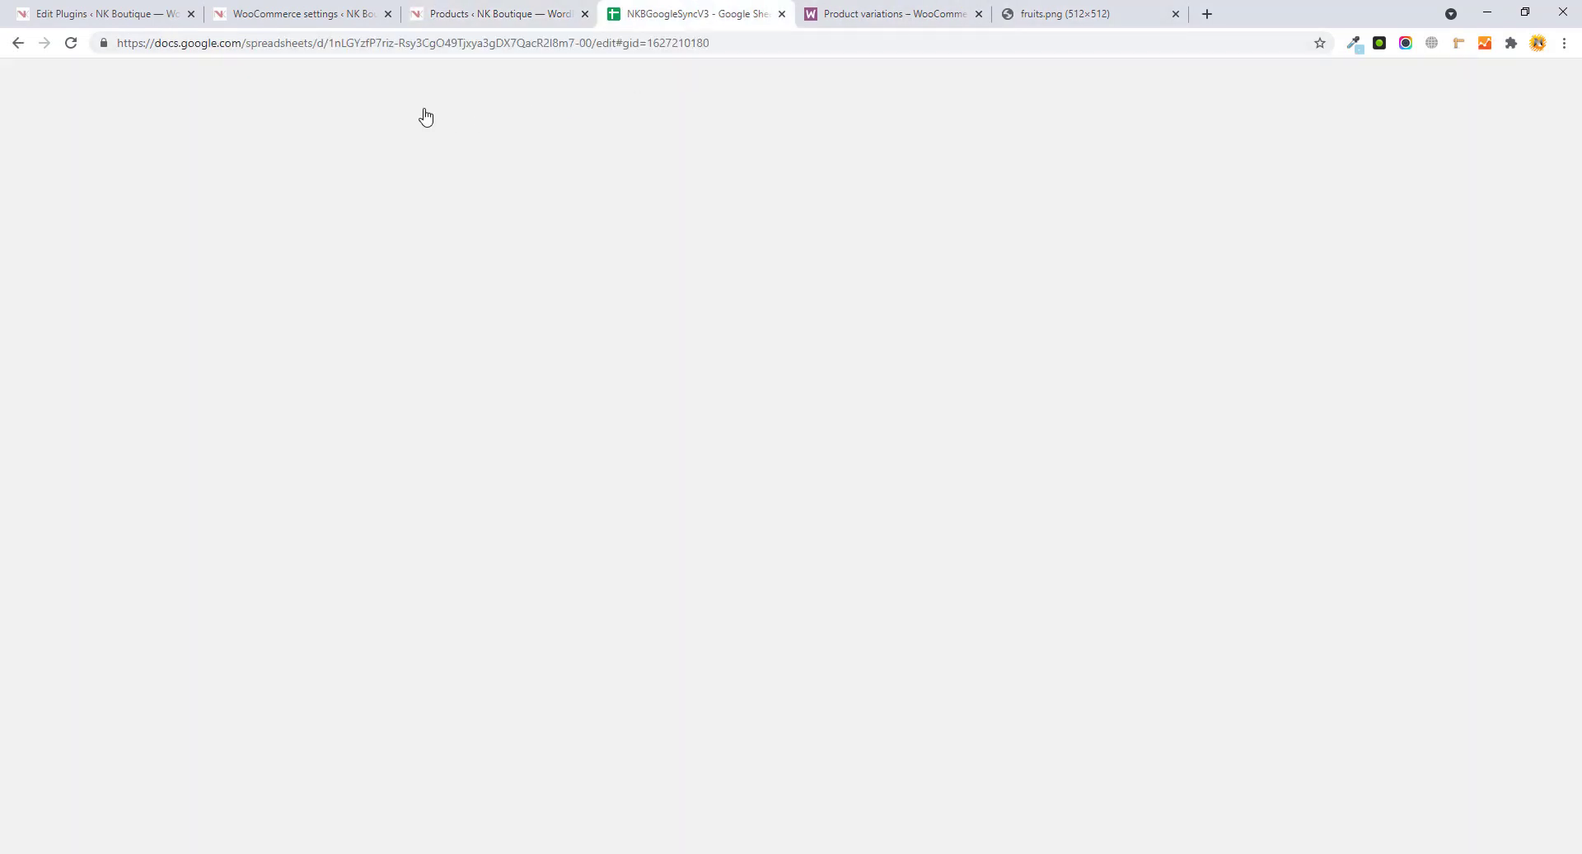
click(440, 100)
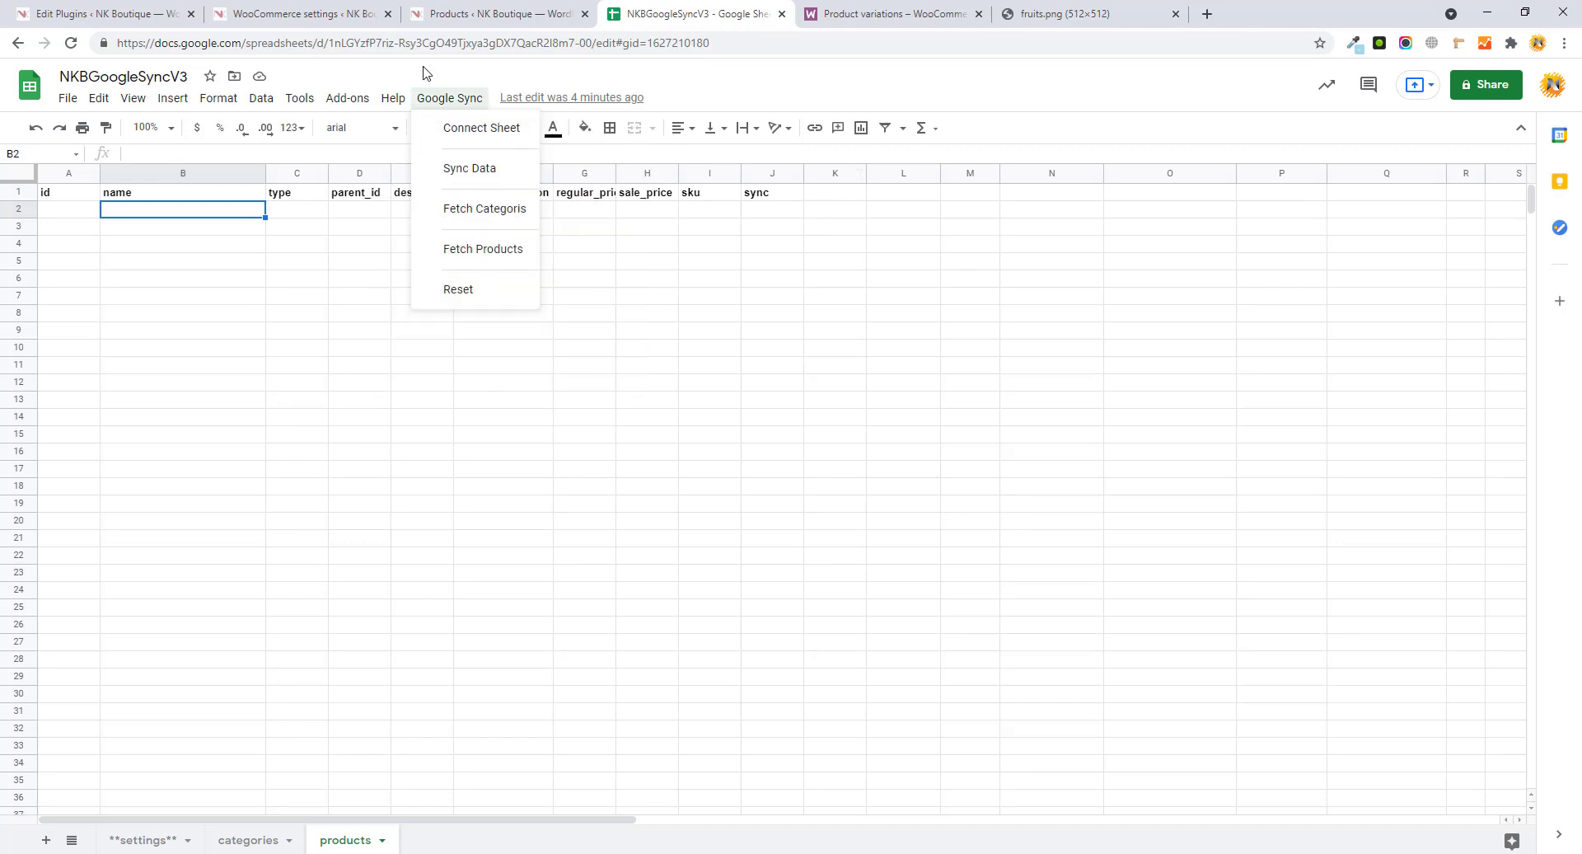
click(191, 243)
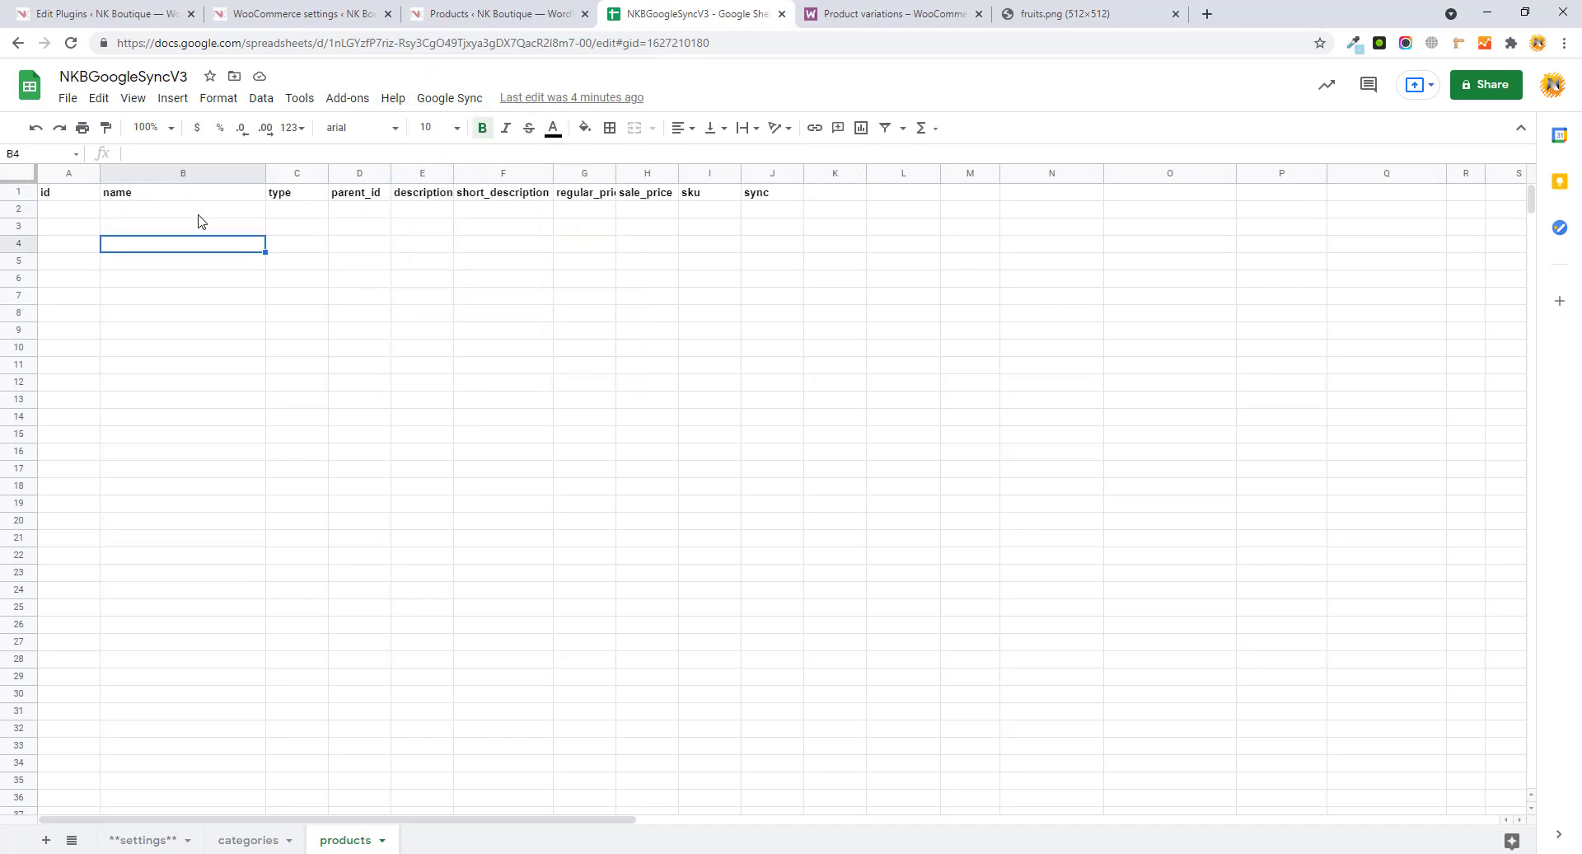
click(199, 216)
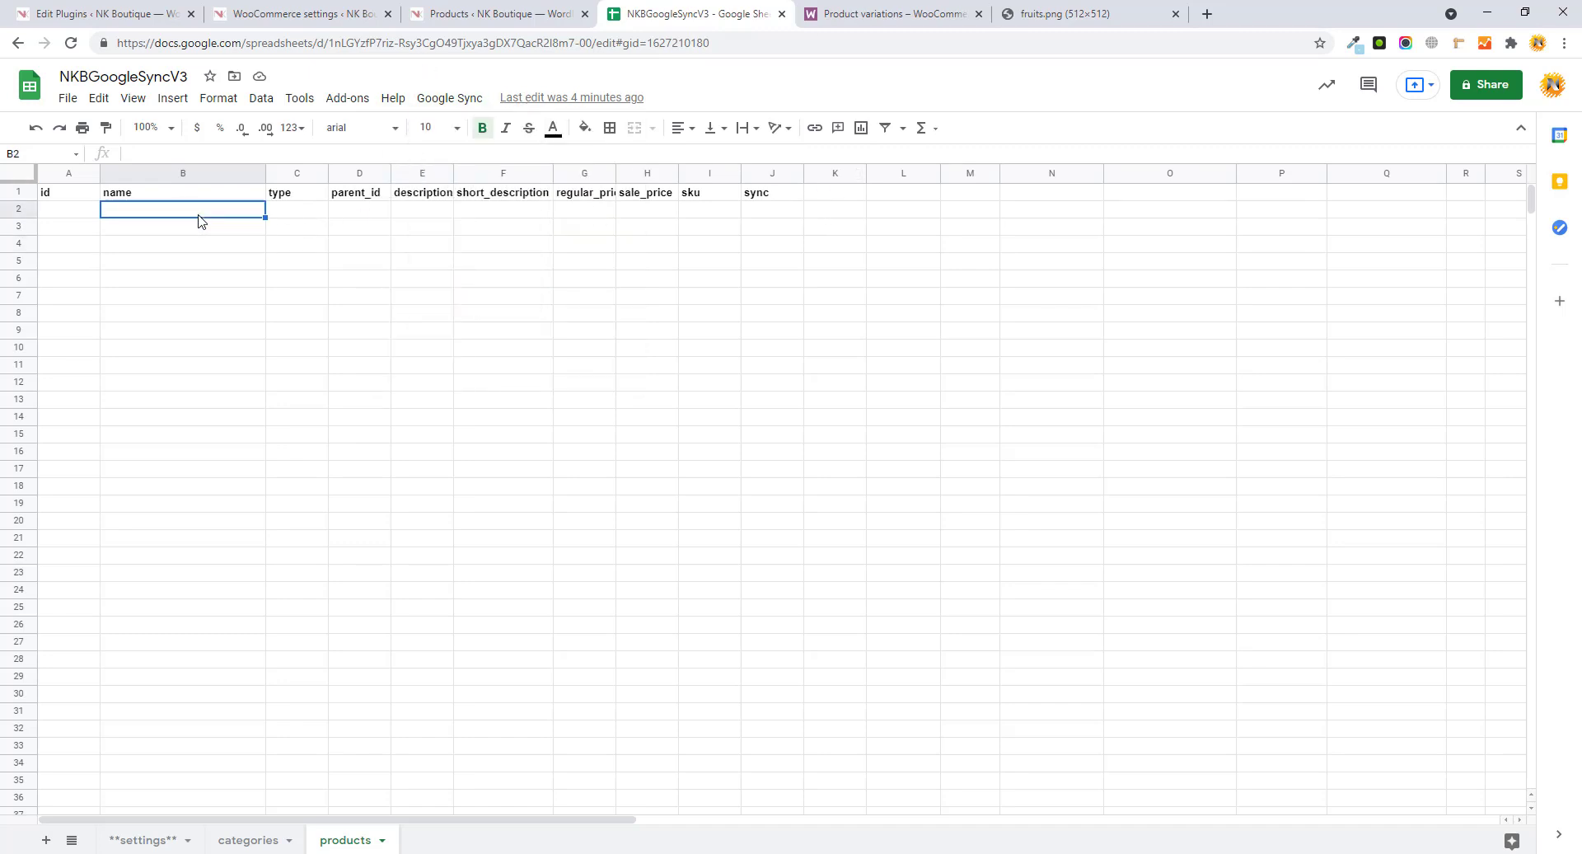
Fill row 2 with name My Apples Product, type simple and sku apple2
text(My Ap)
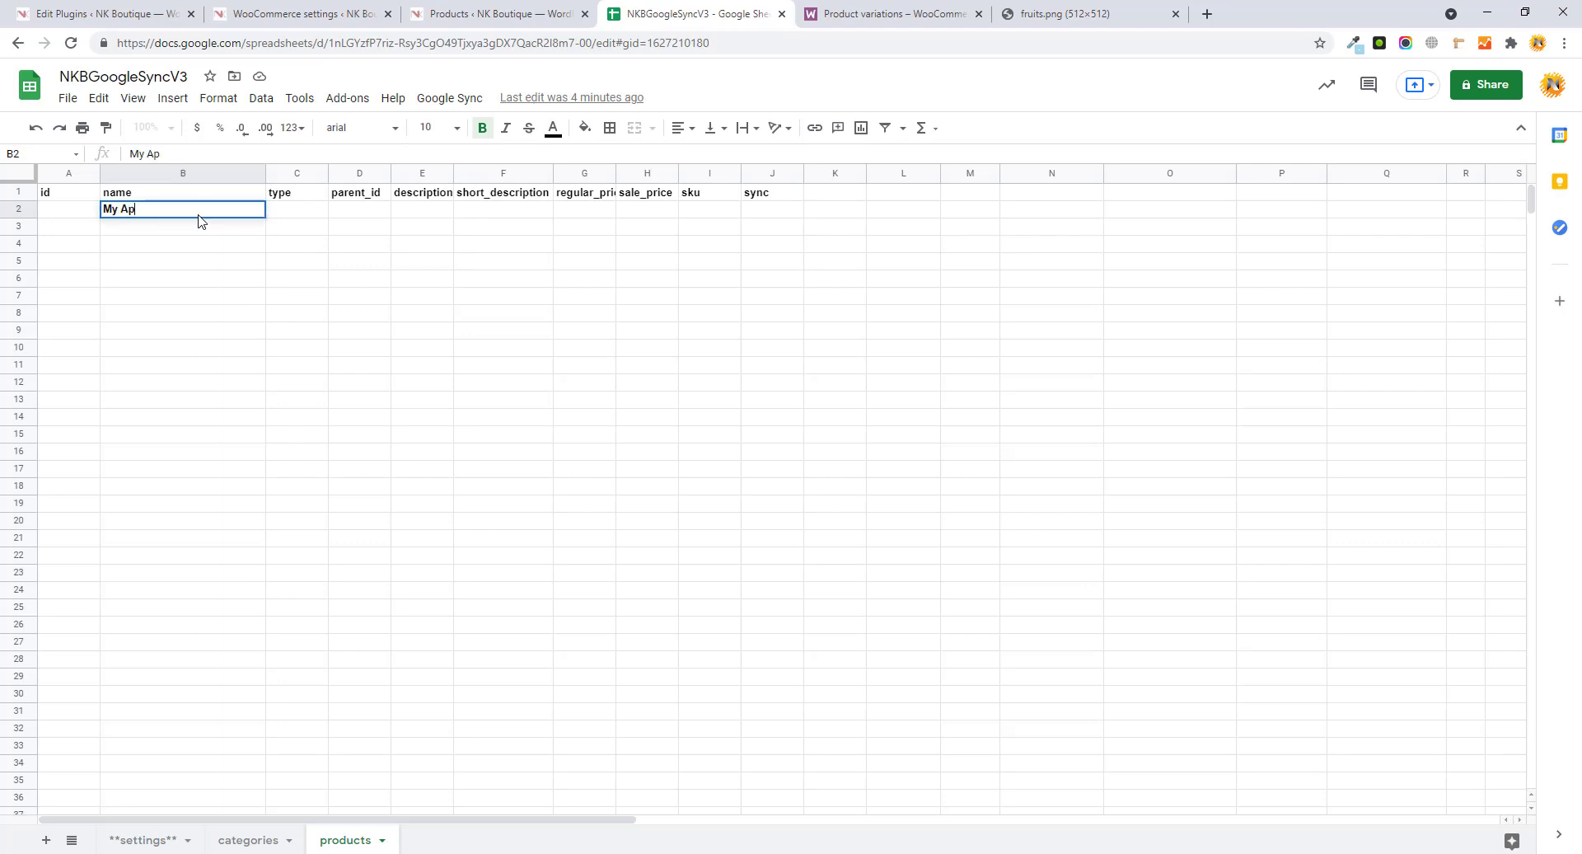
text(ples Product)
key(Tab)
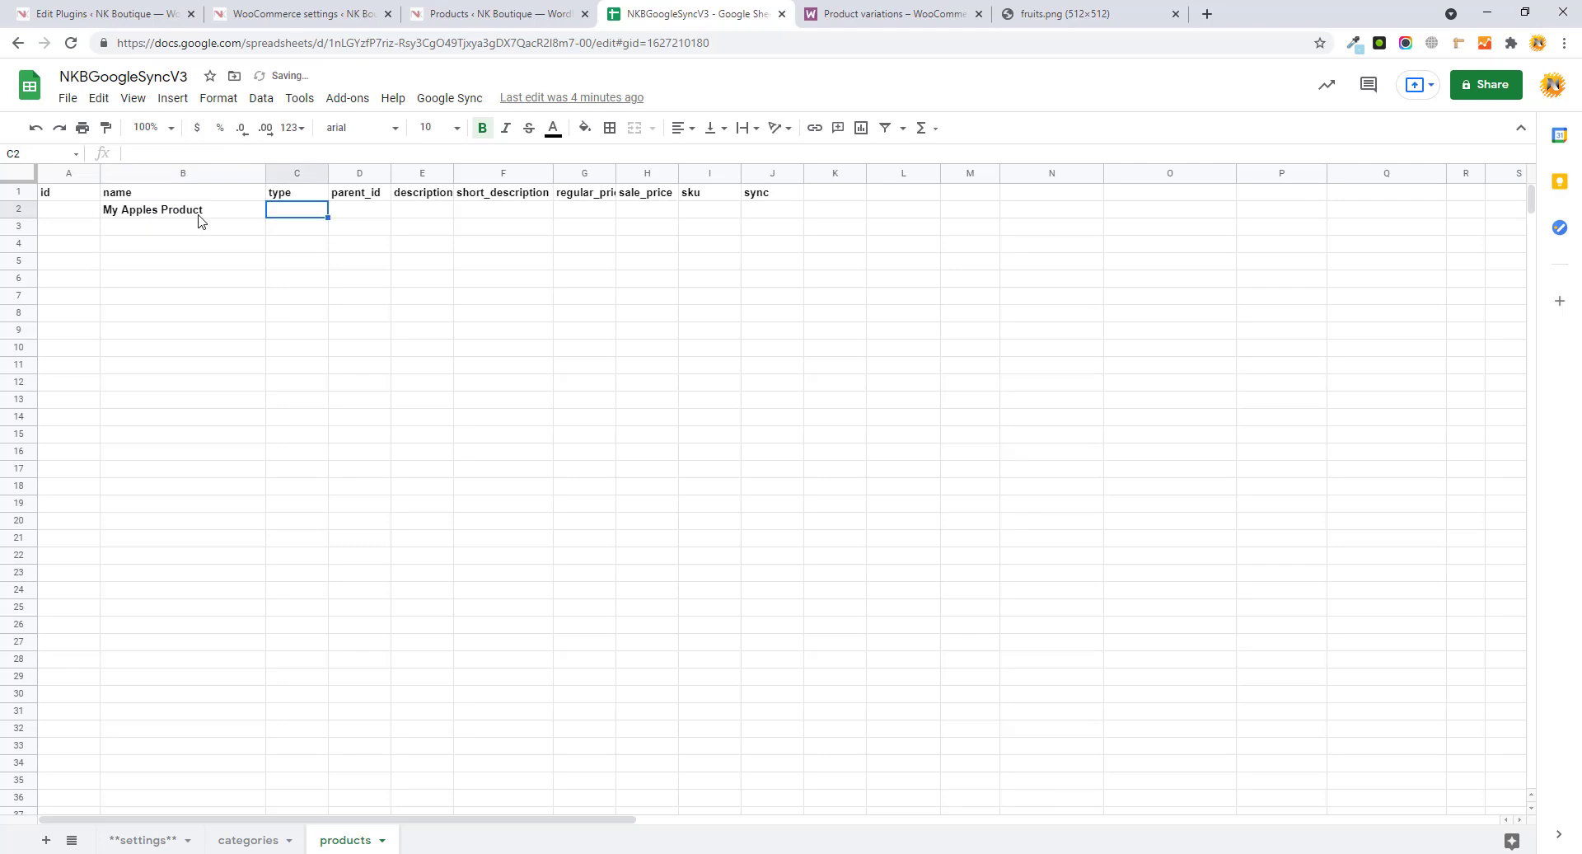
text(simple)
key(Tab)
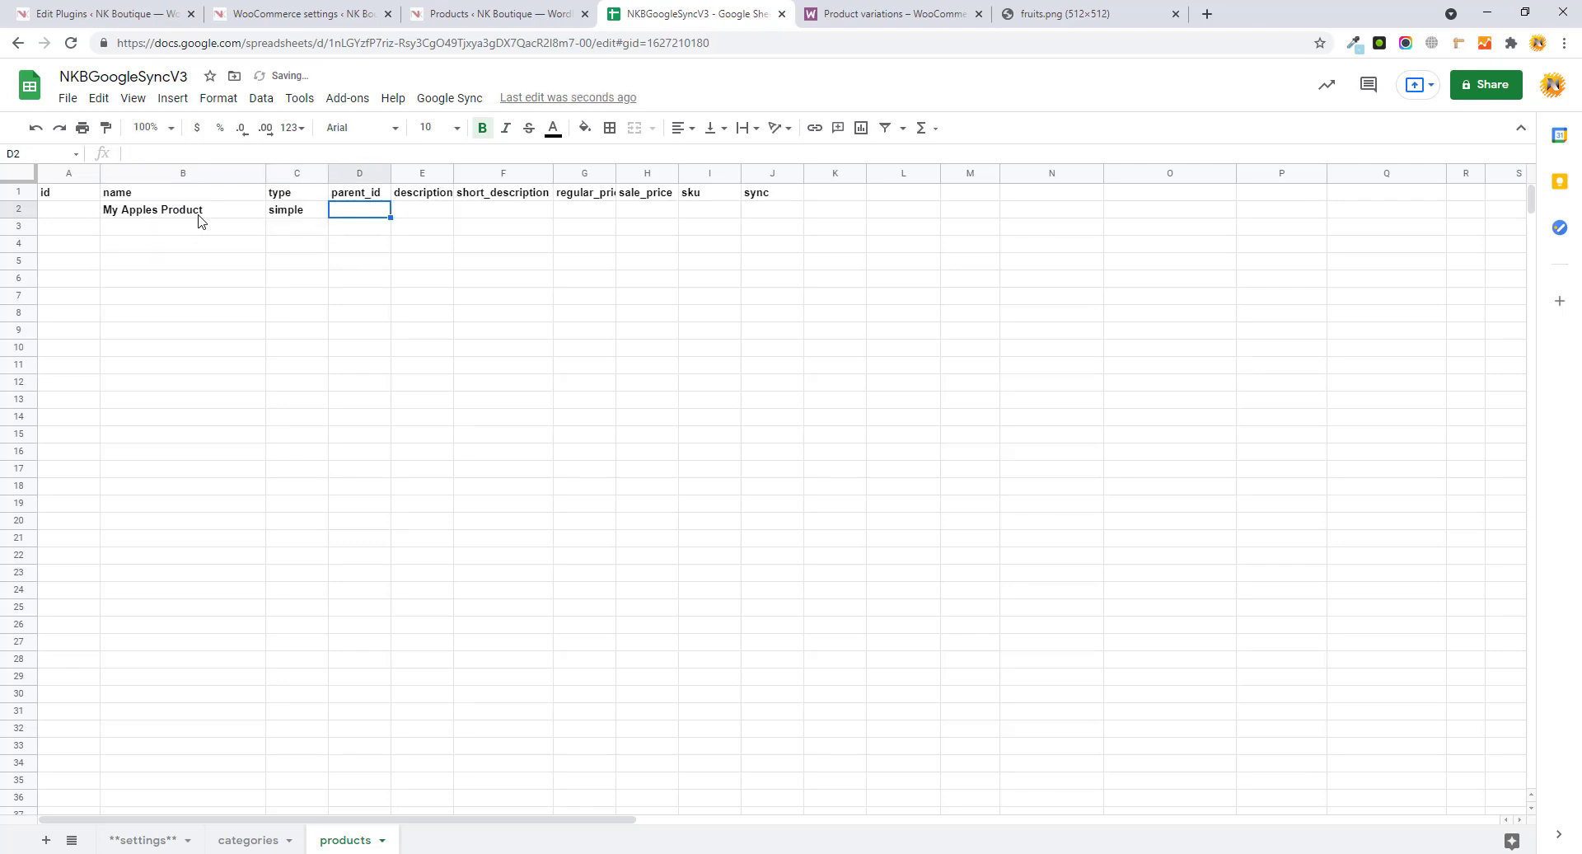
key(Tab)
key(Tab)
key(Tab)
key(Tab)
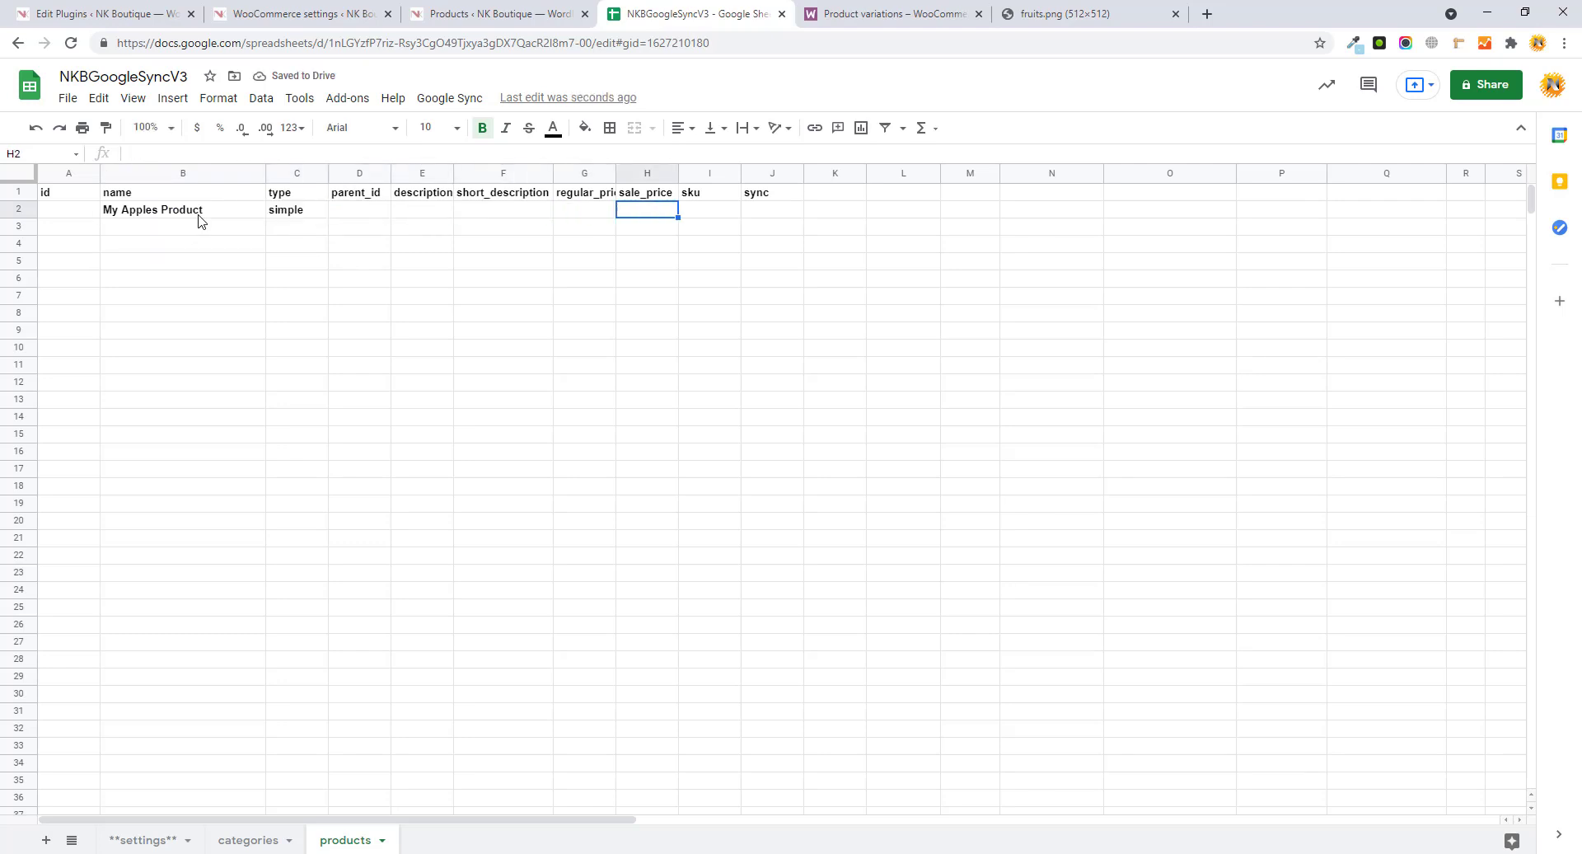
key(Tab)
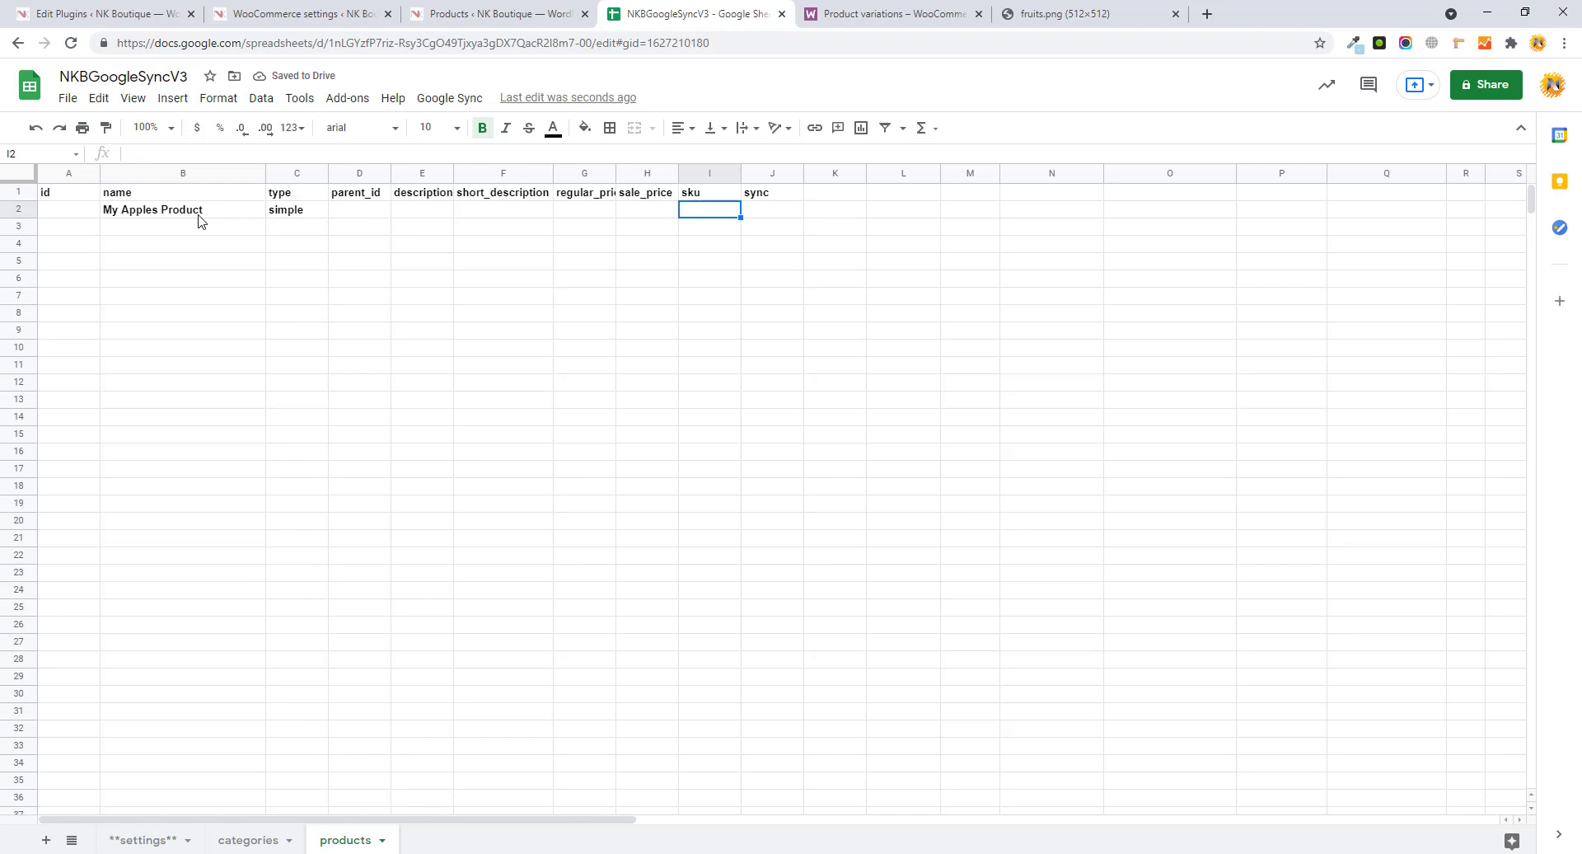
text(apple2)
key(Tab)
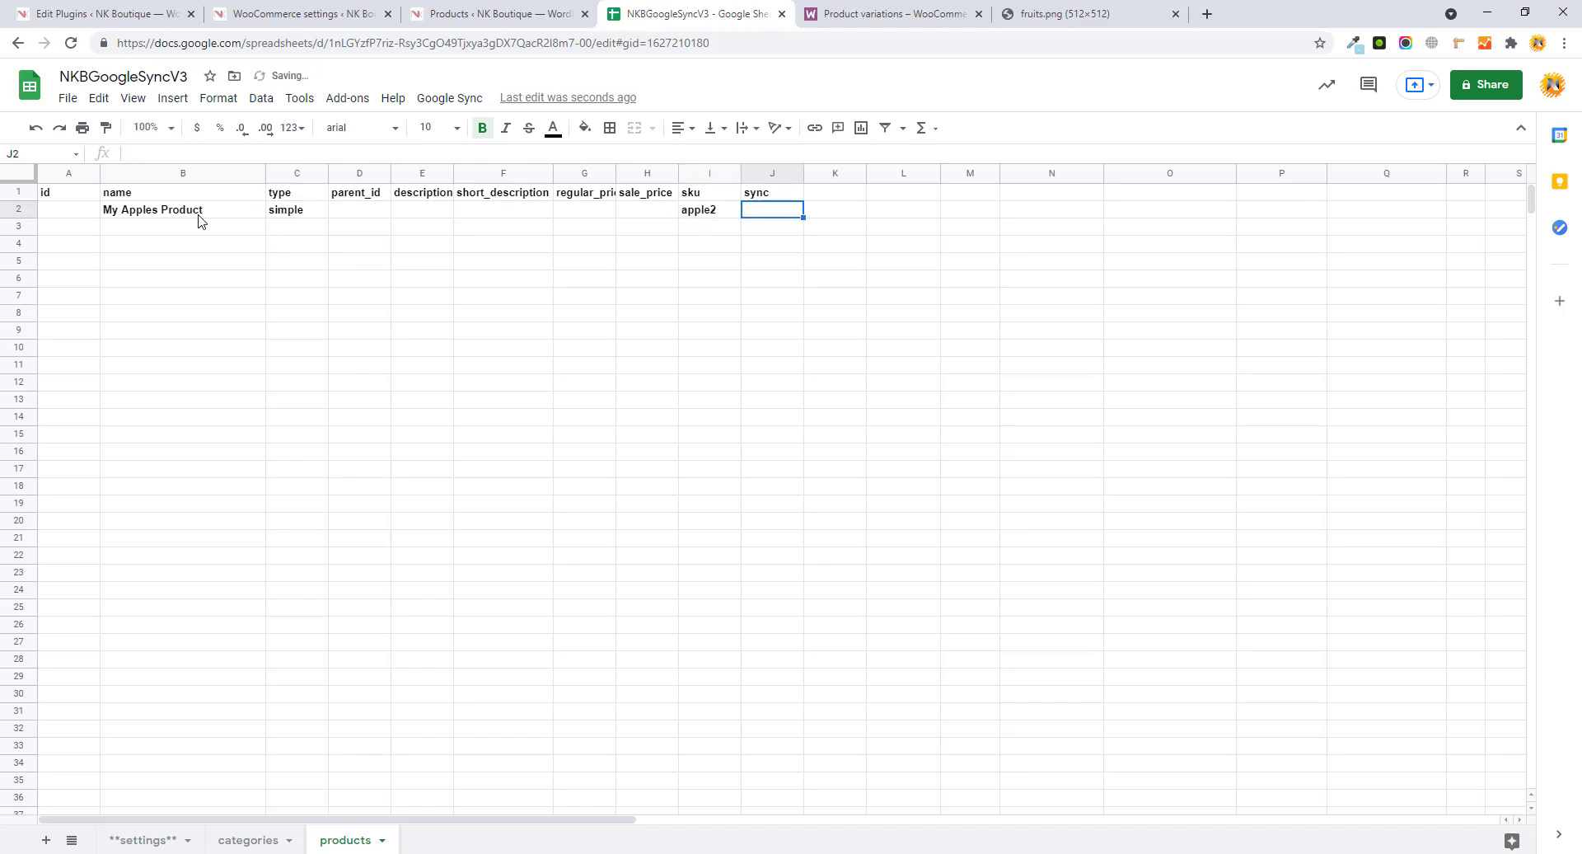
click(466, 99)
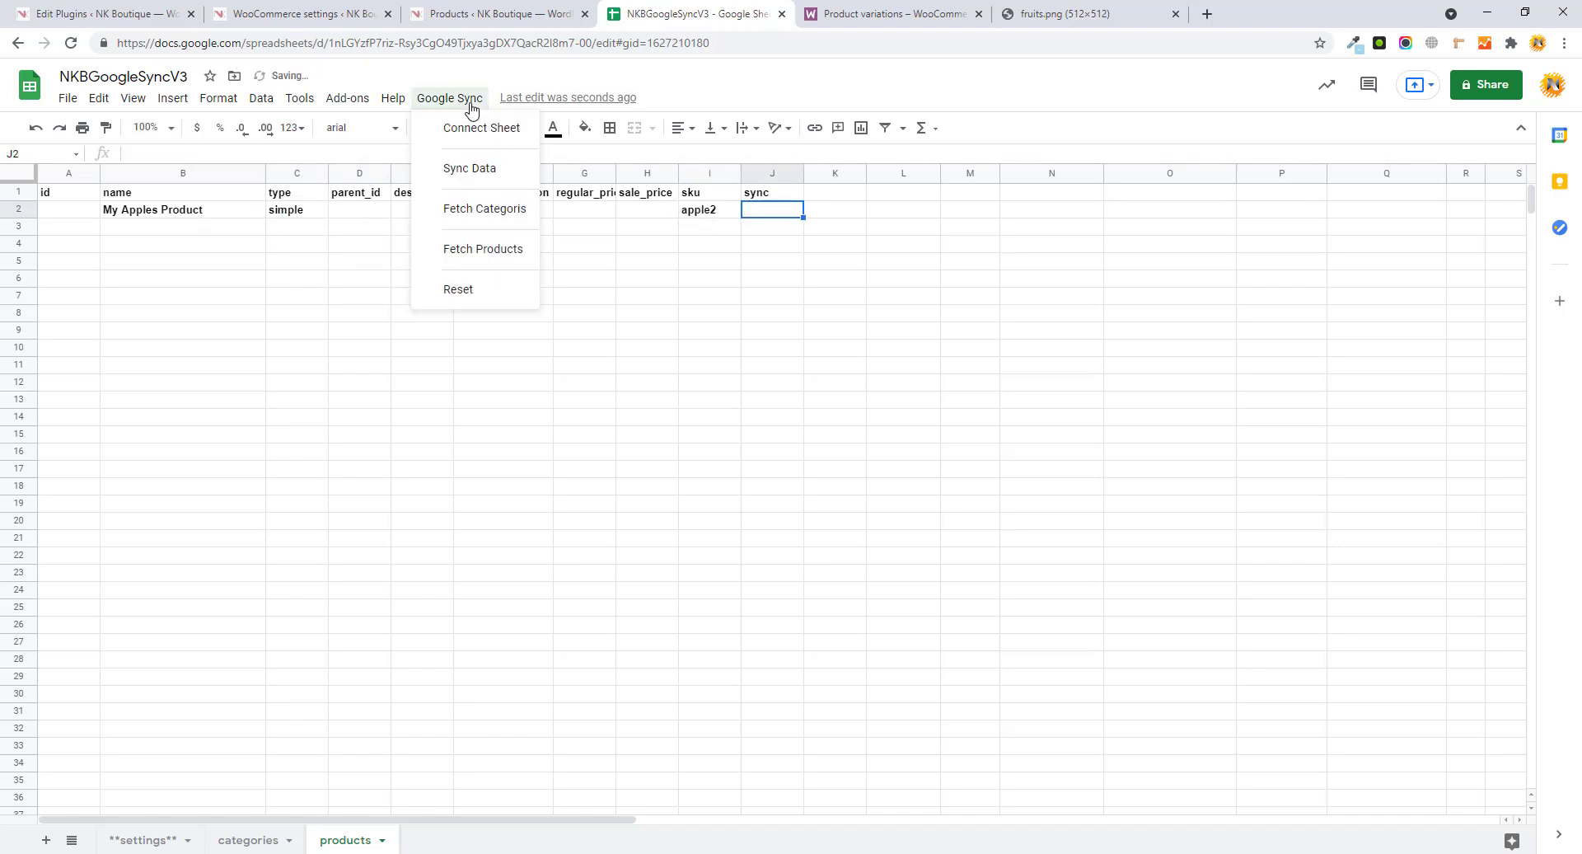
Sync row 2 to the store (id 7403, sync OK) and reload the WooCommerce product list
click(480, 167)
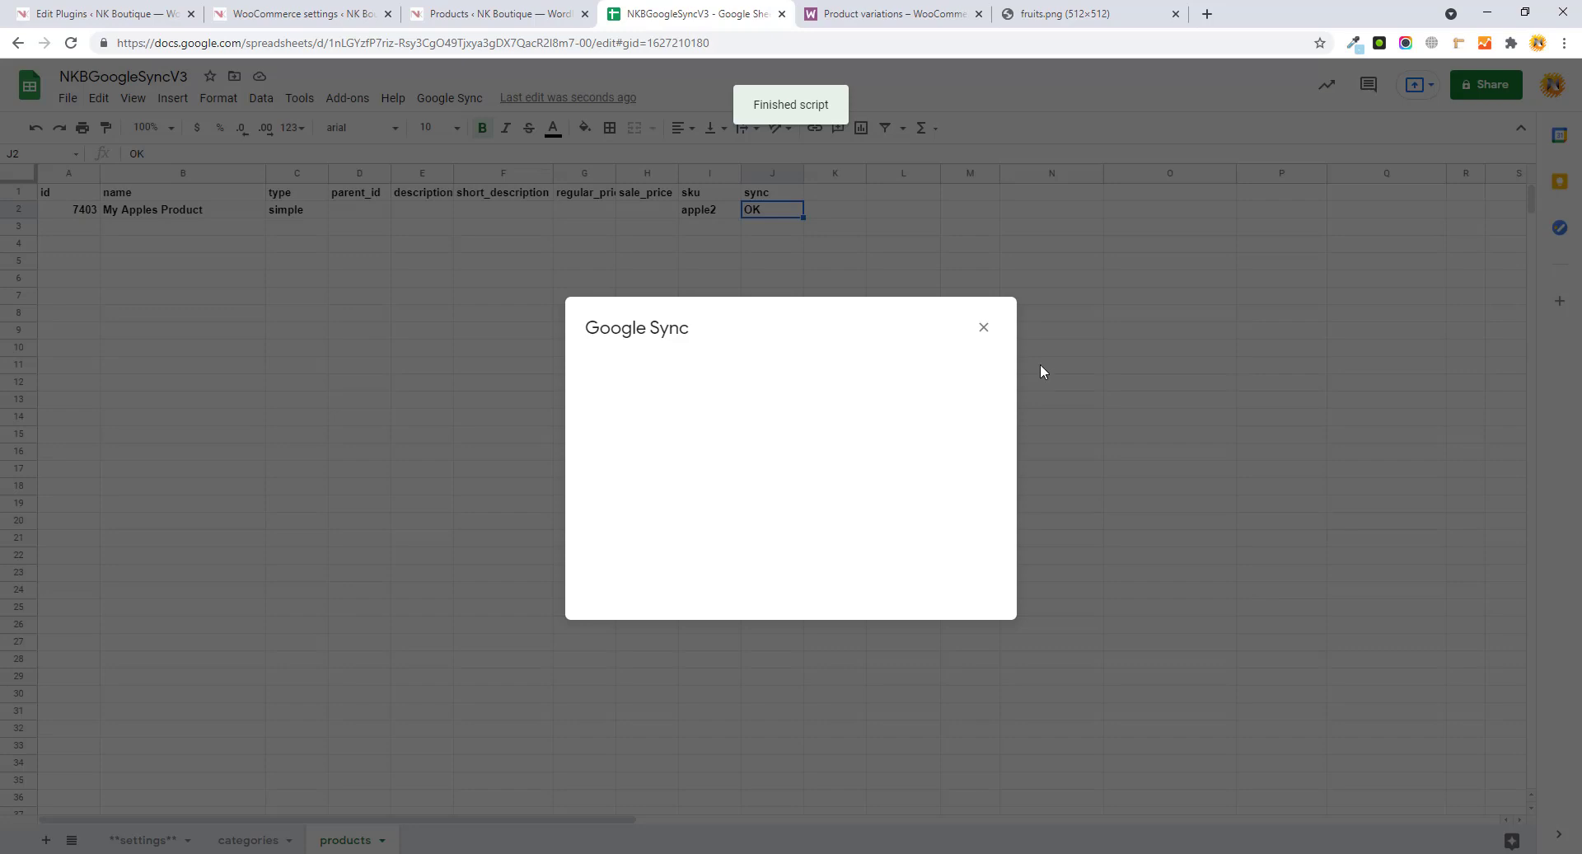
click(983, 330)
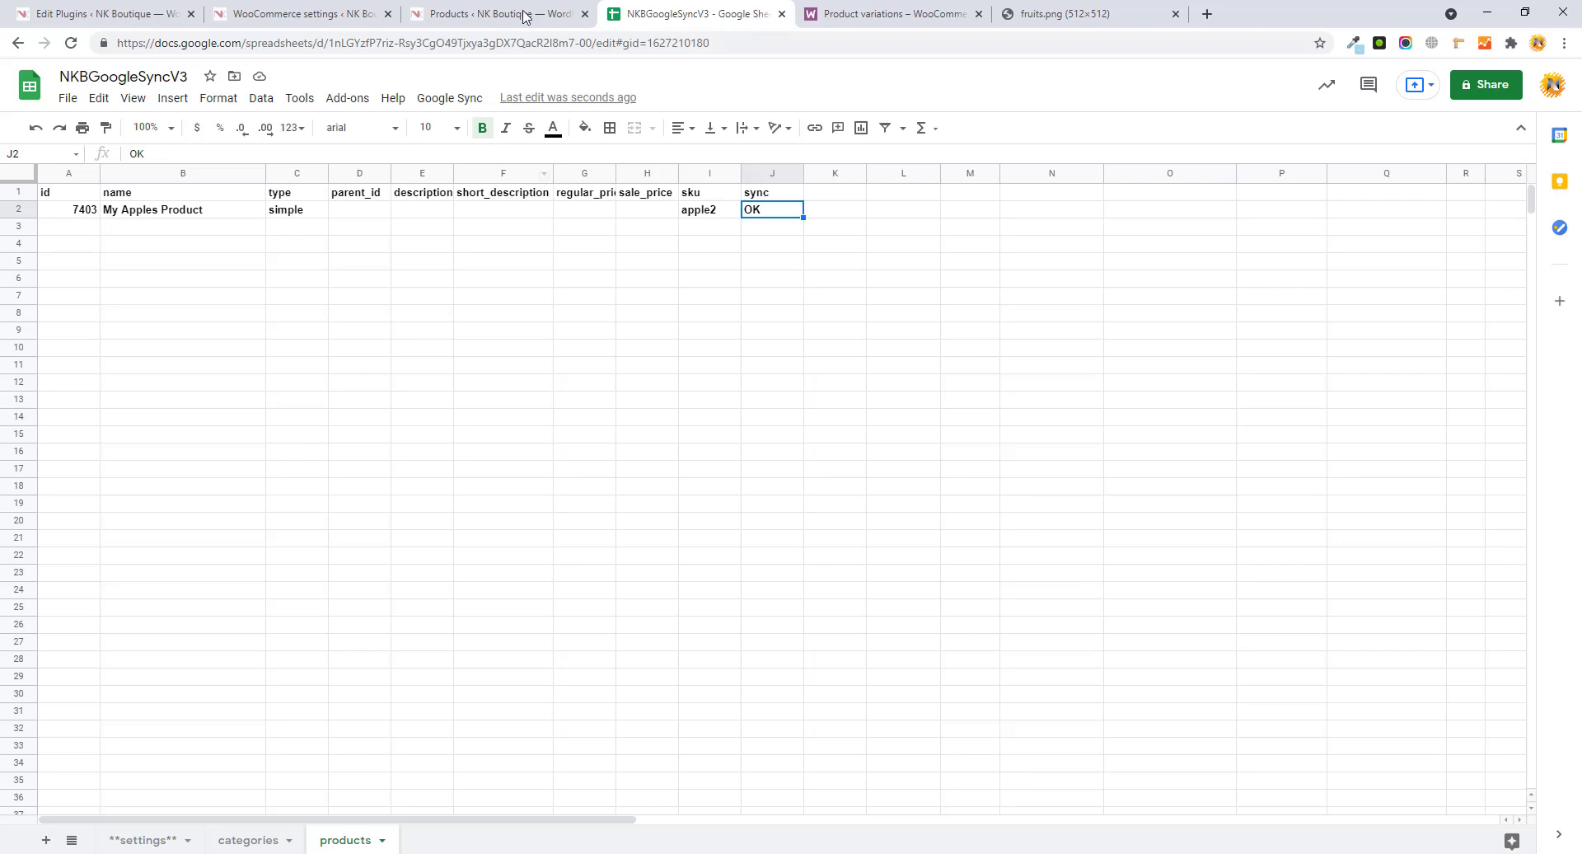
click(495, 14)
click(41, 356)
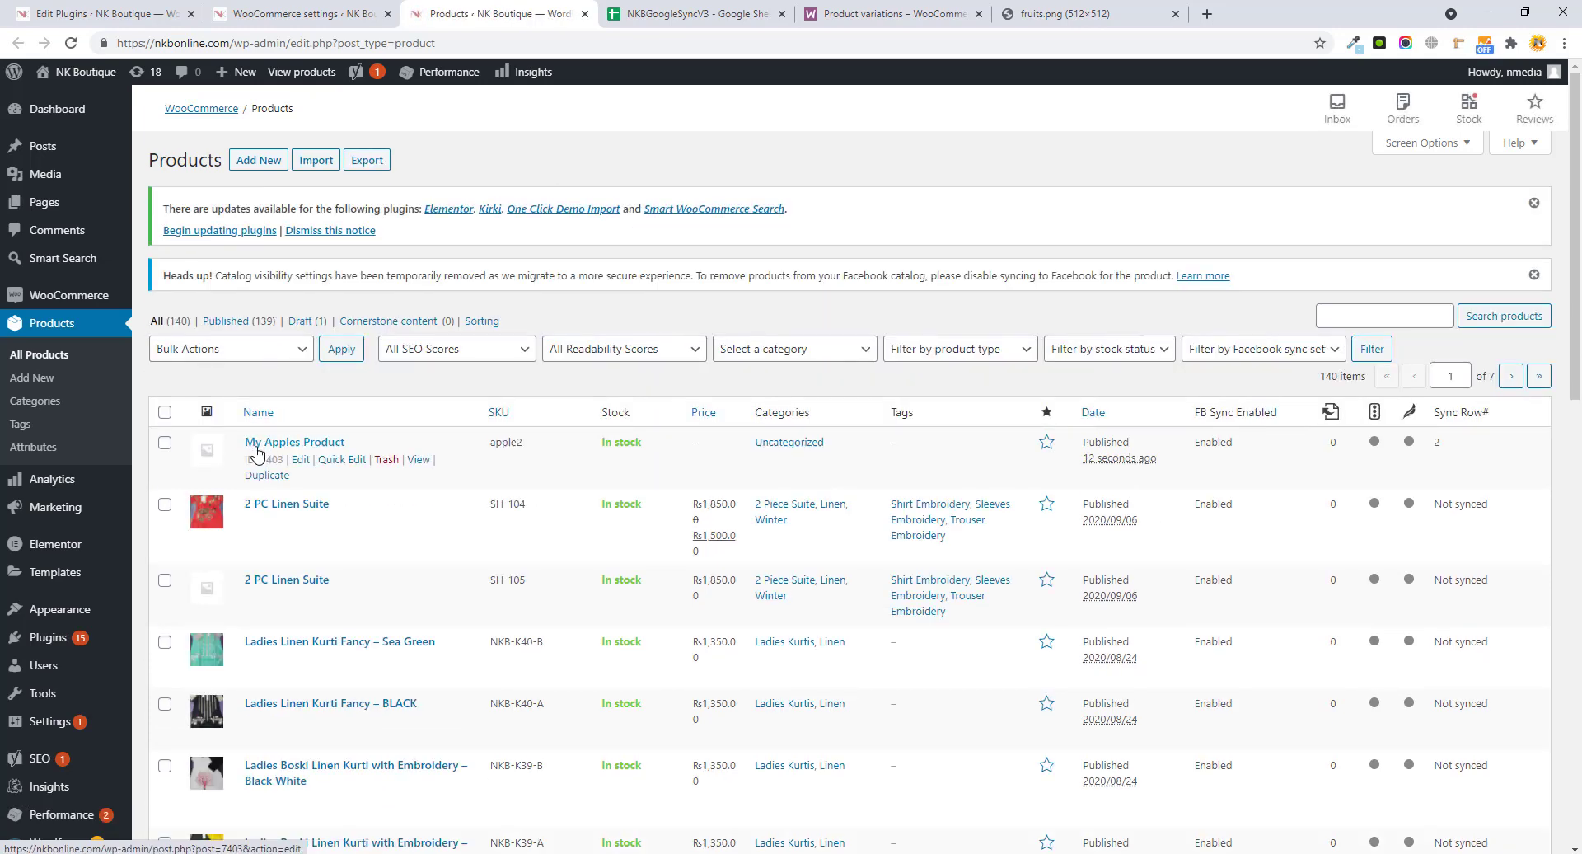
Confirm the product's SKU apple2 and copy the fruits.png image address
double_click(512, 445)
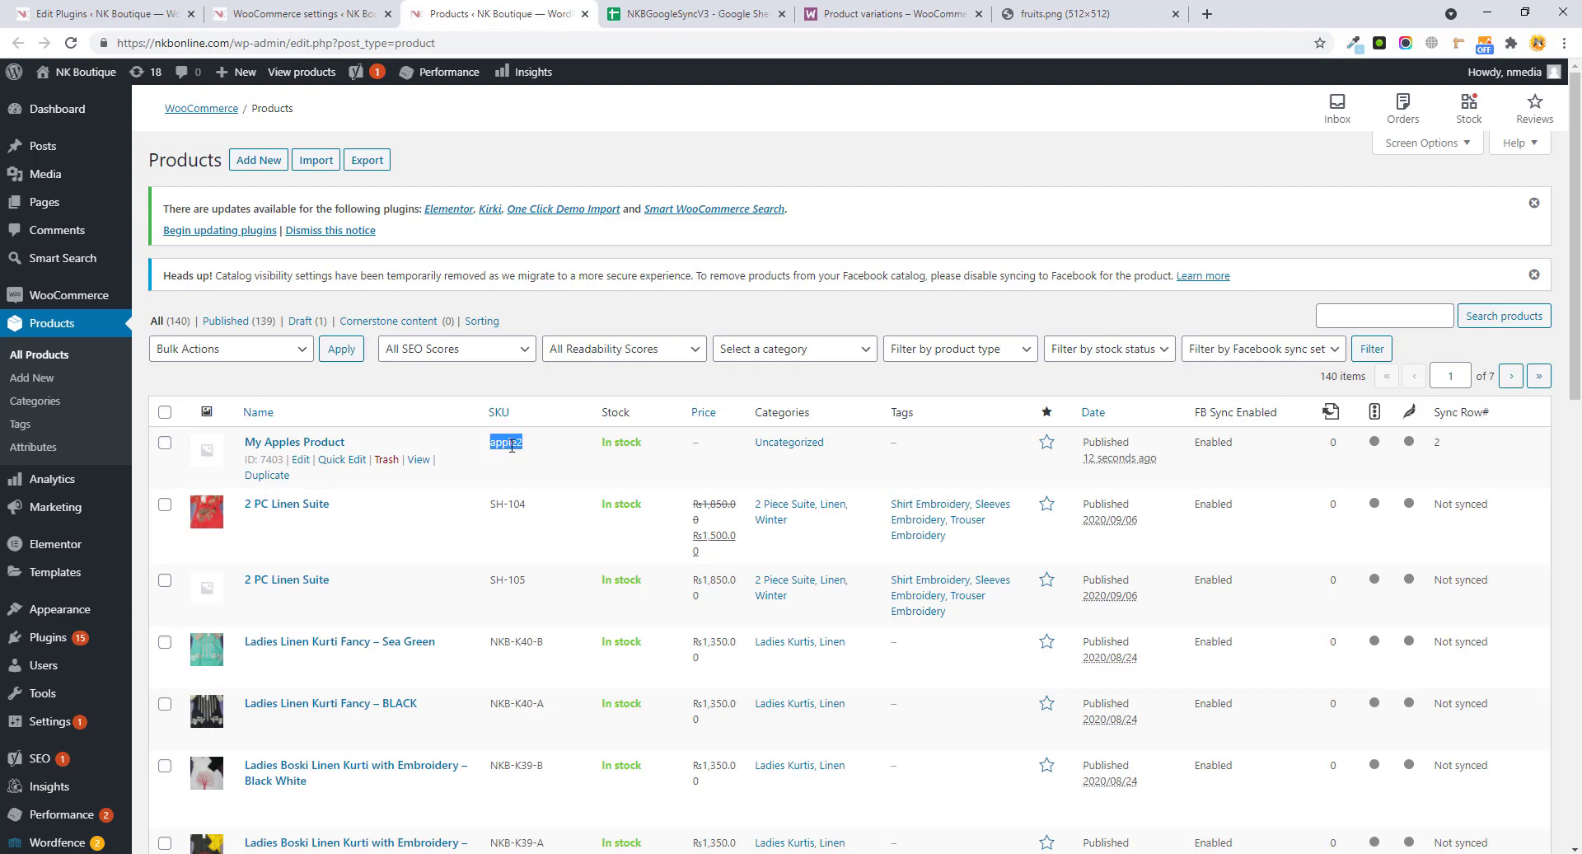
click(1071, 14)
click(815, 42)
right_click(814, 42)
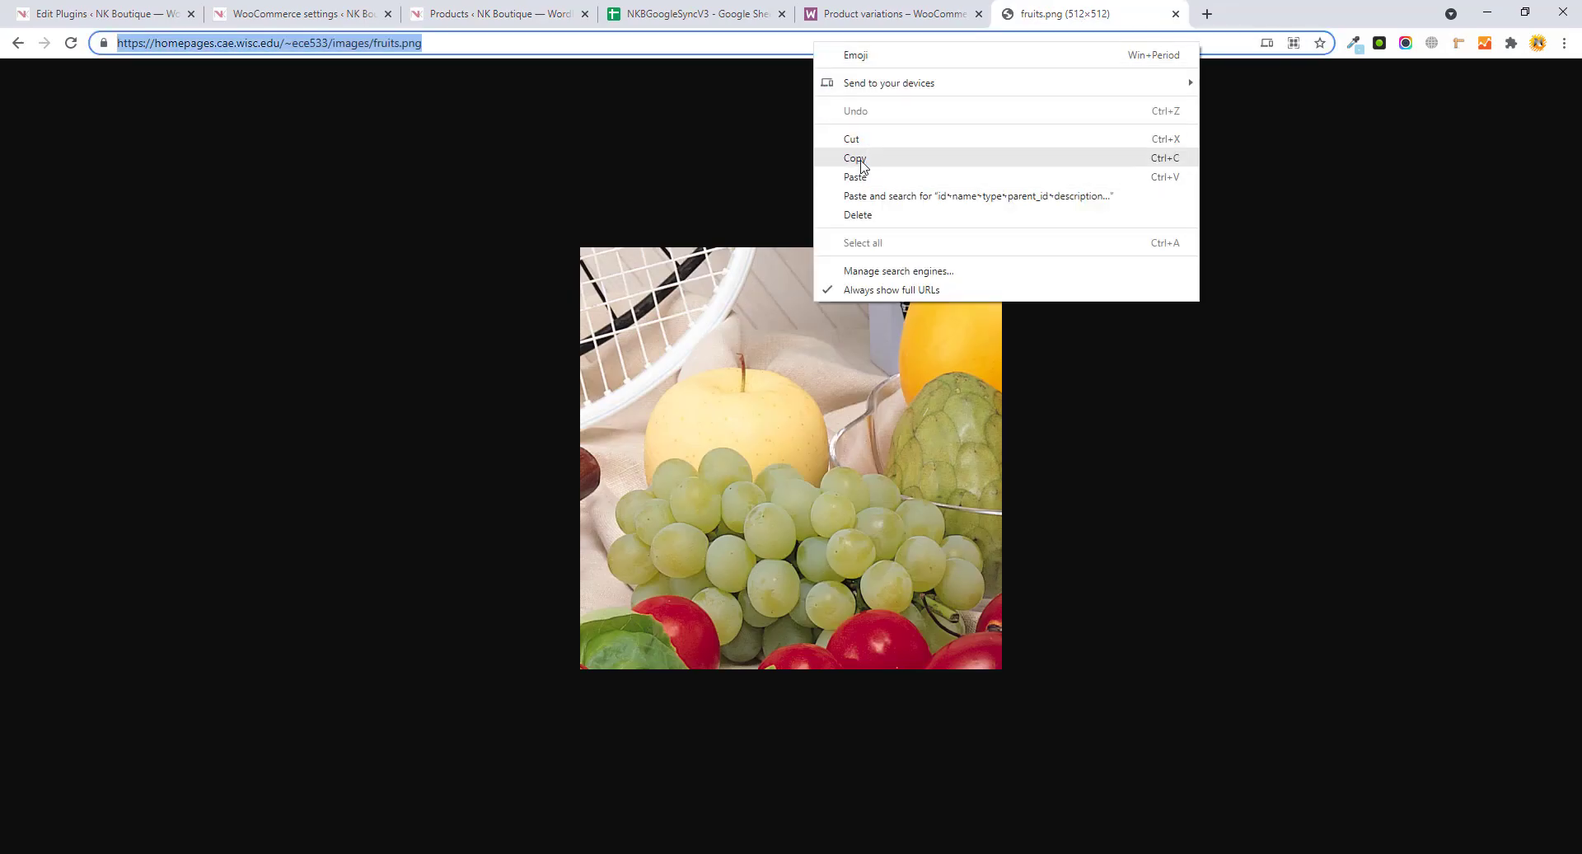
click(865, 159)
click(696, 14)
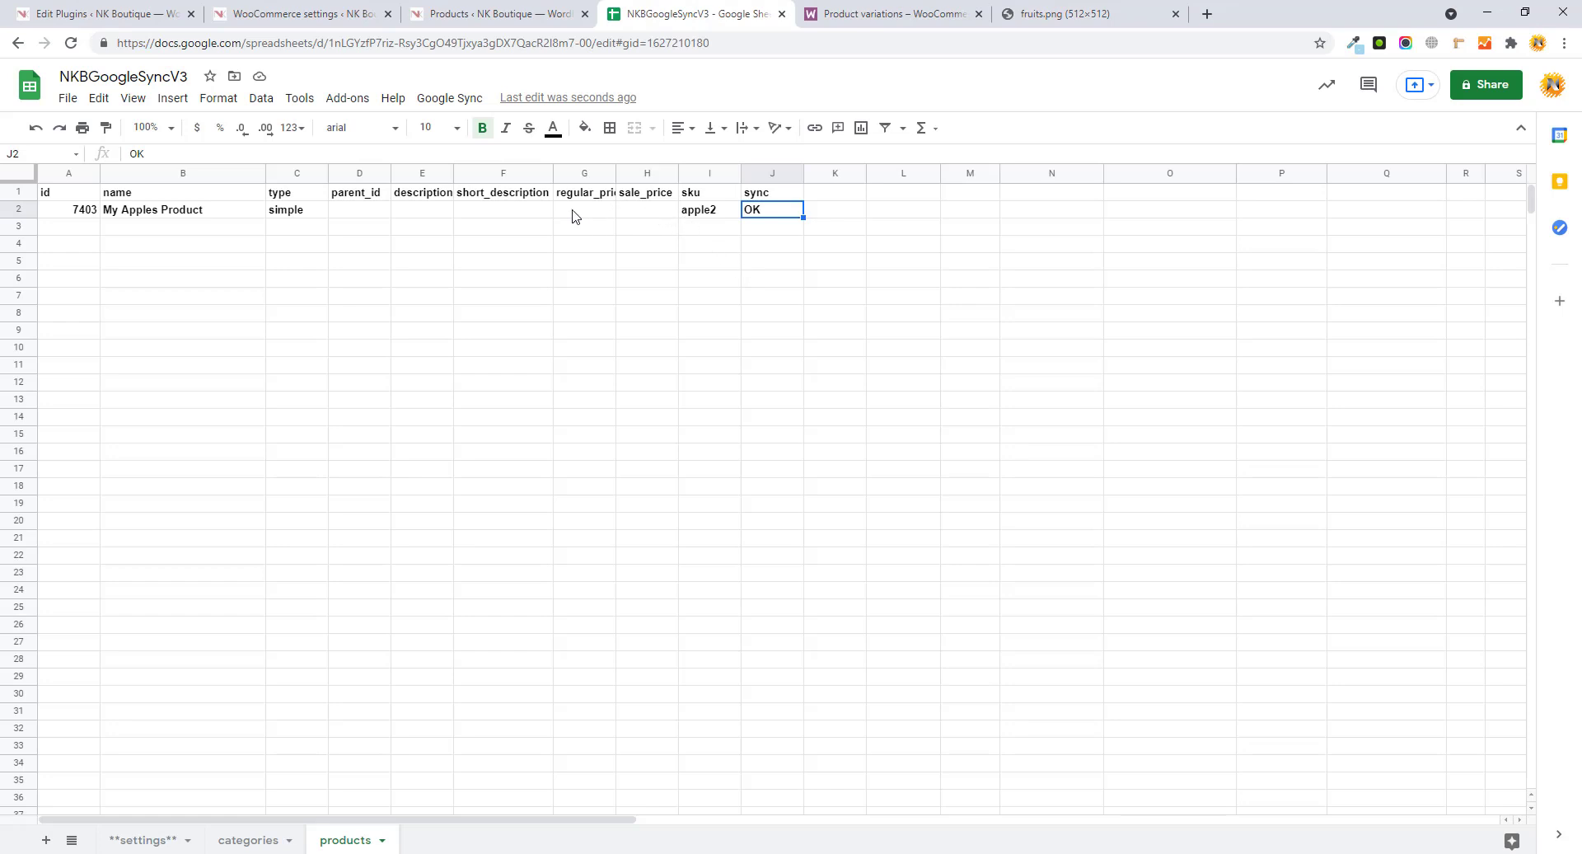
Insert an empty column J before sync and select J1
right_click(760, 173)
click(808, 318)
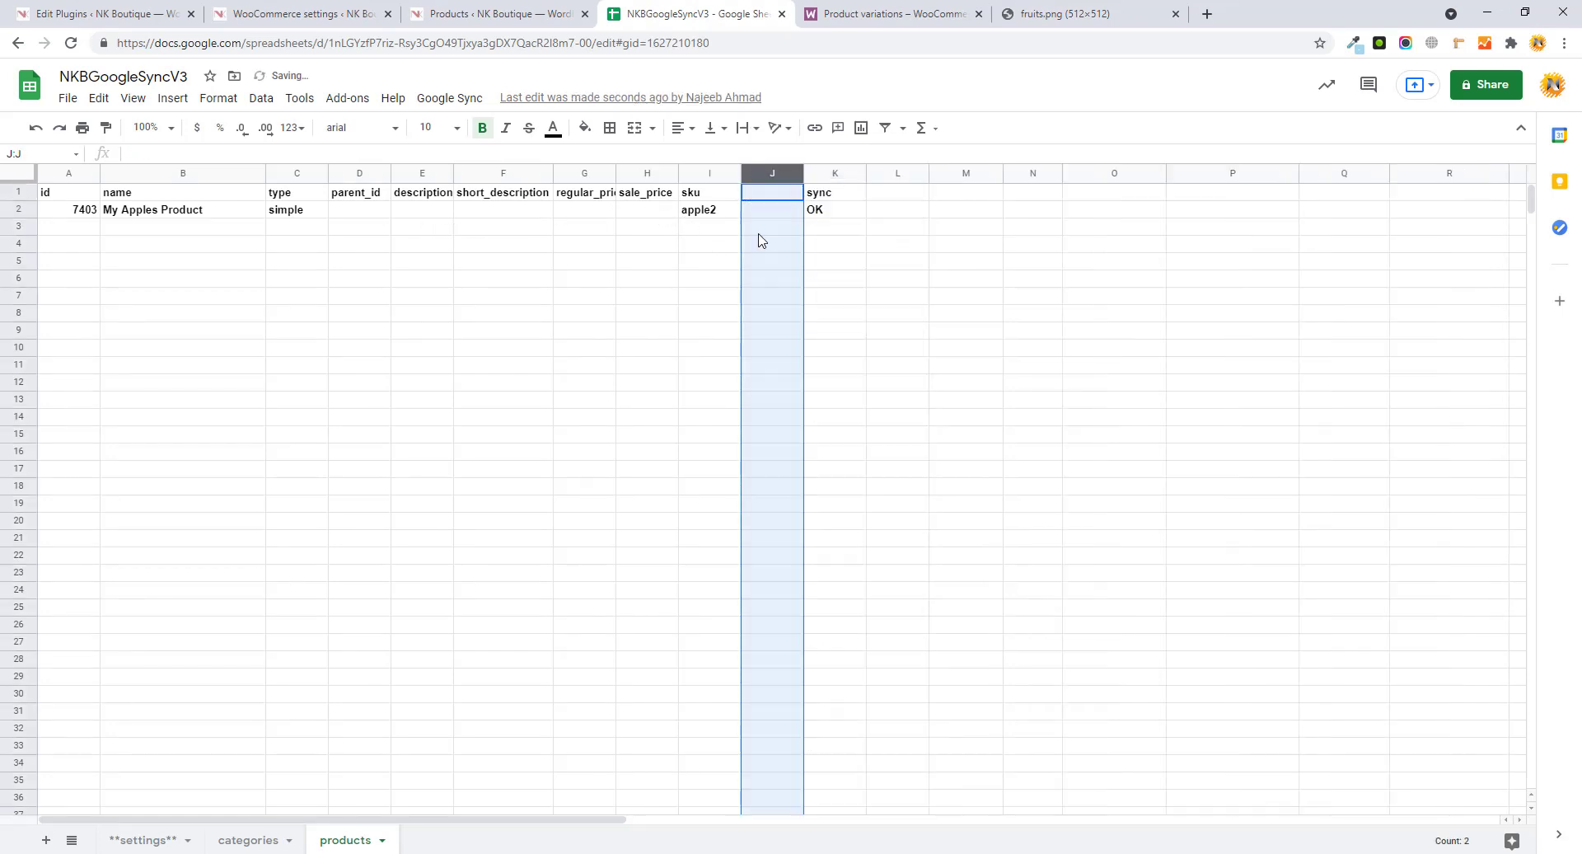
click(757, 196)
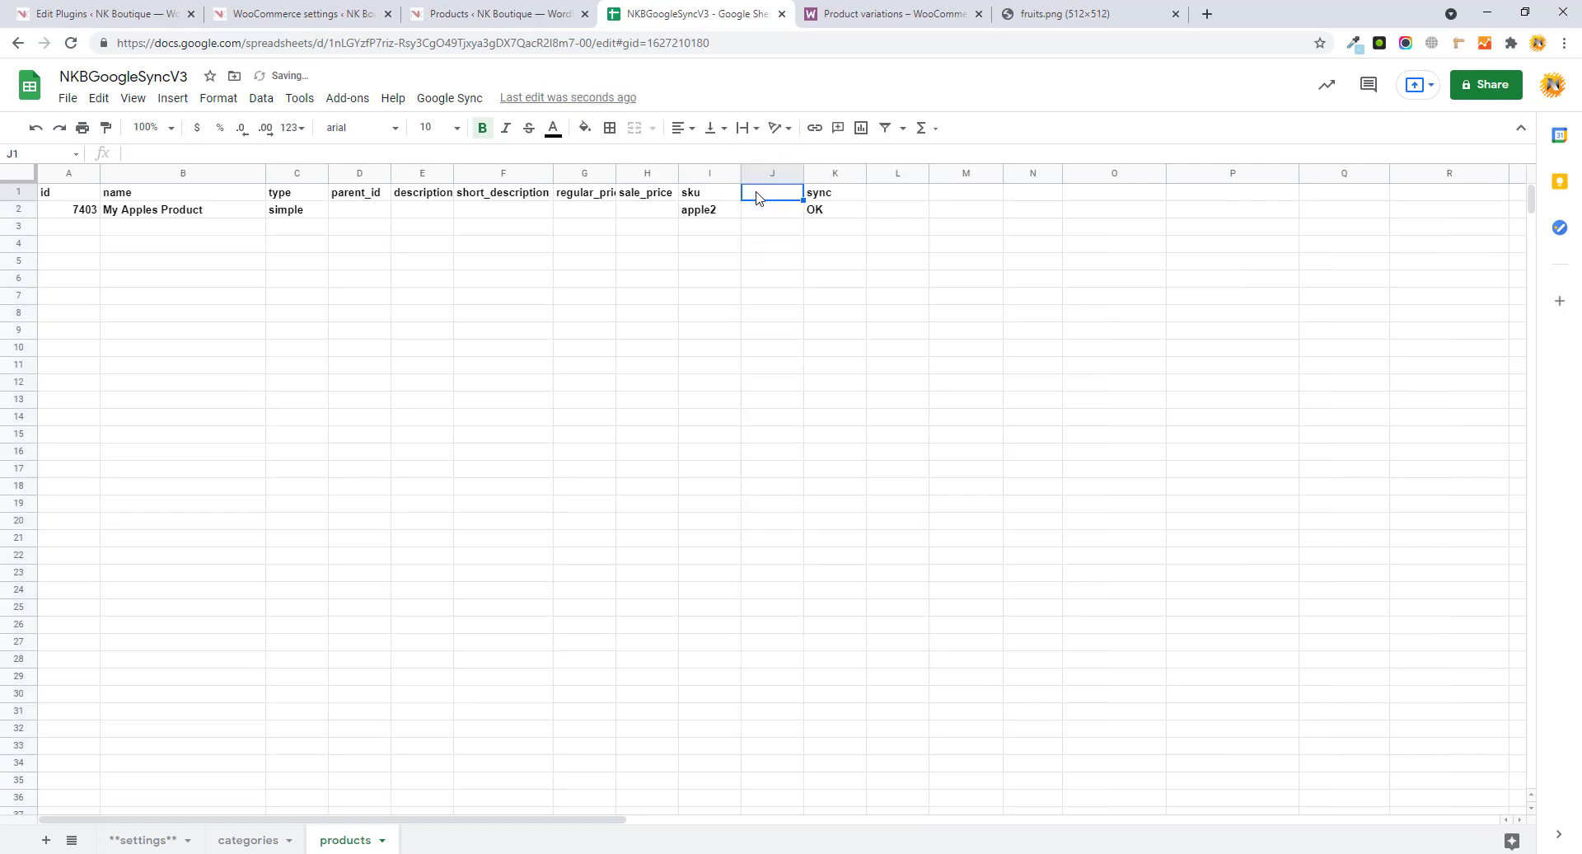
Find the 'images' attribute, a list of images, under Product properties in the REST API docs
click(886, 14)
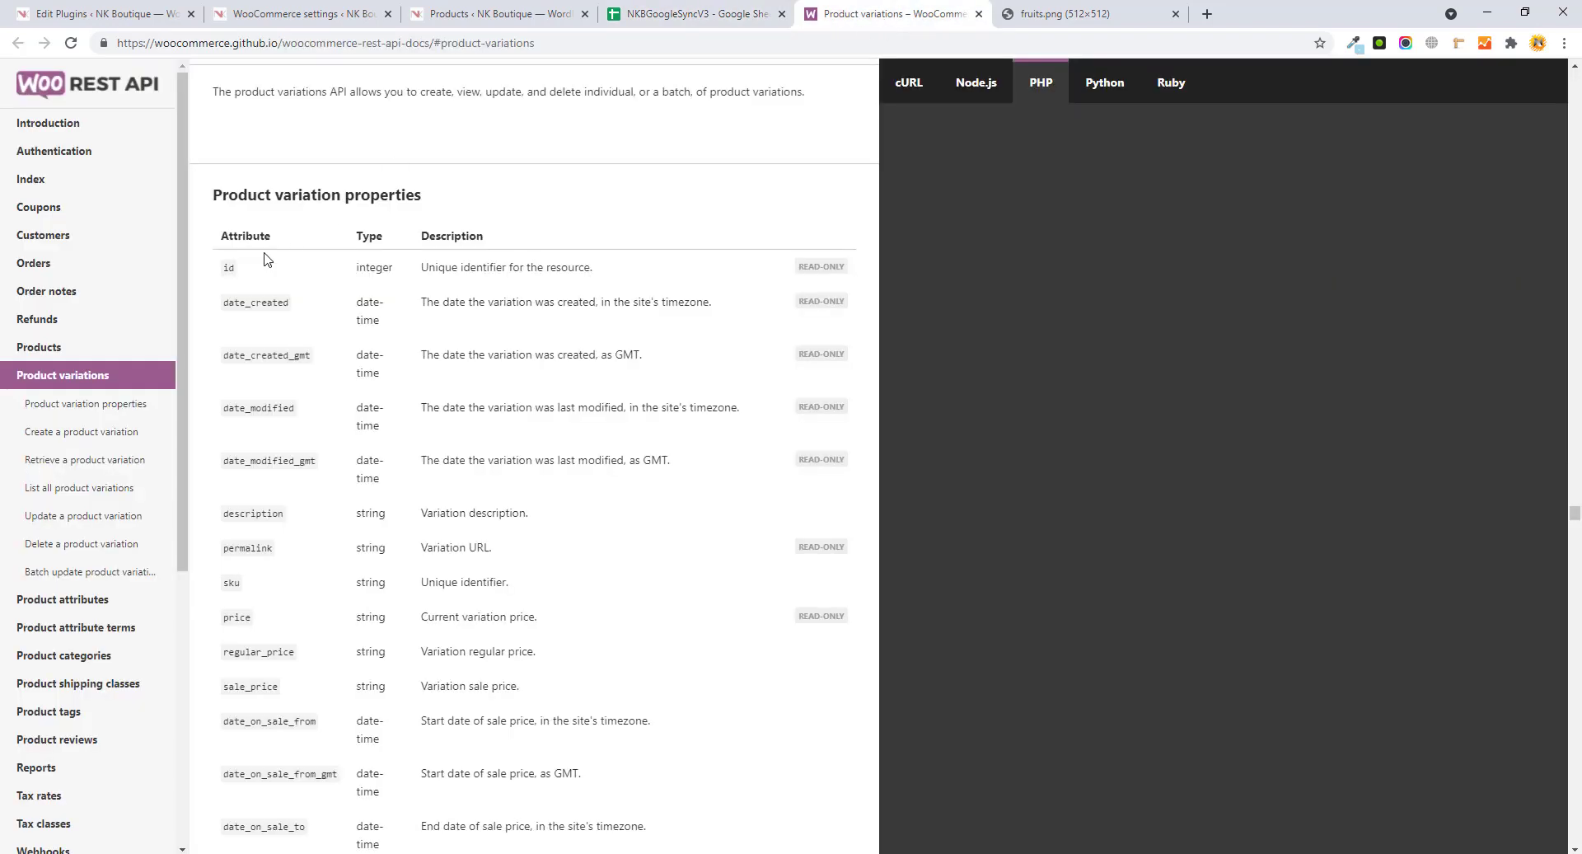
scroll(290, 350, down, 15)
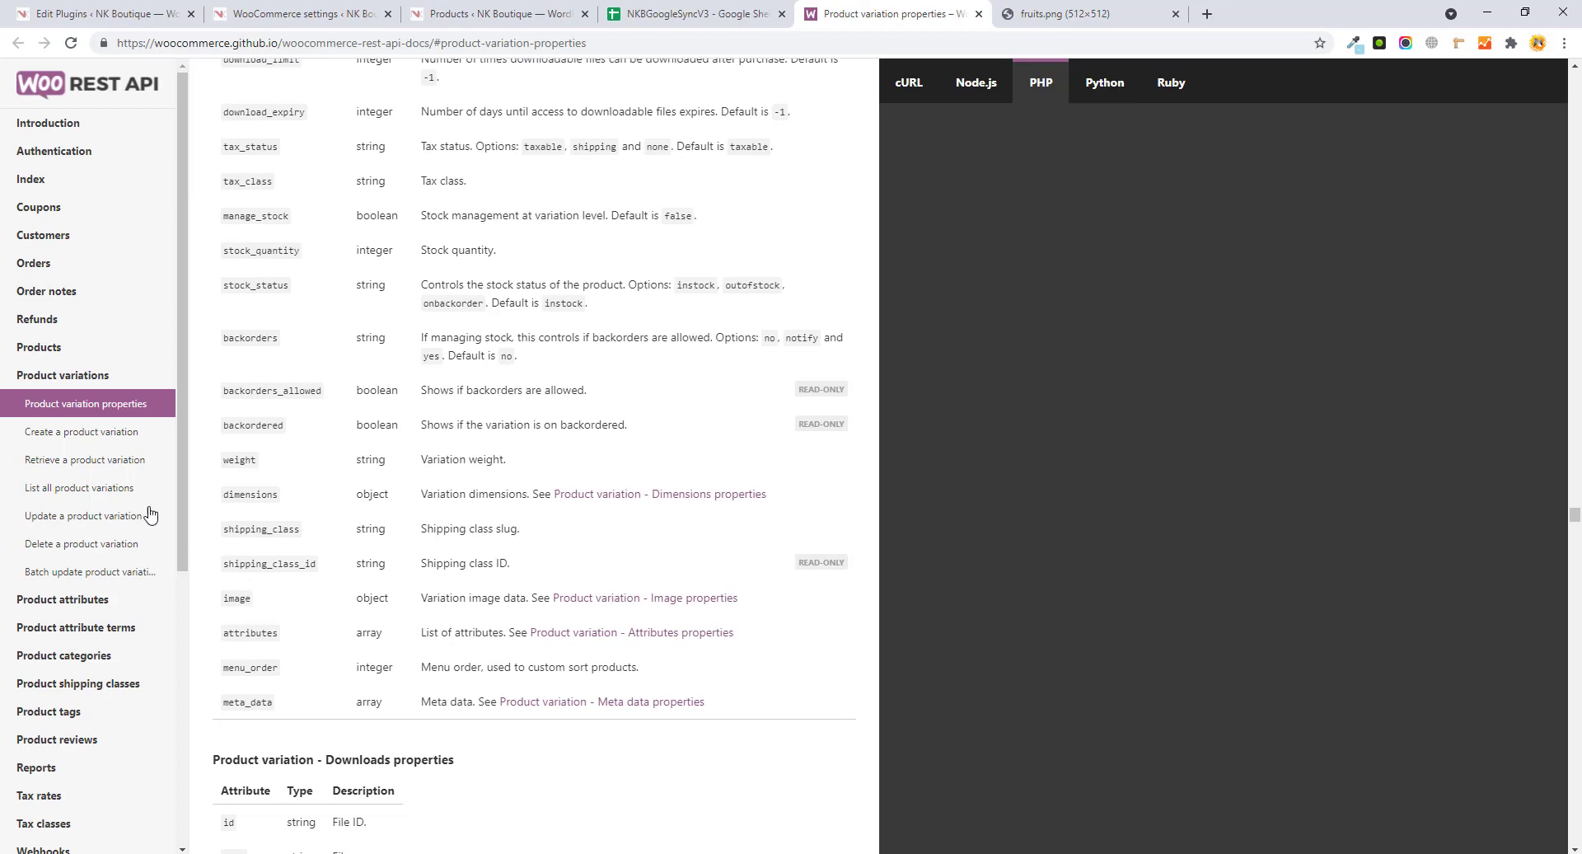
click(42, 349)
scroll(315, 452, down, 14)
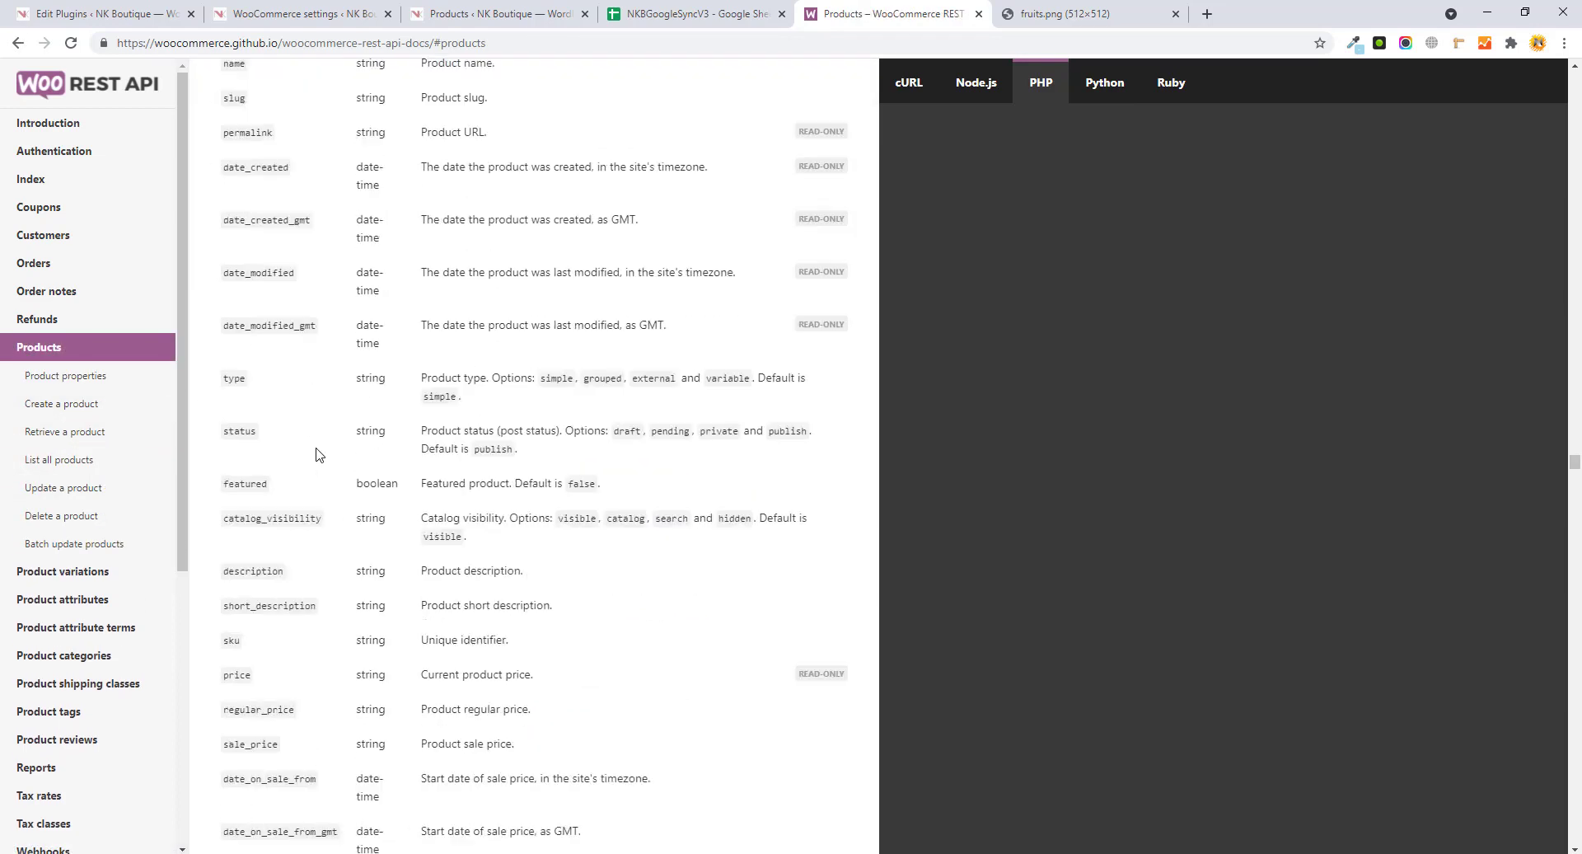
scroll(319, 457, down, 10)
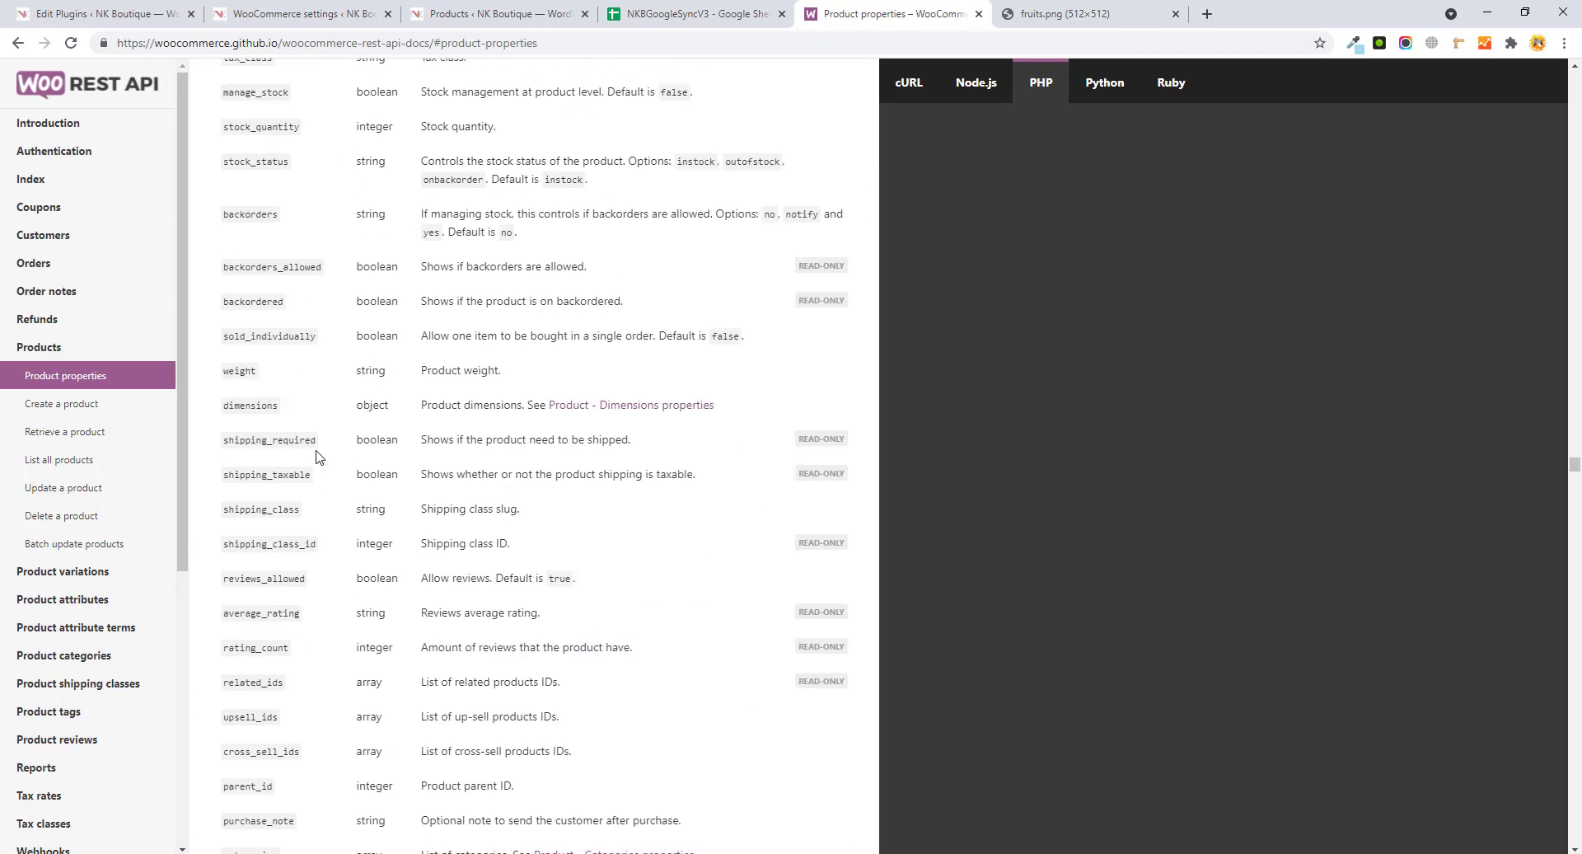
scroll(320, 458, down, 7)
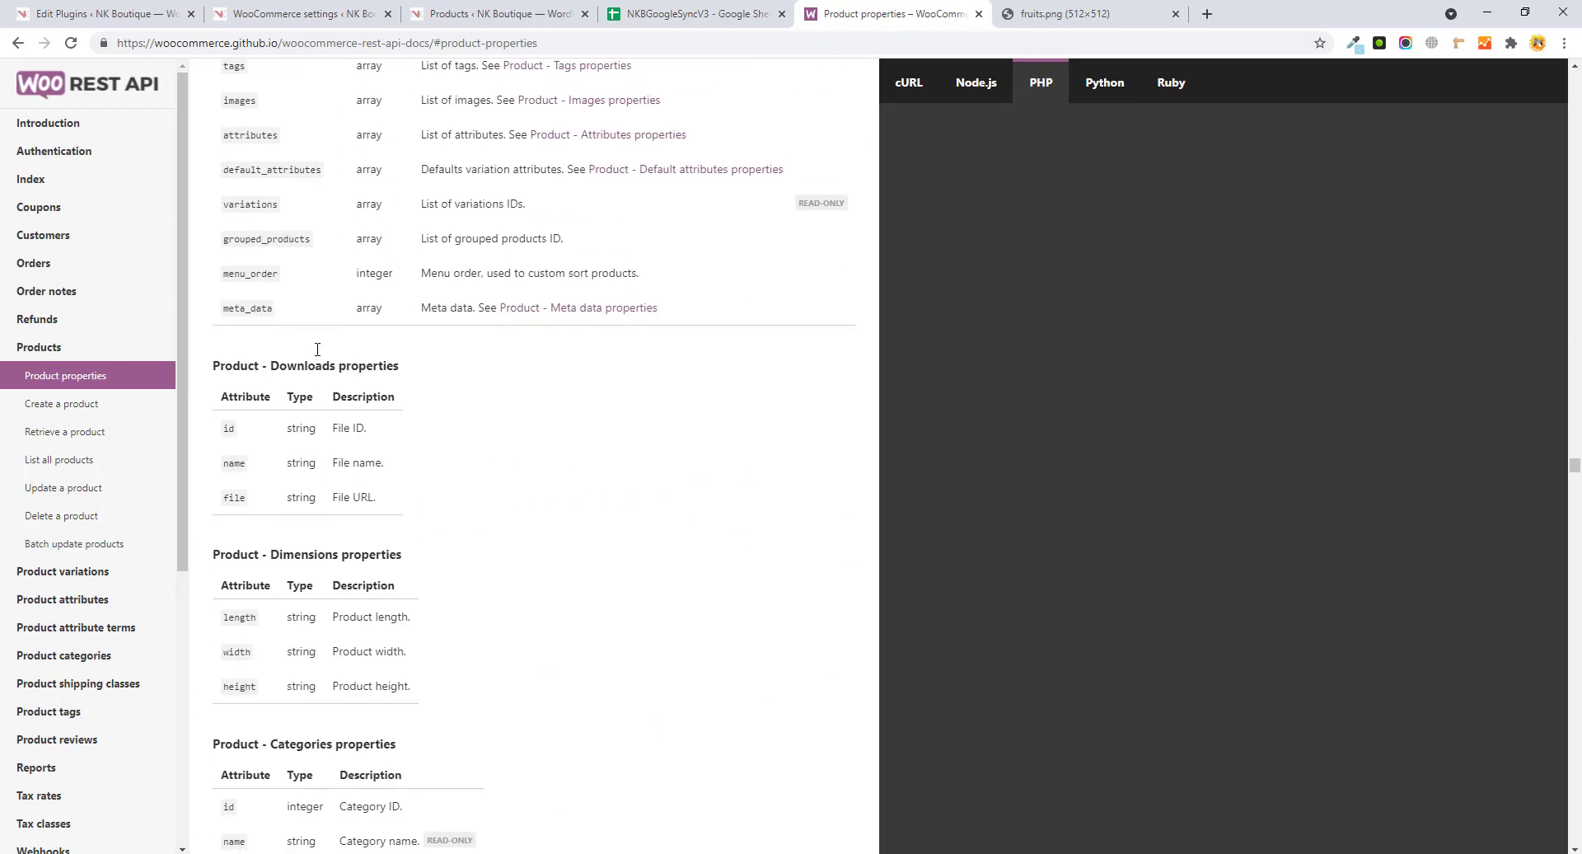
scroll(319, 345, up, 3)
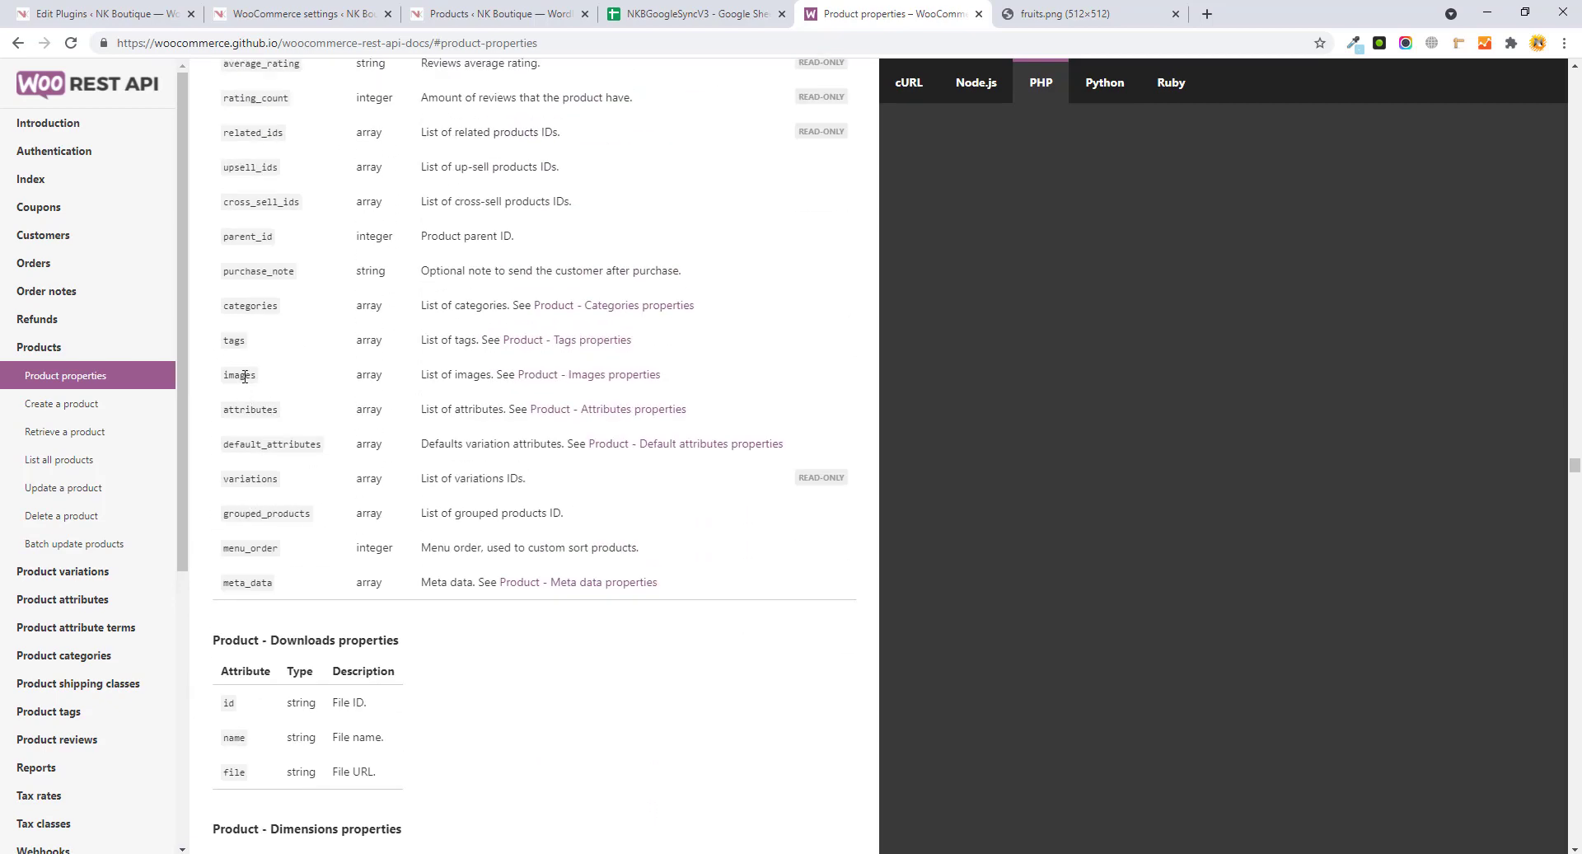
Add an 'images' header in J1 and paste the fruits.png address into J2
click(647, 22)
text(imag)
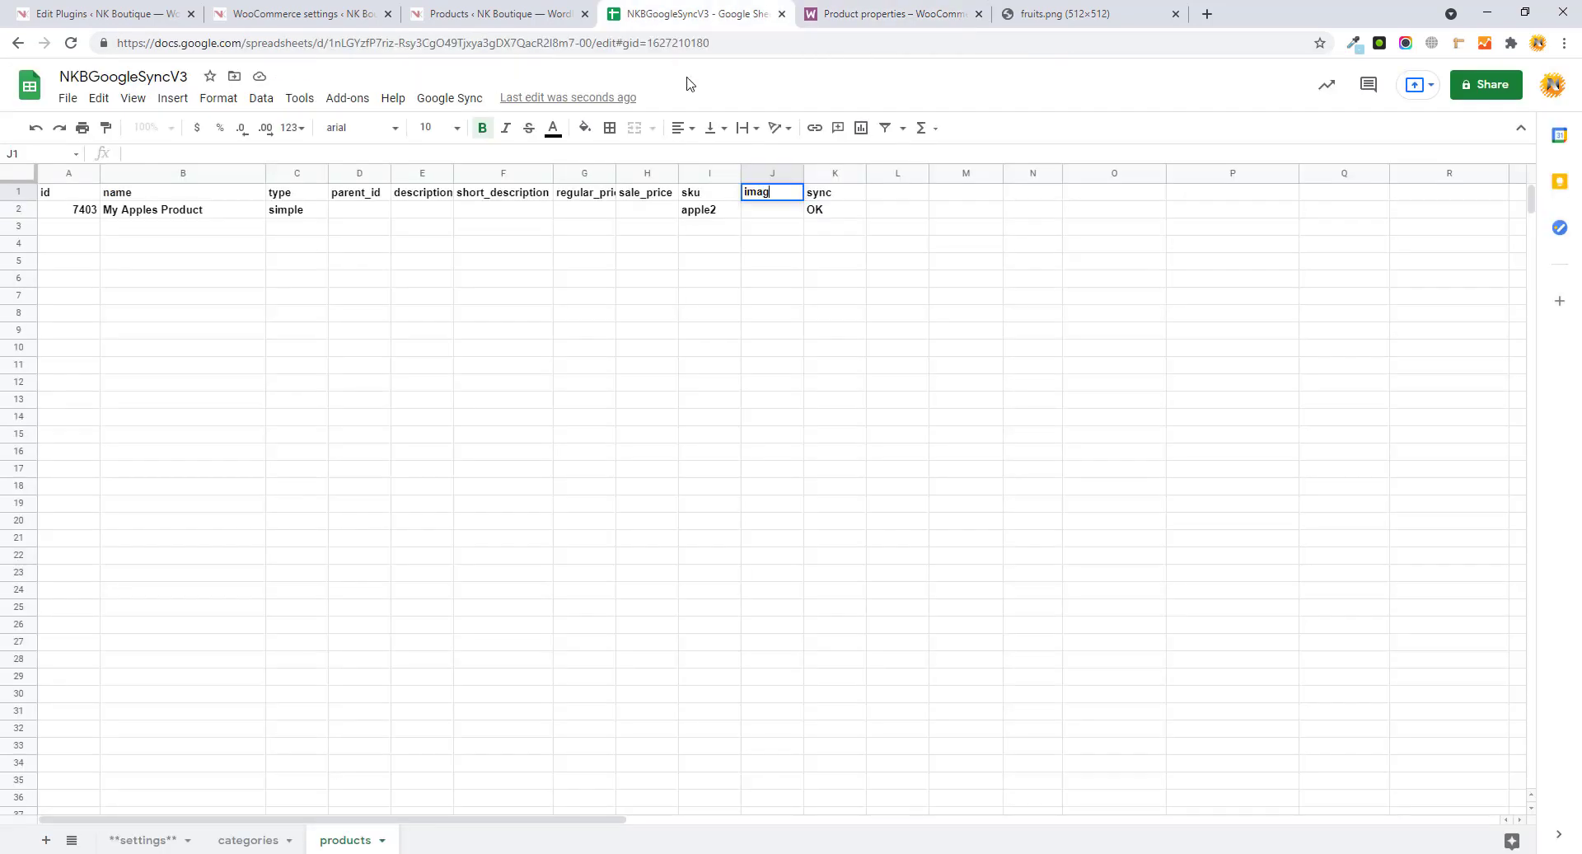
text(es)
key(Return)
text(https://homepages.cae.wisc.edu/~ece533/images/fruits.png)
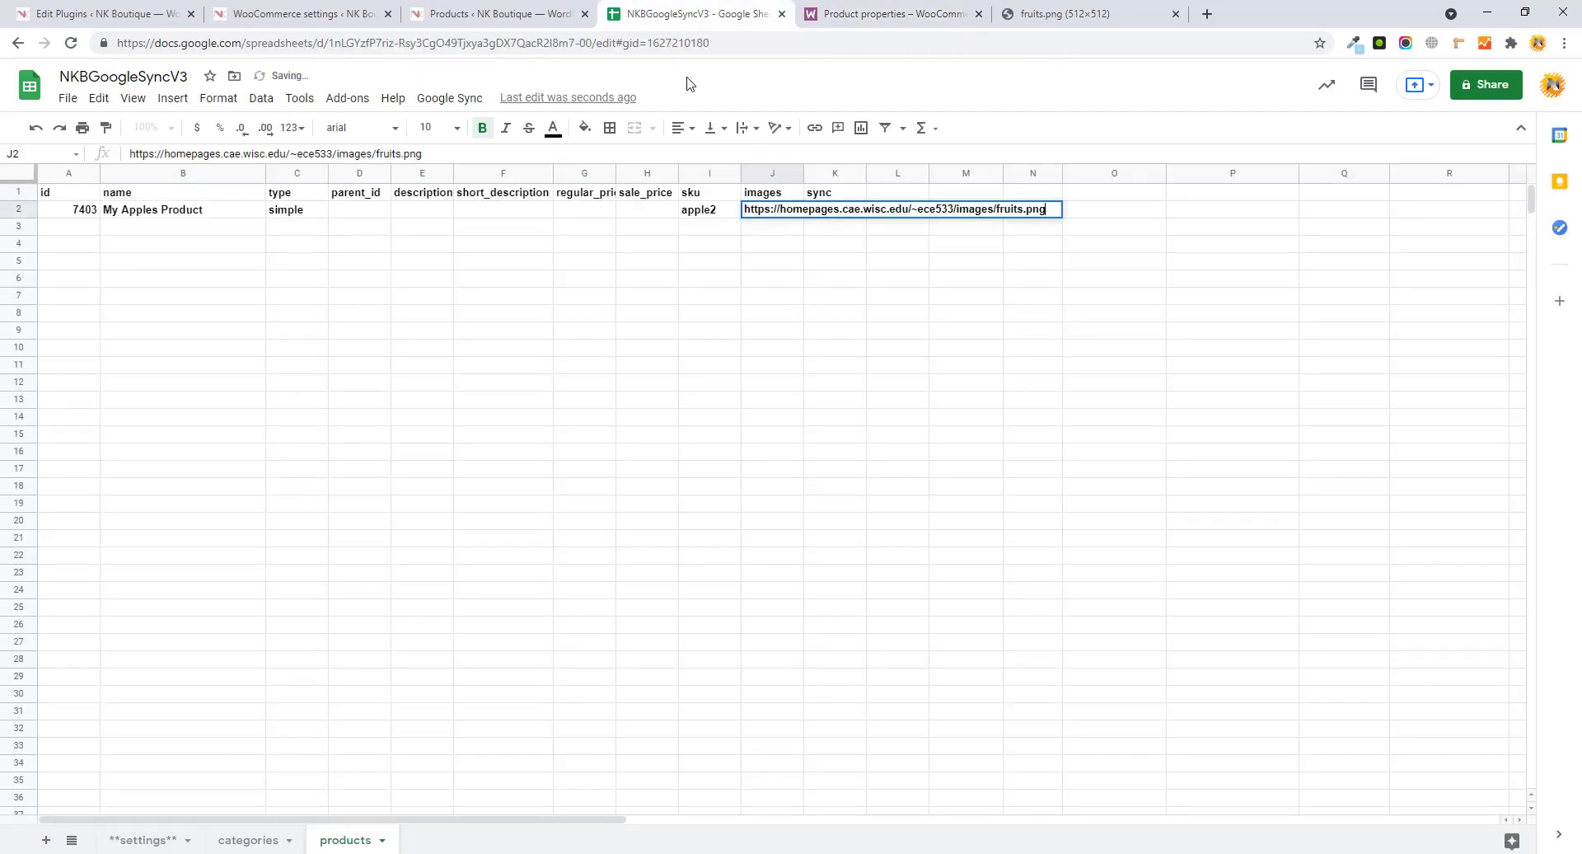
text(,)
key(Return)
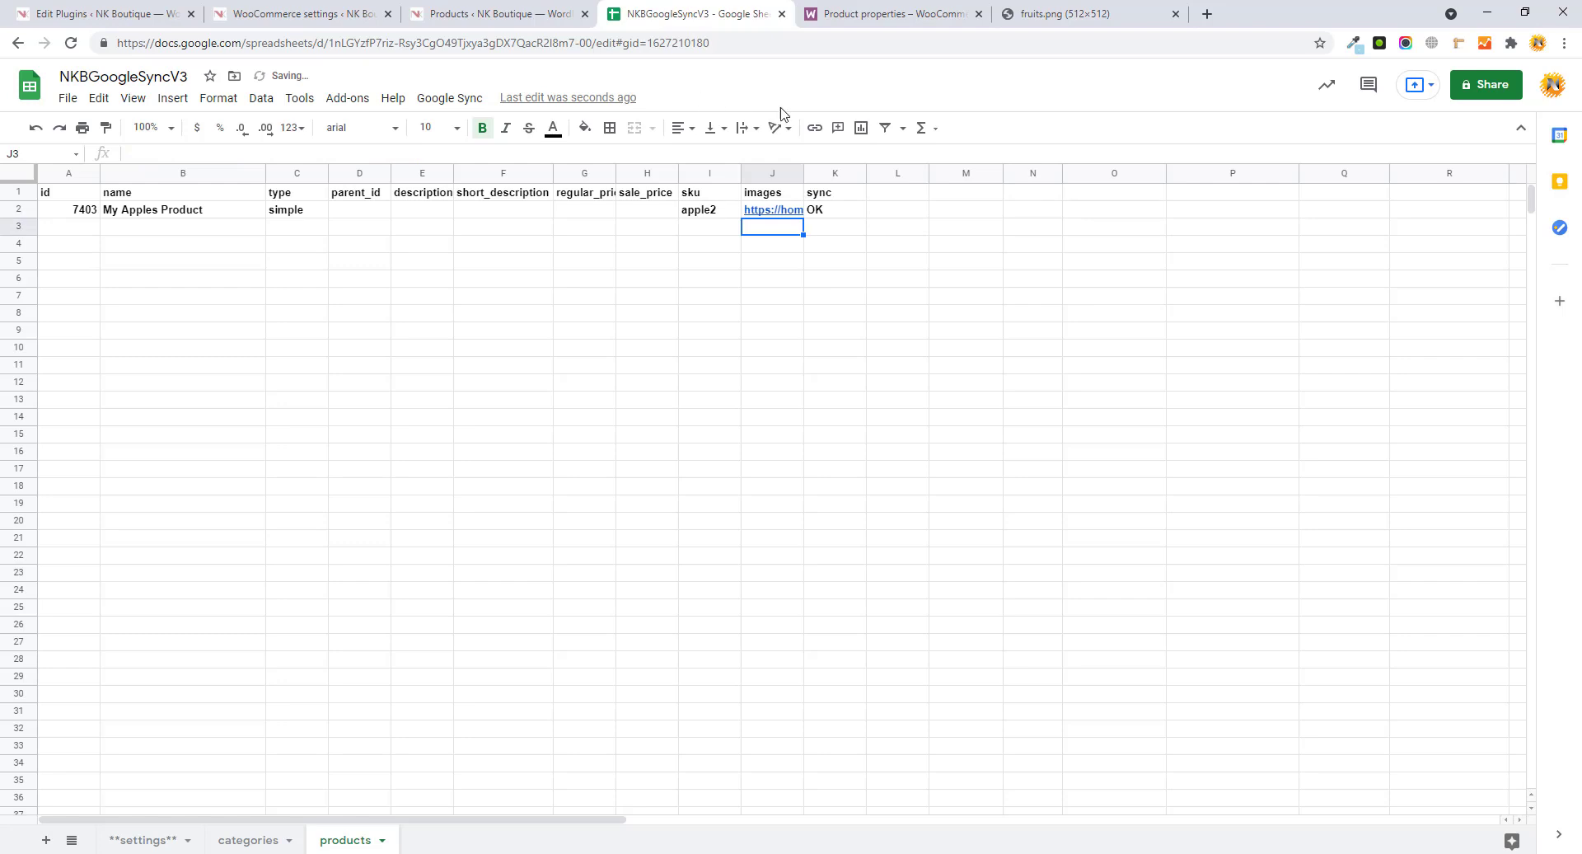
Clear the K2 sync status and resync row 2, giving image id 7404
click(831, 209)
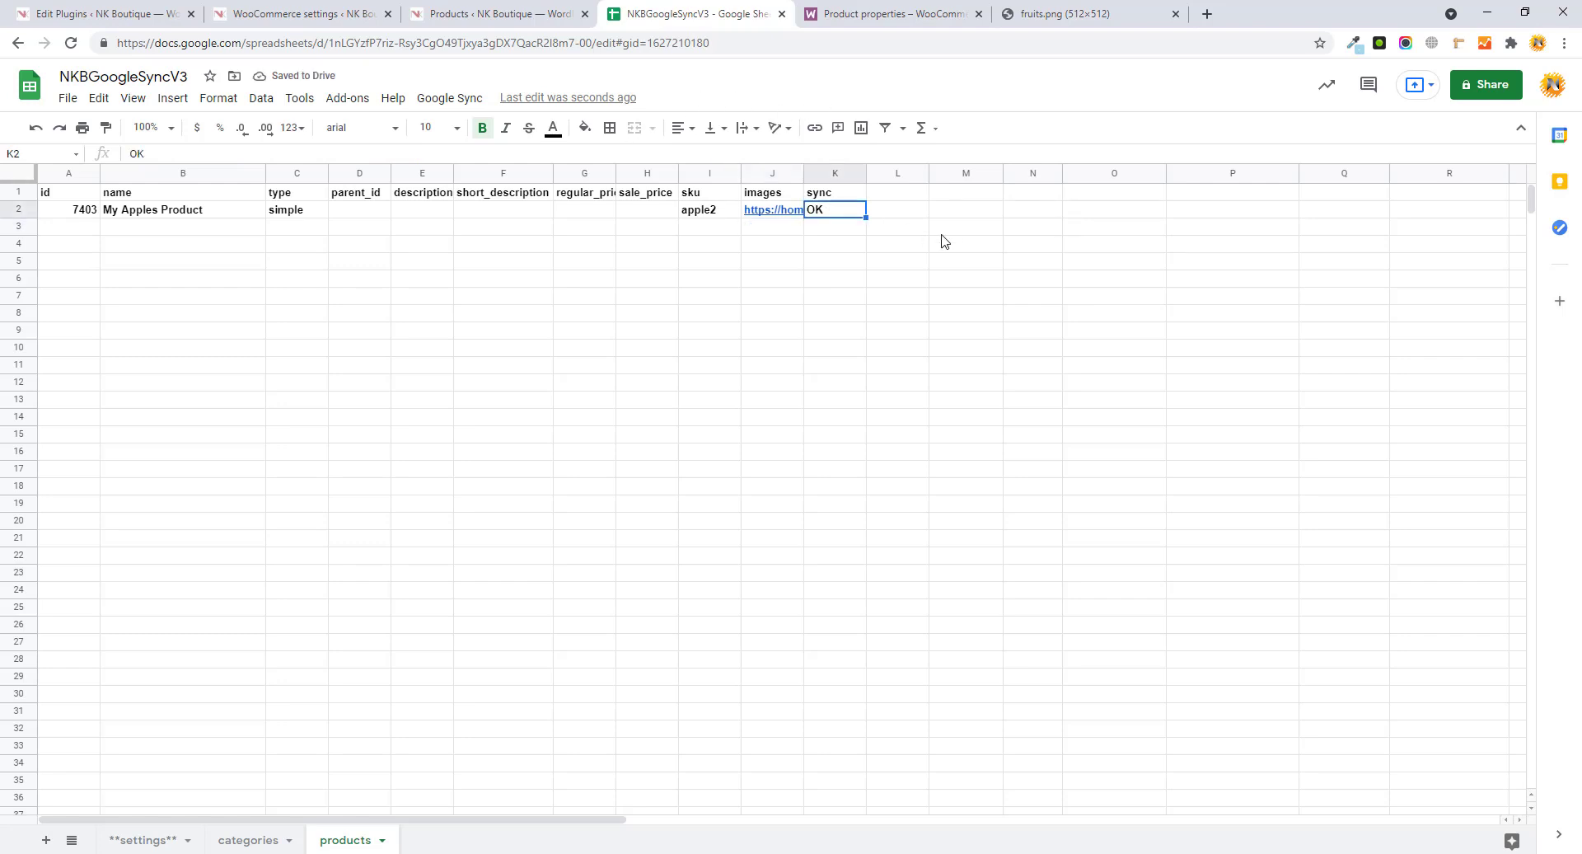
key(Delete)
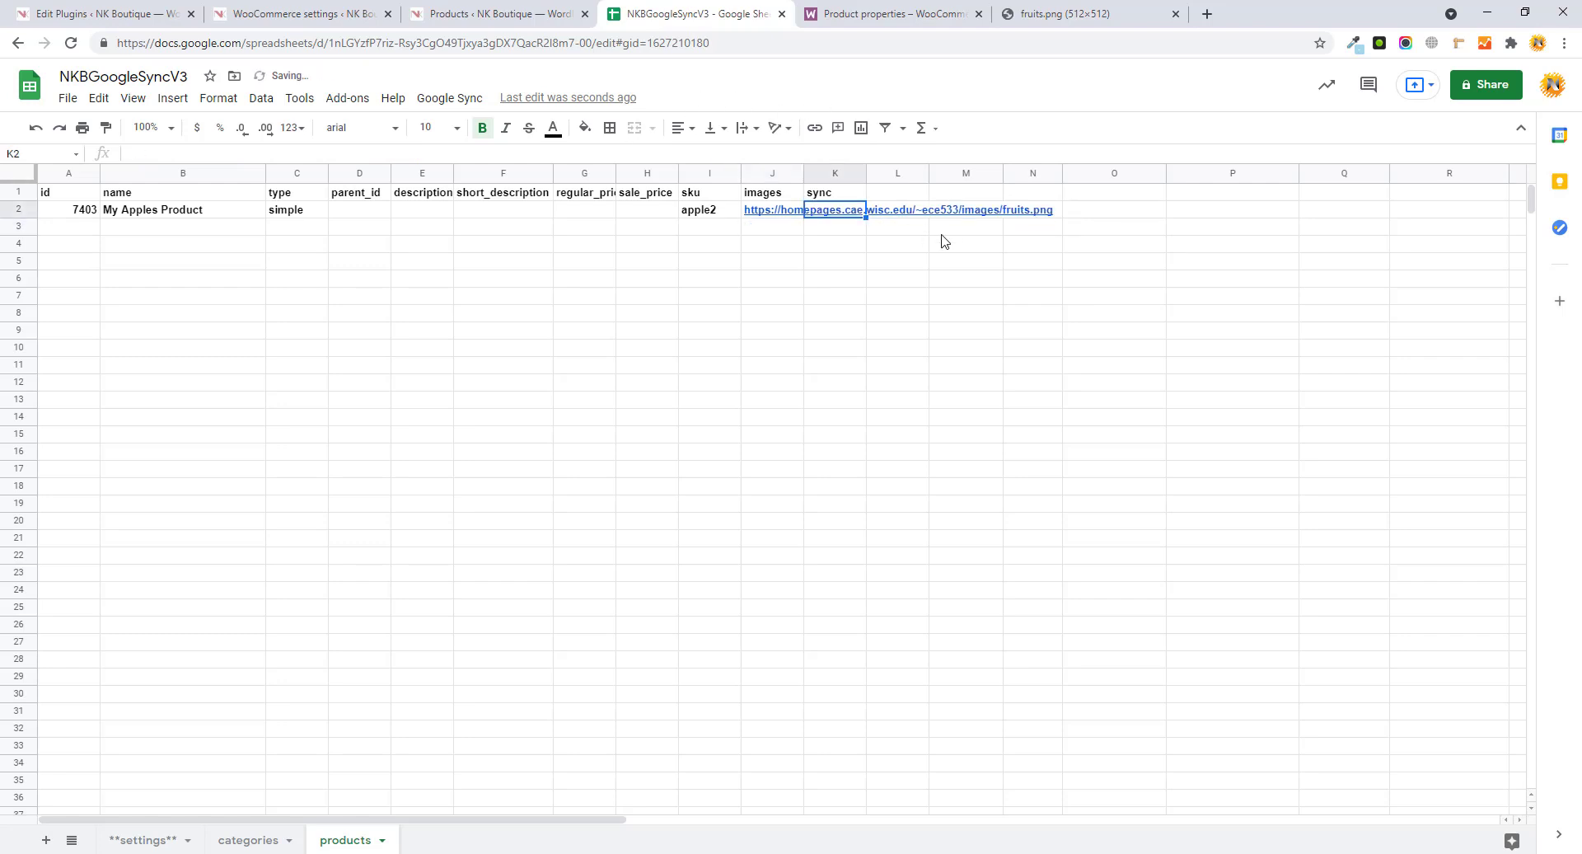
click(463, 103)
click(478, 175)
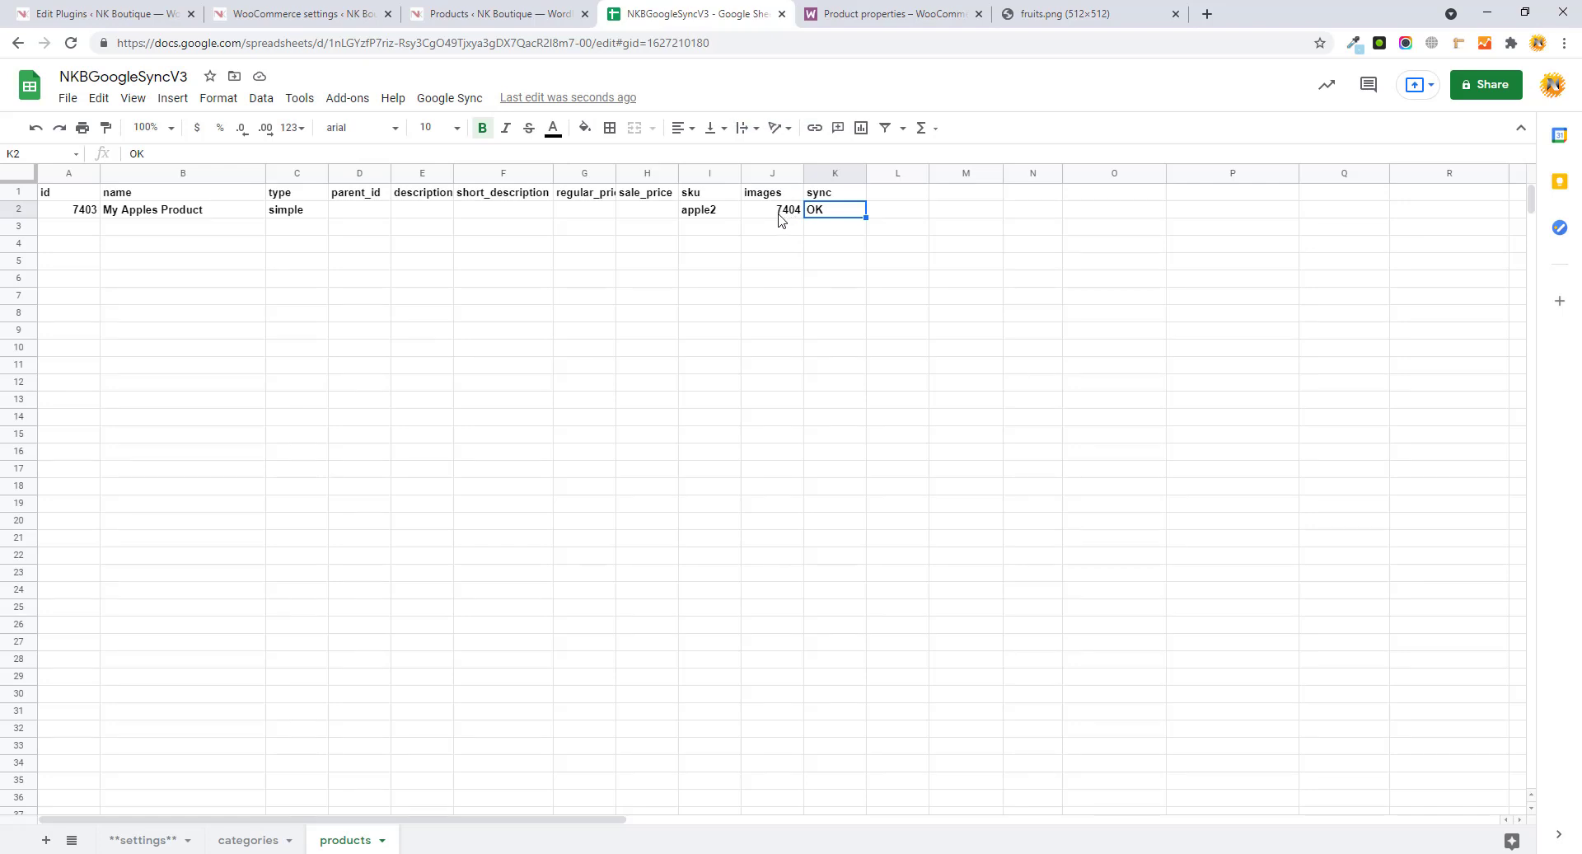
click(502, 13)
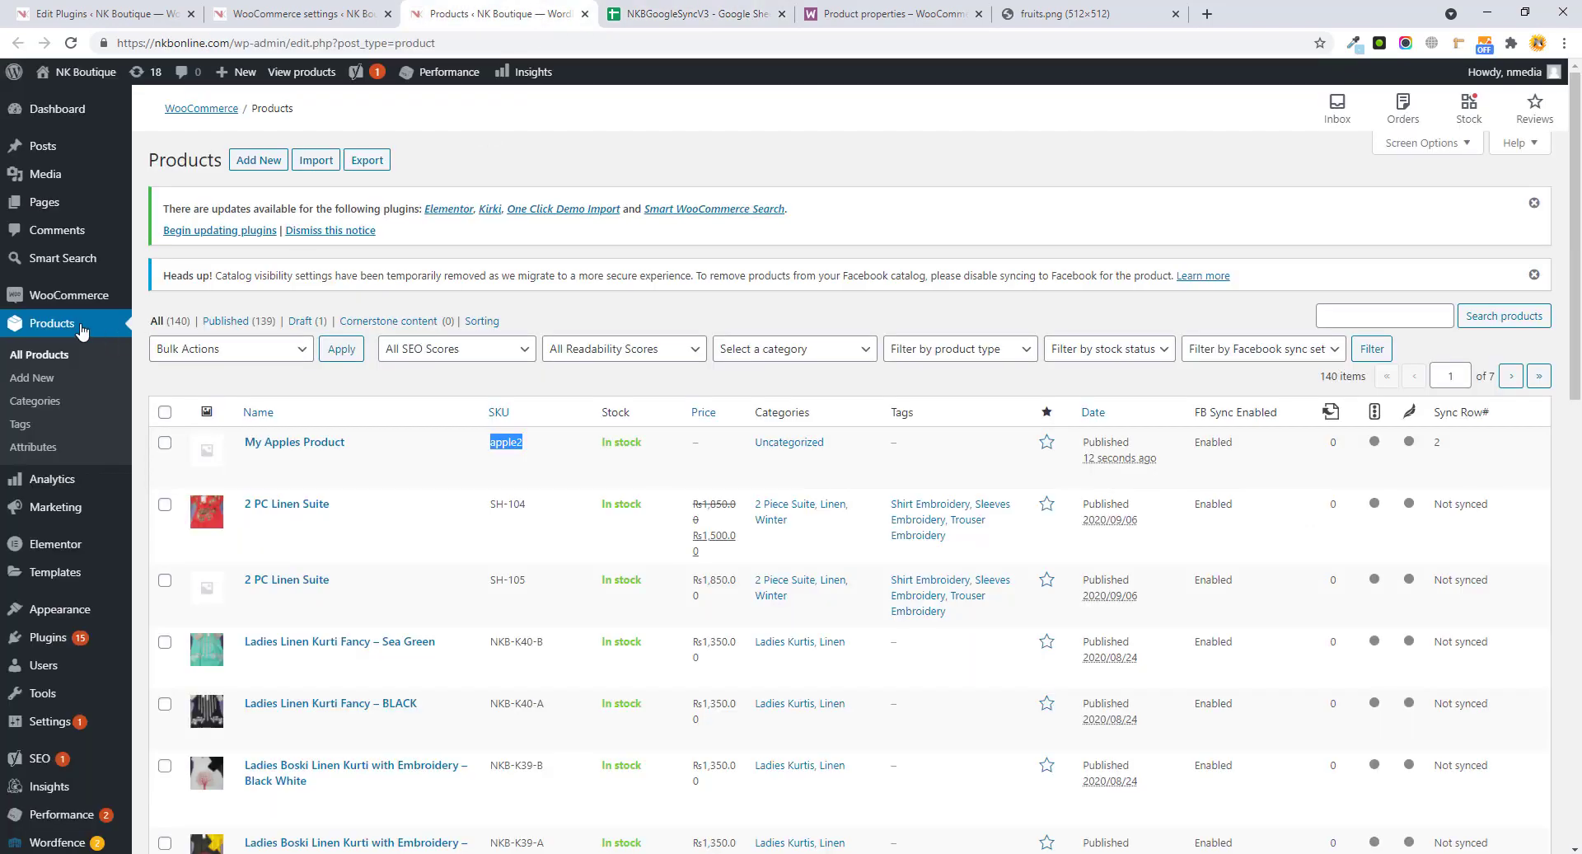
Reload the product list to confirm SKU apple2 and the apple thumbnail, comparing with the sheet
click(61, 361)
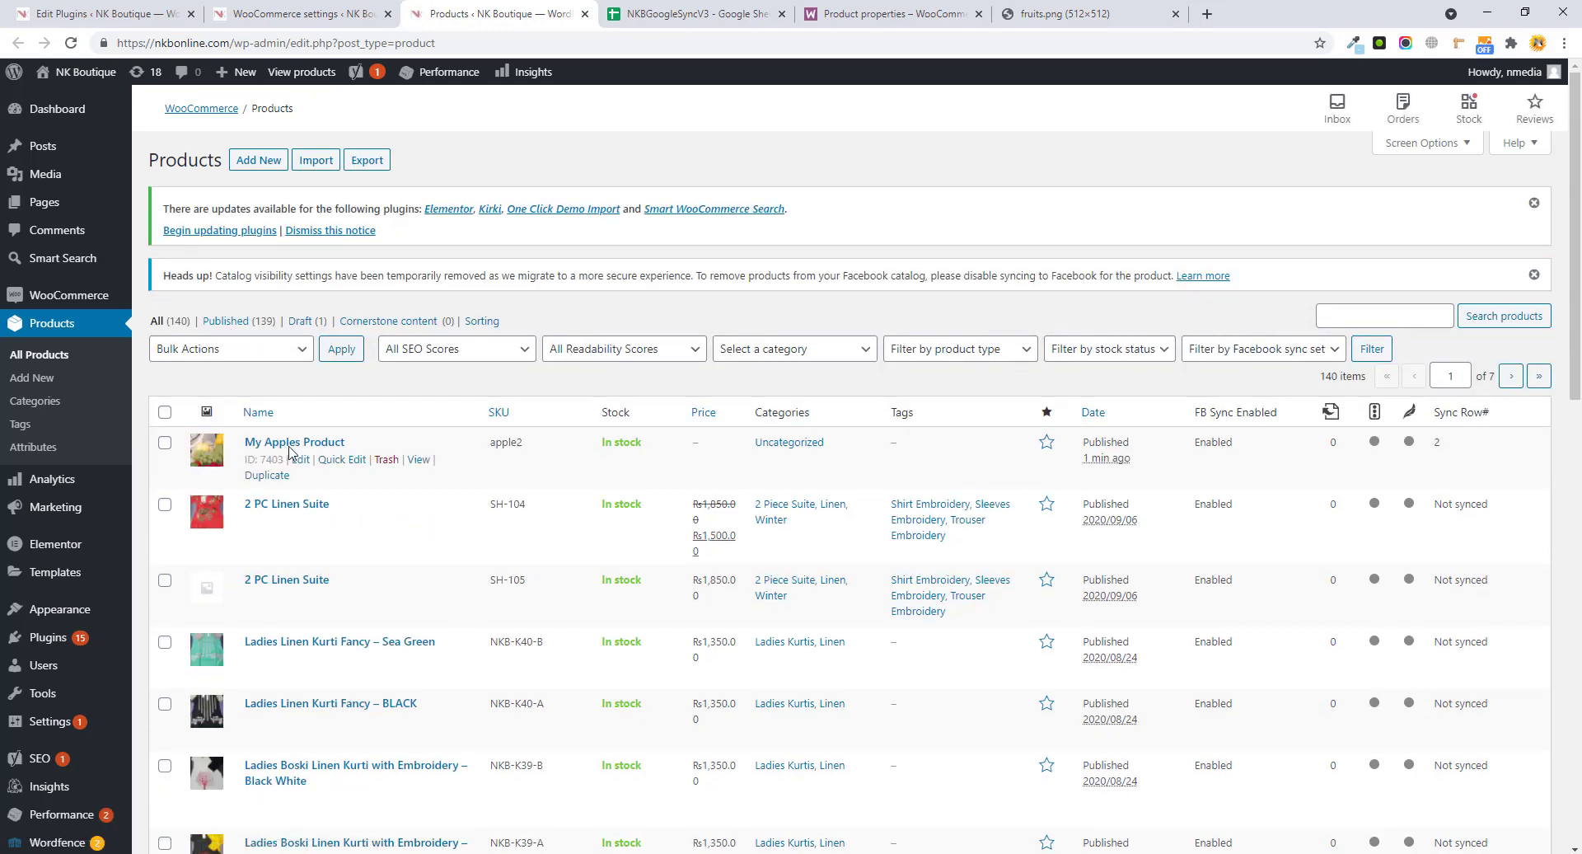
click(704, 11)
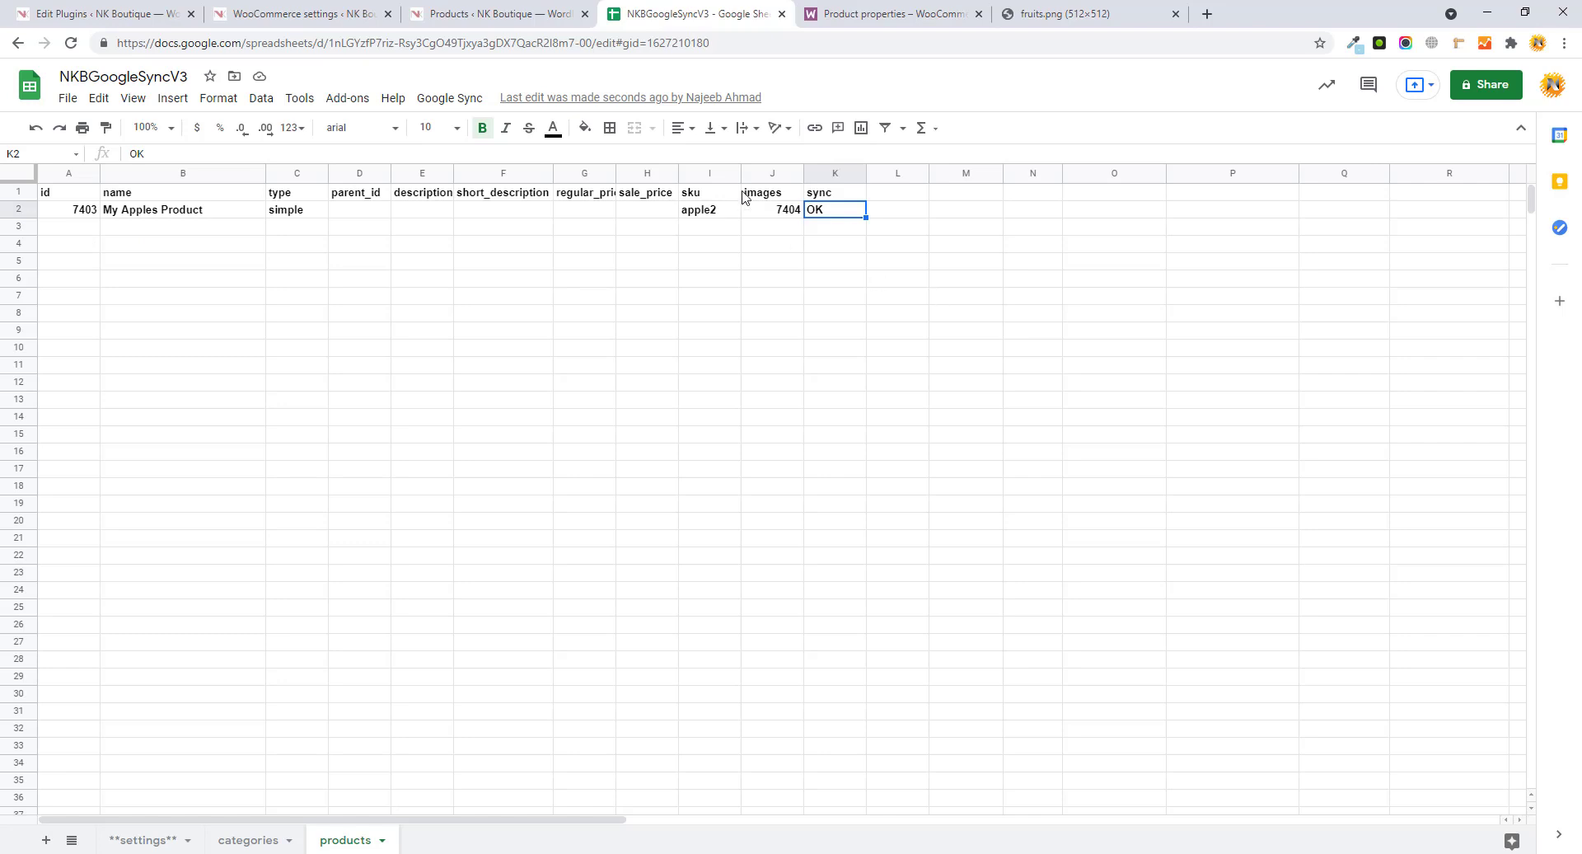
click(522, 11)
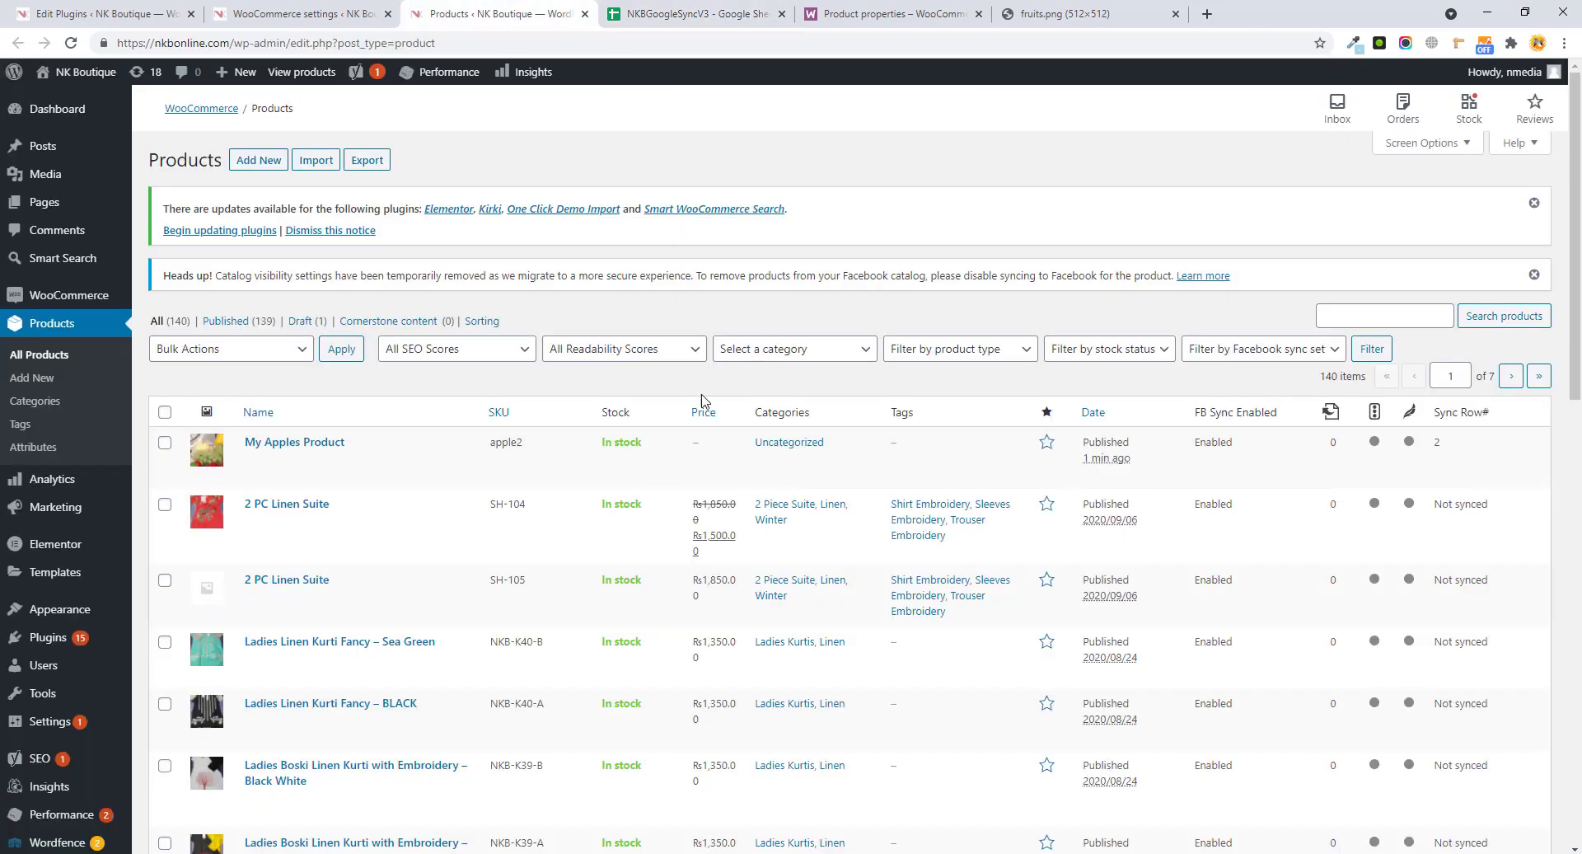
click(682, 18)
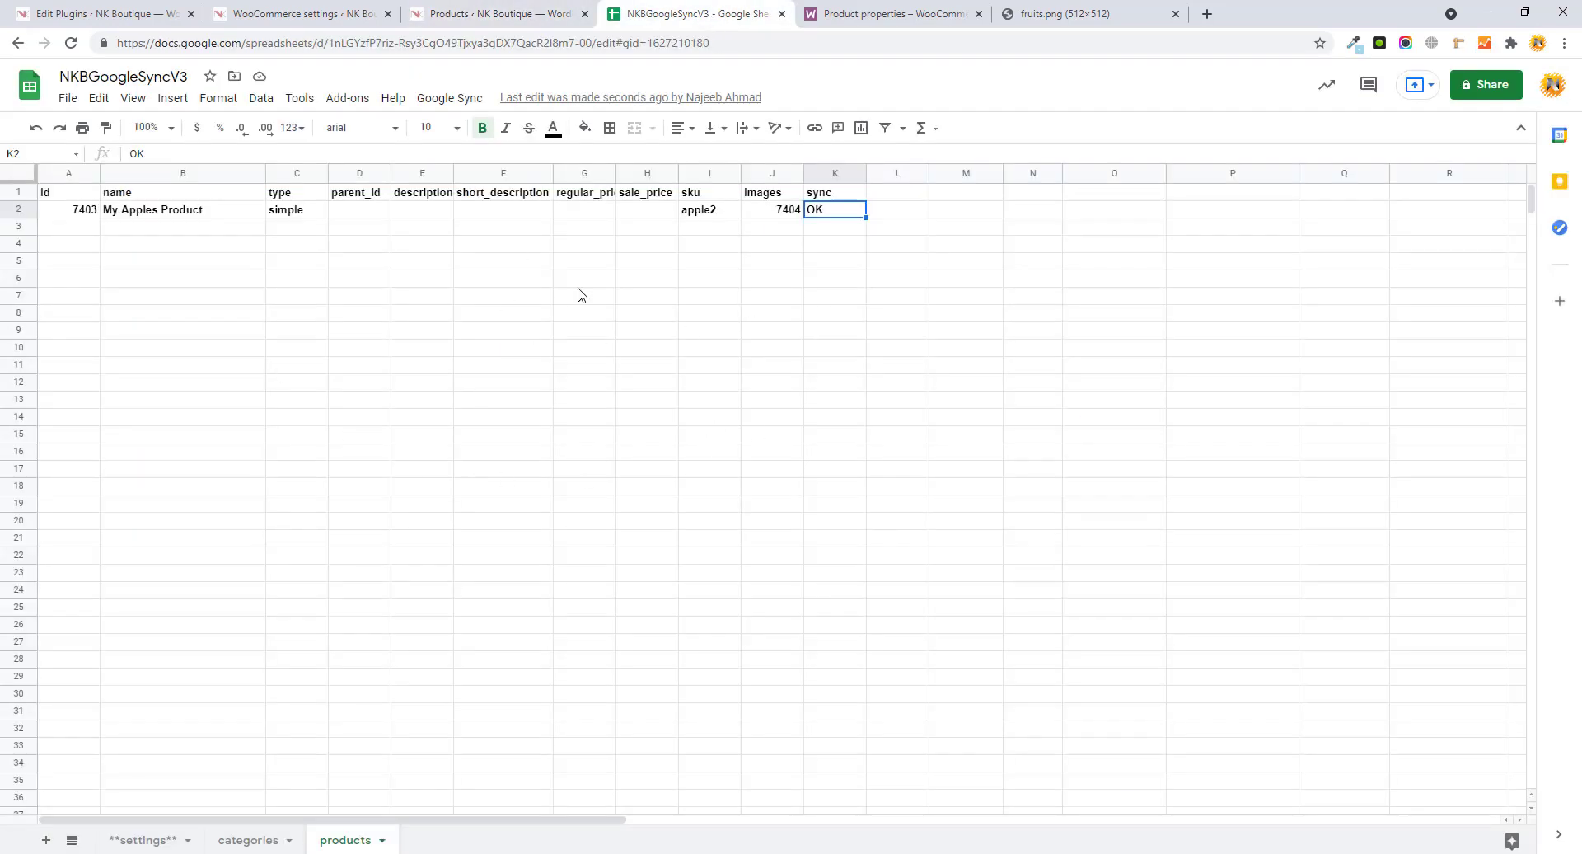
click(545, 15)
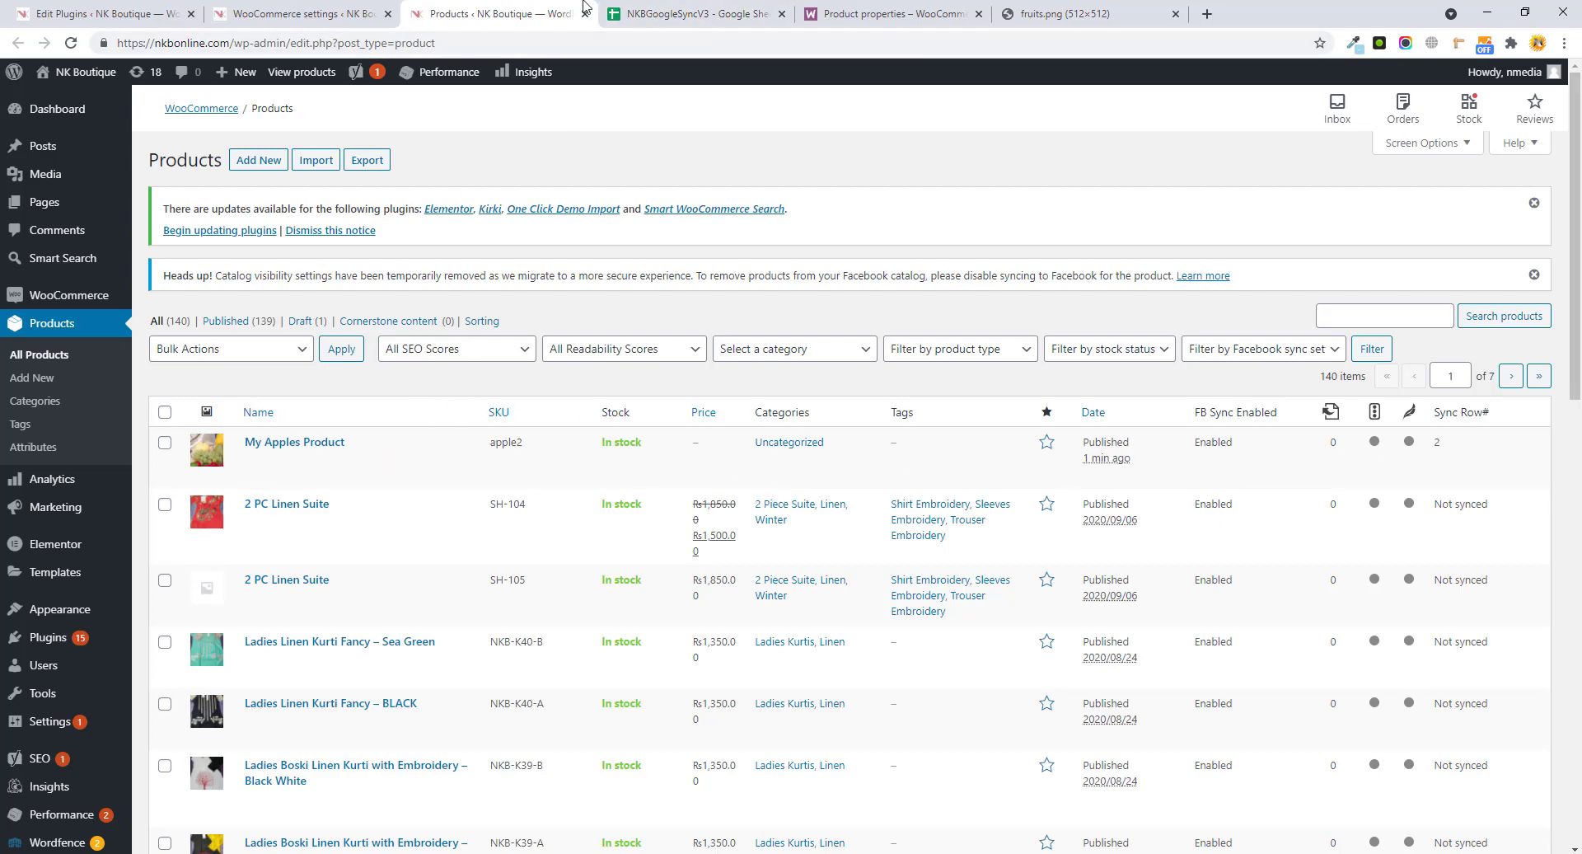
click(659, 15)
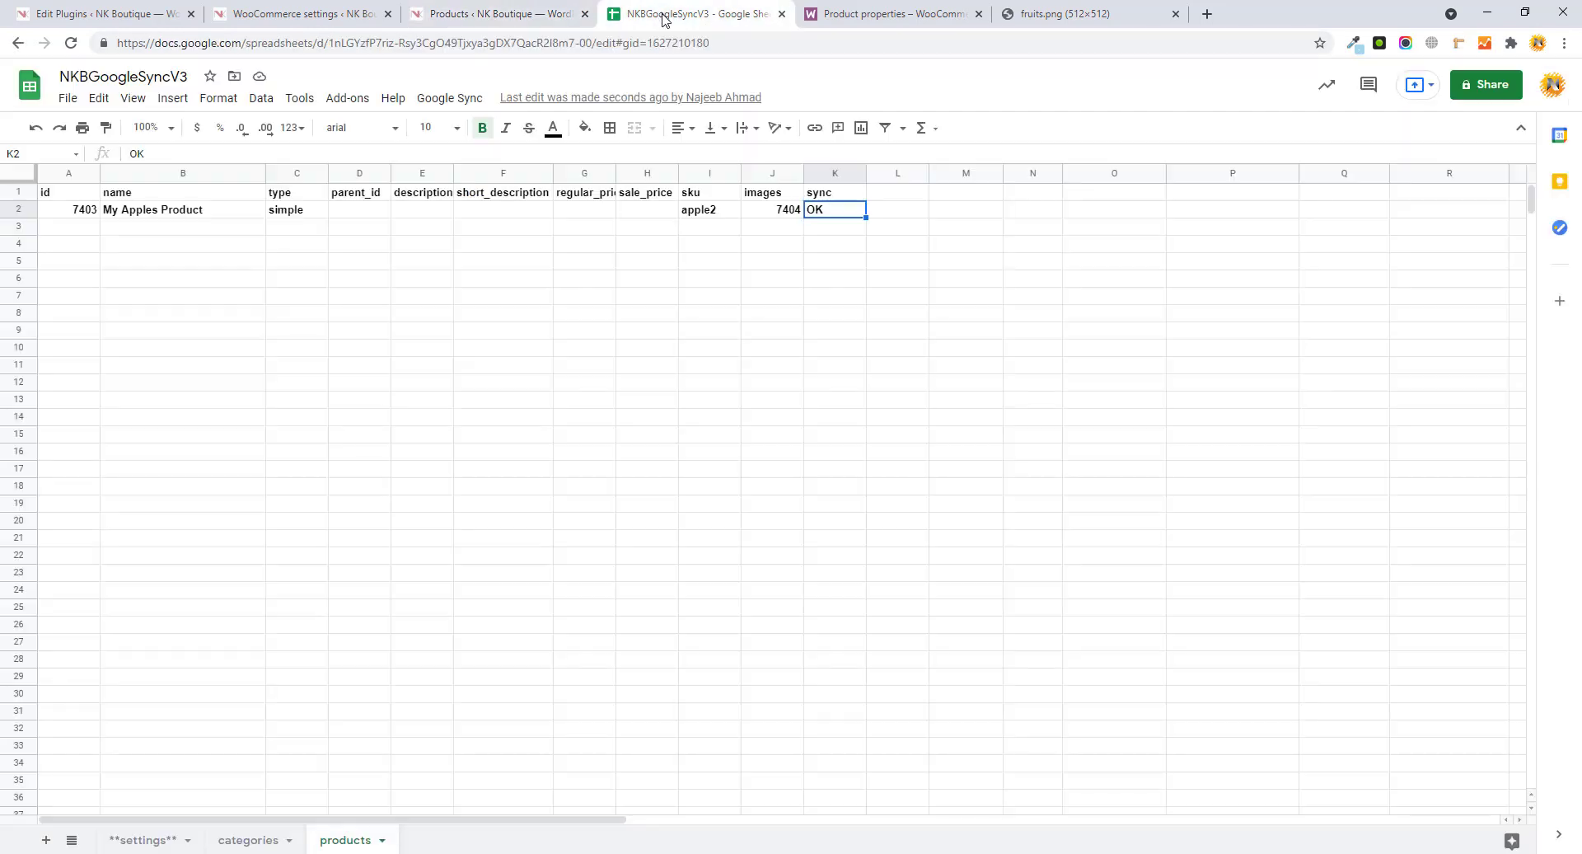
Fetch the store's categories into the categories sheet, ids 15 to 176, all marked OK
click(239, 840)
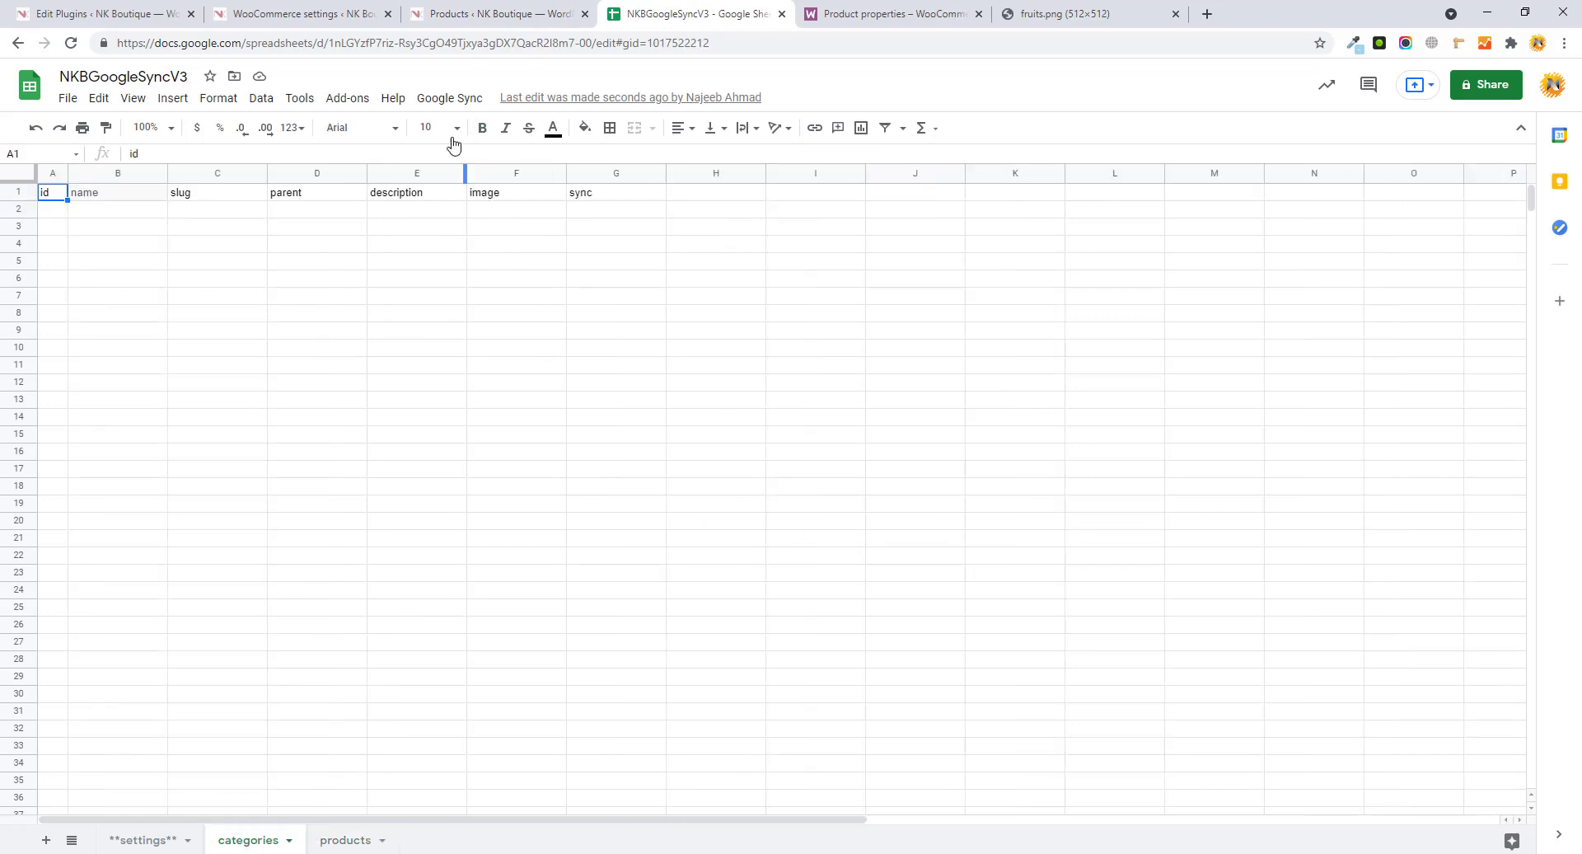
click(456, 100)
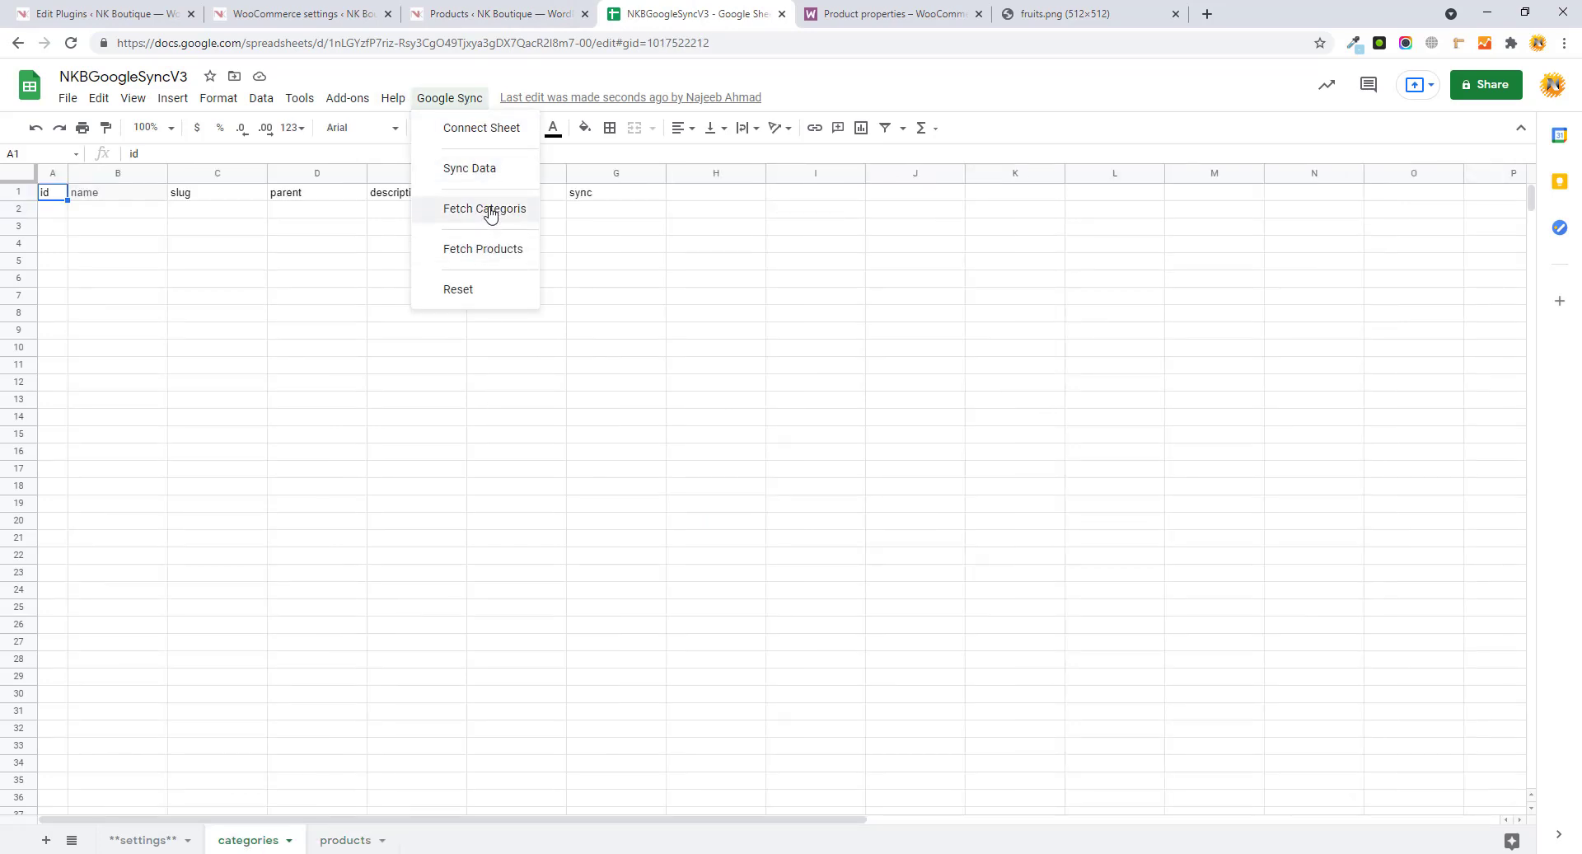
click(486, 209)
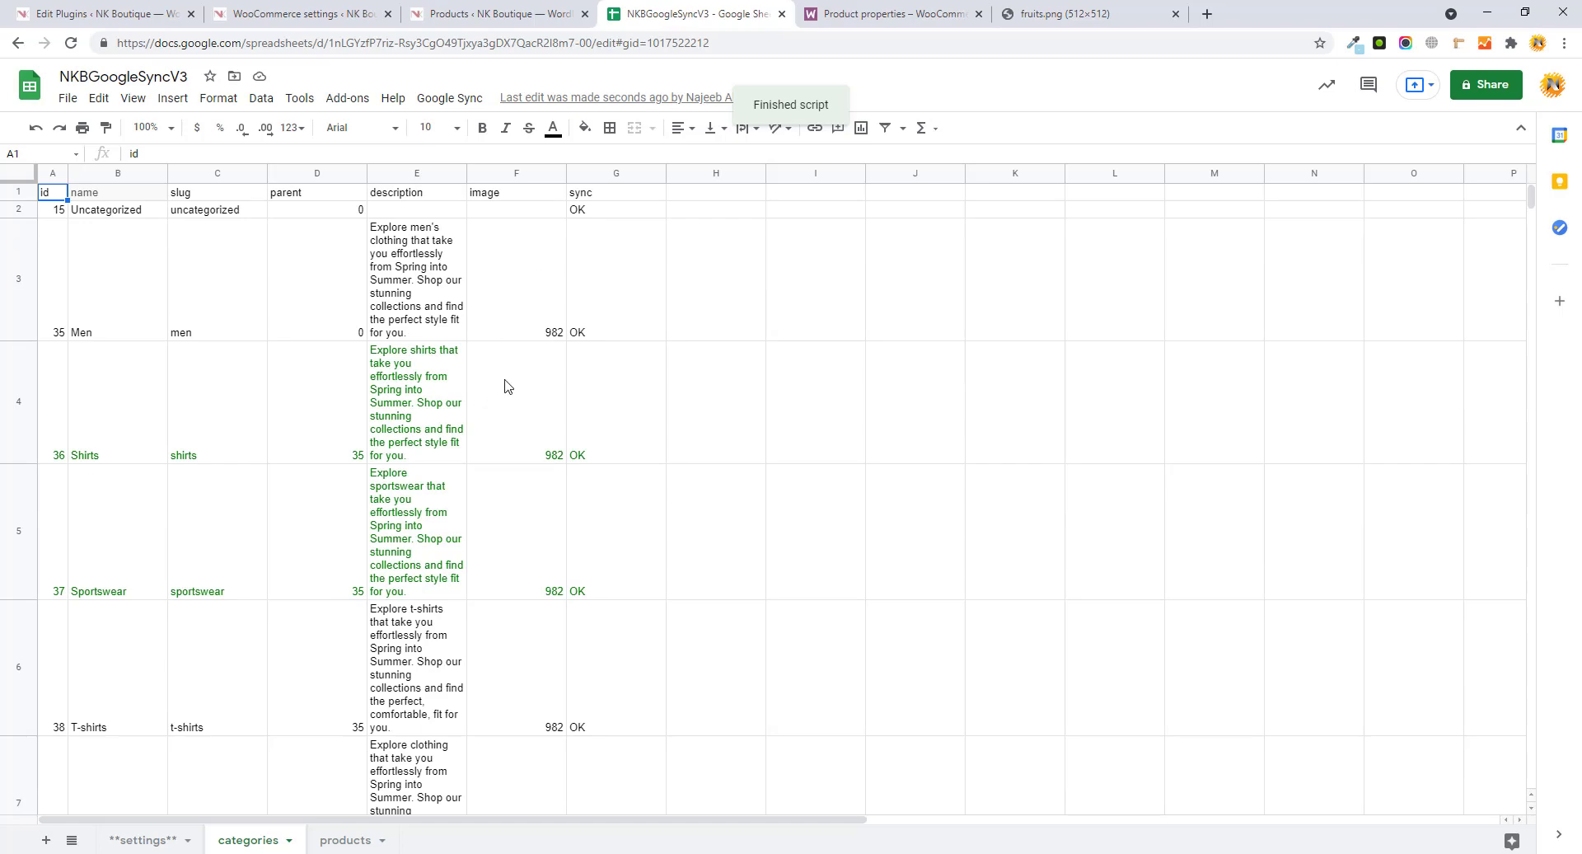
scroll(512, 399, down, 20)
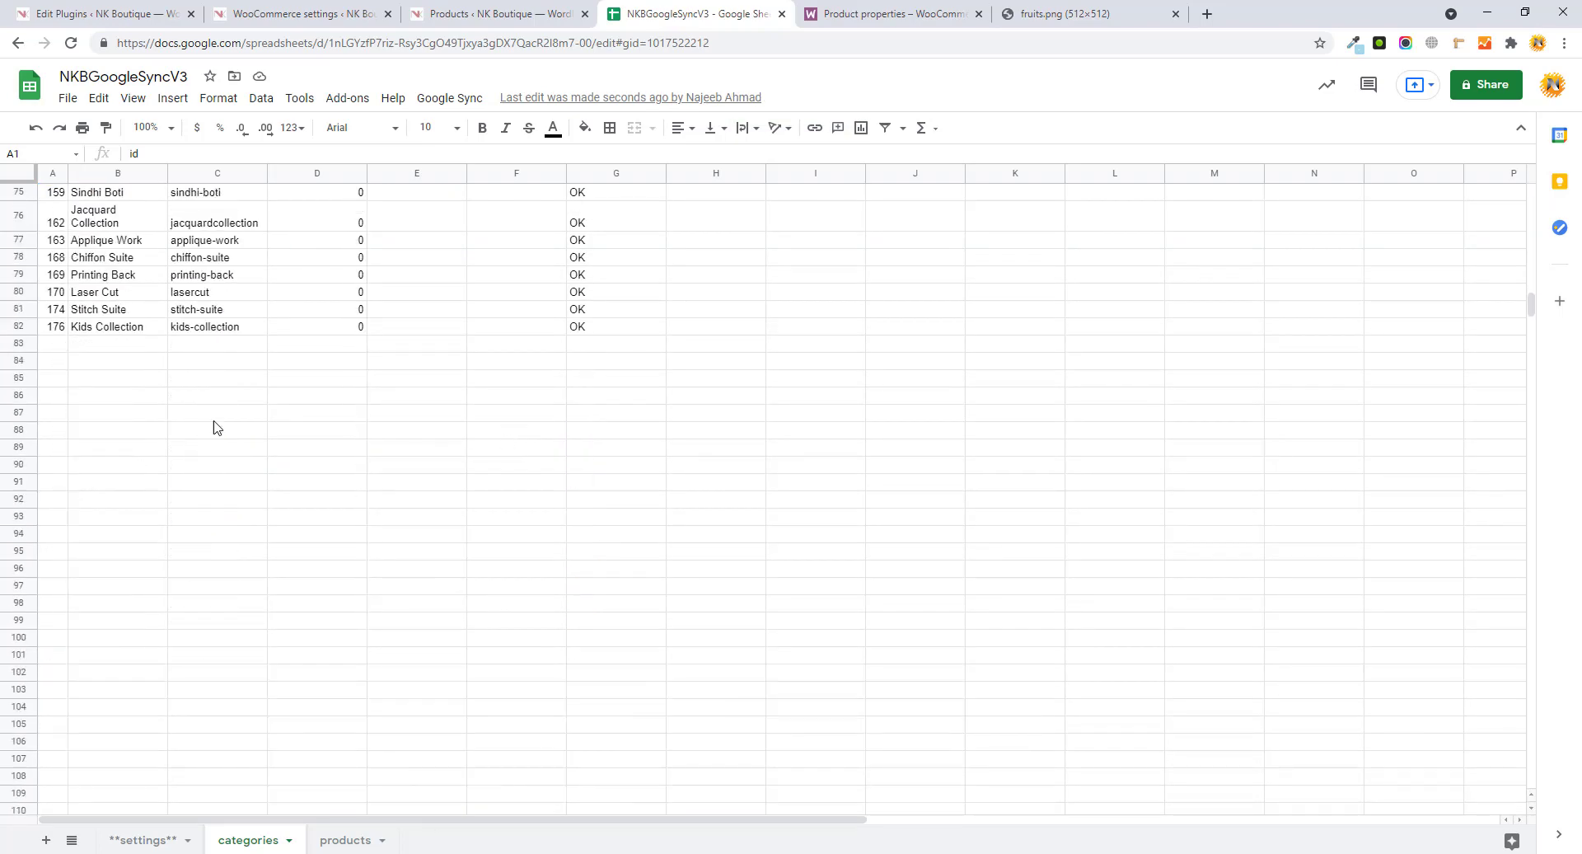
scroll(211, 427, up, 20)
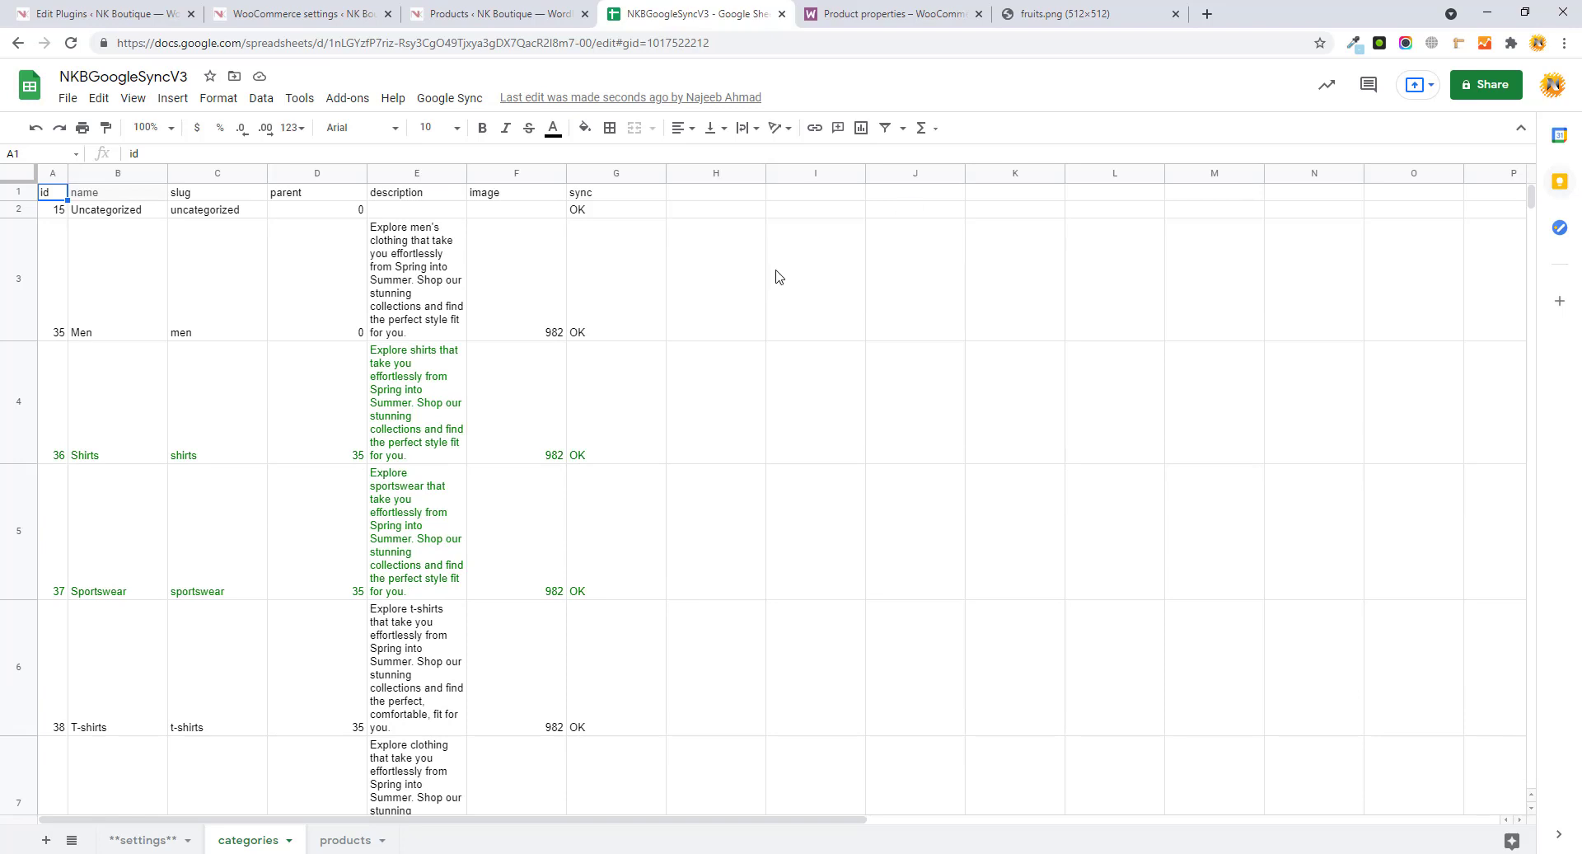
scroll(228, 372, down, 15)
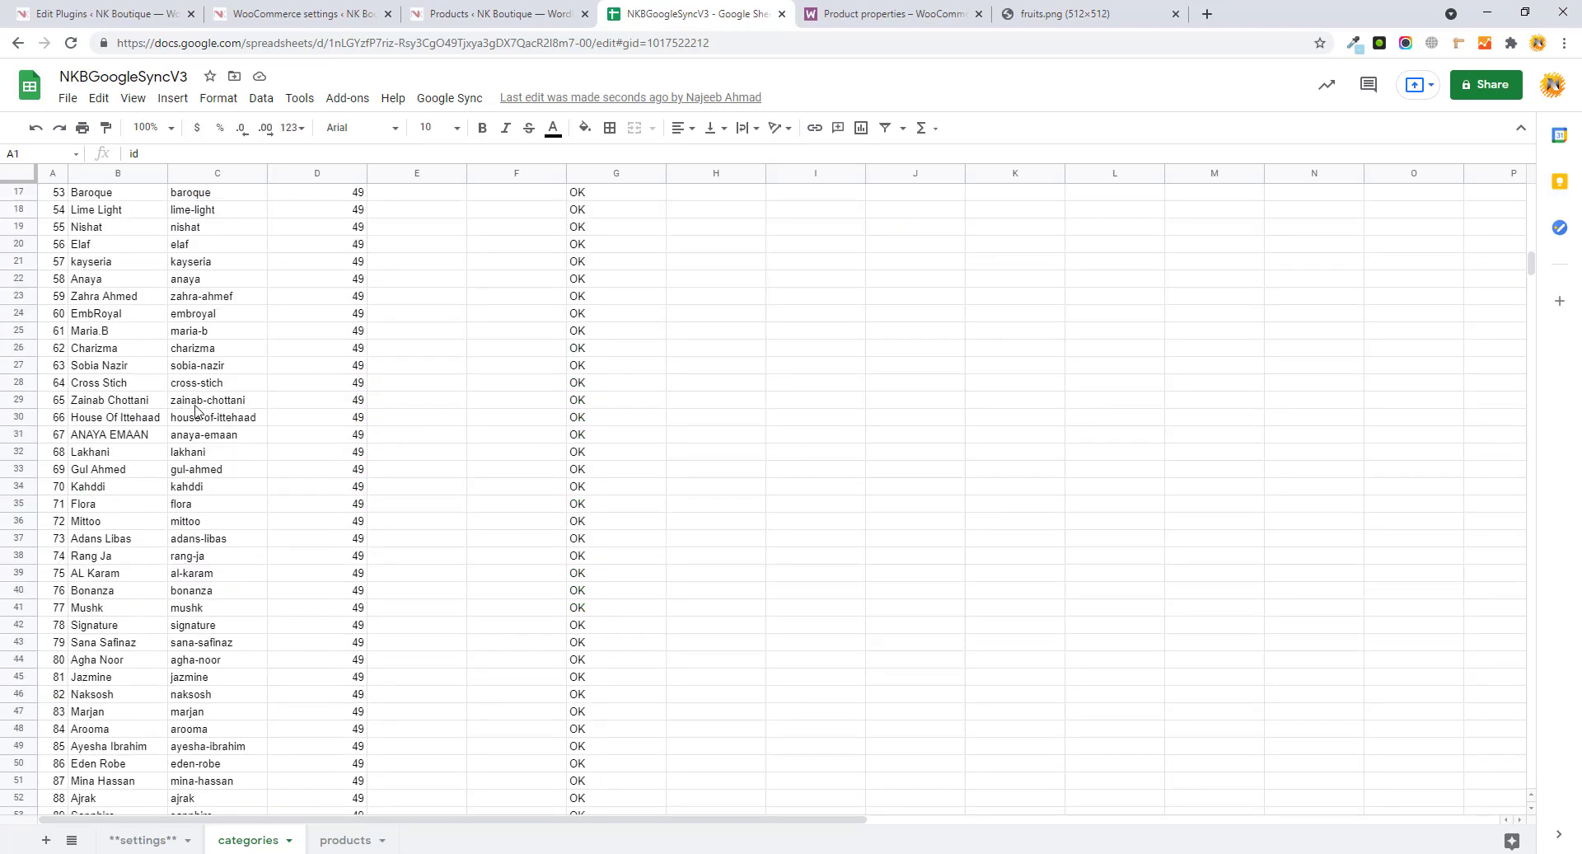
scroll(414, 451, down, 15)
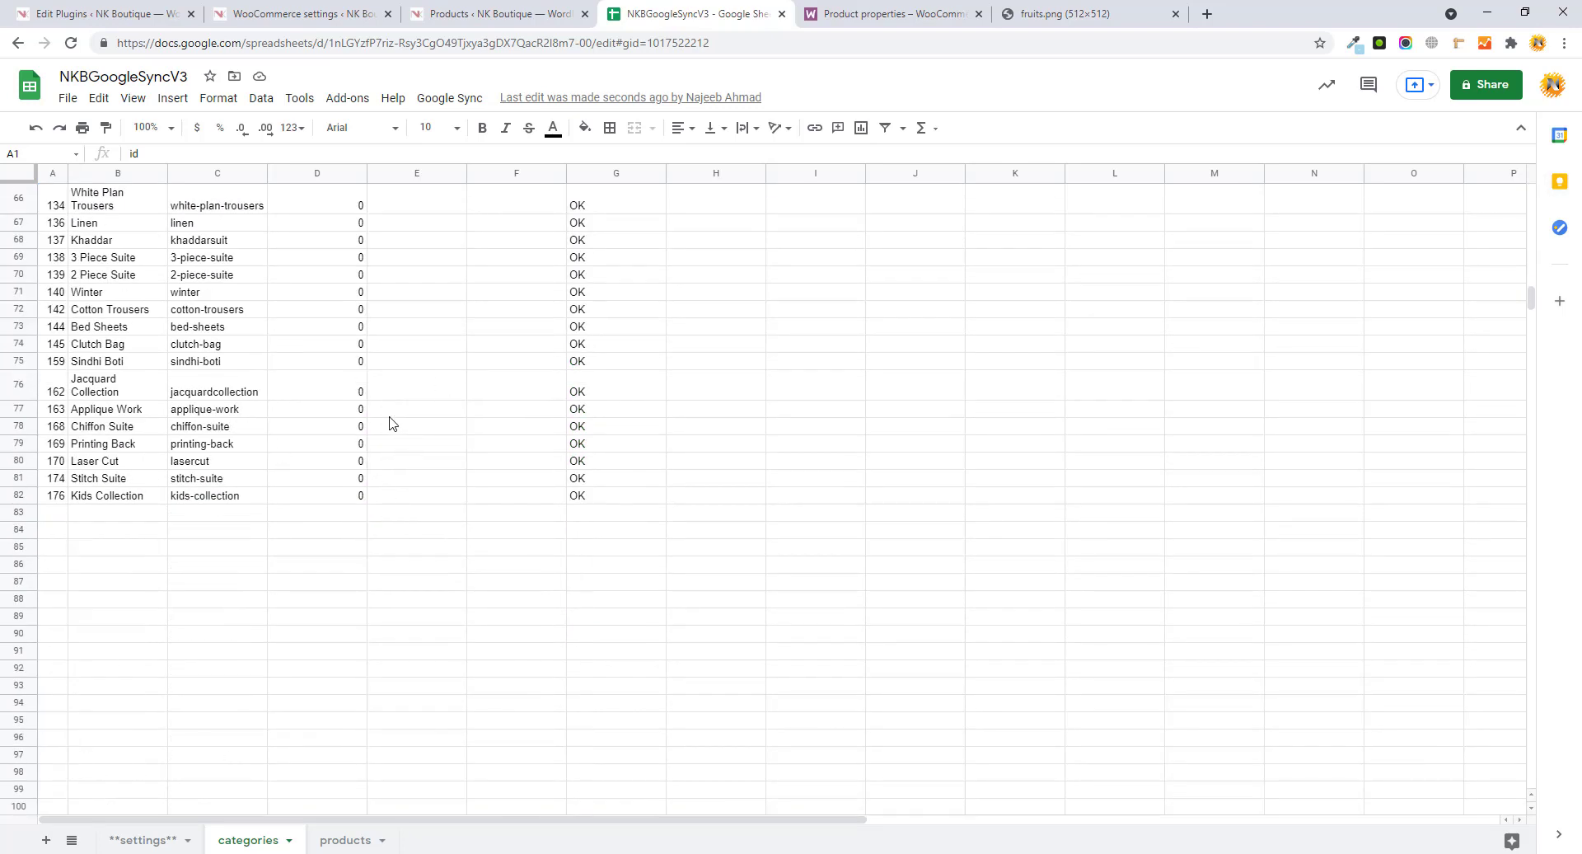
scroll(391, 416, up, 8)
scroll(391, 403, up, 3)
click(476, 14)
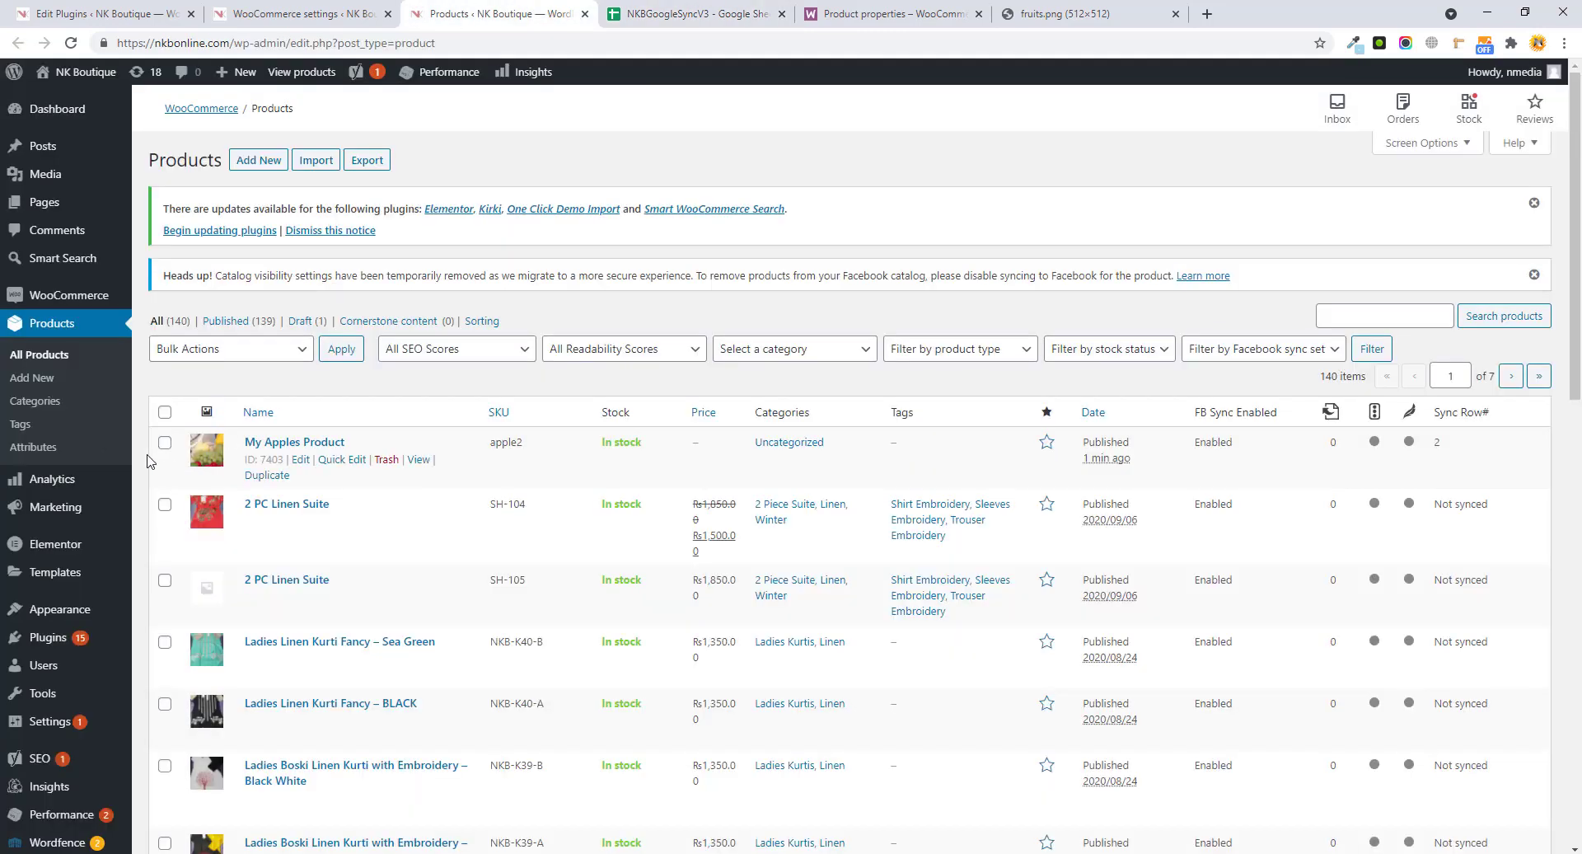
Open the Product categories page (81 categories) in its own tab, then view the categories sheet
middle_click(63, 407)
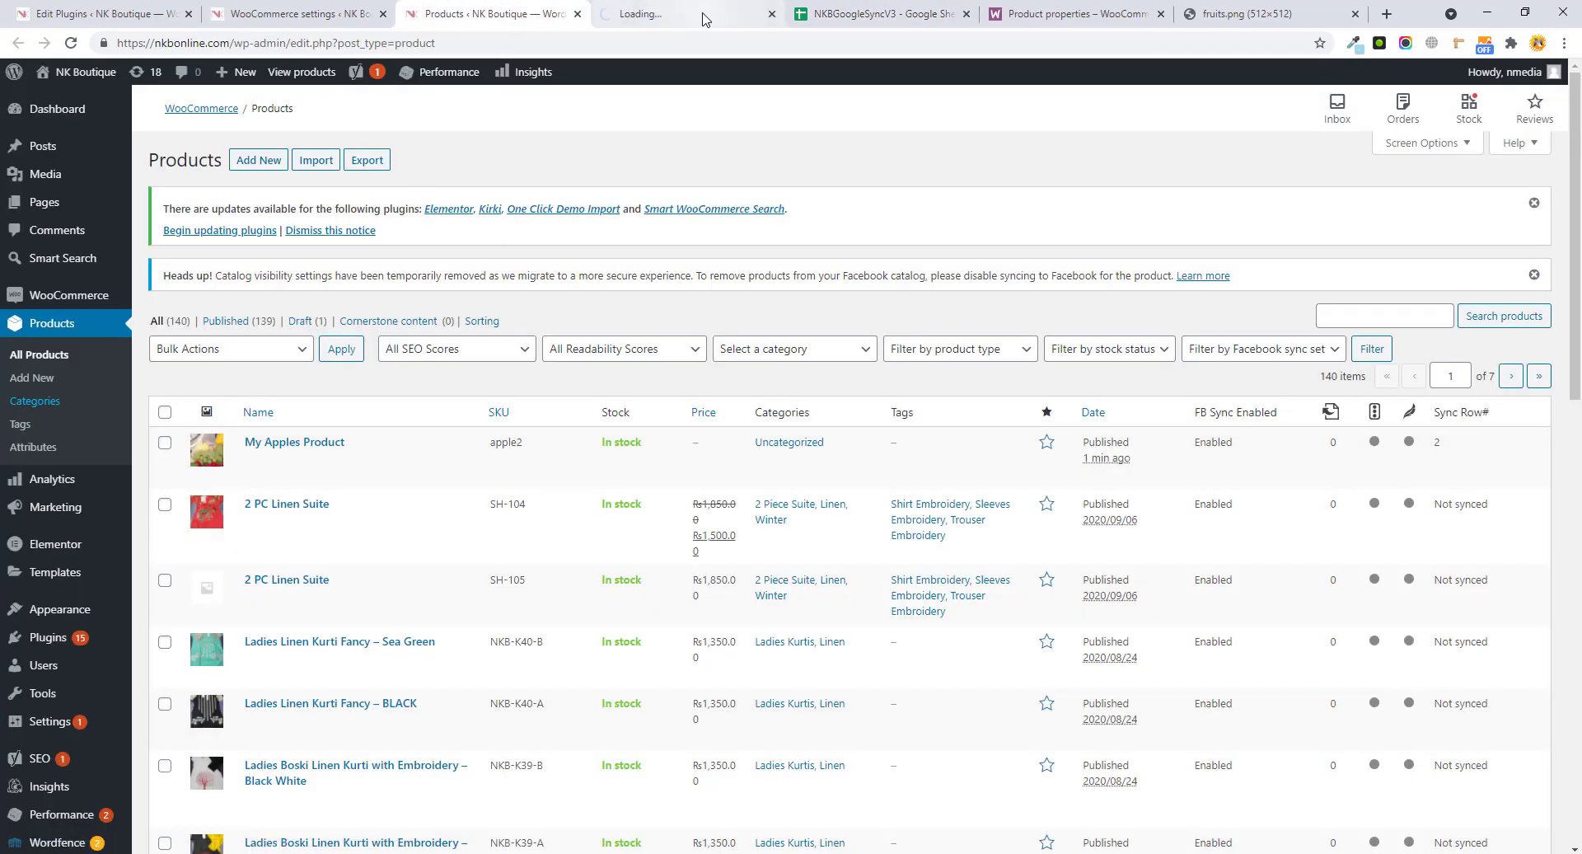
drag(707, 14, 564, 23)
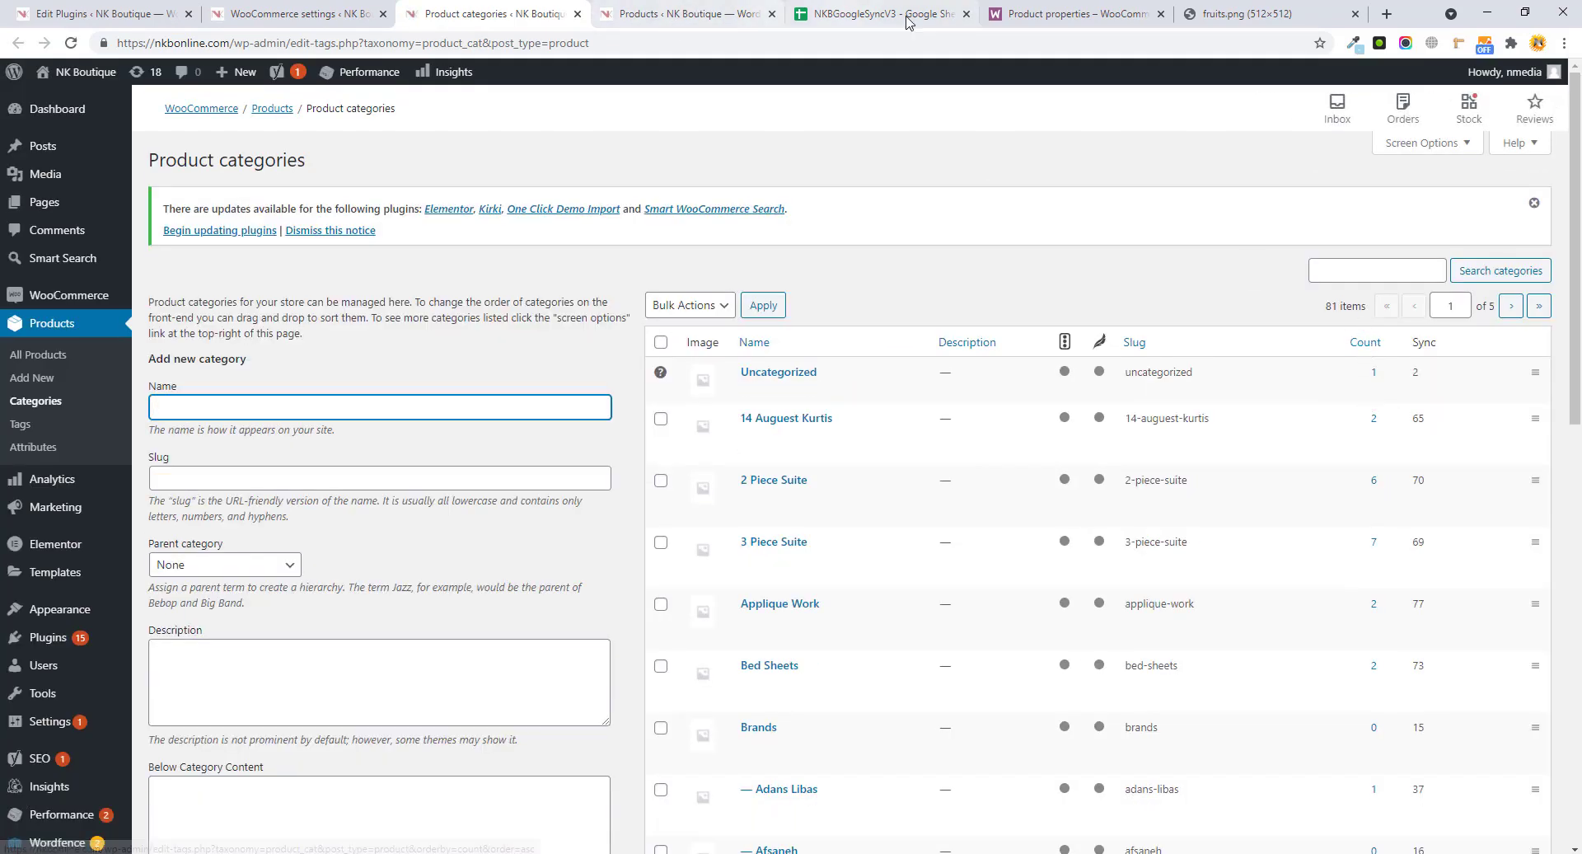
click(877, 14)
scroll(201, 593, down, 5)
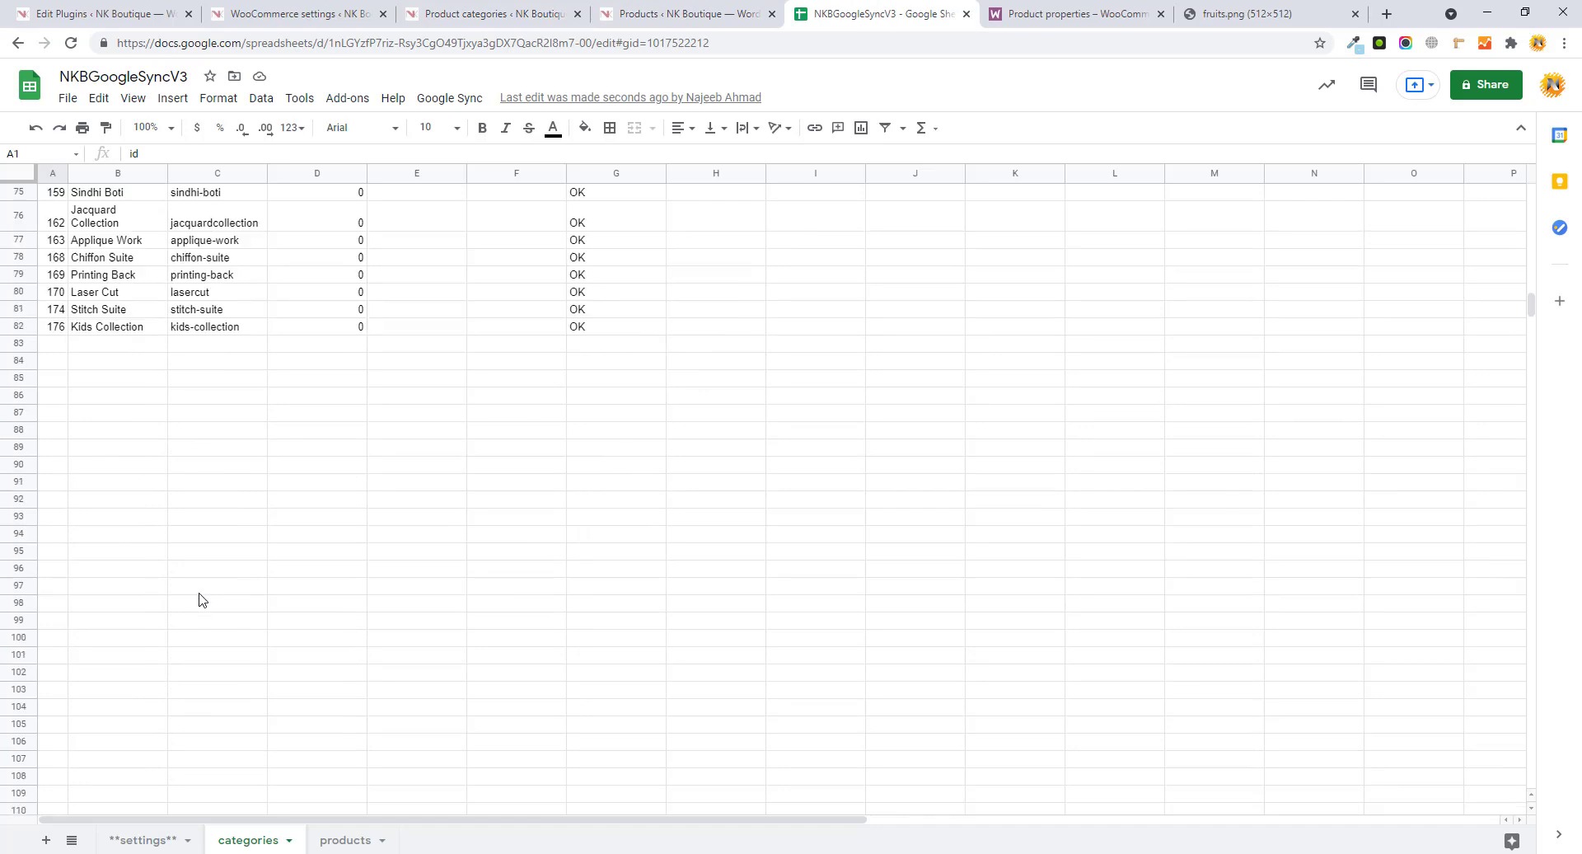
scroll(102, 347, up, 15)
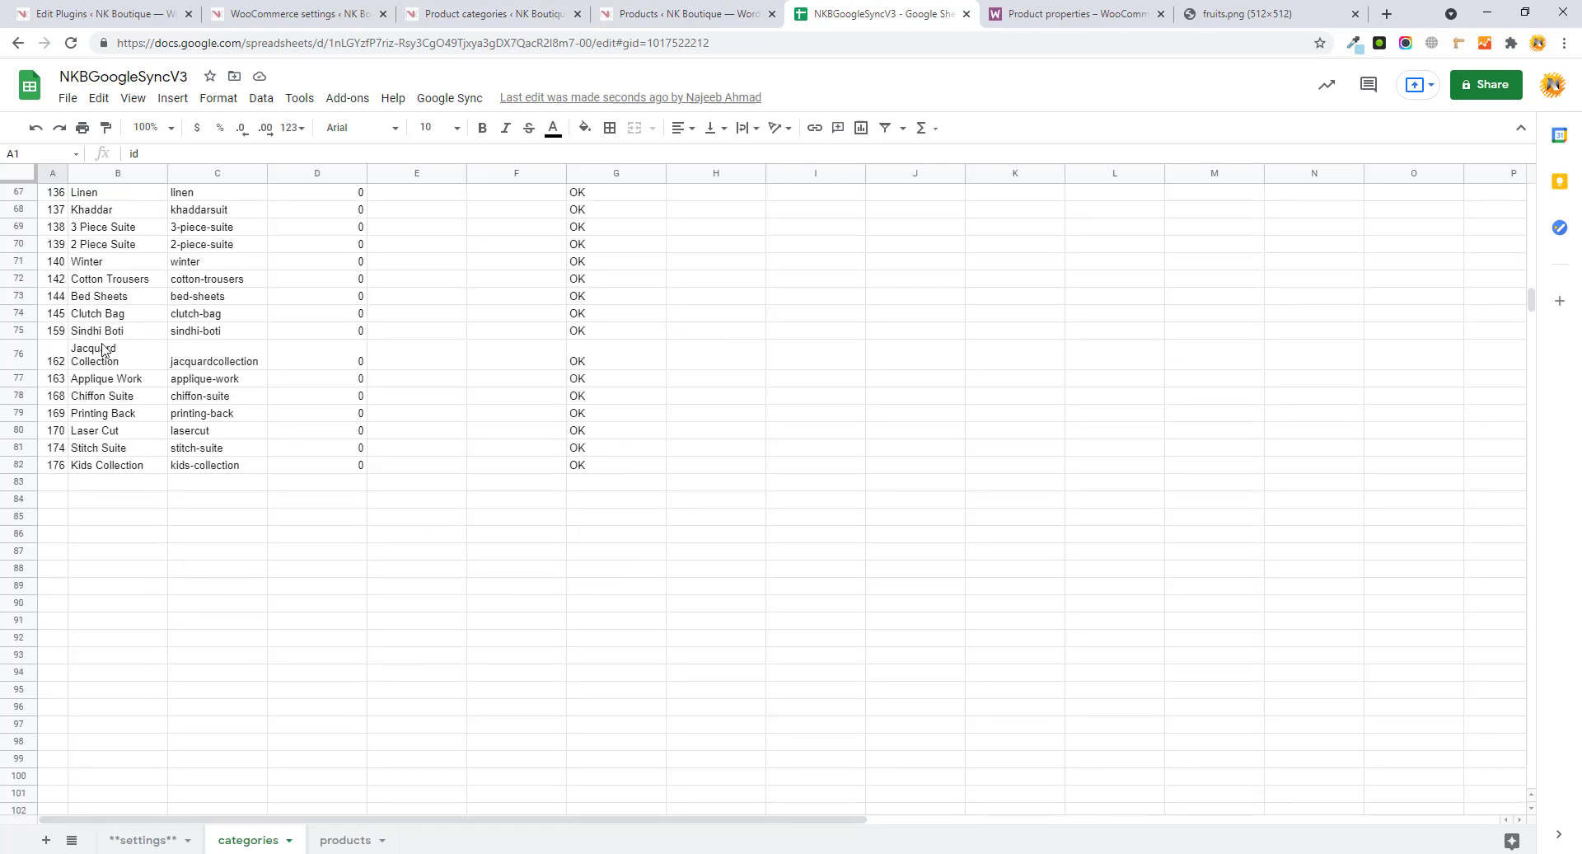
scroll(91, 330, up, 10)
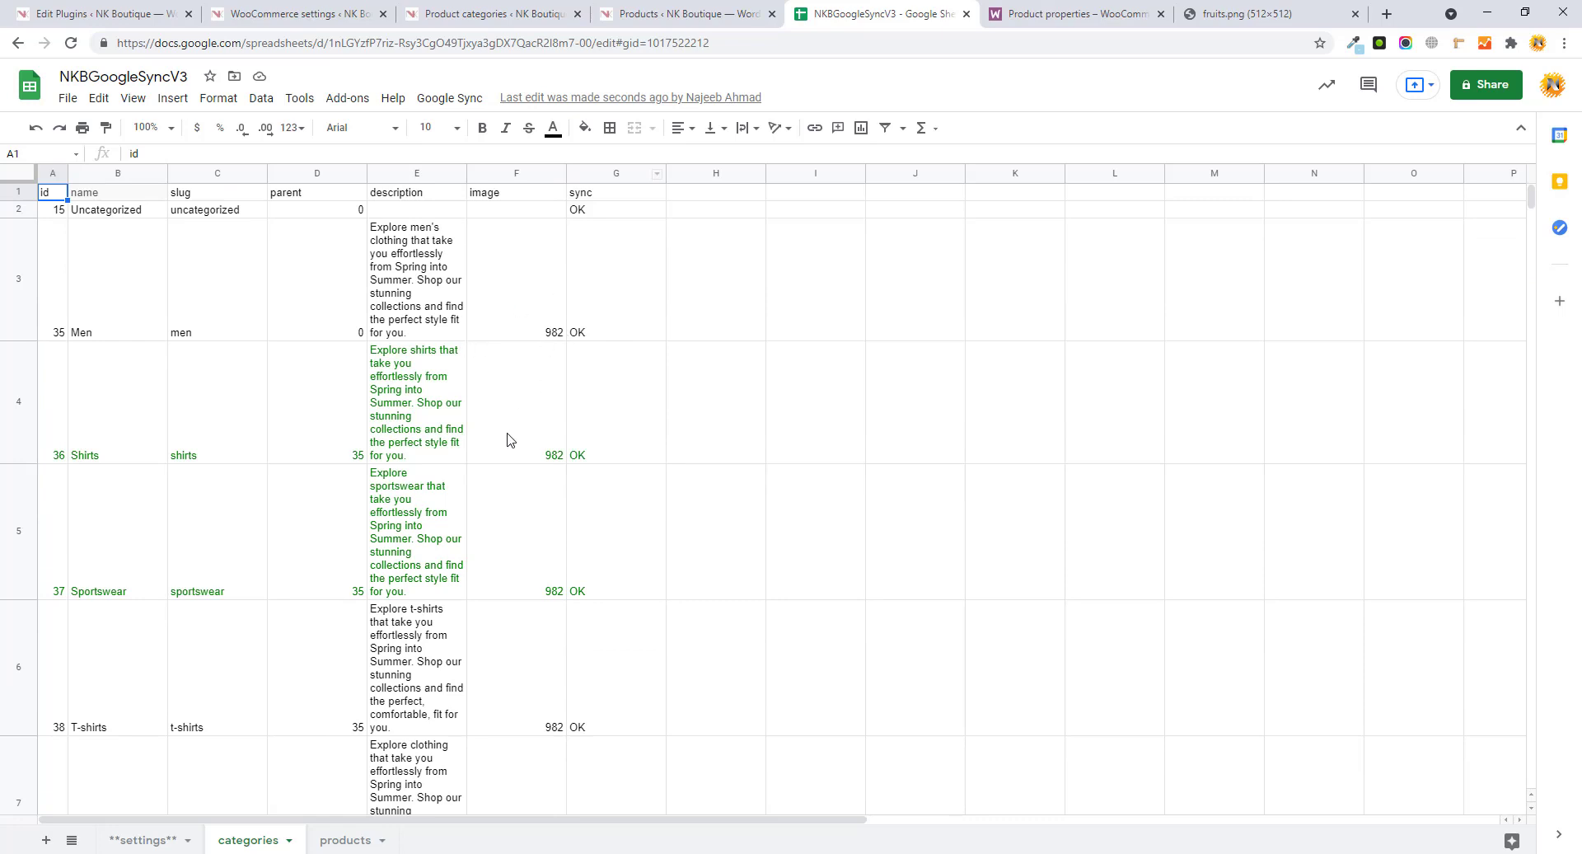
scroll(502, 453, down, 20)
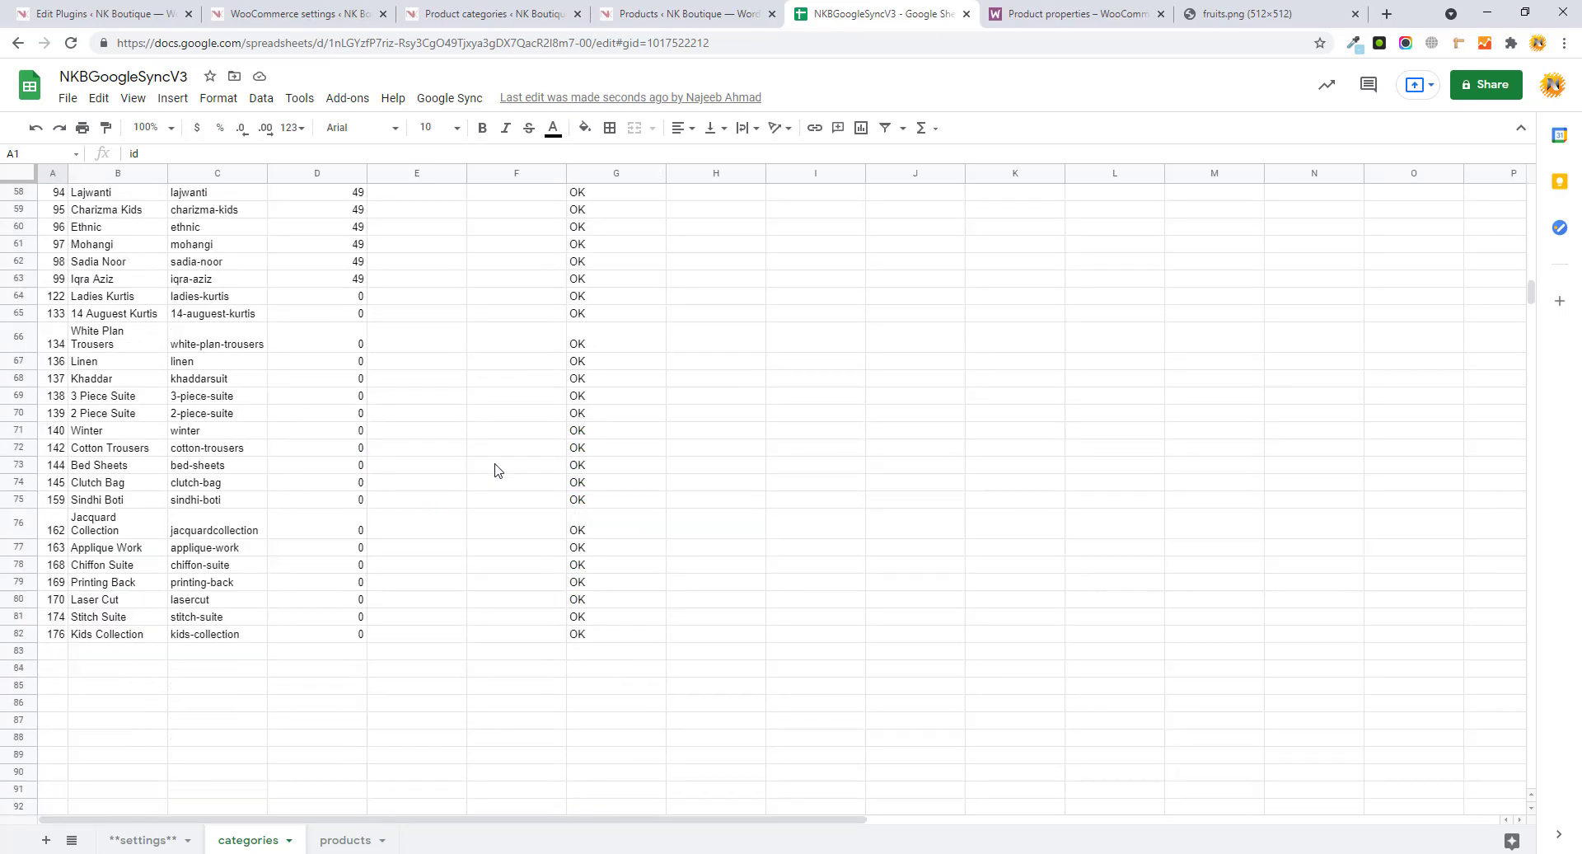
scroll(494, 469, down, 4)
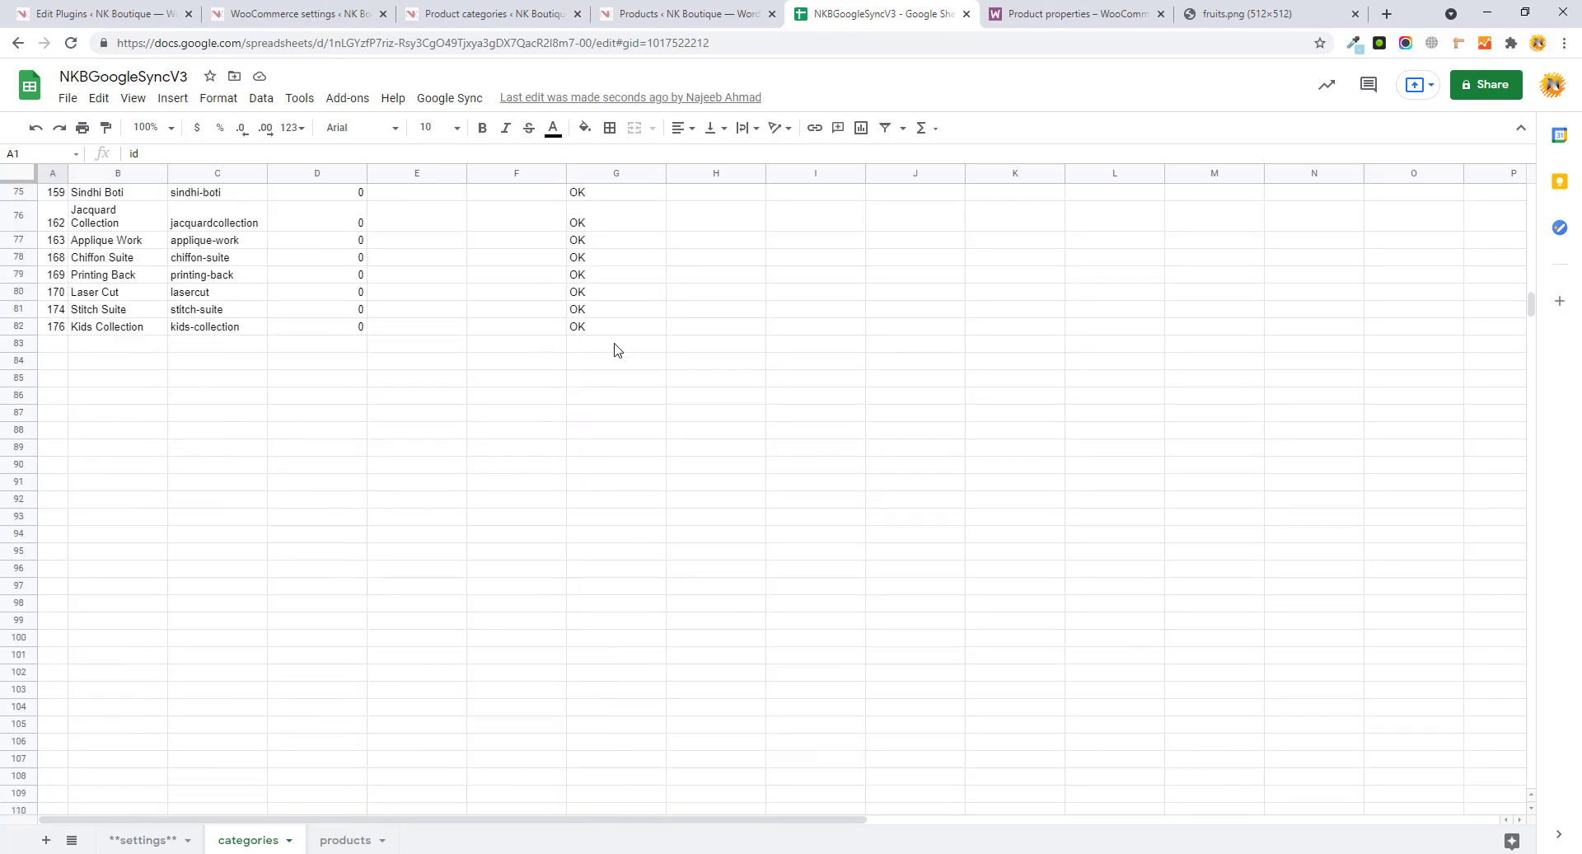
click(95, 344)
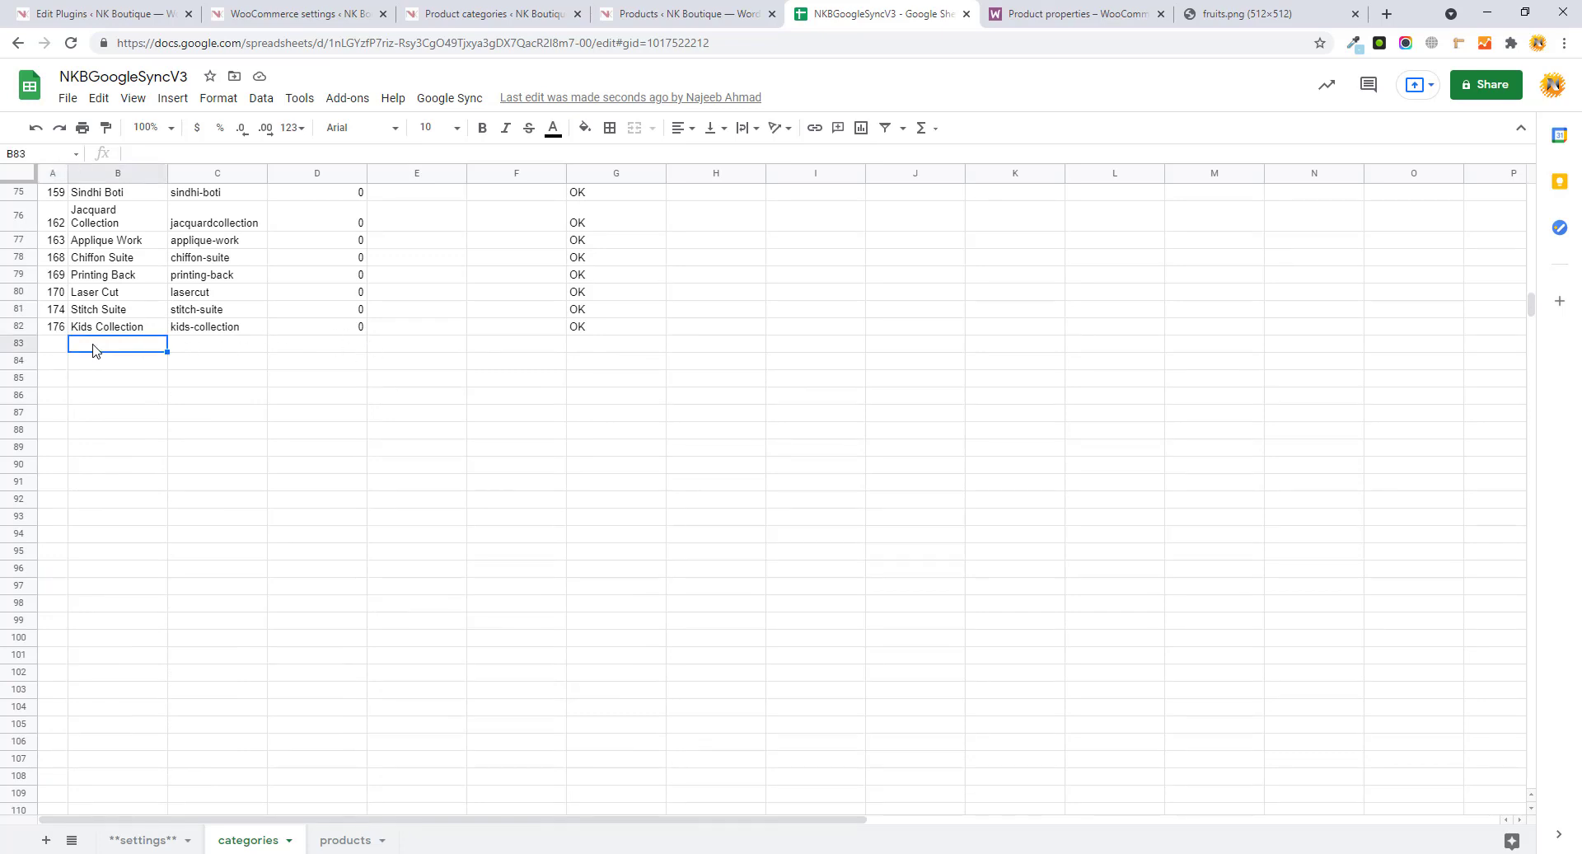
click(449, 98)
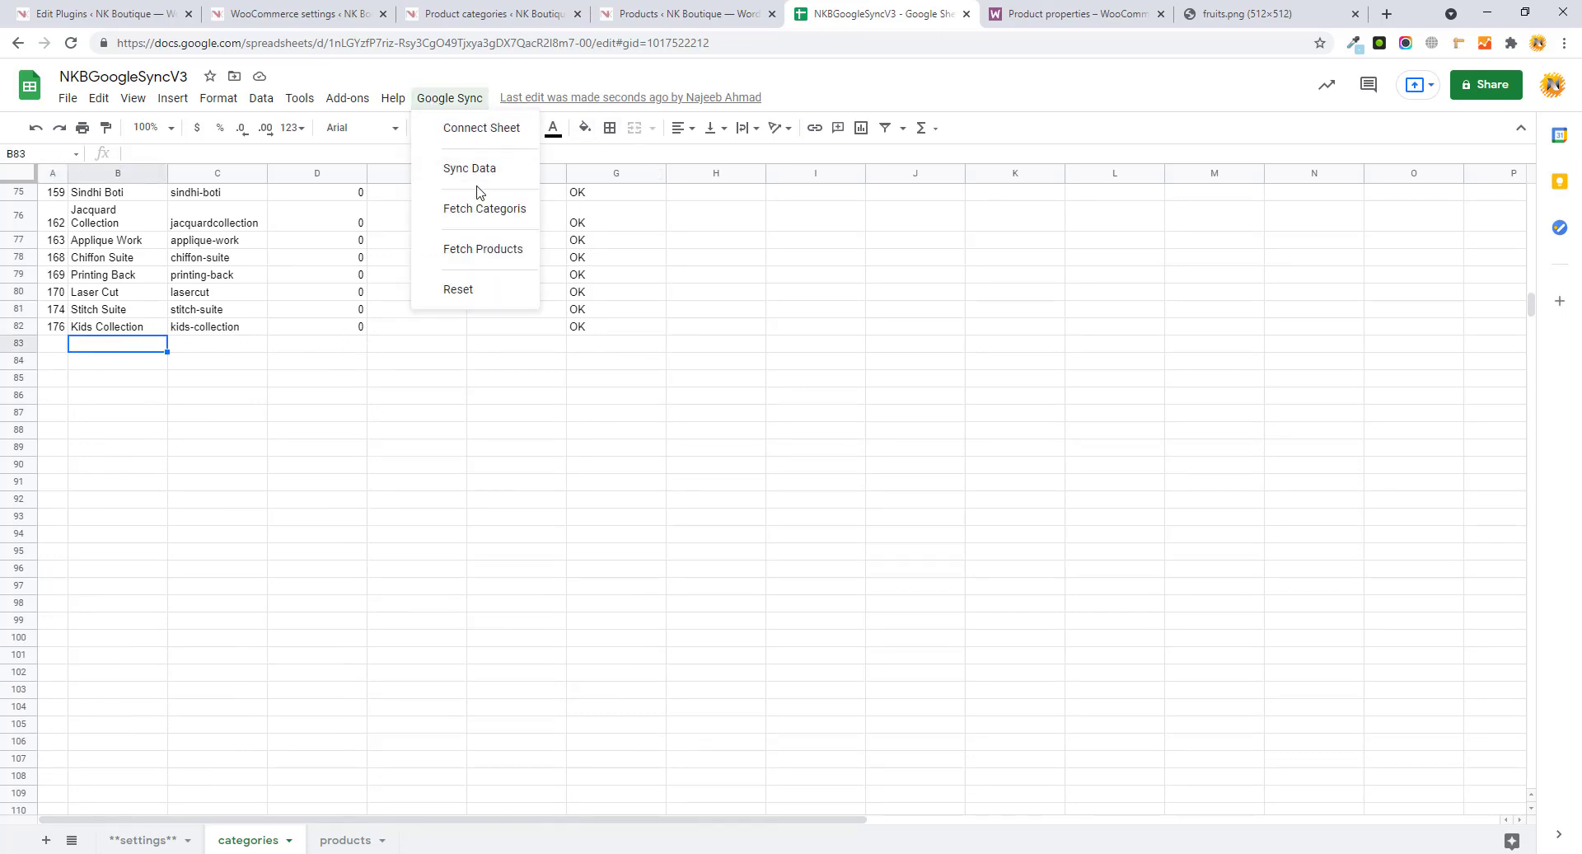
click(562, 331)
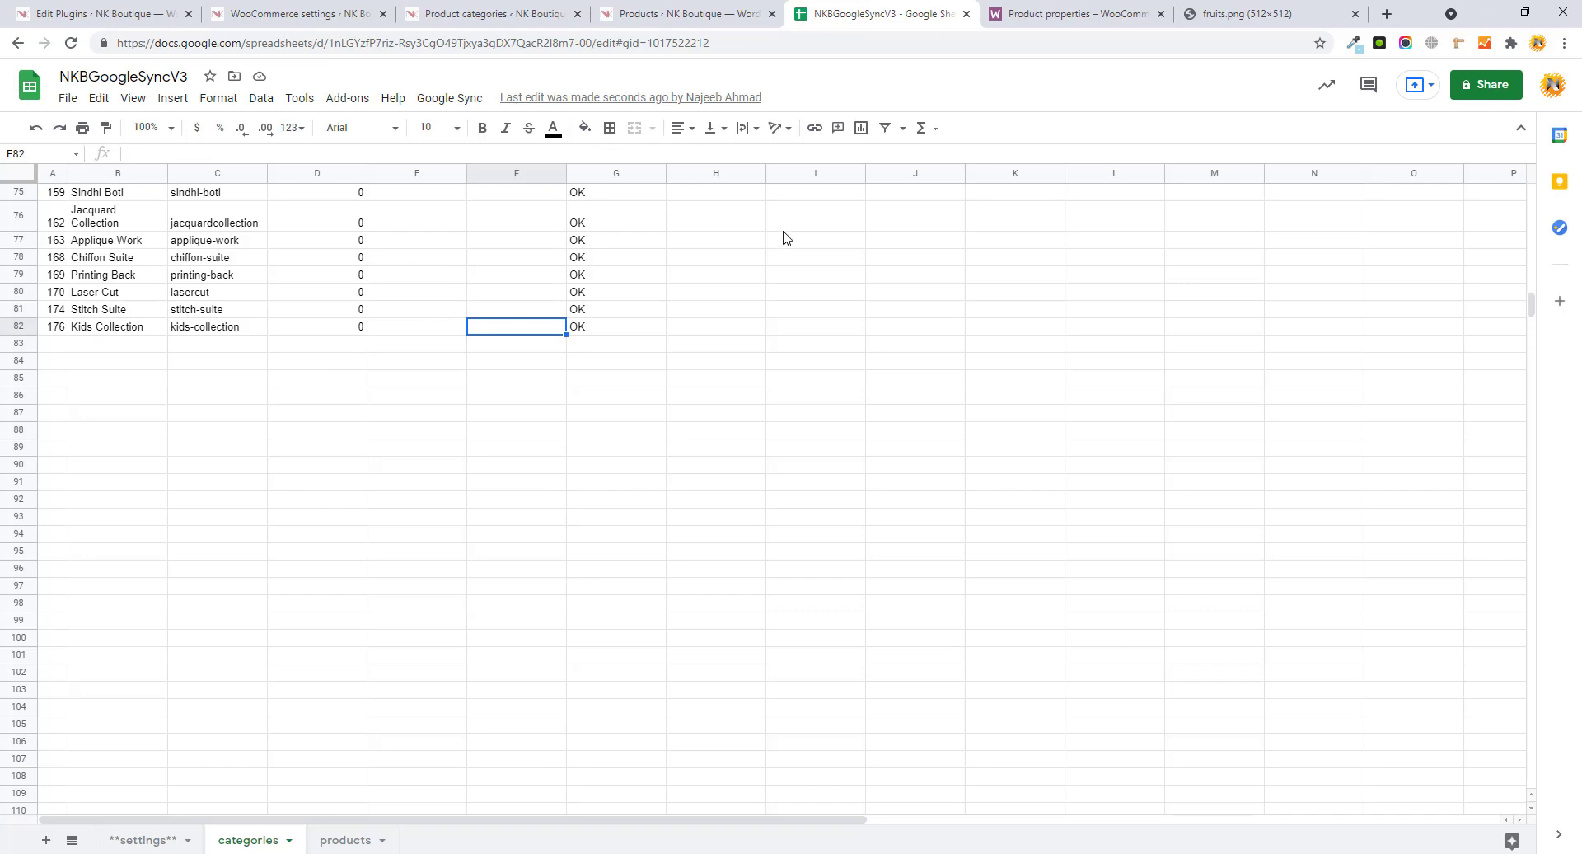
scroll(739, 414, up, 5)
scroll(739, 414, up, 7)
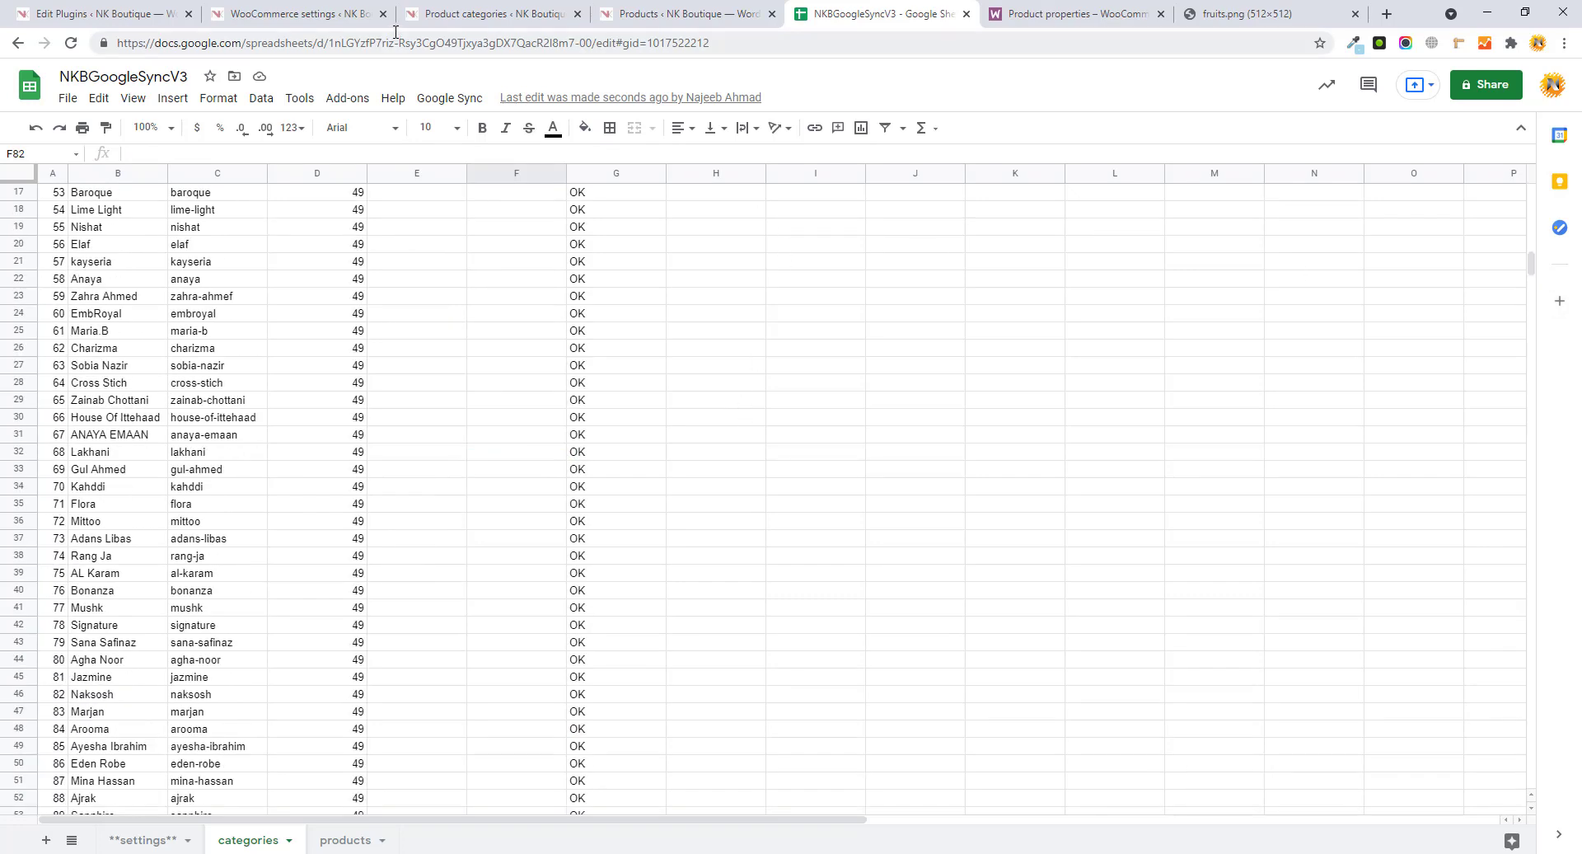
scroll(646, 311, up, 5)
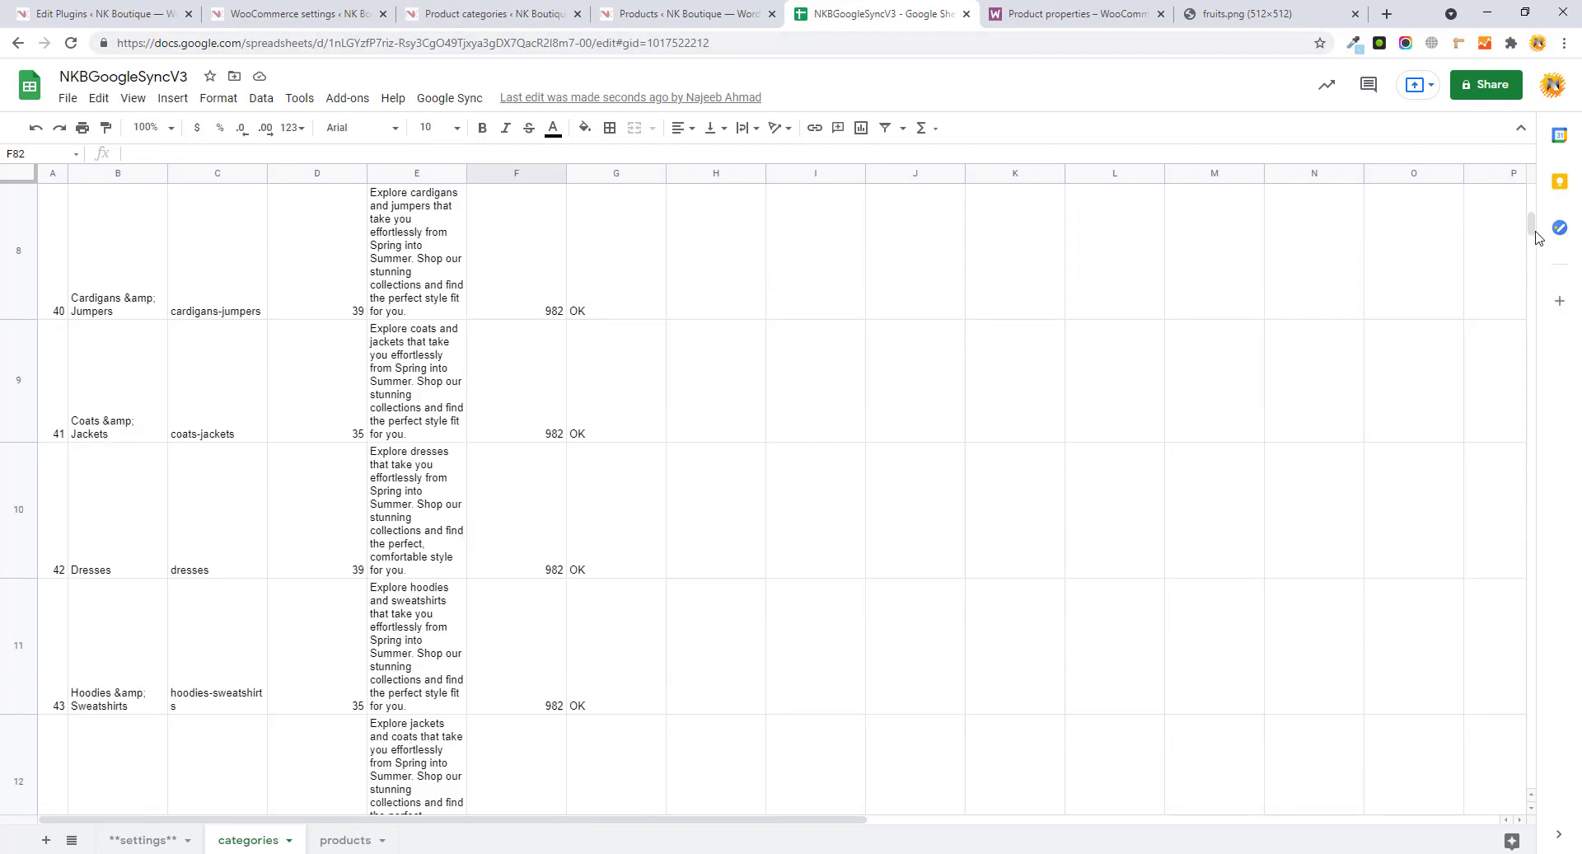
drag(1531, 237, 1531, 191)
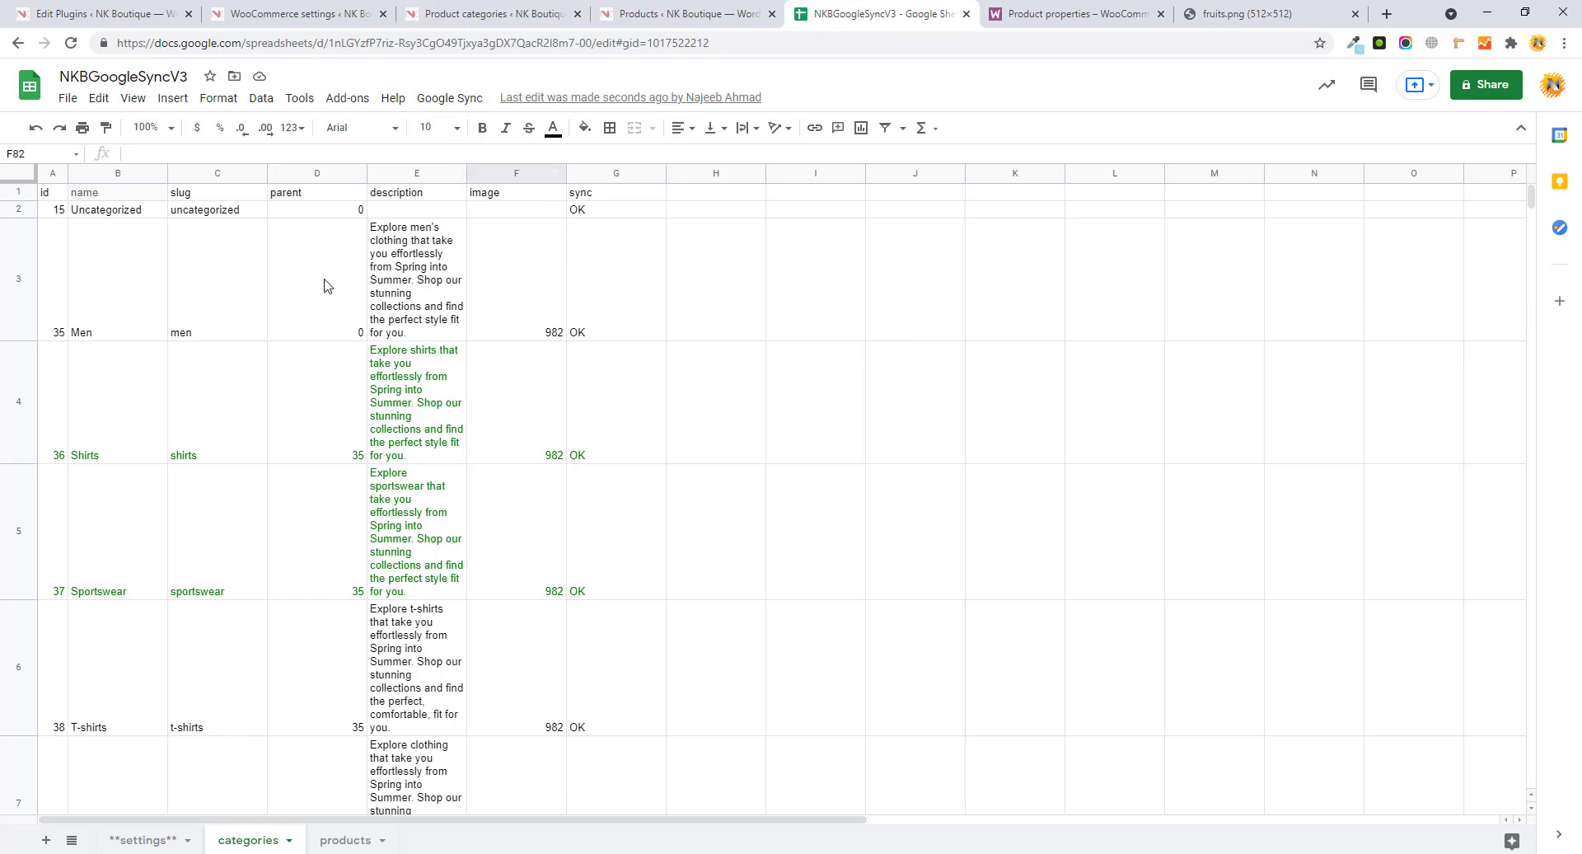
Clear the category data rows A2:G82 below the header on the categories sheet
click(525, 11)
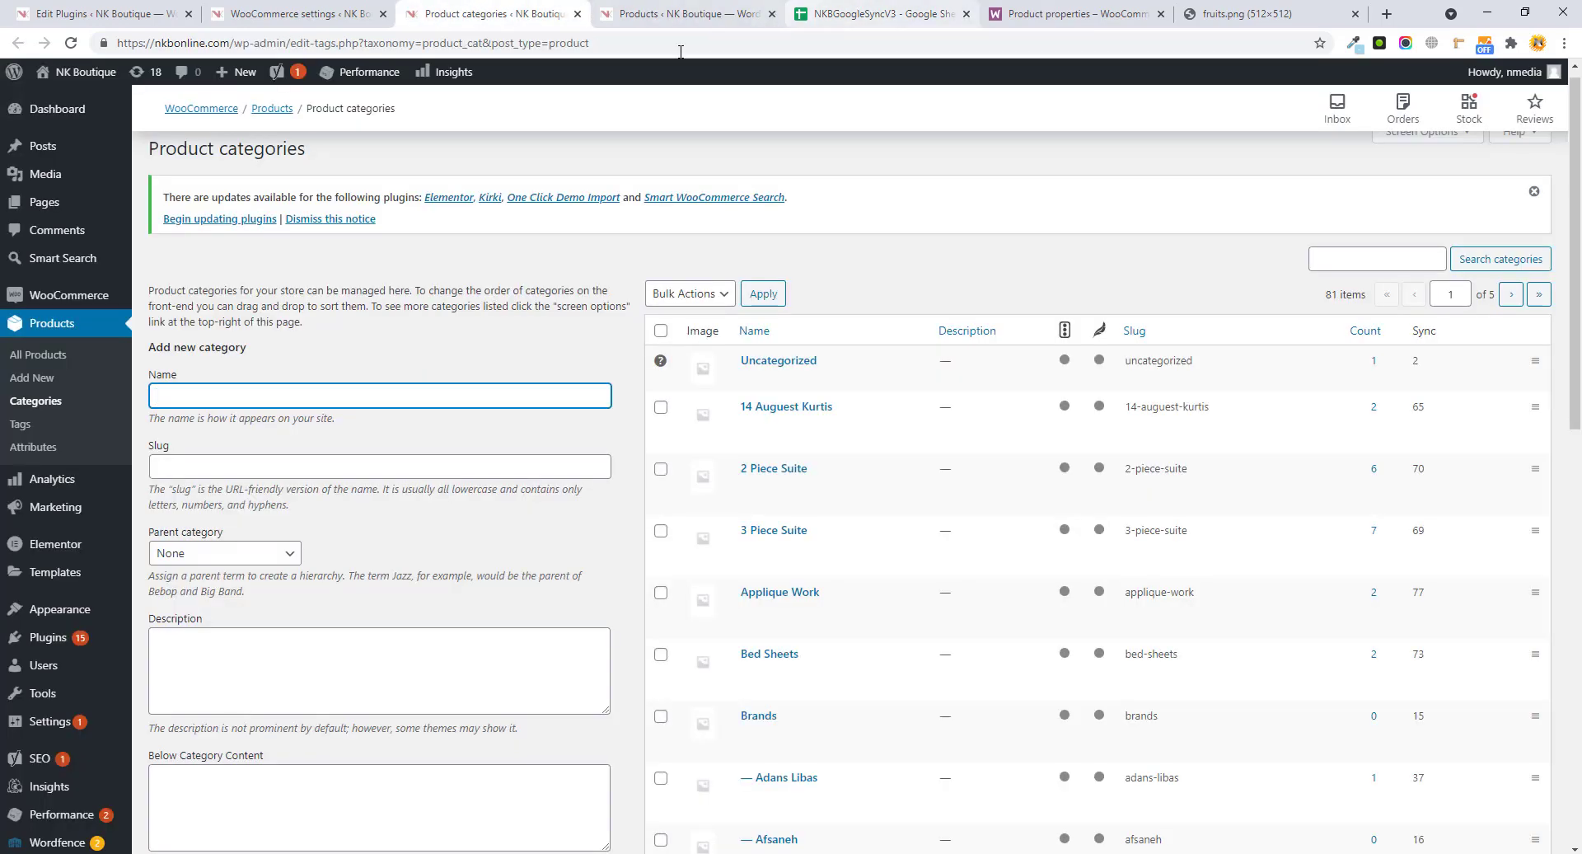
click(819, 16)
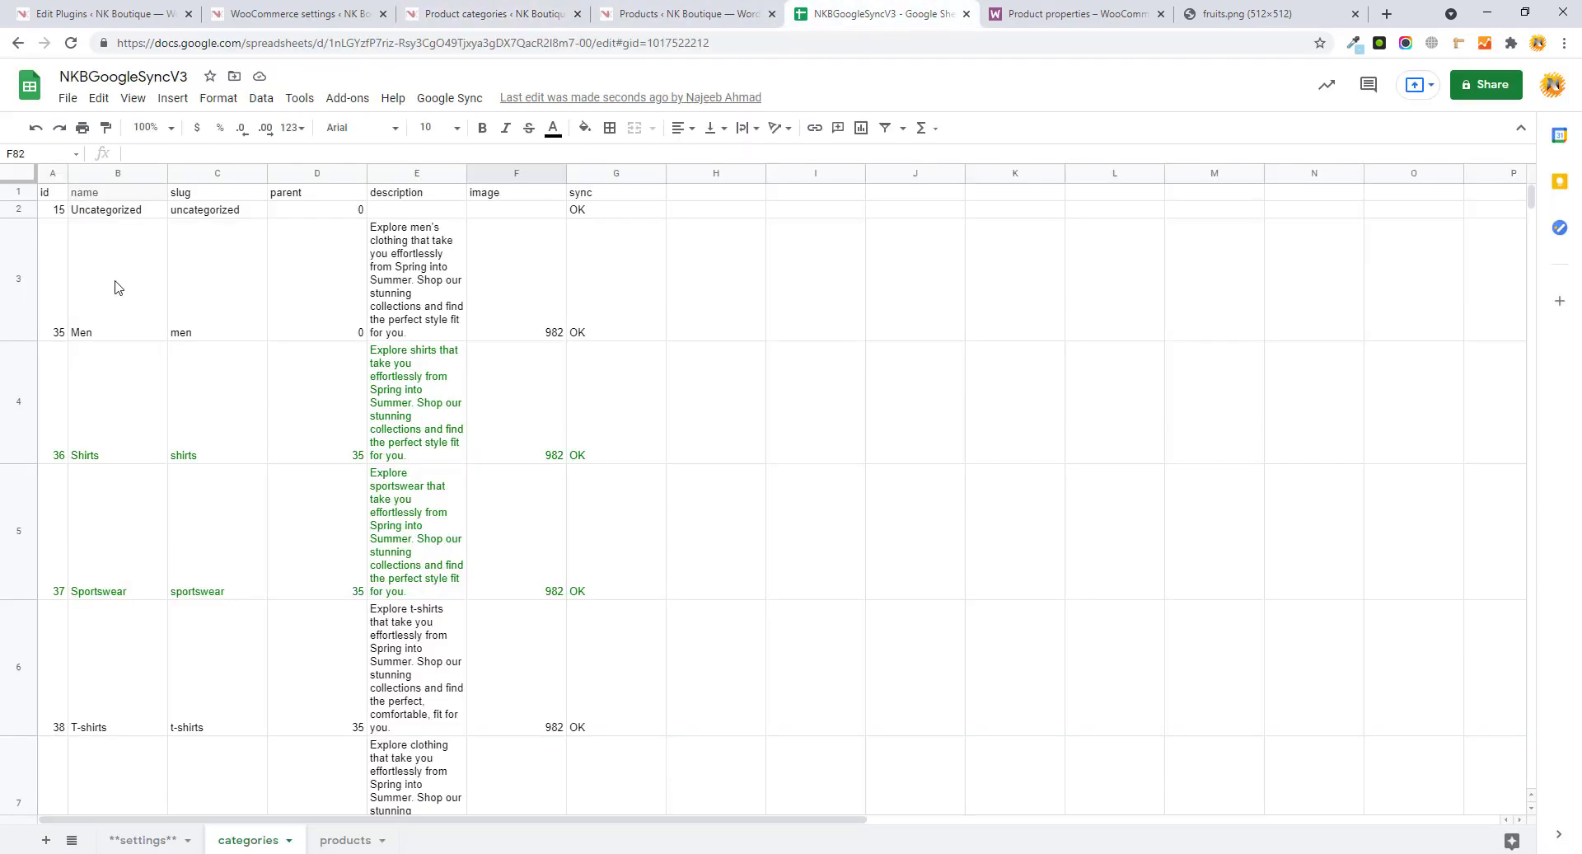
drag(60, 212, 651, 818)
scroll(629, 611, down, 3)
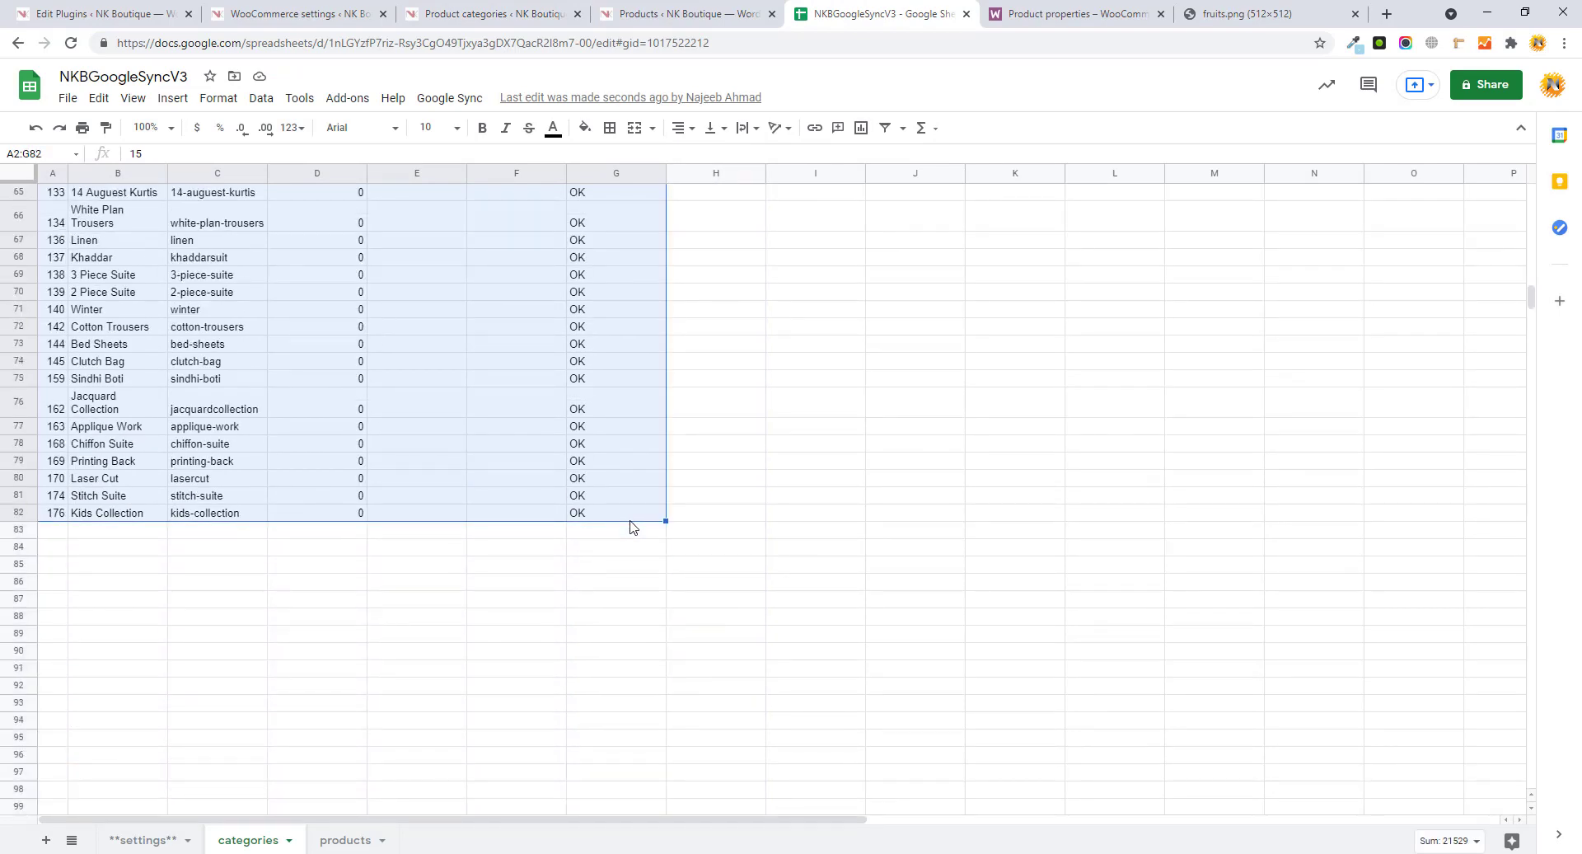
key(Delete)
Run the Google Sync add-on's Reset command
scroll(631, 519, up, 12)
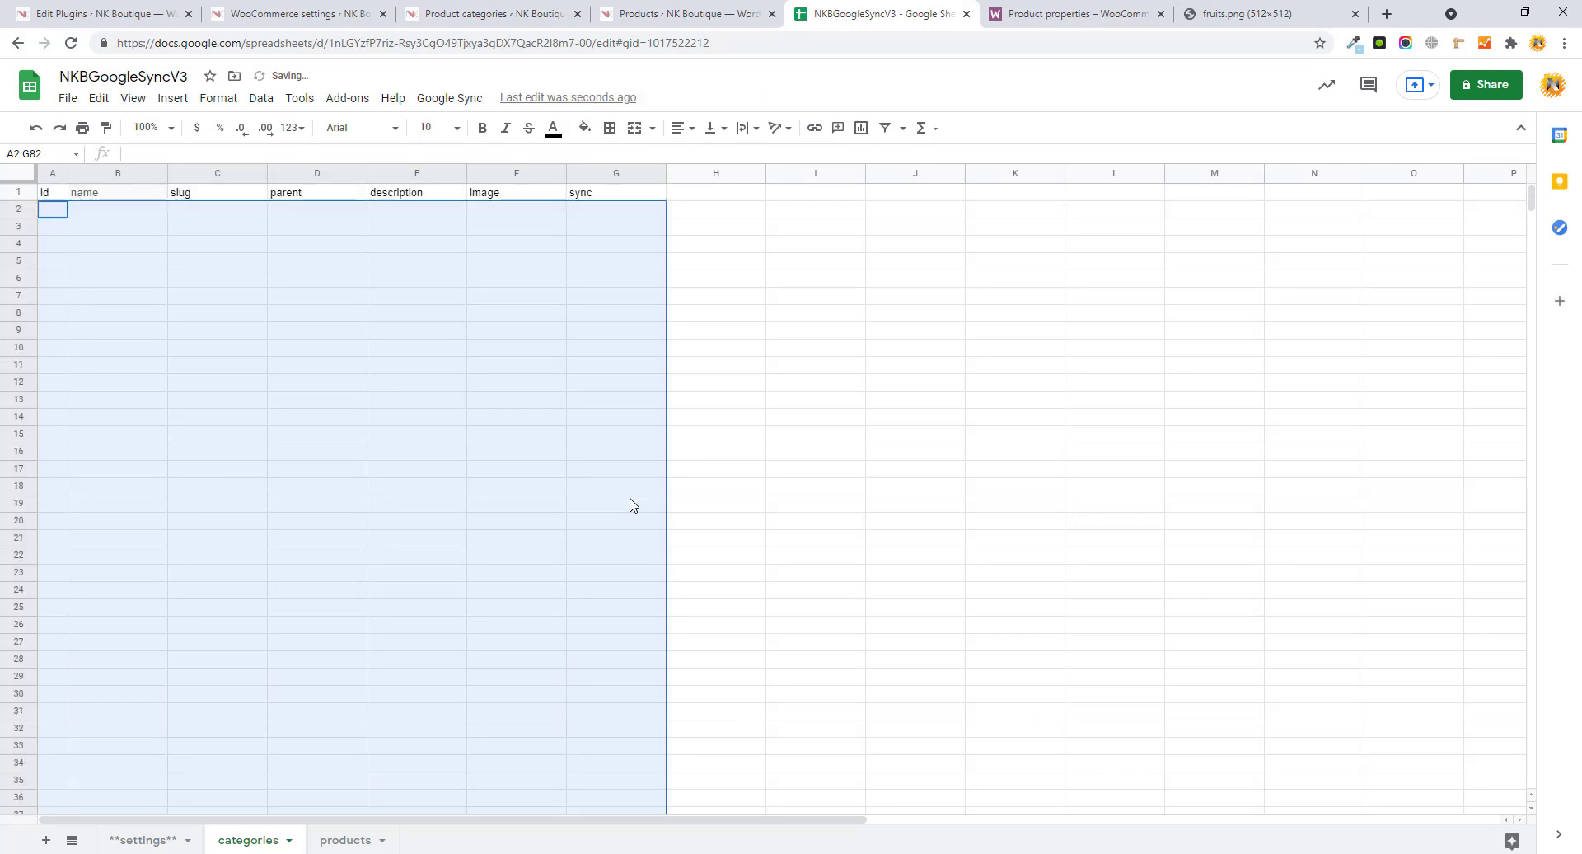
click(451, 99)
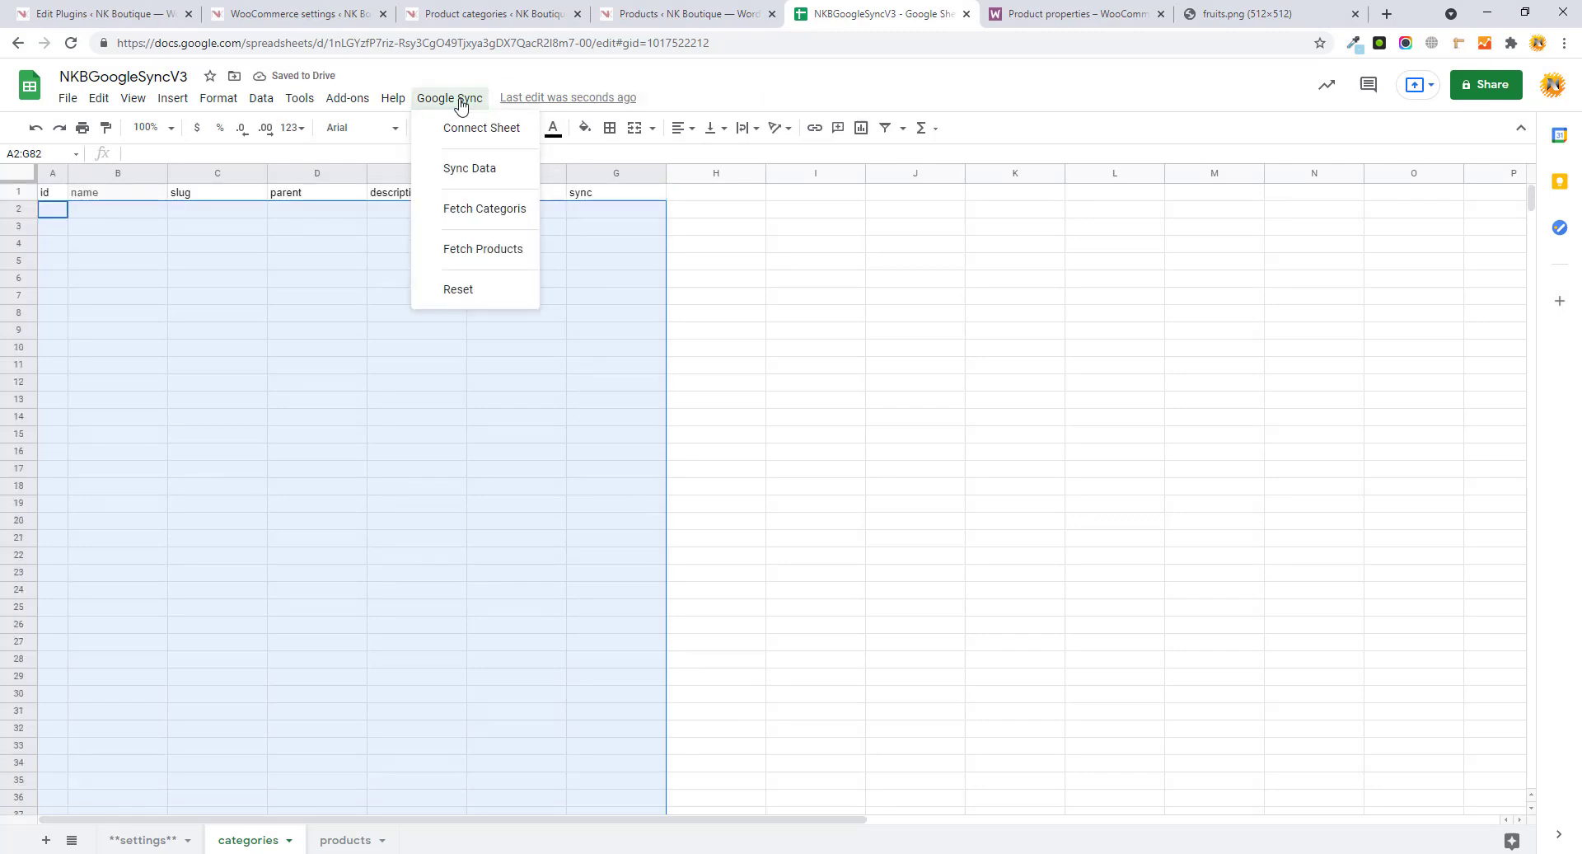
click(471, 301)
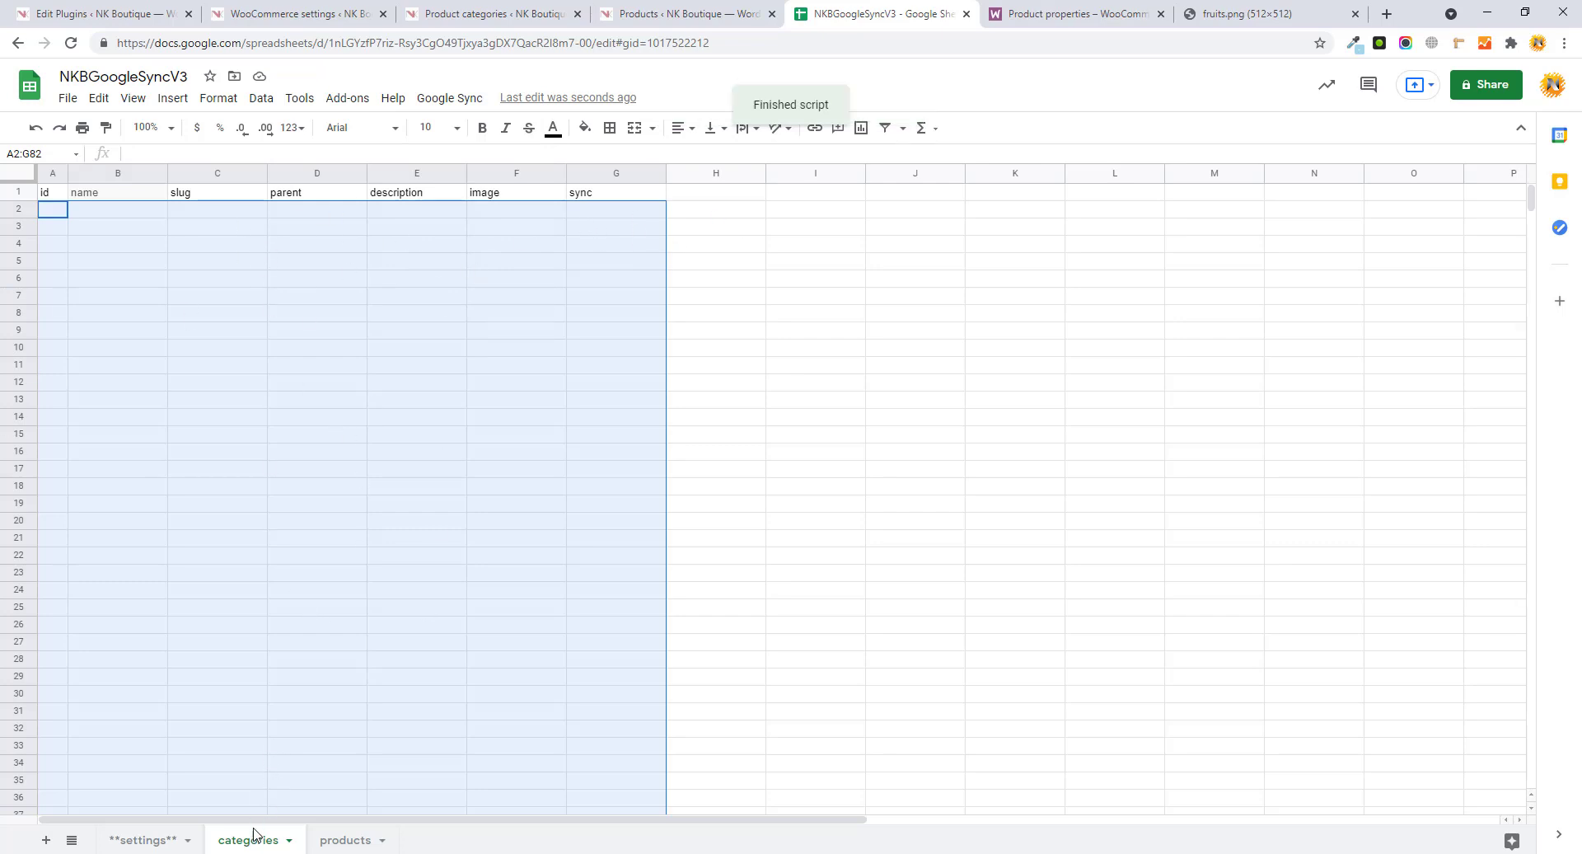
Reload WooCommerce's product categories sorted by Description to confirm blank Sync values, then return to Sheets
click(516, 16)
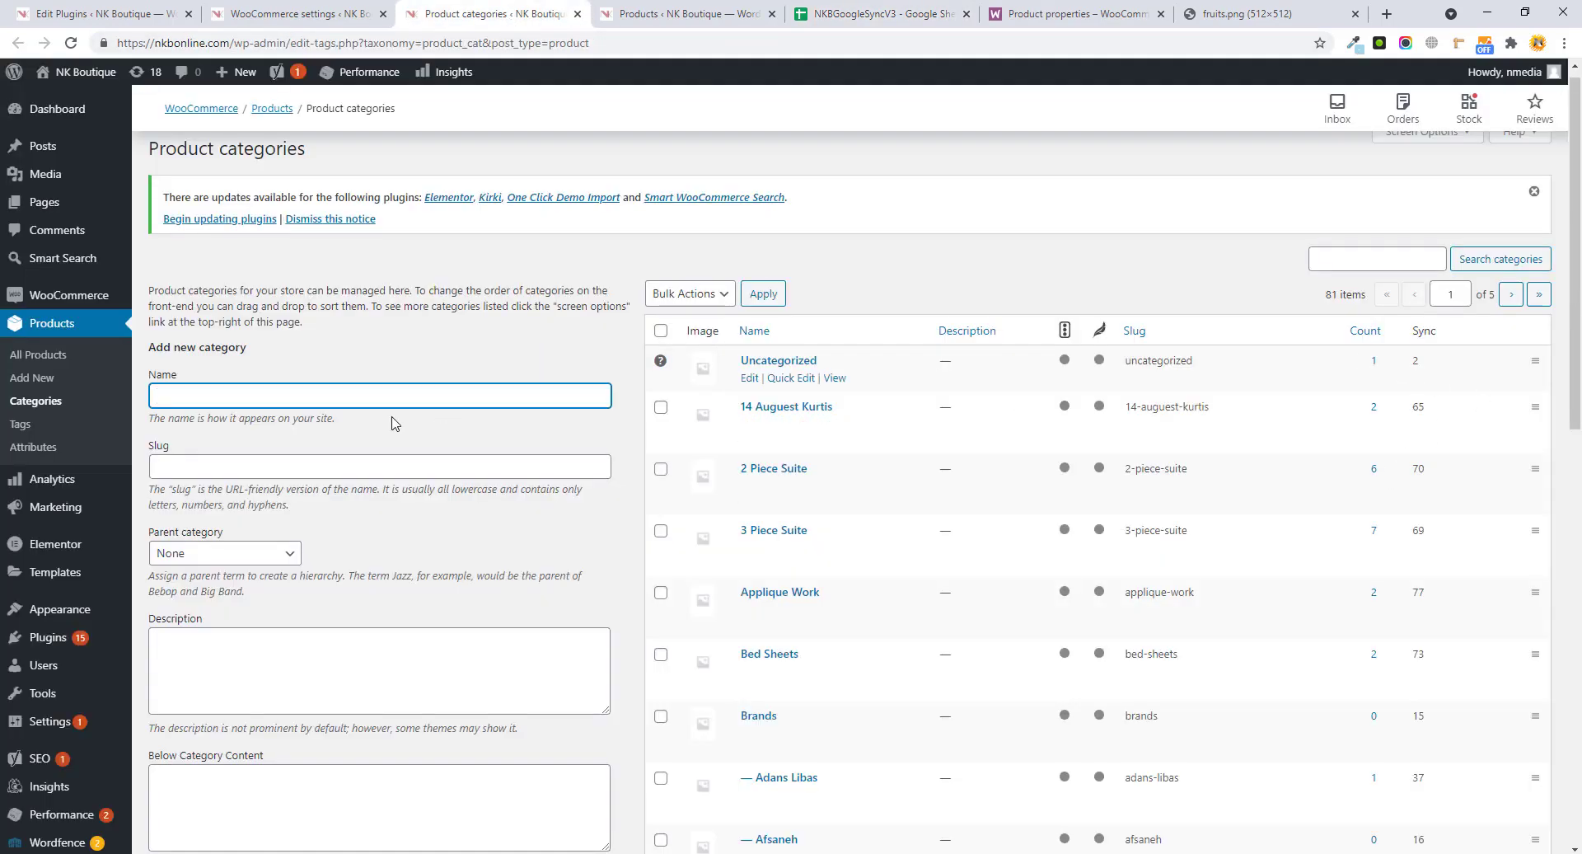
click(967, 330)
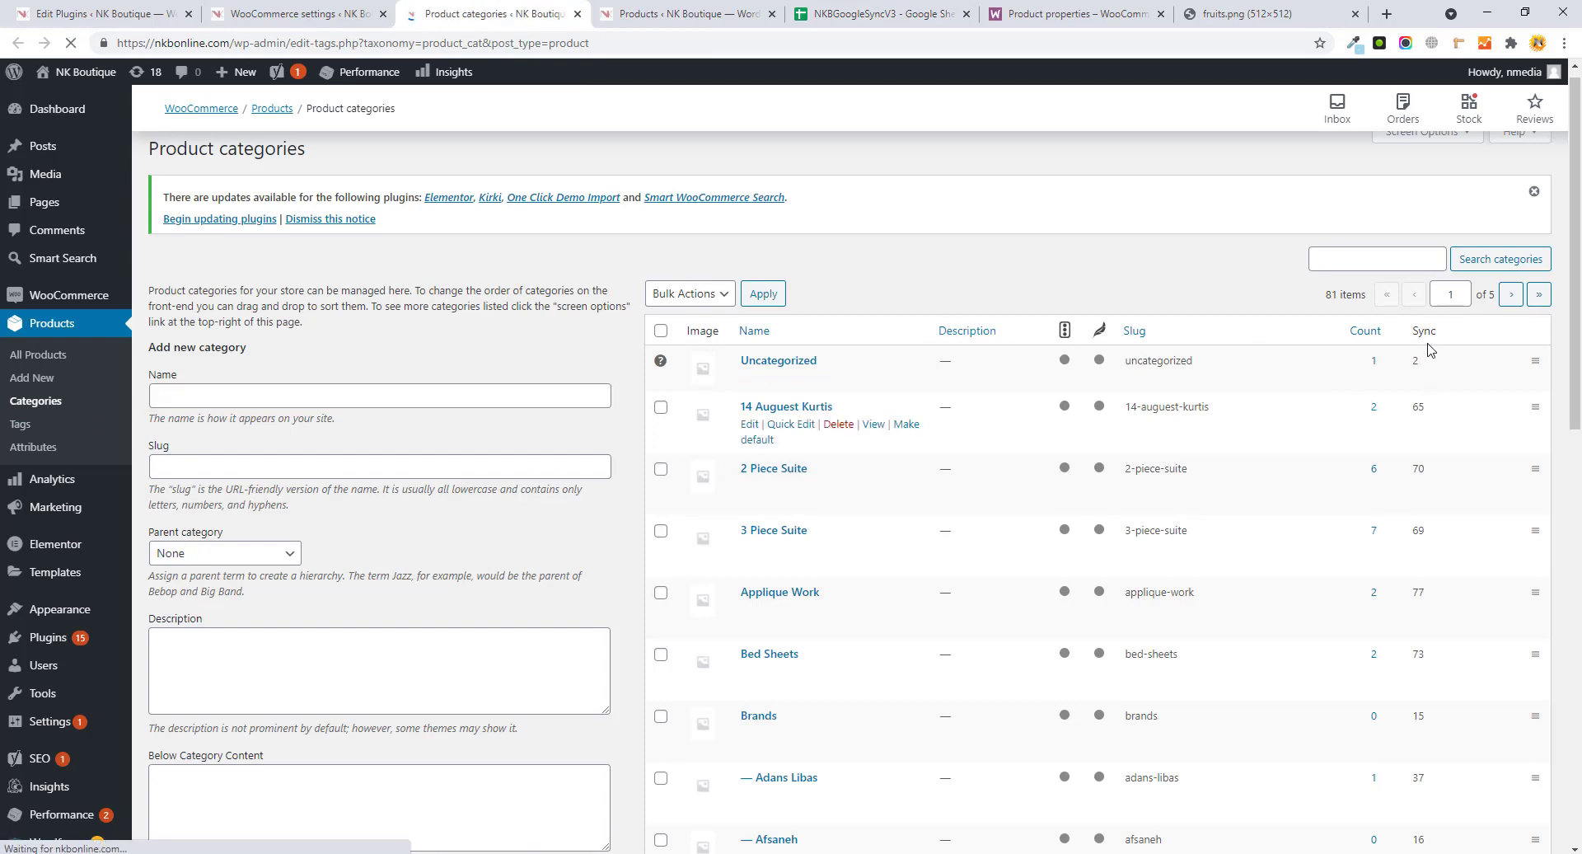
scroll(1442, 288, down, 1)
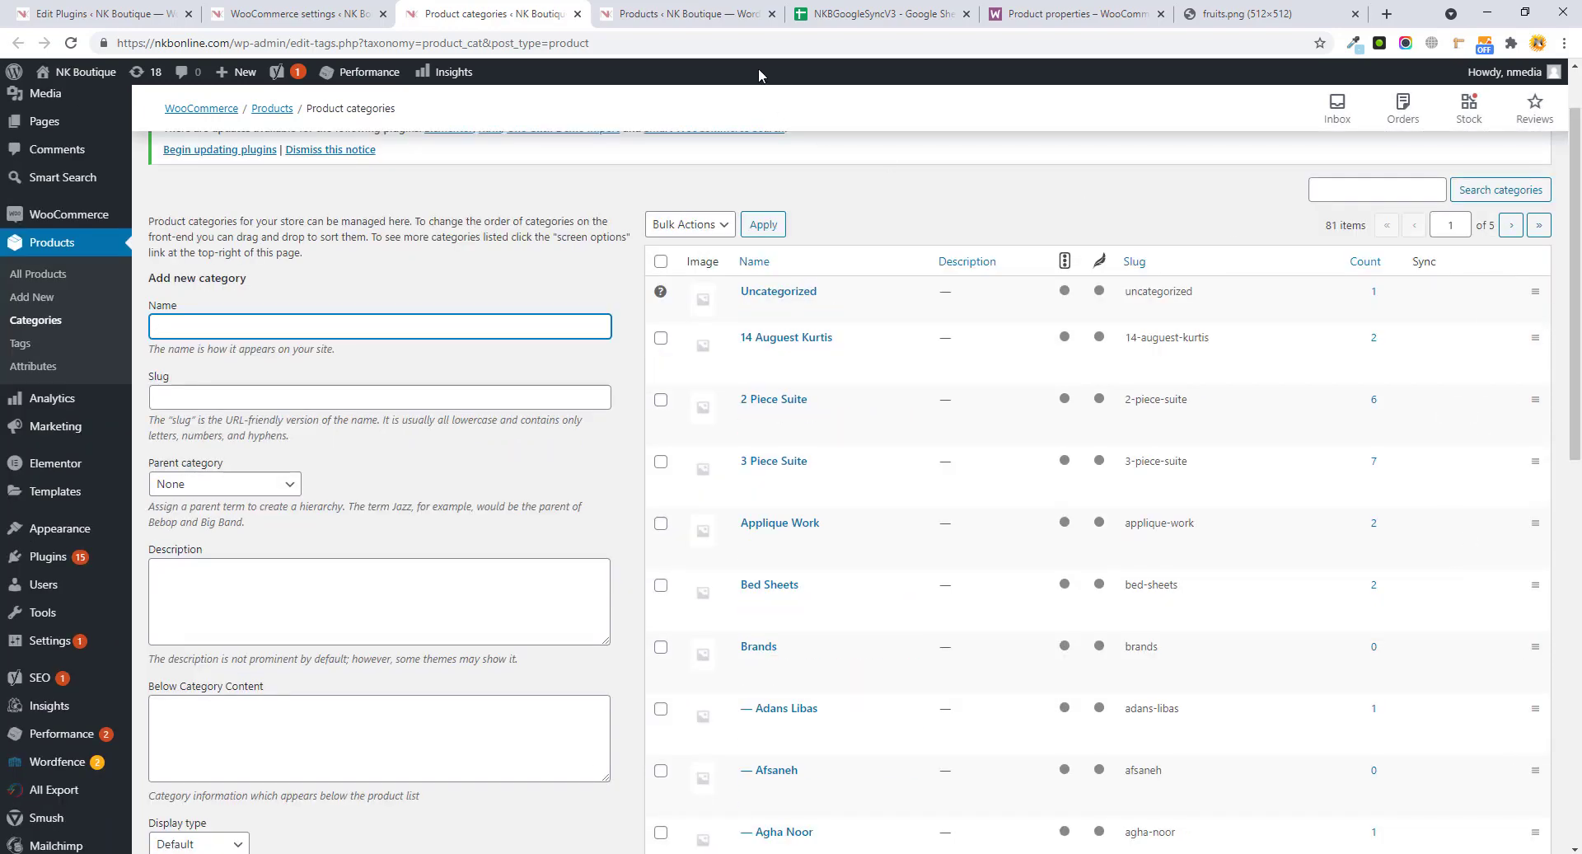
click(824, 14)
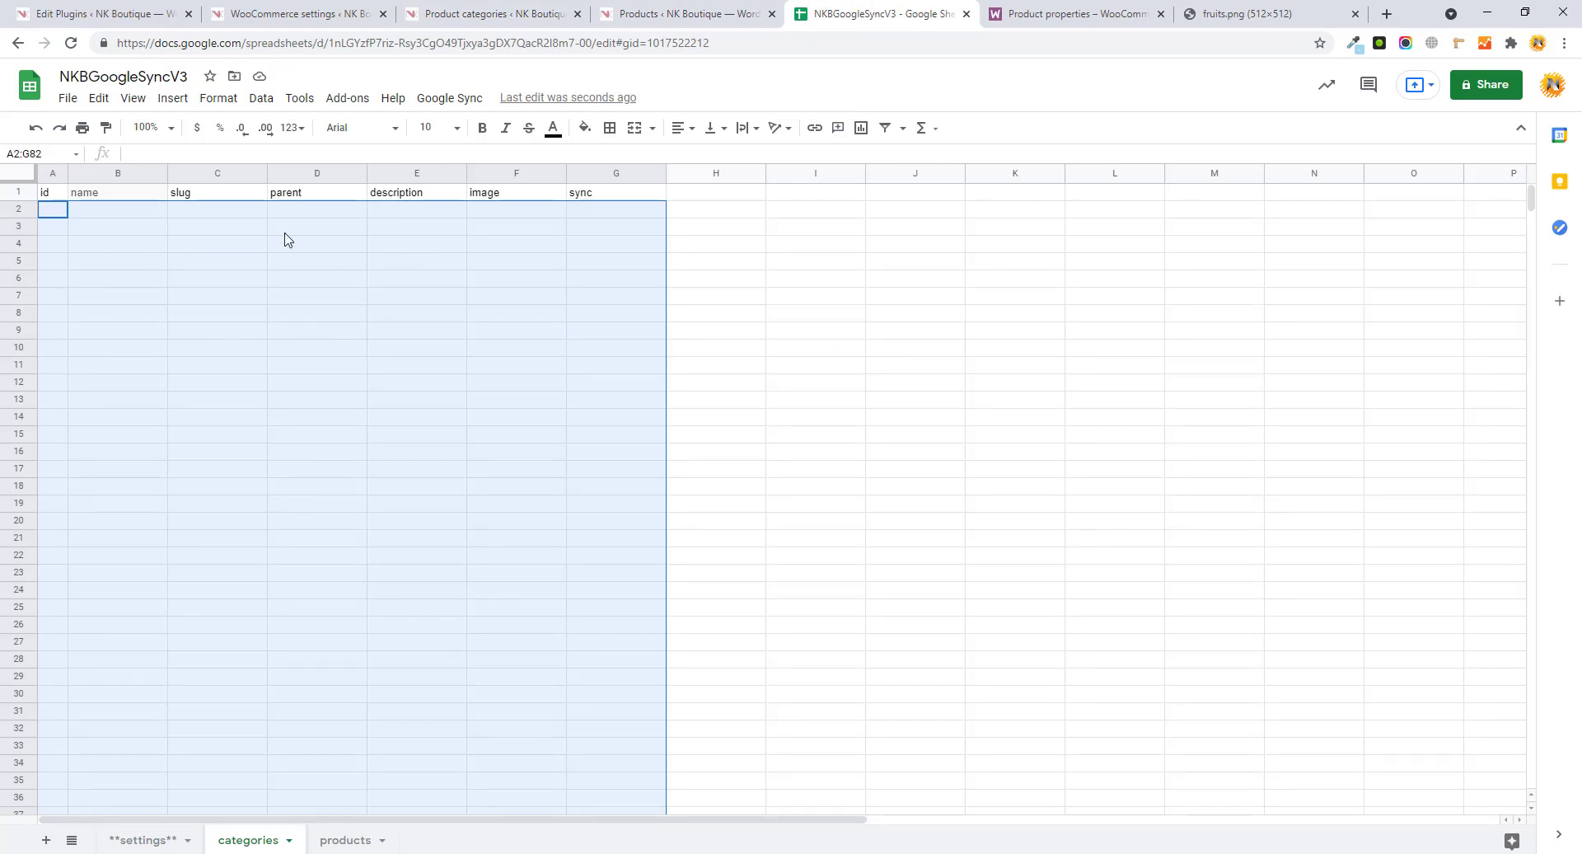
On the products sheet, enter My New Pet with type variable in row 3
click(333, 839)
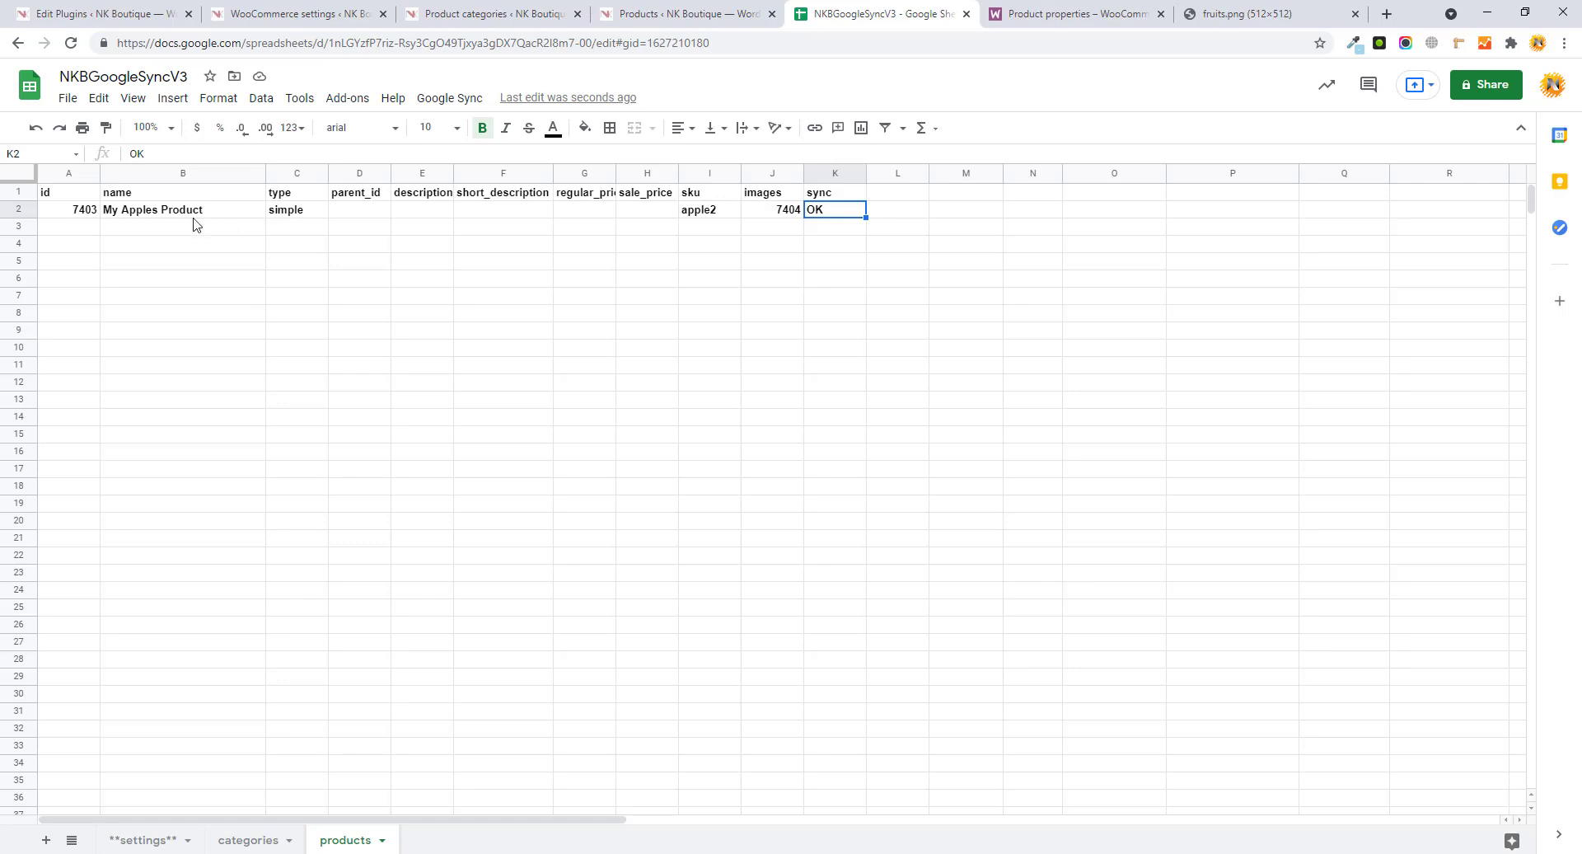
click(304, 213)
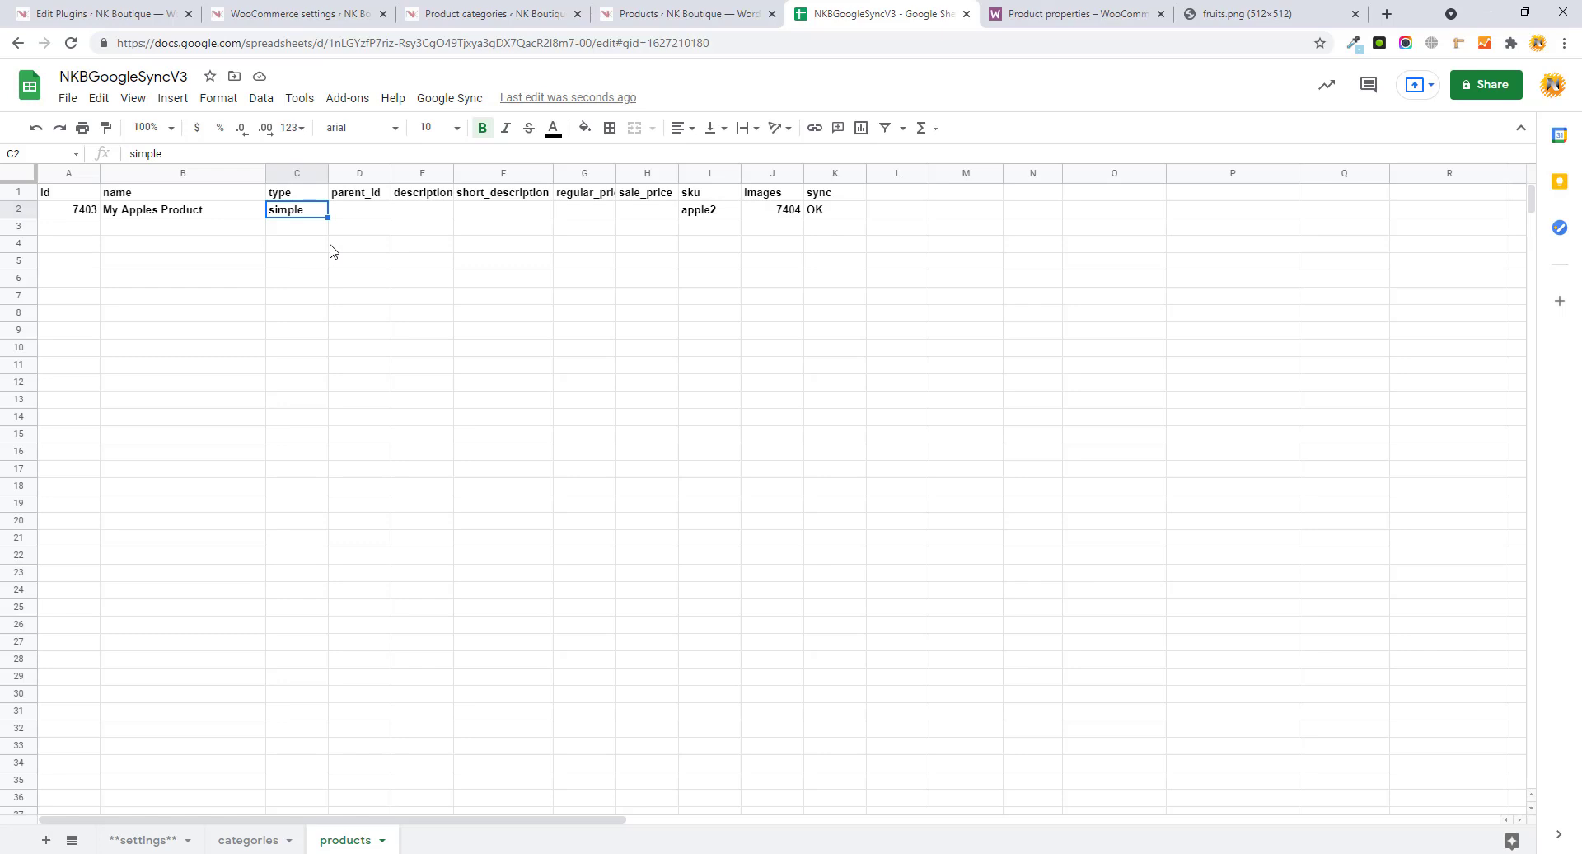
key(Left)
key(Down)
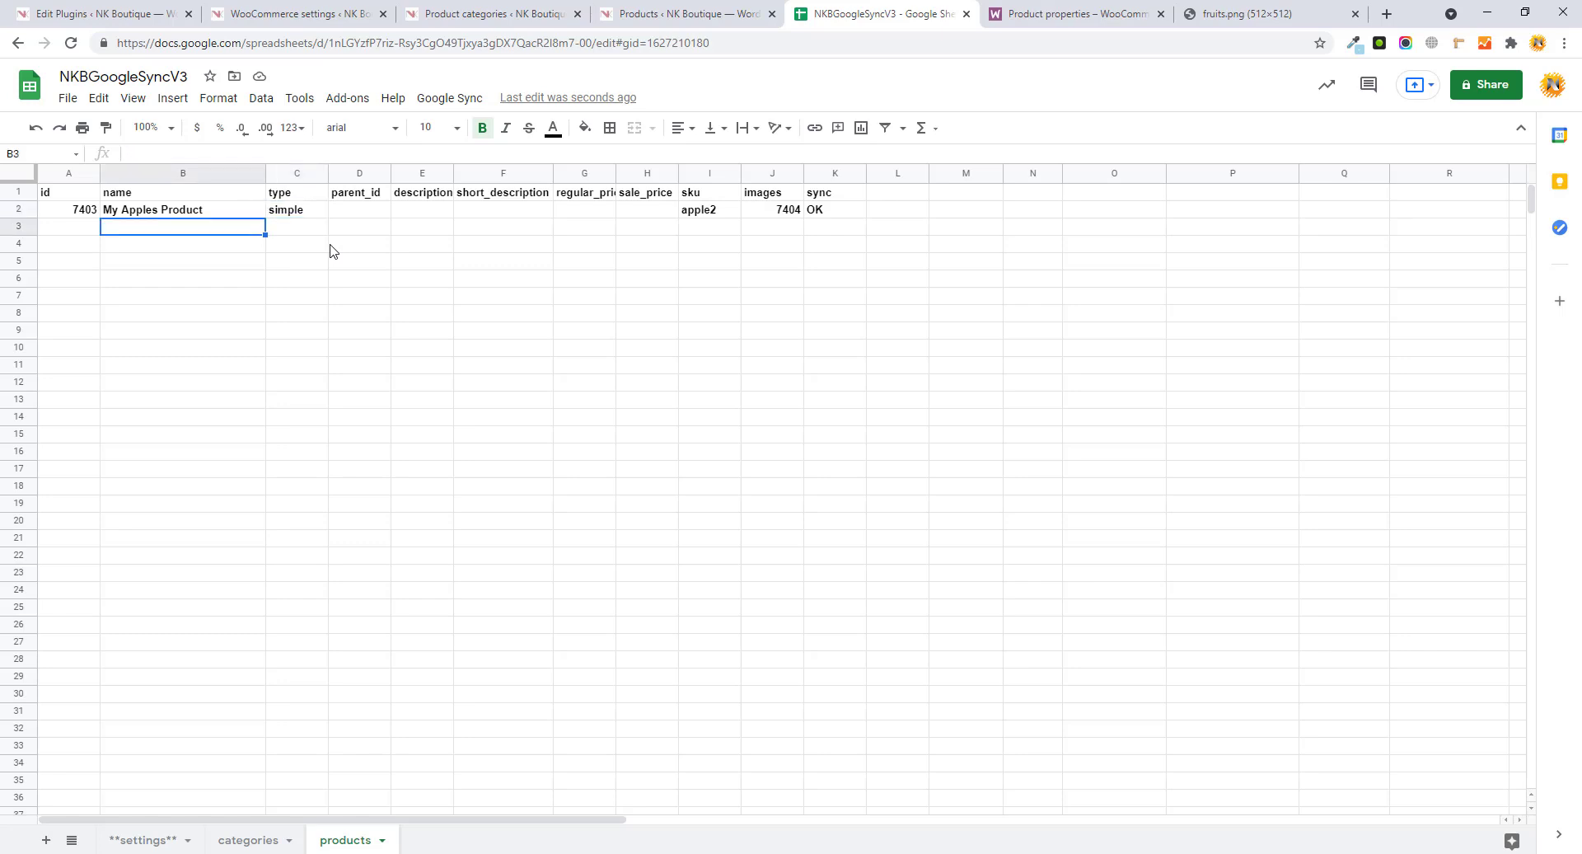
text(My)
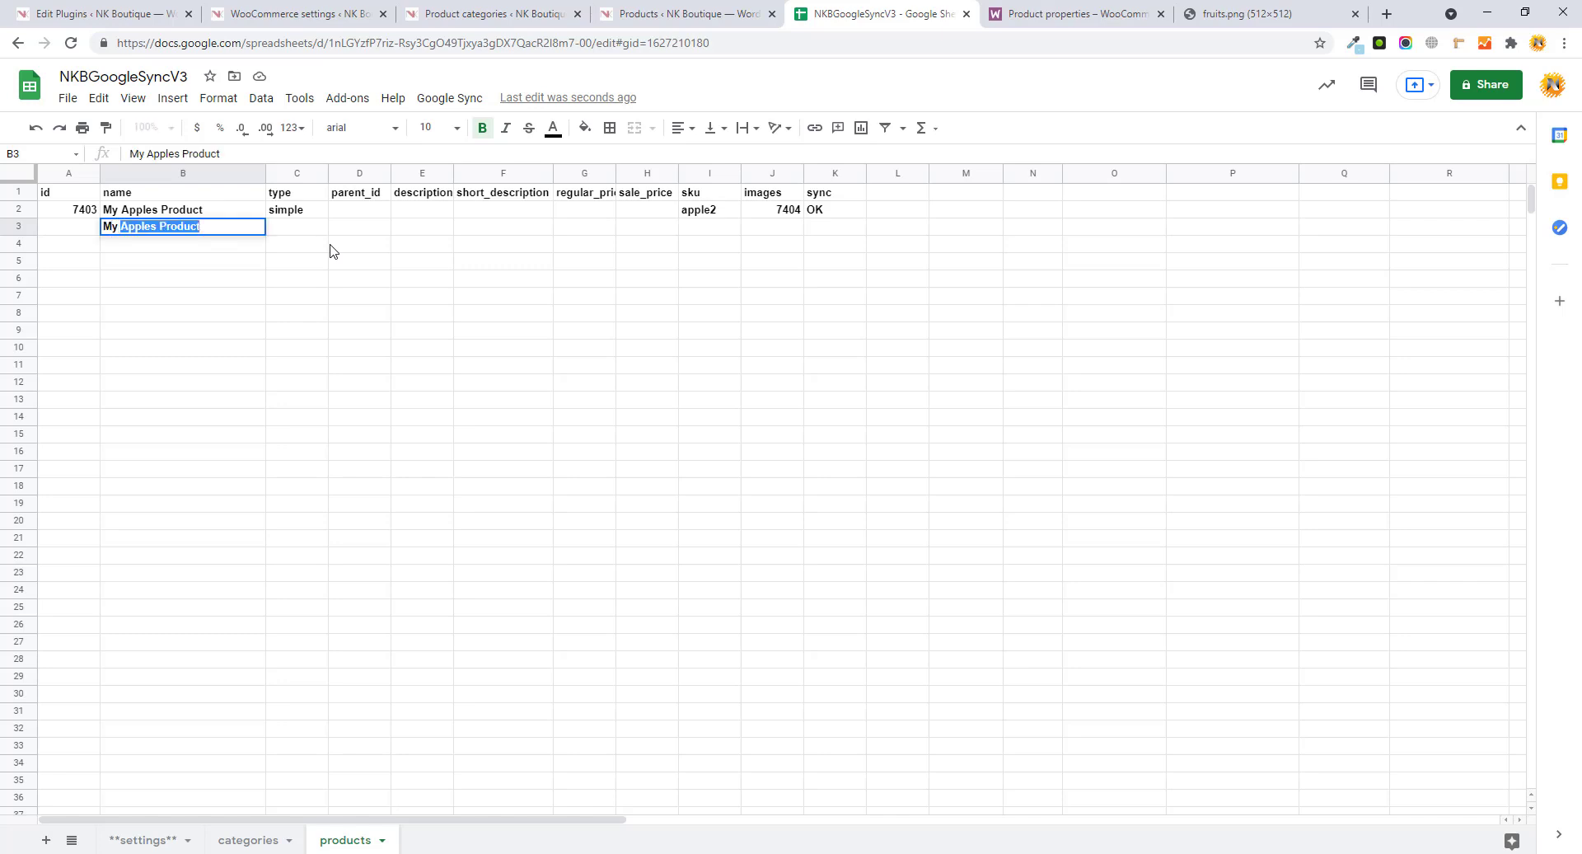
text( New)
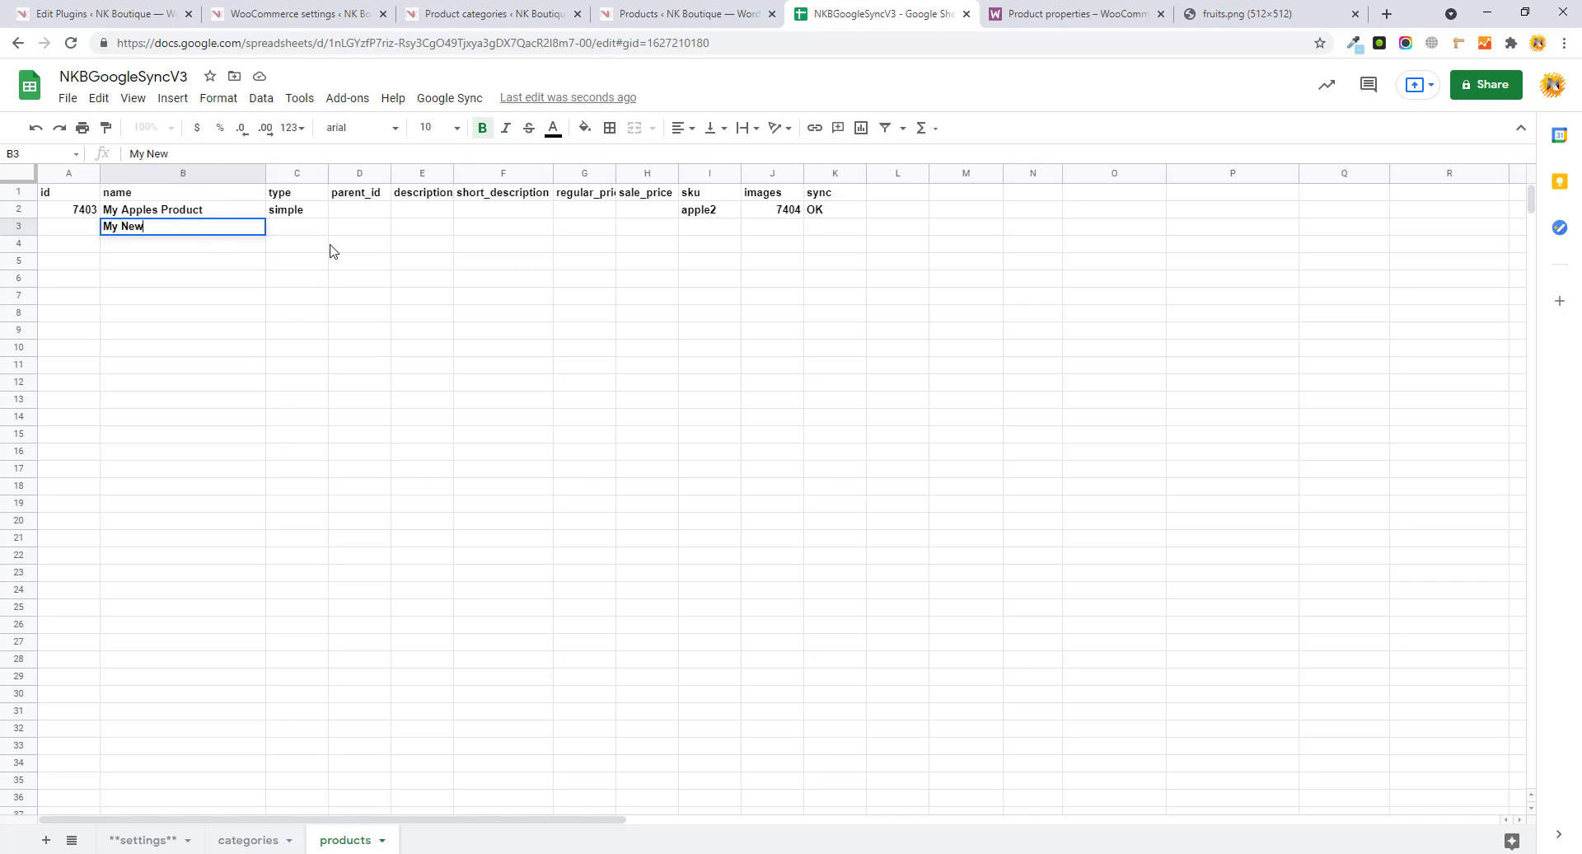
text( Pet)
key(Tab)
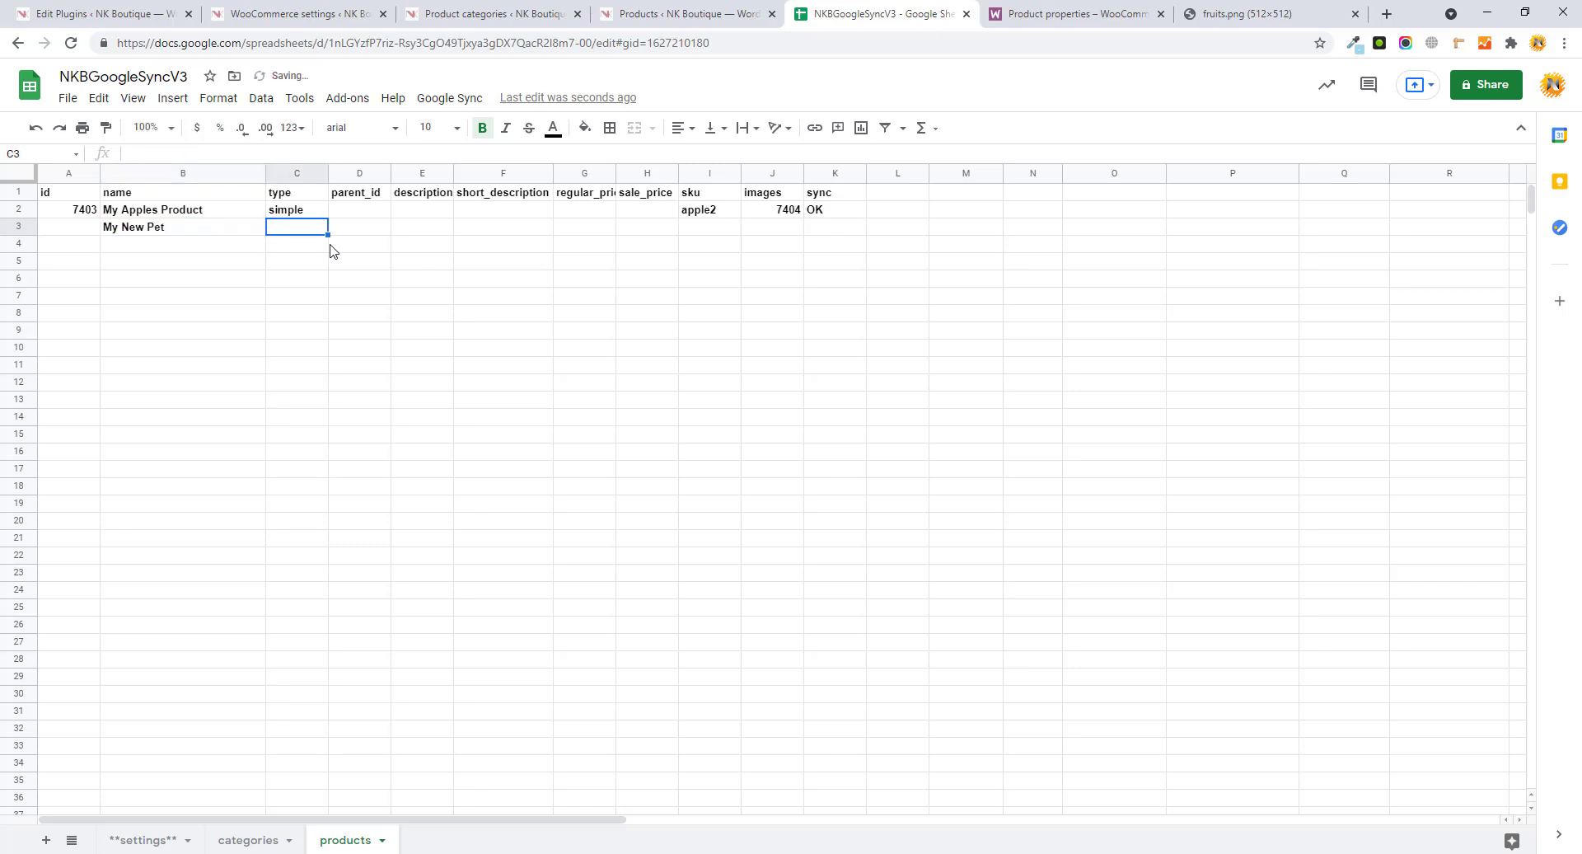
text(variab)
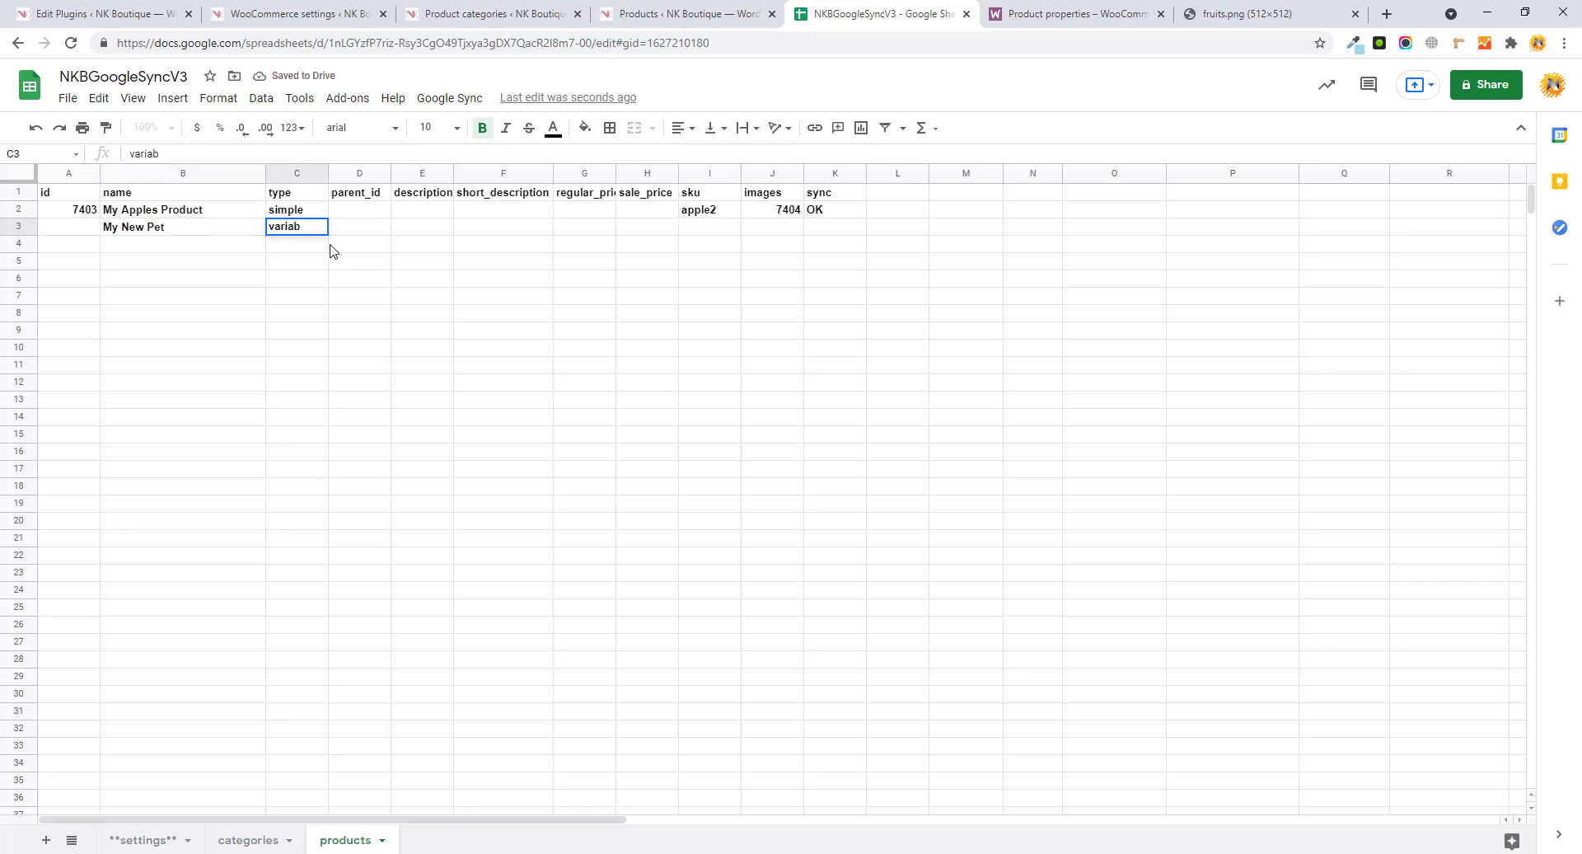
text(ele)
key(Tab)
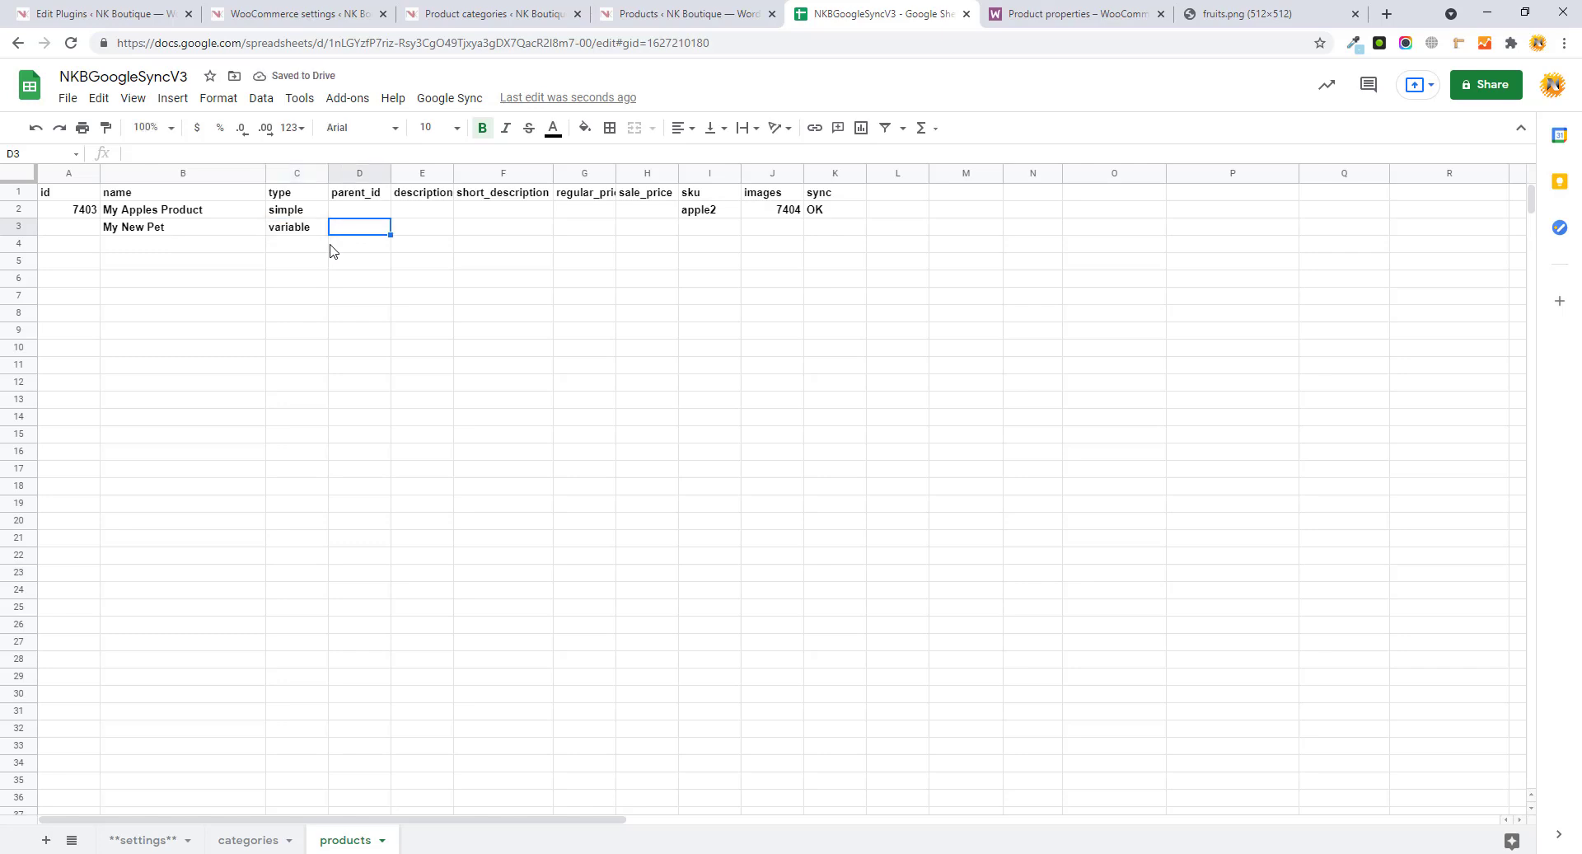
Push the new product to the store with Google Sync > Sync Now and close the result
key(Tab)
key(Tab)
key(Tab)
key(Tab)
key(Tab)
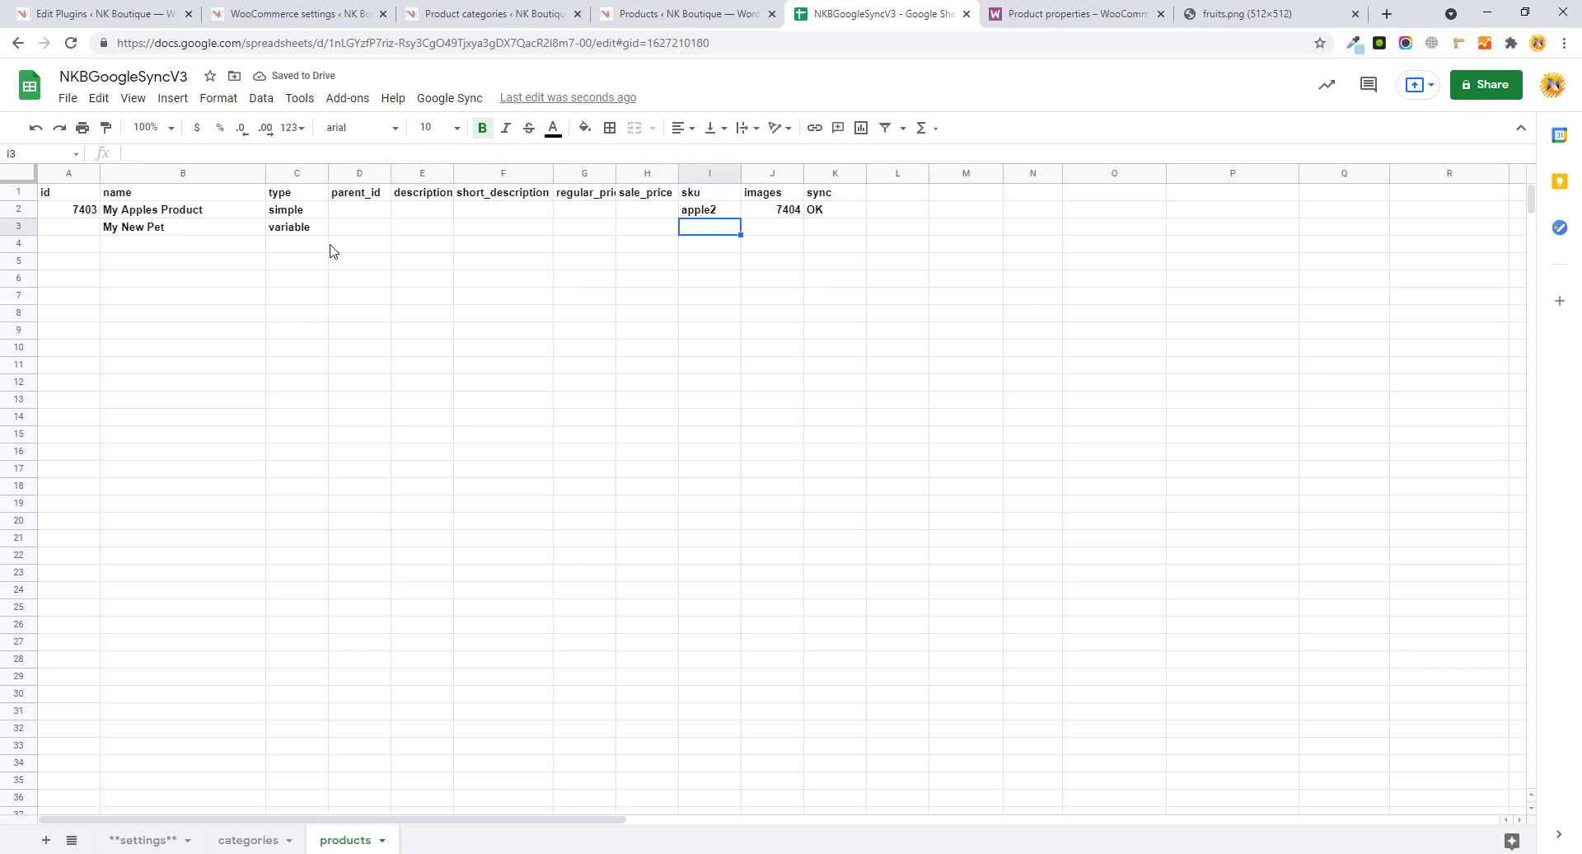
key(Tab)
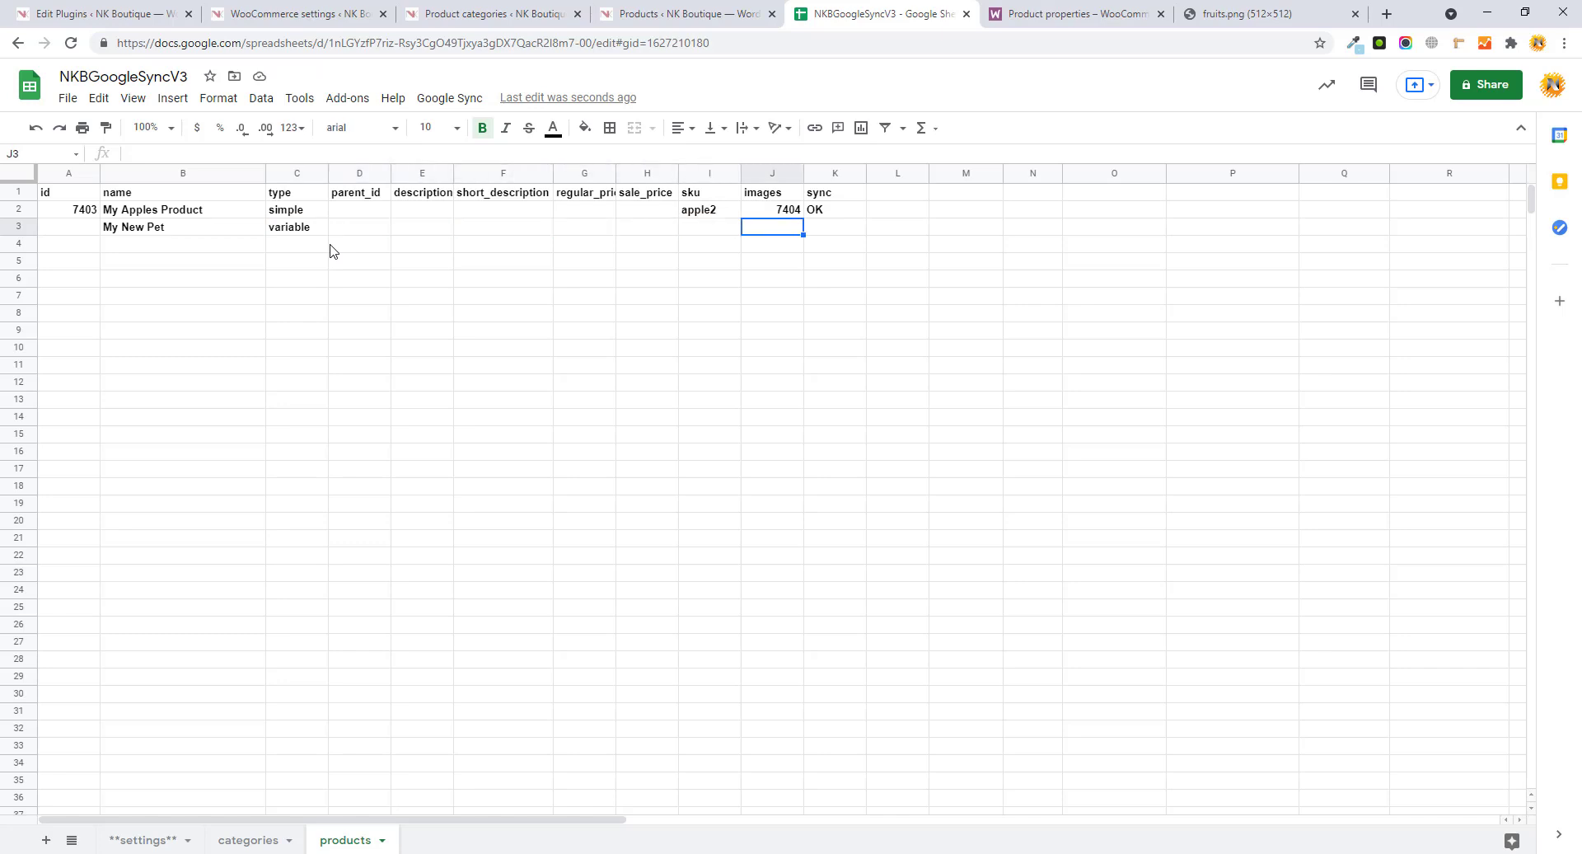
key(Left)
key(Right)
key(Right)
key(Left)
key(Left)
key(Left)
key(Left)
key(Left)
key(Left)
key(Left)
key(Left)
key(Left)
key(Right)
key(Right)
key(Right)
key(Right)
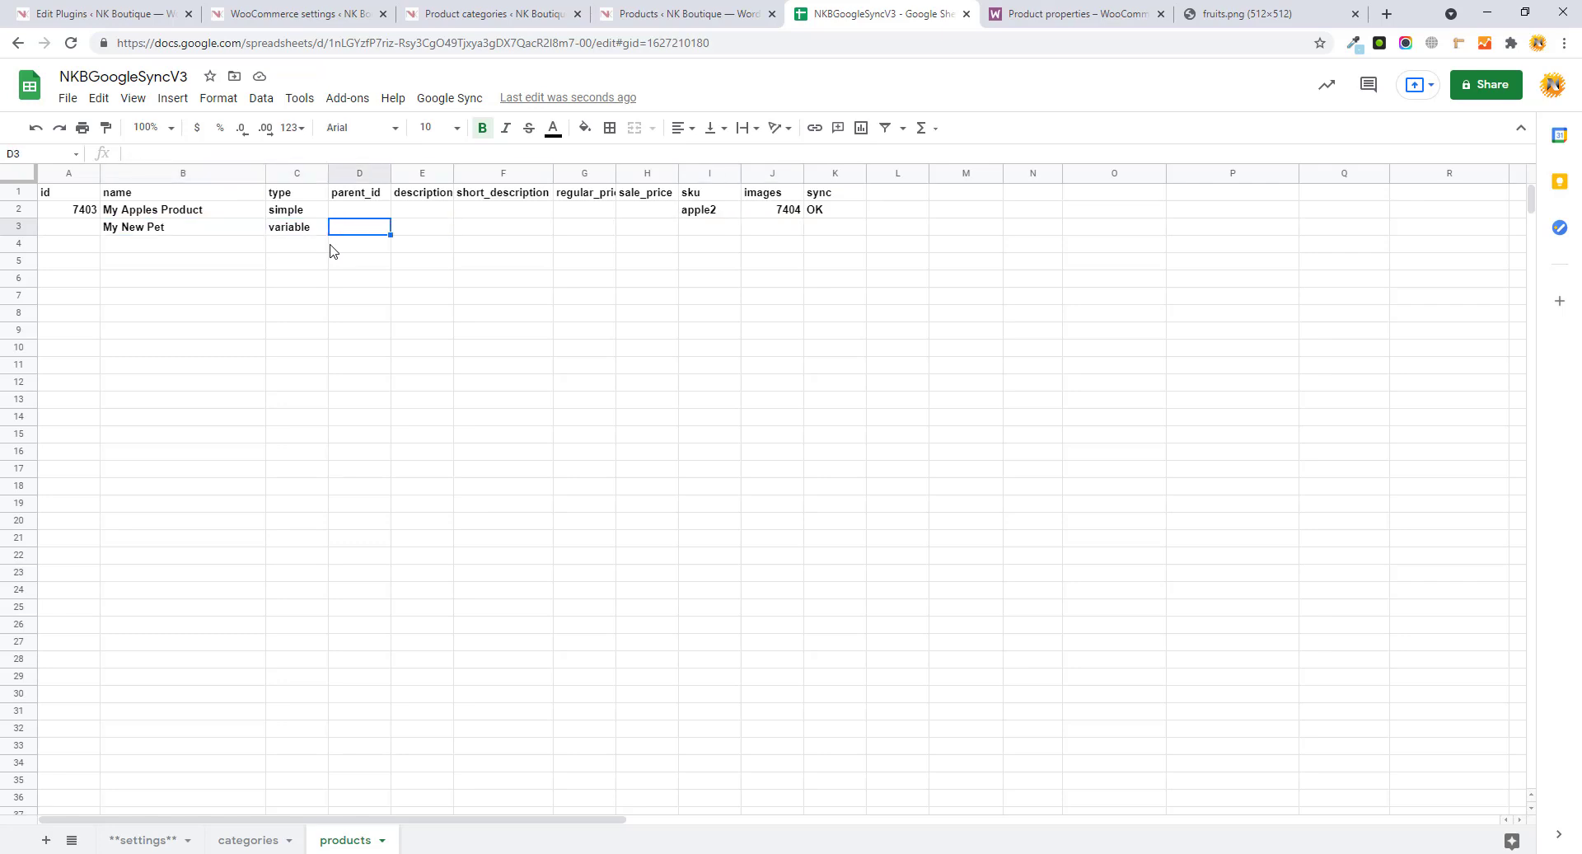
key(Right)
key(Right)
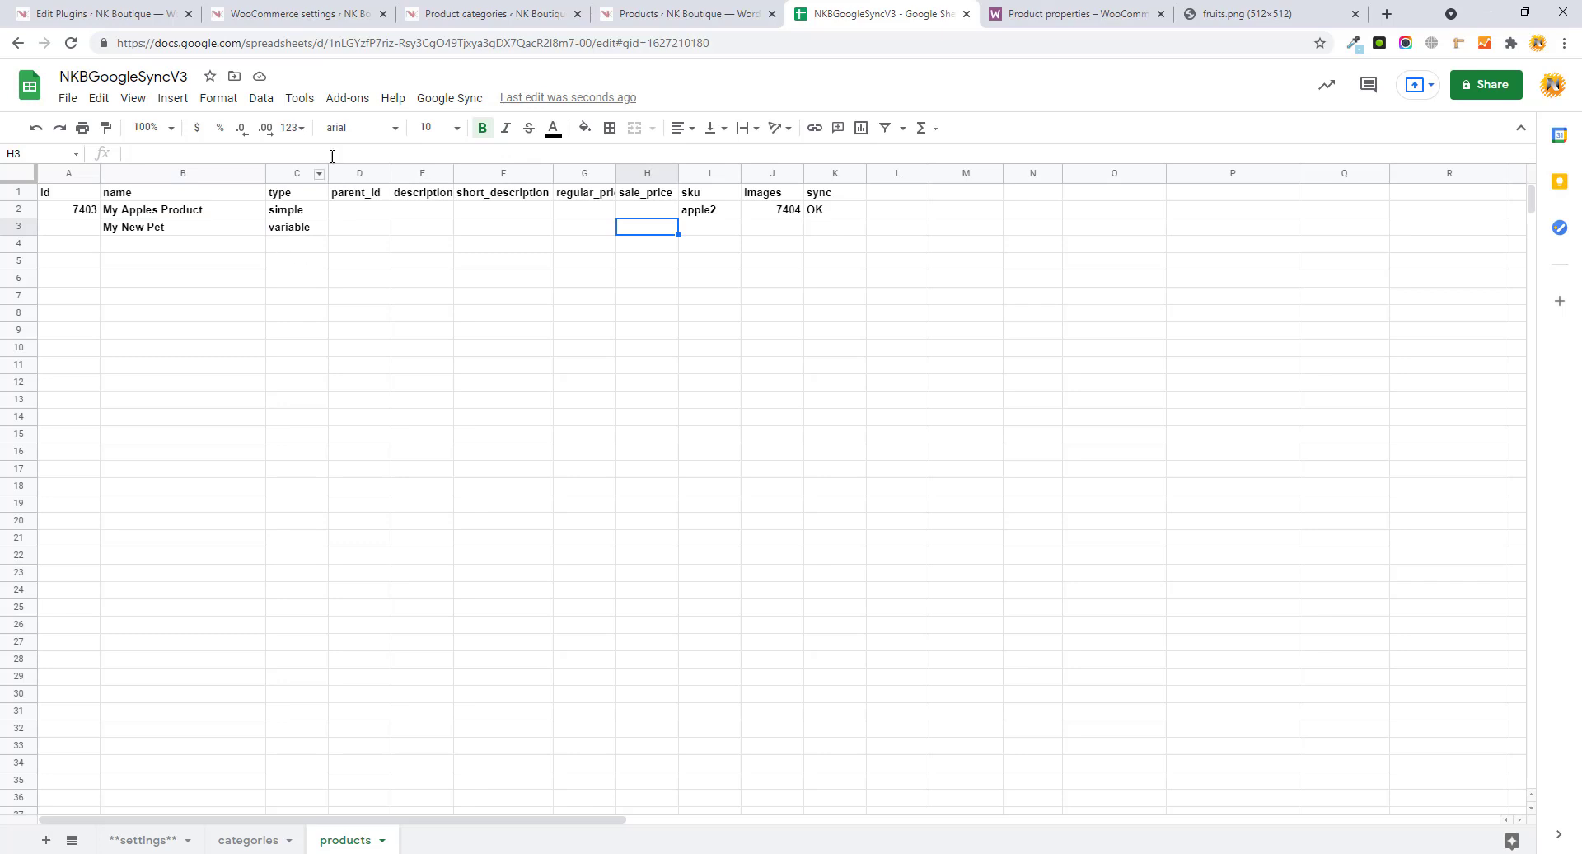
click(449, 97)
click(475, 175)
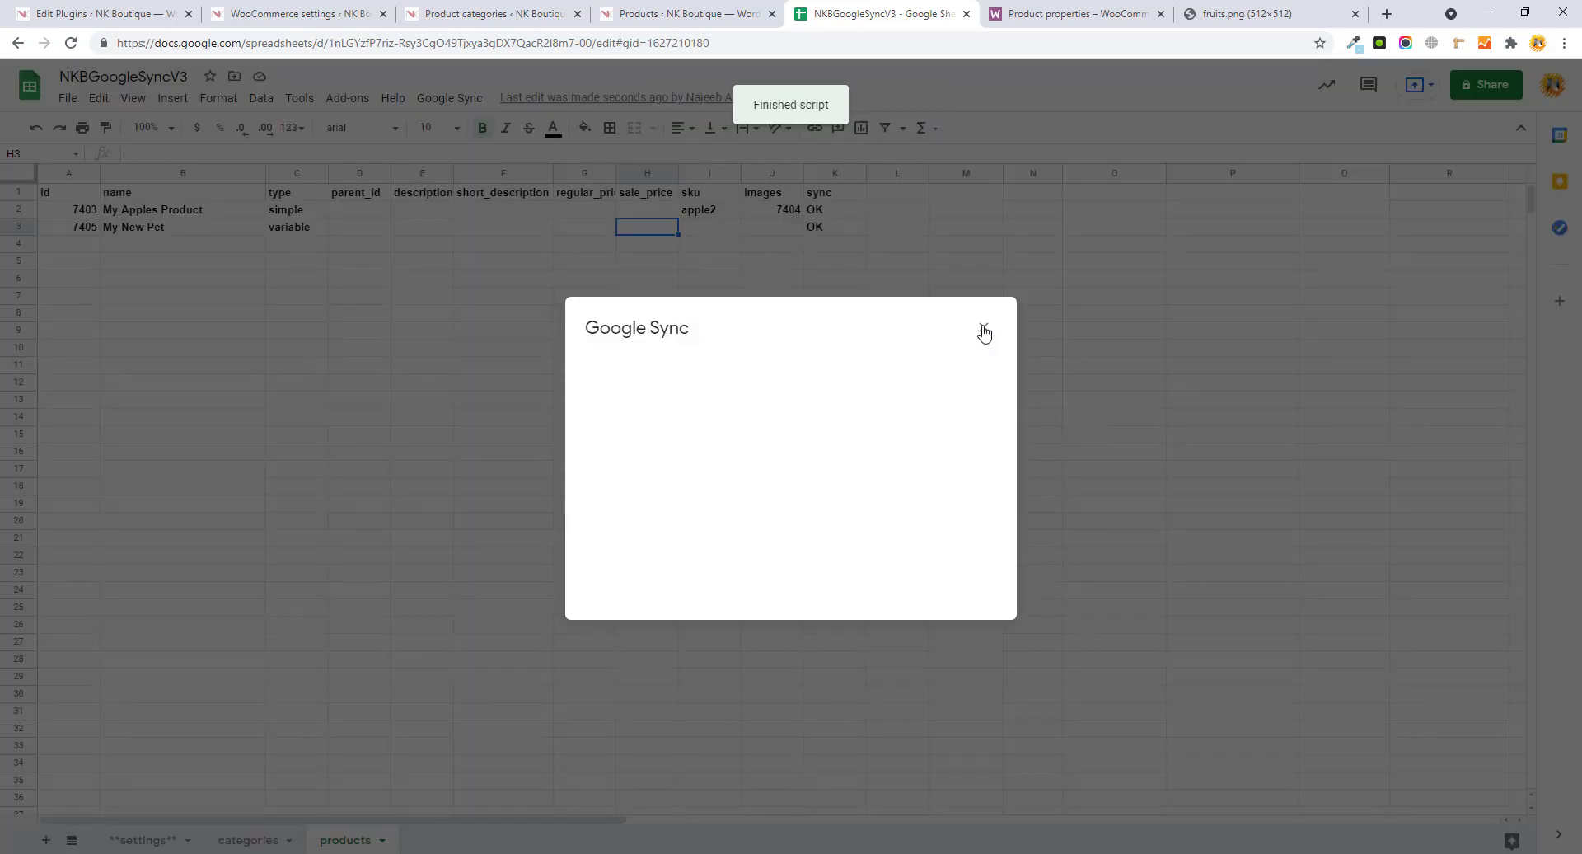
click(983, 329)
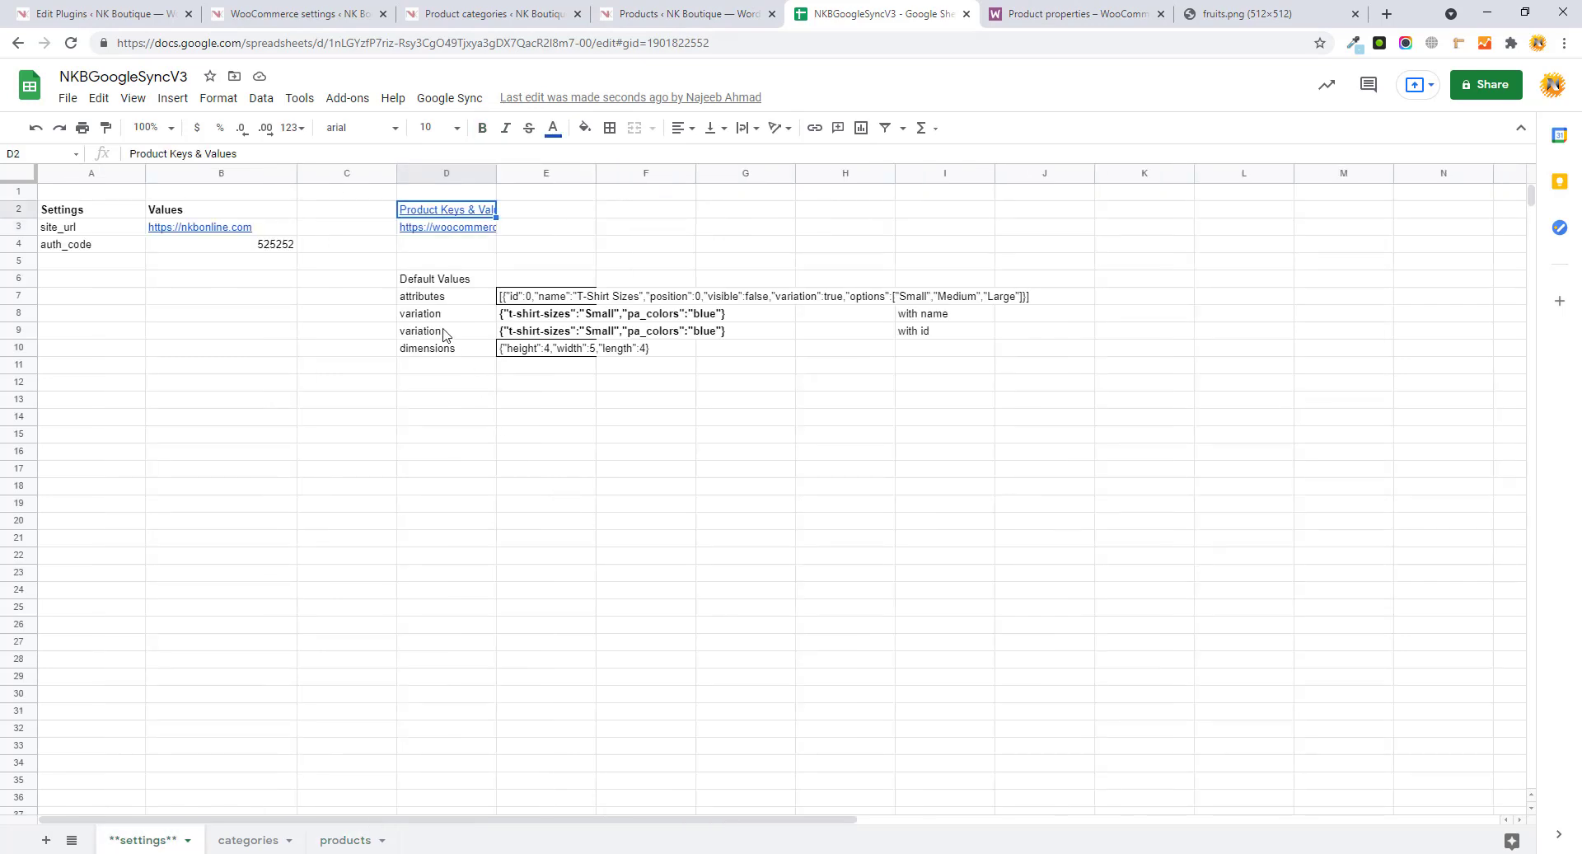
Copy the default attributes JSON from settings cell E7 and return to the products sheet
click(513, 301)
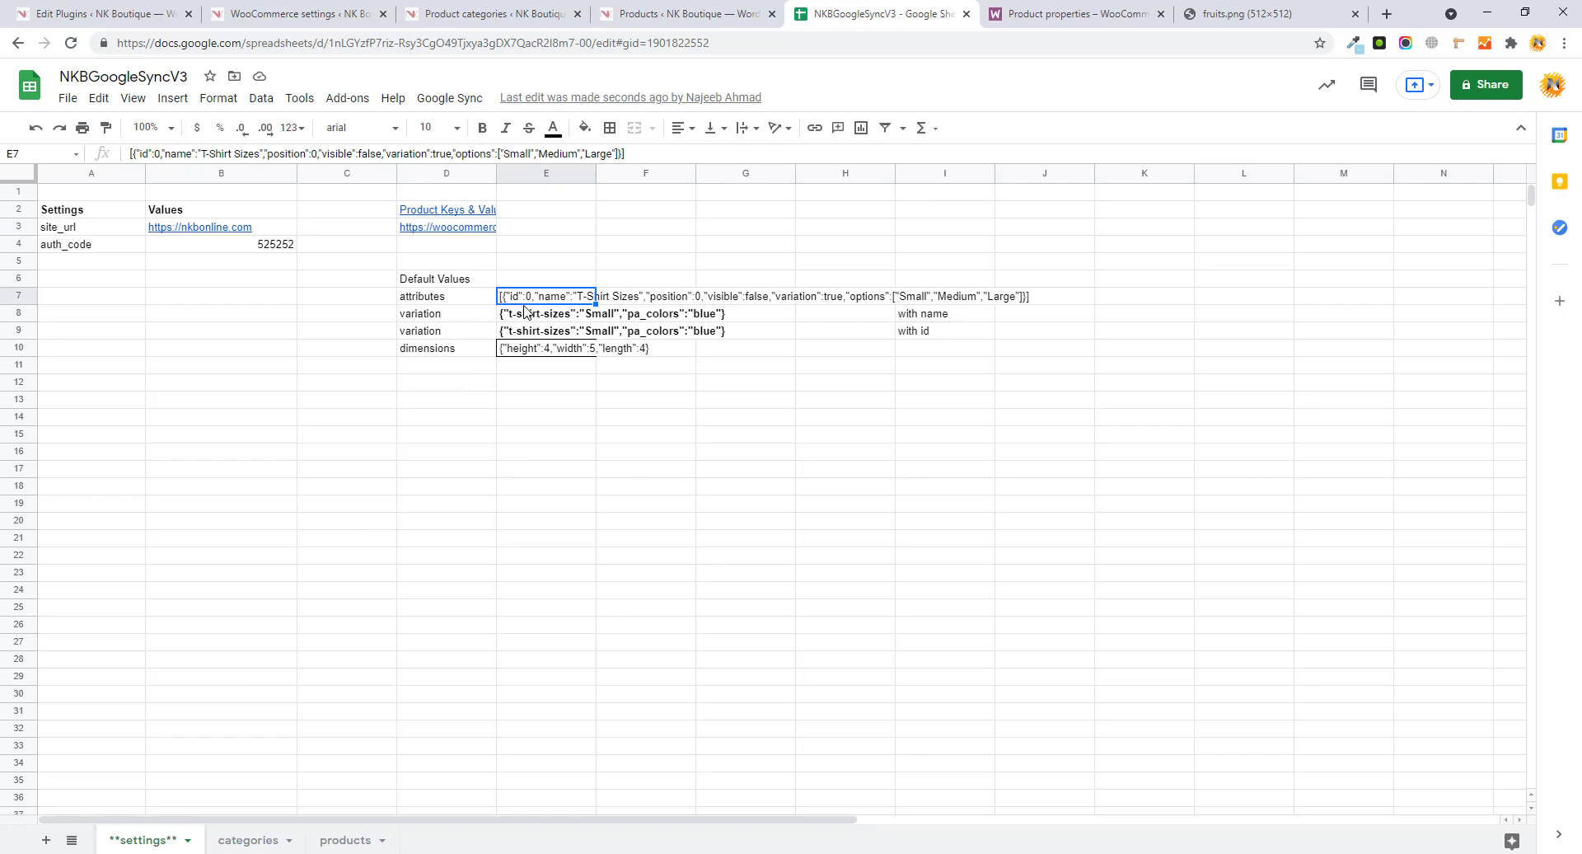
key(ctrl+c)
click(350, 840)
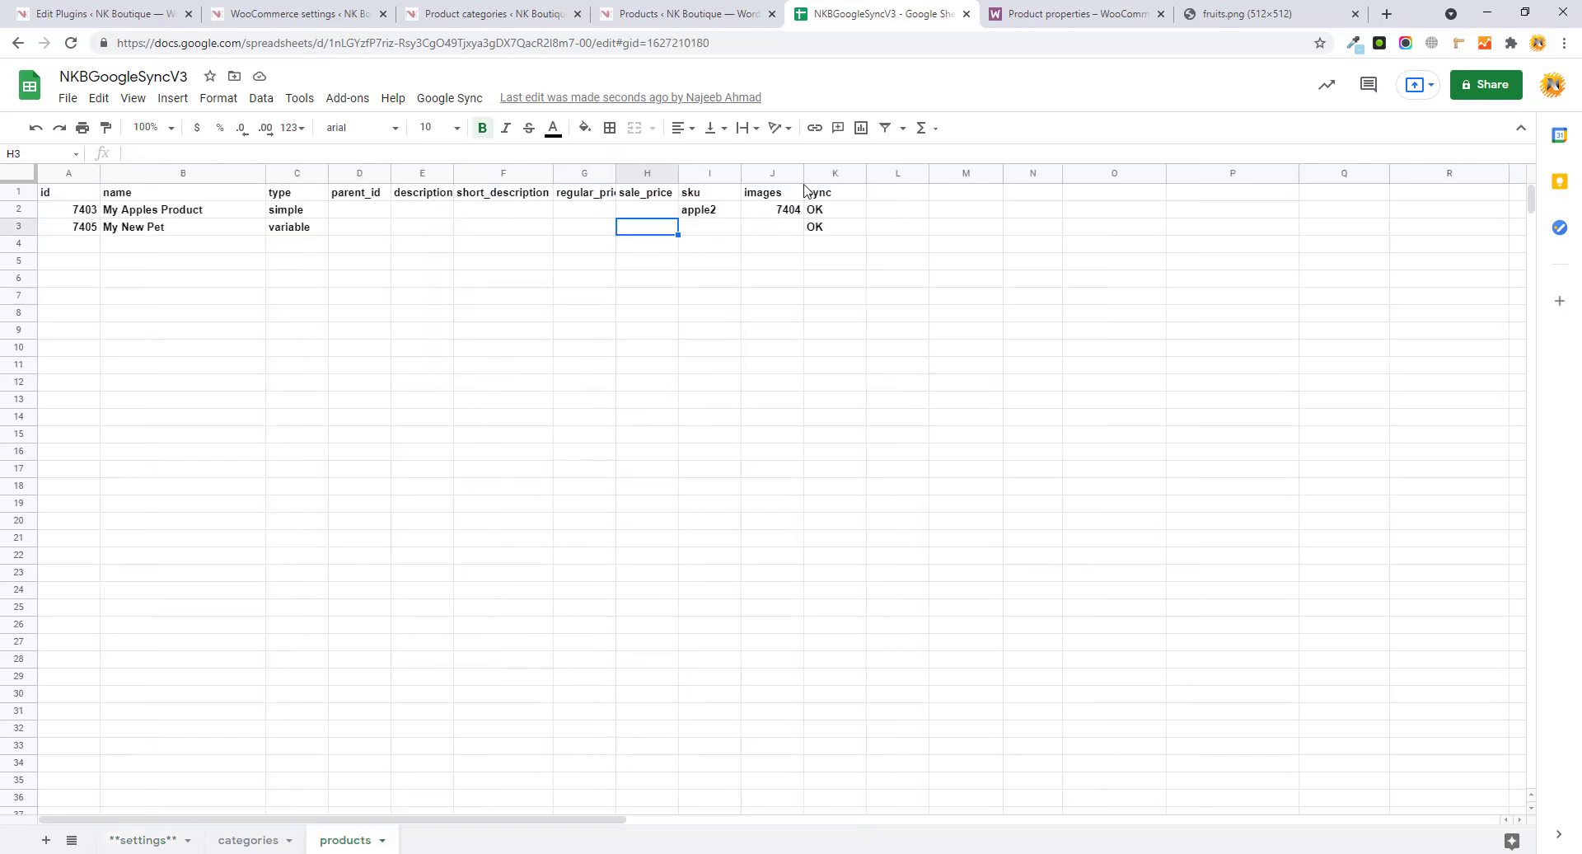
Insert a new column headed 'attributes' before the sync column
right_click(828, 175)
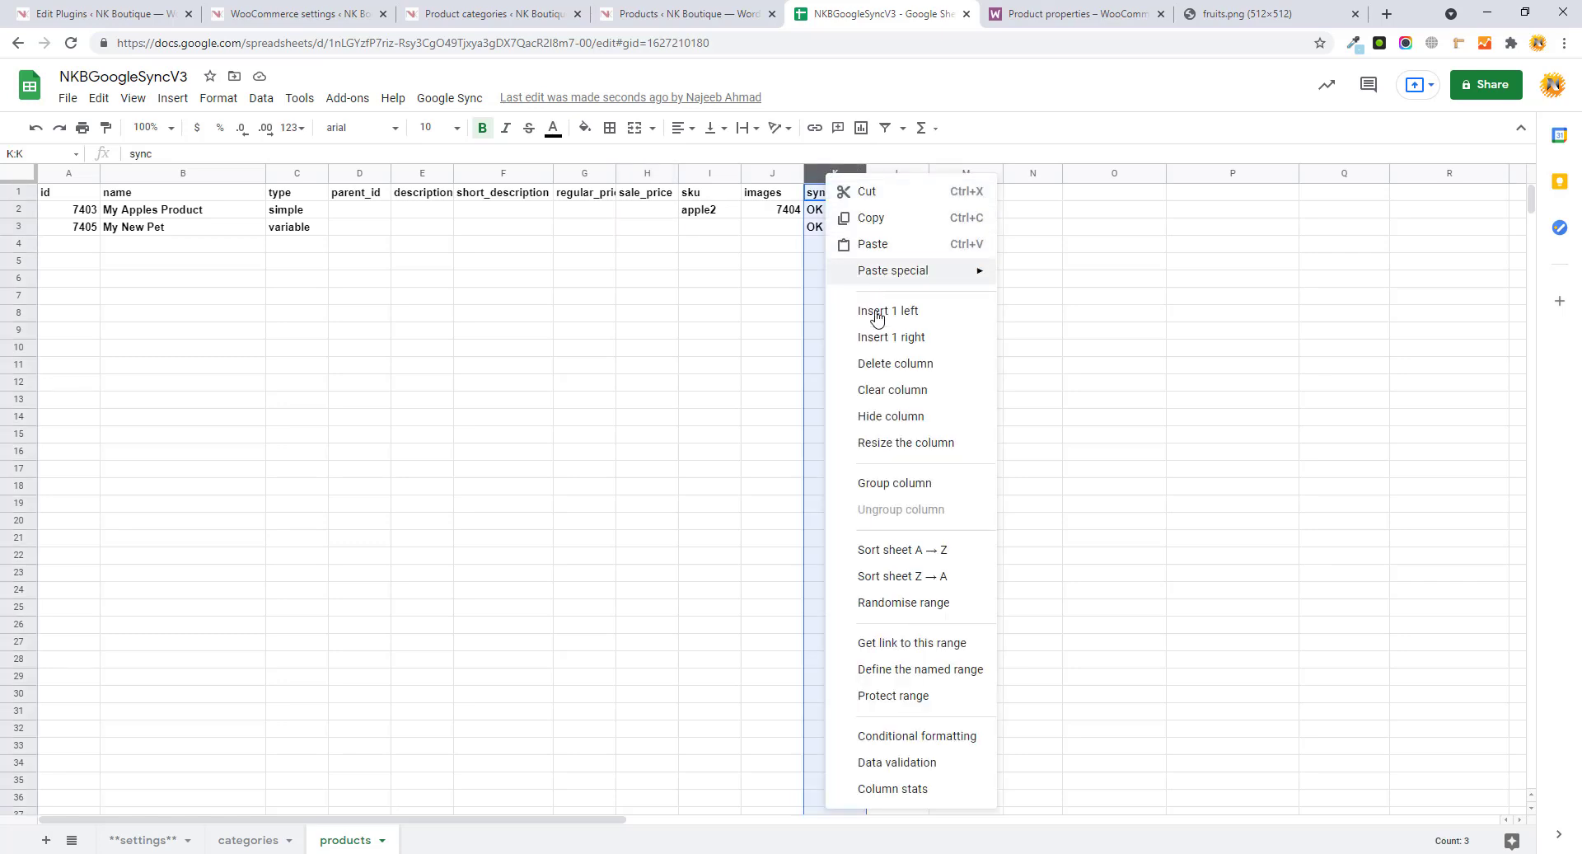
click(877, 318)
click(849, 192)
text(at)
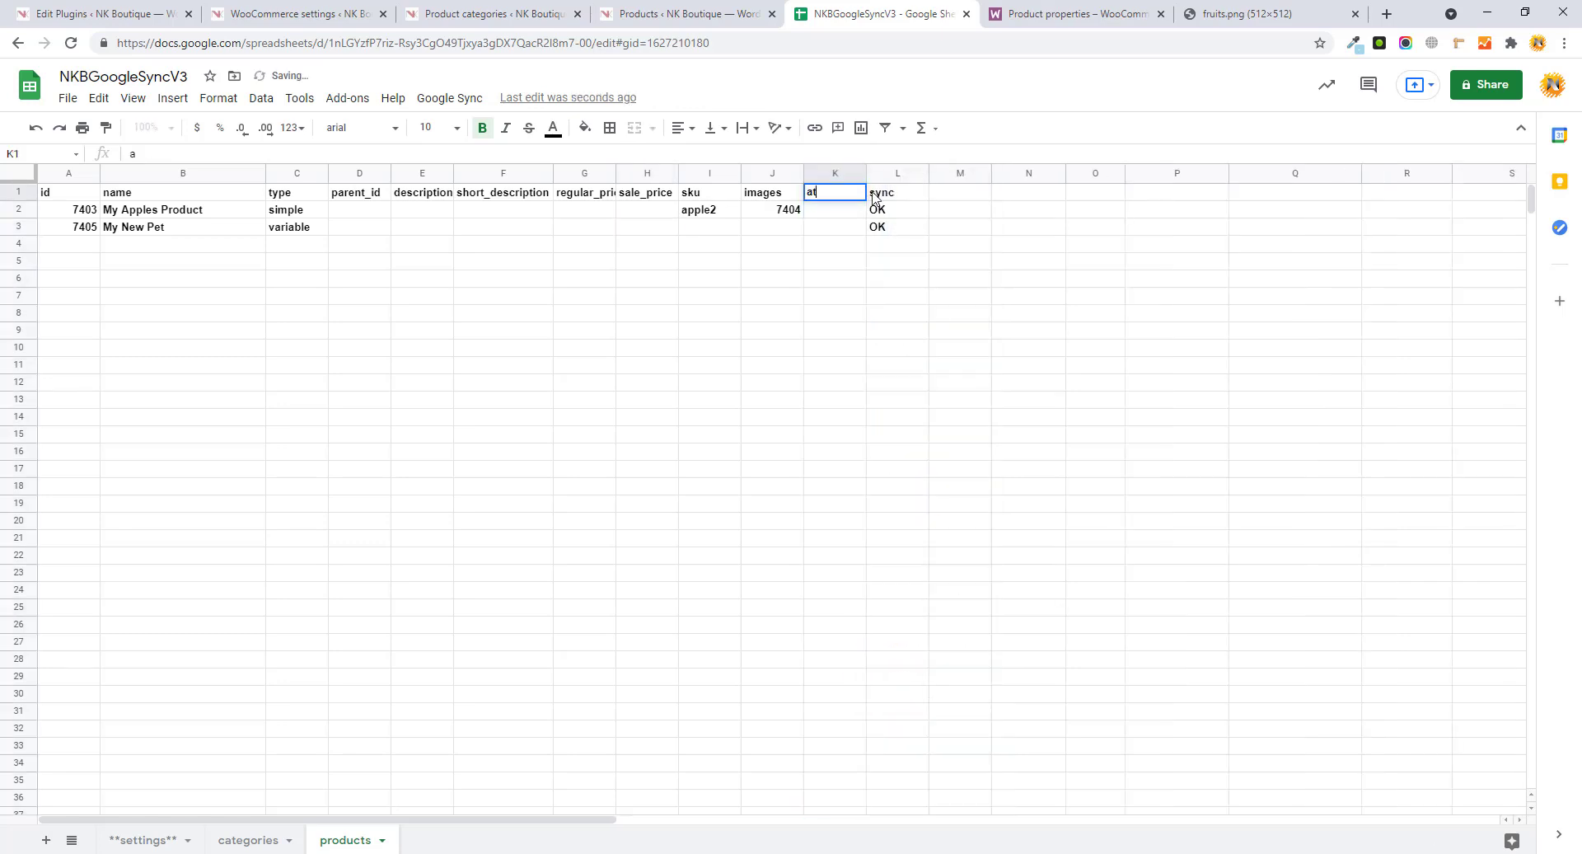
text(tributes)
key(Return)
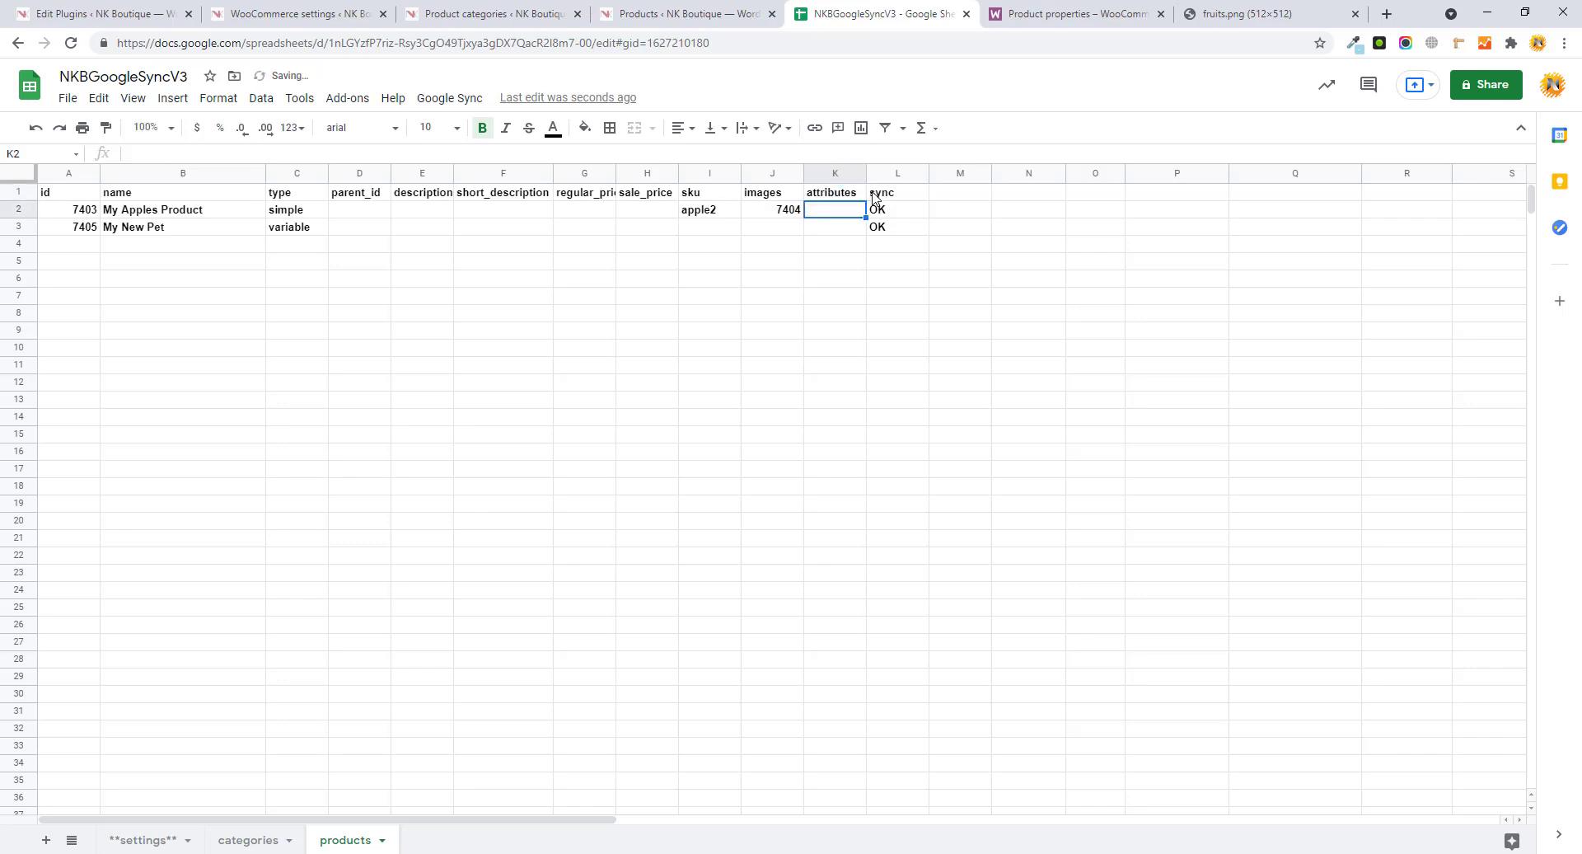
Paste the JSON into K3, drop its id and position, rename it Pet Color, set visible true
key(Down)
key(Return)
key(ctrl+v)
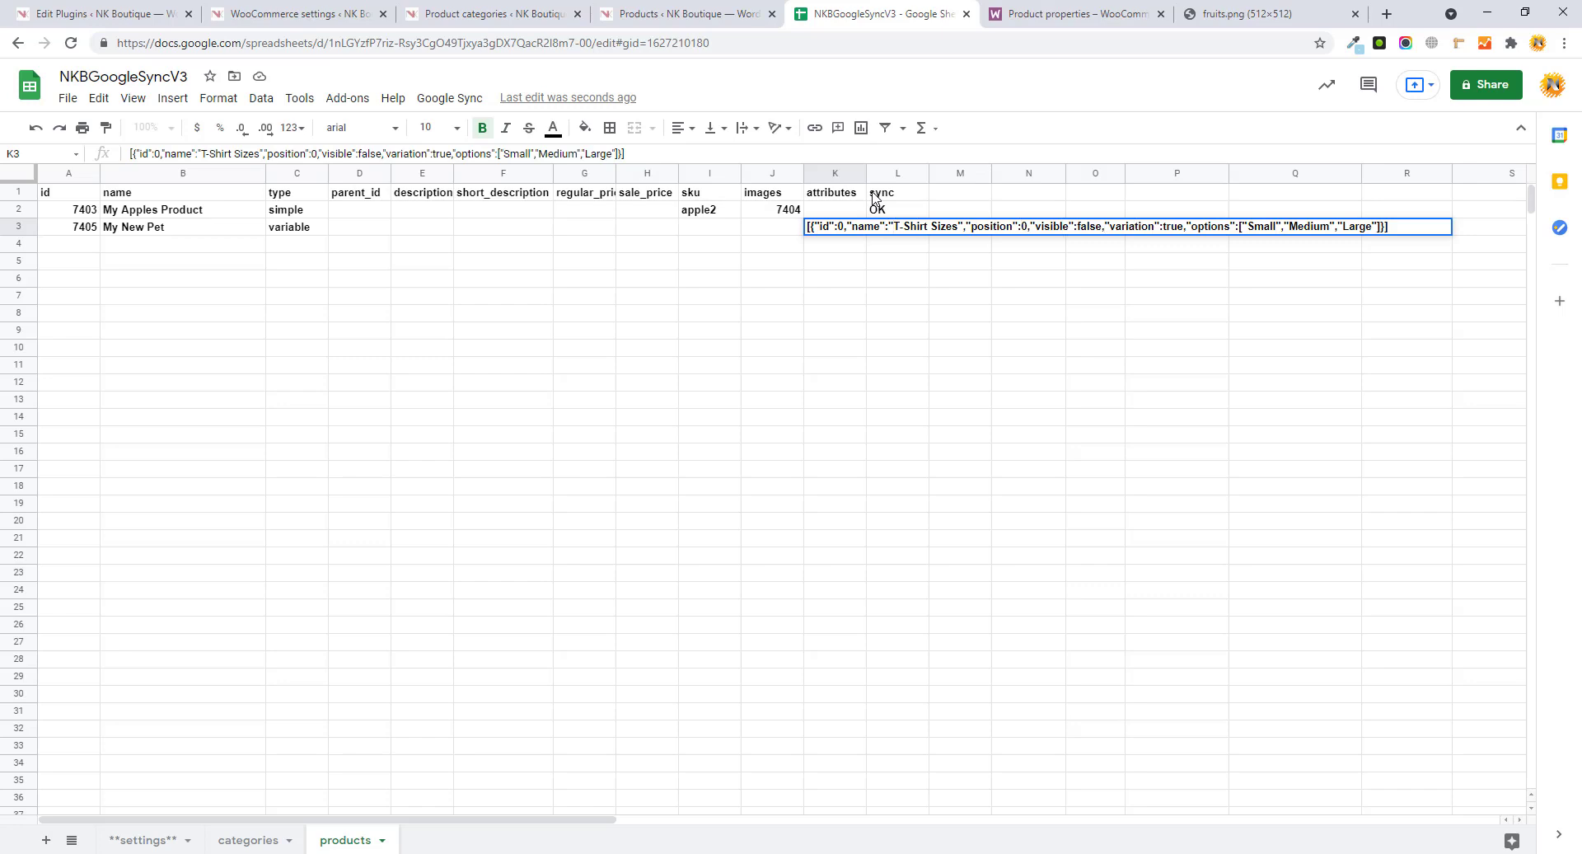
key(shift+Right)
key(shift+Right)
key(shift+Right)
key(shift+Right)
key(shift+Right)
key(shift+Right)
key(shift+Right)
key(Left)
key(Left)
key(Left)
key(BackSpace)
key(BackSpace)
key(BackSpace)
key(BackSpace)
key(BackSpace)
key(BackSpace)
key(BackSpace)
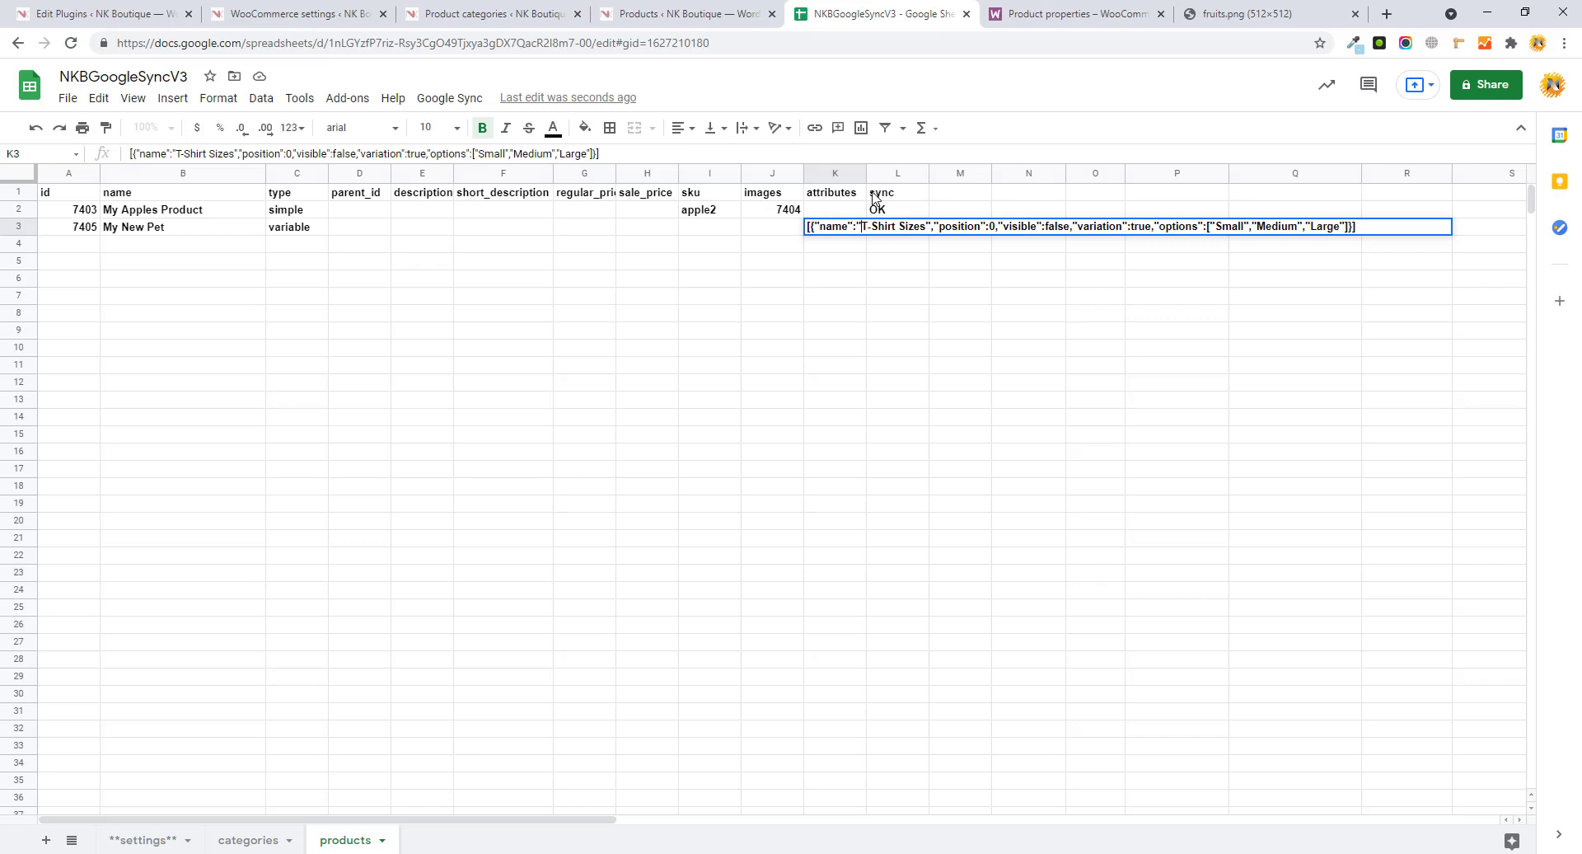
key(shift+Right)
key(shift+Right)
key(shift+Right)
key(shift+Right)
key(shift+Right)
key(shift+Right)
key(shift+Right)
key(shift+Right)
key(shift+Right)
key(shift+Right)
key(shift+Right)
key(shift+Right)
text(Pet)
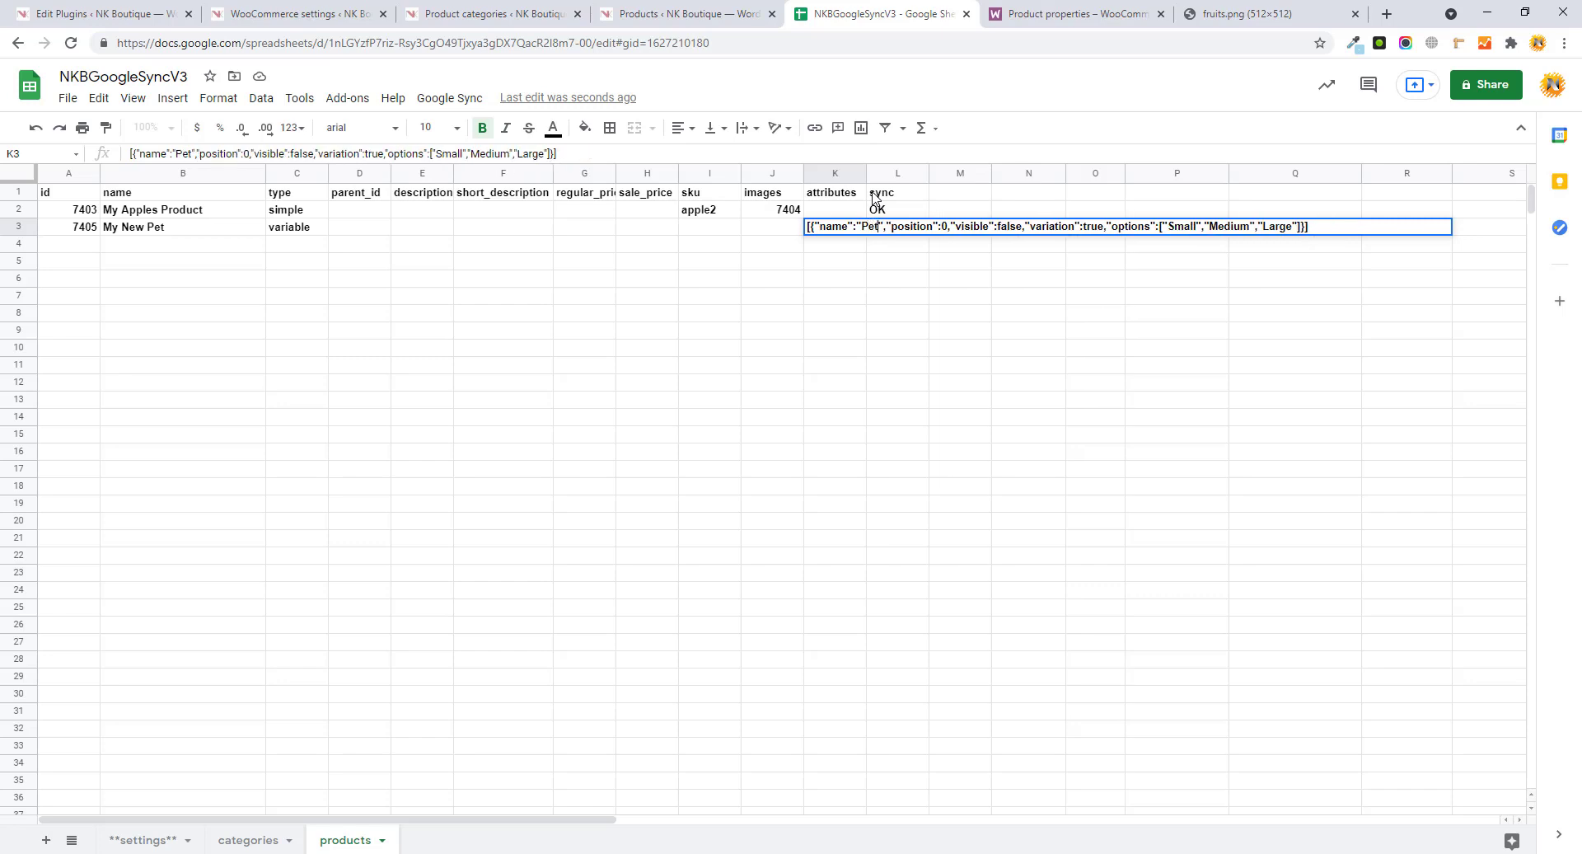
text( Color)
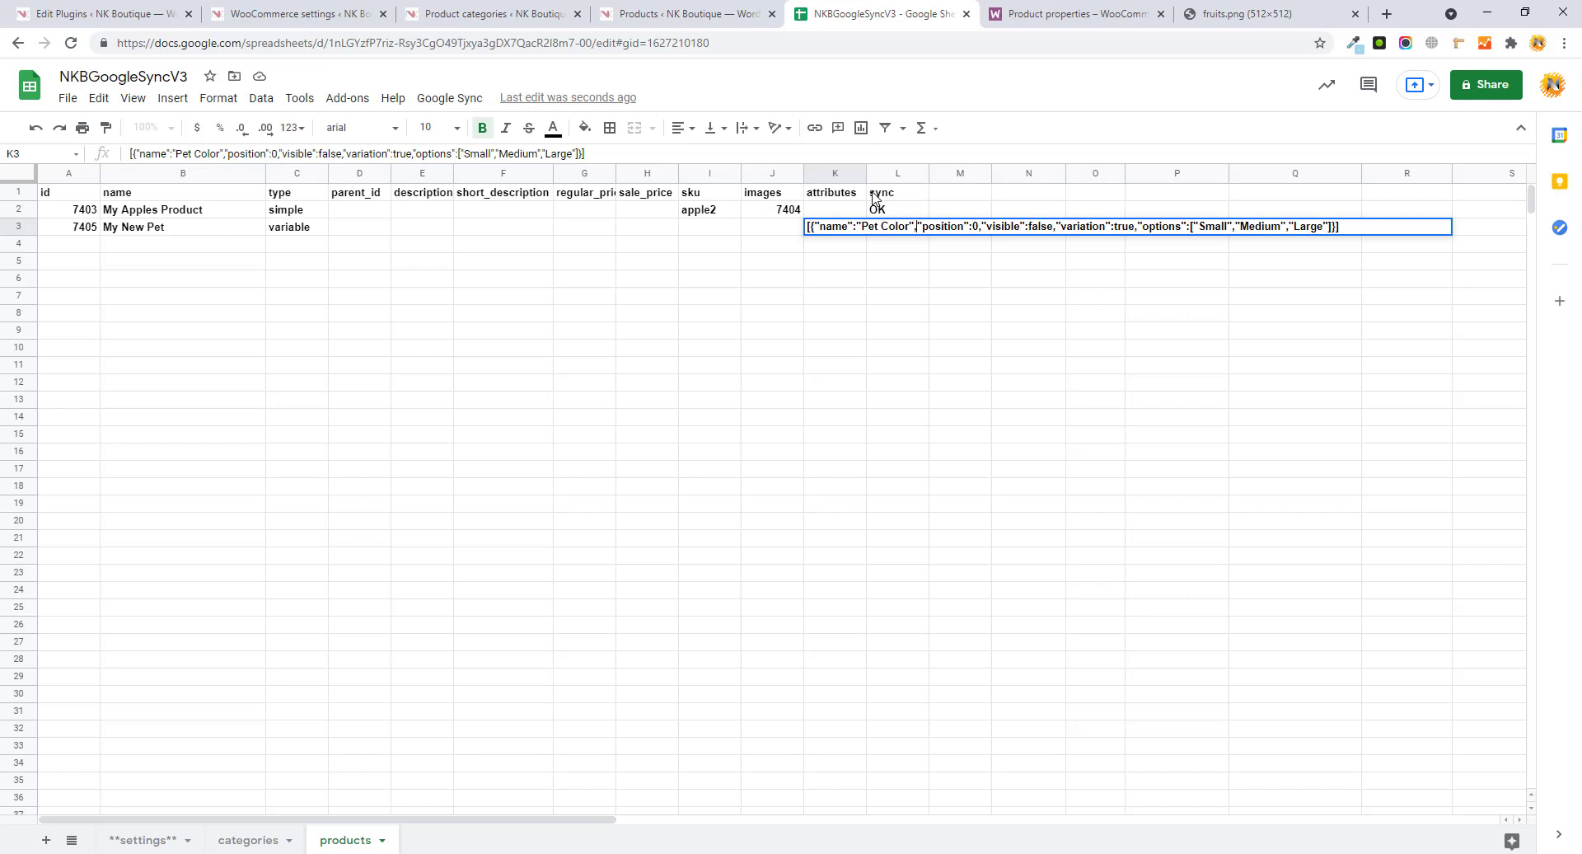
key(Delete)
key(Delete)
key(Delete)
key(Delete)
key(Delete)
key(Delete)
key(Delete)
key(Delete)
key(Delete)
key(Delete)
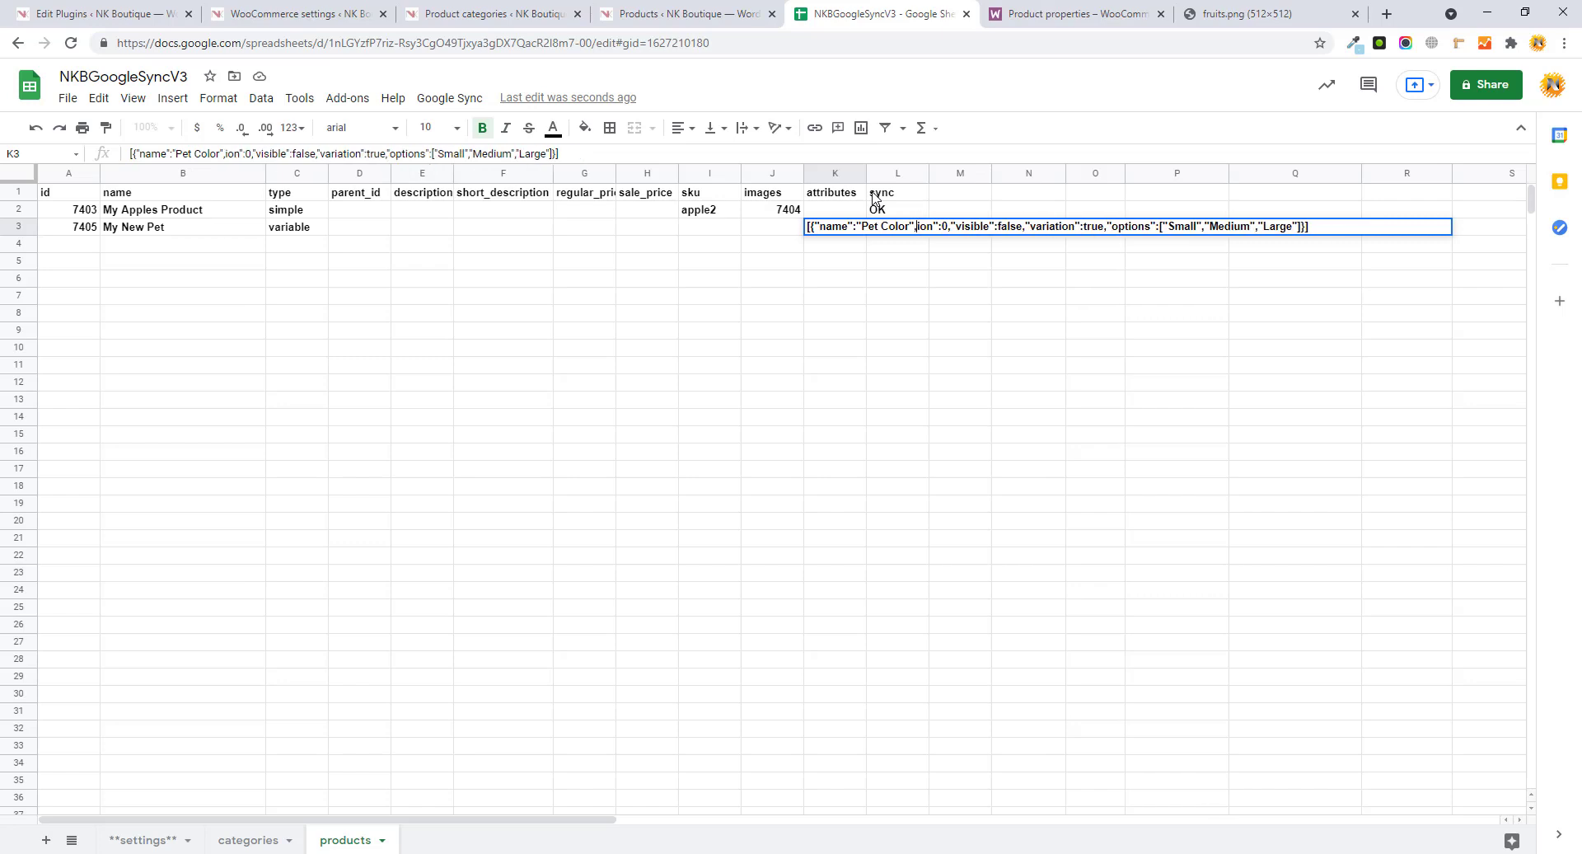
key(Delete)
key(Delete)
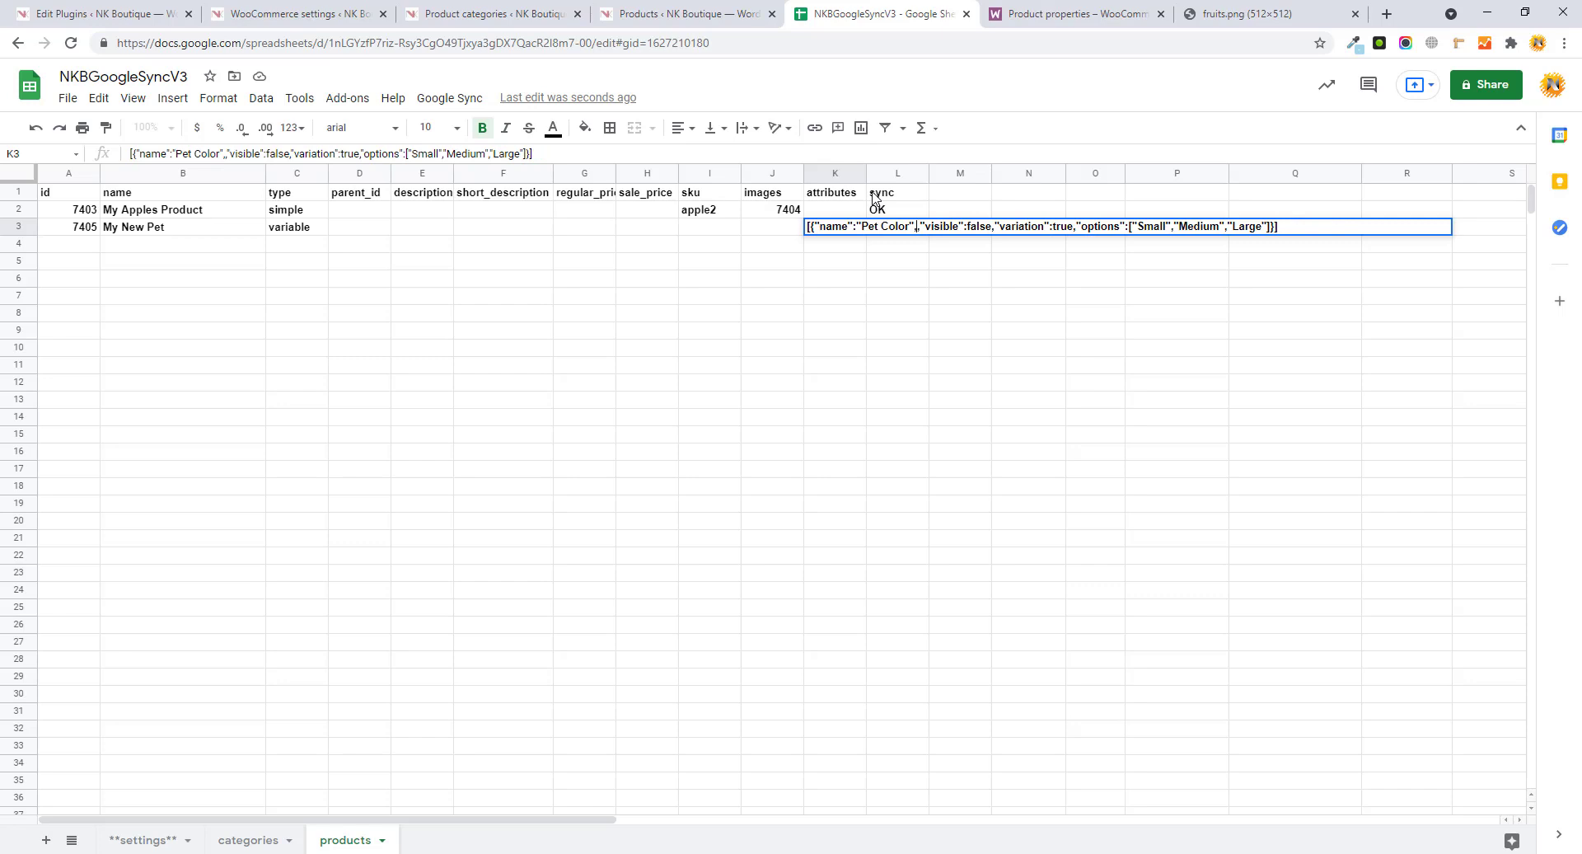
key(Delete)
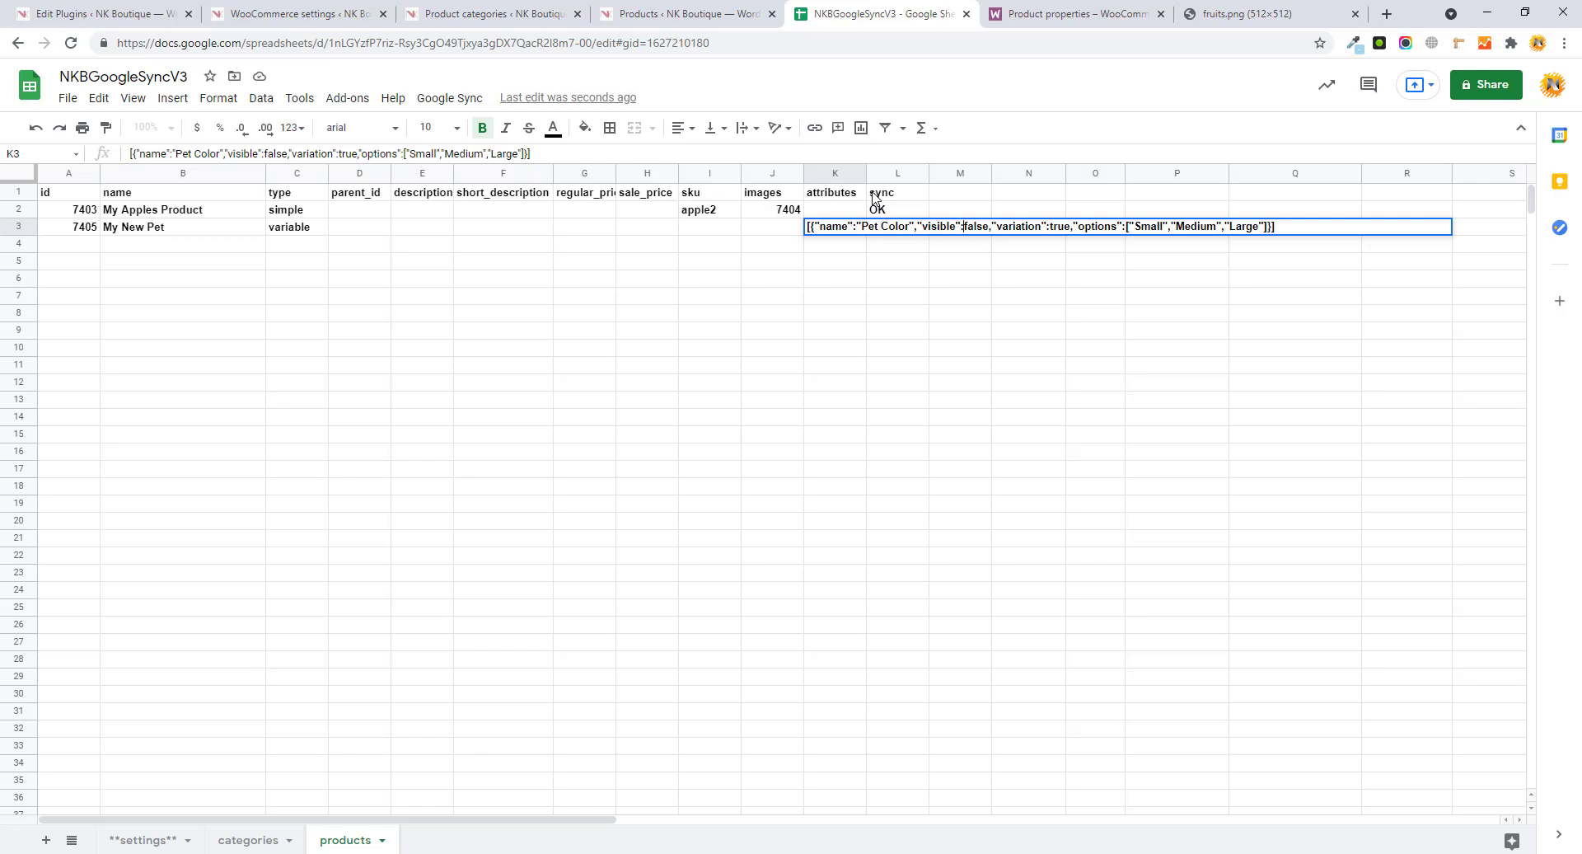
key(Delete)
key(Delete)
key(Delete)
key(Delete)
key(Delete)
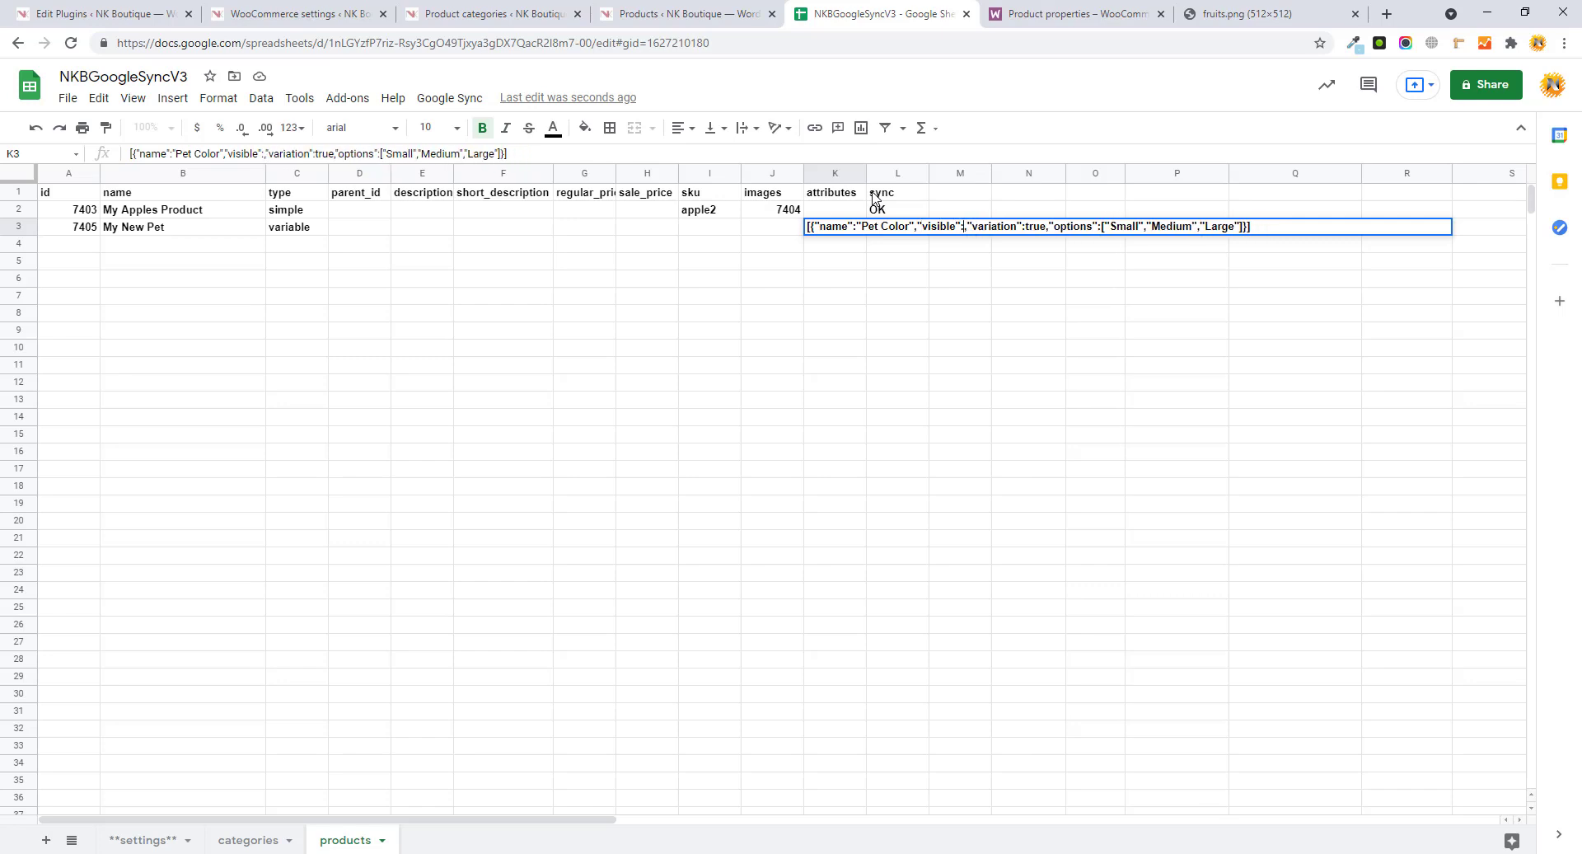
text(true)
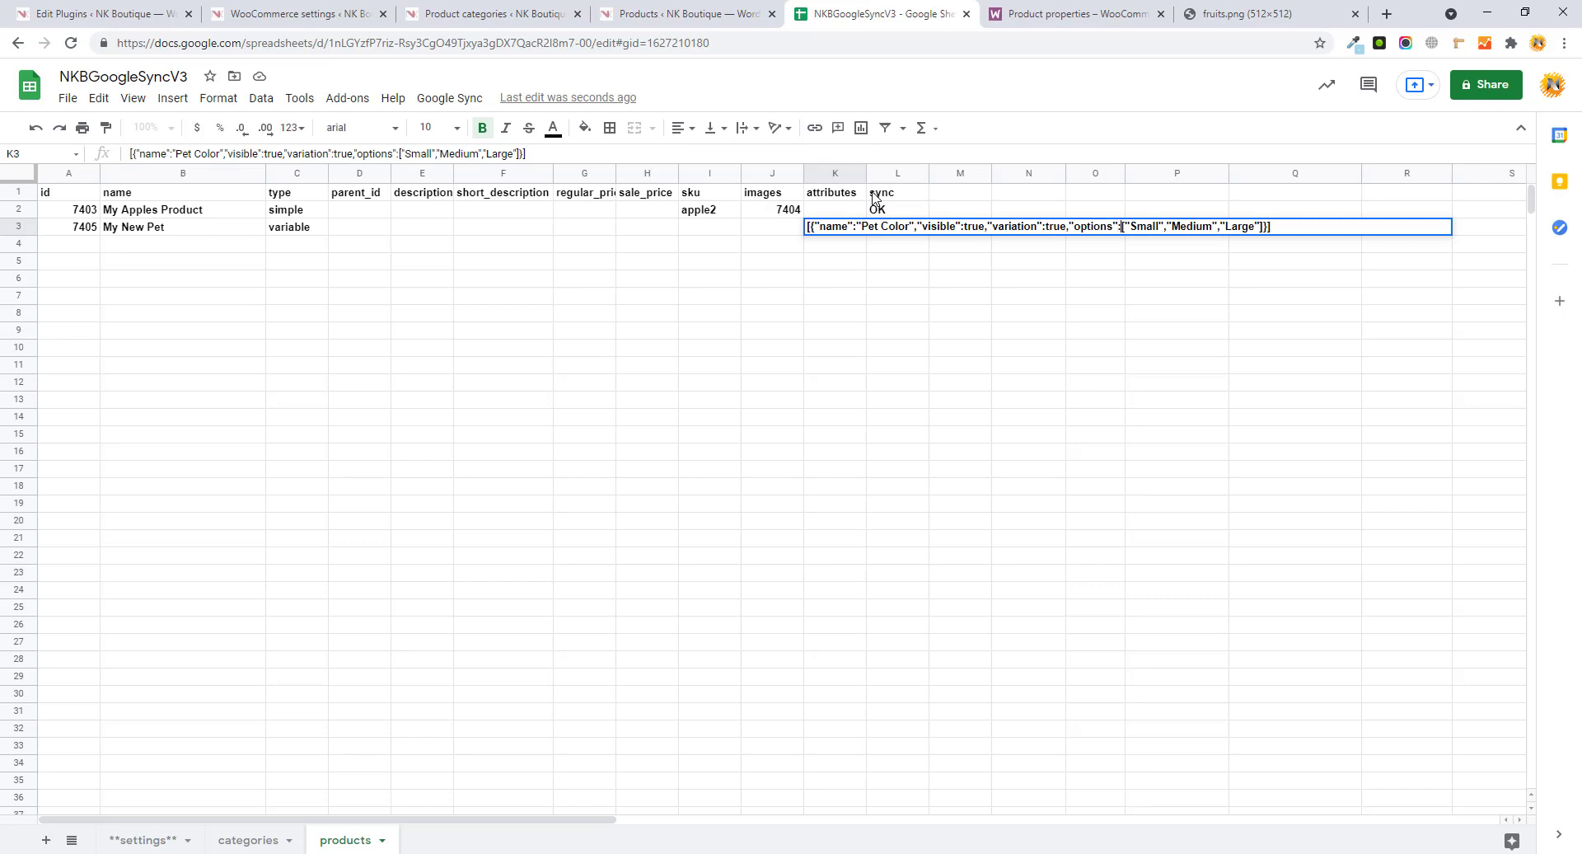
Replace the attribute options with Black, White and Grey and commit K3
key(shift+Right)
key(shift+Right)
key(shift+Right)
key(shift+Right)
key(shift+Right)
text(Bl)
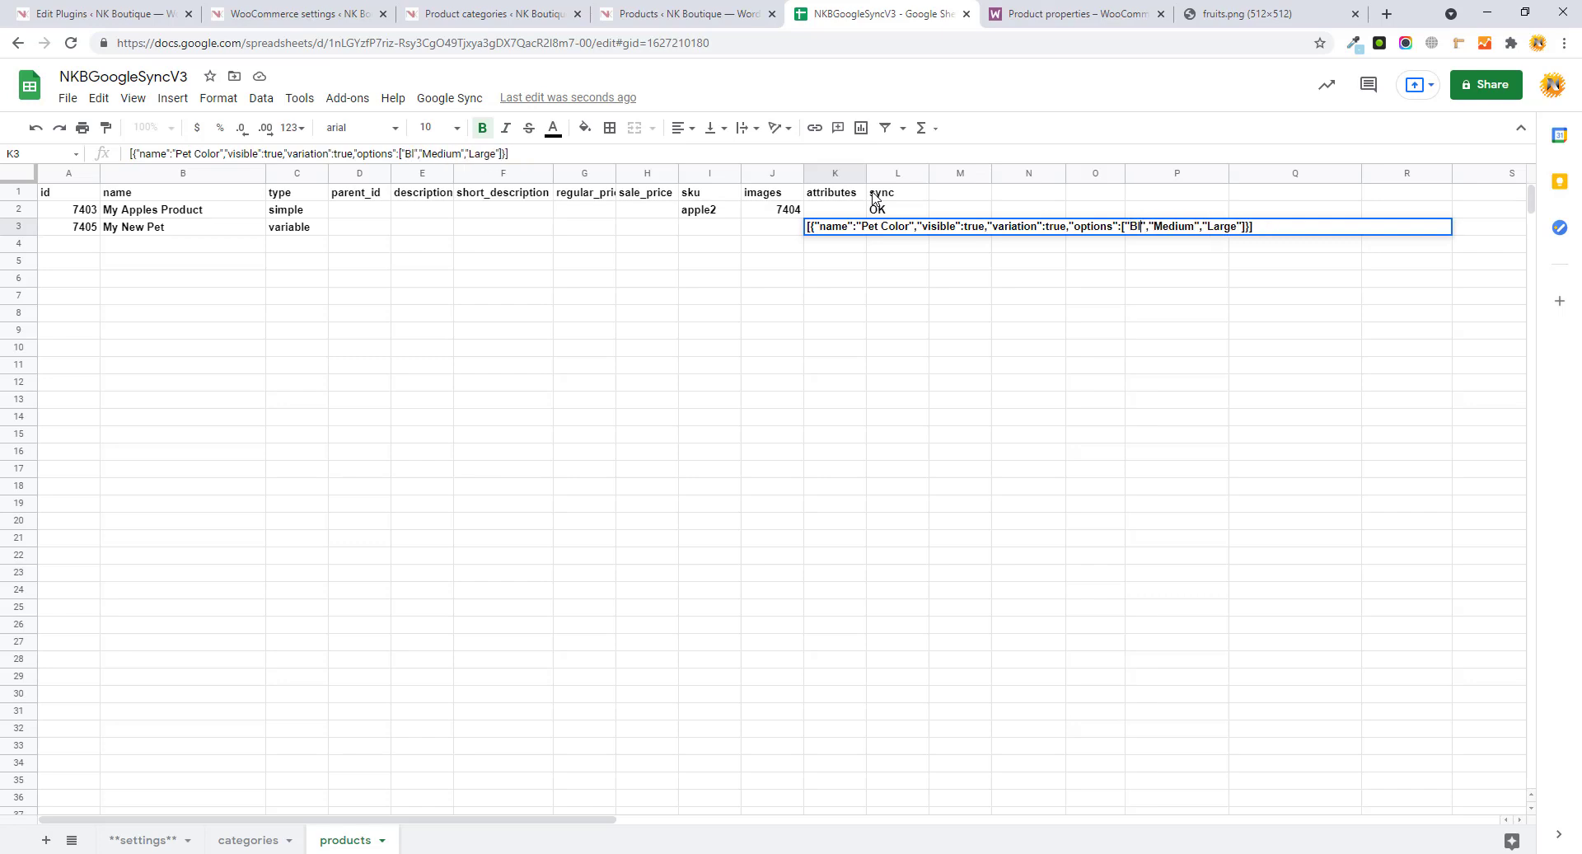
text(ack)
key(ctrl+shift+Right)
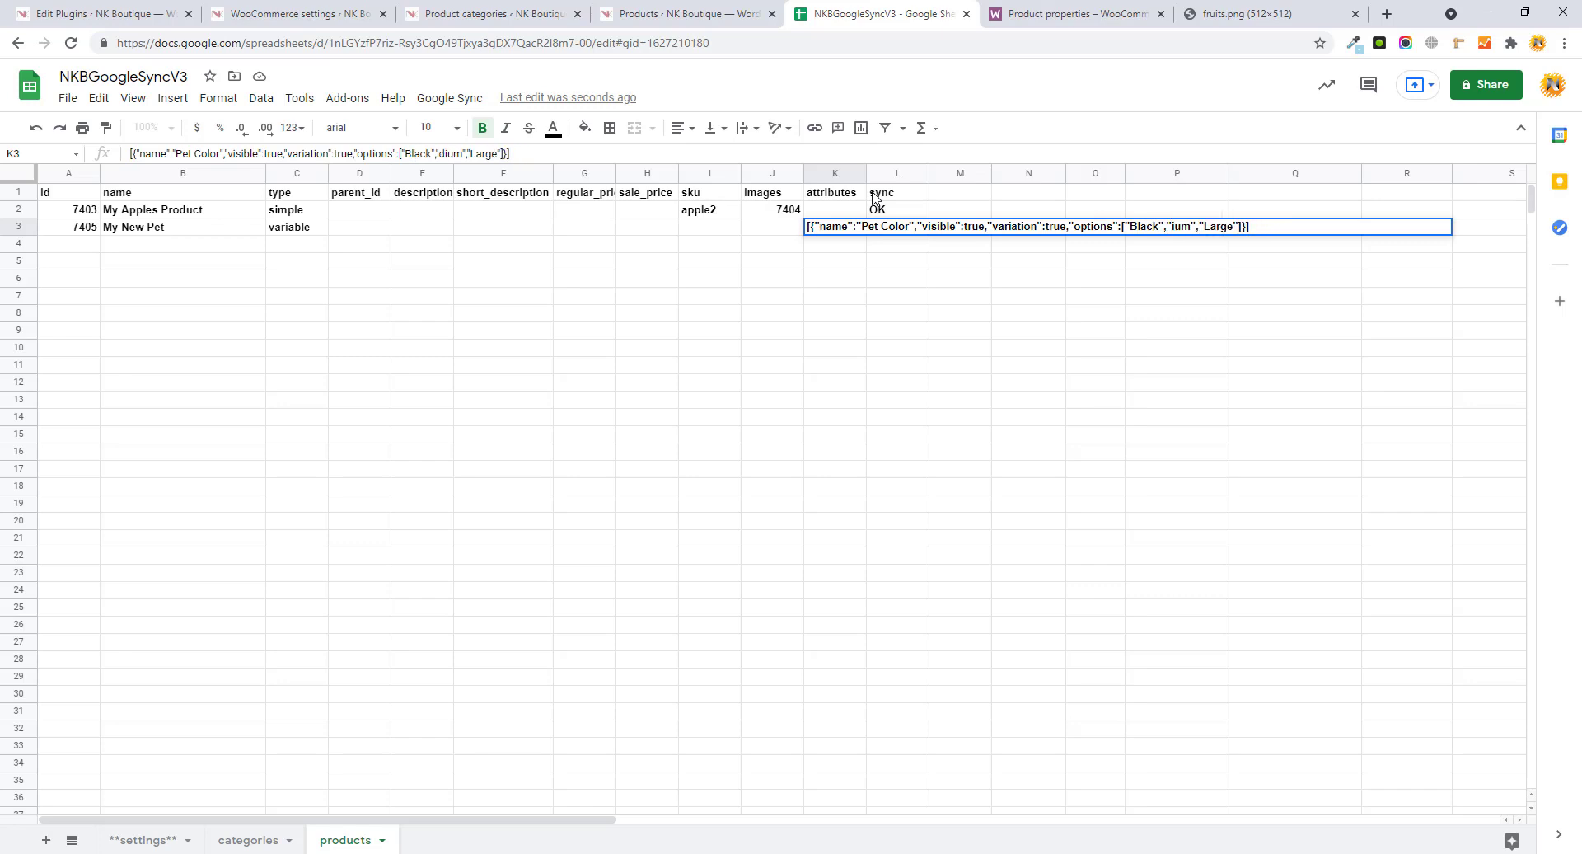
text(m)
text(hite)
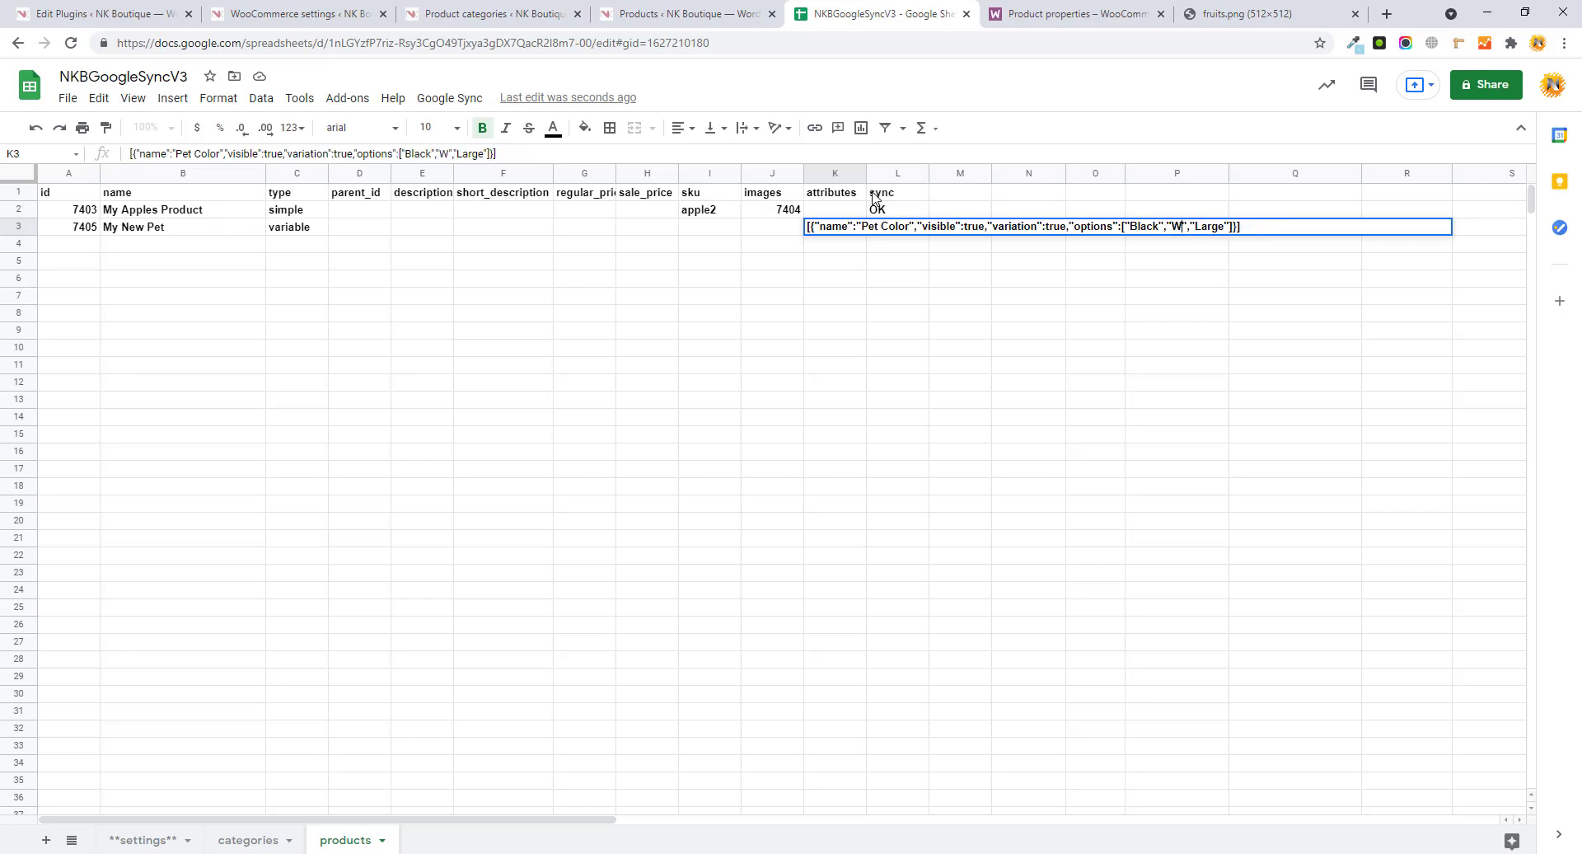
key(Right)
key(Right)
key(Delete)
key(Delete)
key(Delete)
key(Delete)
key(Delete)
text(Grey)
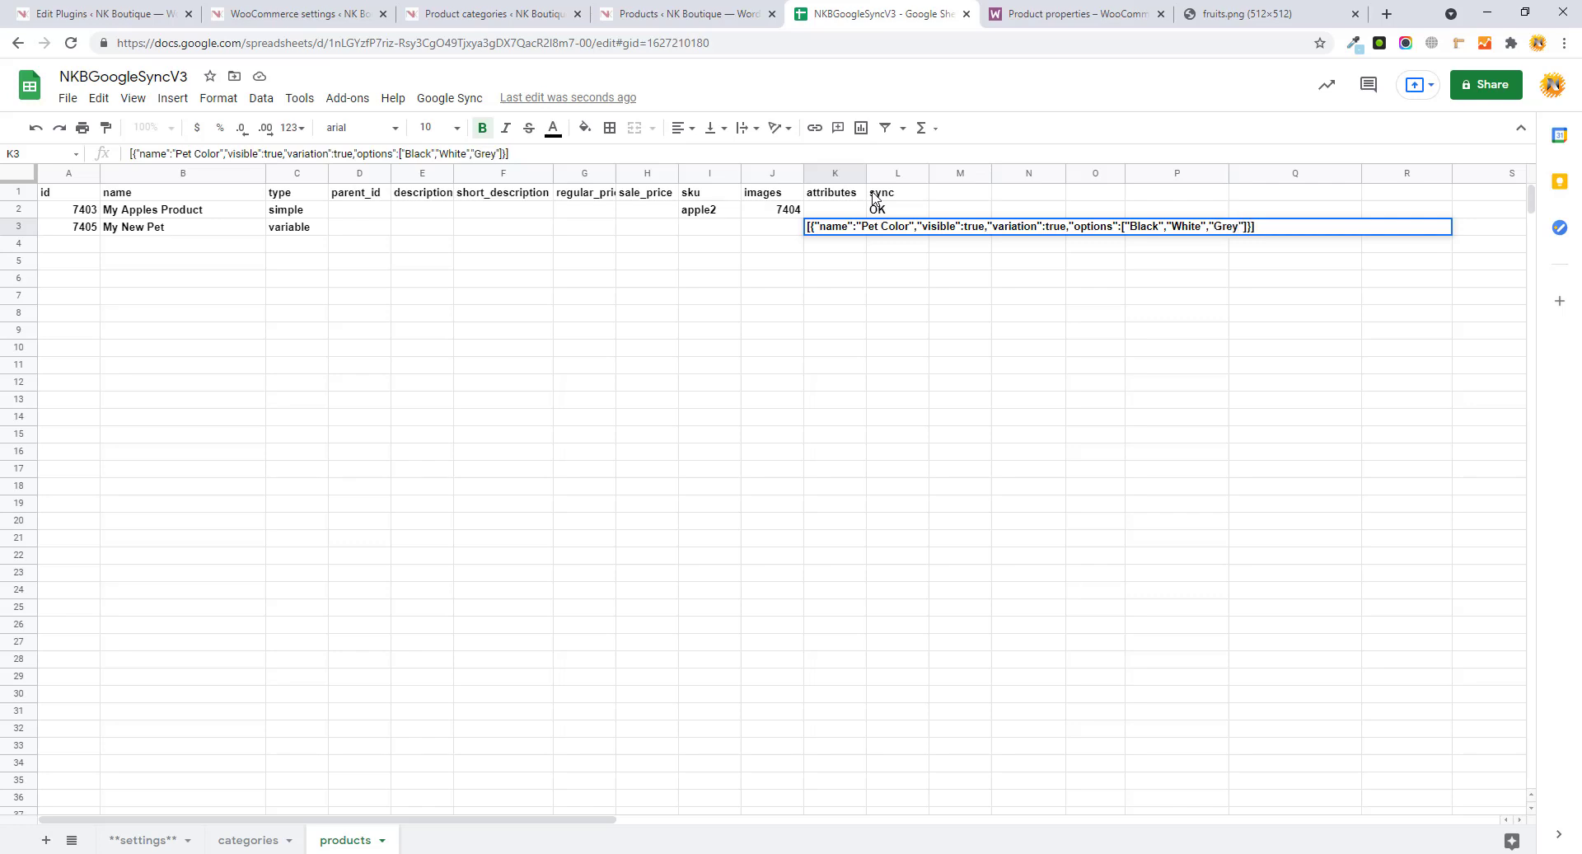
key(Return)
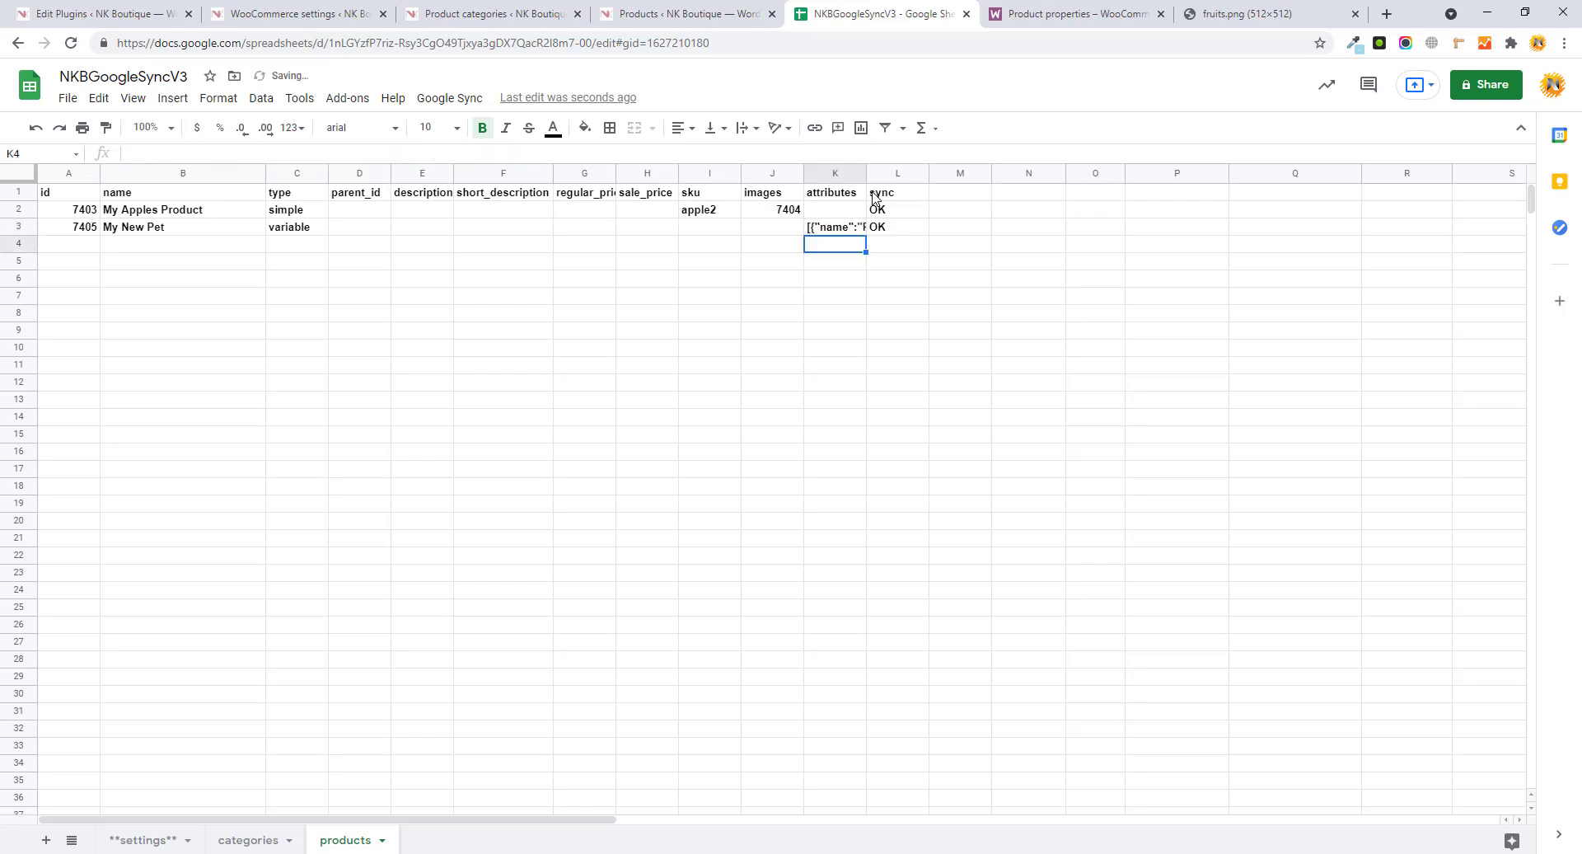
Clear My New Pet's sync status in L3, run Sync Data, and reload the store's product list
key(Up)
key(Right)
key(Delete)
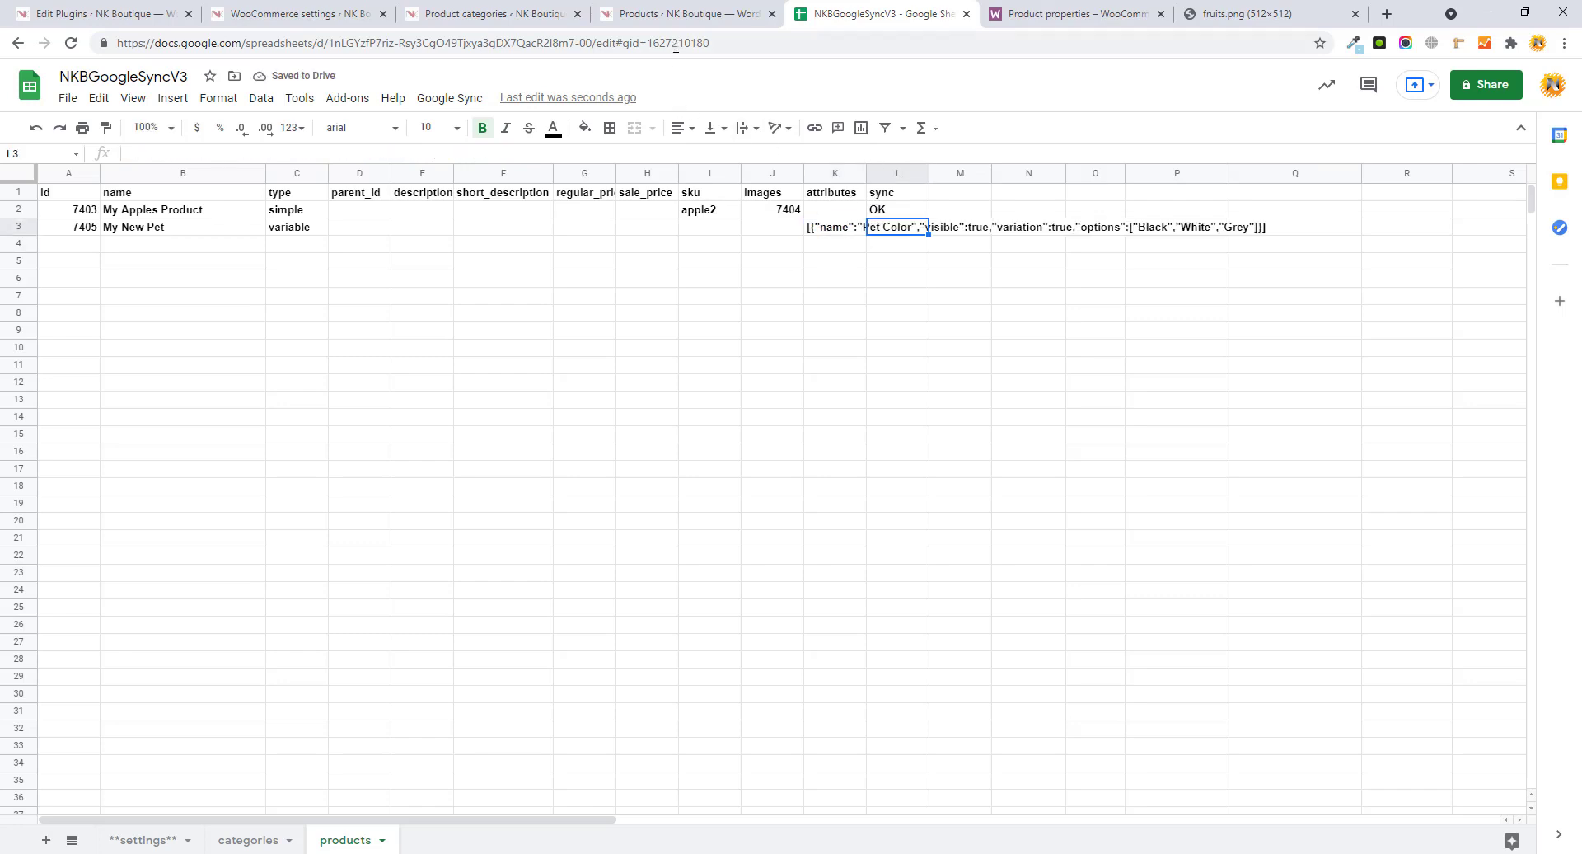
click(447, 100)
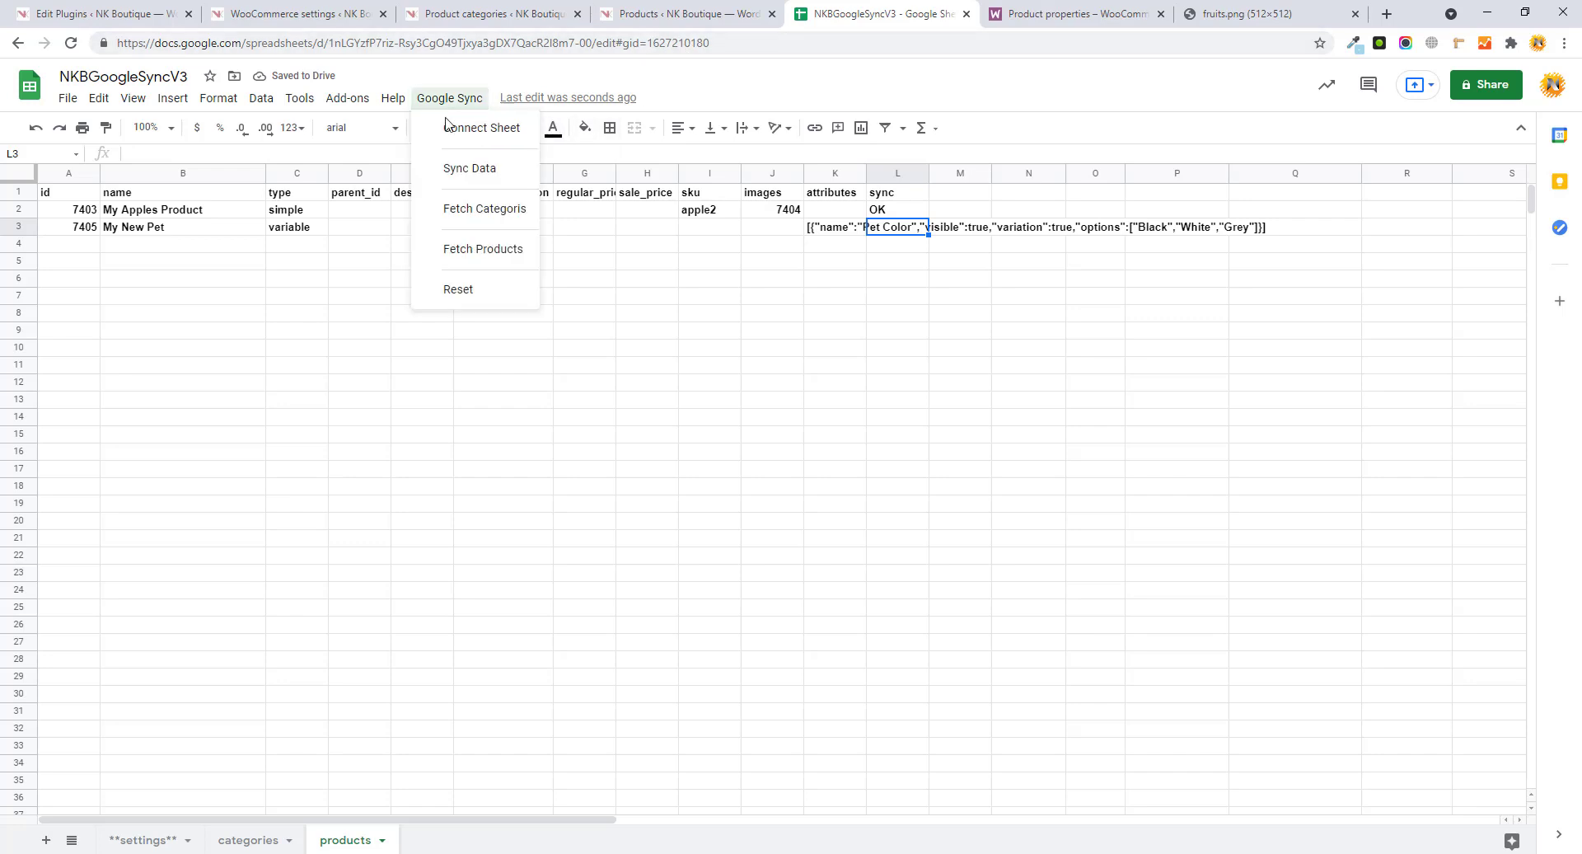
click(445, 168)
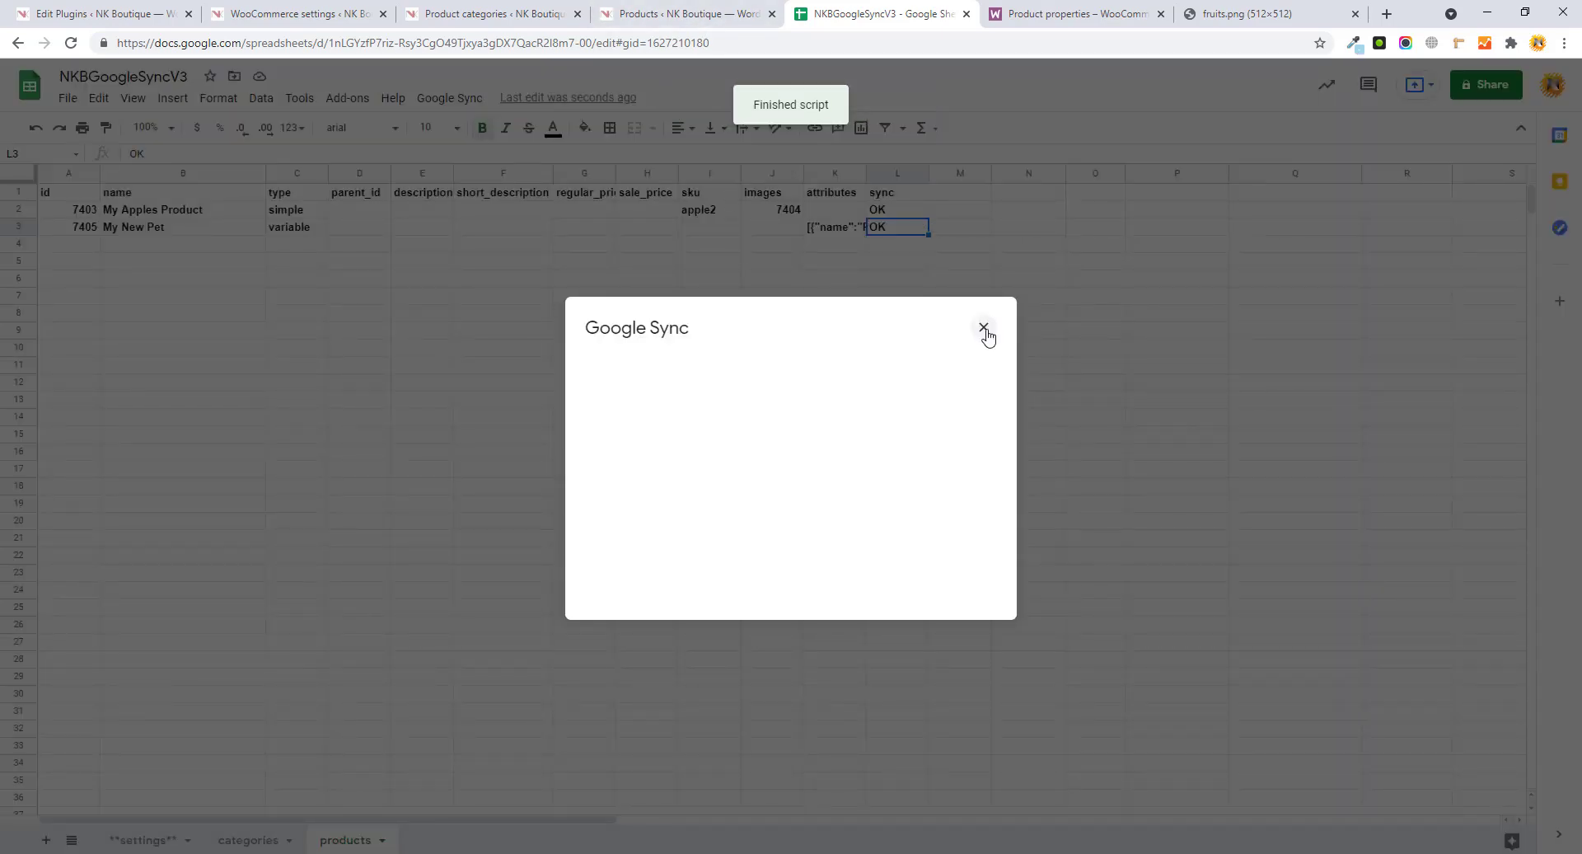
click(983, 328)
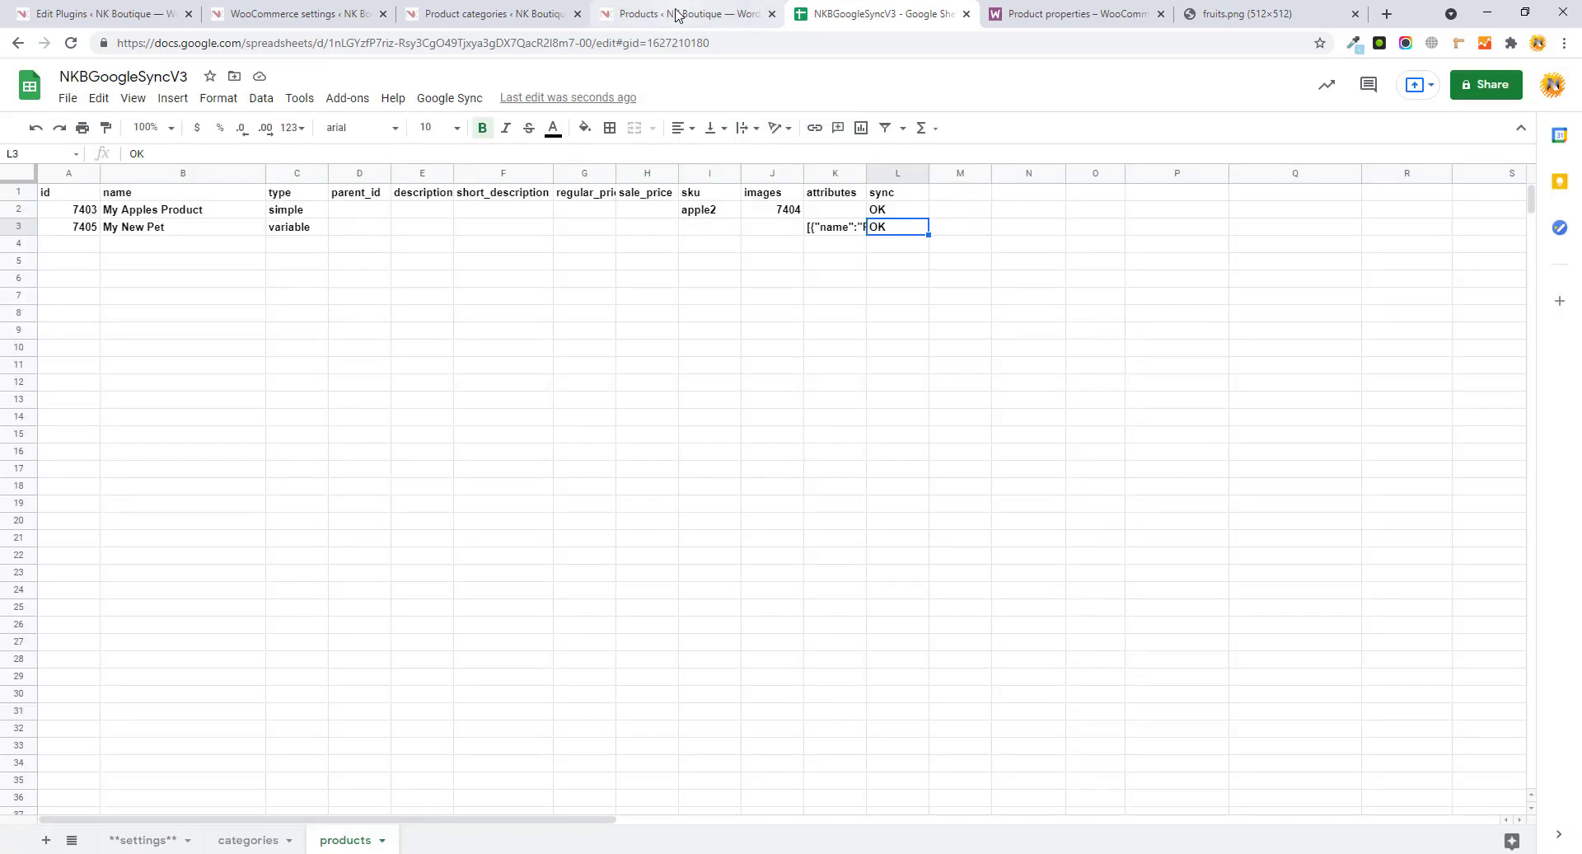
click(676, 14)
click(52, 377)
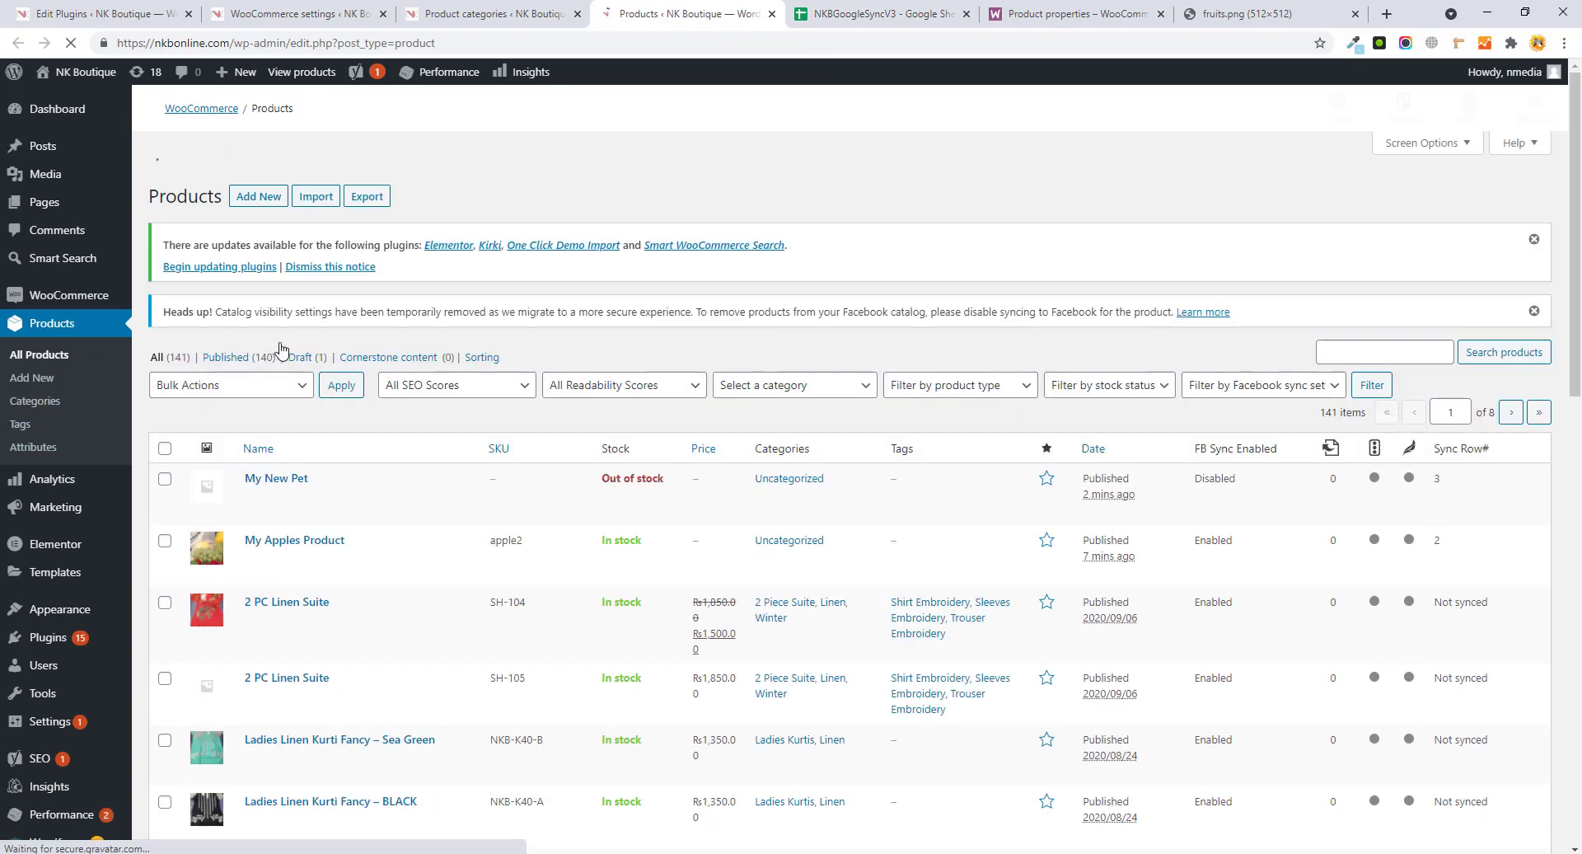
Open My New Pet's Edit product page in a new tab, check the REST API docs, return to Sheets
middle_click(284, 442)
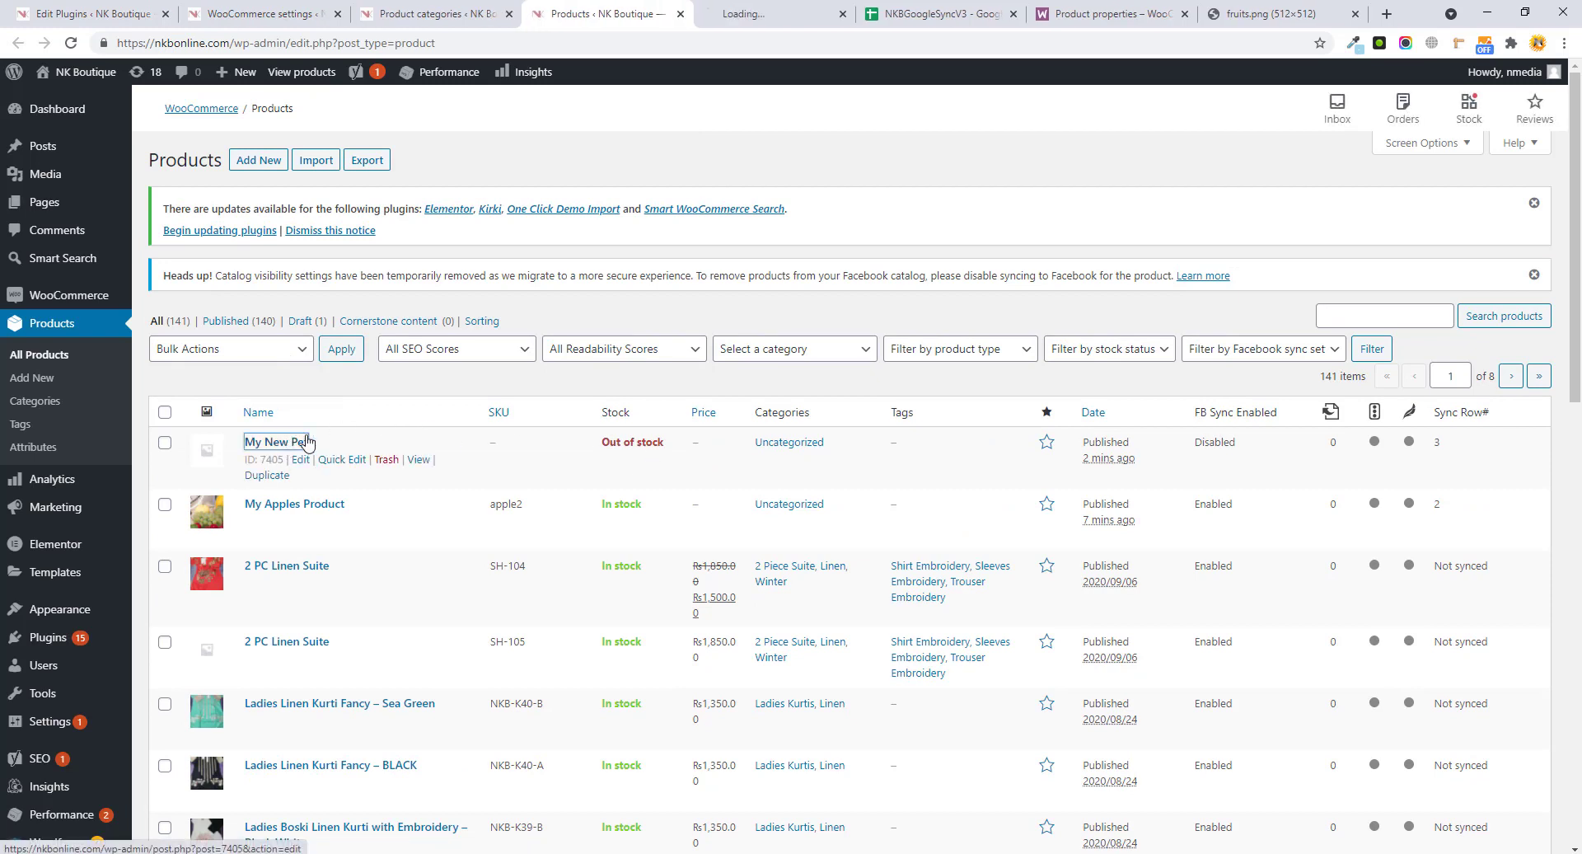
click(746, 14)
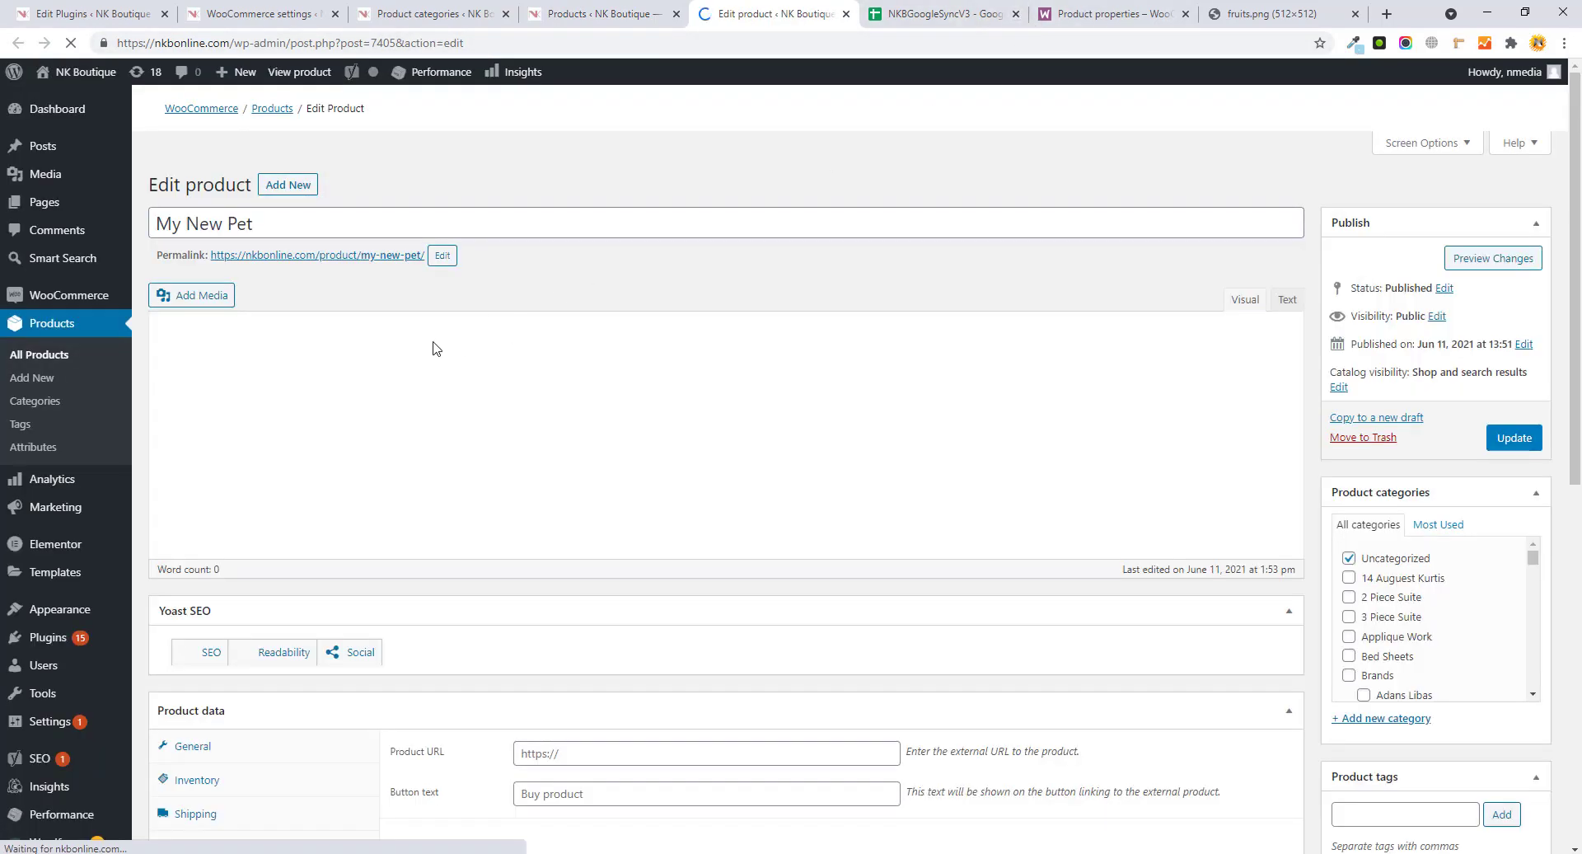
click(1109, 14)
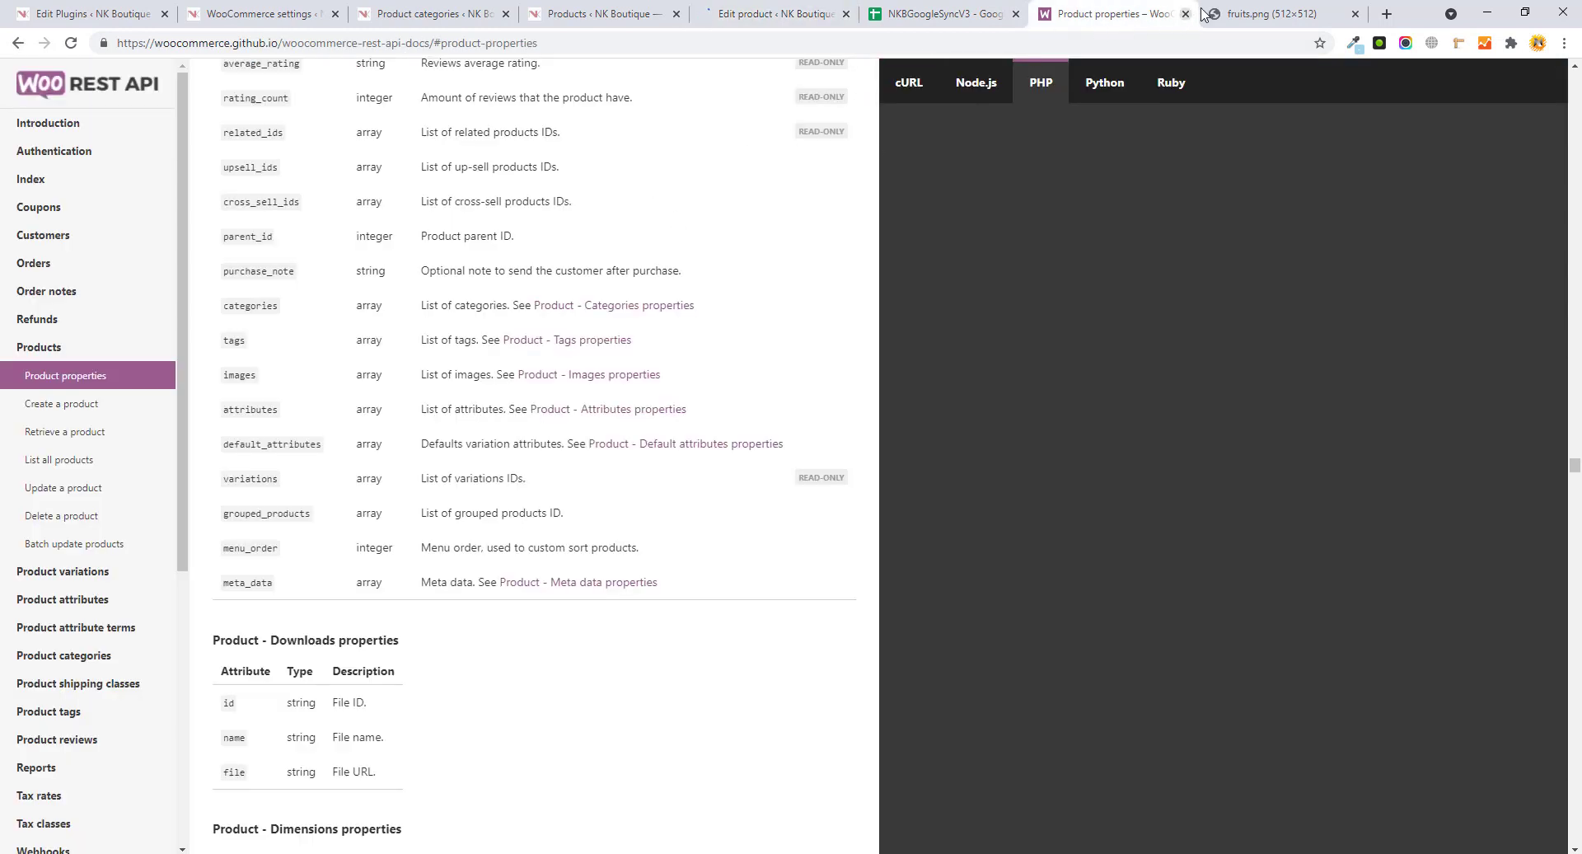
click(946, 16)
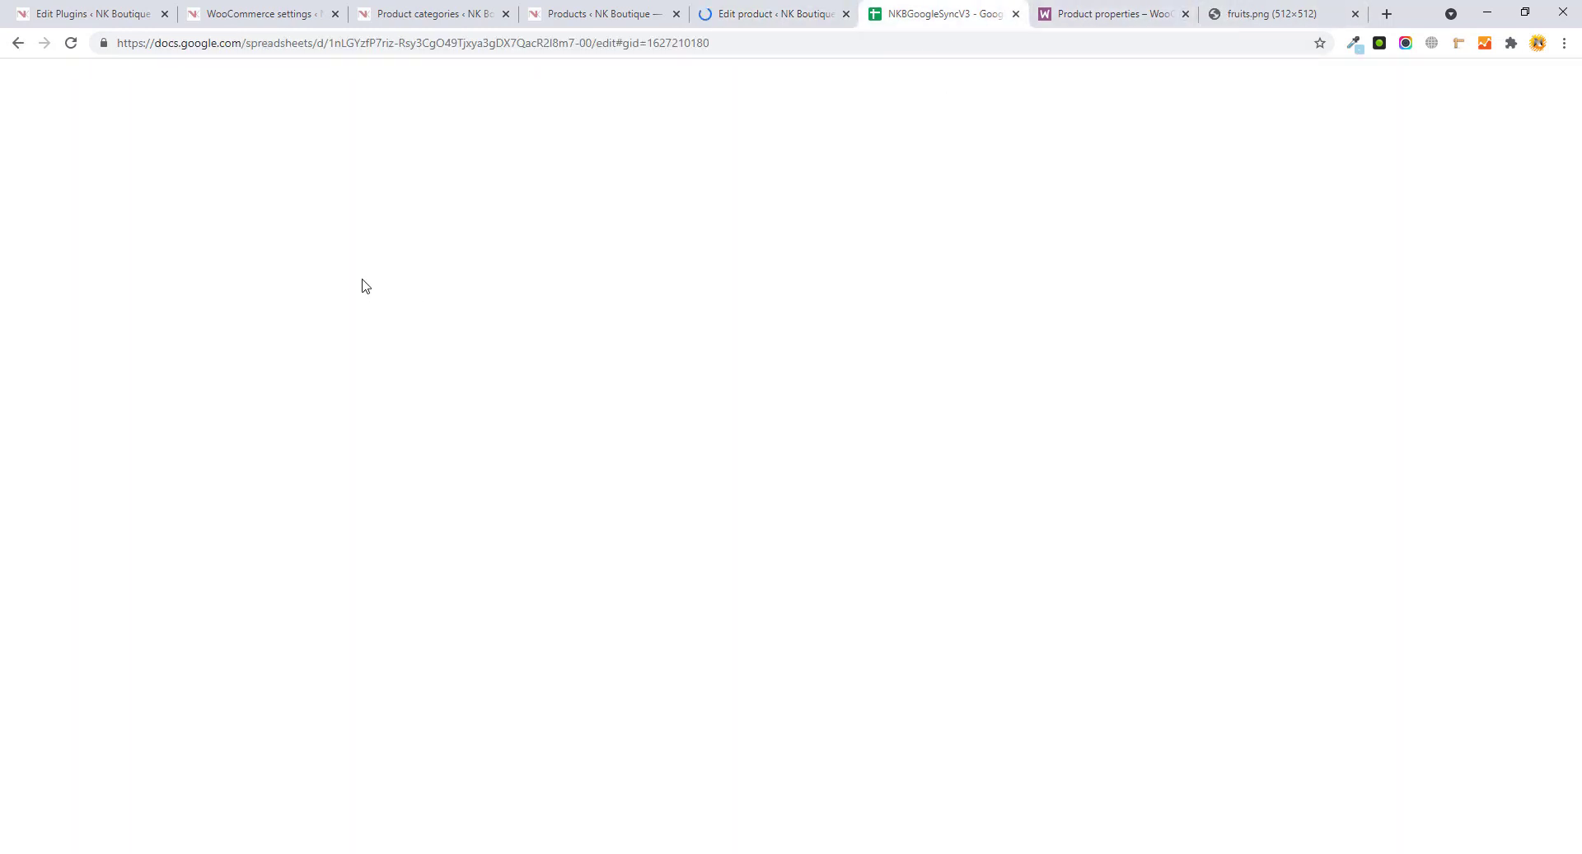
Enter a row 4 product named Pet Black with type variation
click(219, 249)
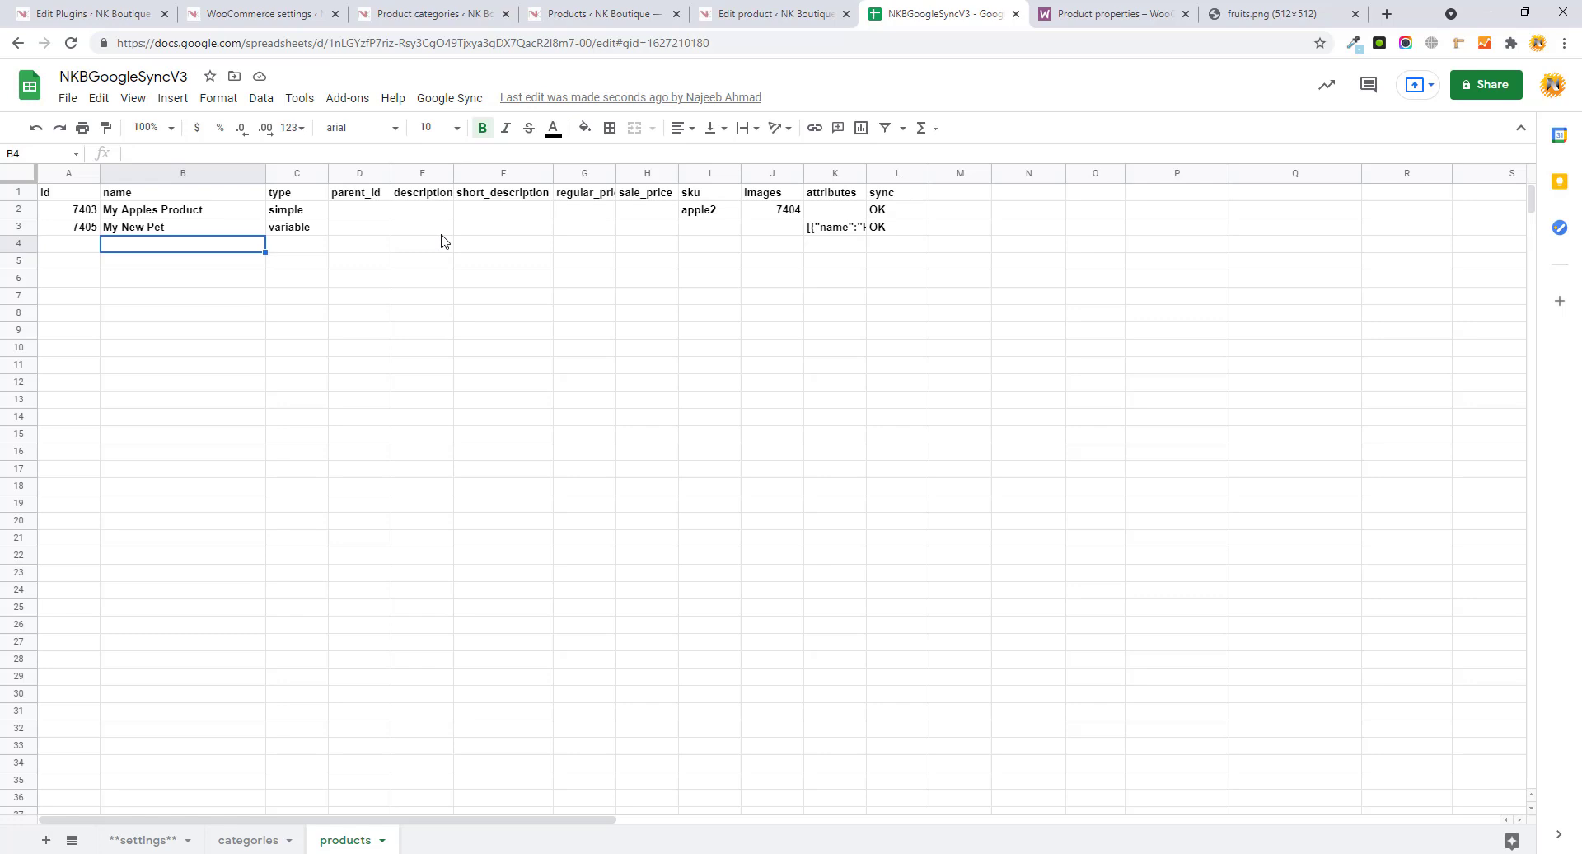
text(Ne)
key(BackSpace)
key(BackSpace)
text(Pet Bl)
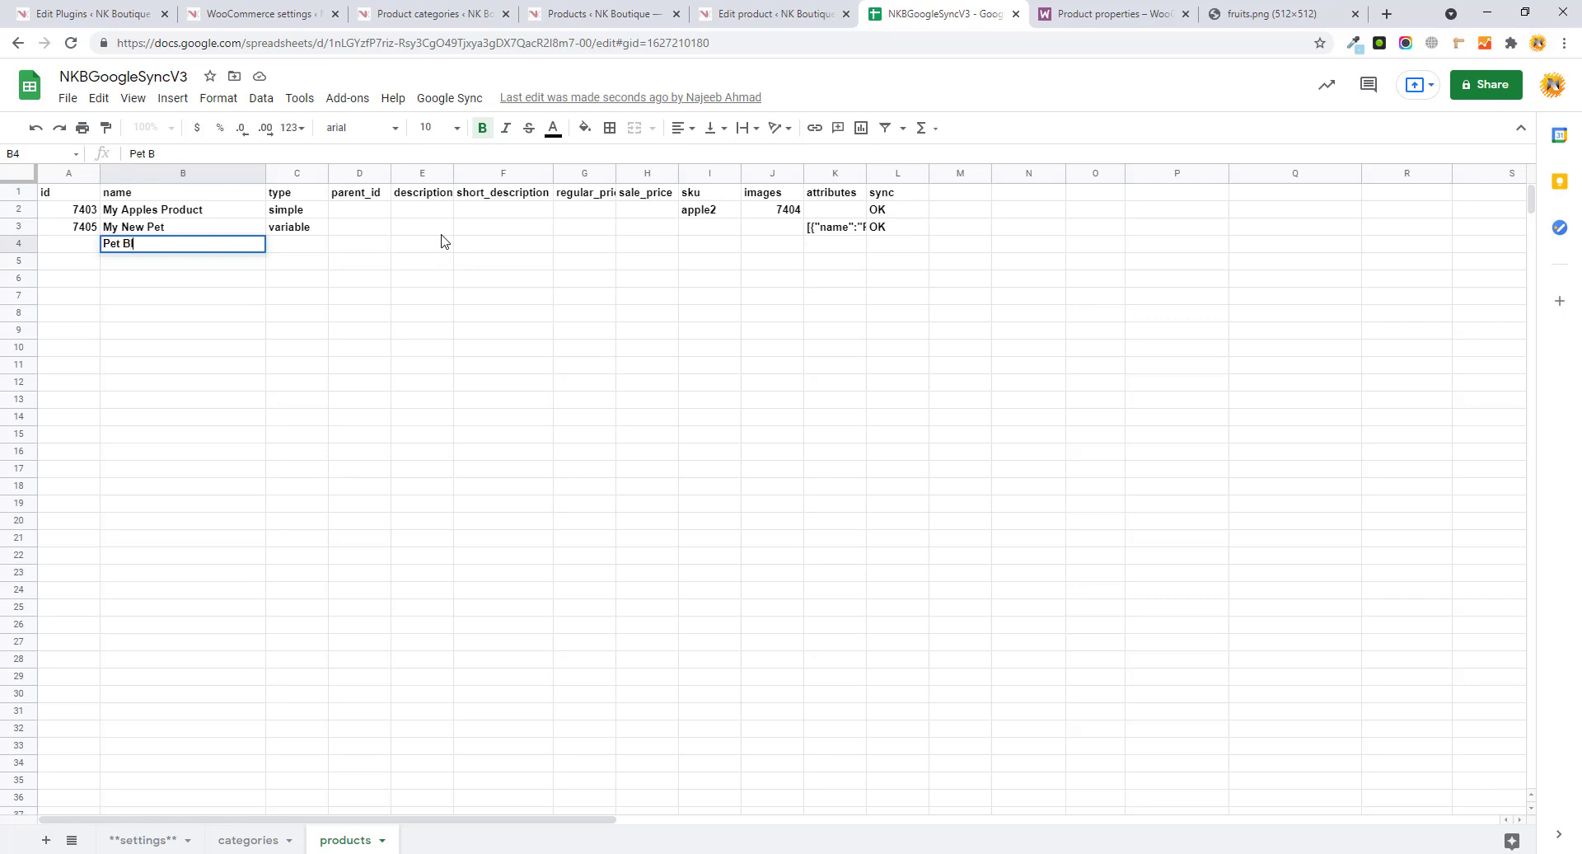
text(ack)
key(Tab)
text(va)
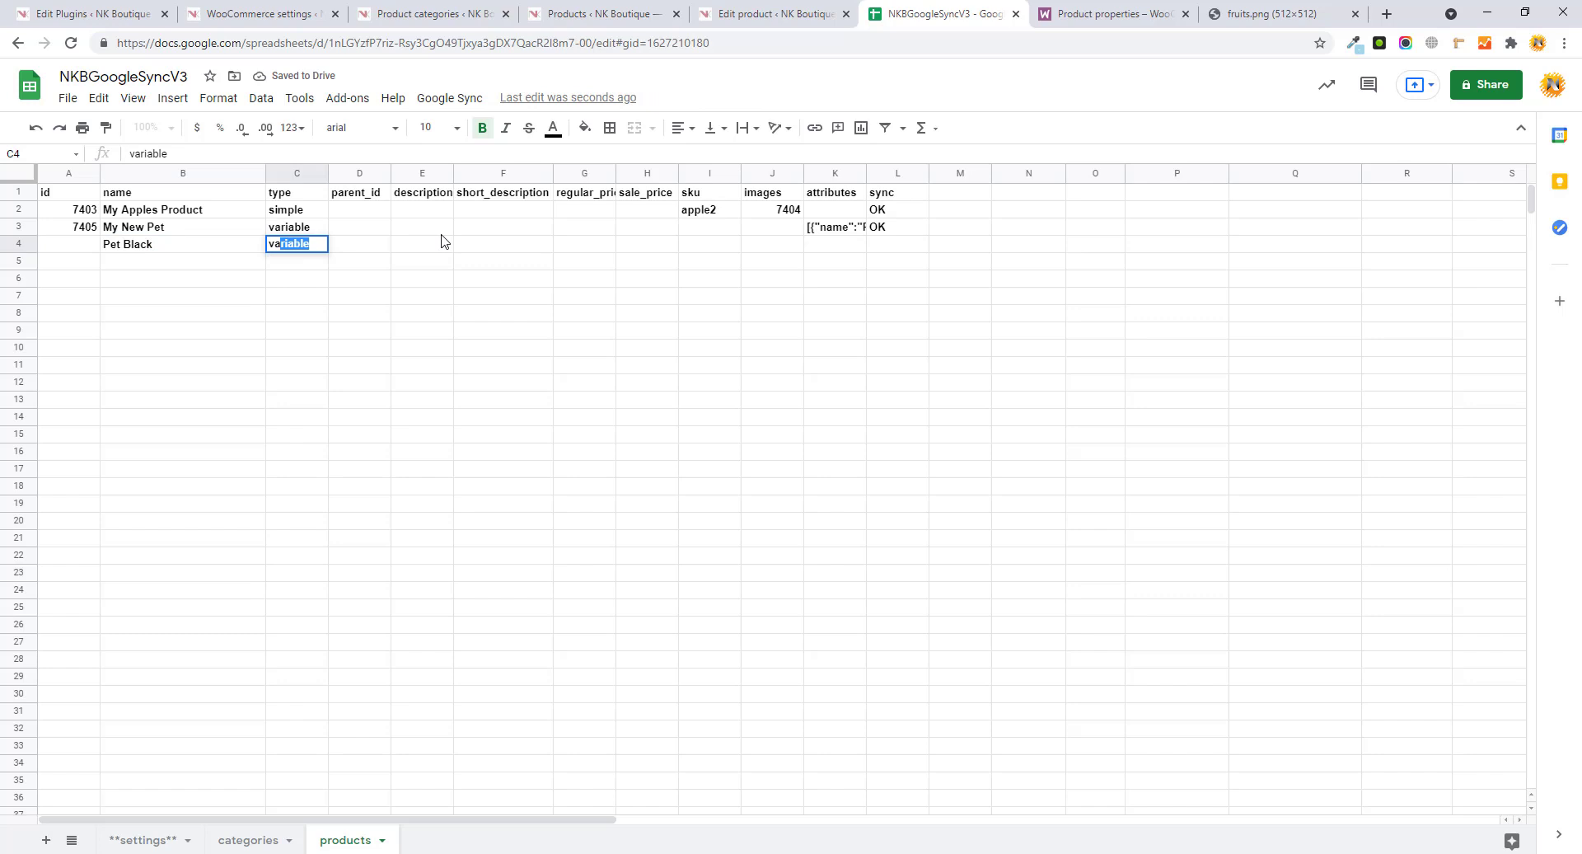
text(riation)
key(Tab)
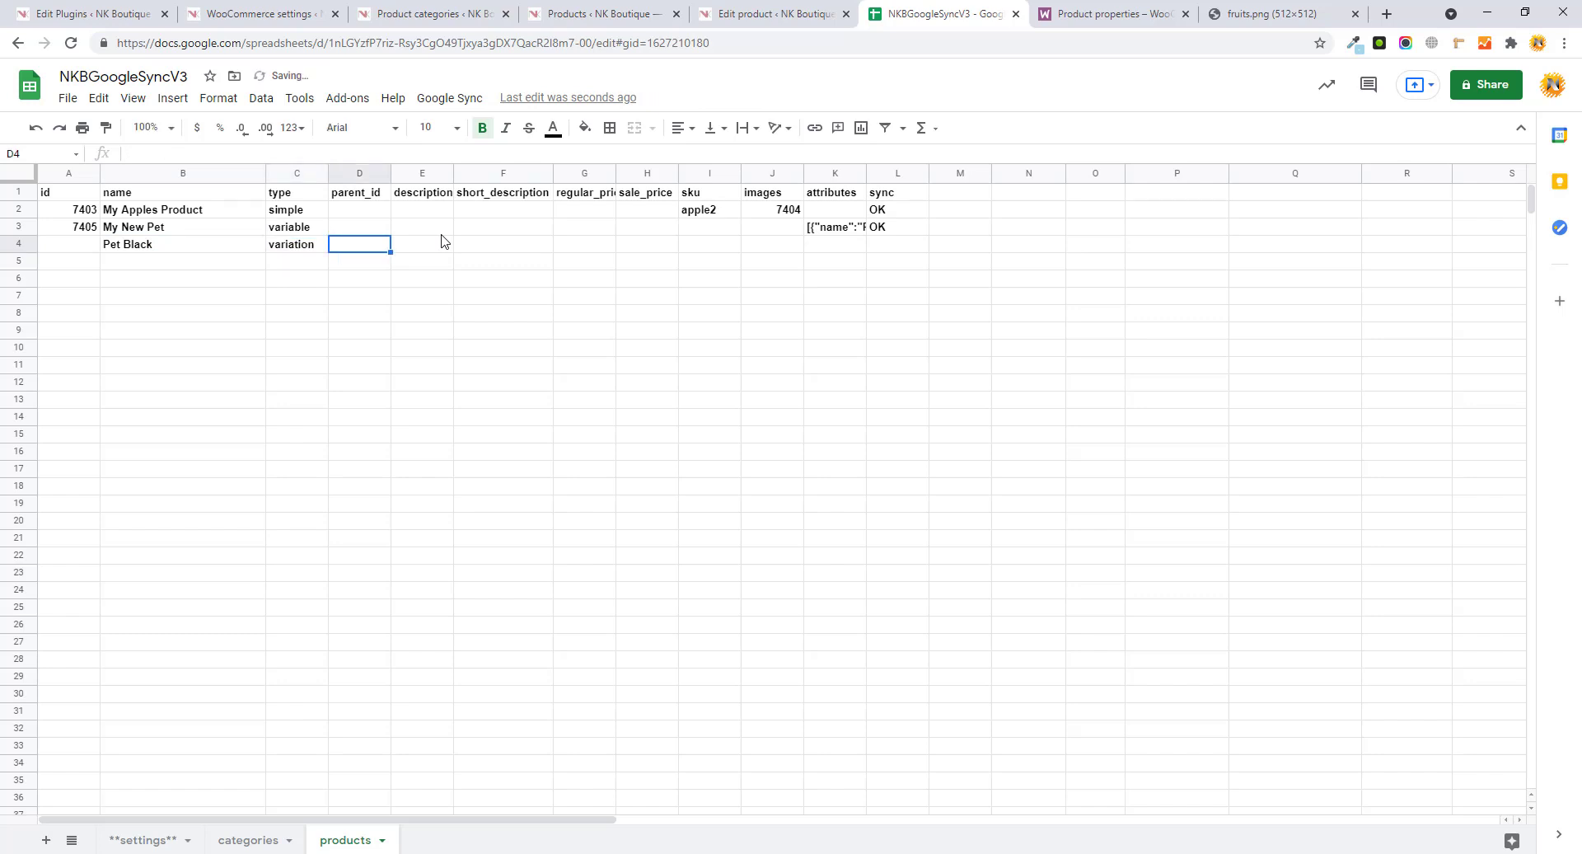
Copy 7405 from A3 into D4 as parent_id and enter sku catty-black in I4
click(77, 227)
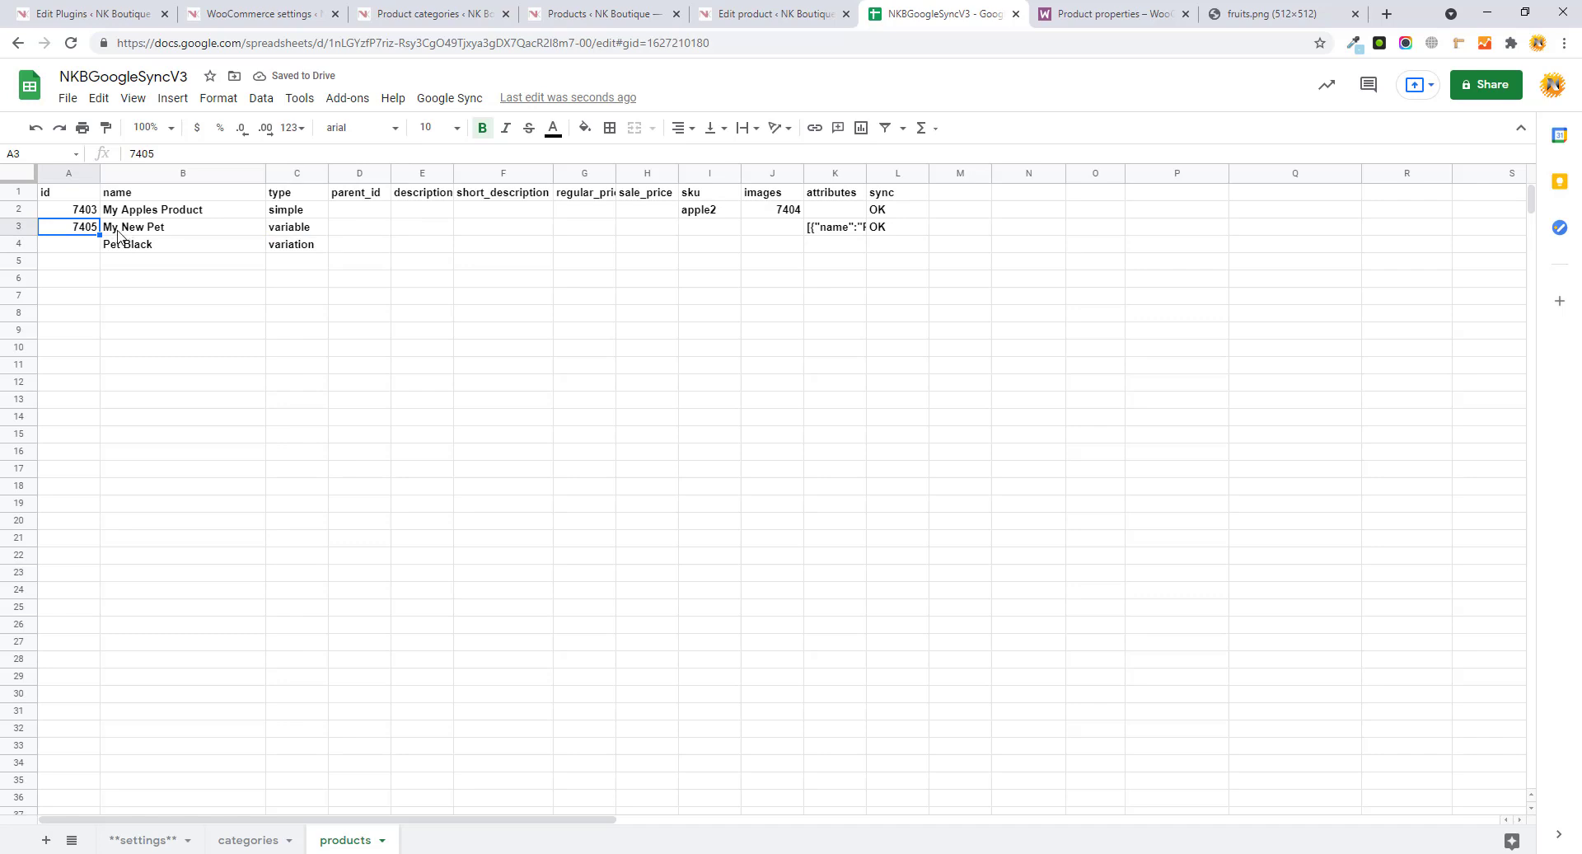
key(Right)
key(Right)
key(Right)
key(Down)
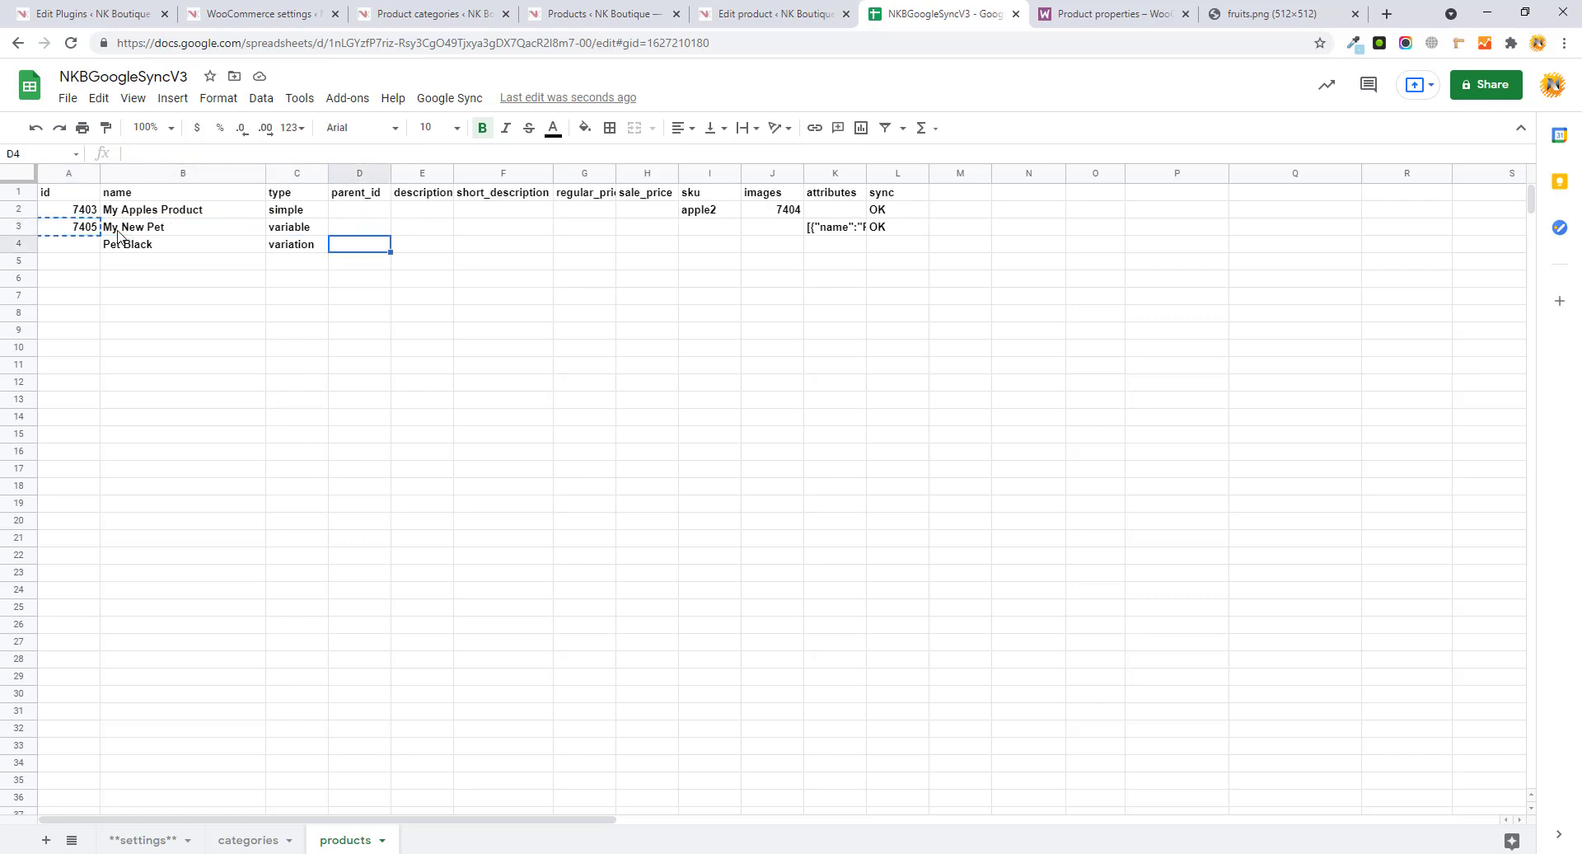
key(ctrl+v)
key(Right)
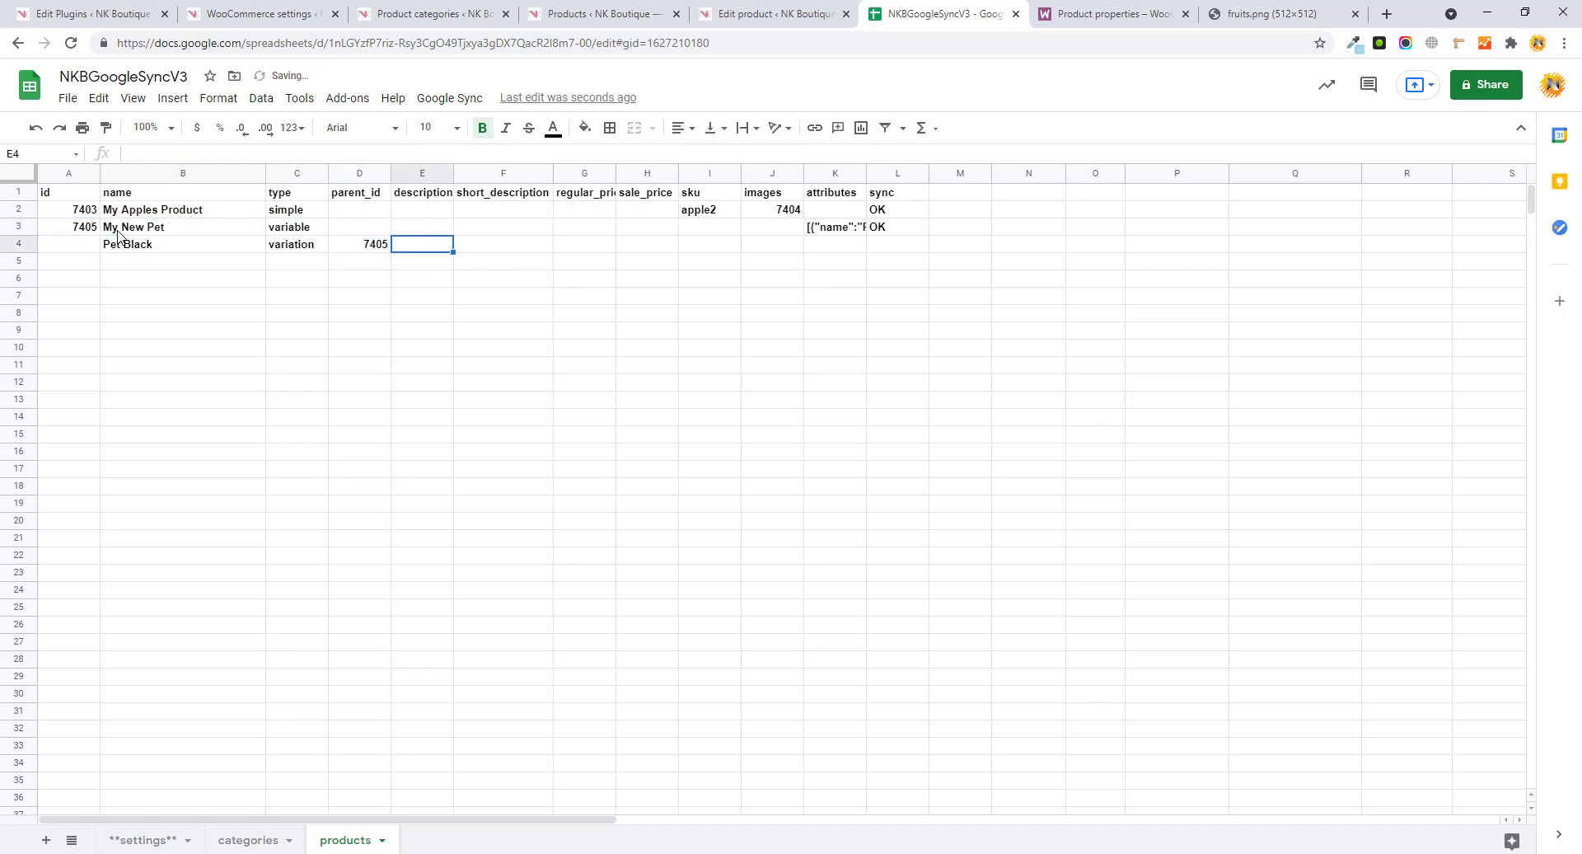
key(Right)
key(Right)
key(Right)
key(Right)
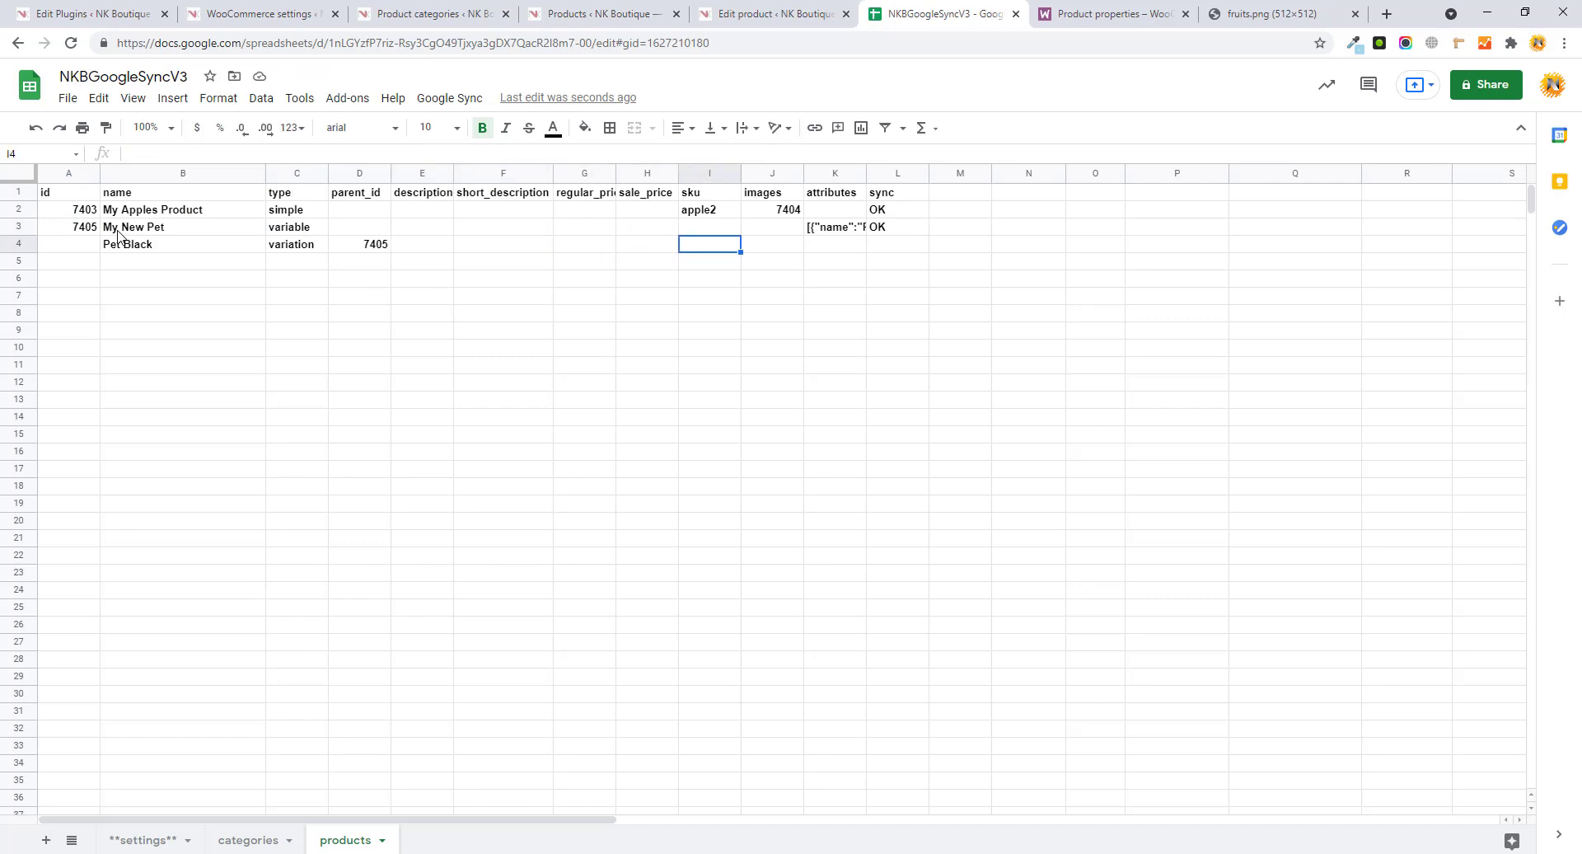
text(cattyla)
key(Tab)
key(Tab)
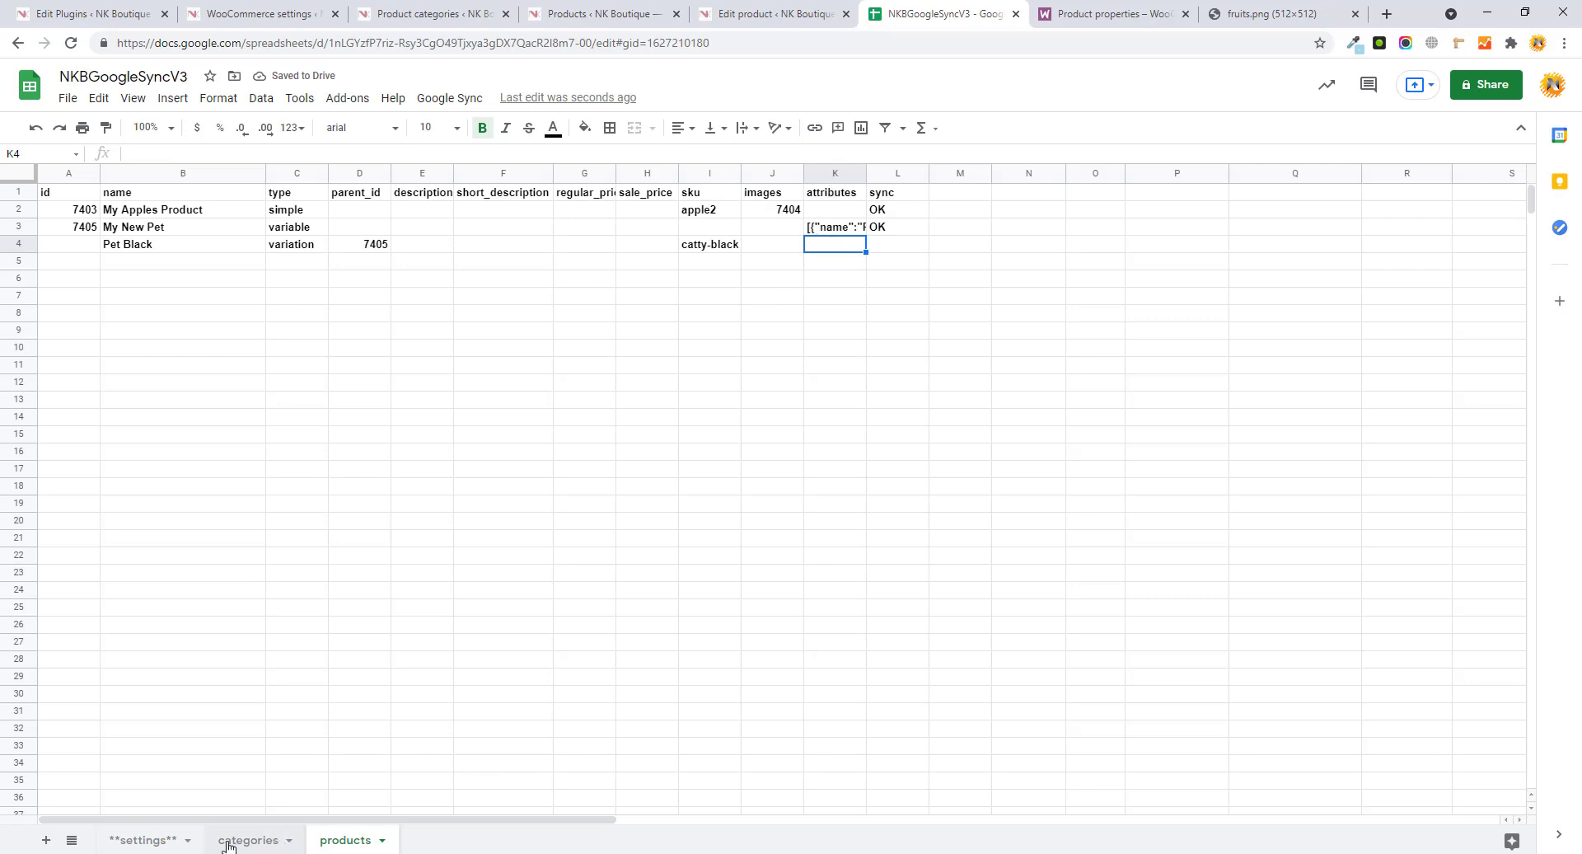
Copy the variation JSON from settings cell E8 and paste it into products cell K4
click(164, 842)
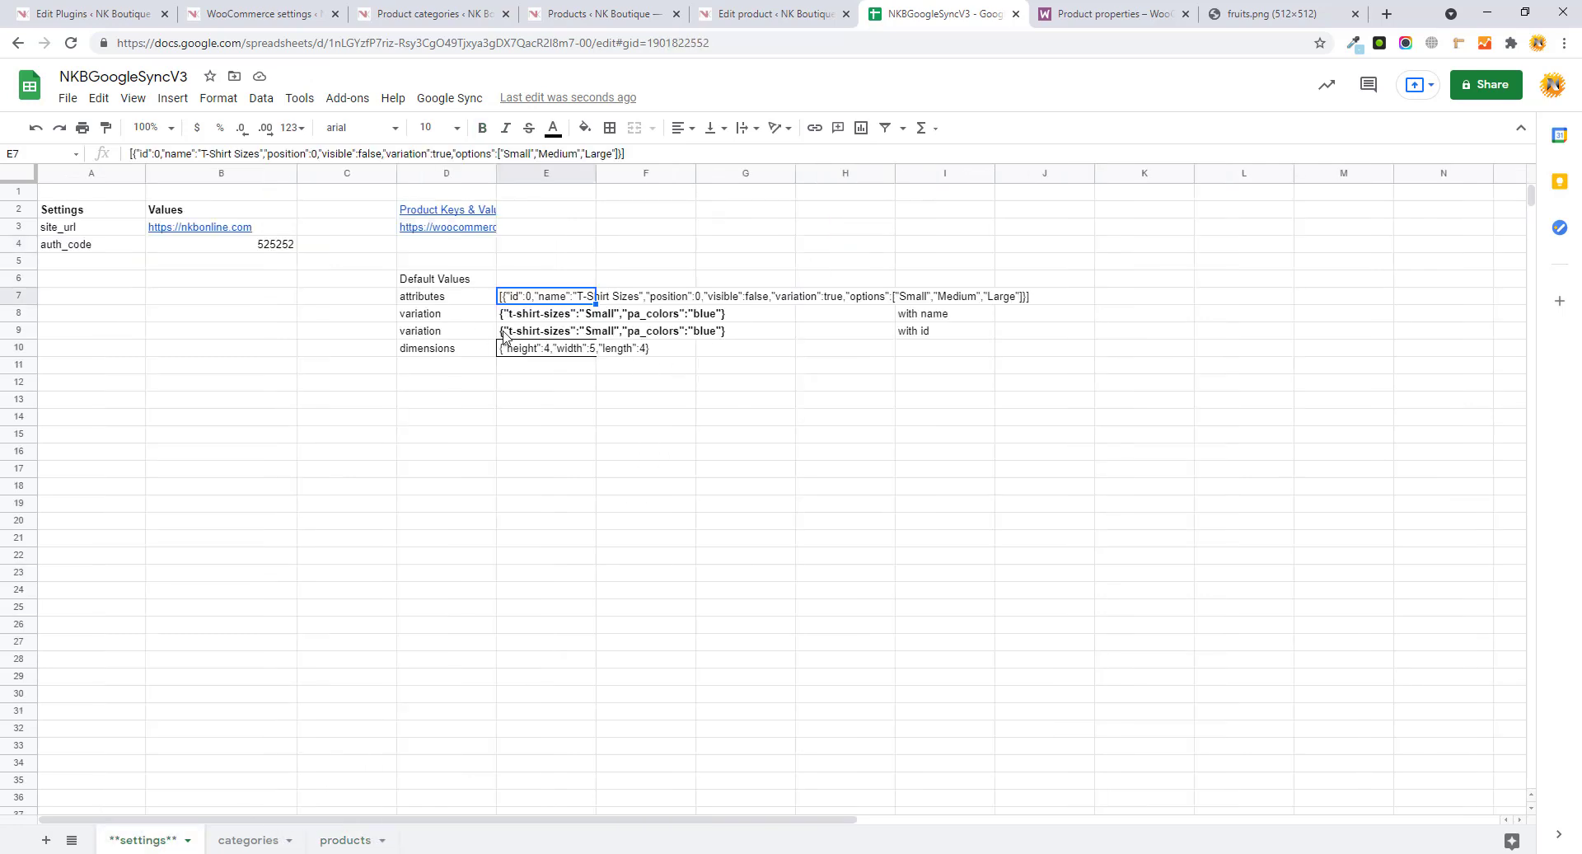
click(510, 333)
click(509, 315)
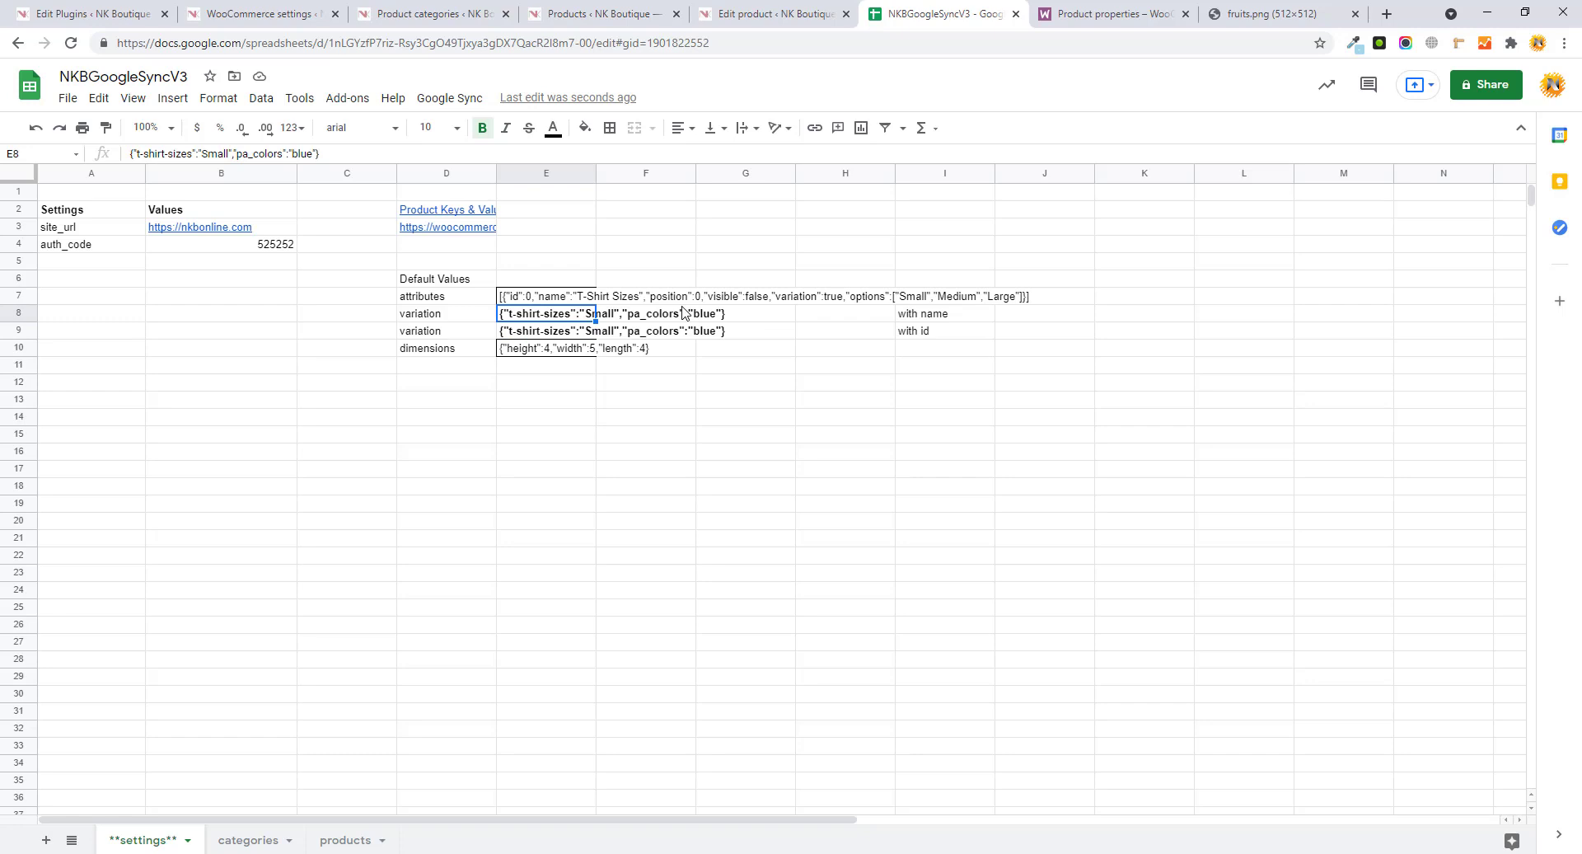
click(363, 839)
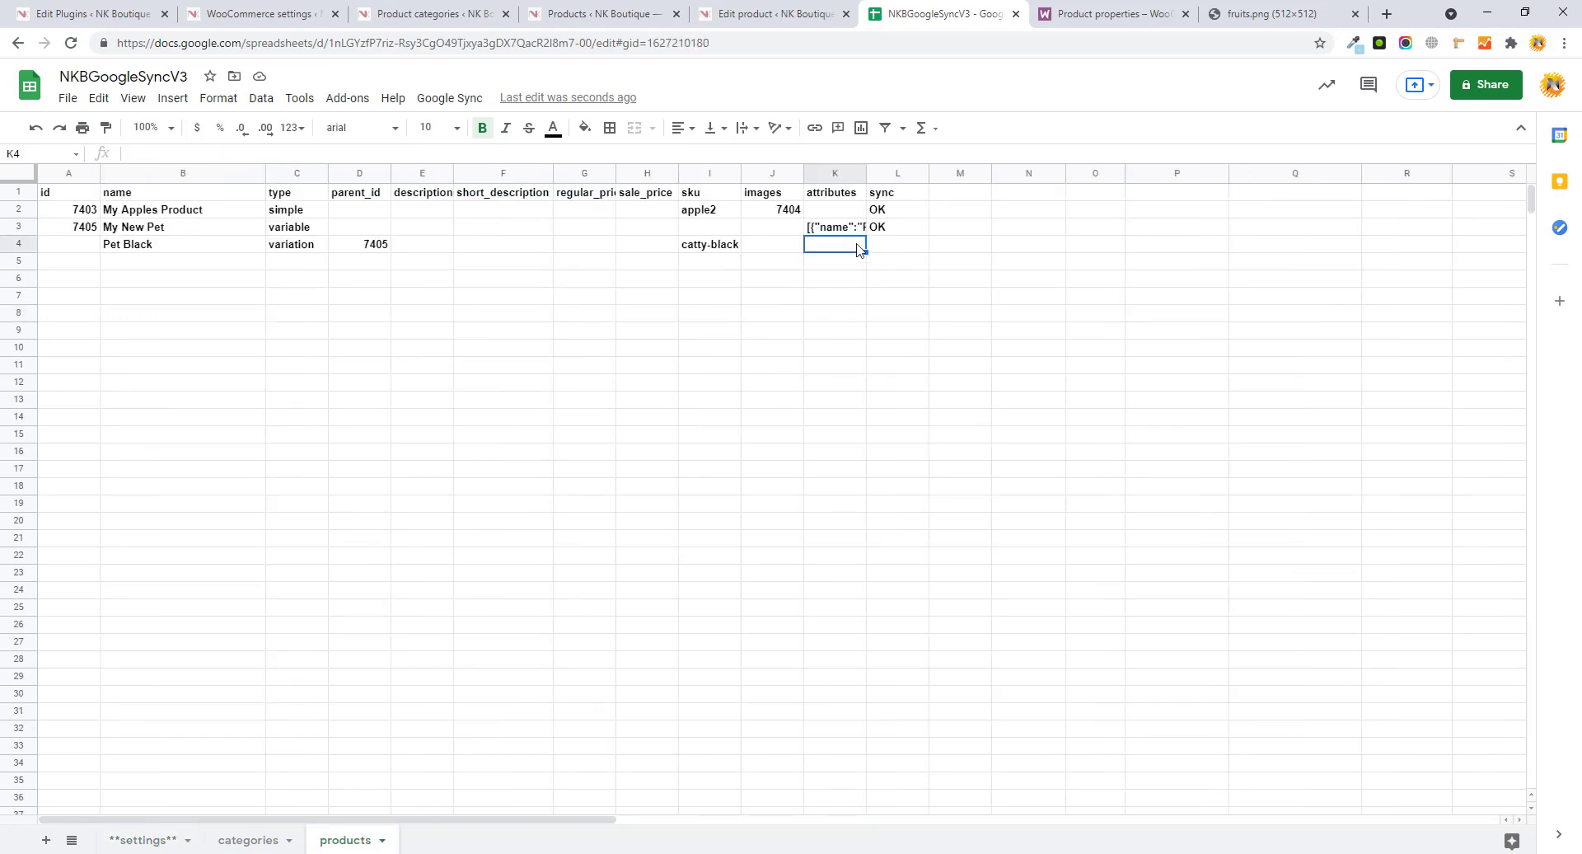
key(ctrl+v)
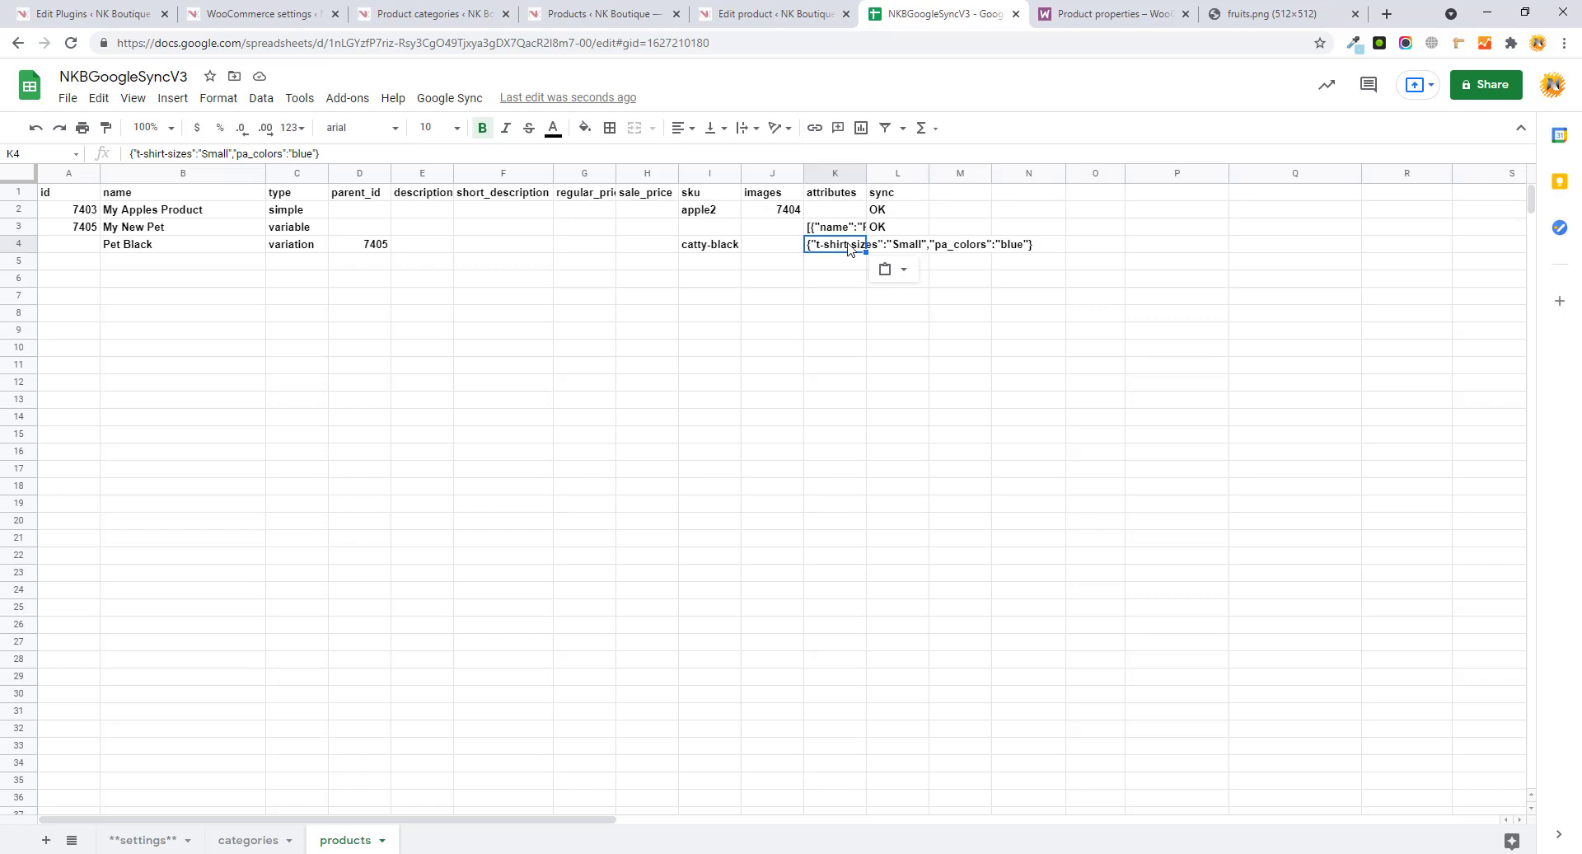
Edit K4's JSON to read {"pet-color":"Black"} and commit it
click(836, 233)
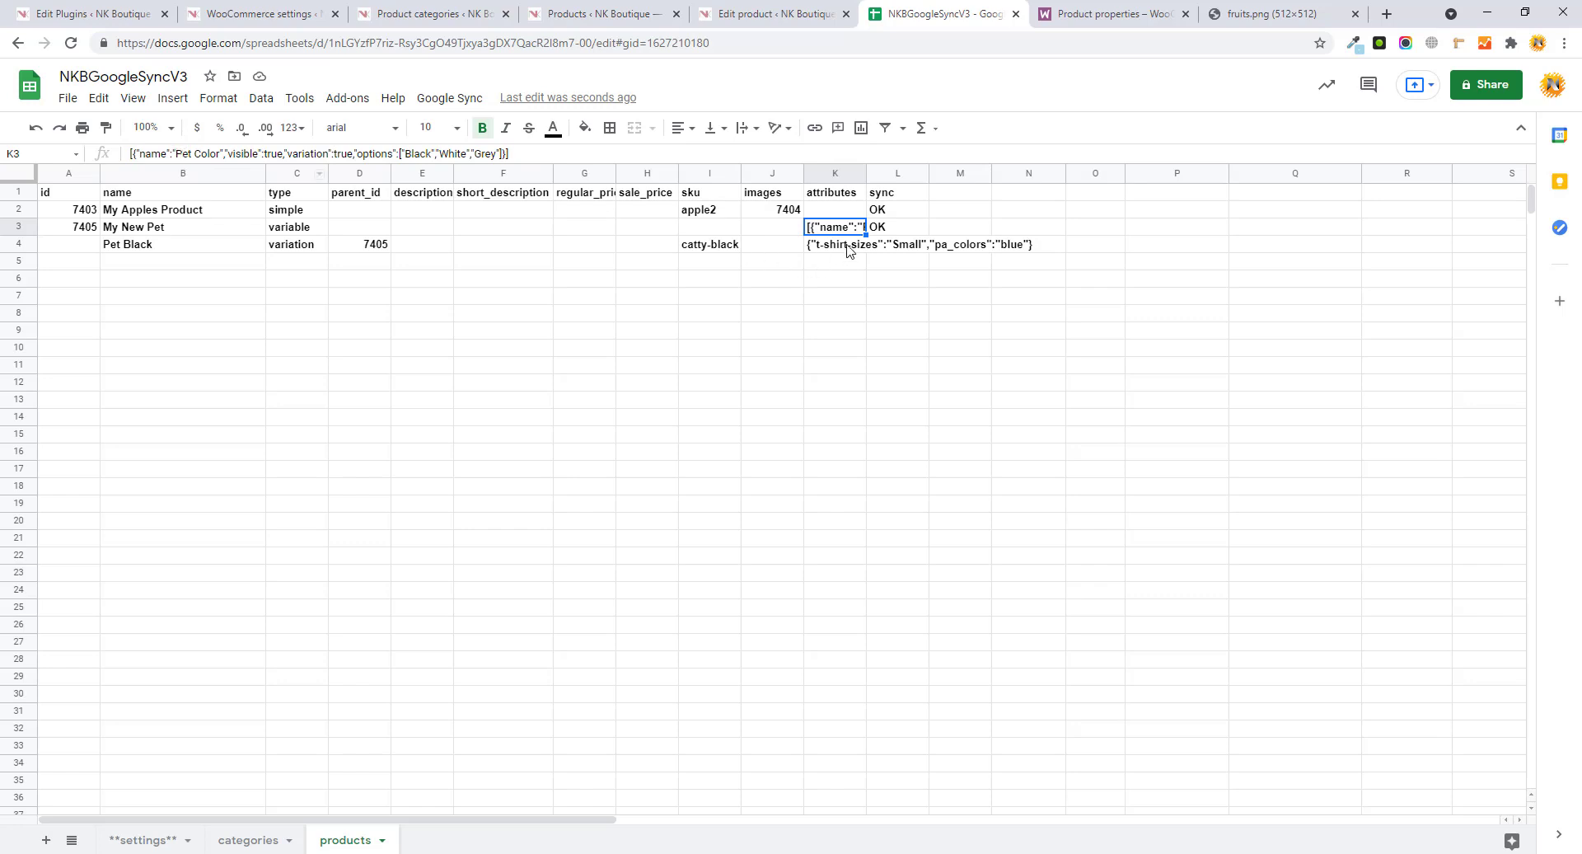
double_click(812, 244)
drag(815, 244, 875, 244)
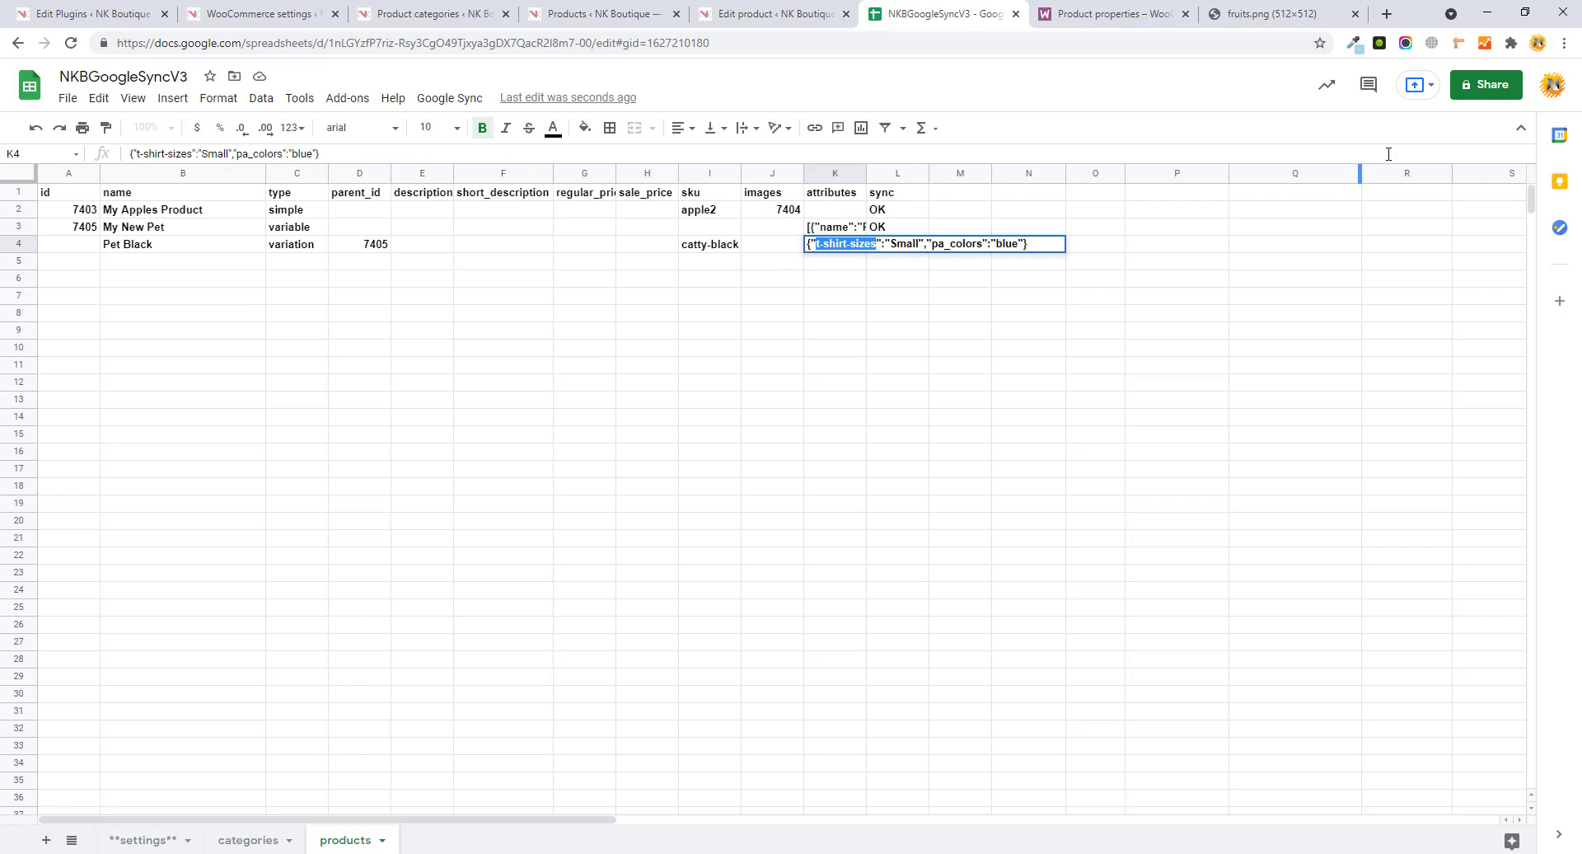
text(pet-color)
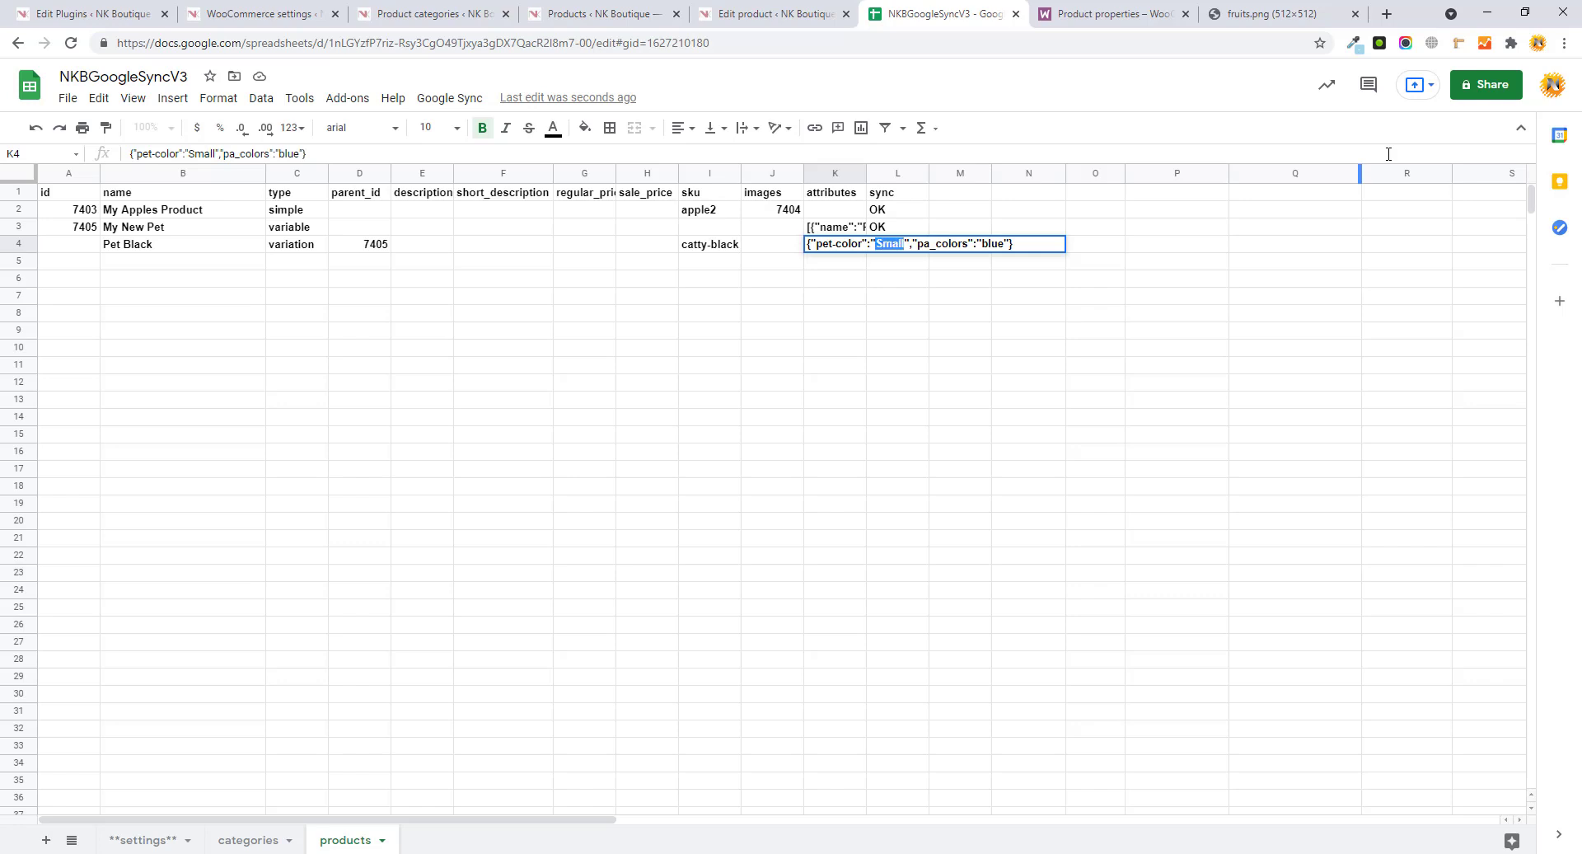
text(Black)
key(Delete)
key(Delete)
key(Delete)
key(Delete)
key(Delete)
key(Delete)
key(Delete)
key(Delete)
key(Delete)
key(Delete)
key(Delete)
key(Delete)
key(Delete)
key(Delete)
key(Delete)
key(Delete)
key(Delete)
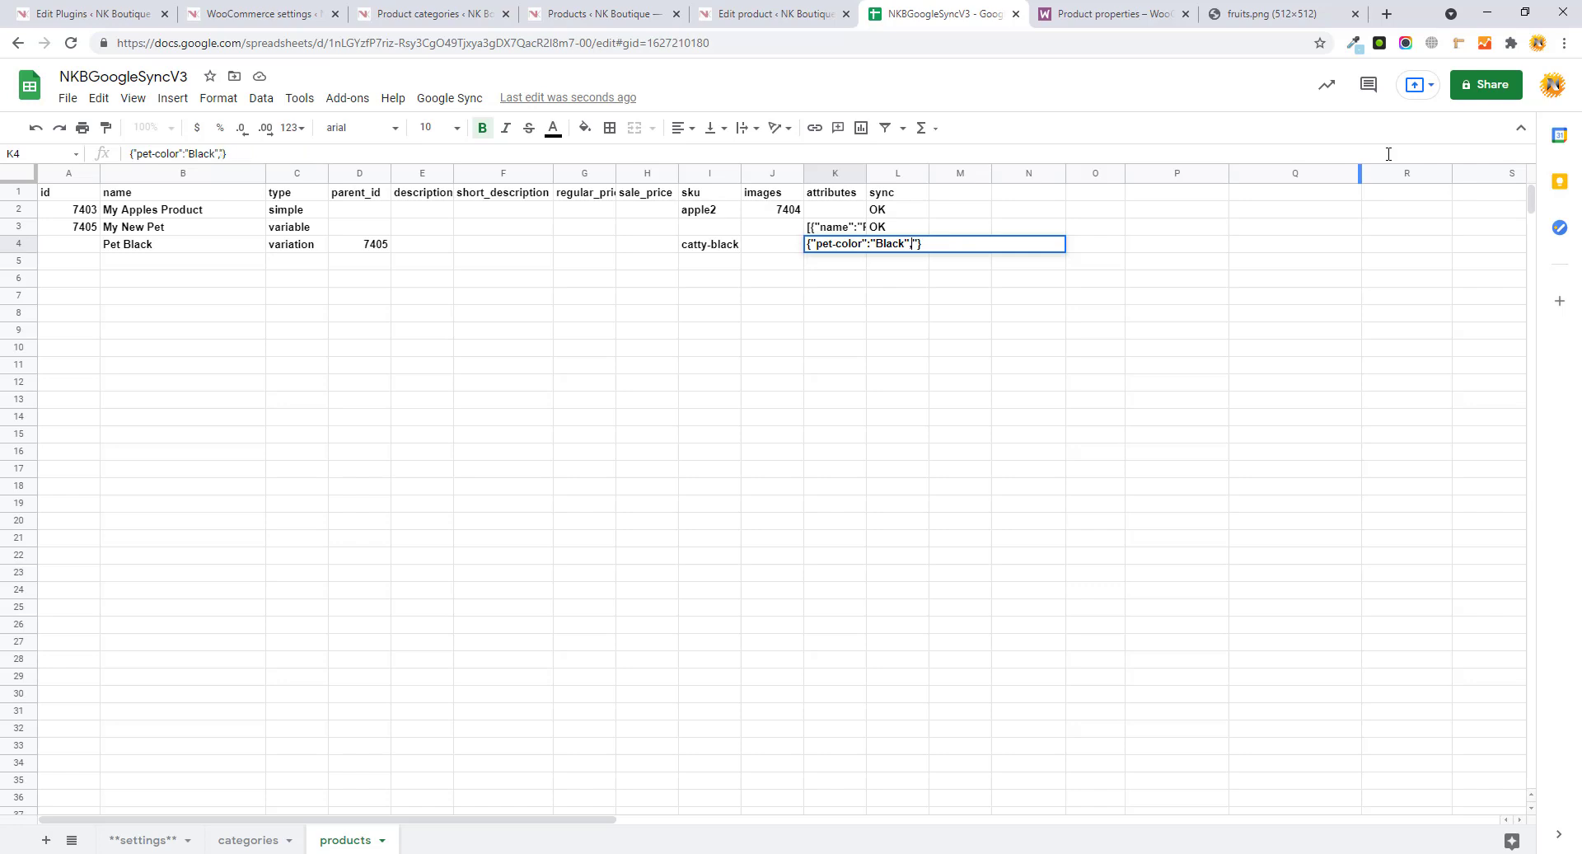
key(Delete)
key(BackSpace)
key(Return)
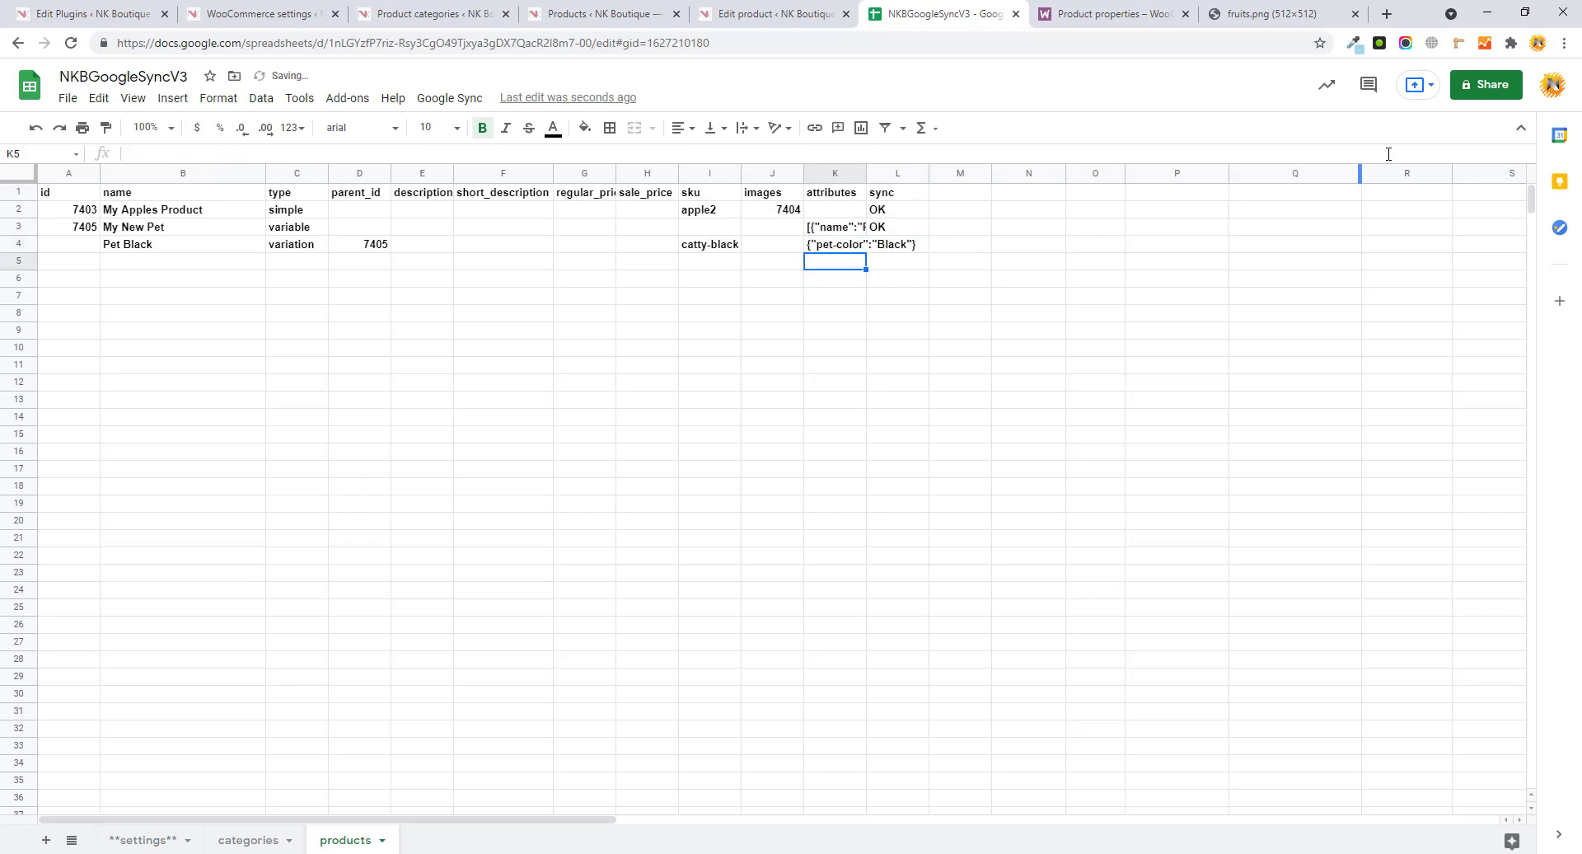
key(Up)
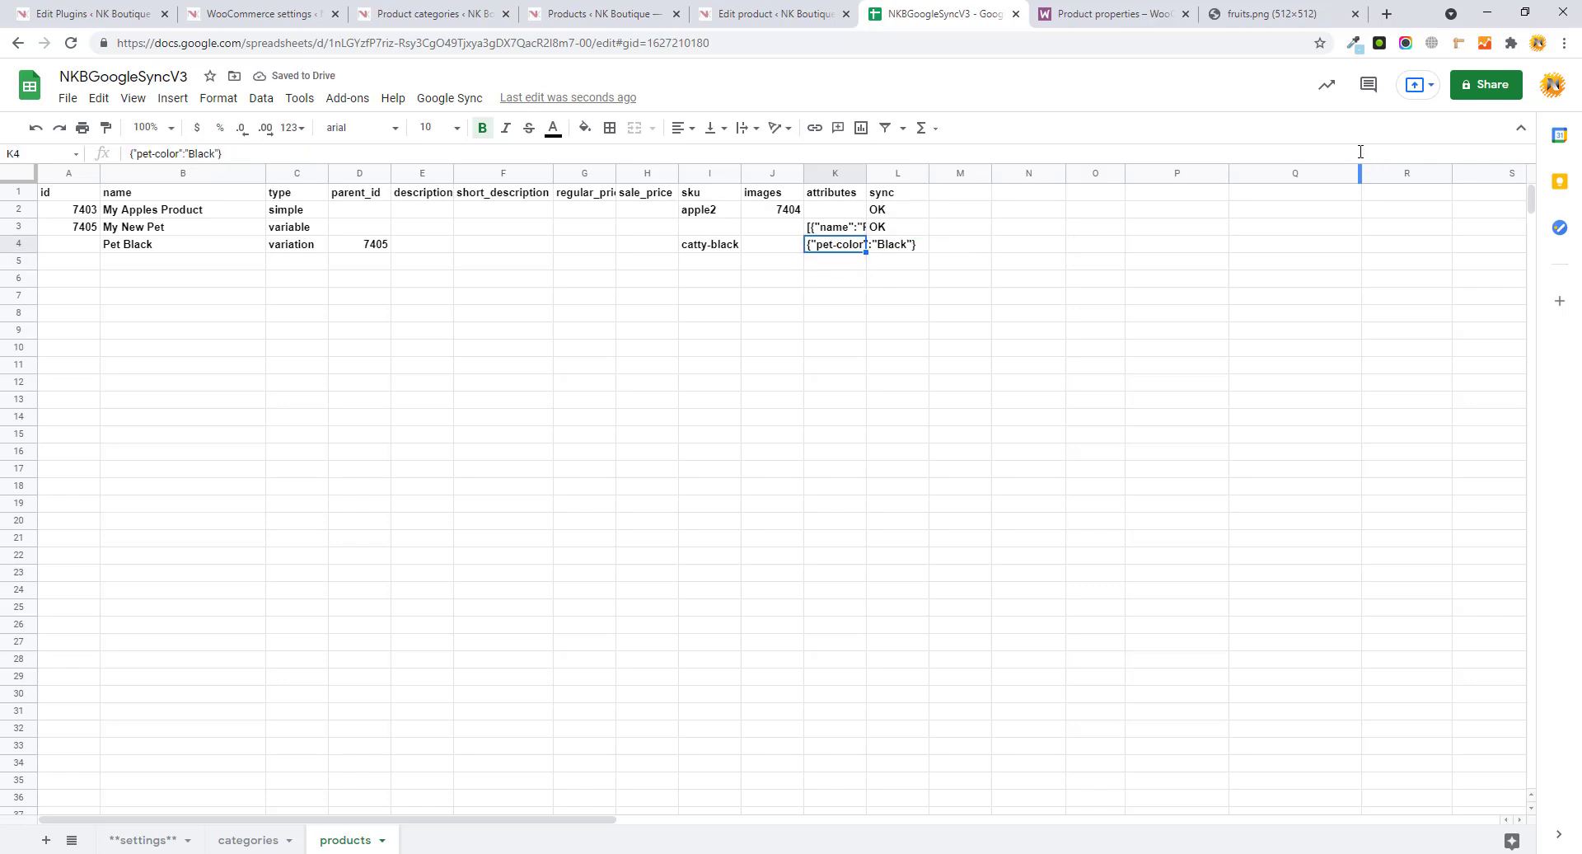
Run Google Sync > Sync Data so Pet Black syncs as id 7406, then close the dialog
click(459, 99)
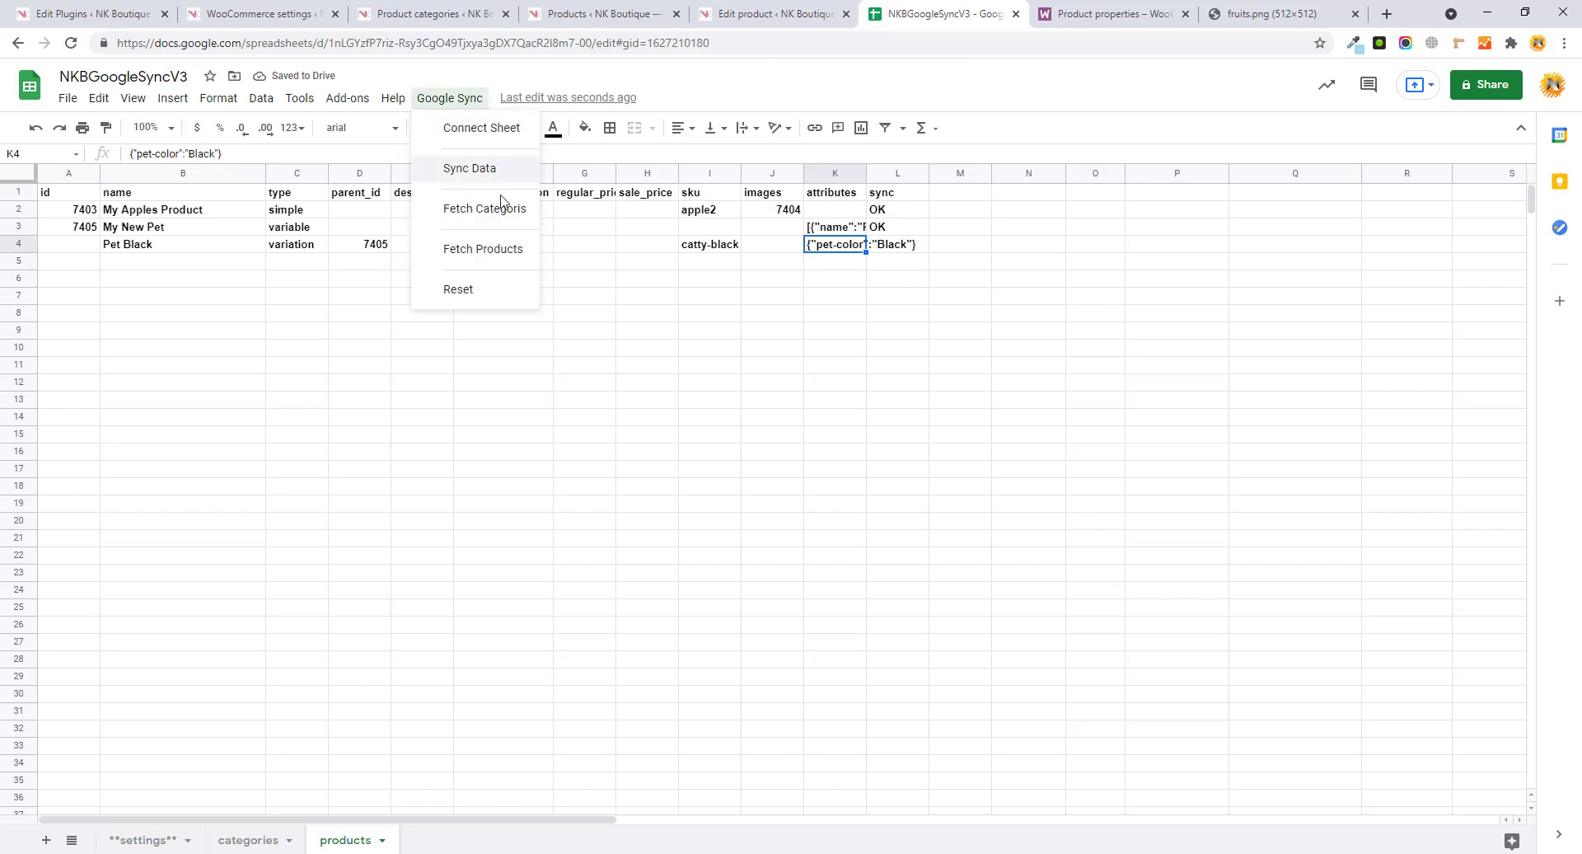
click(505, 171)
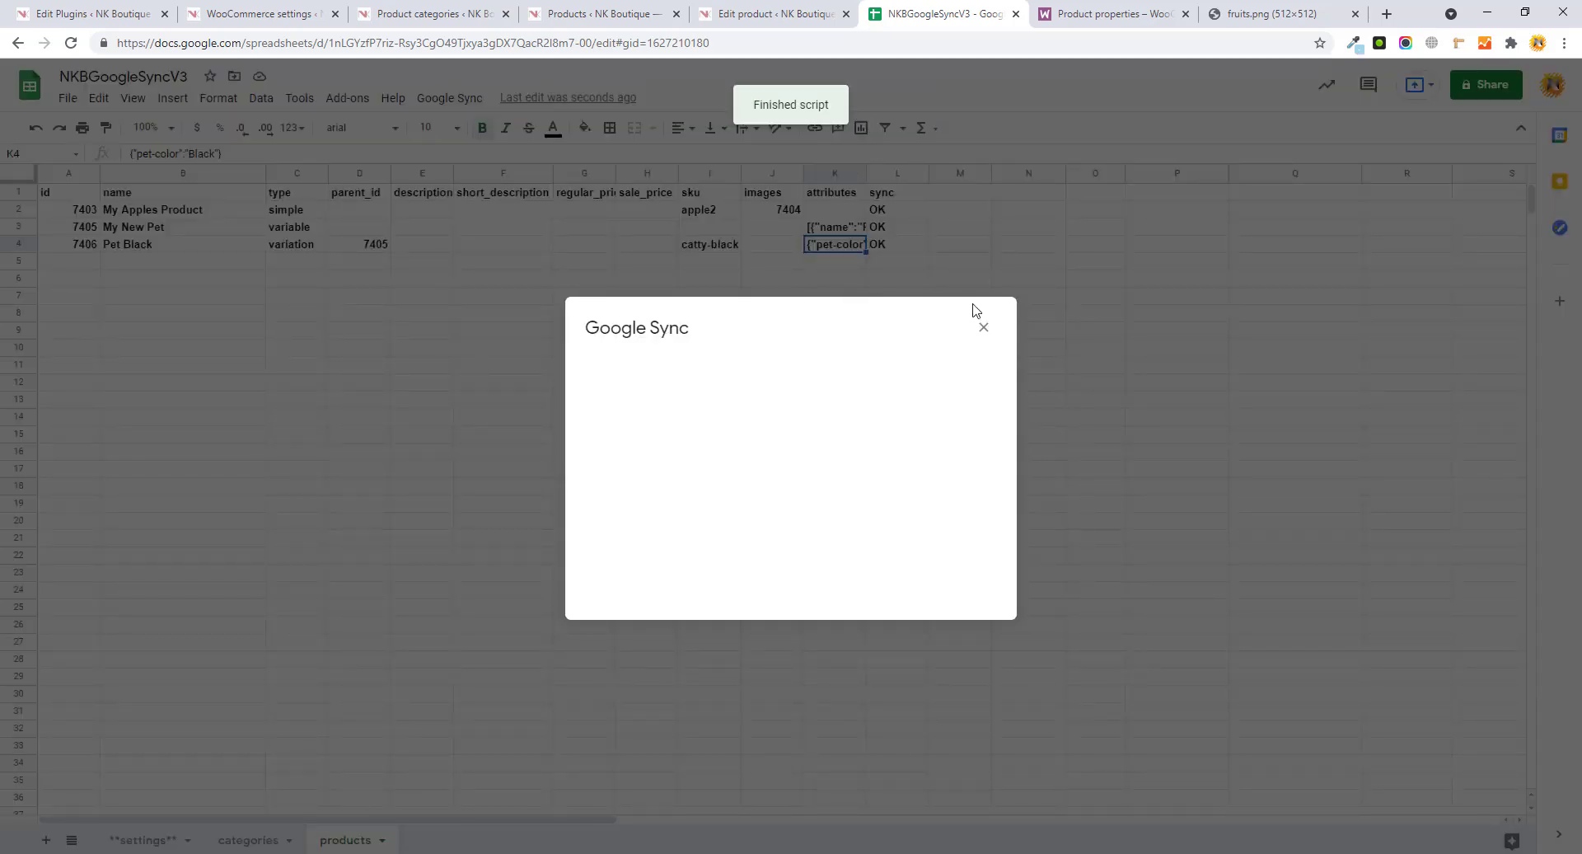
click(983, 327)
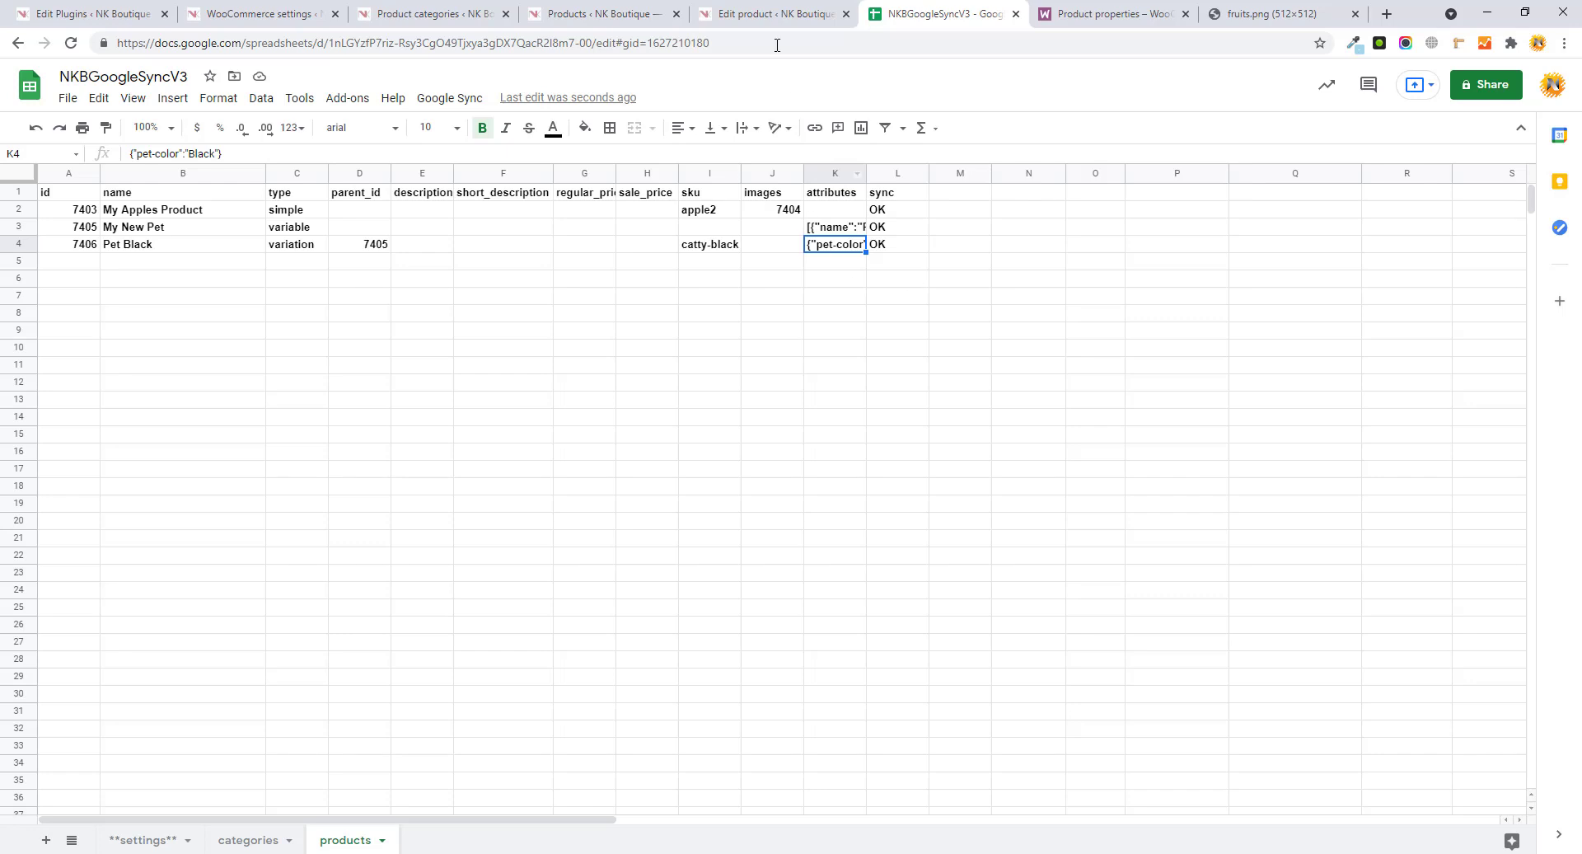
click(775, 14)
scroll(577, 492, down, 6)
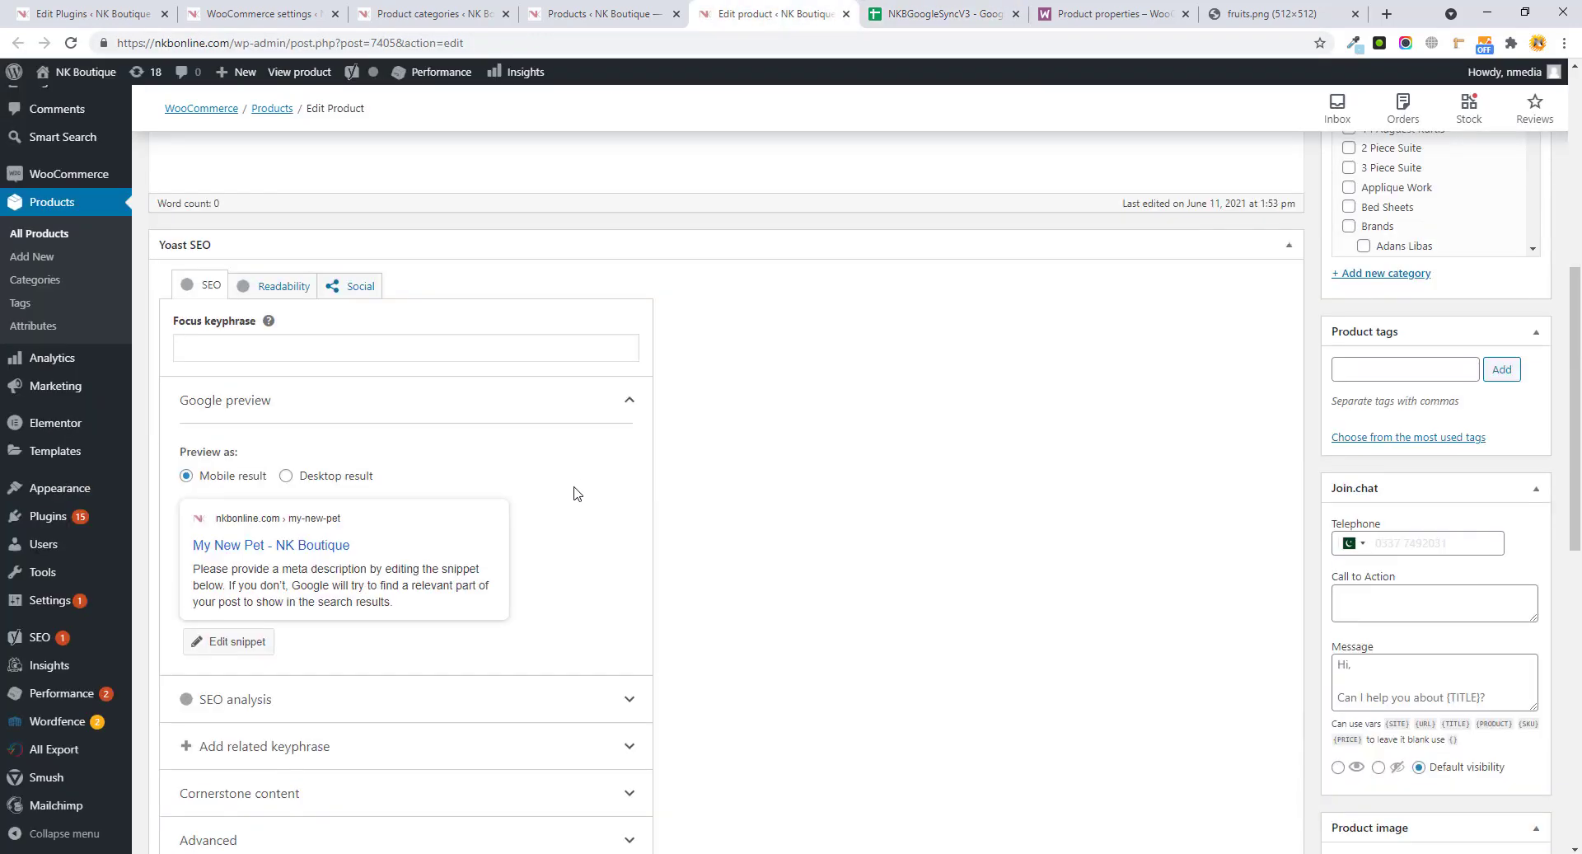
scroll(370, 443, down, 6)
click(232, 540)
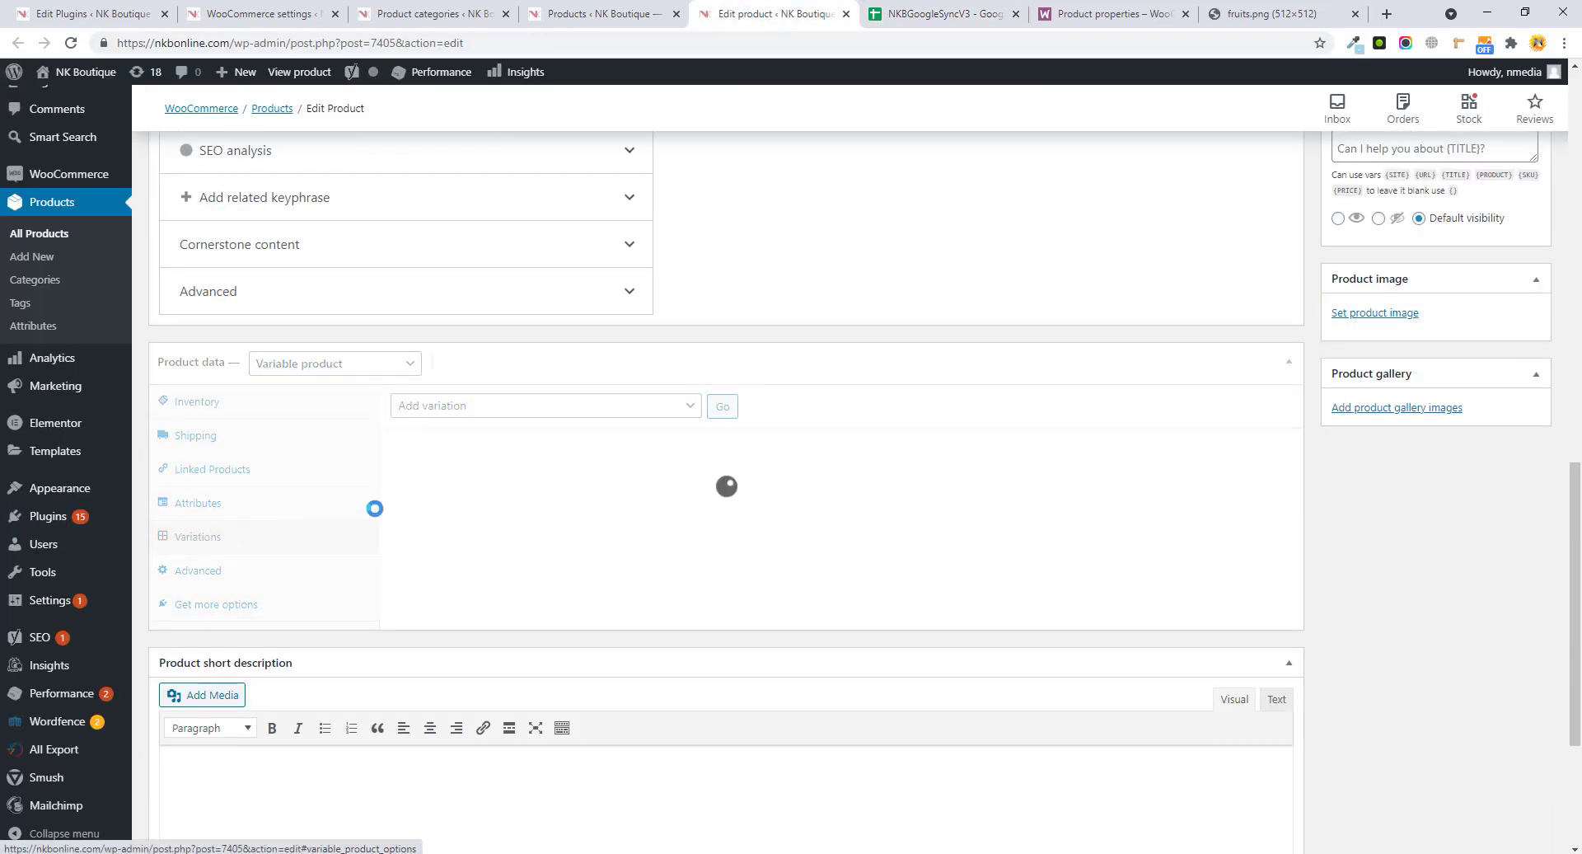
click(71, 45)
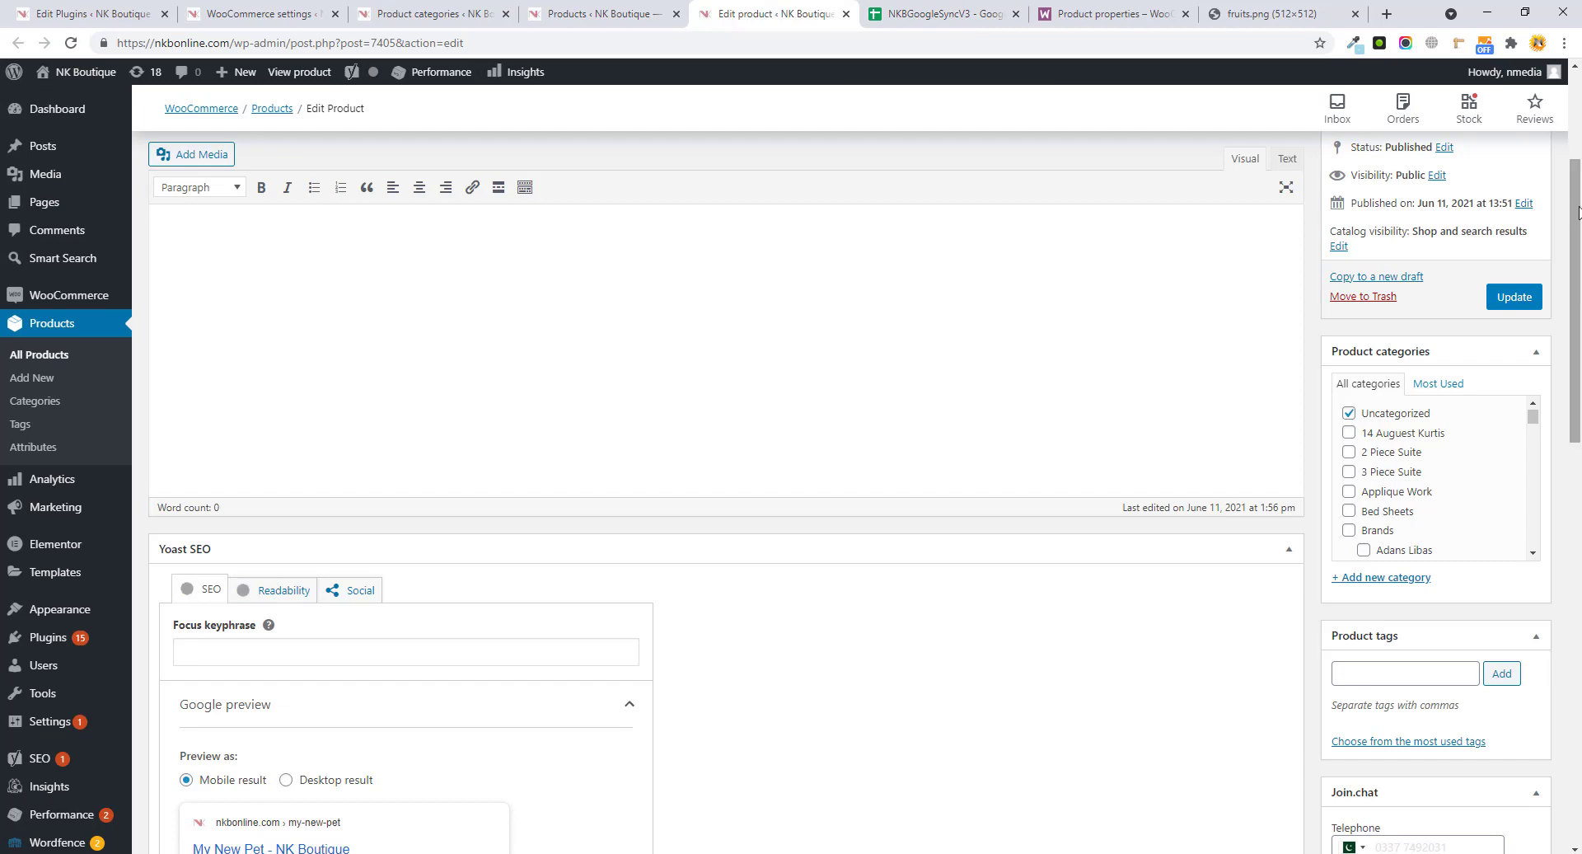
drag(1578, 221, 1578, 548)
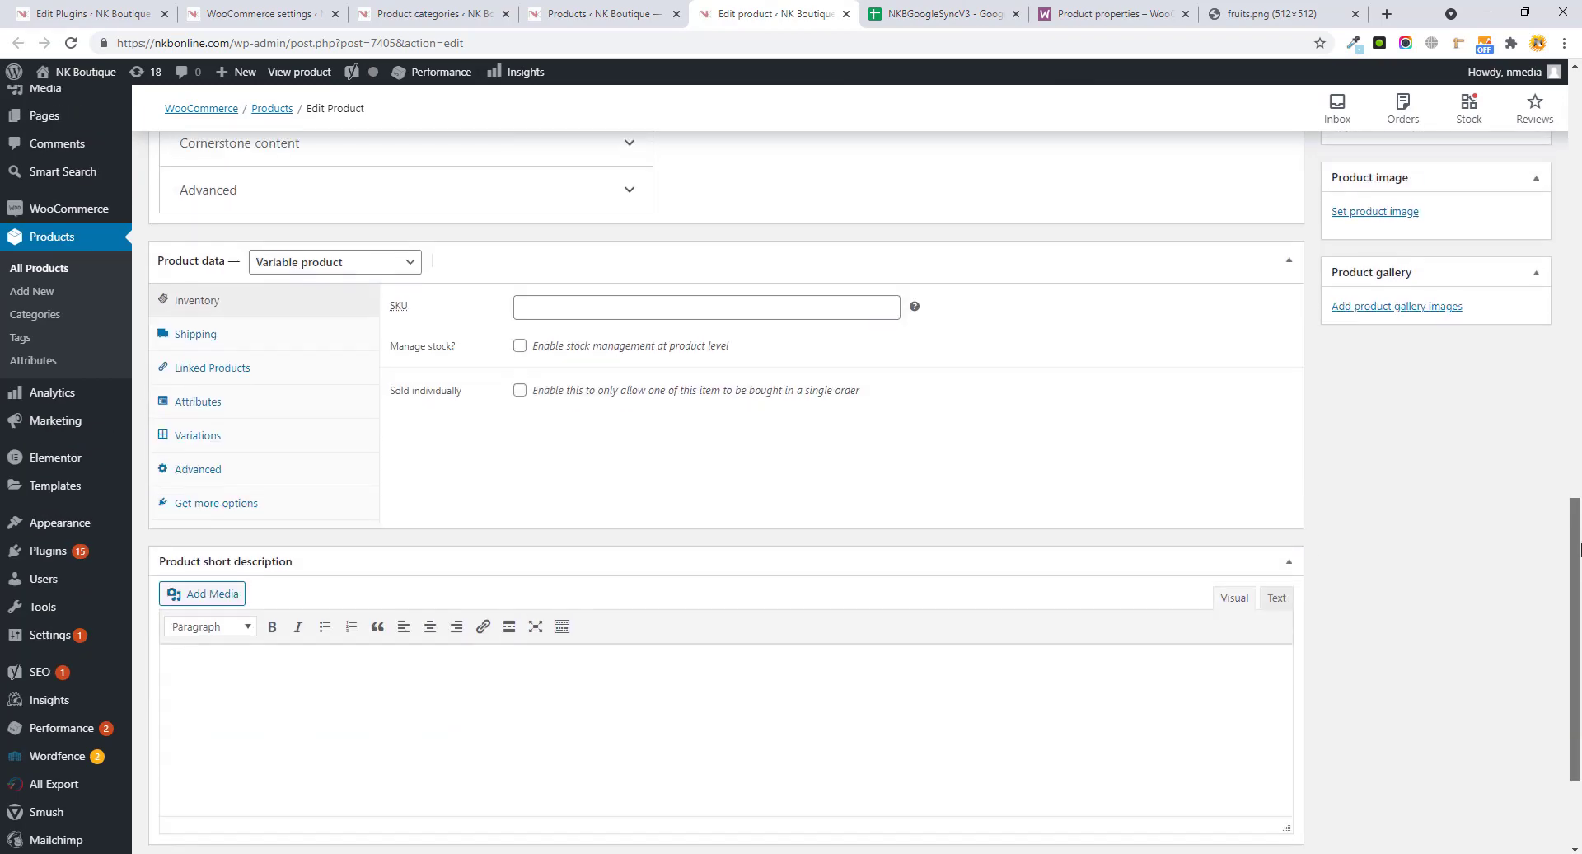
click(220, 437)
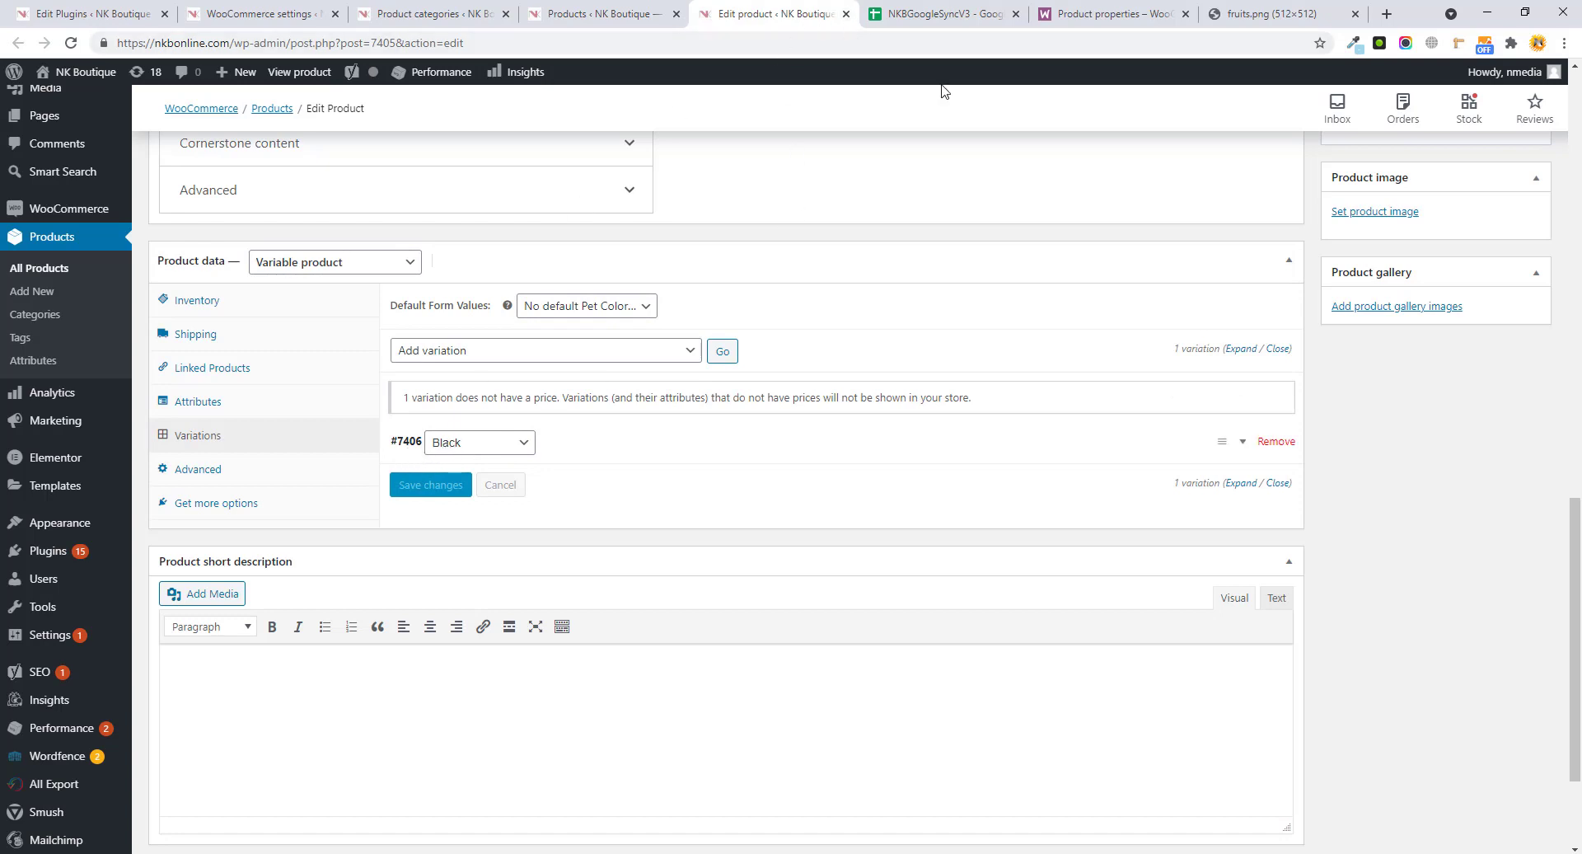
click(898, 13)
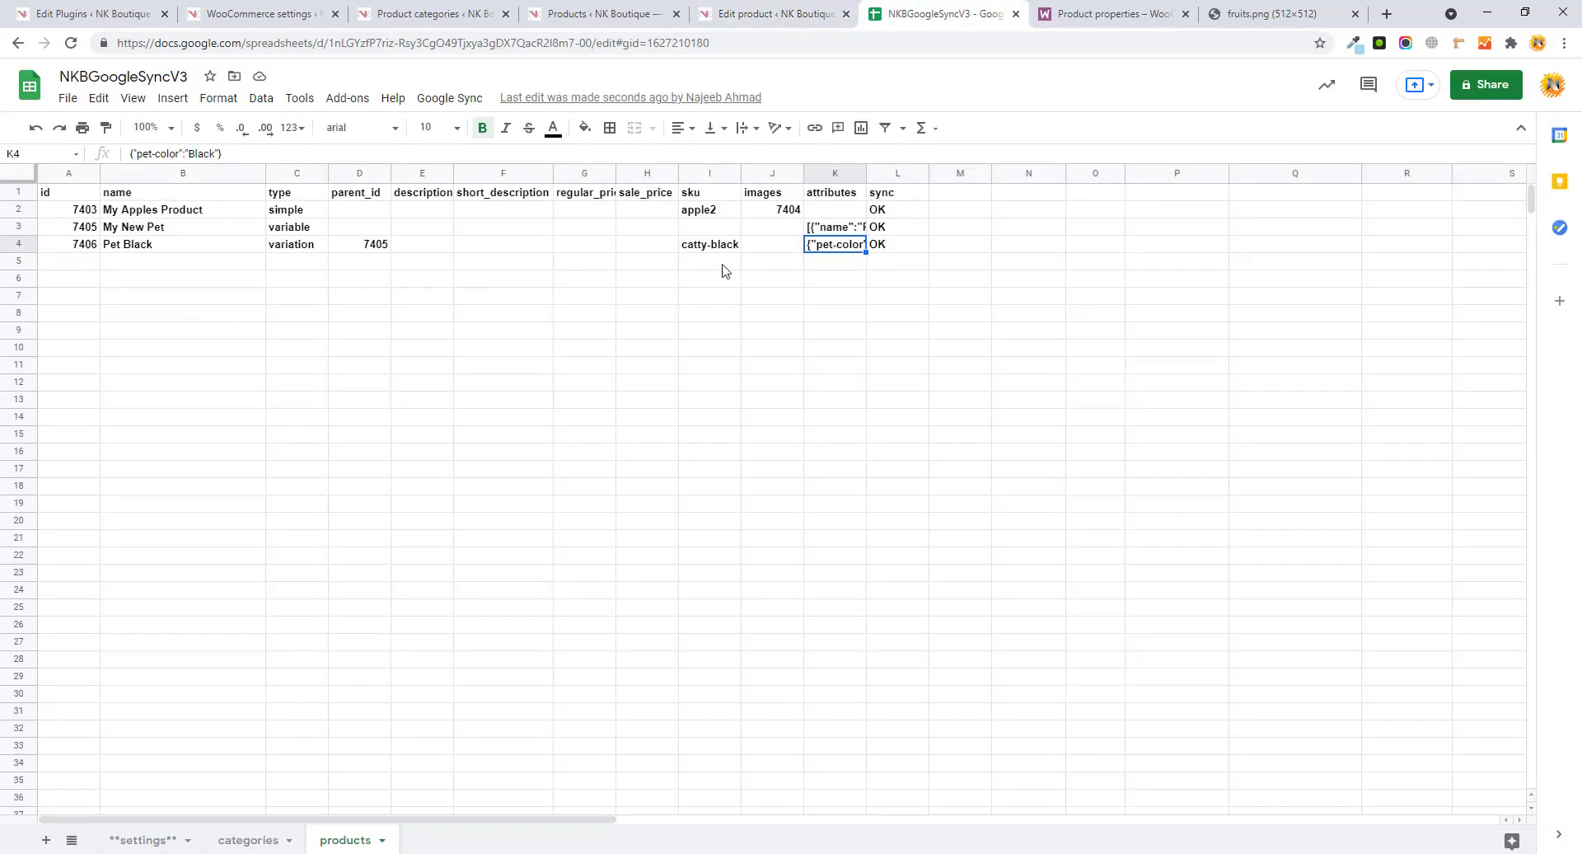
click(783, 13)
click(491, 445)
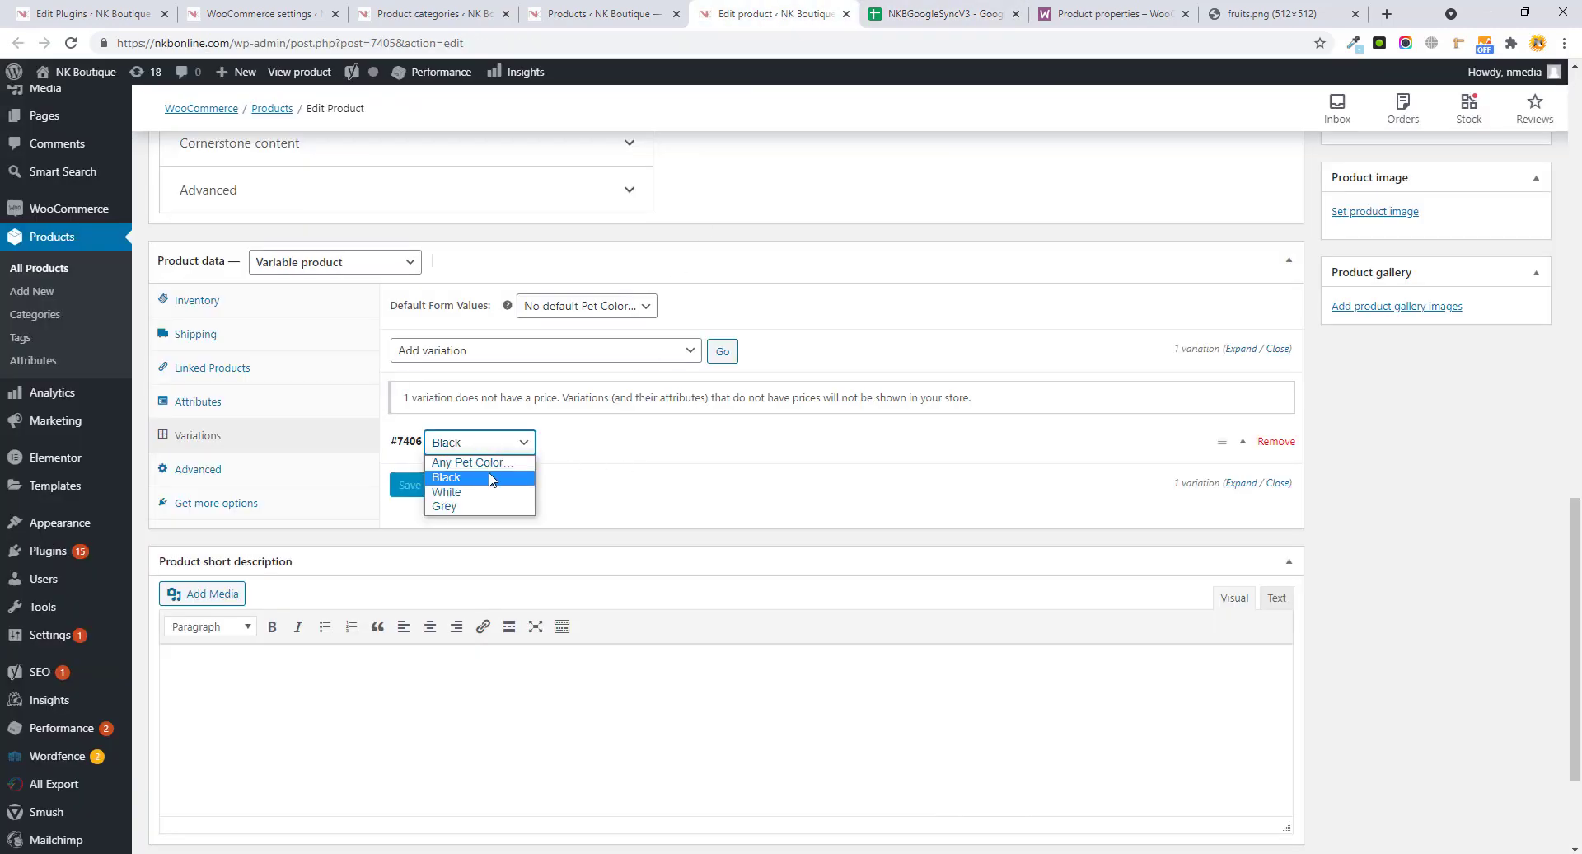
click(491, 478)
click(622, 446)
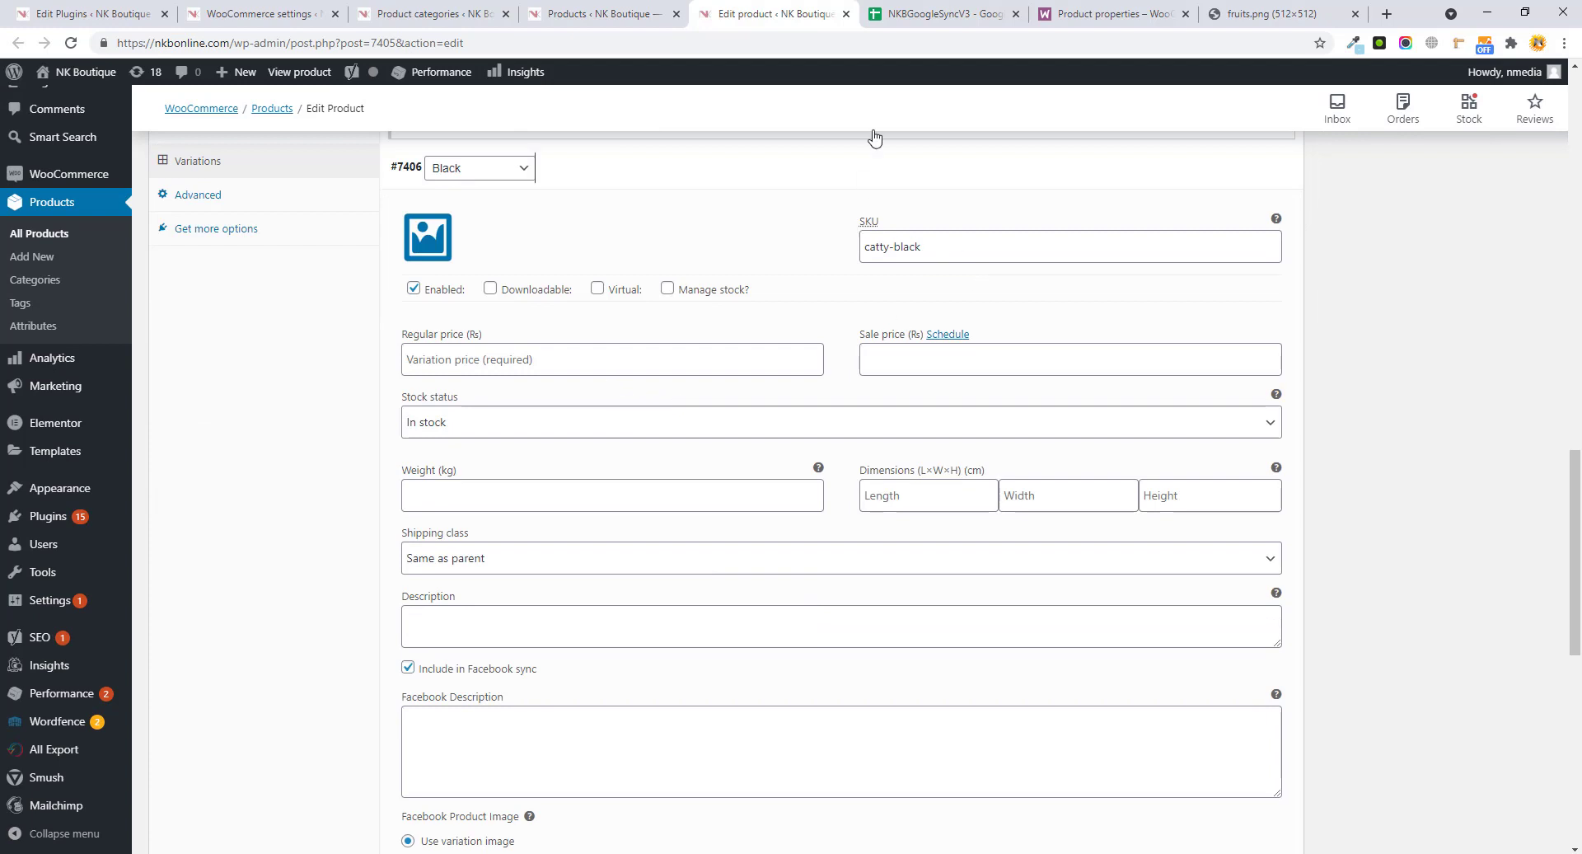
click(902, 18)
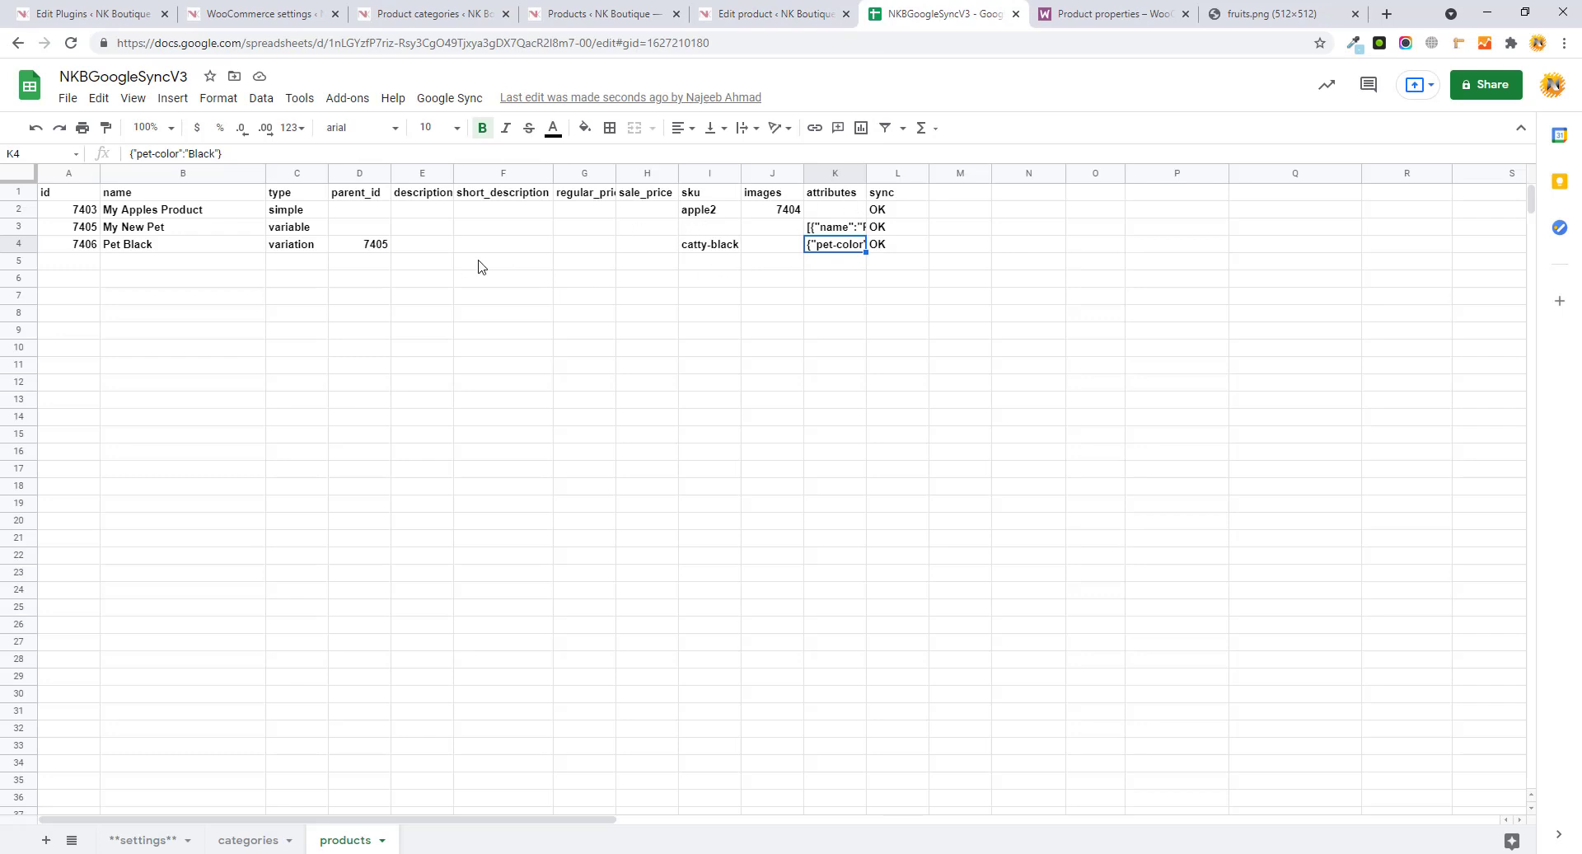
Give Pet Black a regular price of 50 in G4 and sale price 40 in H4
click(592, 245)
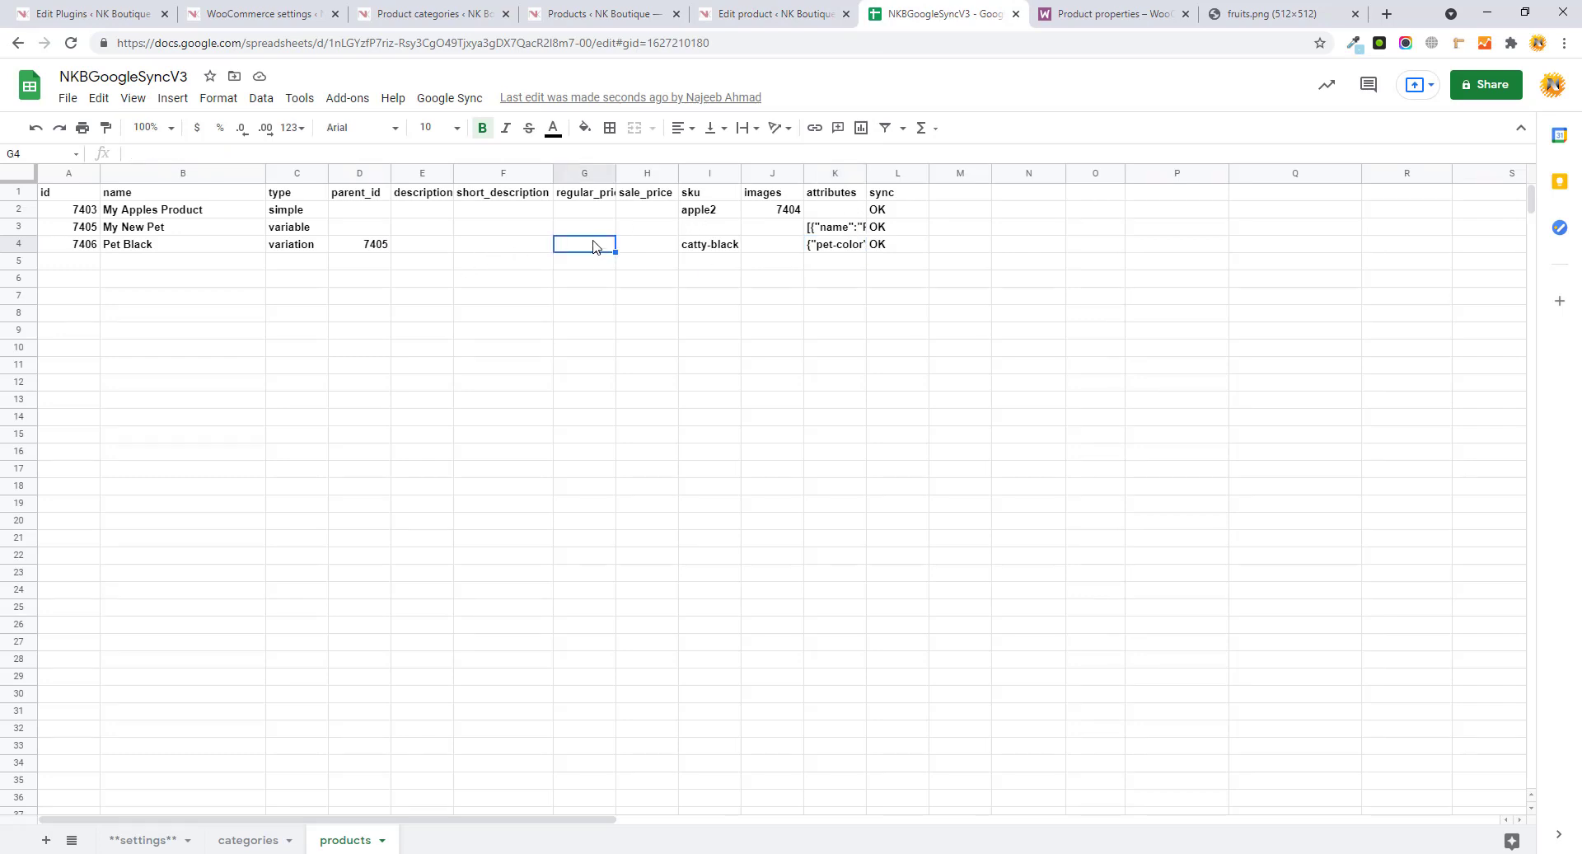
text(50)
key(Tab)
text(4)
key(Tab)
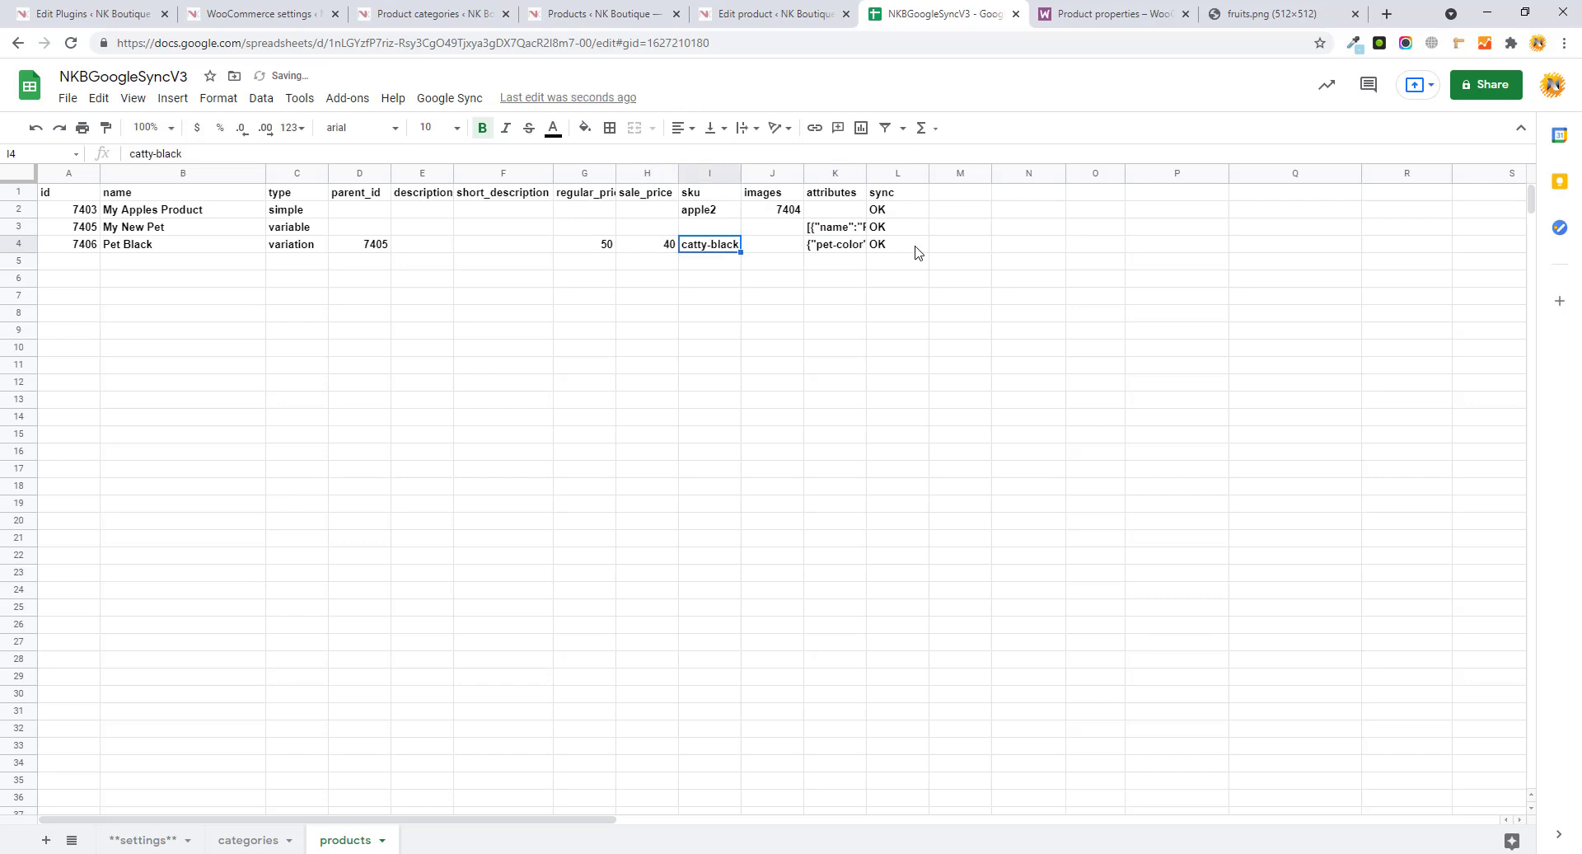
Insert a new column headed 'image' before the sync column
click(893, 173)
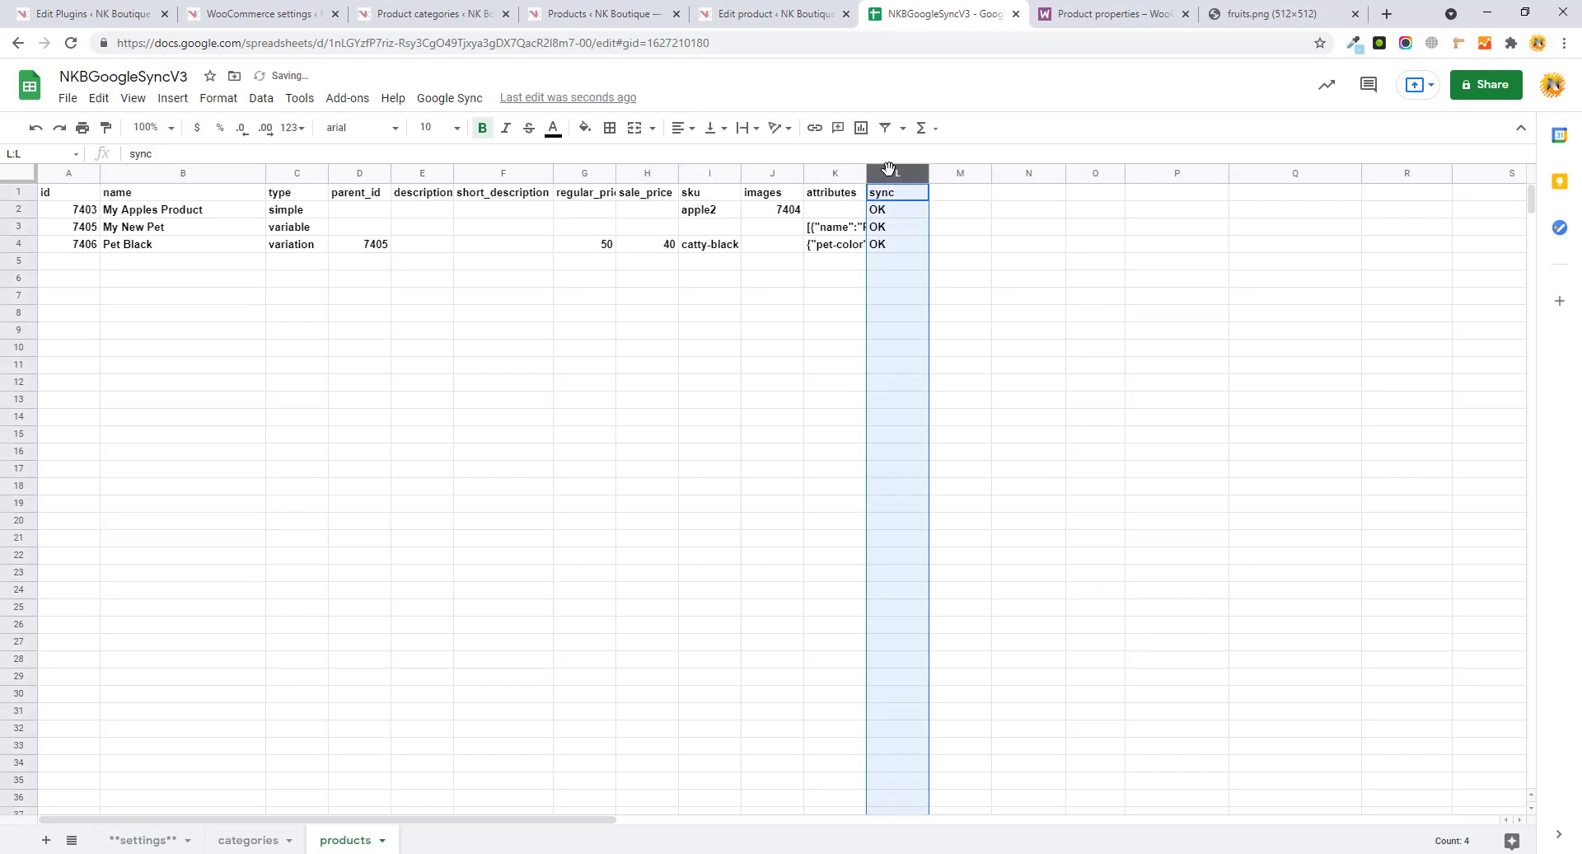
right_click(892, 173)
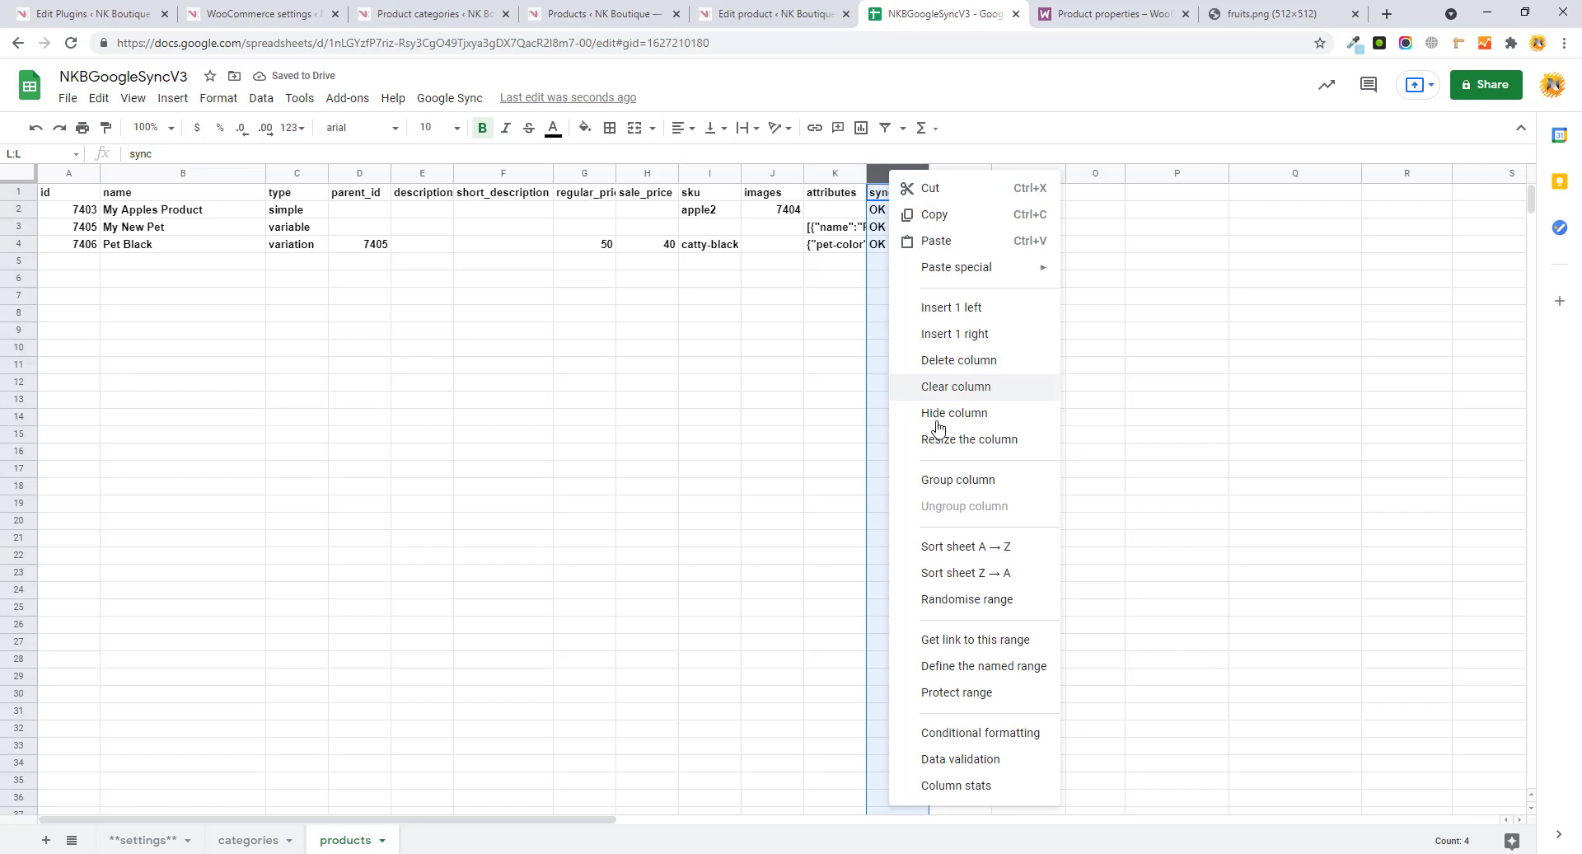
click(956, 308)
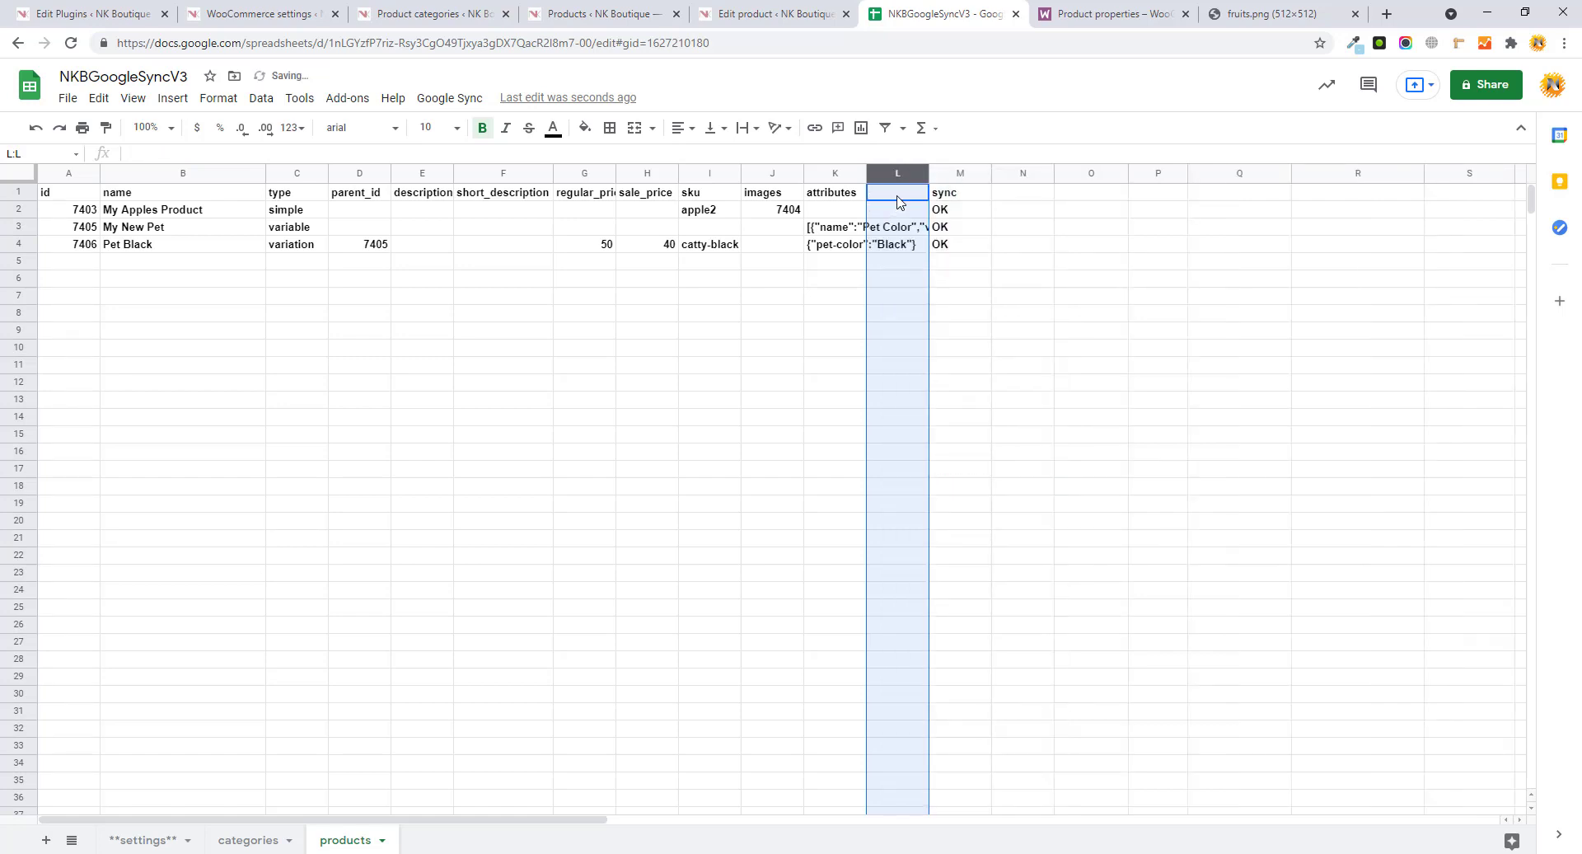
text(image)
key(Return)
click(885, 247)
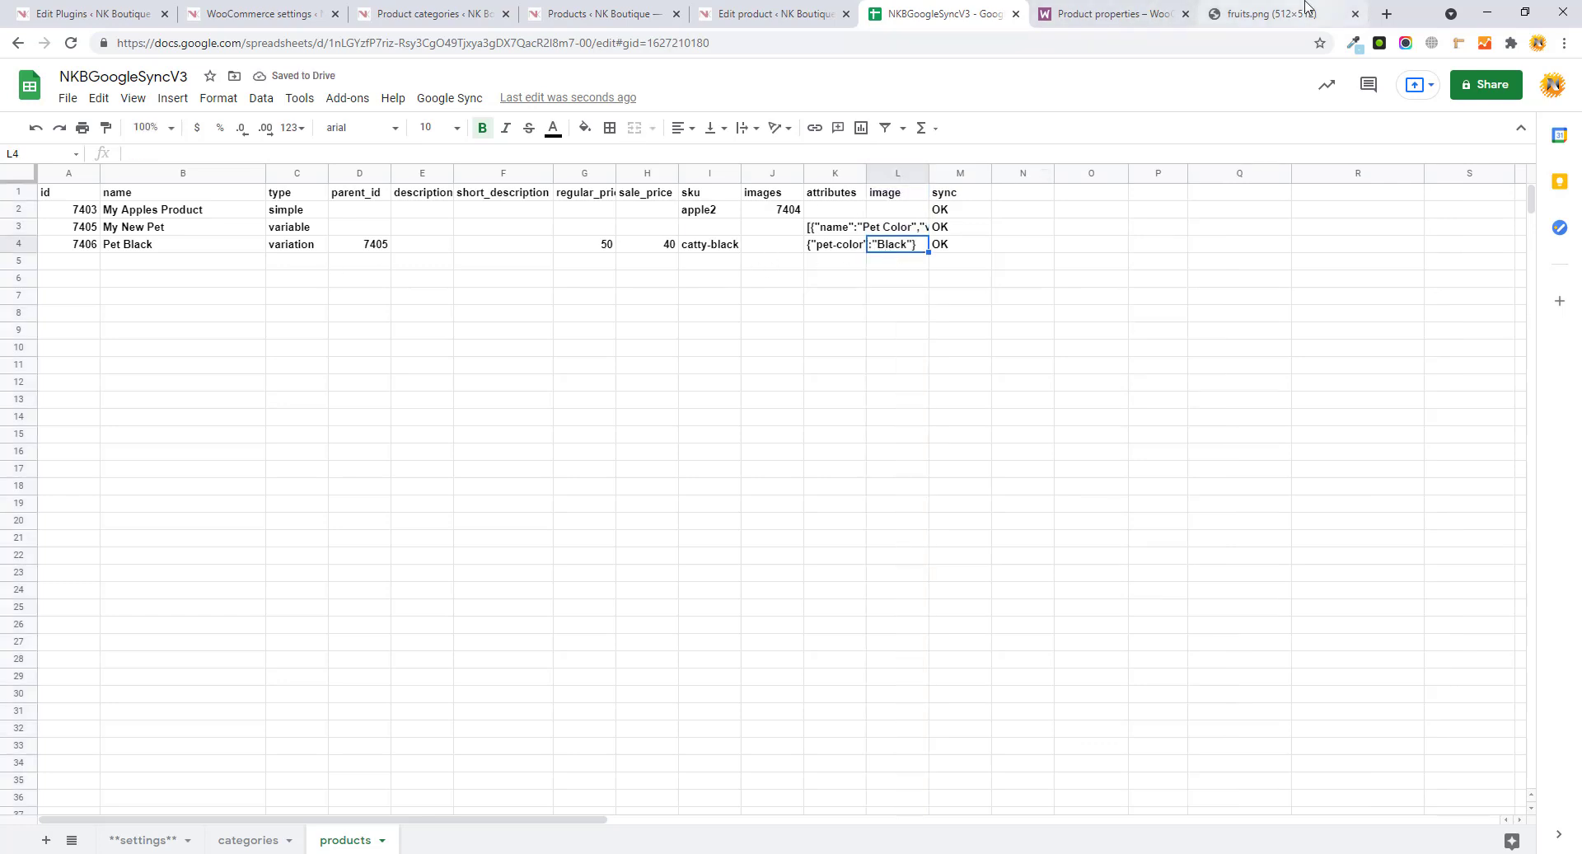
Load cat.png in the image tab in place of fruits.png and select its URL
click(1276, 14)
click(20, 43)
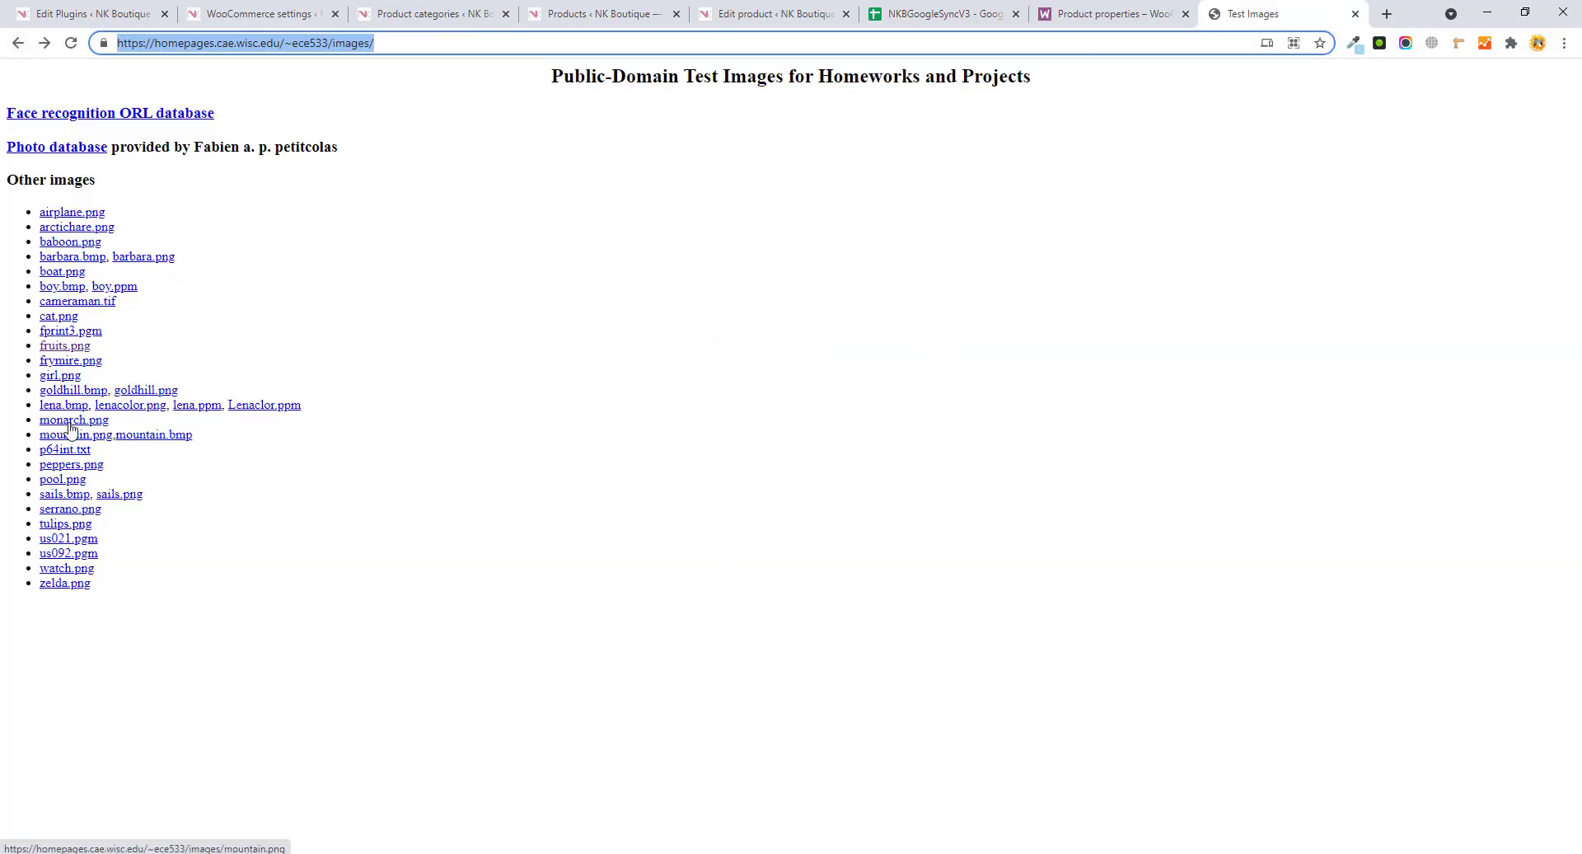
click(59, 316)
click(363, 43)
key(ctrl+c)
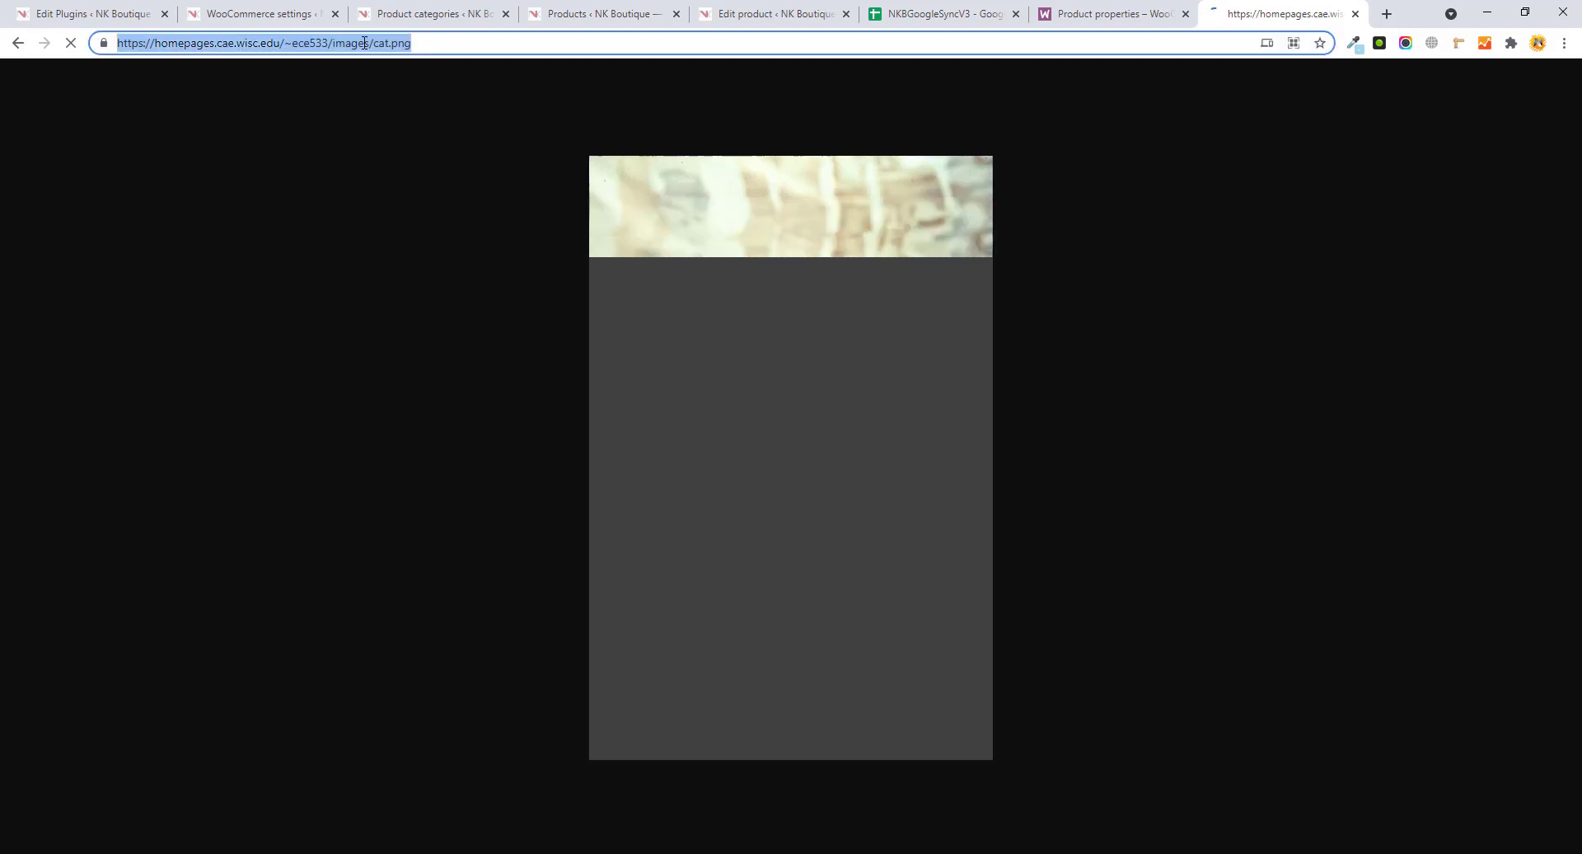
click(917, 16)
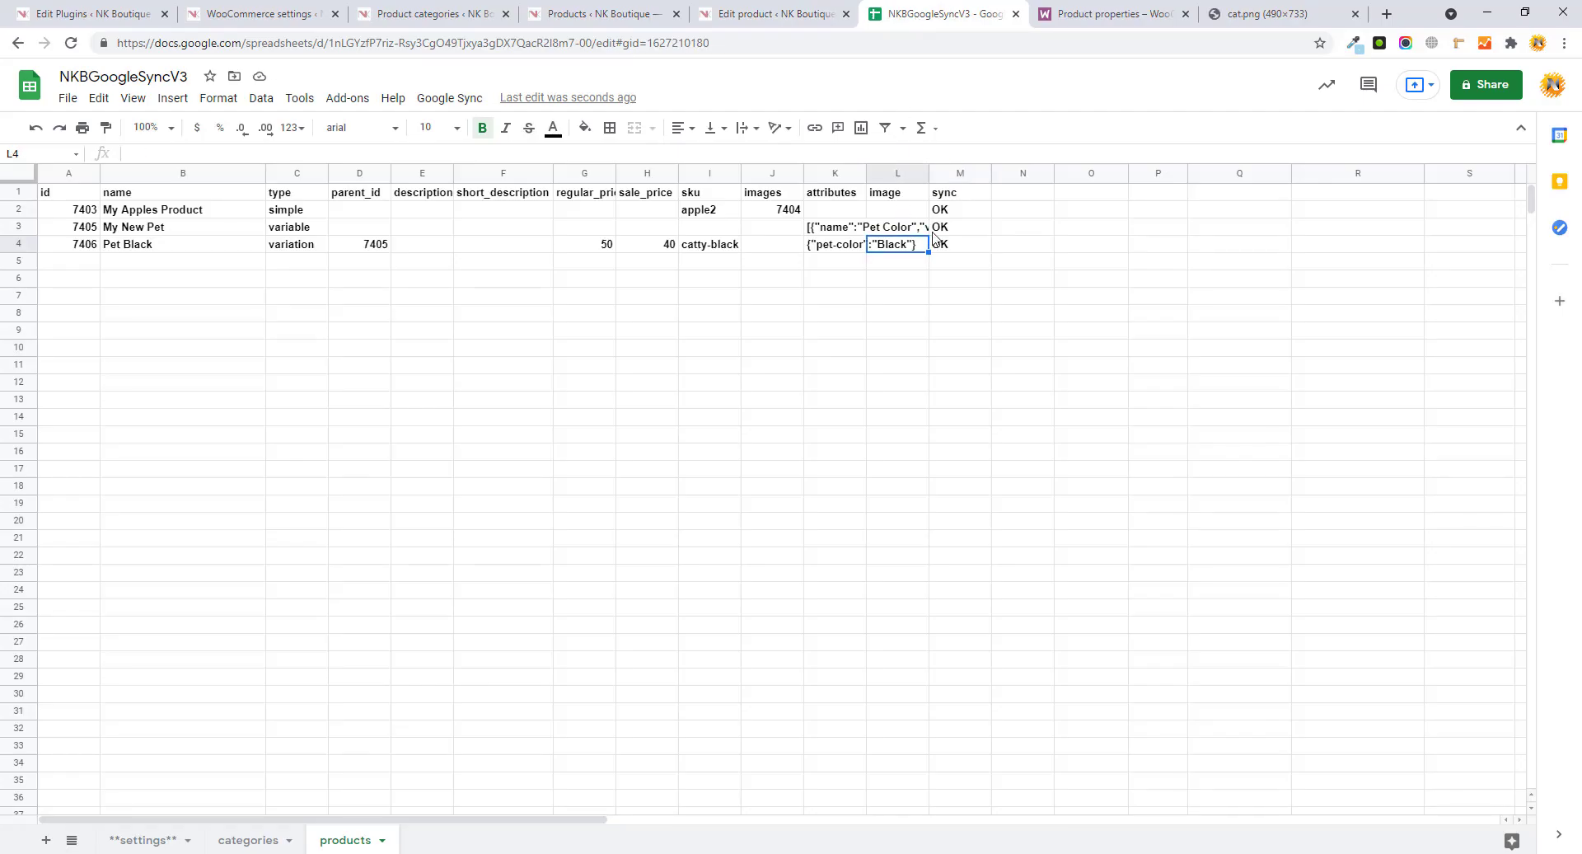
Paste the cat.png URL into Pet Black's cell L4 and run Sync Data, which fails
key(ctrl+v)
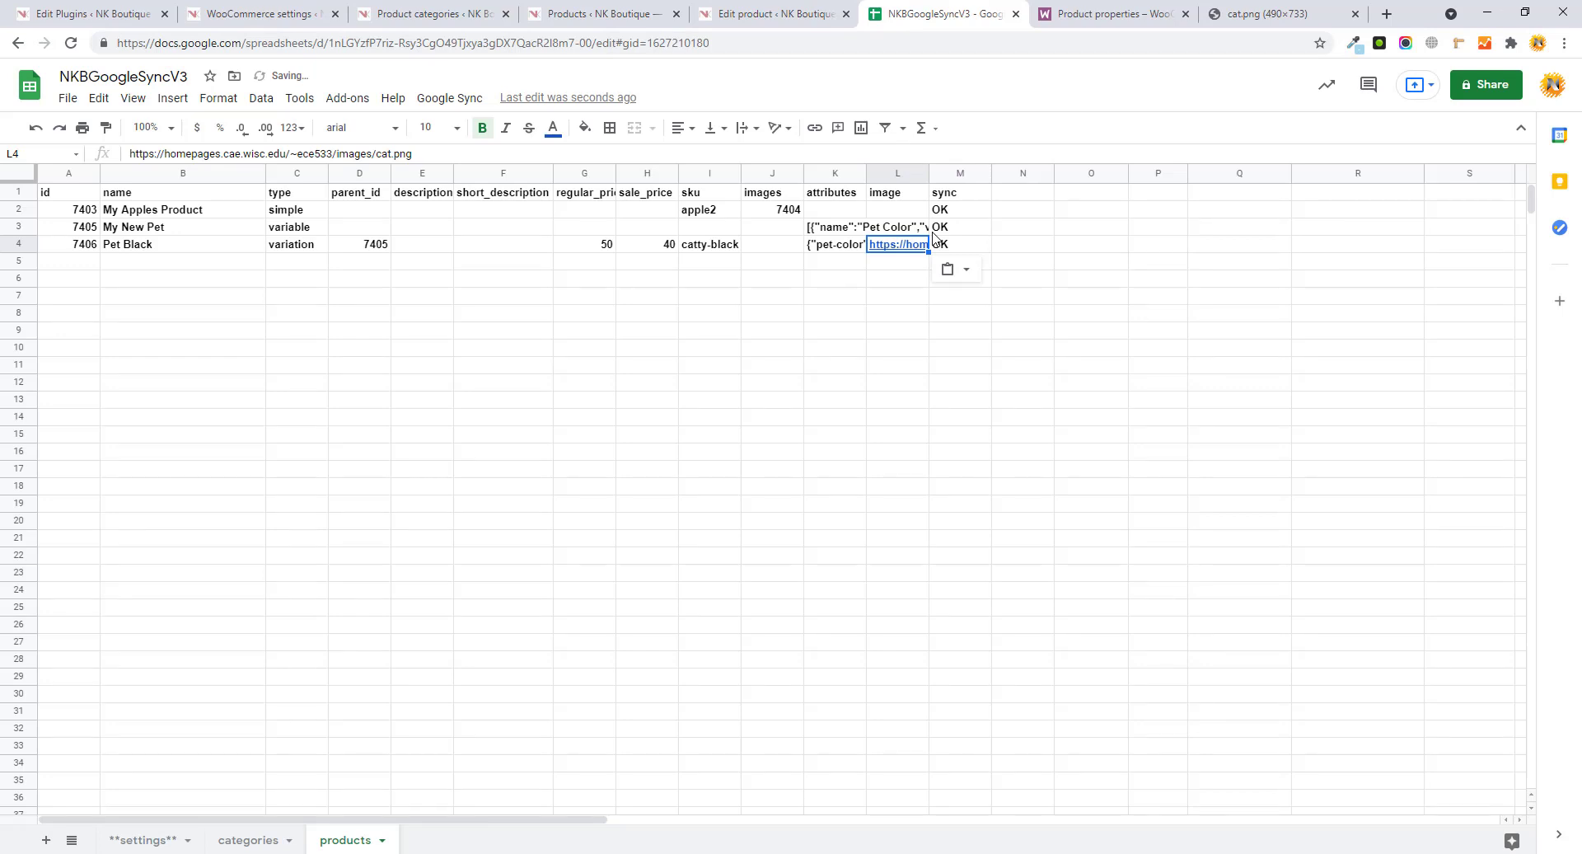
click(933, 239)
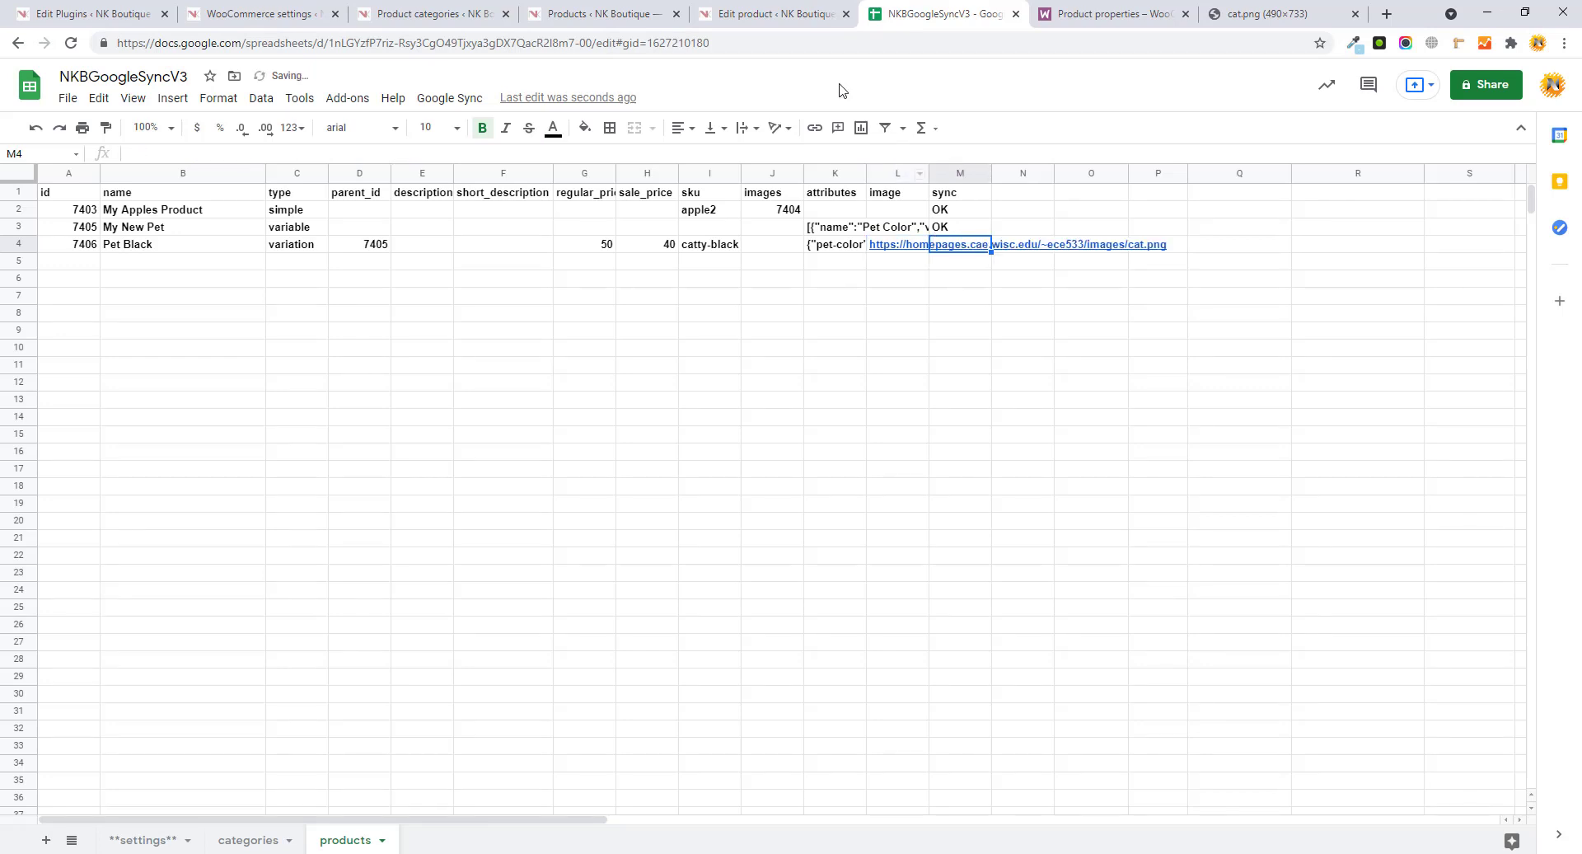
click(450, 98)
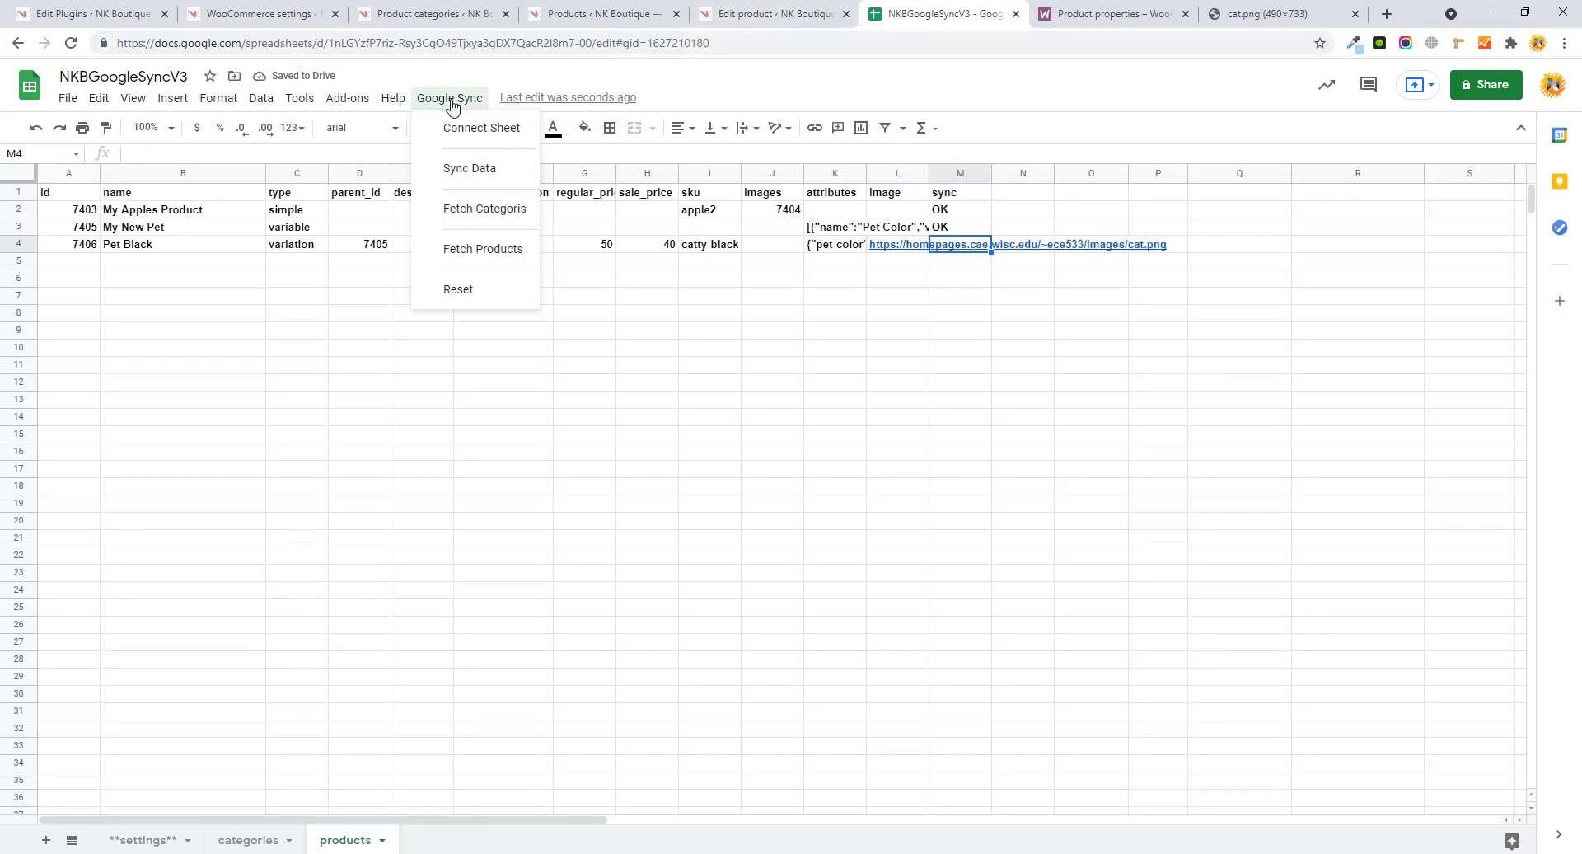
click(478, 173)
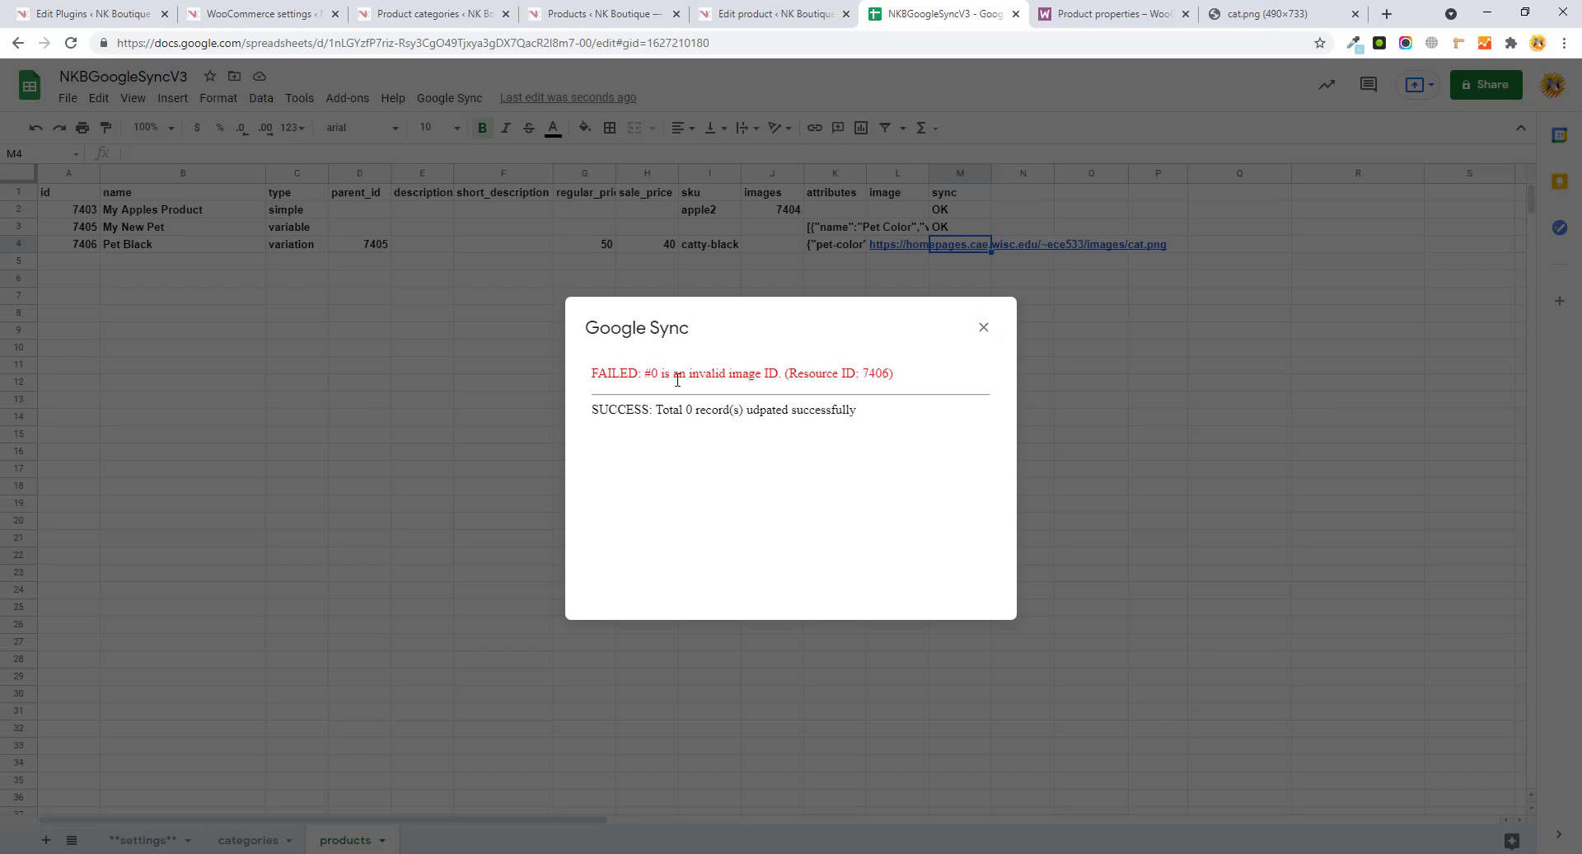
click(983, 326)
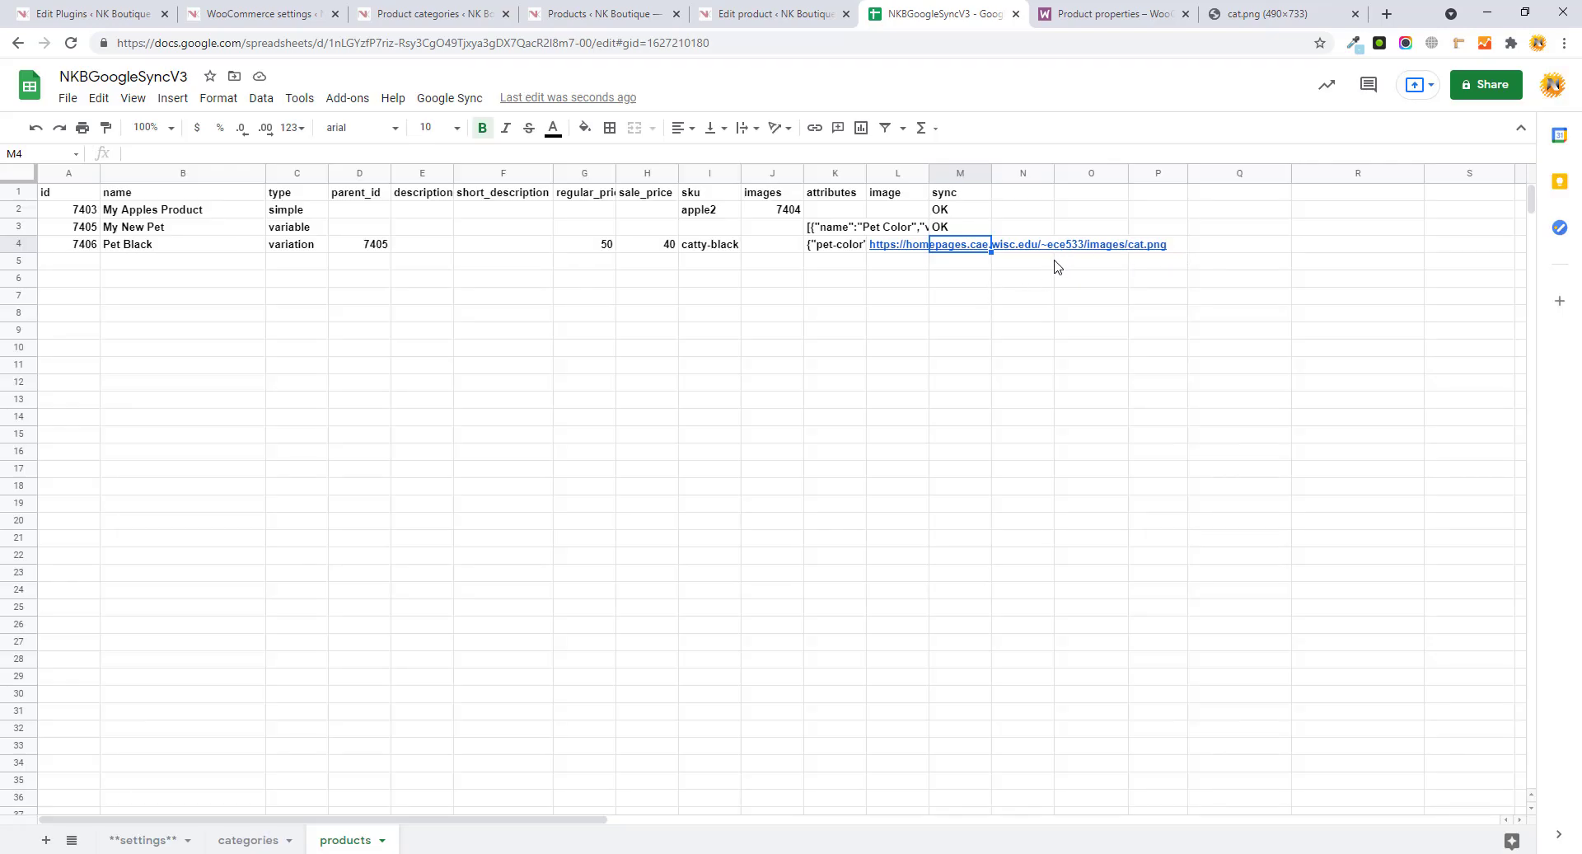
key(Left)
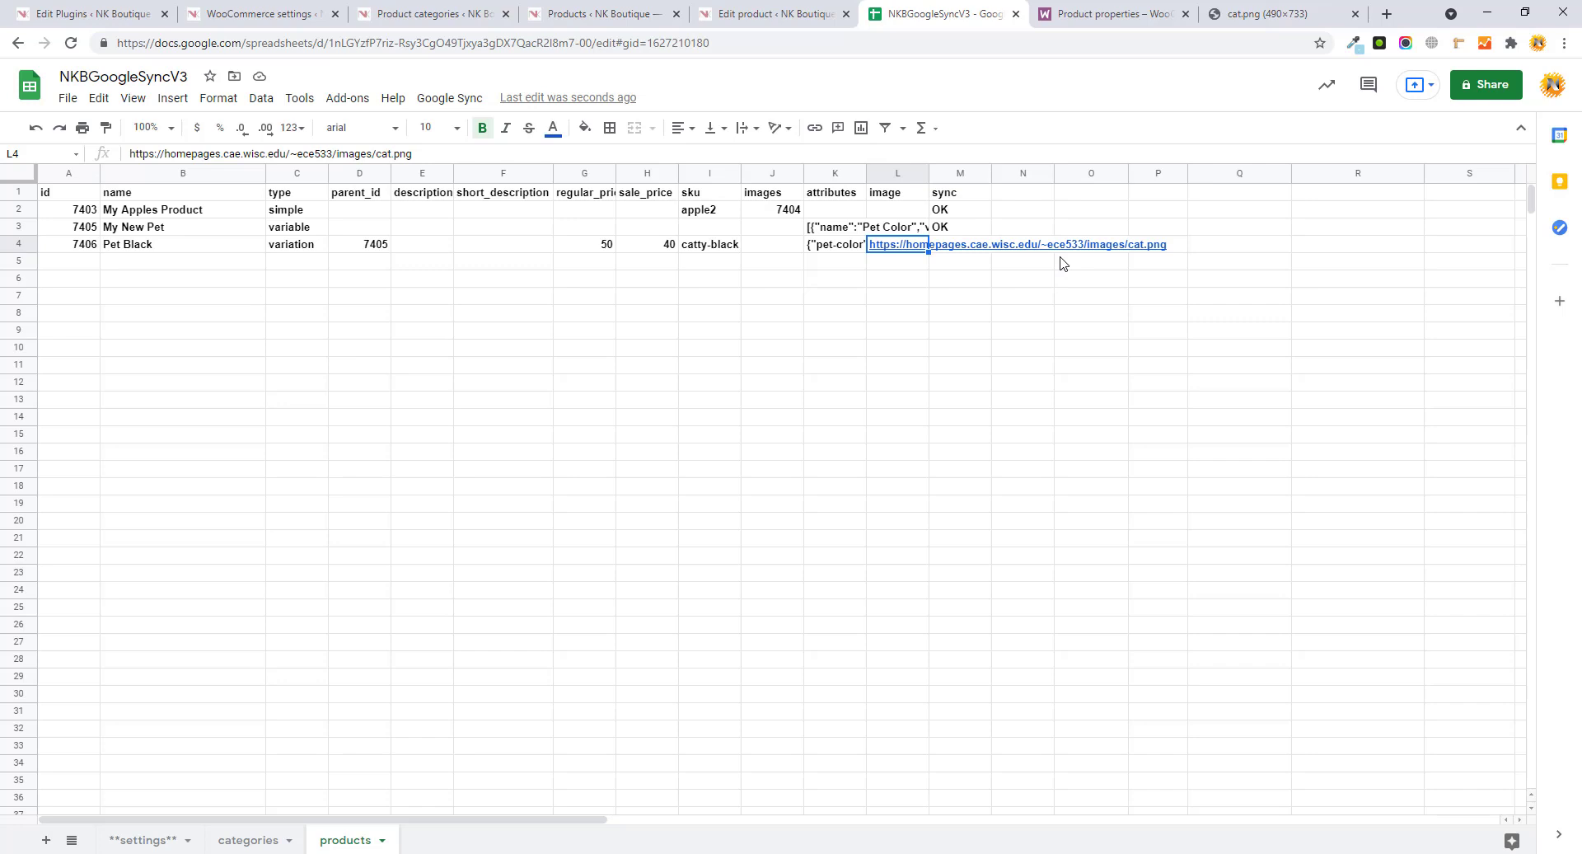
Change the Google Sync Images Import setting to Image URL and save it
click(269, 8)
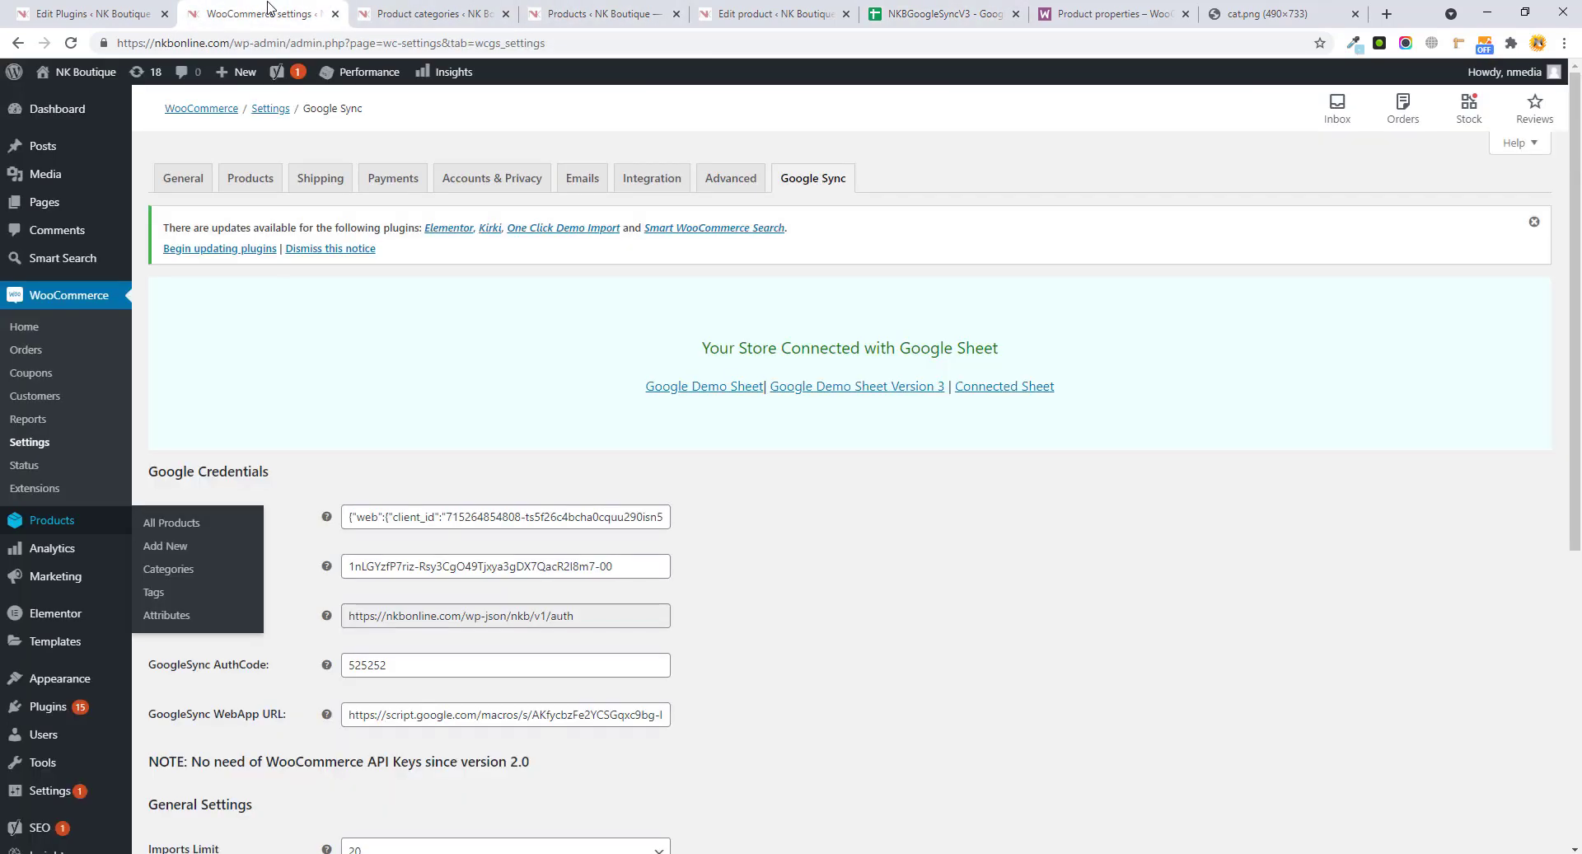
scroll(618, 303, down, 6)
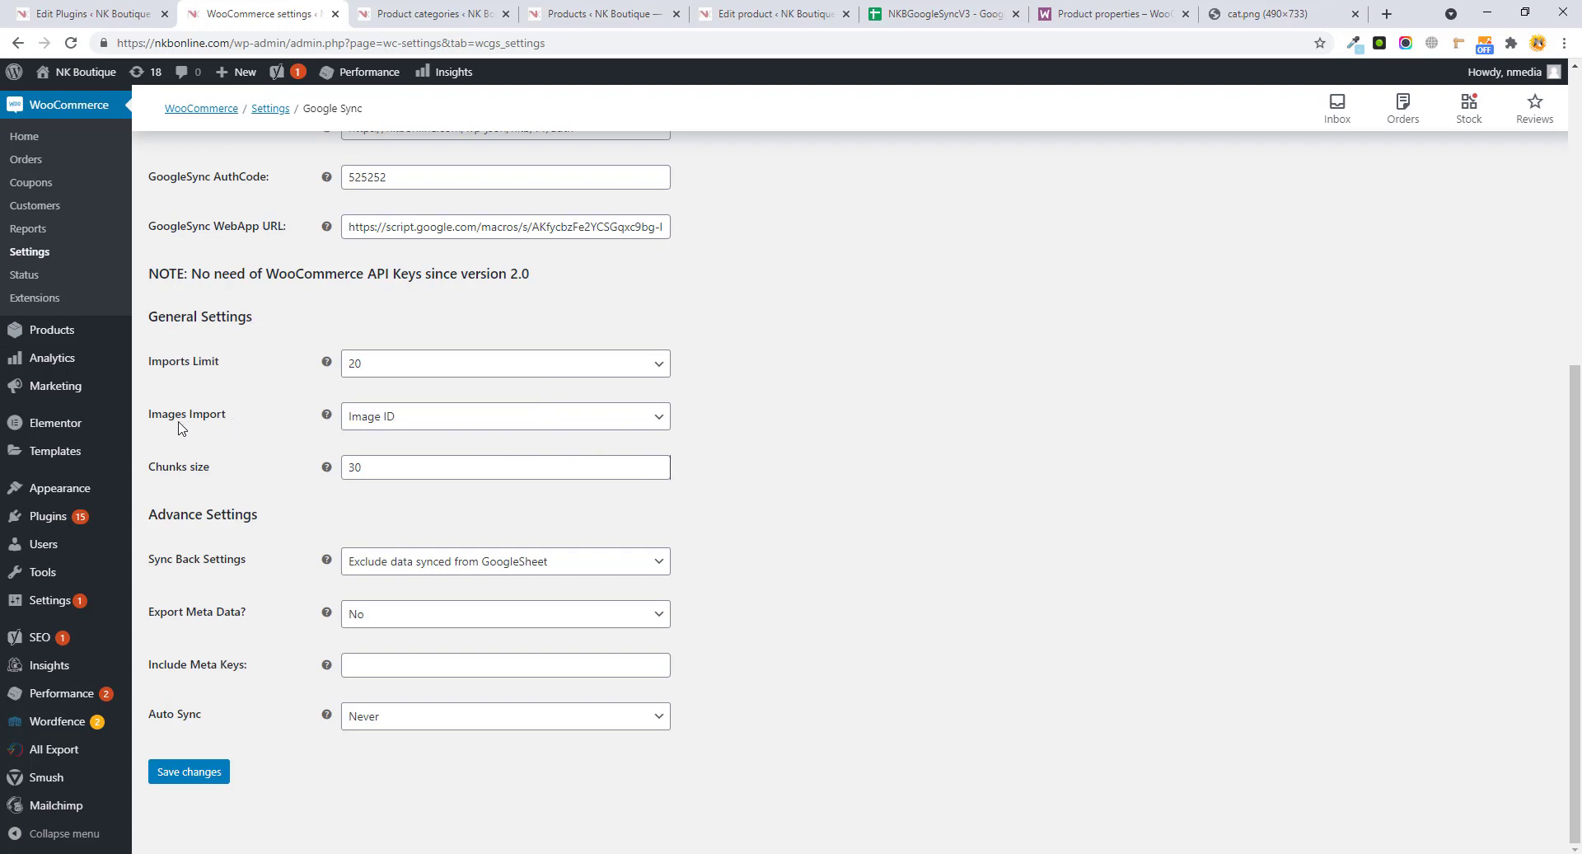
click(393, 423)
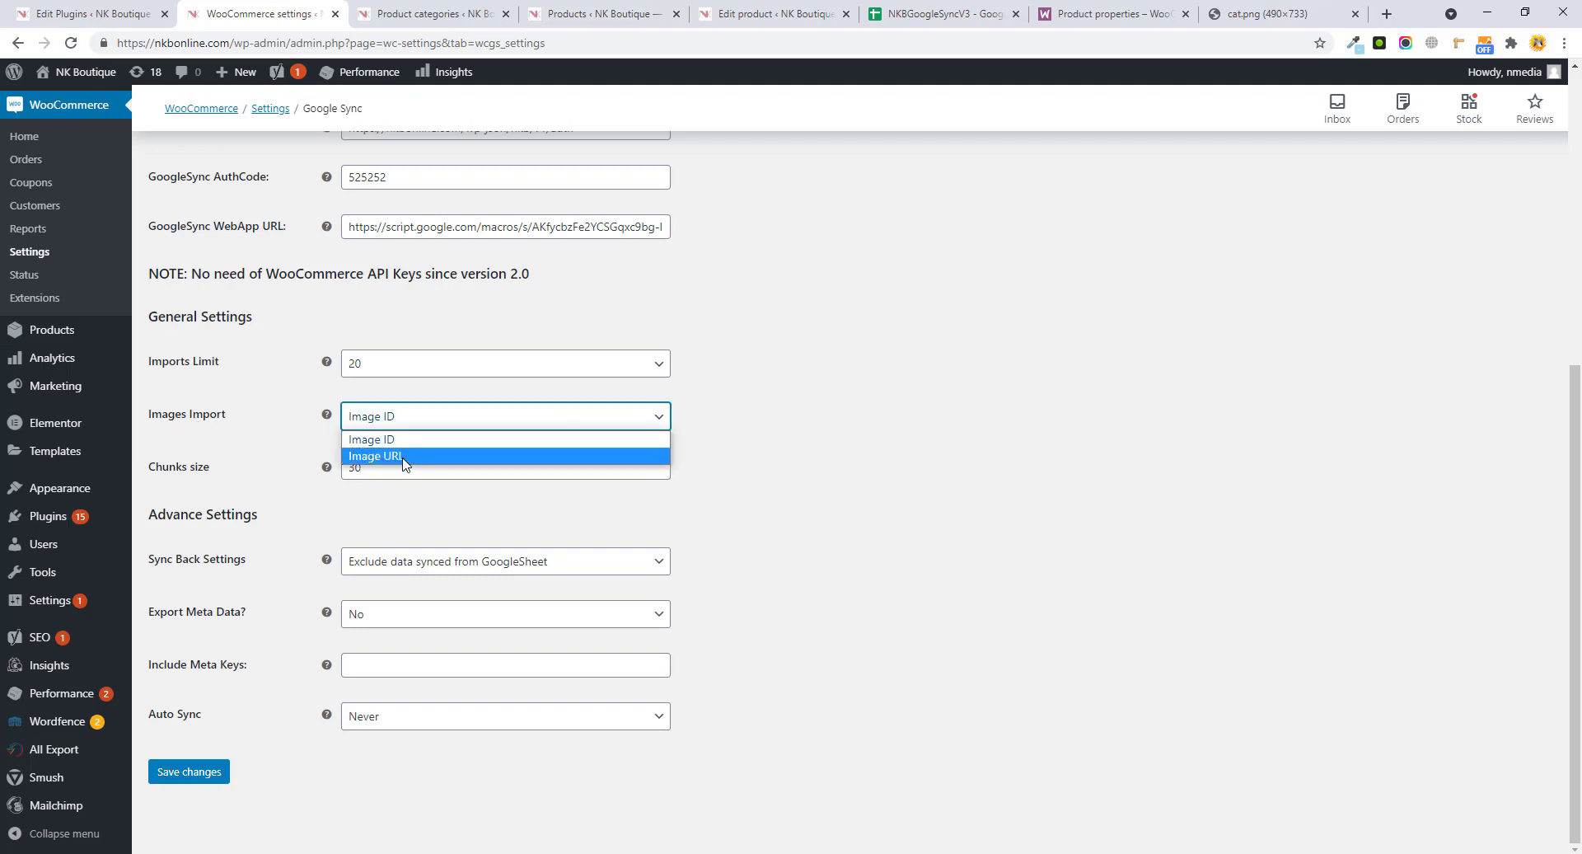
click(403, 458)
click(208, 781)
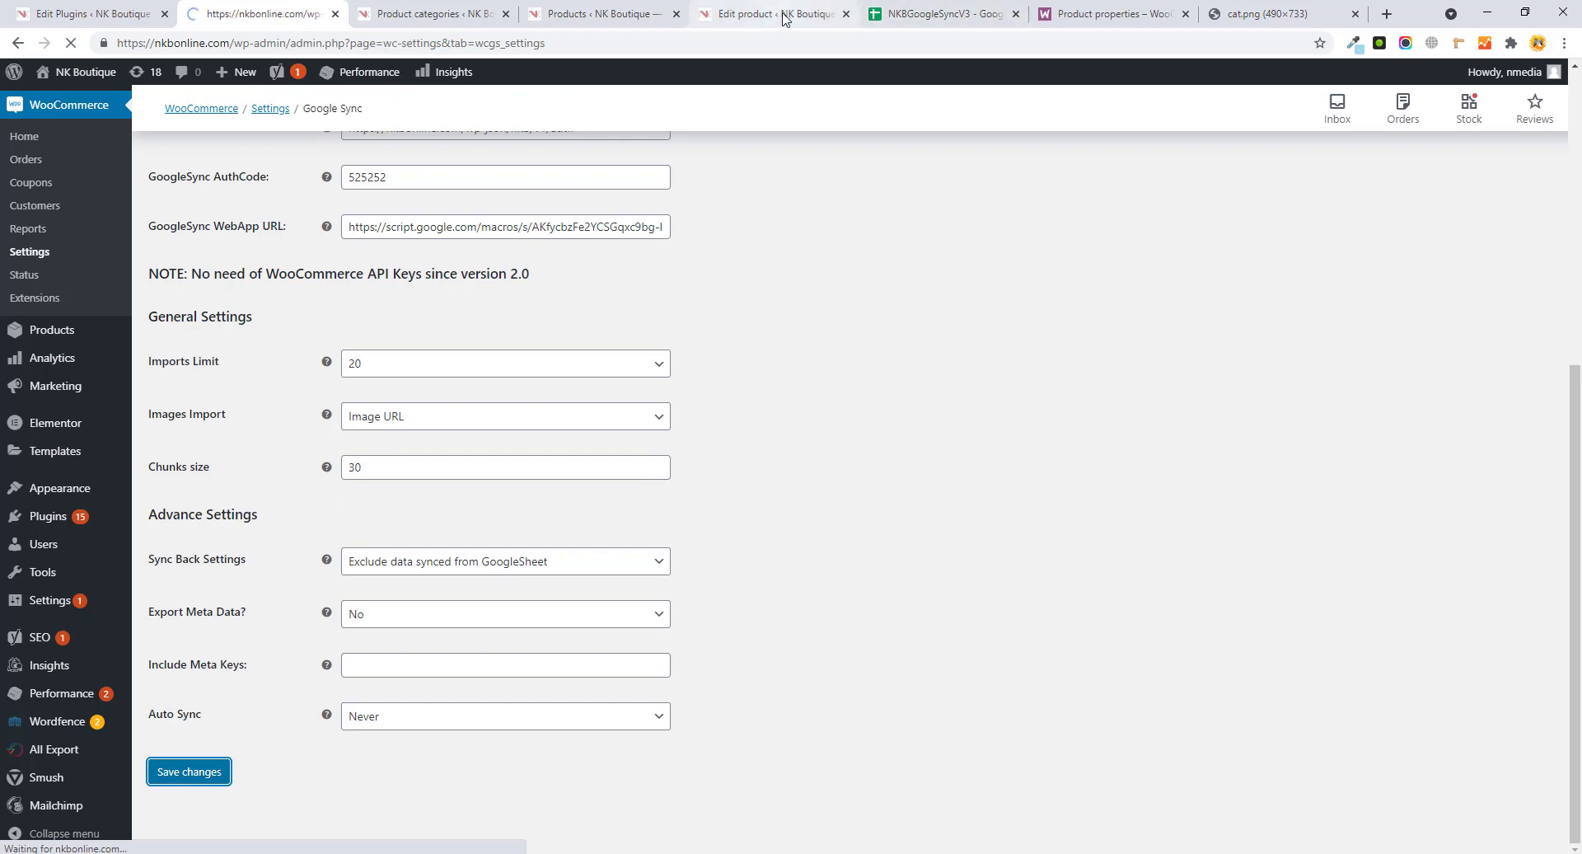
click(943, 14)
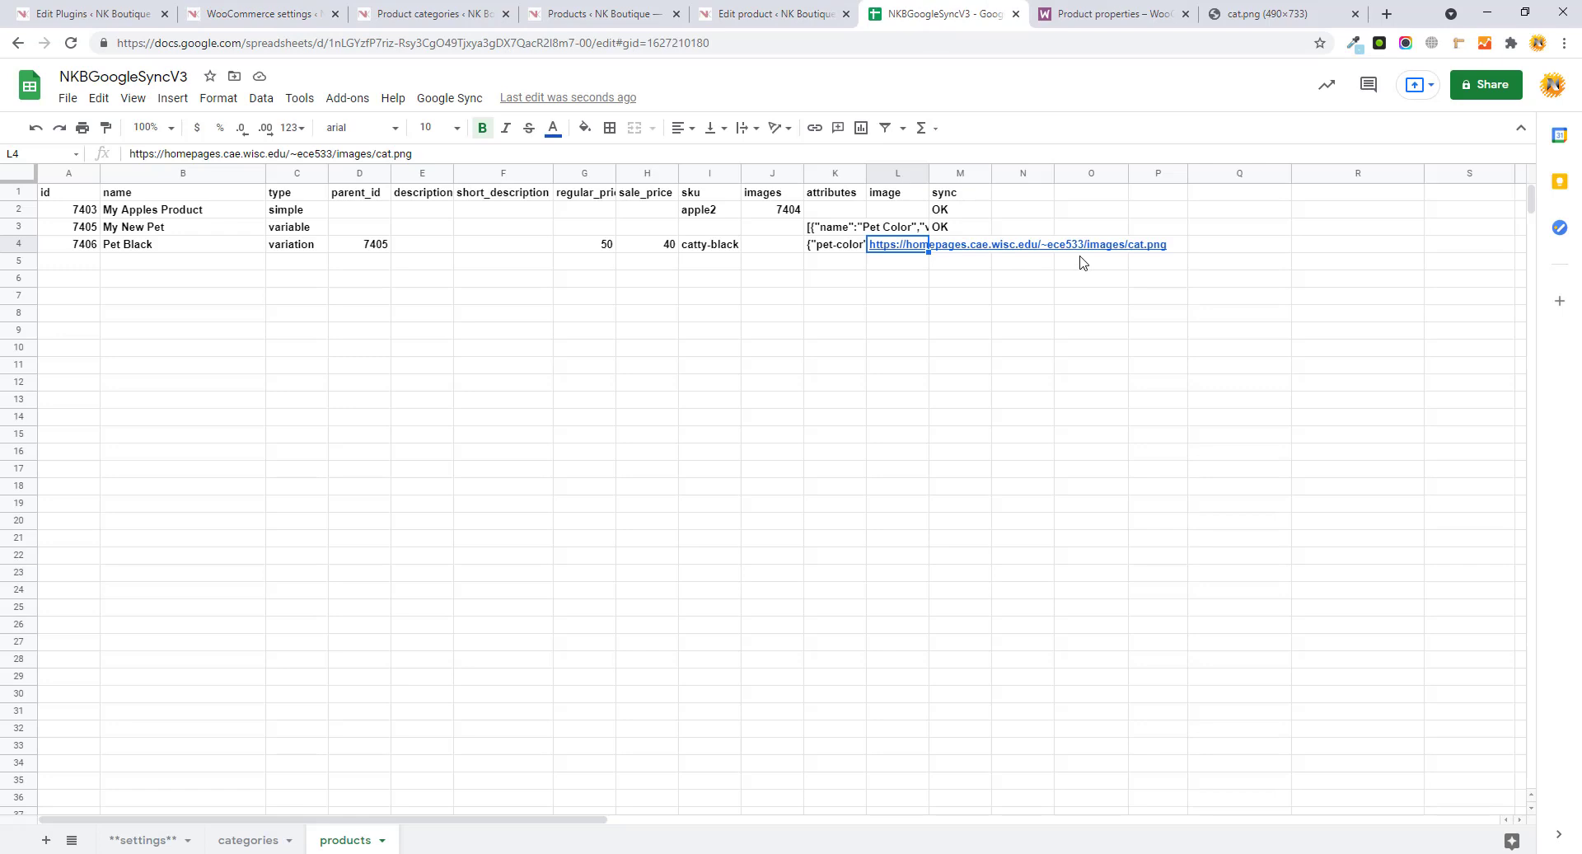
Resync the sheet from M4 so Pet Black's row shows OK
key(Right)
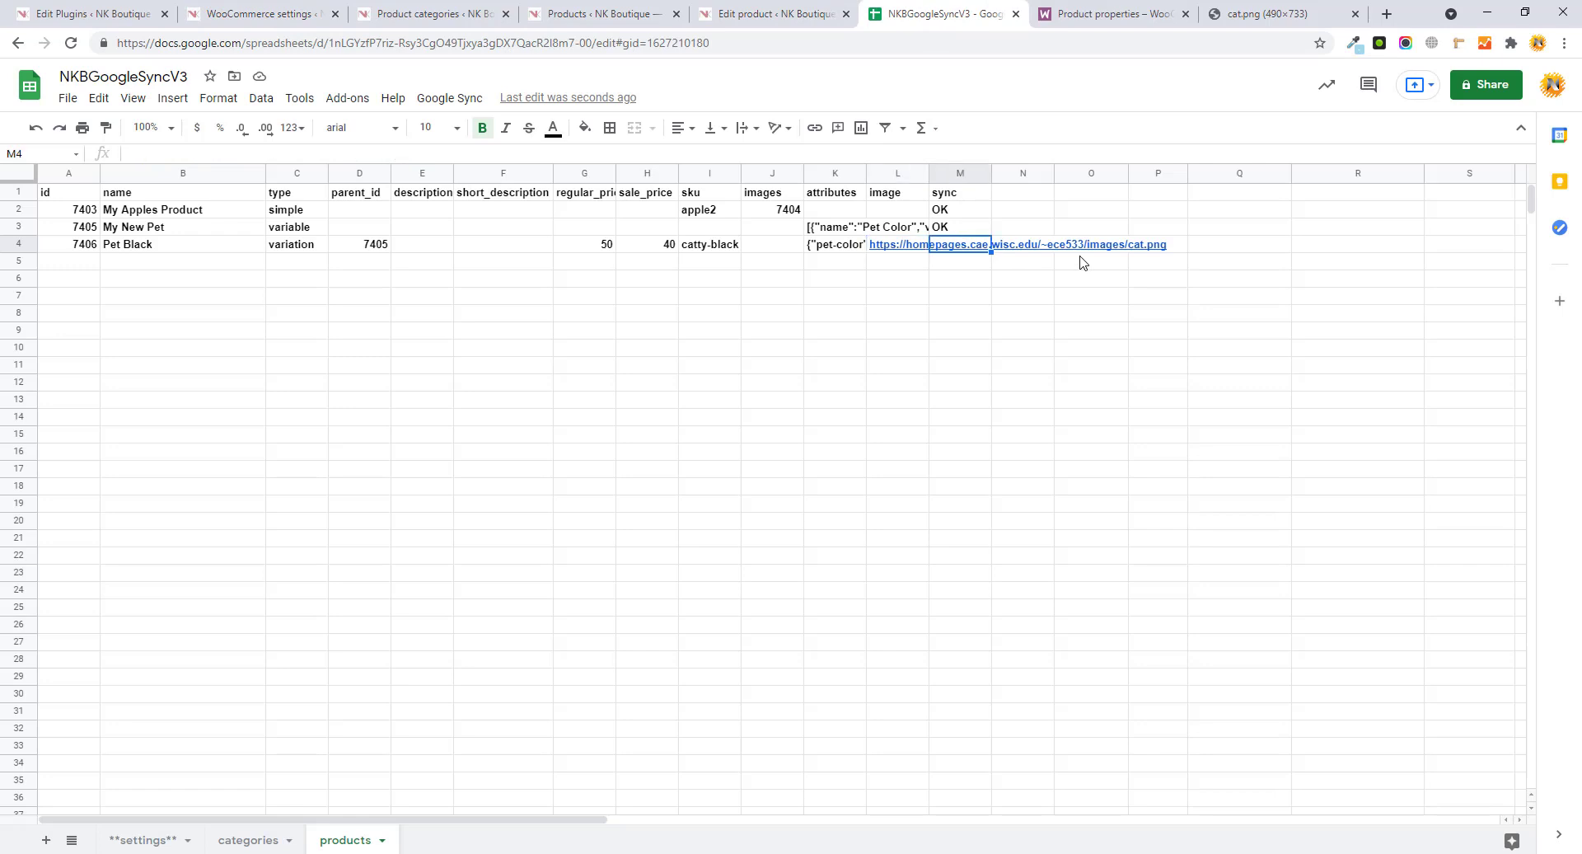
click(451, 99)
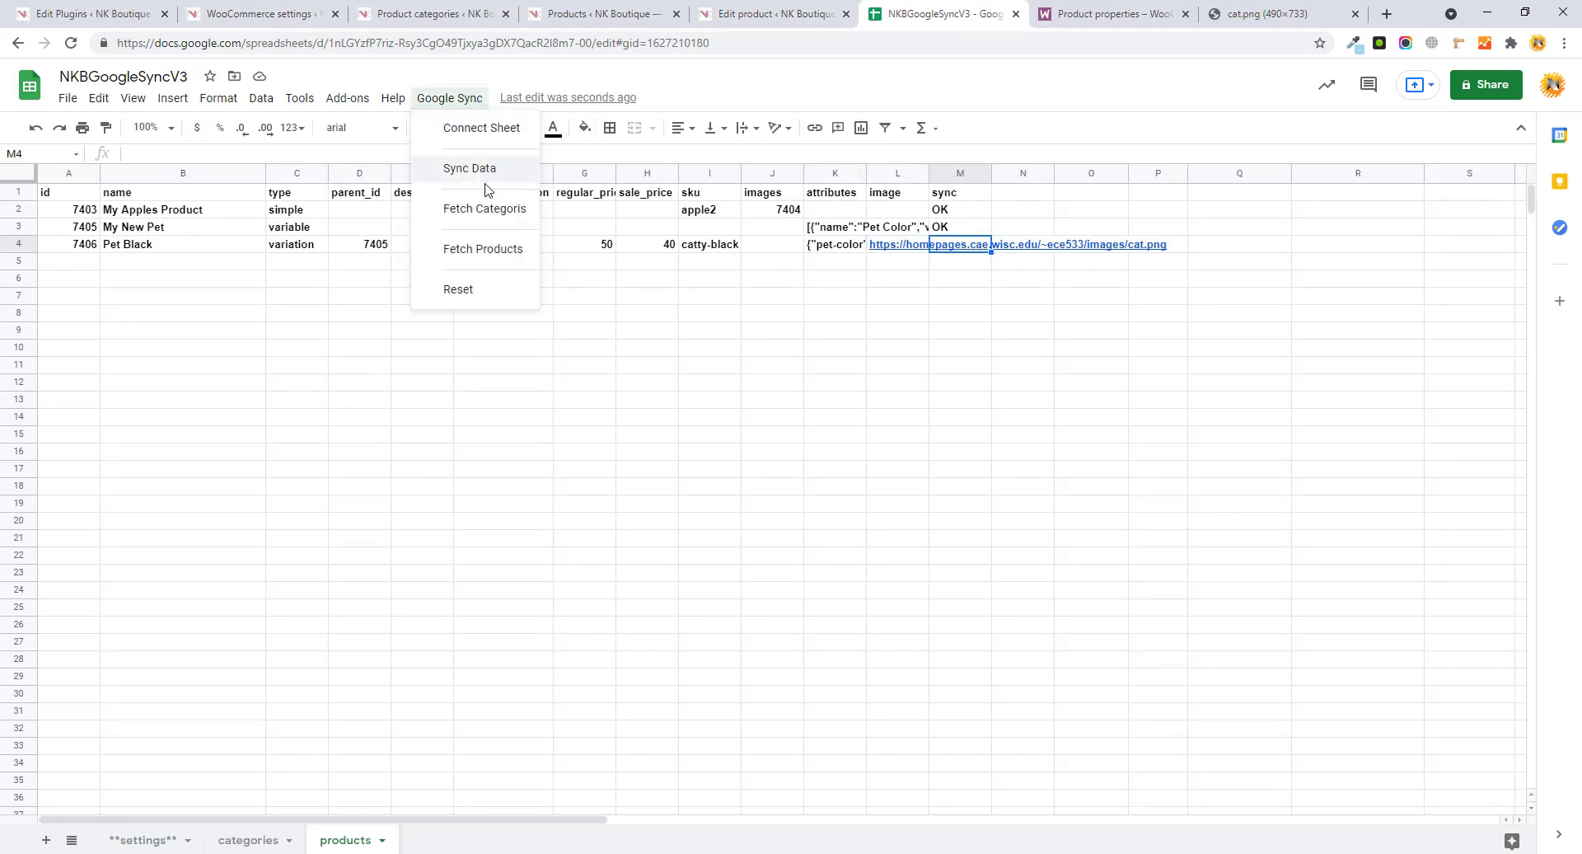
click(491, 170)
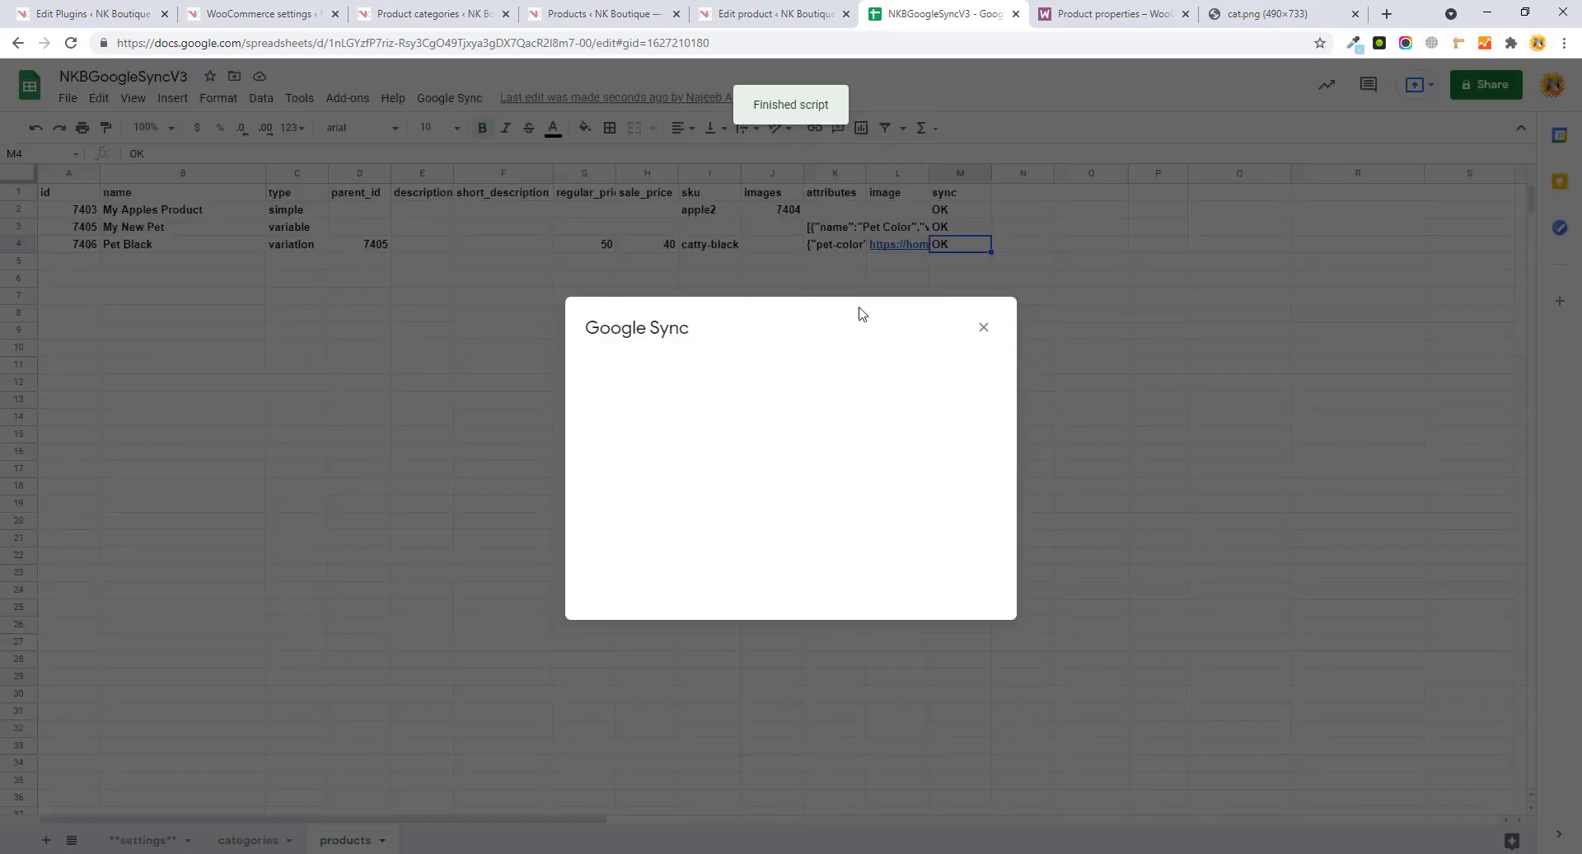
click(984, 327)
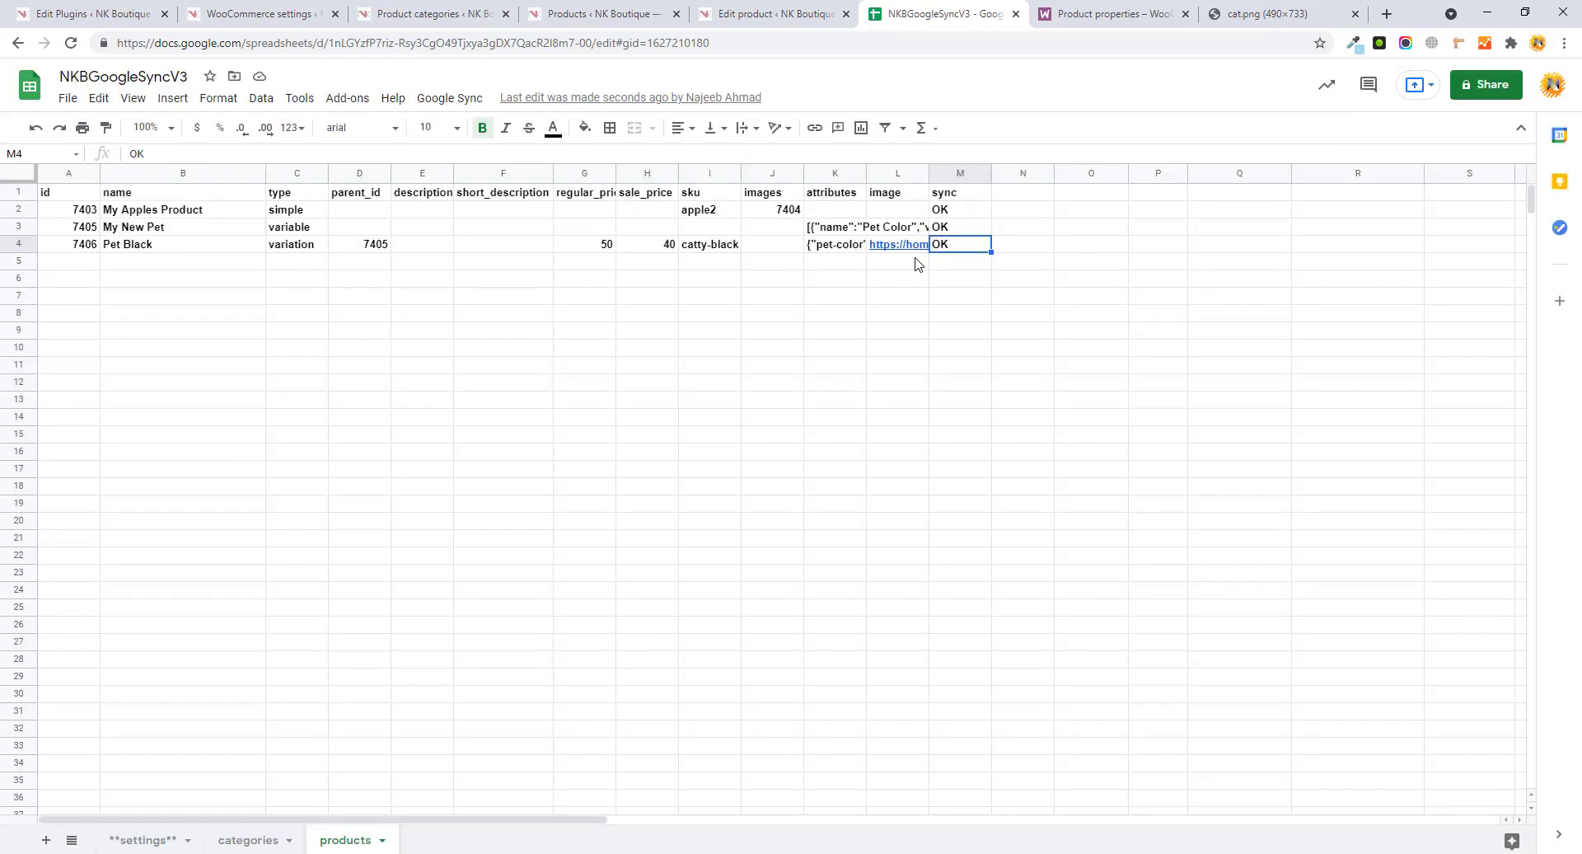
Reload the My New Pet product editing page in WooCommerce
click(748, 14)
scroll(724, 392, up, 3)
key(F5)
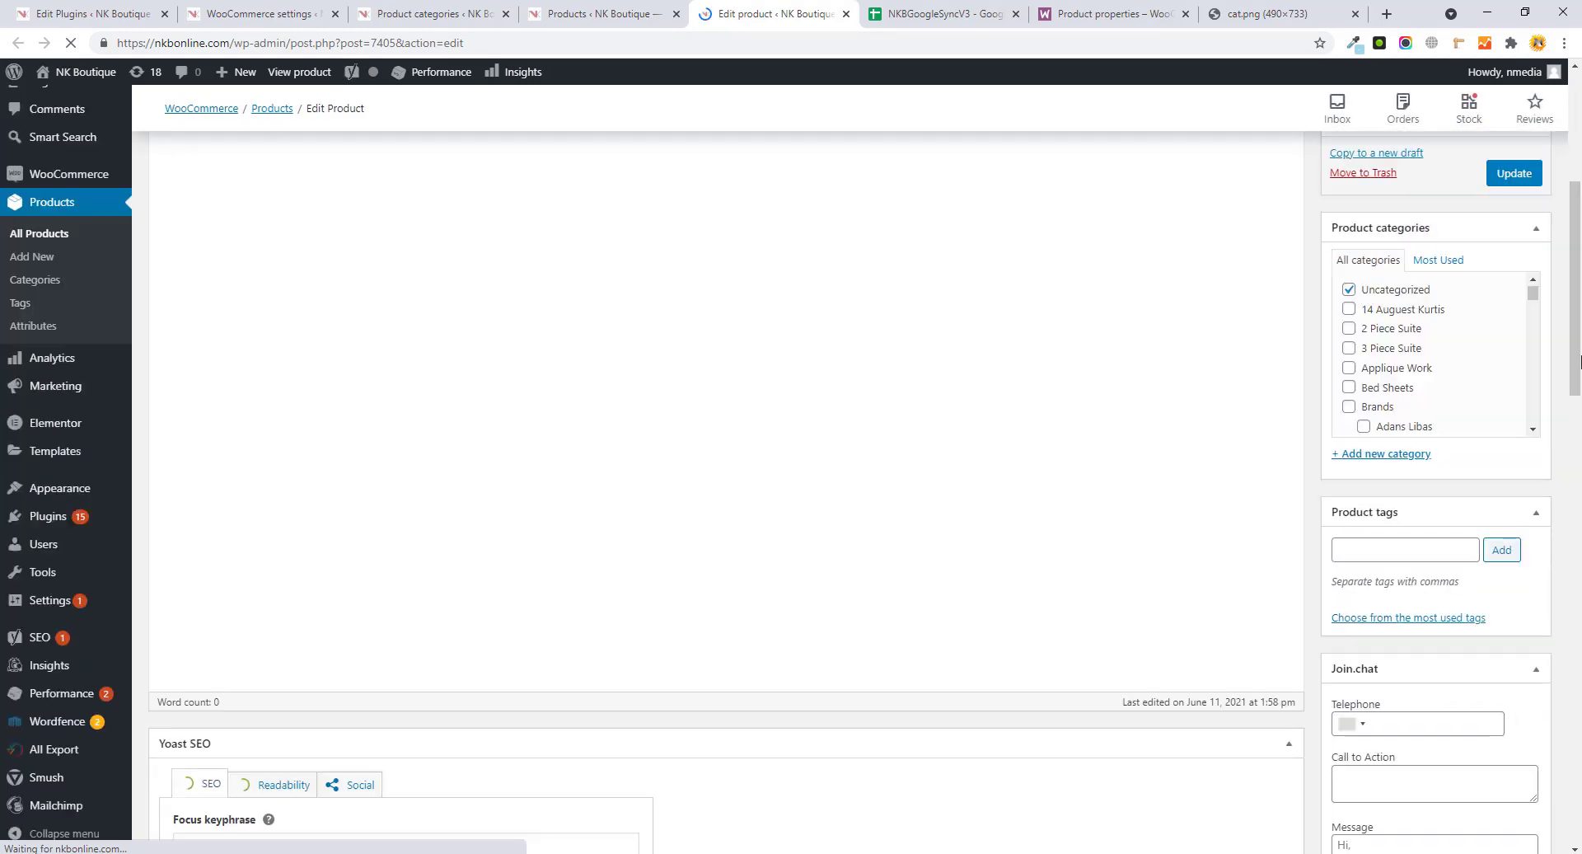
Expand Black variation #7406 to check its cat image, SKU catty-black and 50/40 prices
drag(1579, 360, 1579, 624)
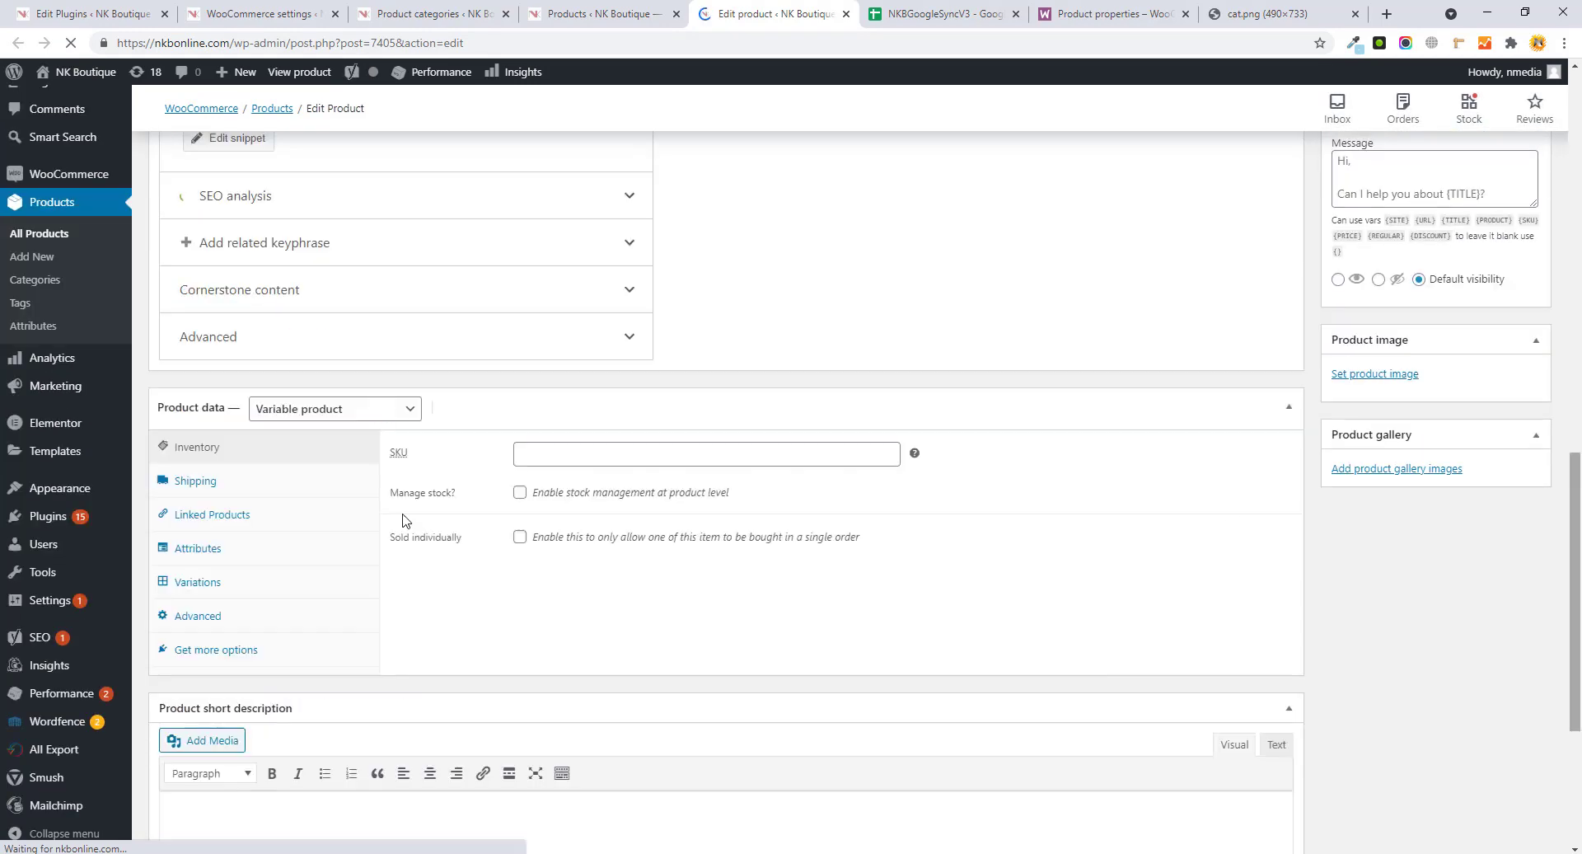
click(203, 590)
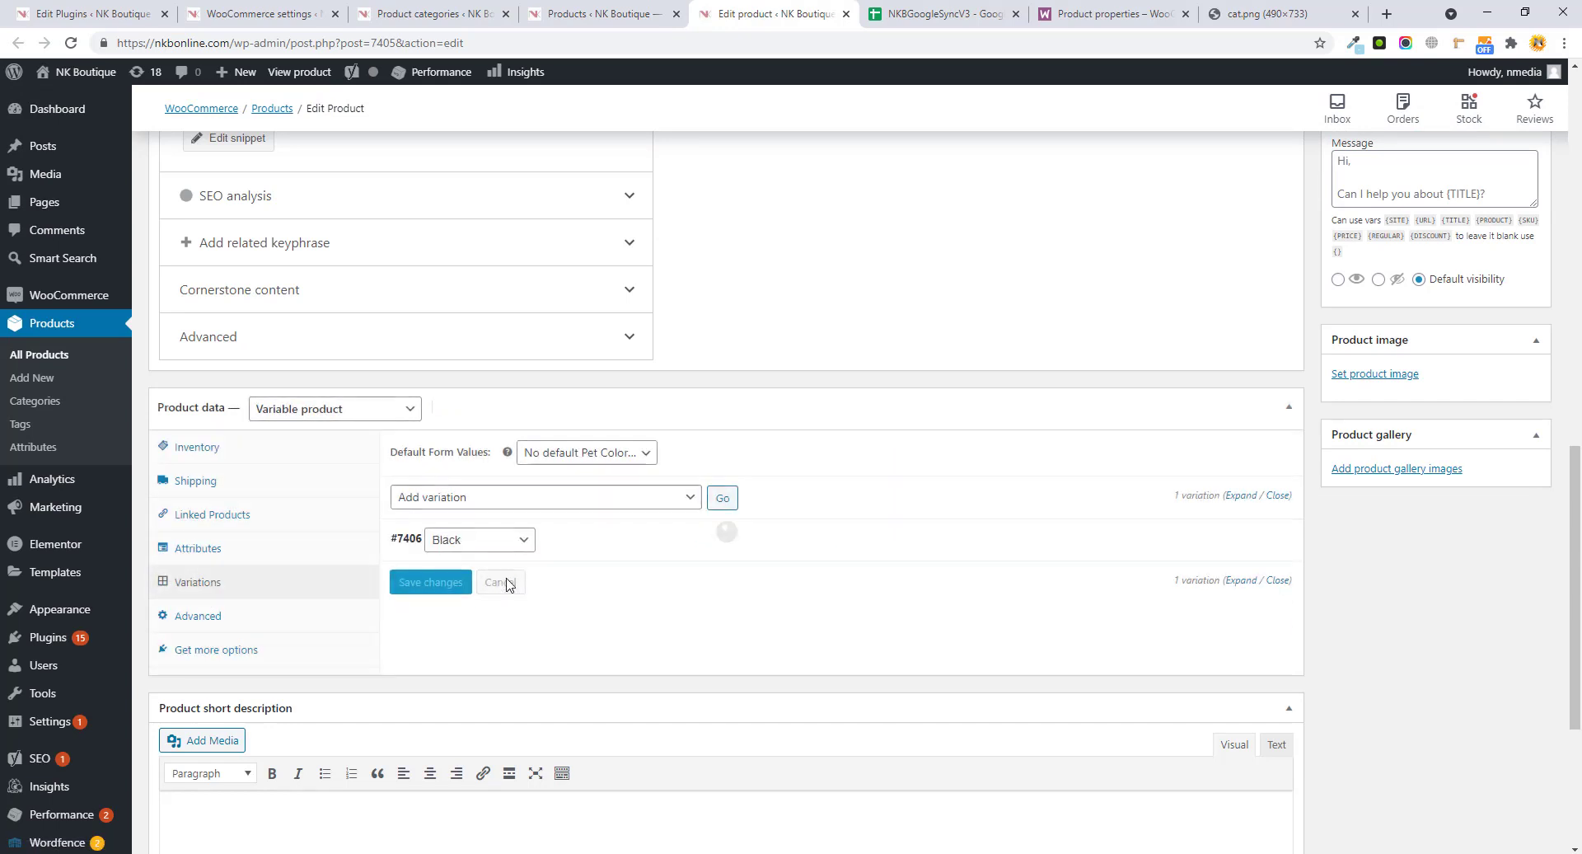
click(582, 548)
scroll(741, 581, down, 3)
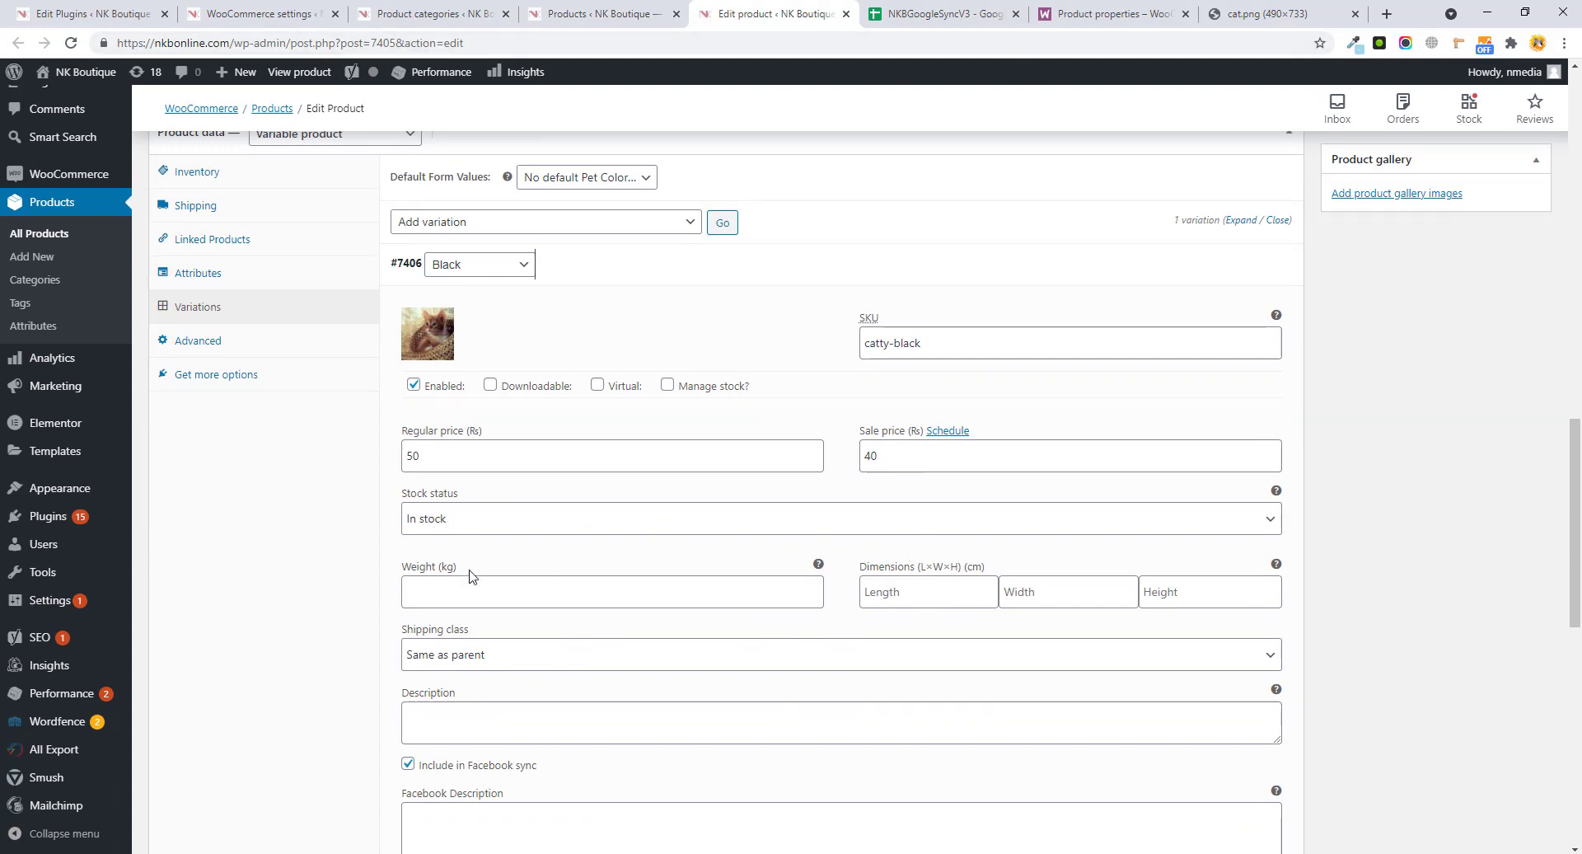
scroll(523, 626, down, 3)
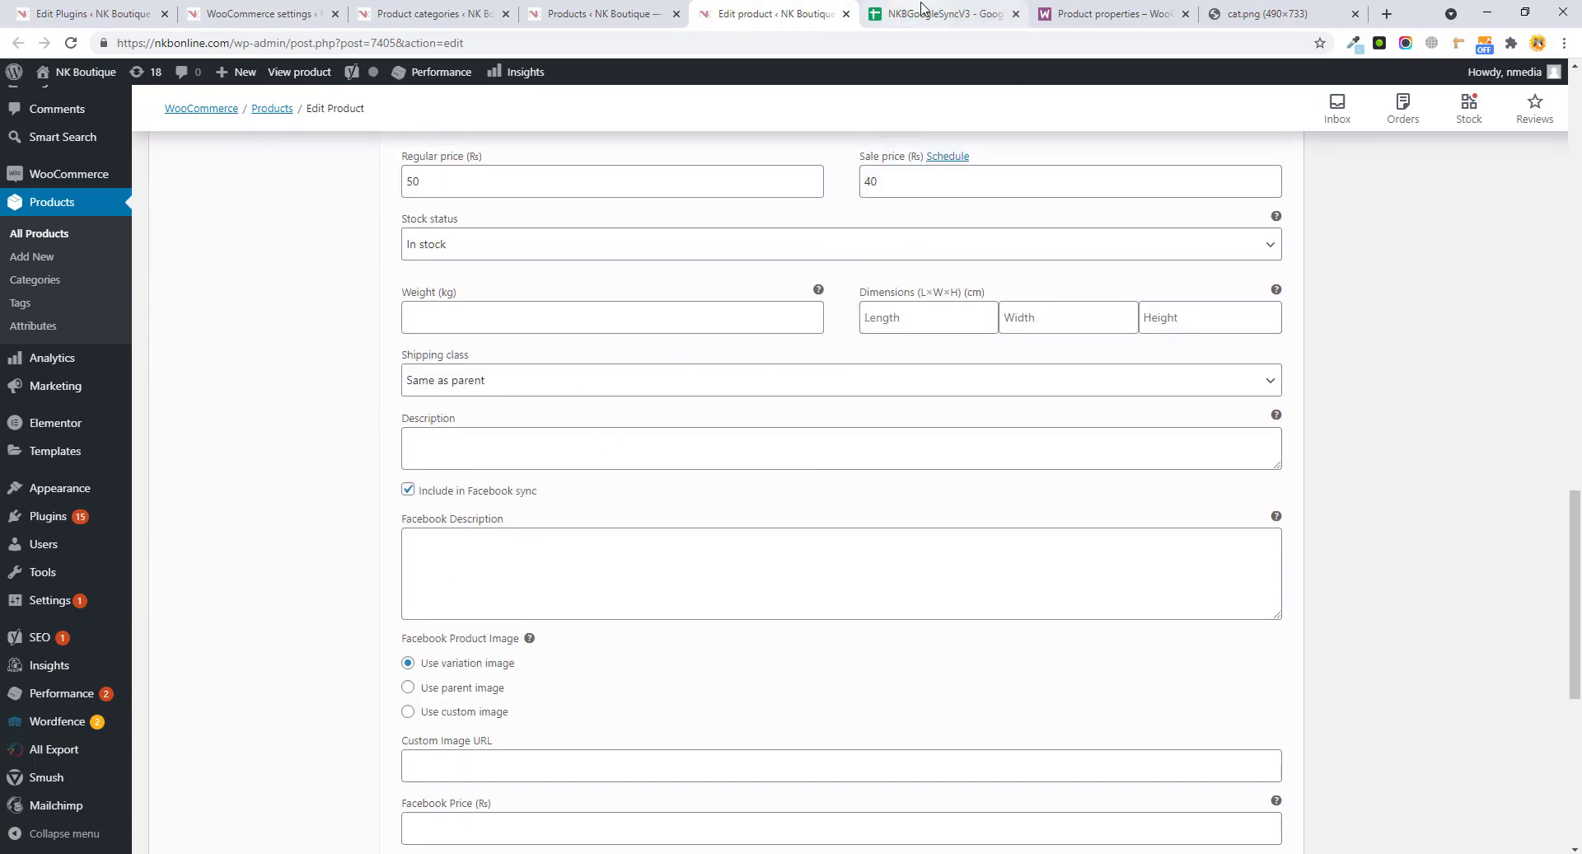
click(1113, 14)
scroll(344, 295, up, 2)
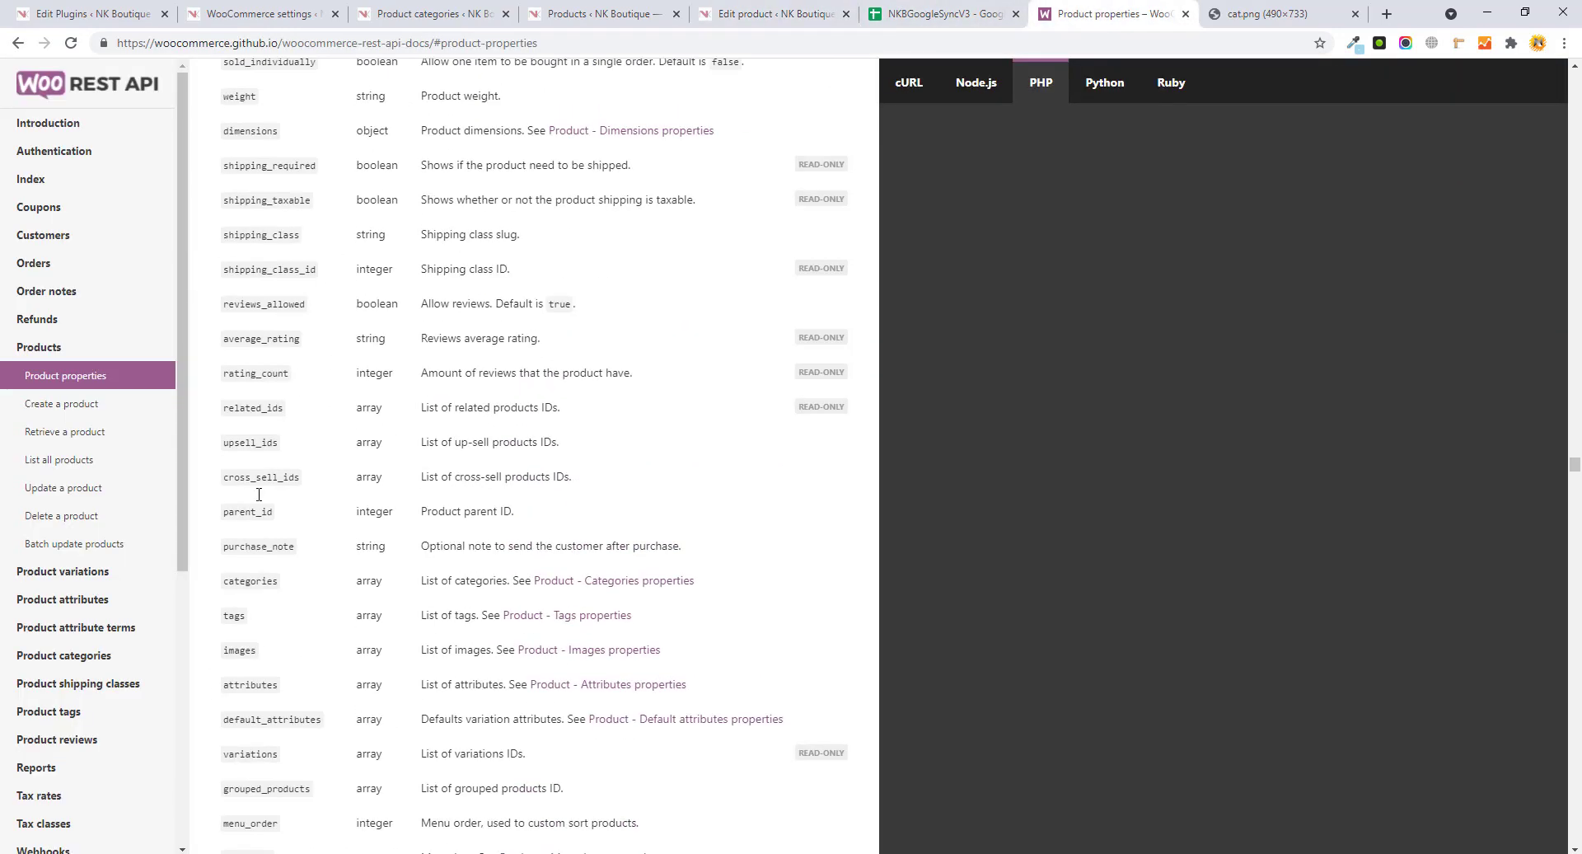
Return to the NKBGoogleSyncV3 products sheet after reviewing the product properties docs
click(948, 14)
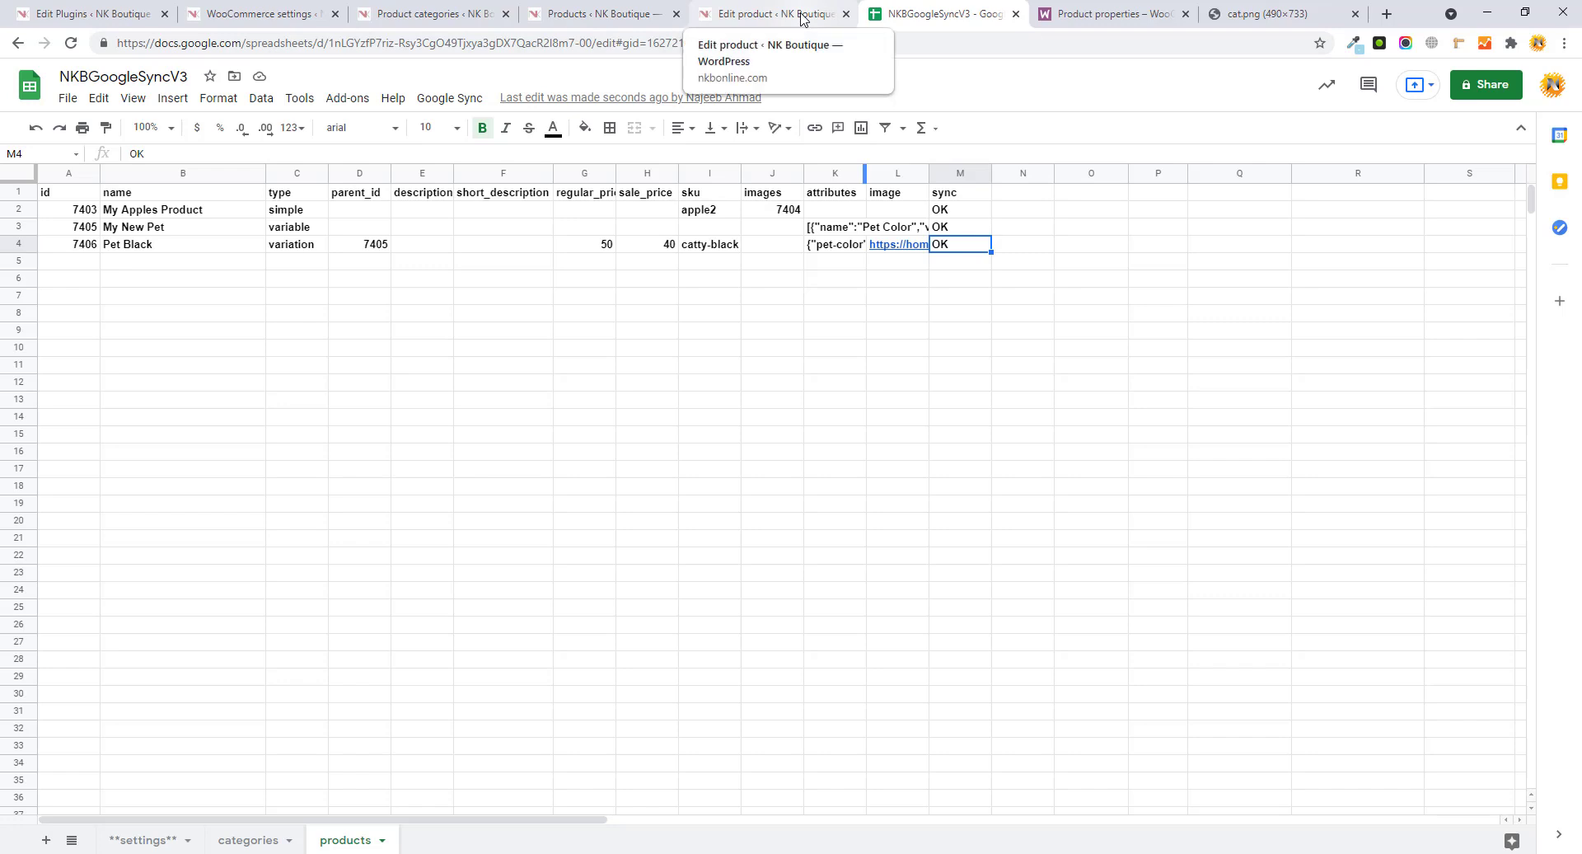
Compare the My New Pet product page with Pet Black's sheet row, then list all products
click(801, 18)
scroll(864, 387, up, 5)
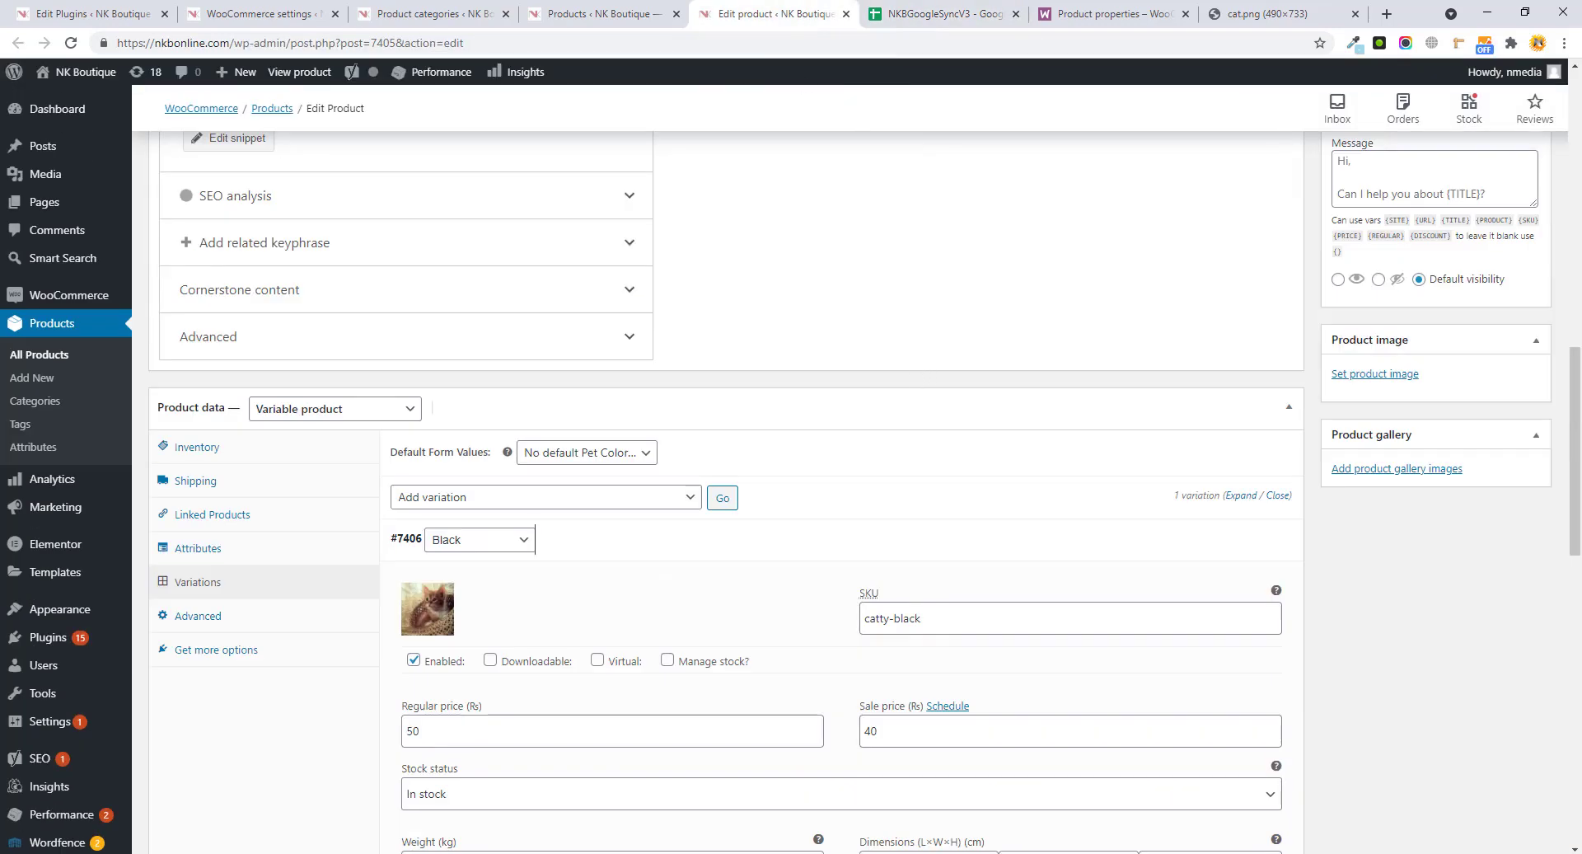
scroll(1576, 378, down, 3)
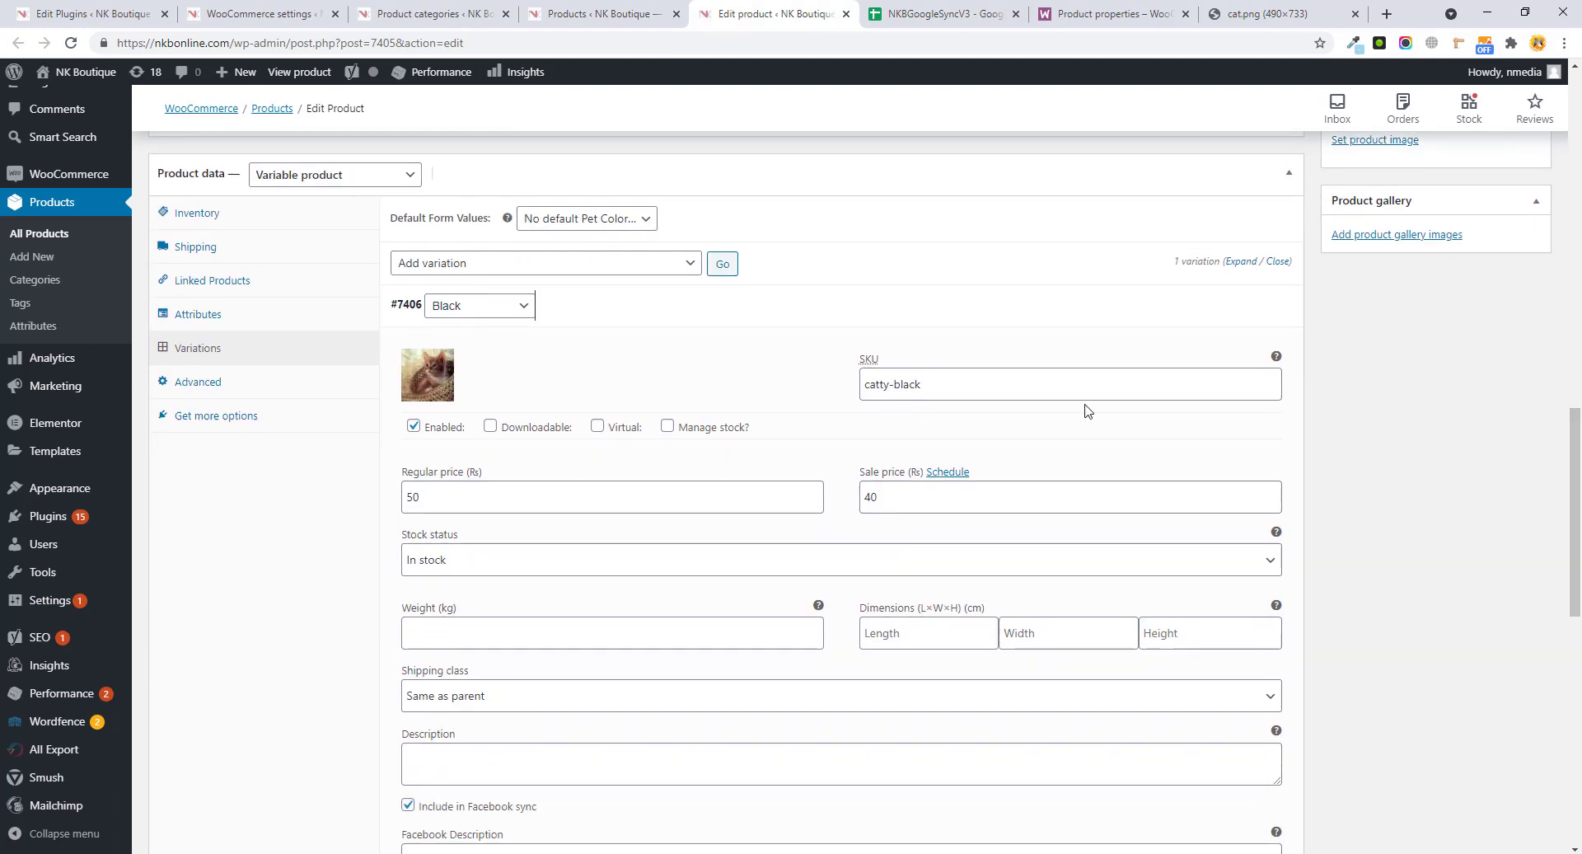
click(861, 25)
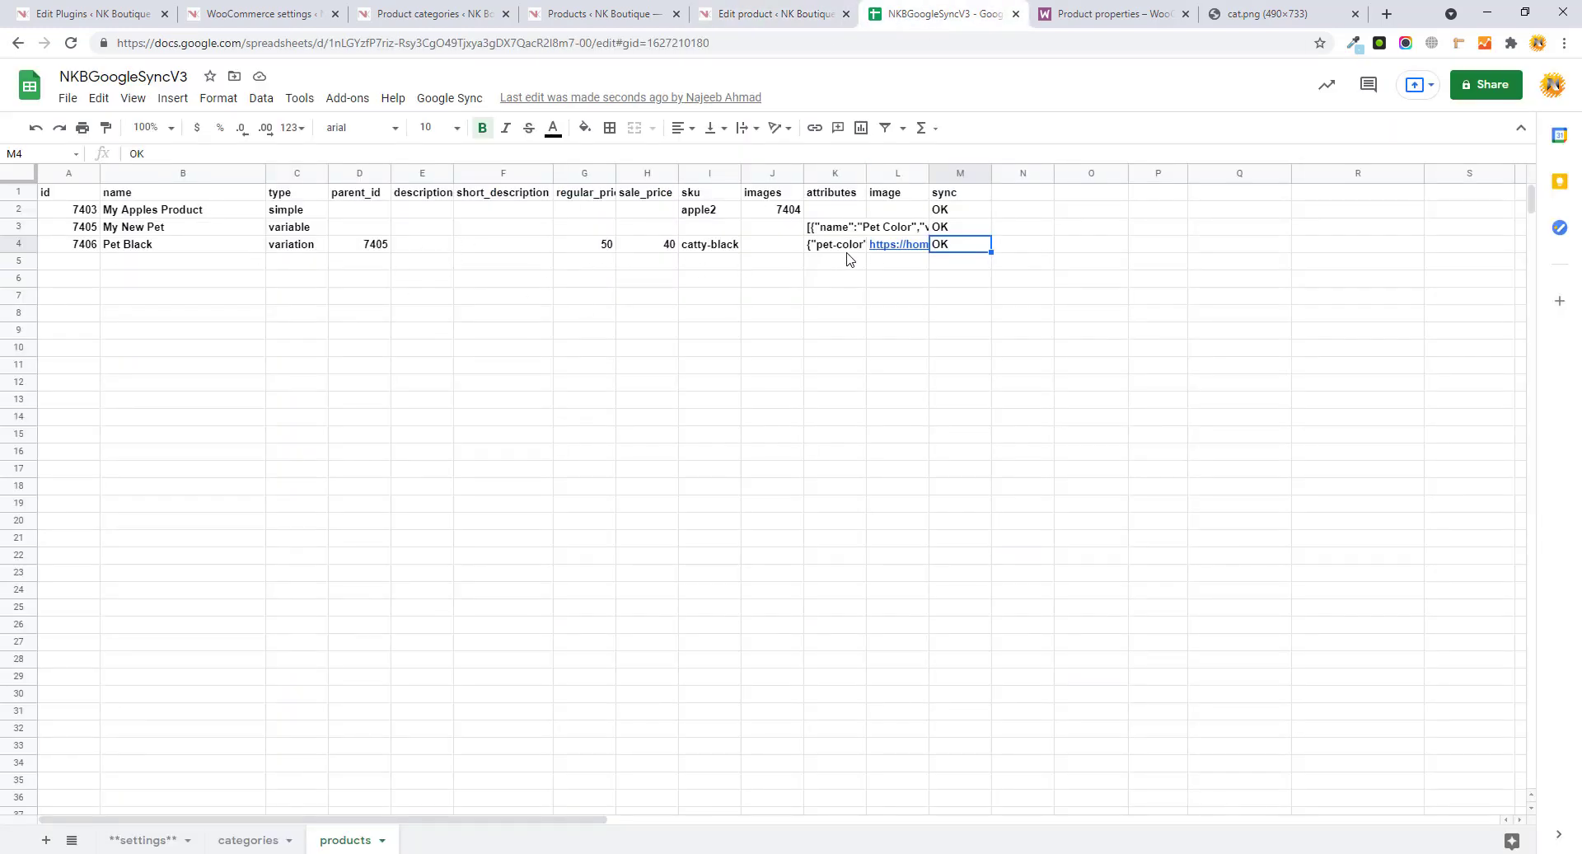
click(803, 16)
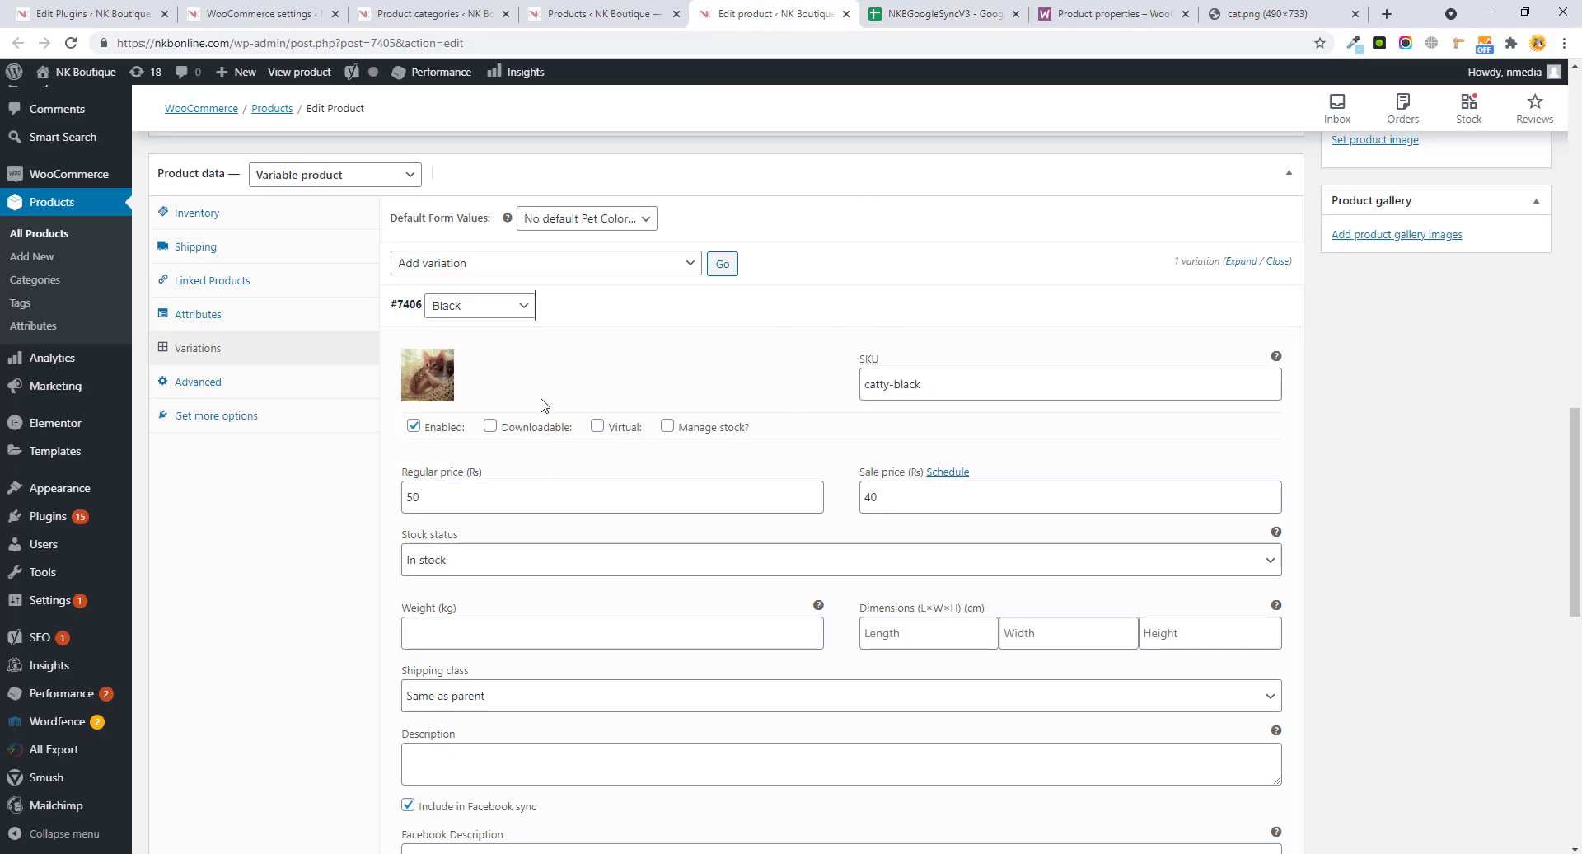
click(902, 16)
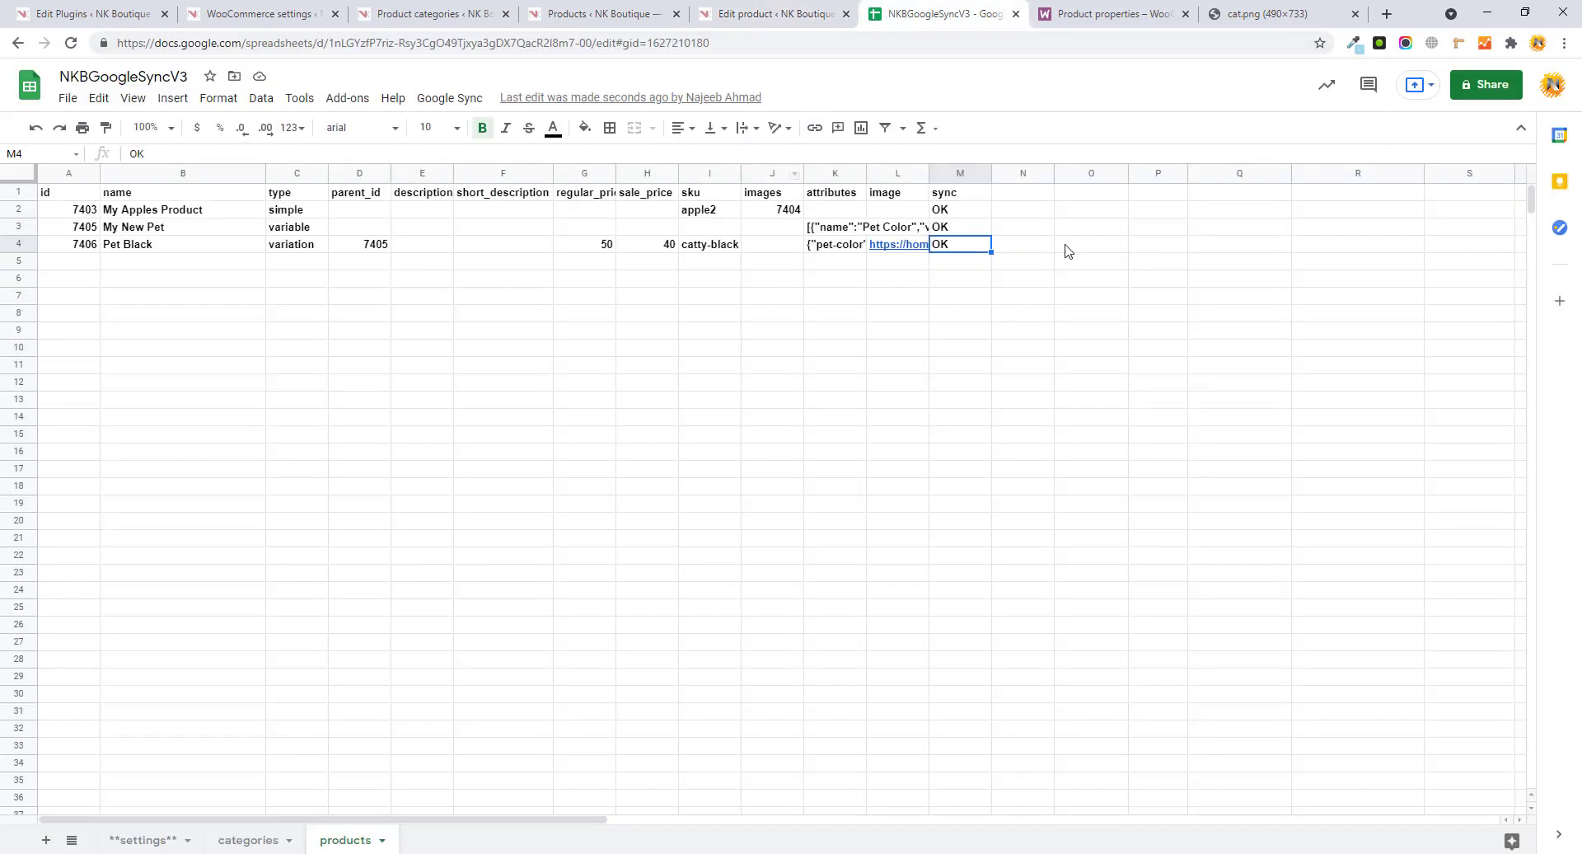
click(745, 16)
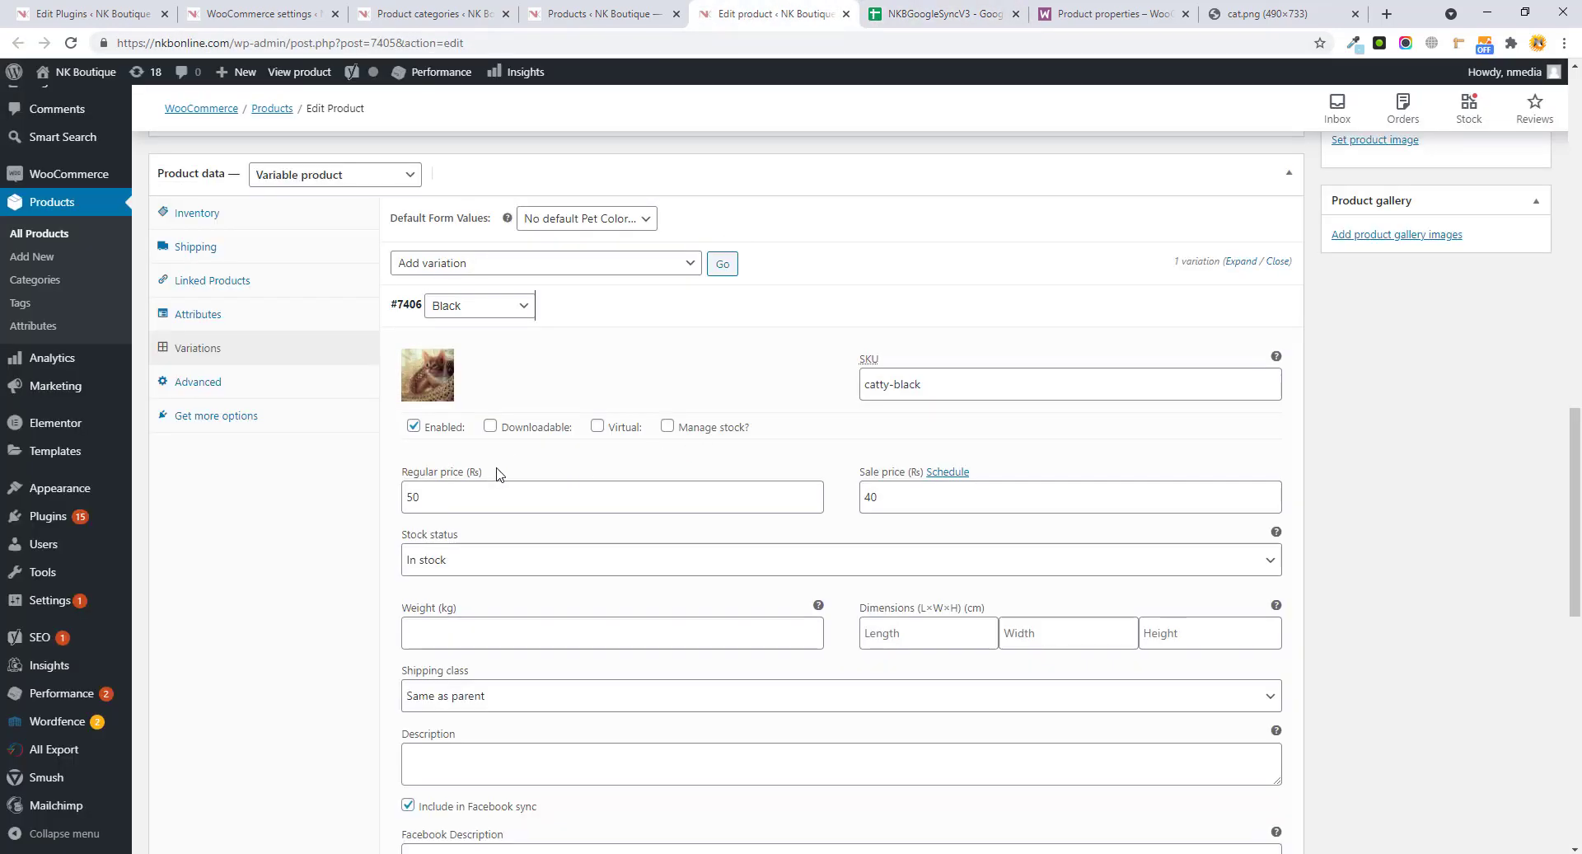
click(68, 245)
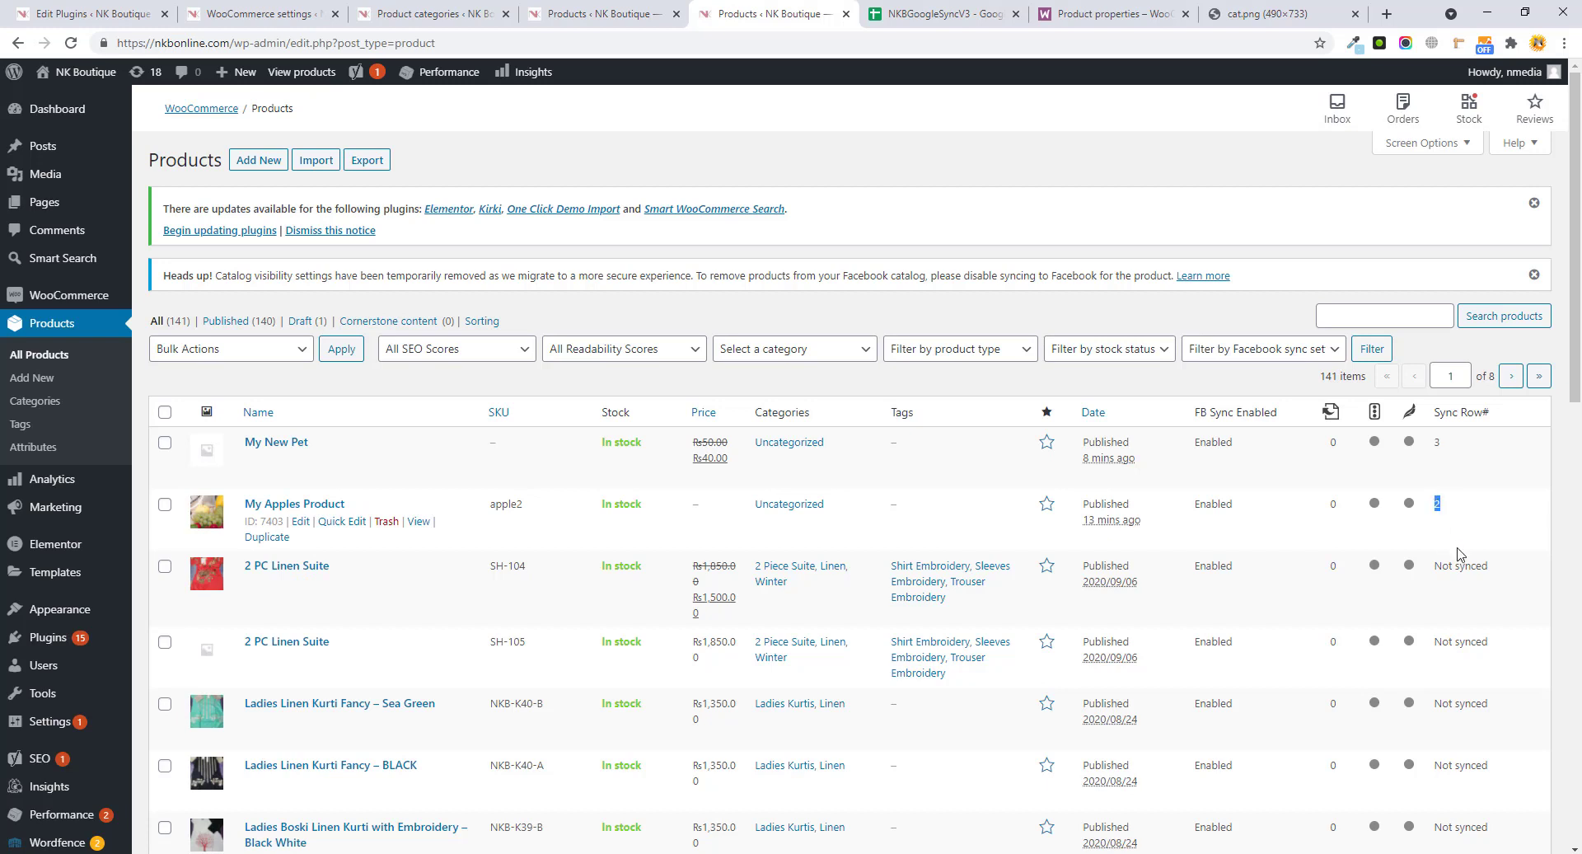
Update My Apples Product with regular price 100 and sale price 85
click(327, 506)
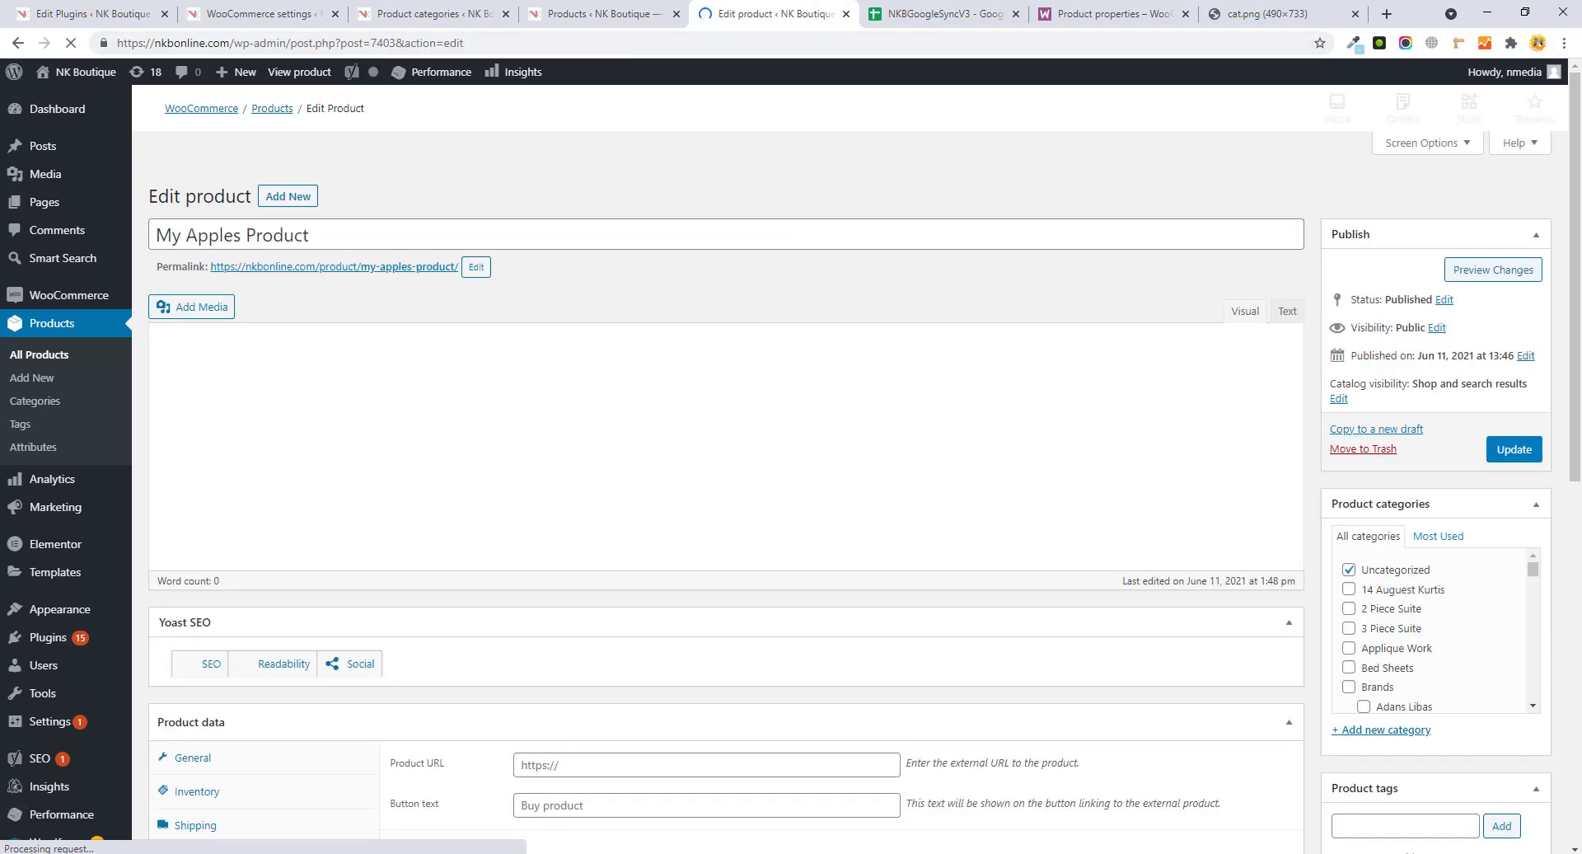
scroll(1579, 341, down, 2)
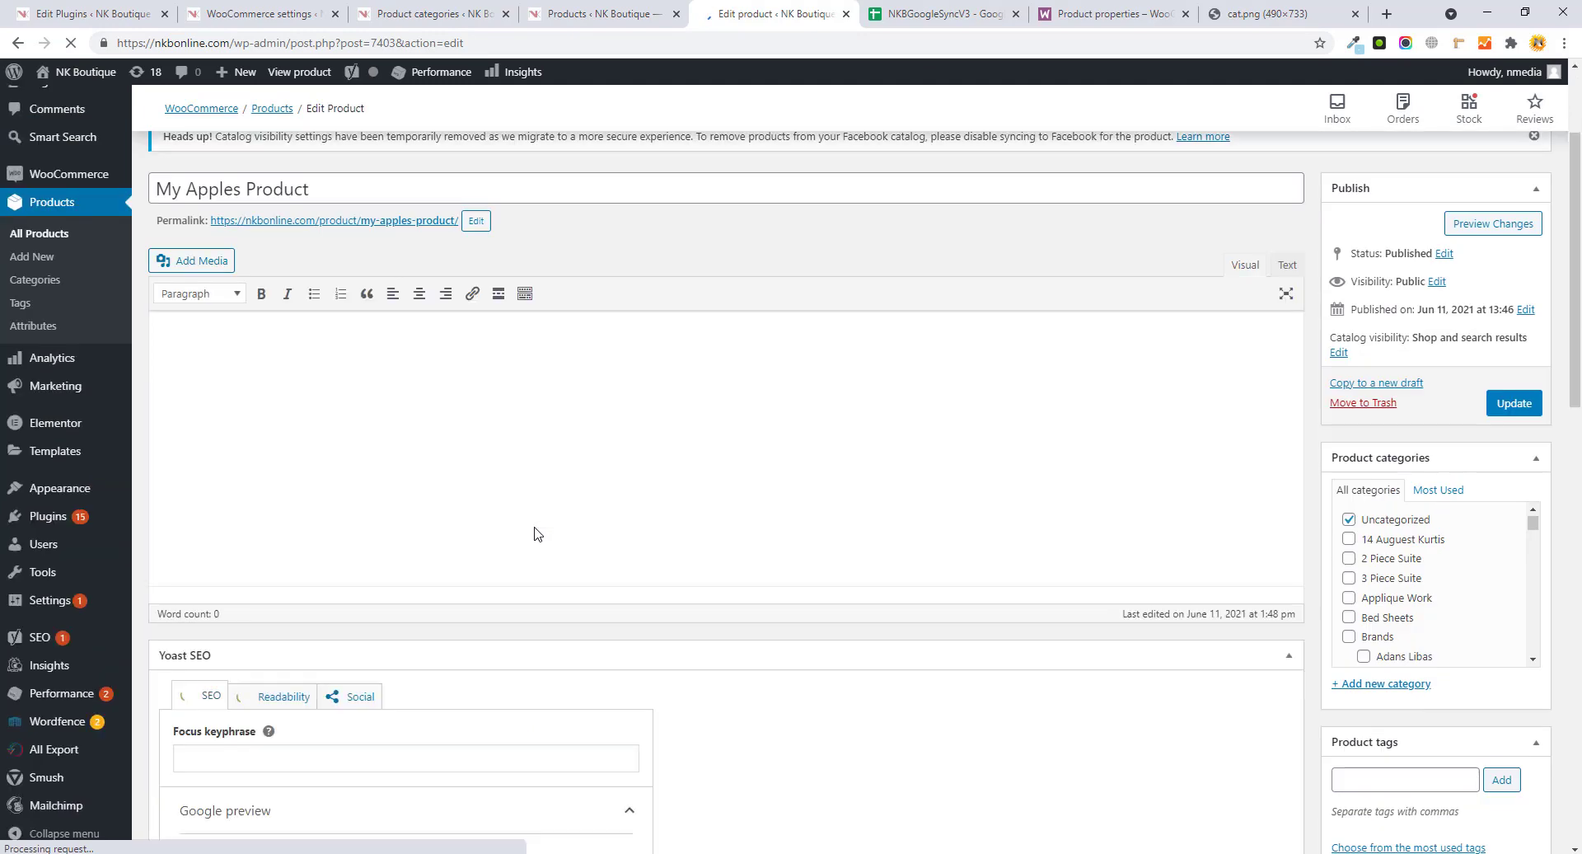
scroll(399, 526, down, 7)
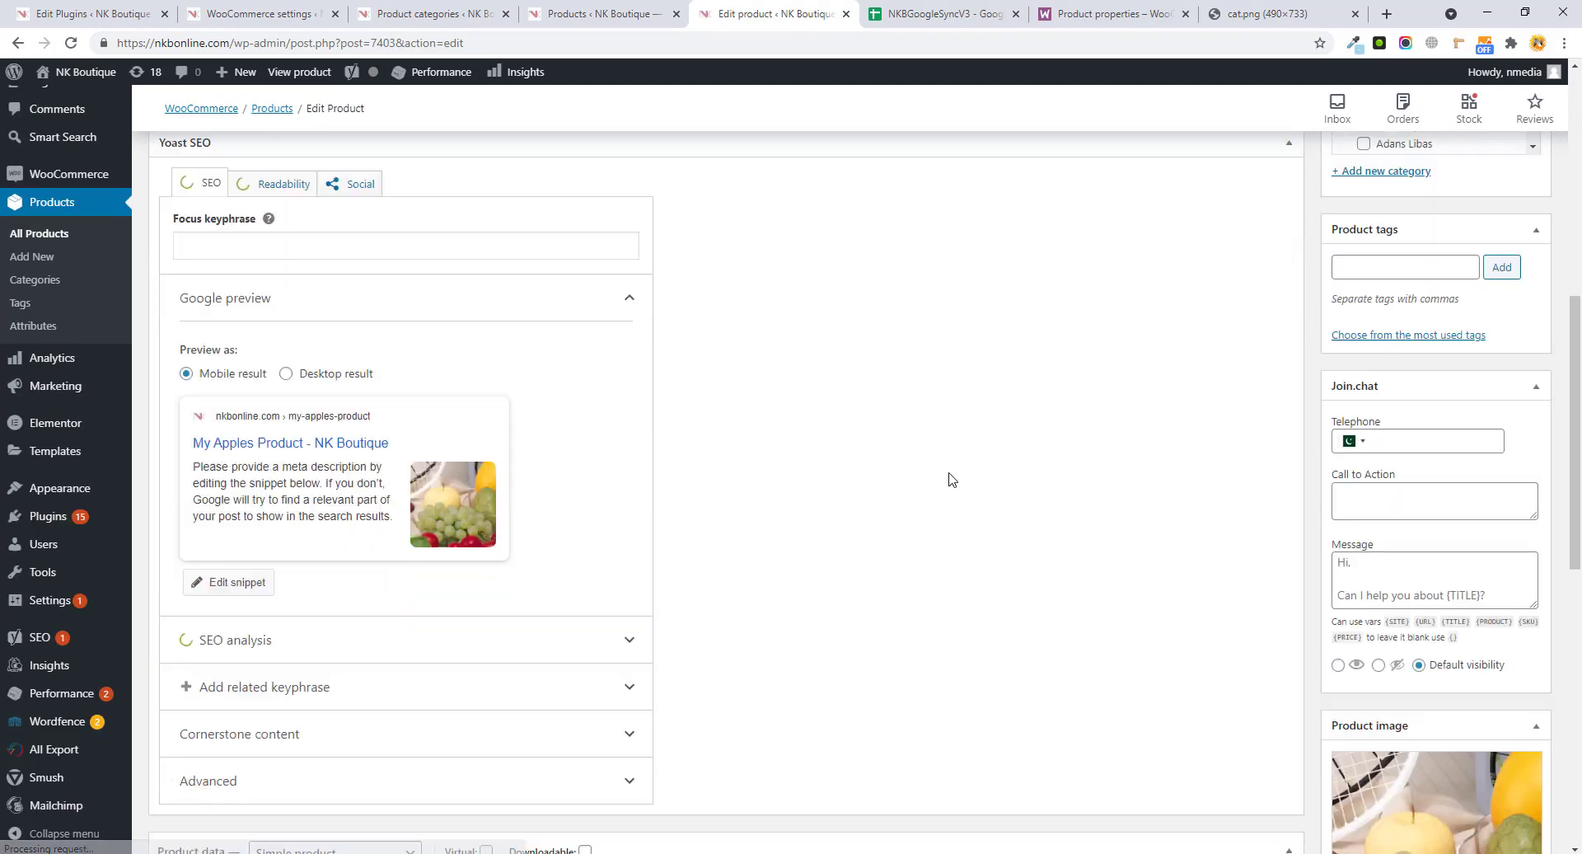
scroll(952, 479, down, 3)
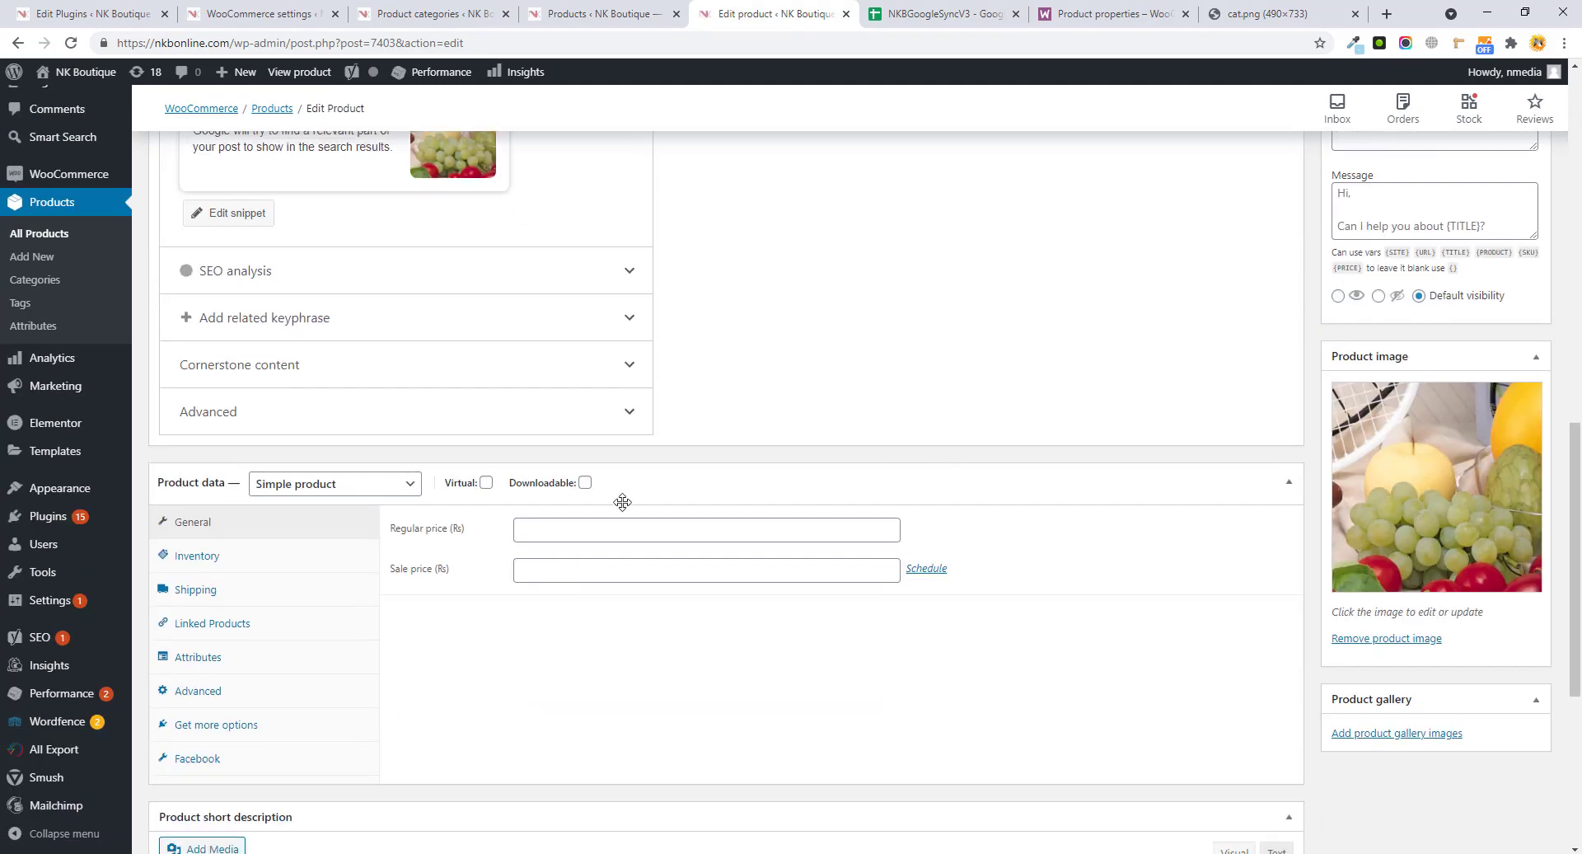
click(560, 531)
click(555, 565)
click(569, 571)
text(85)
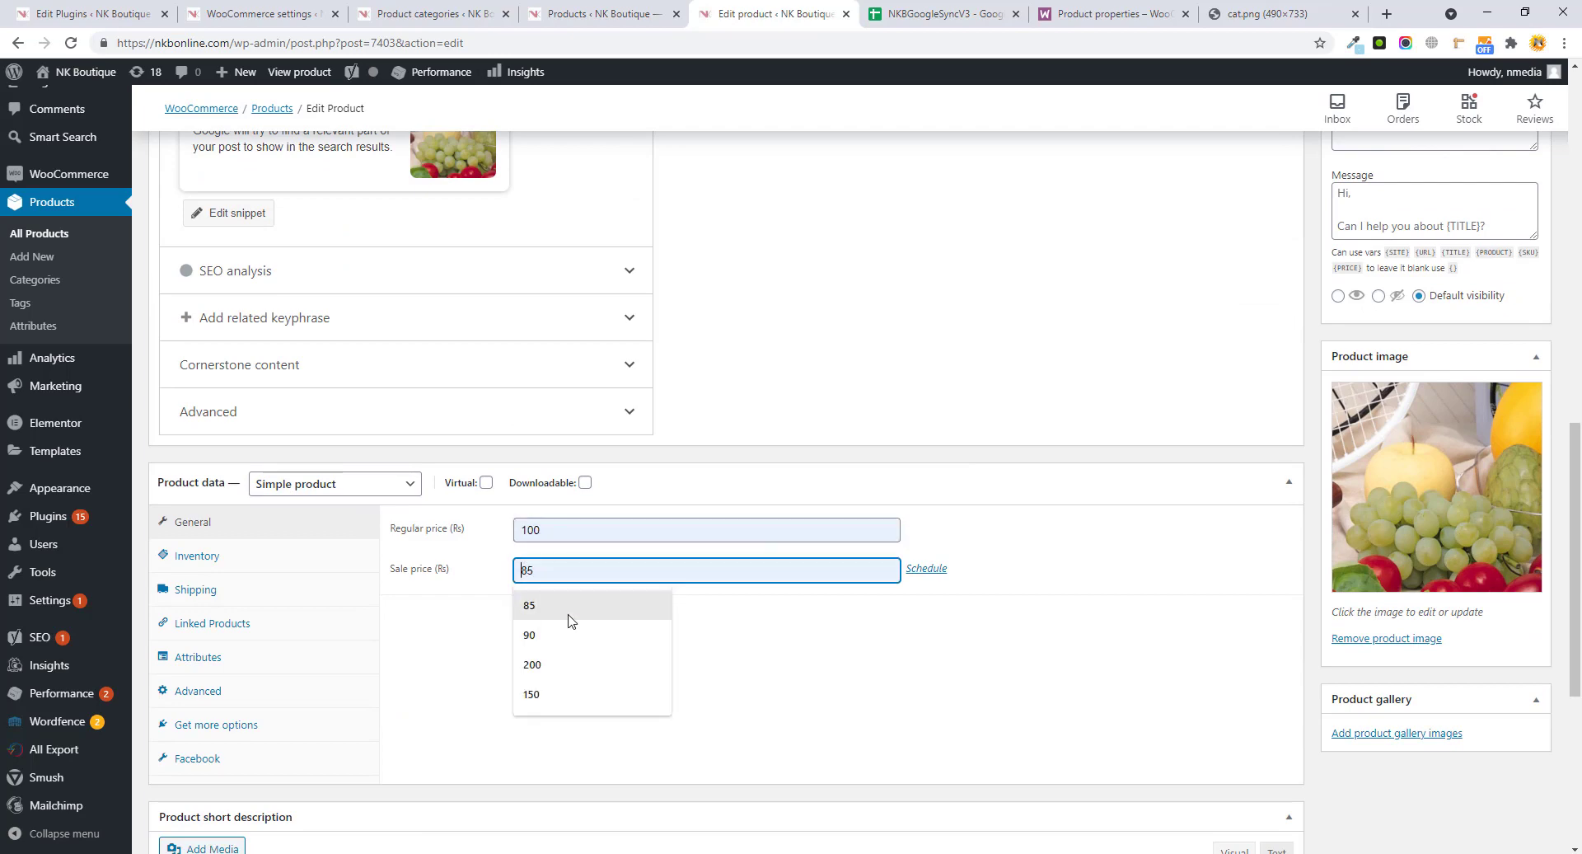
scroll(1282, 592, up, 10)
click(1514, 346)
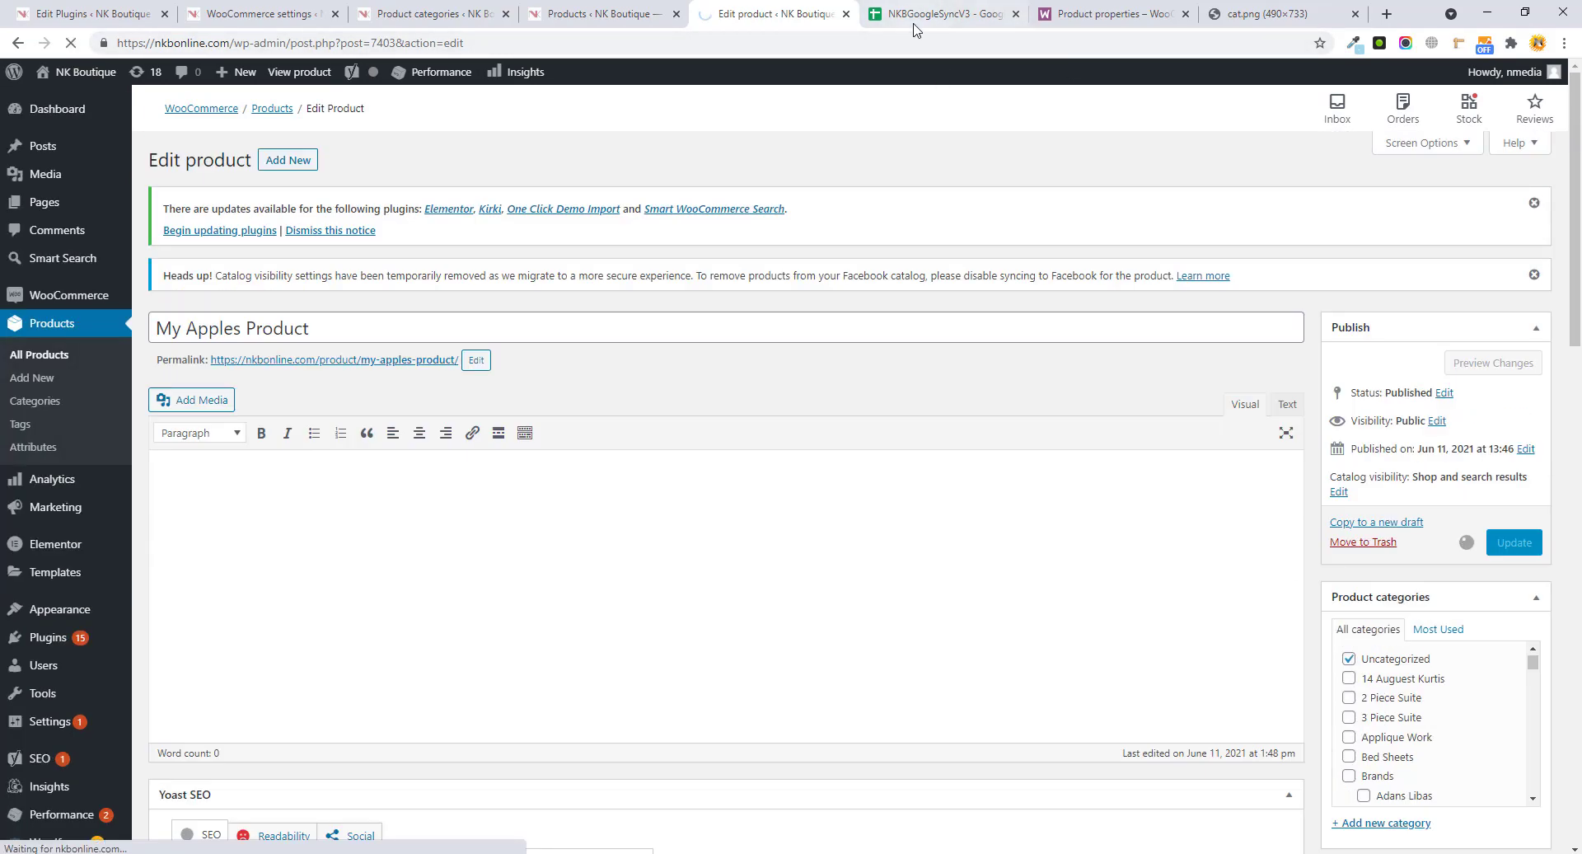
click(913, 16)
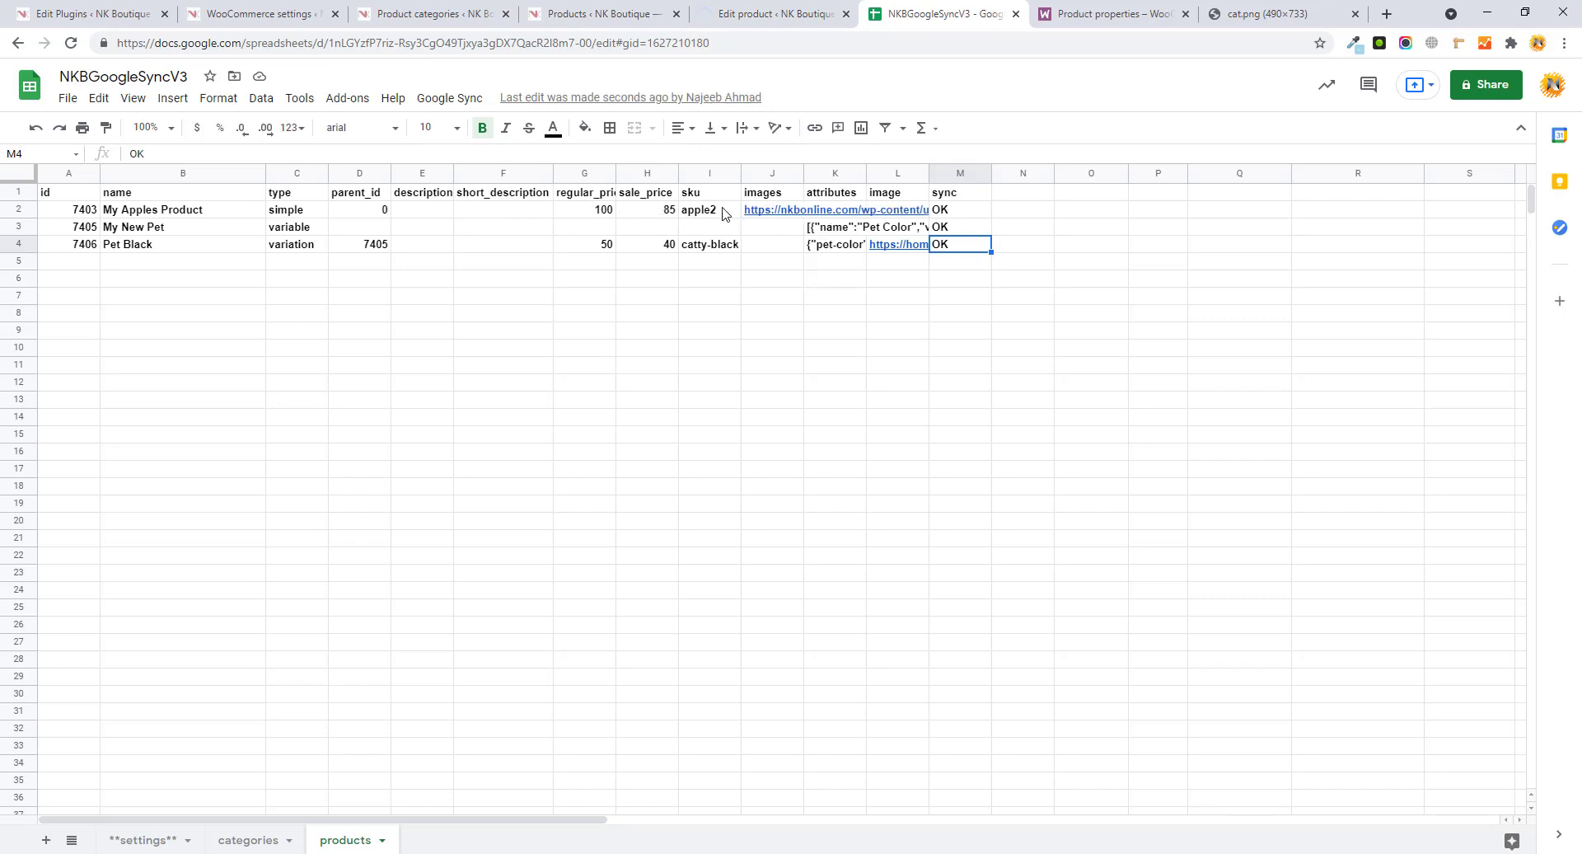
click(695, 212)
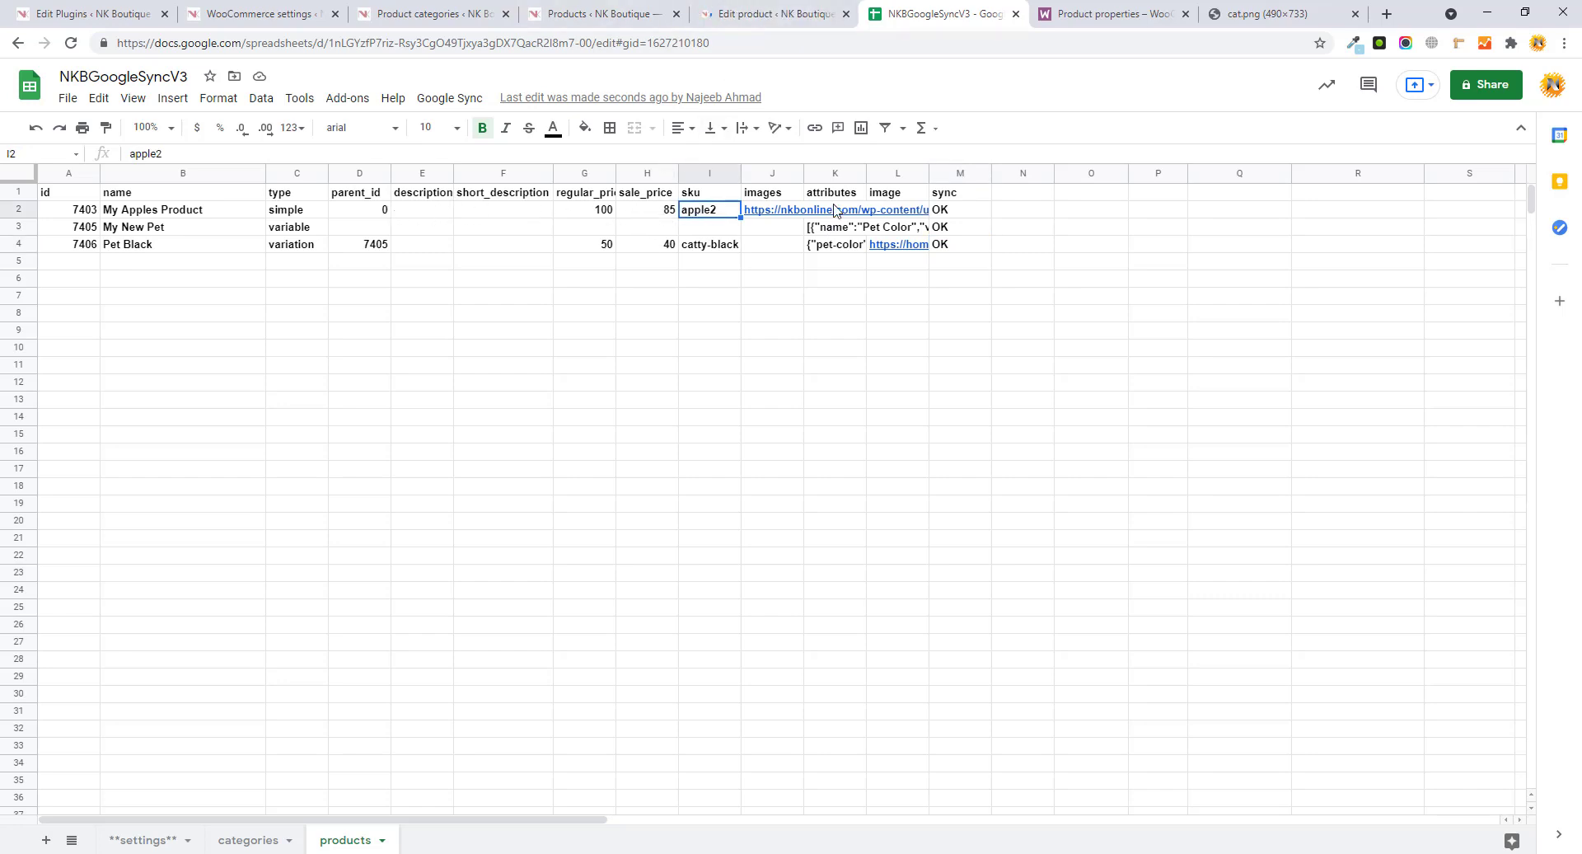
click(744, 18)
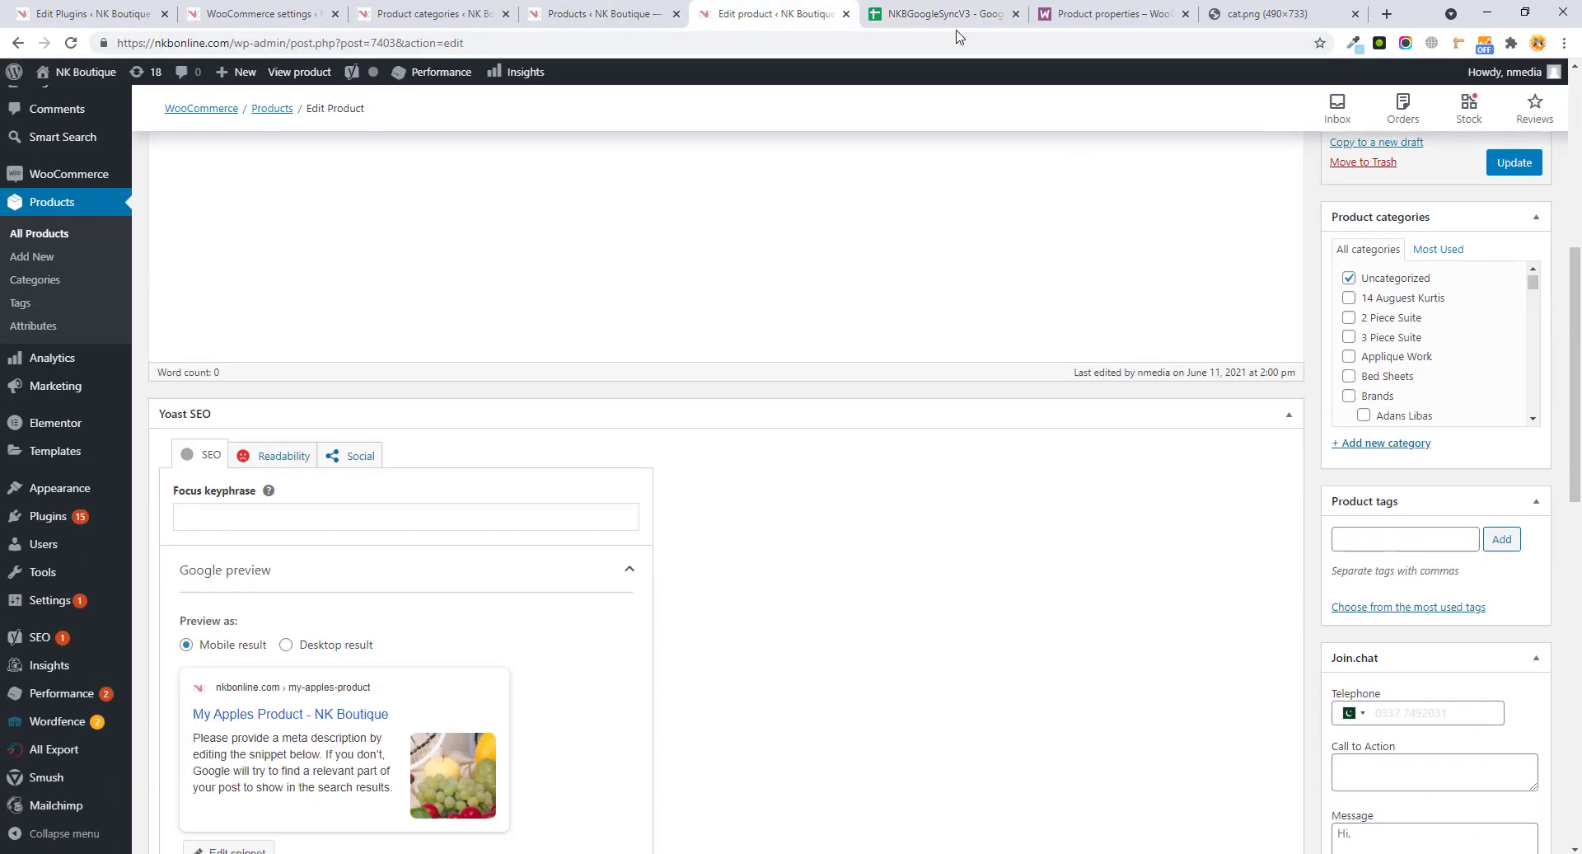
click(948, 16)
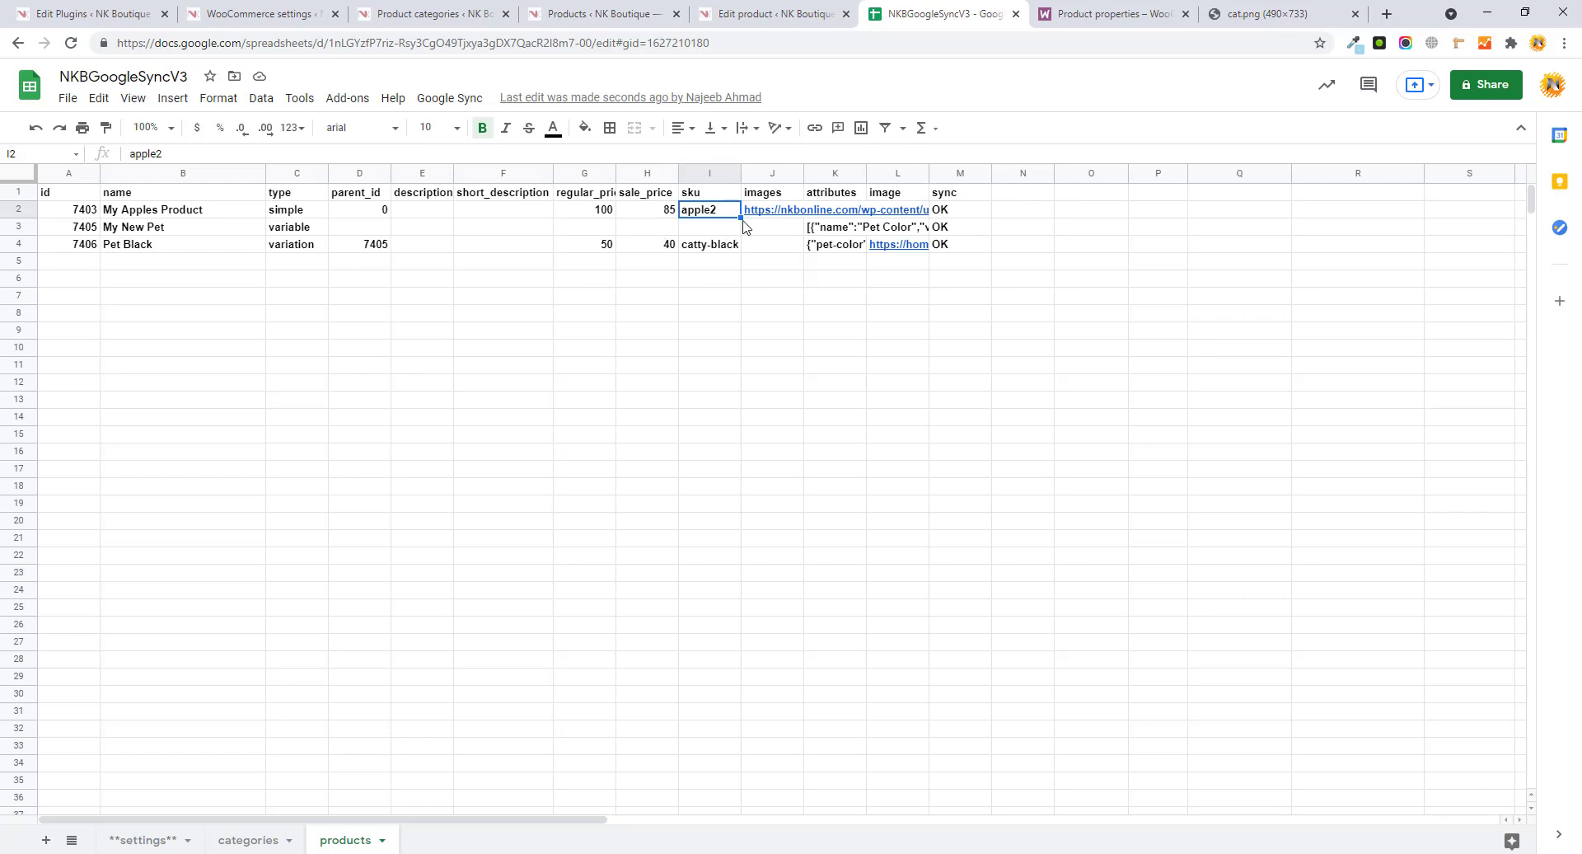
click(767, 14)
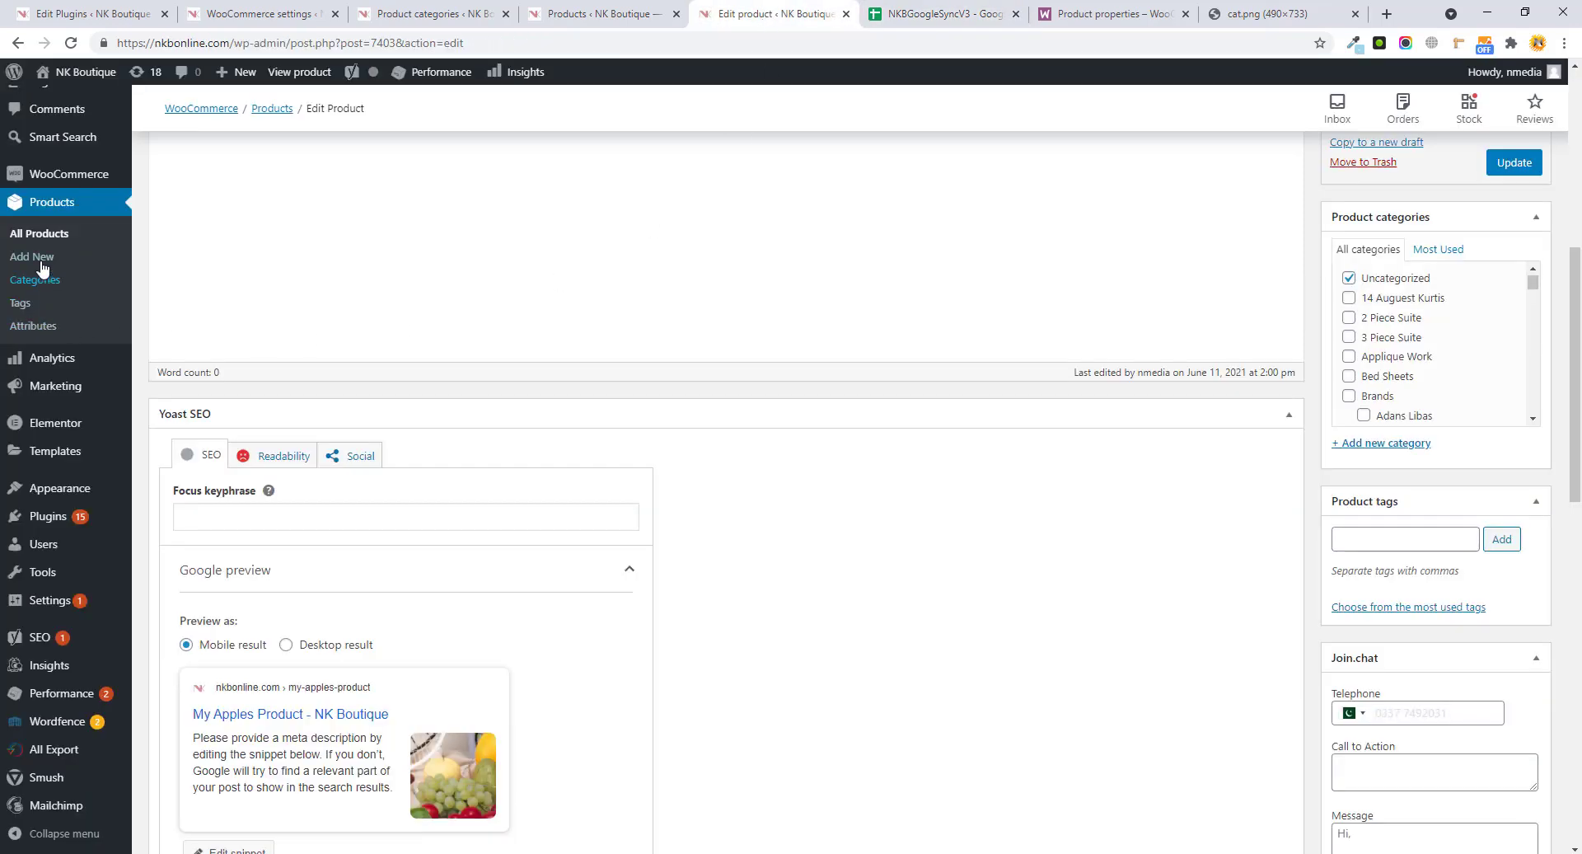
click(887, 12)
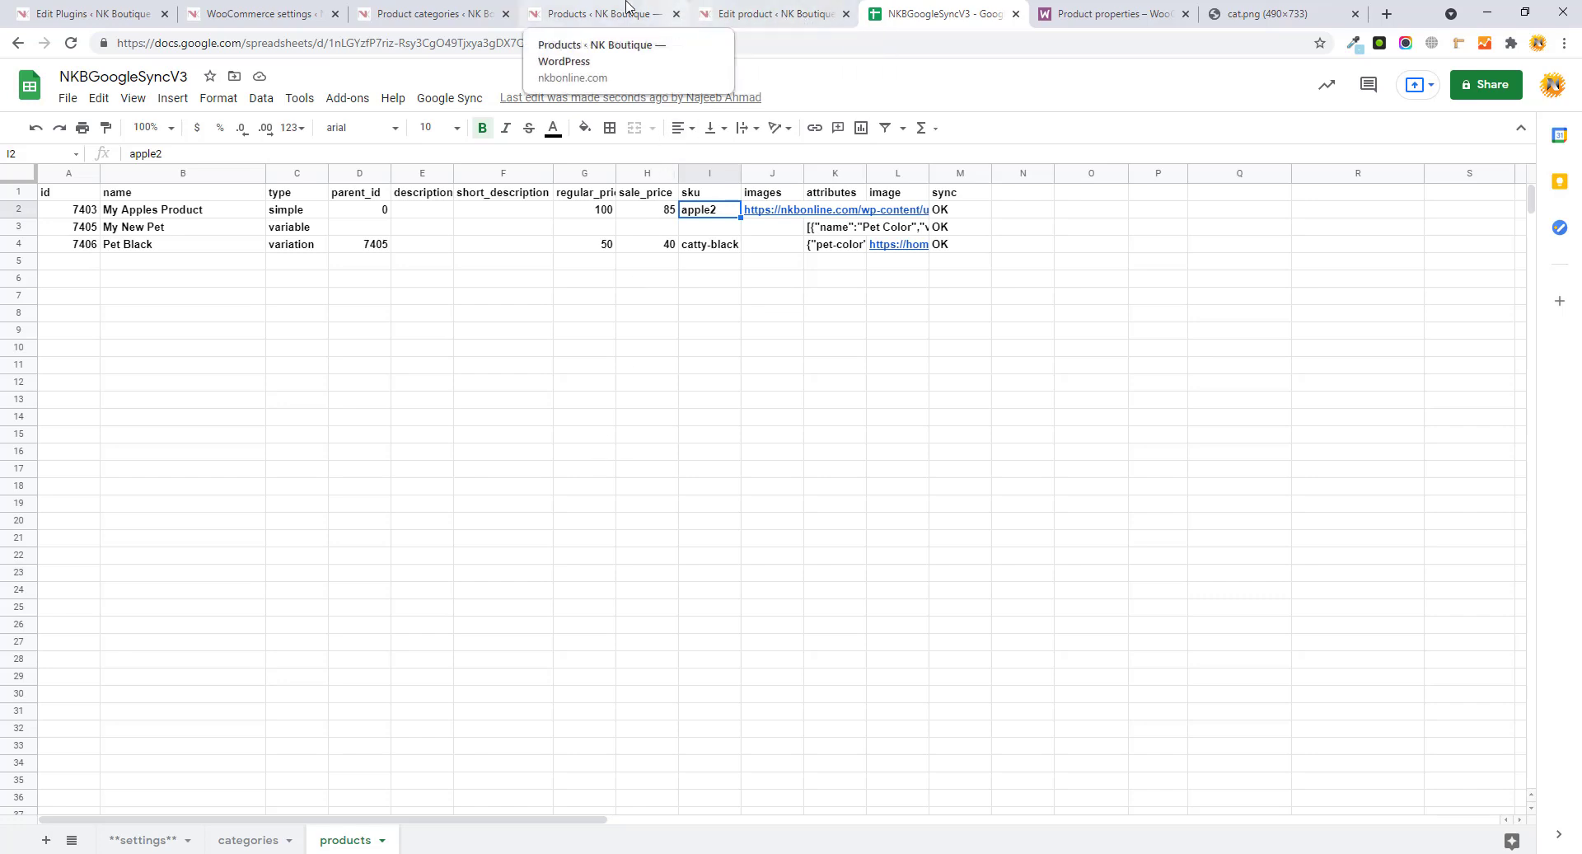
click(803, 17)
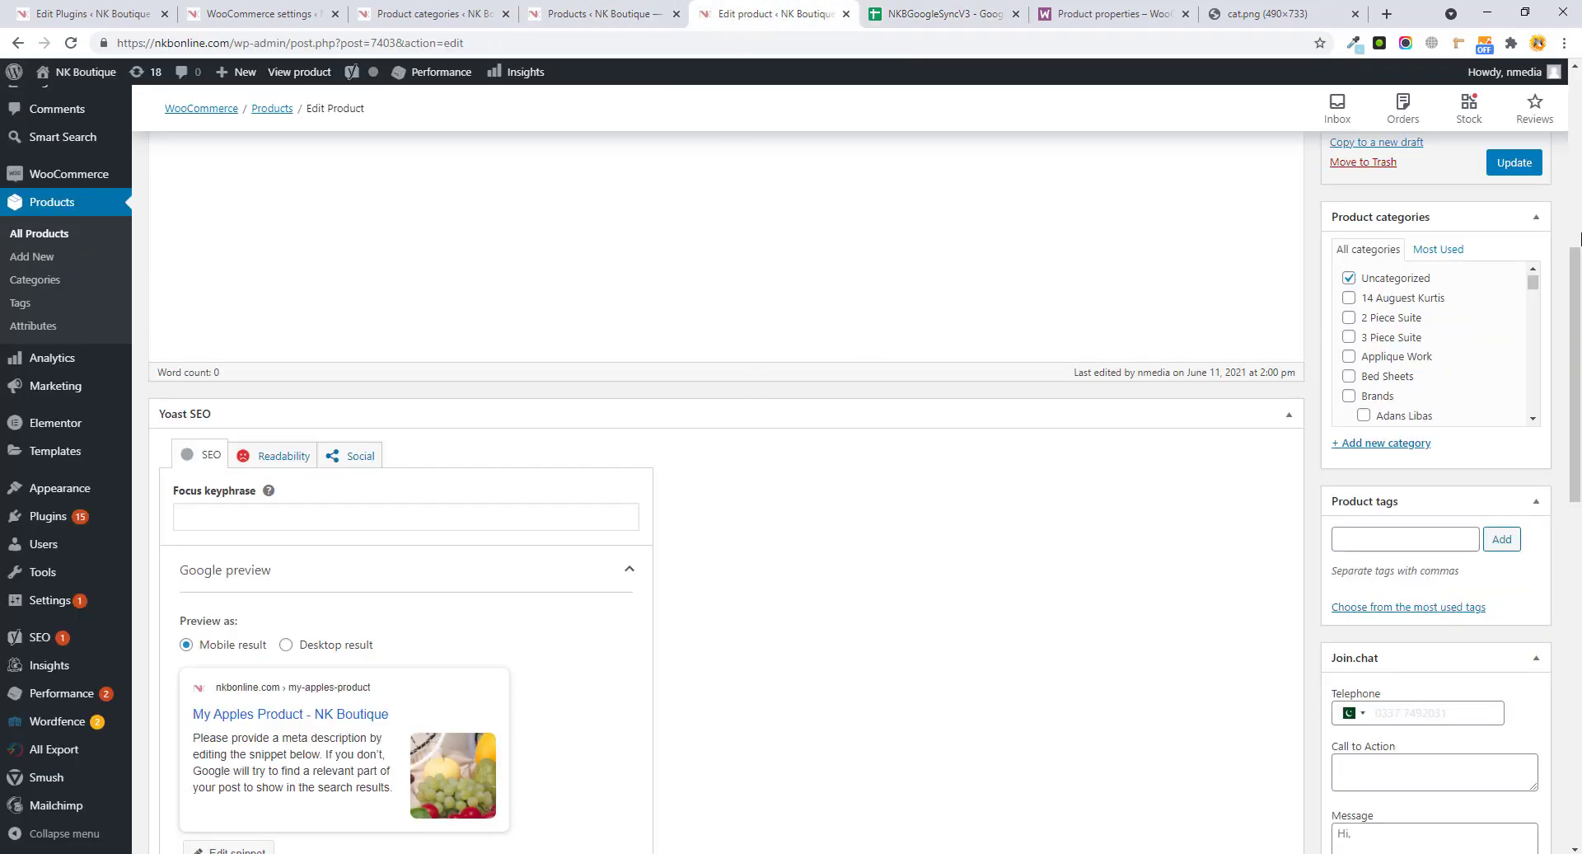
scroll(1579, 238, down, 4)
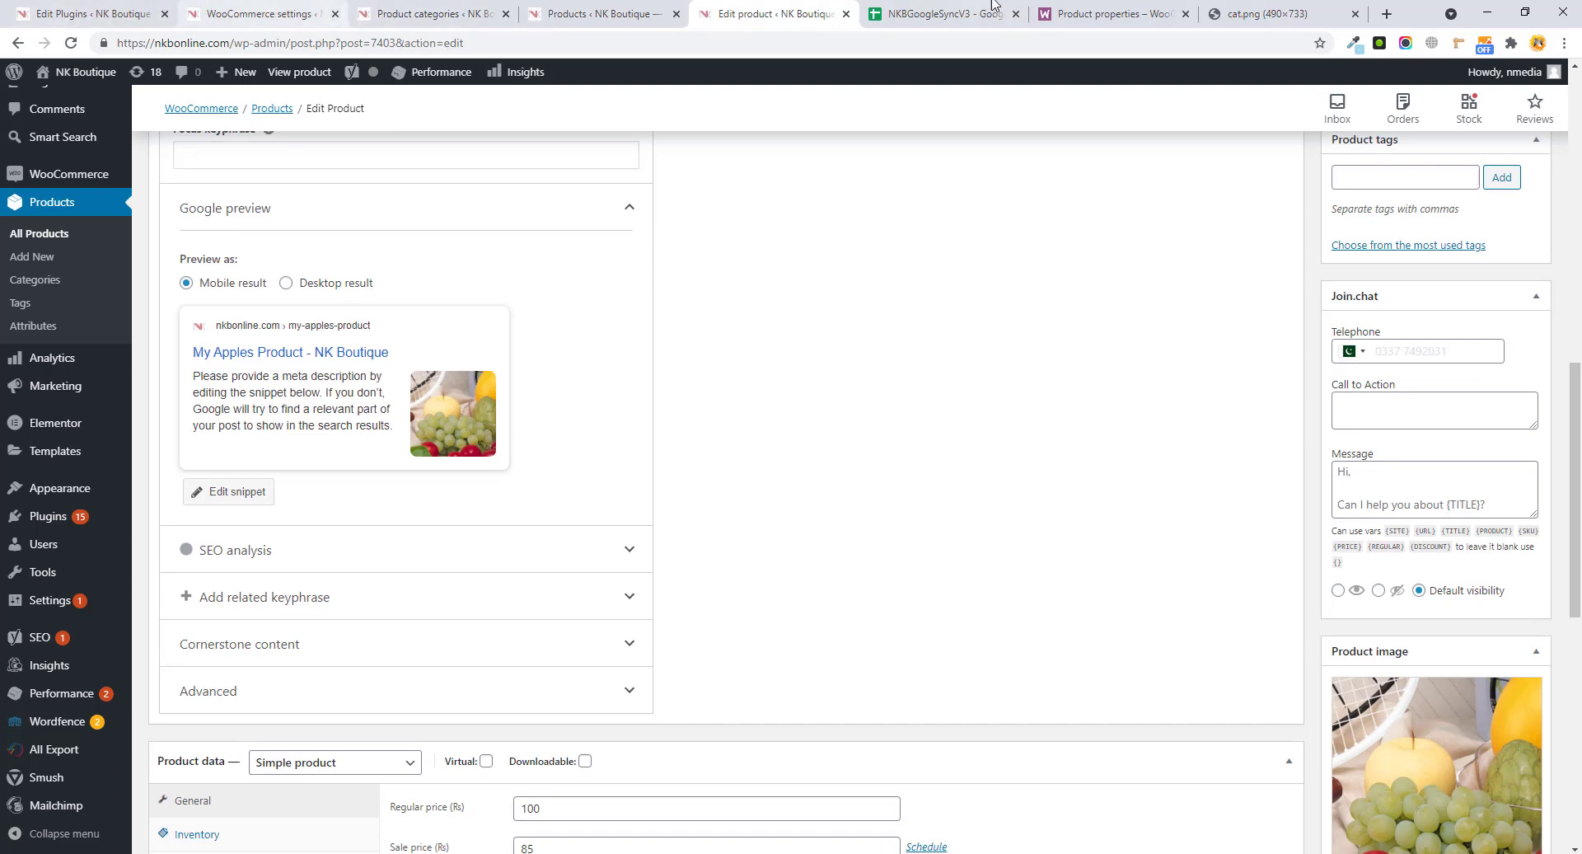
click(931, 14)
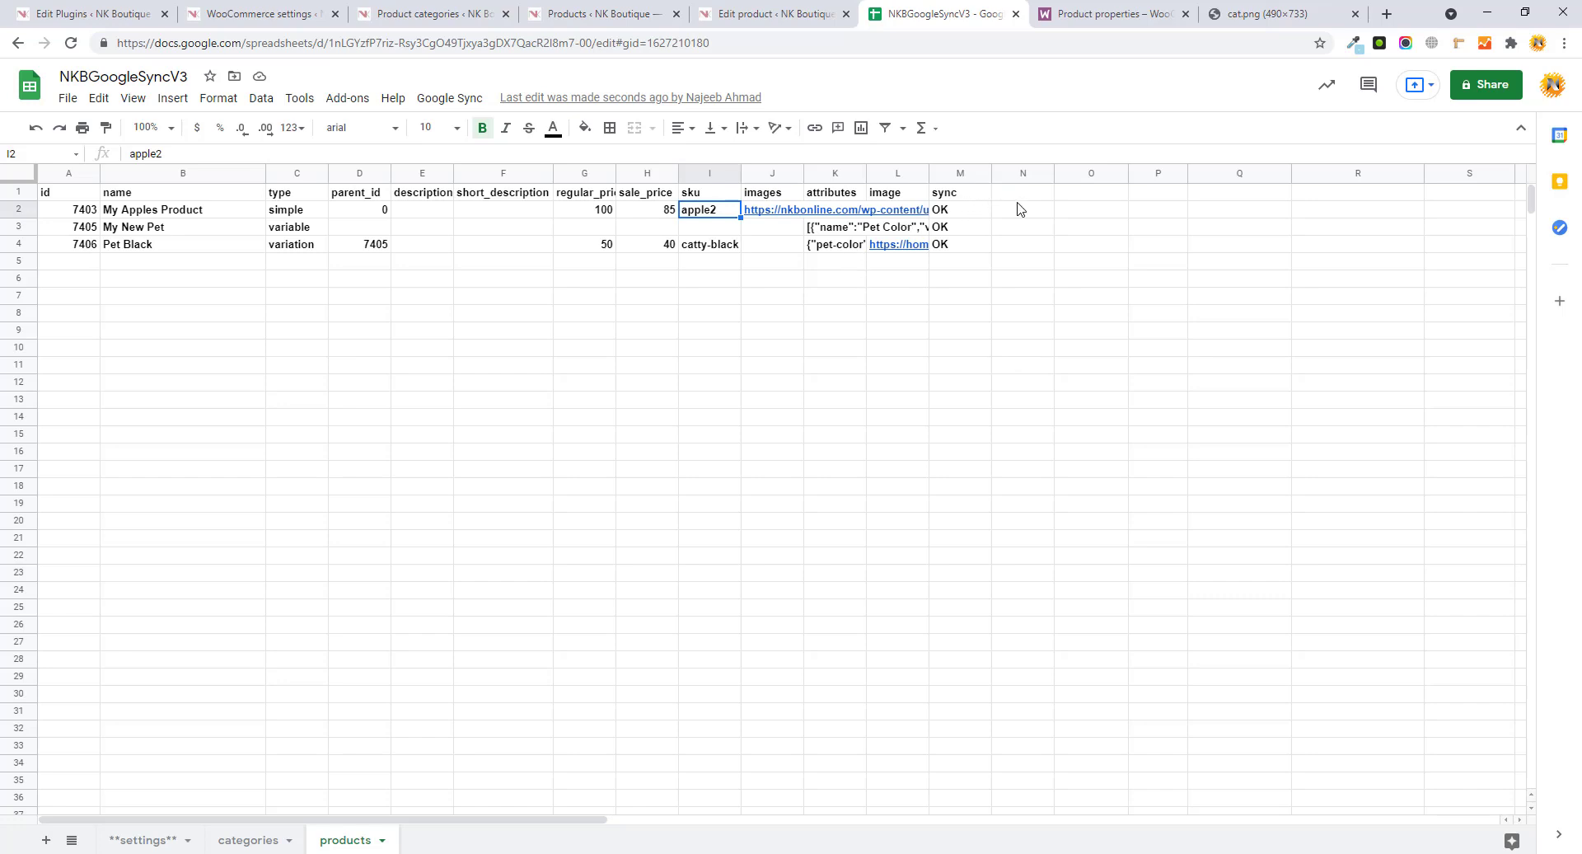
click(954, 175)
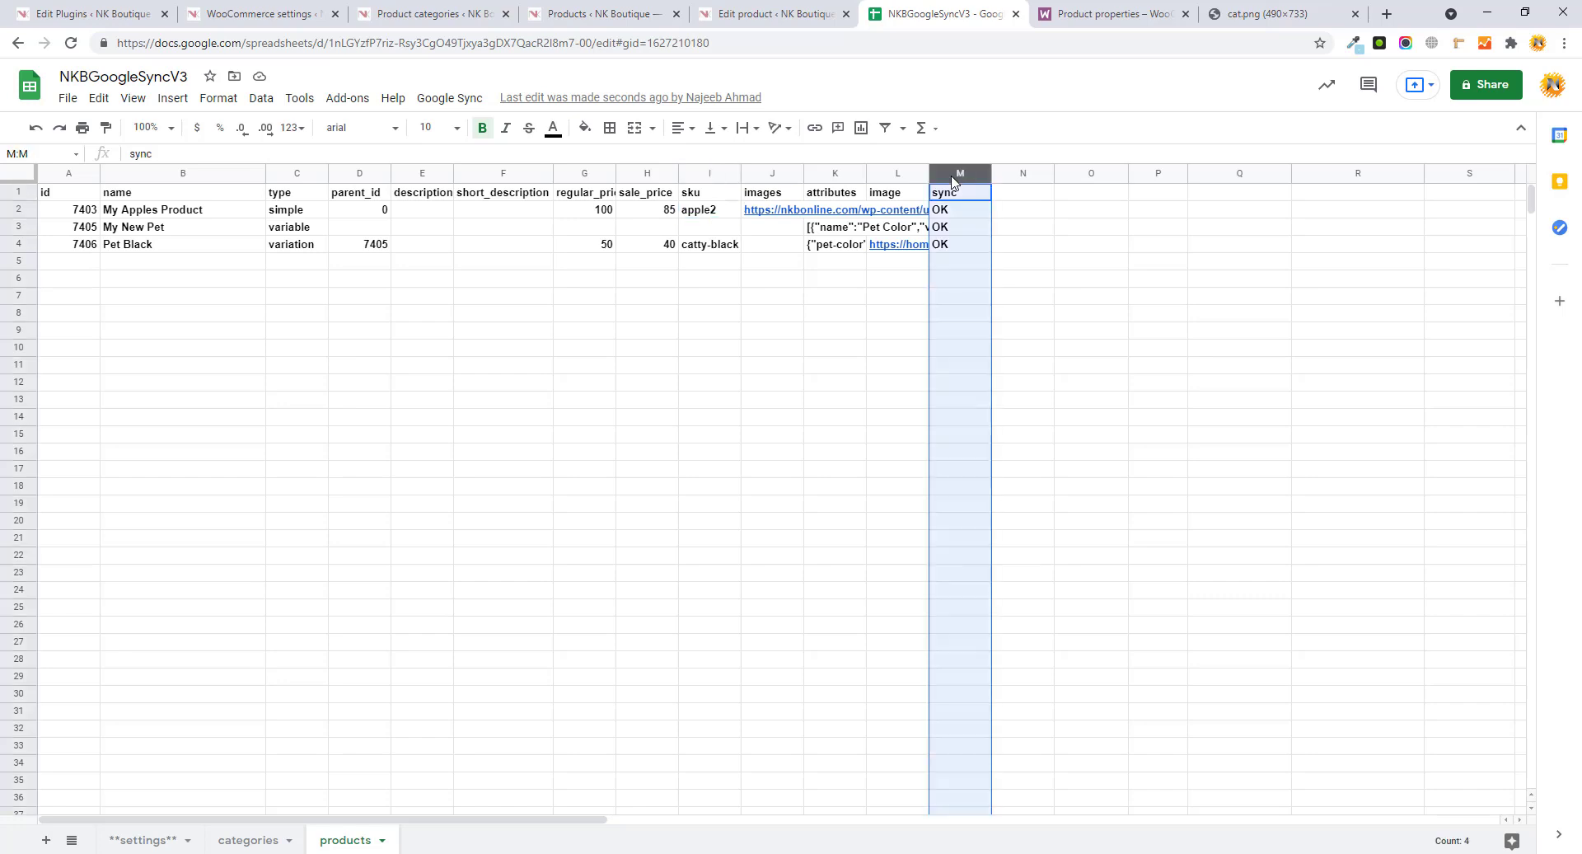
click(1087, 14)
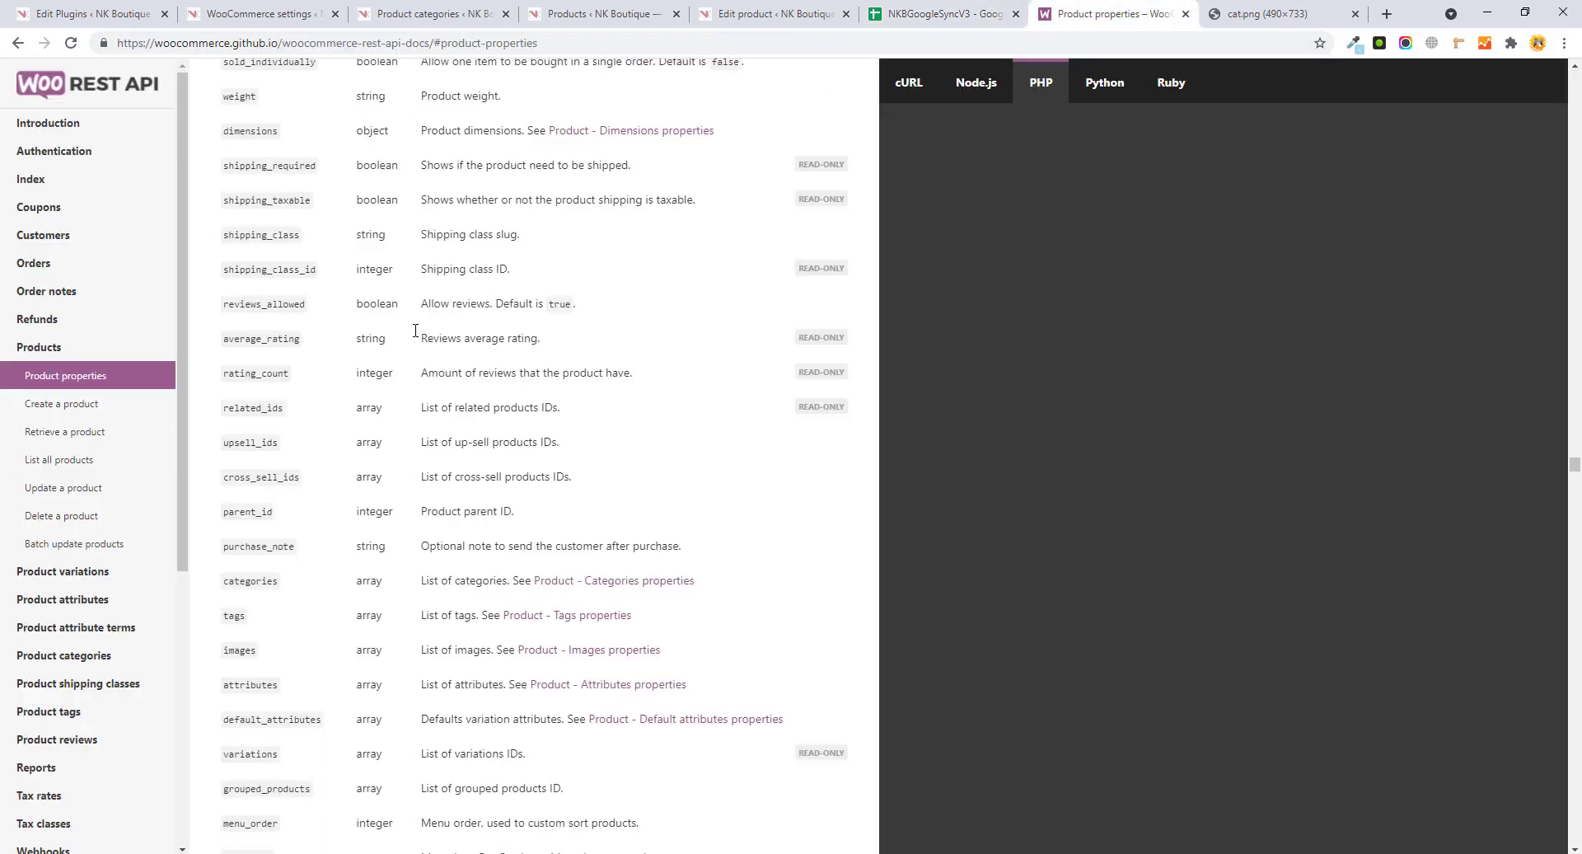
scroll(328, 565, down, 2)
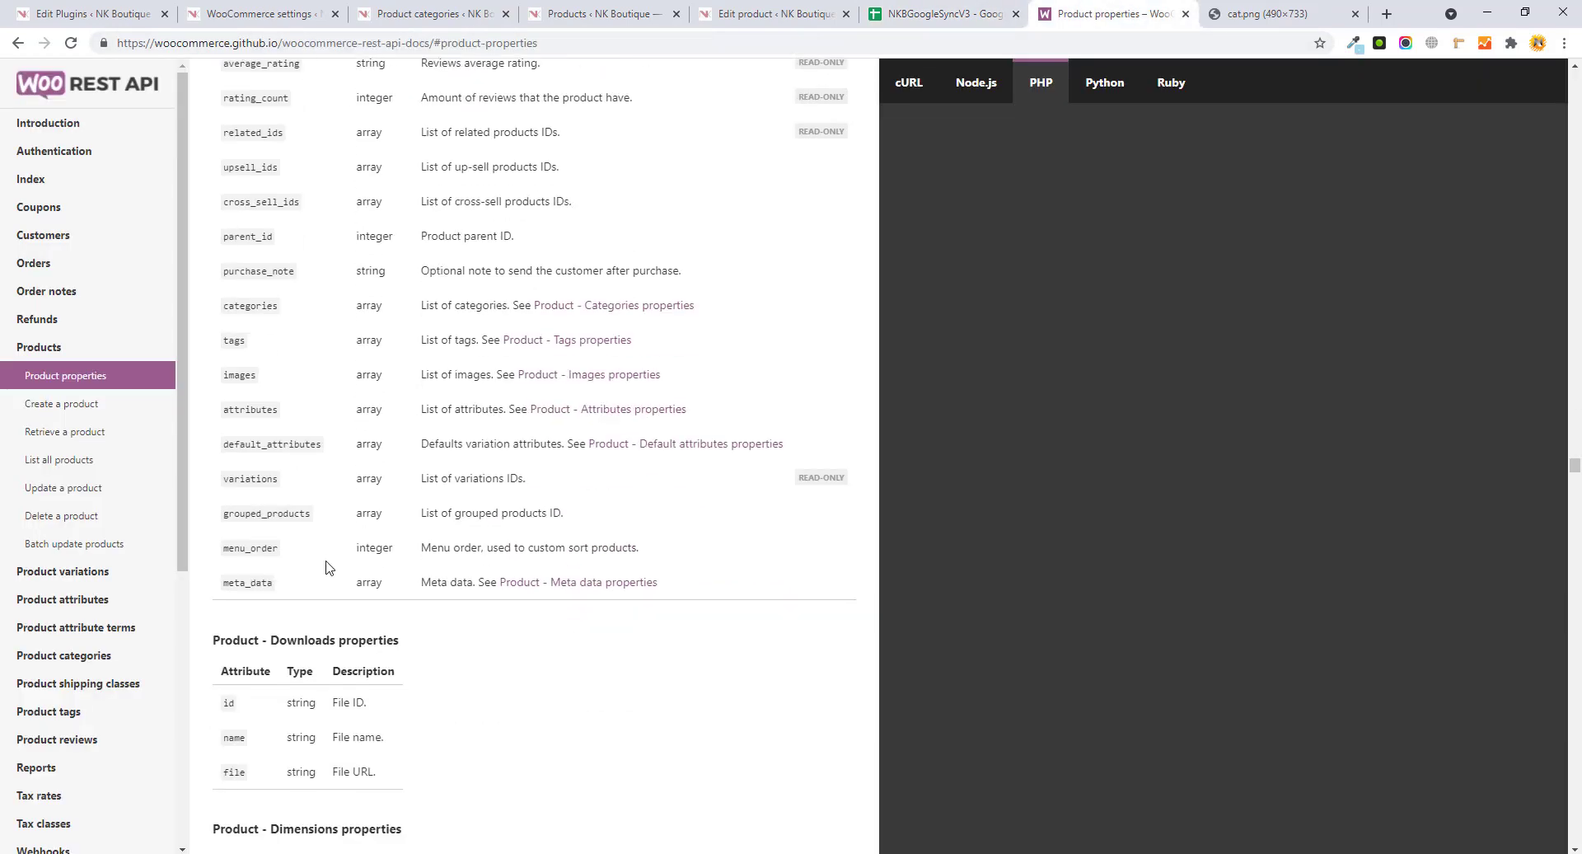
double_click(265, 583)
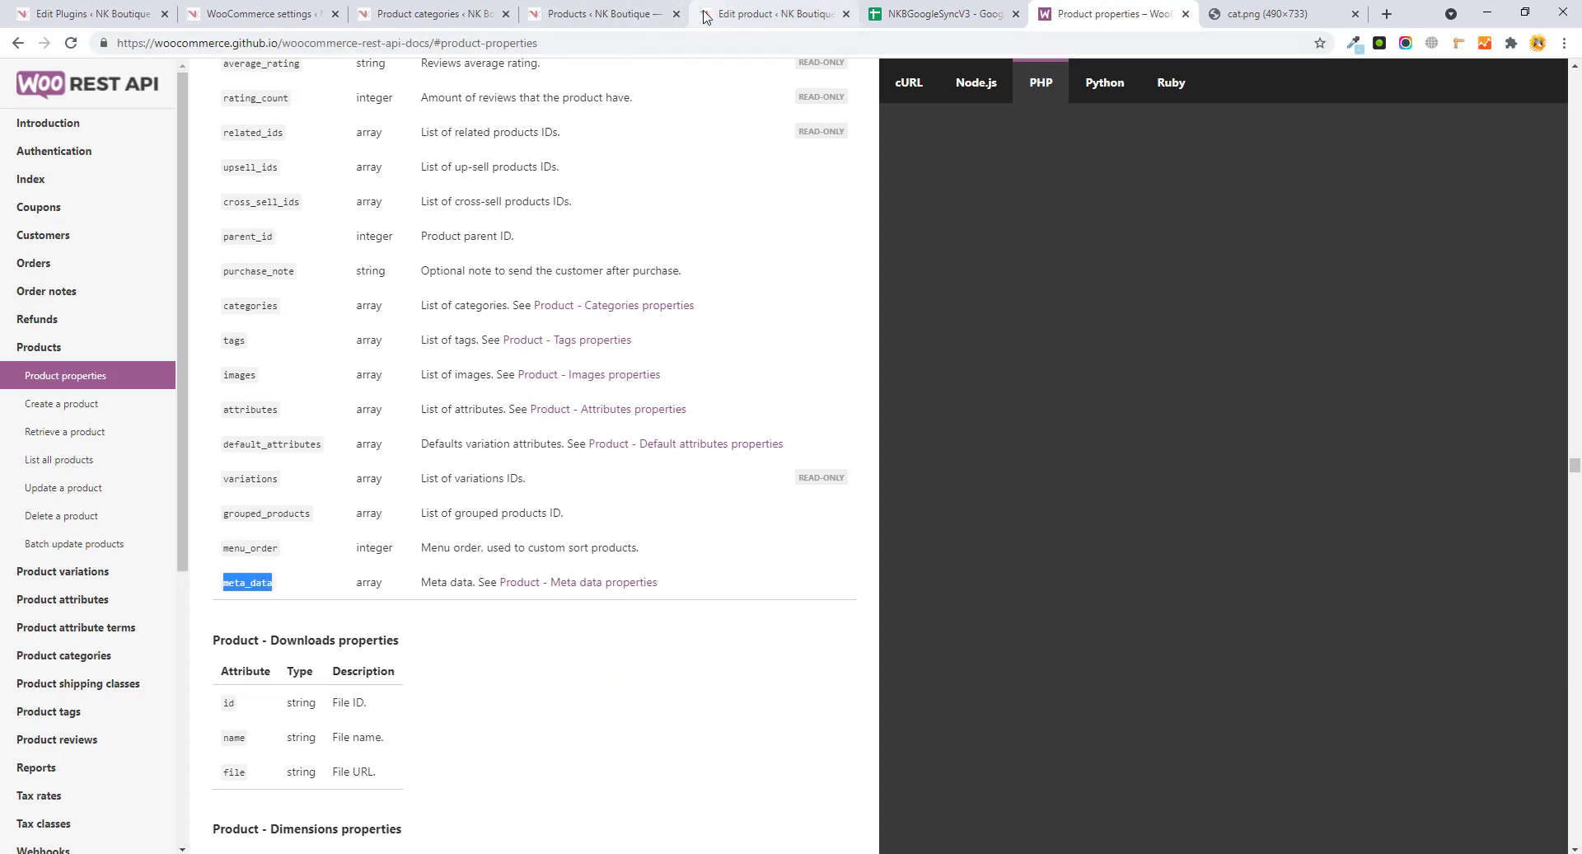
click(912, 14)
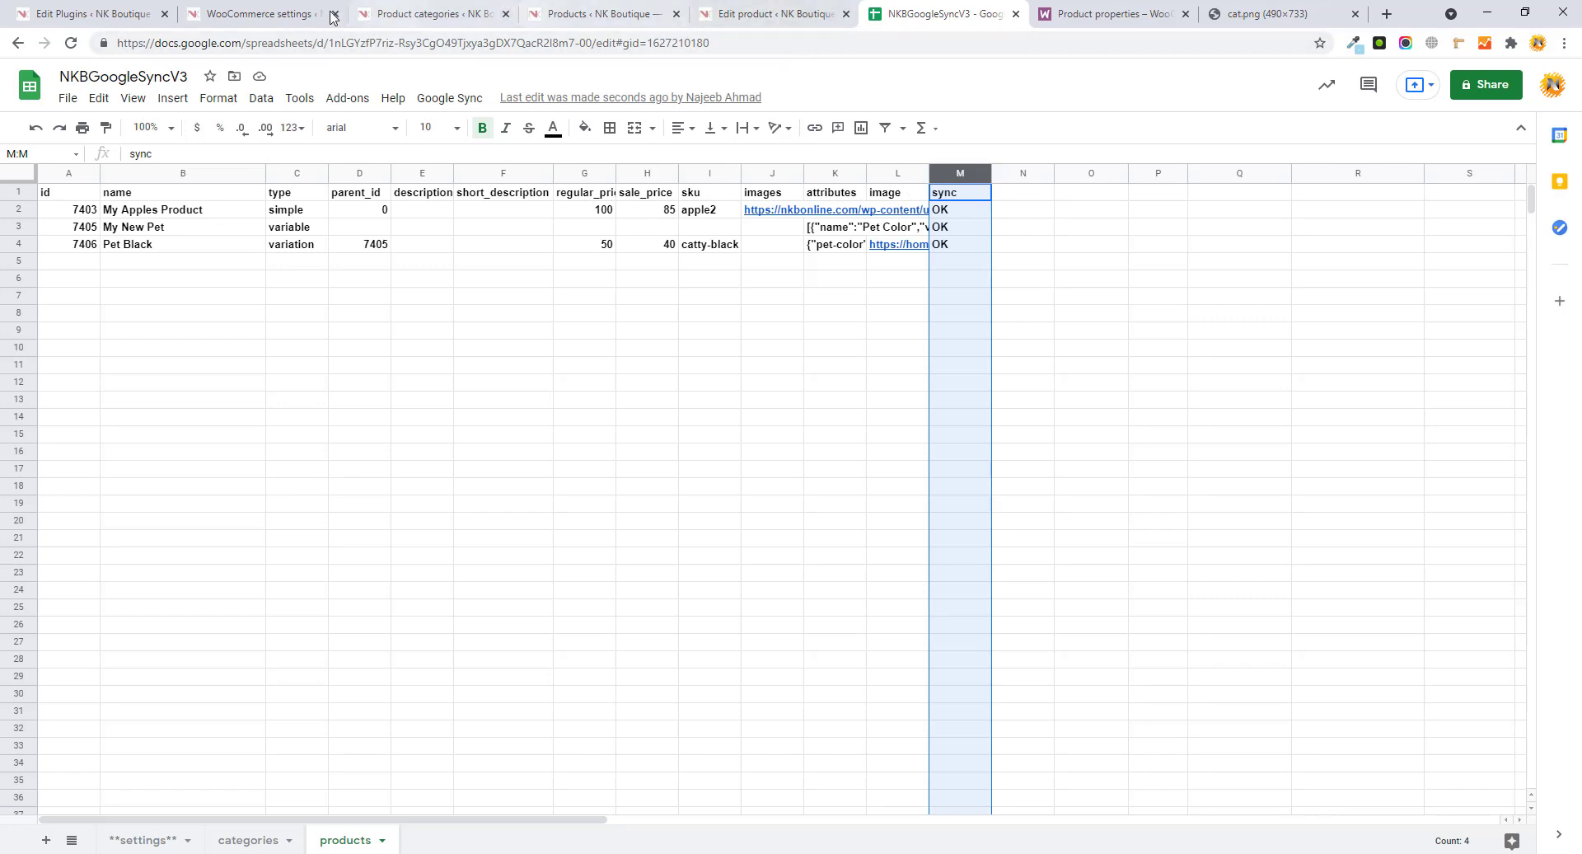
Set Export Meta Data to Yes and include meta keys _product_meta_id and wholesale_customer_wholesale_price
click(260, 14)
scroll(785, 481, down, 6)
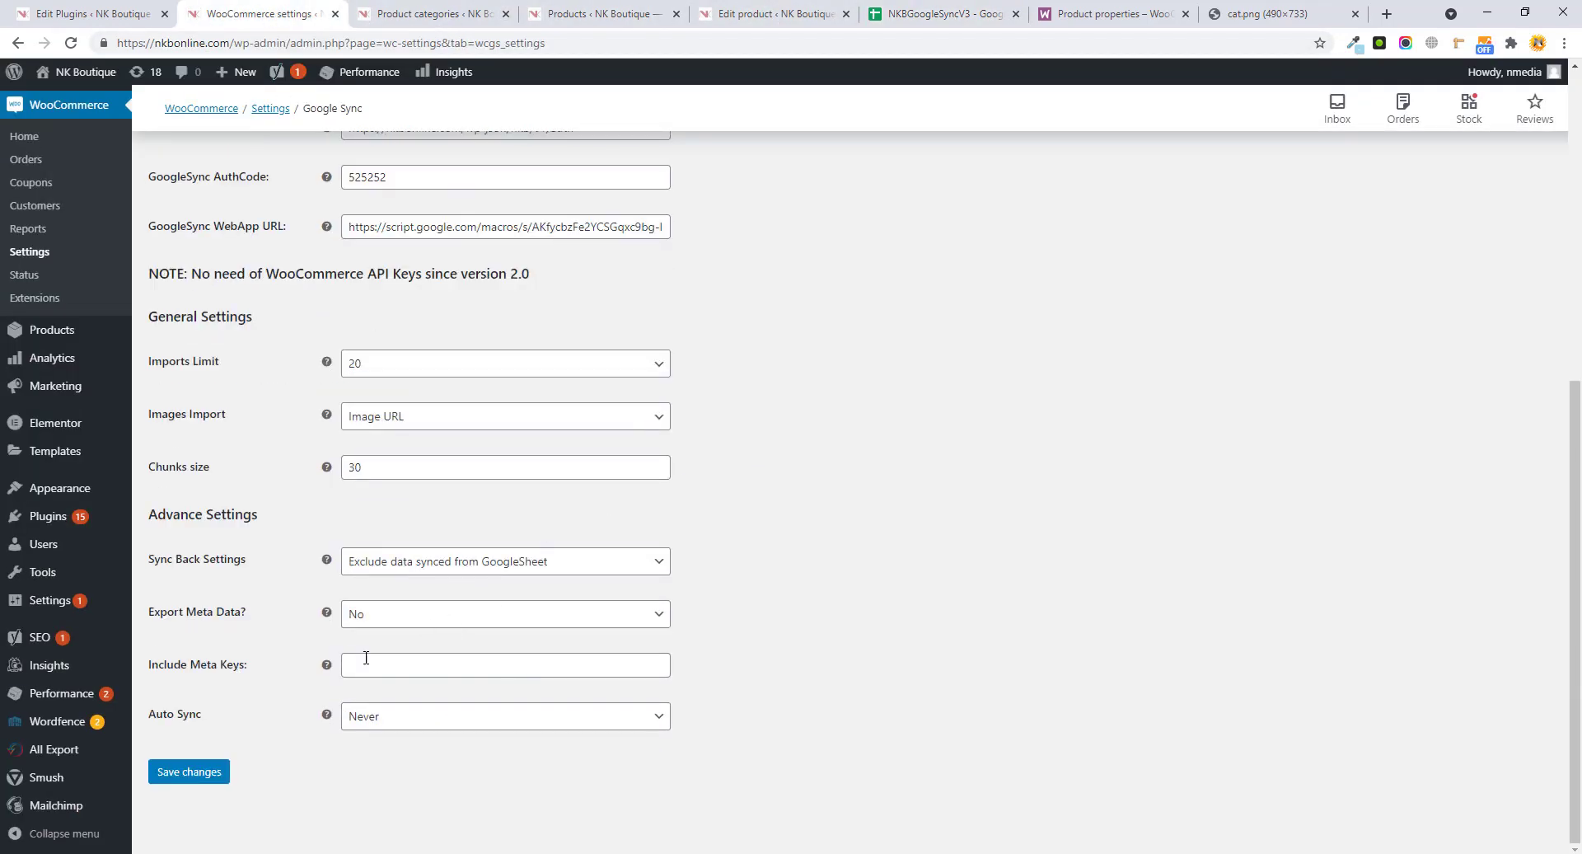
click(363, 618)
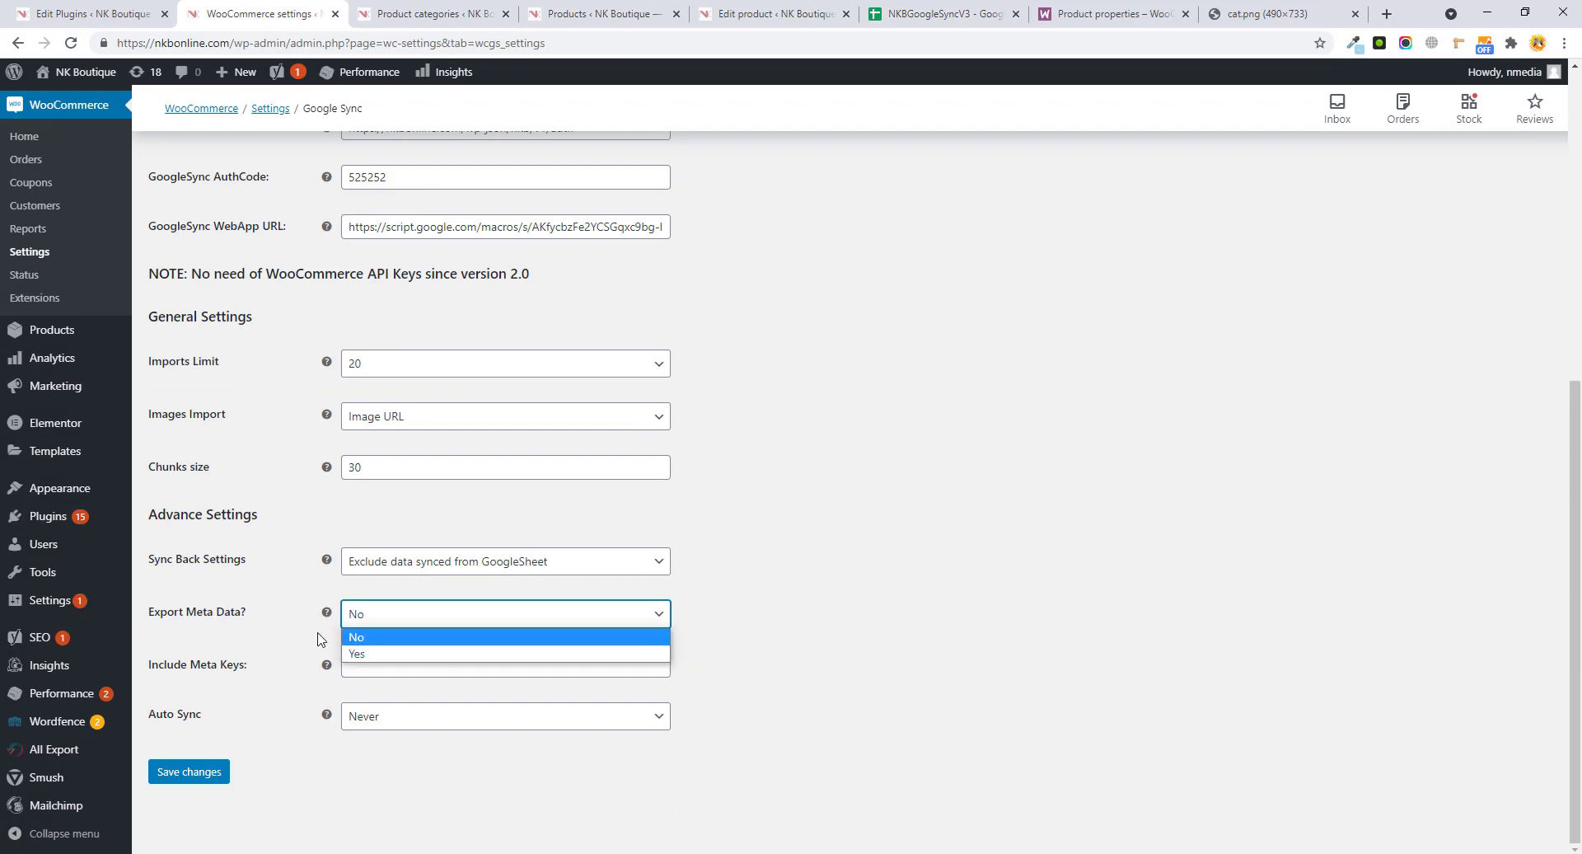
click(378, 656)
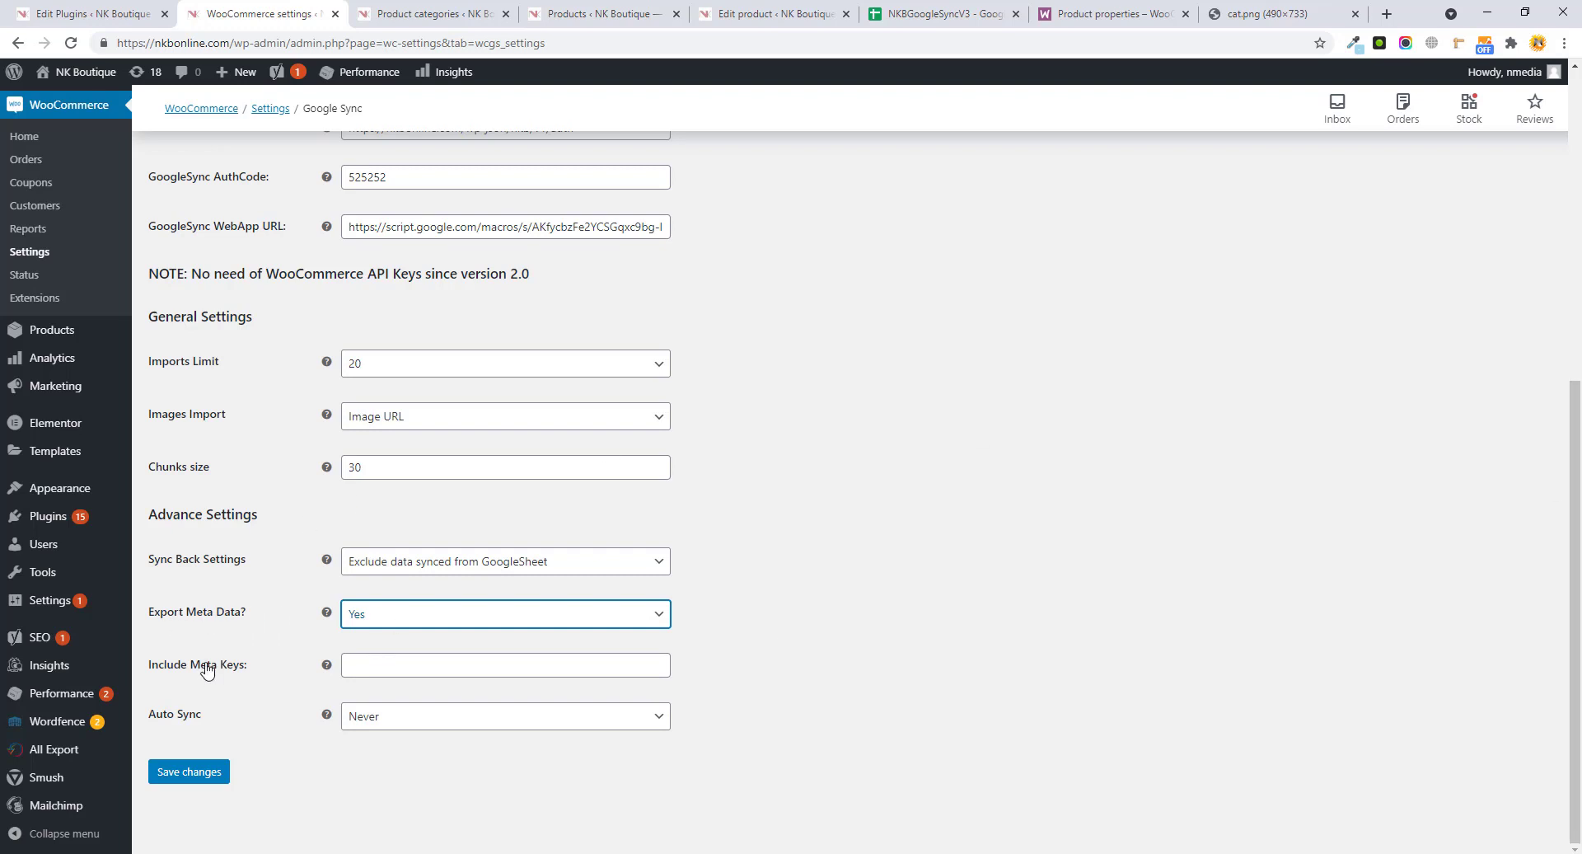
click(349, 666)
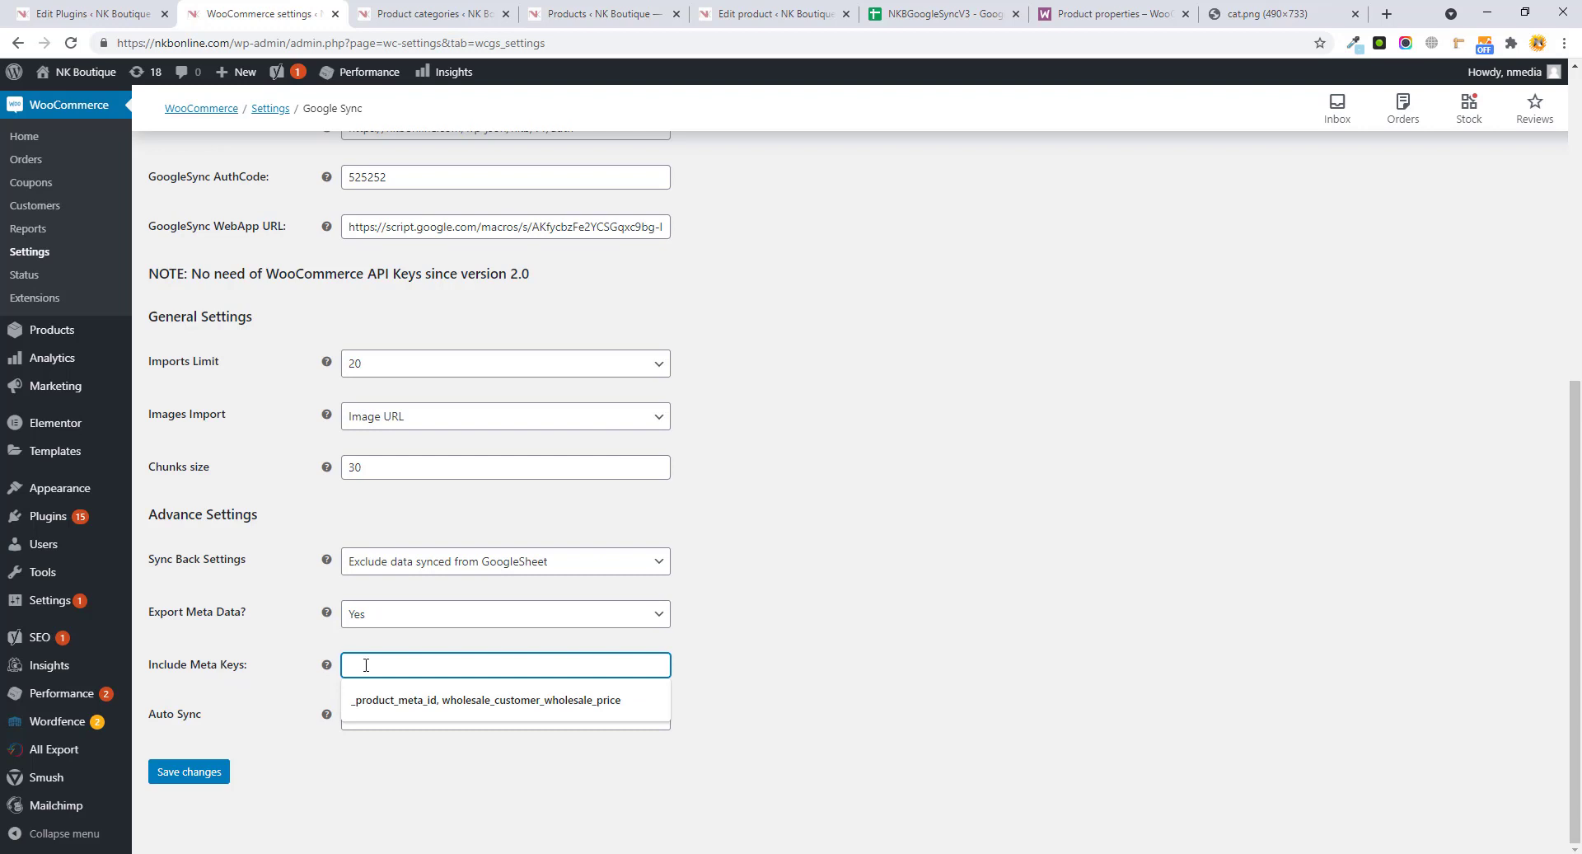
click(447, 700)
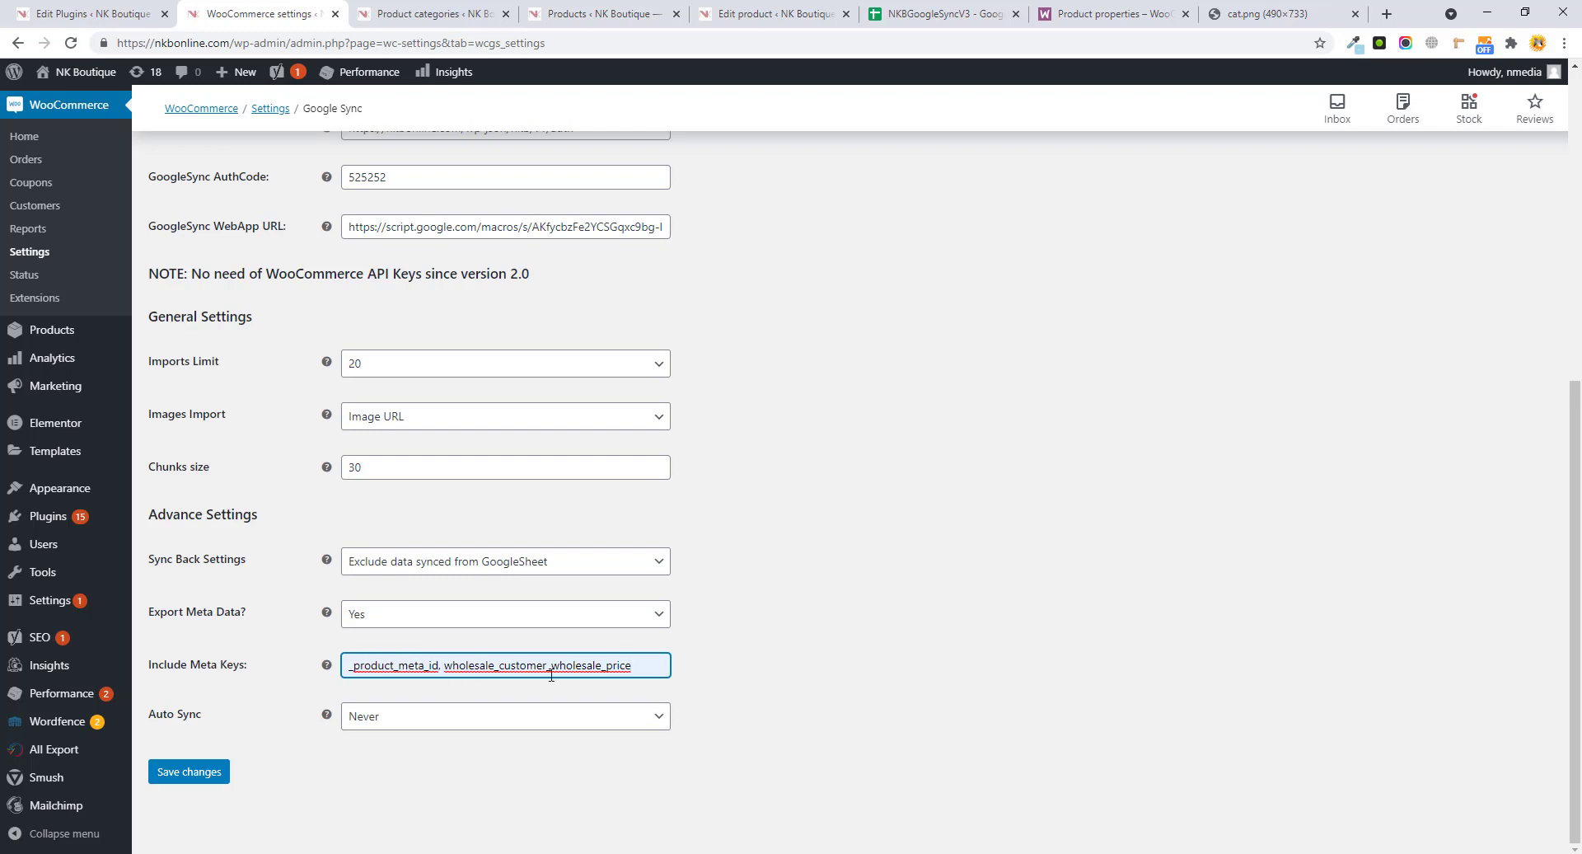
click(898, 17)
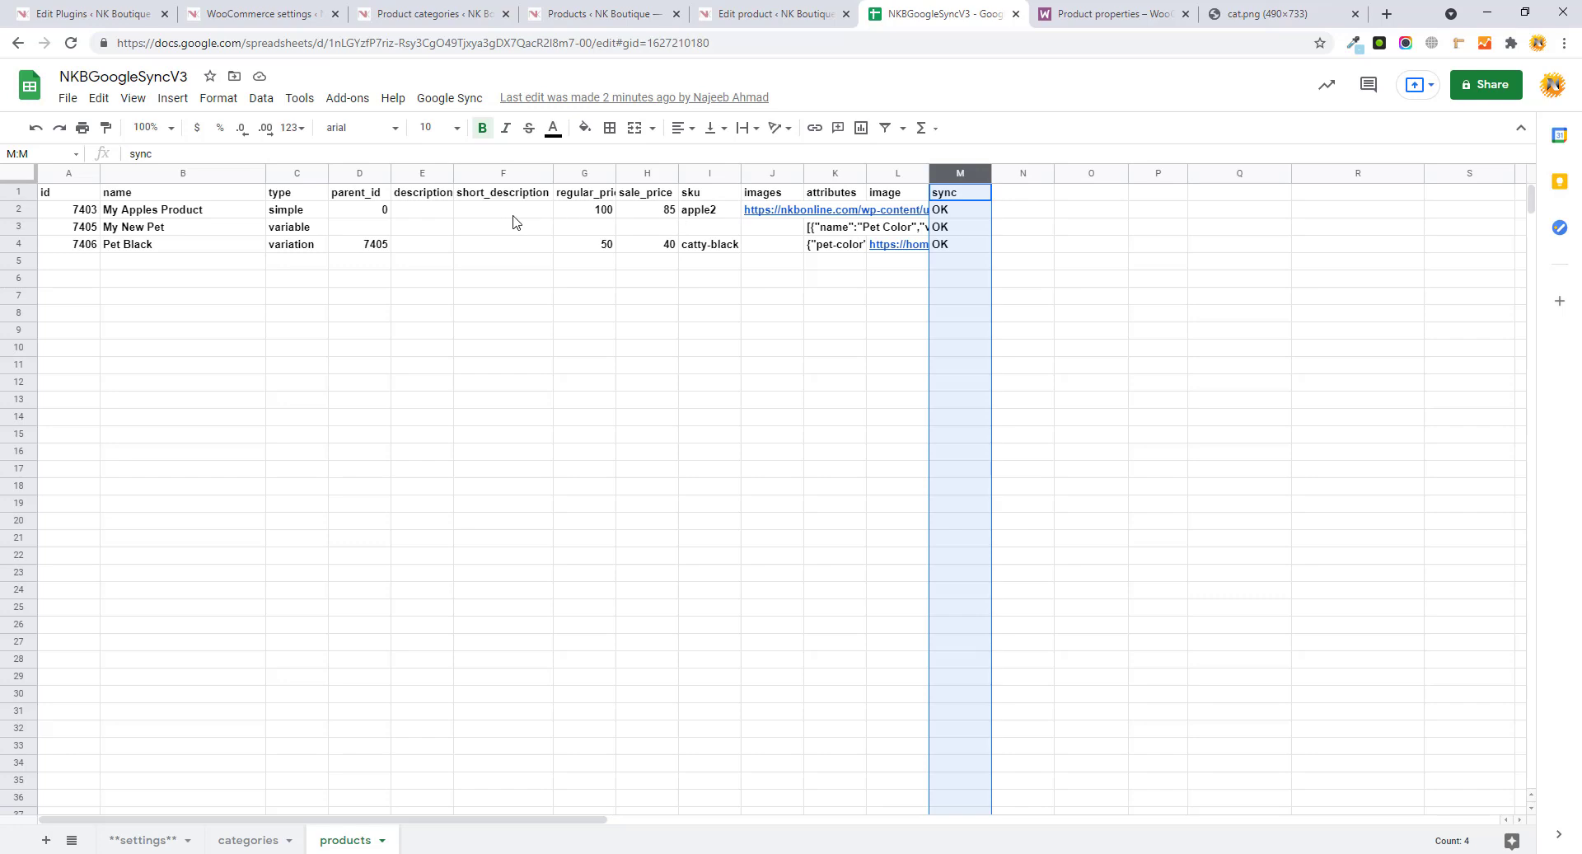
Clear the product data rows A2:M4, leaving only the headers
click(453, 97)
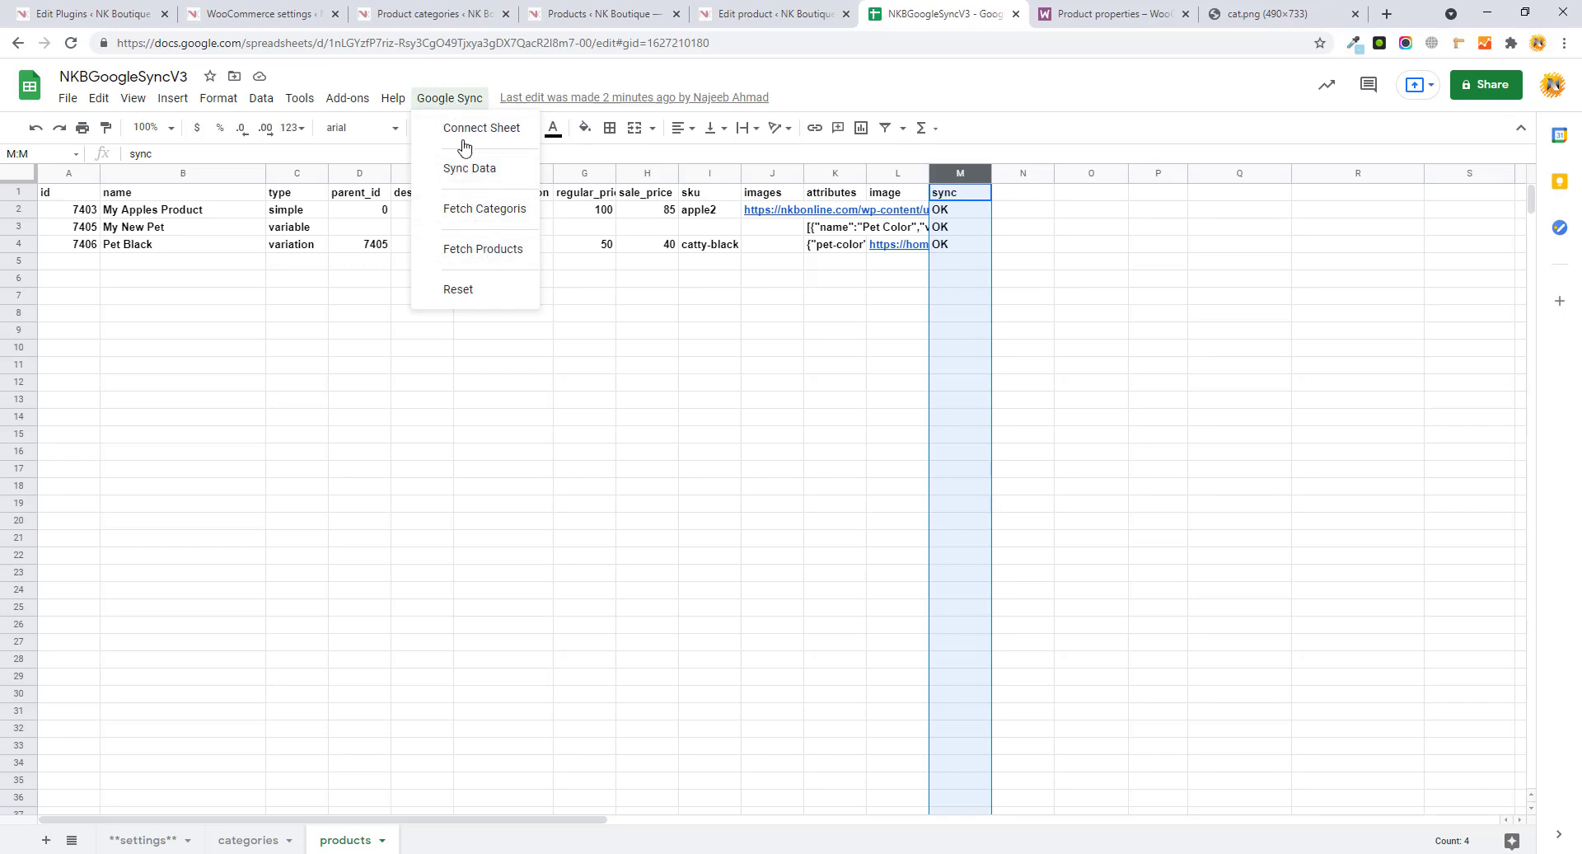
click(567, 247)
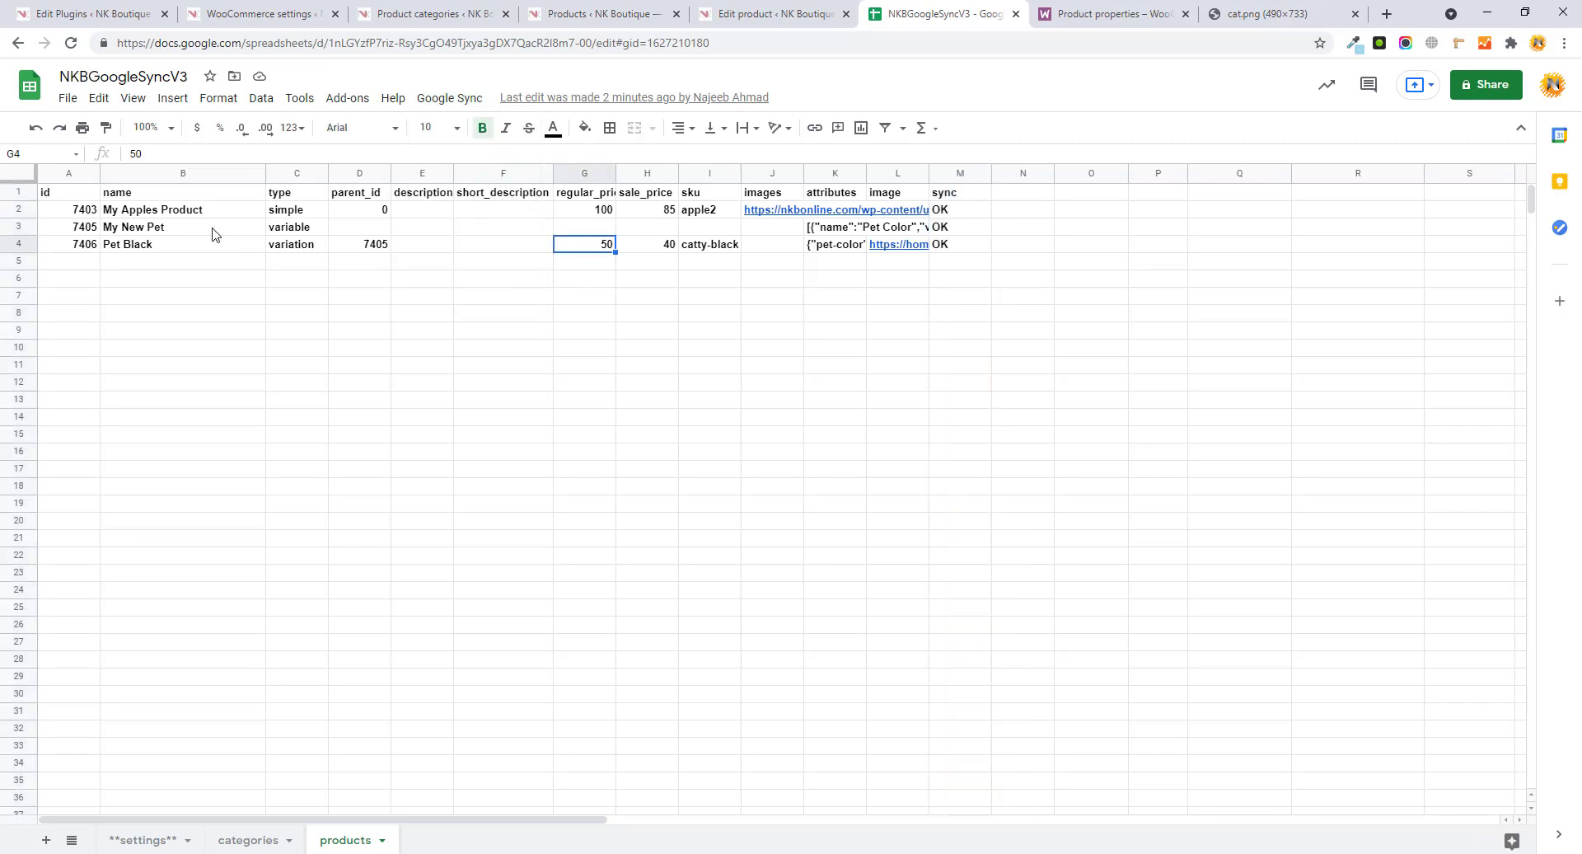
drag(72, 215, 955, 255)
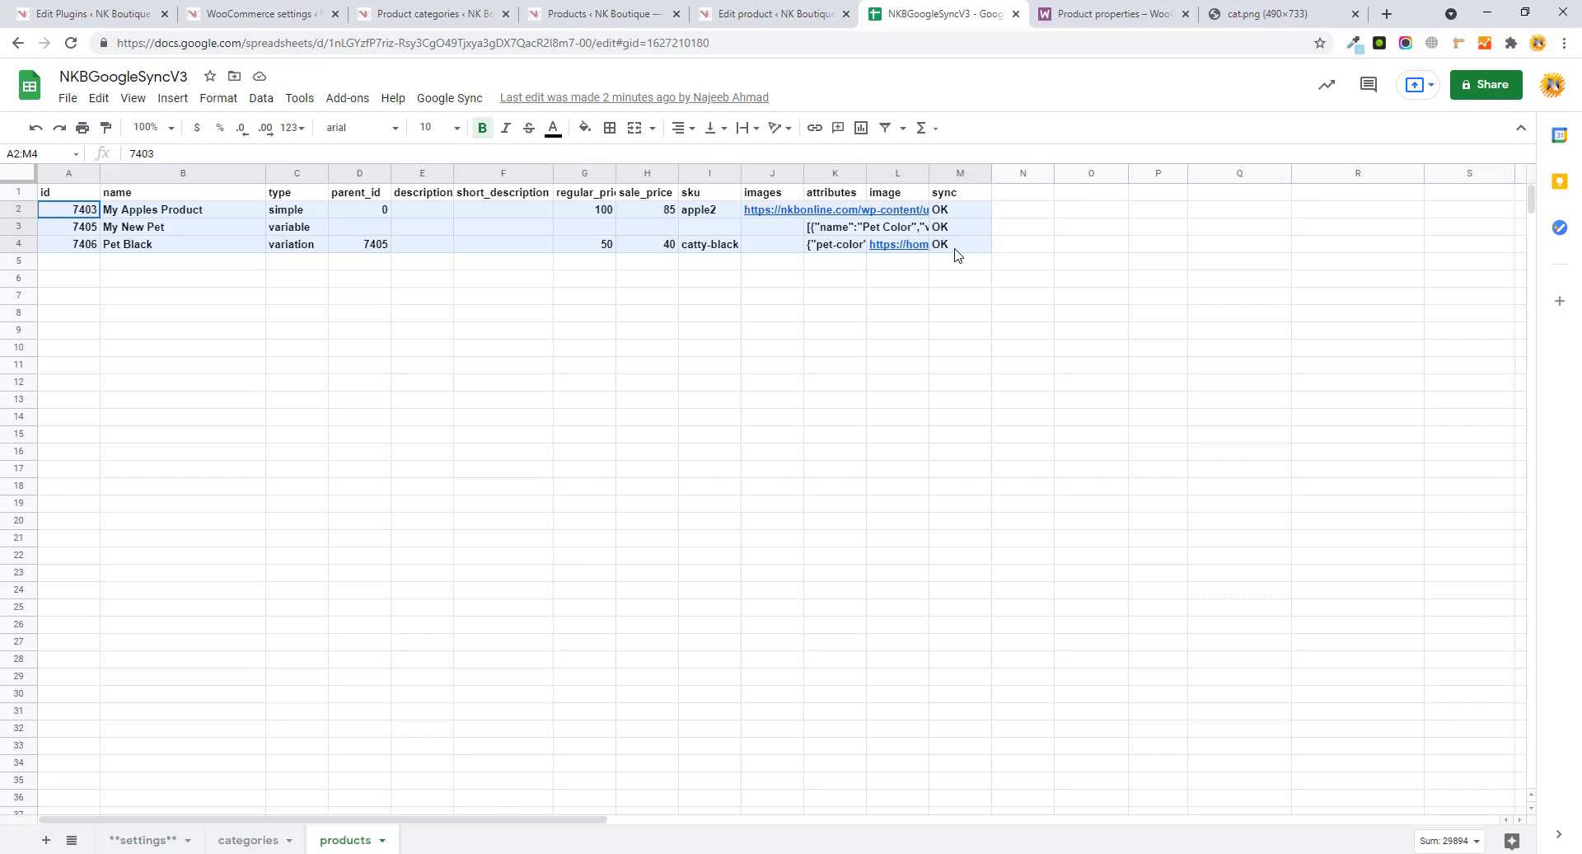
drag(955, 254, 955, 255)
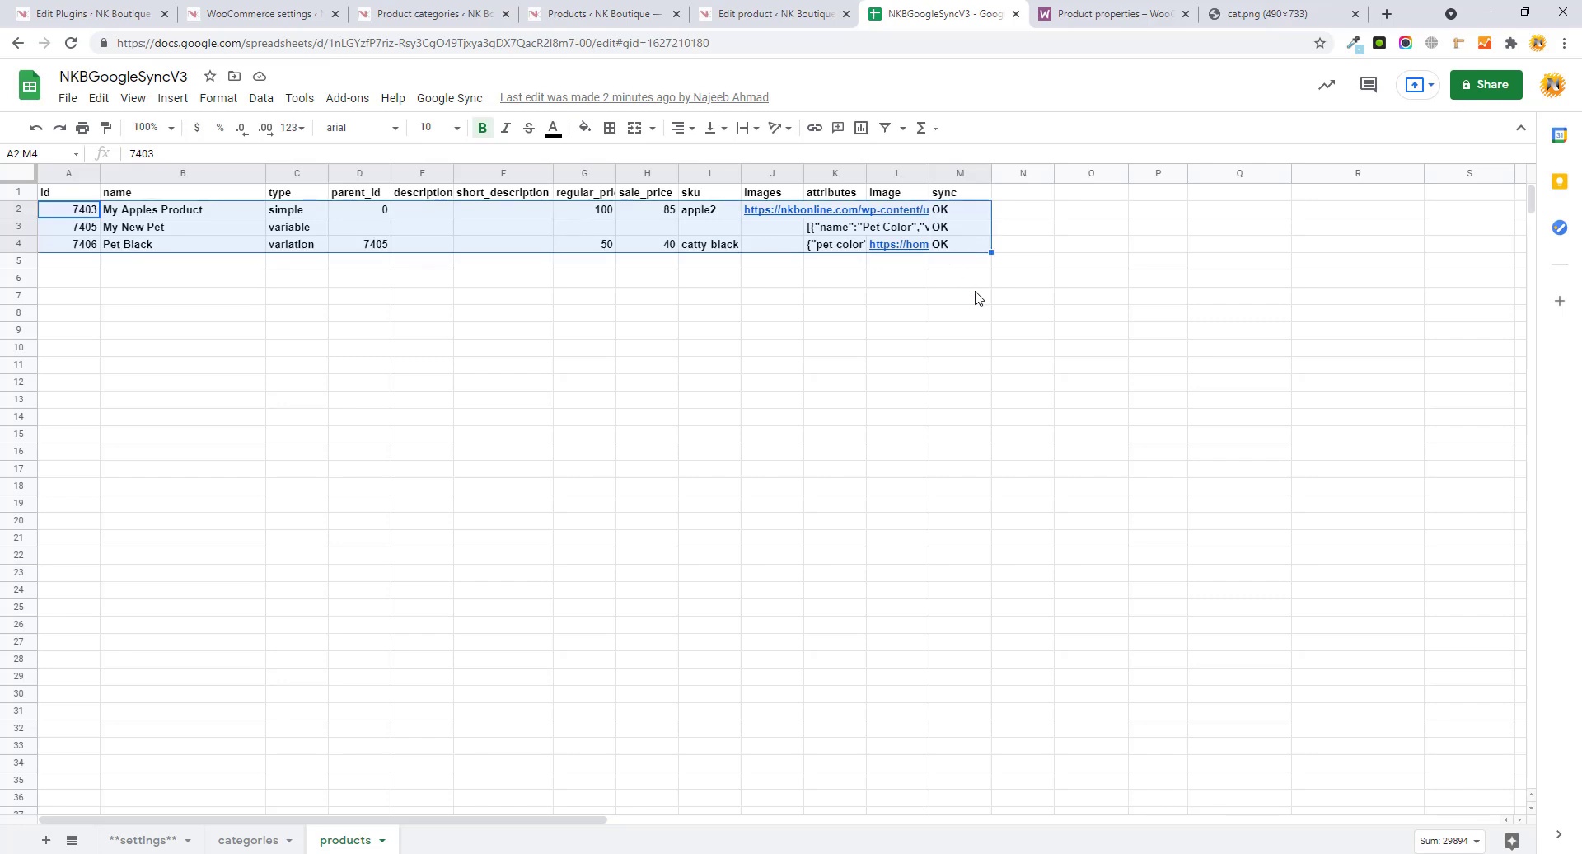
key(Delete)
Run Google Sync > Reset on the products sheet
click(450, 98)
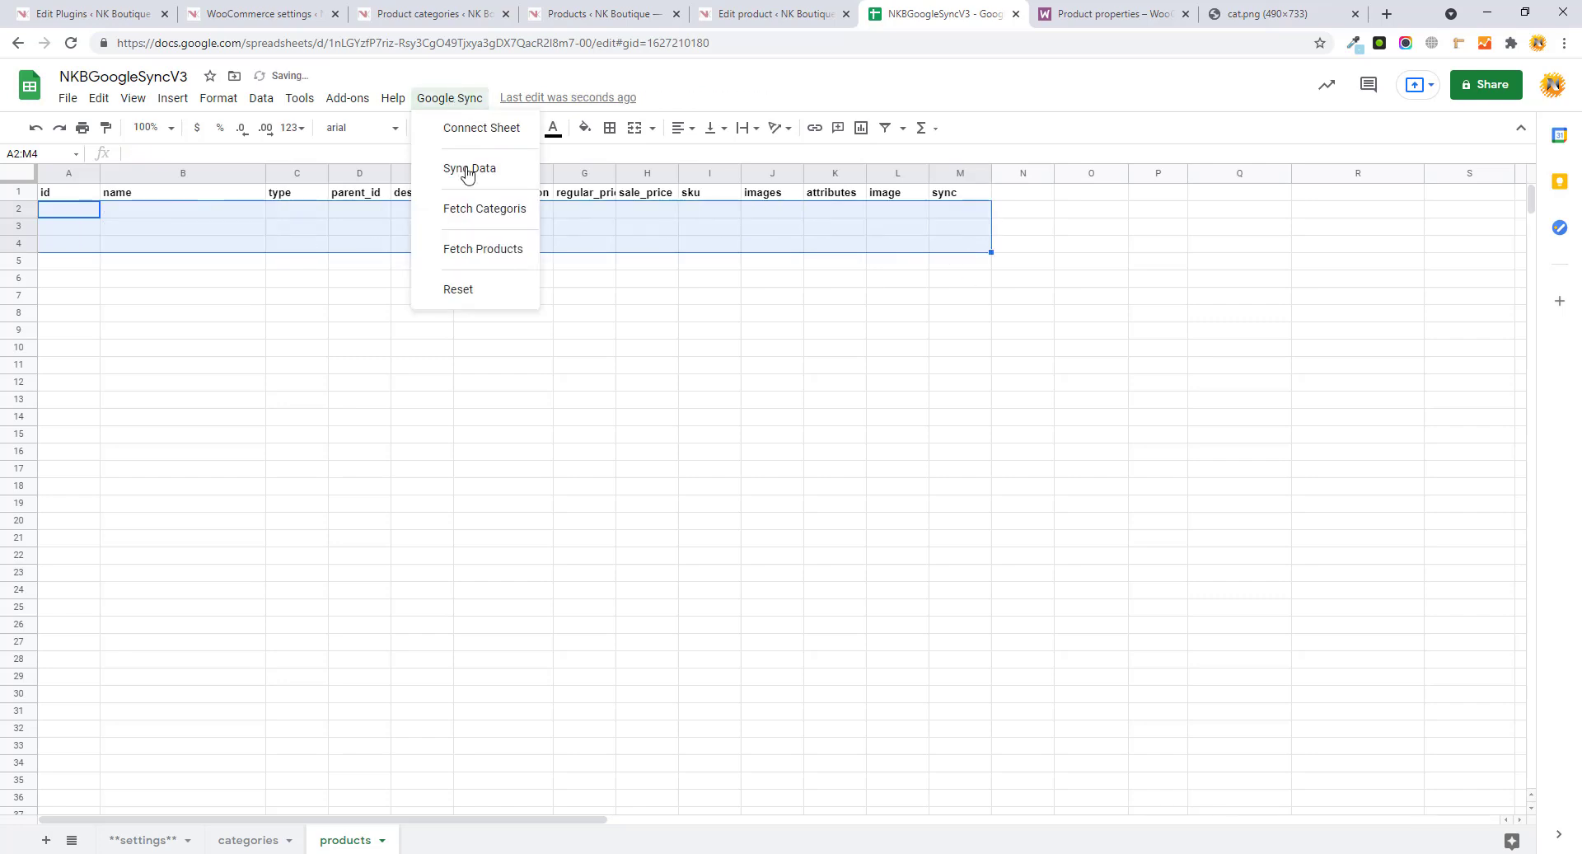
click(485, 302)
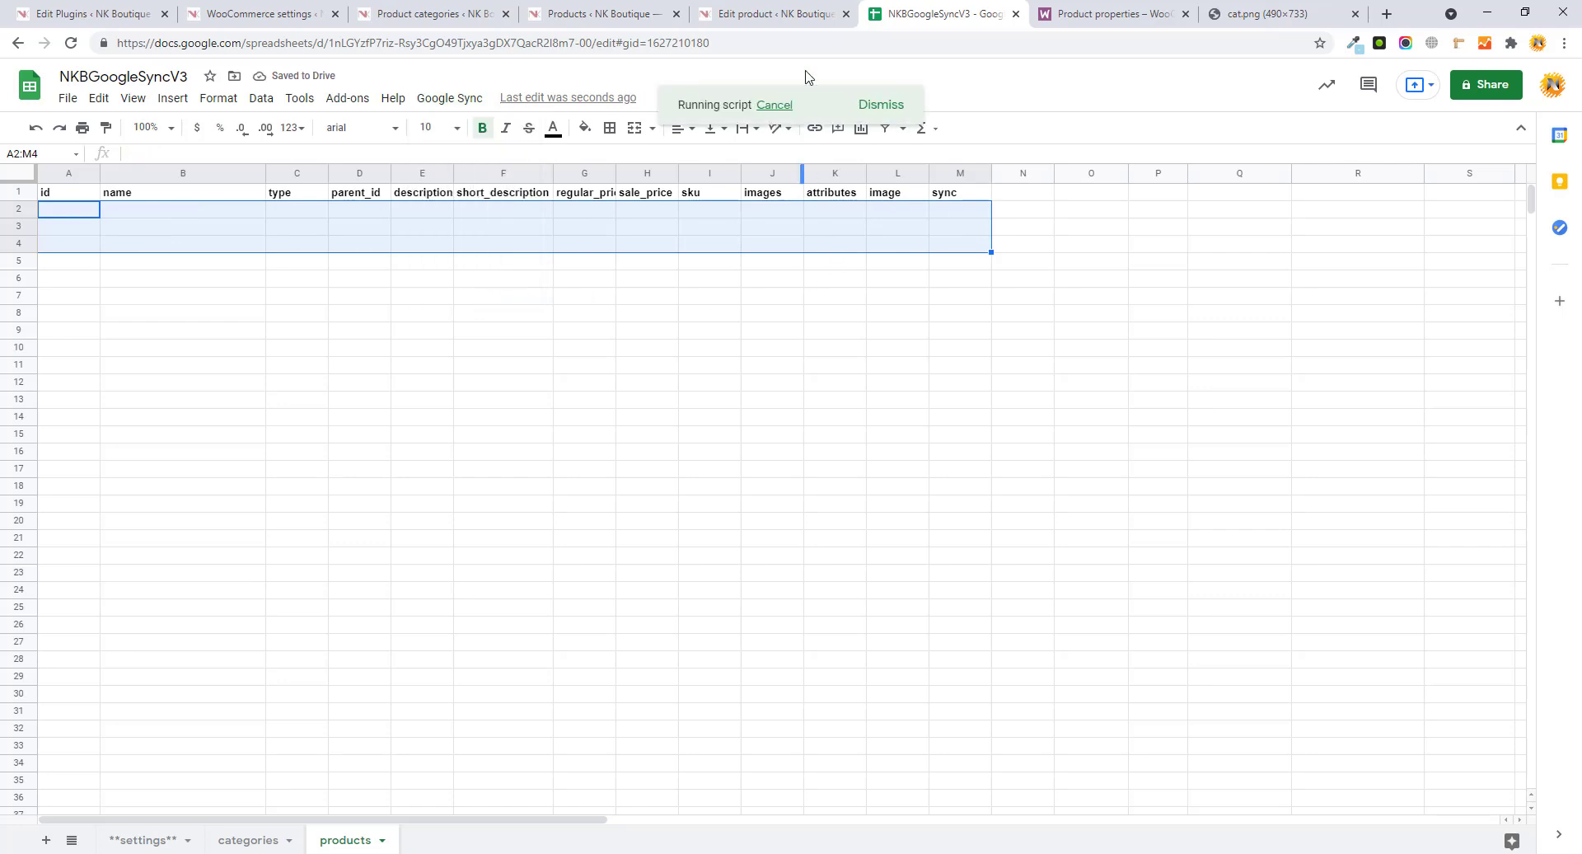
click(634, 15)
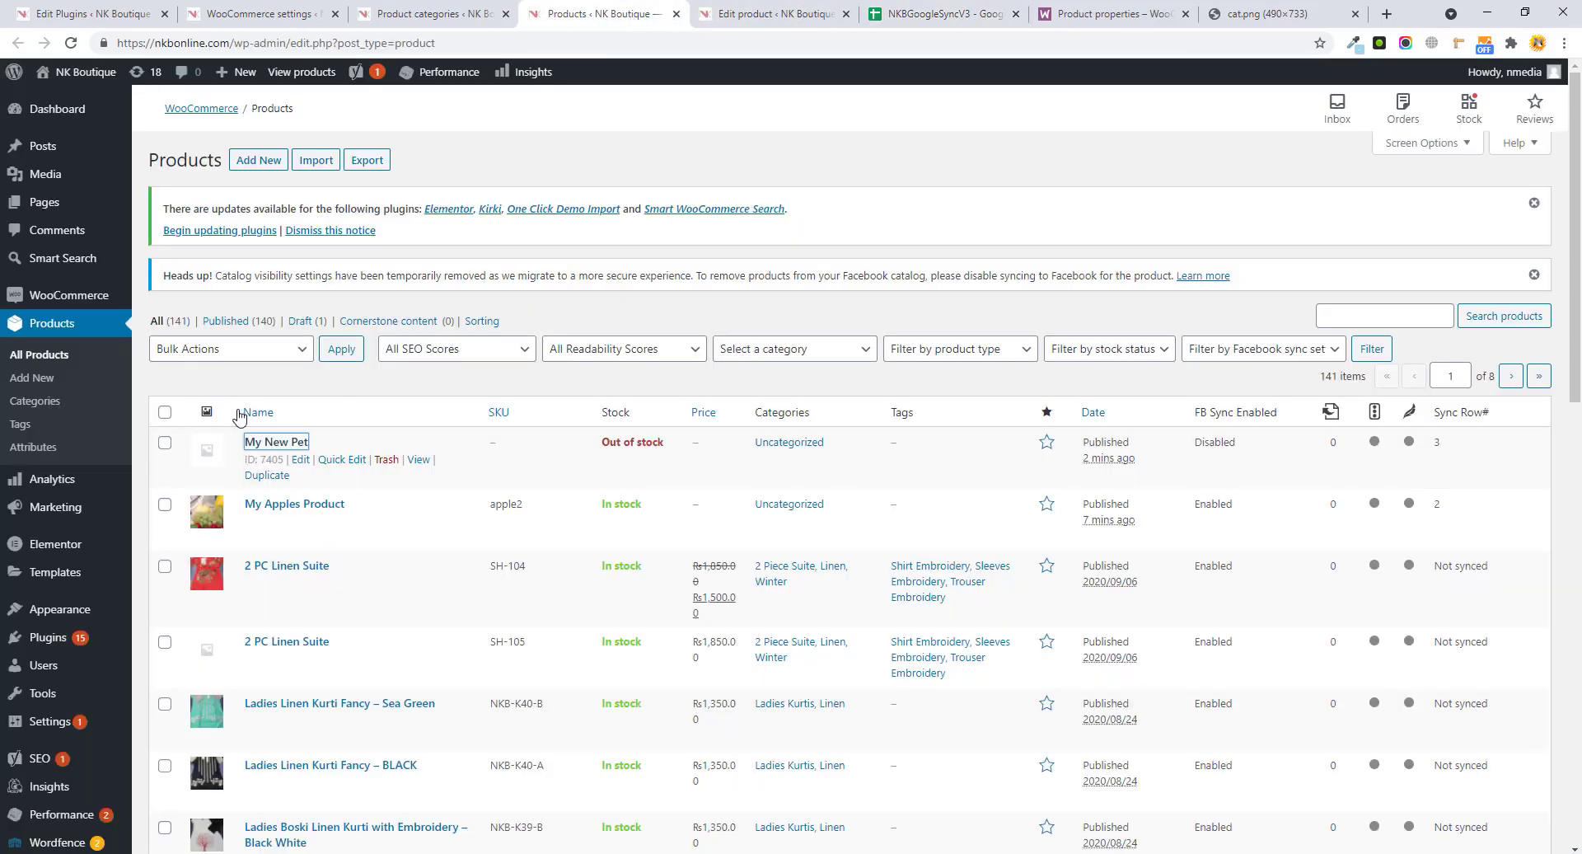
Reload the WordPress All Products list, then return to the NKBGoogleSyncV3 spreadsheet
click(53, 356)
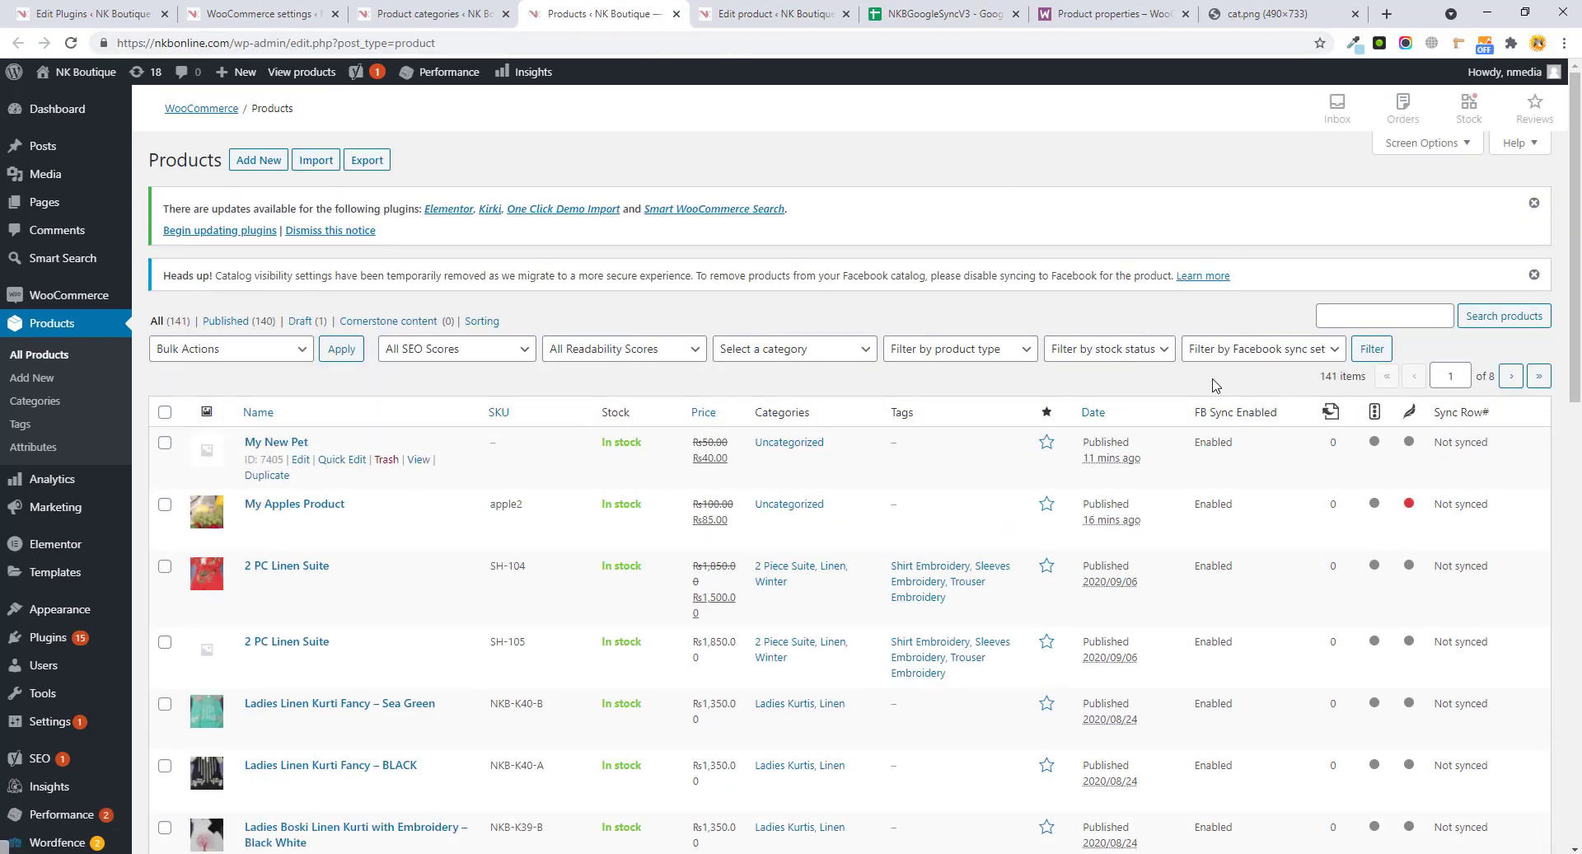
click(934, 8)
Run Google Sync > Fetch Products to refill the products sheet and acknowledge the completion message
click(450, 98)
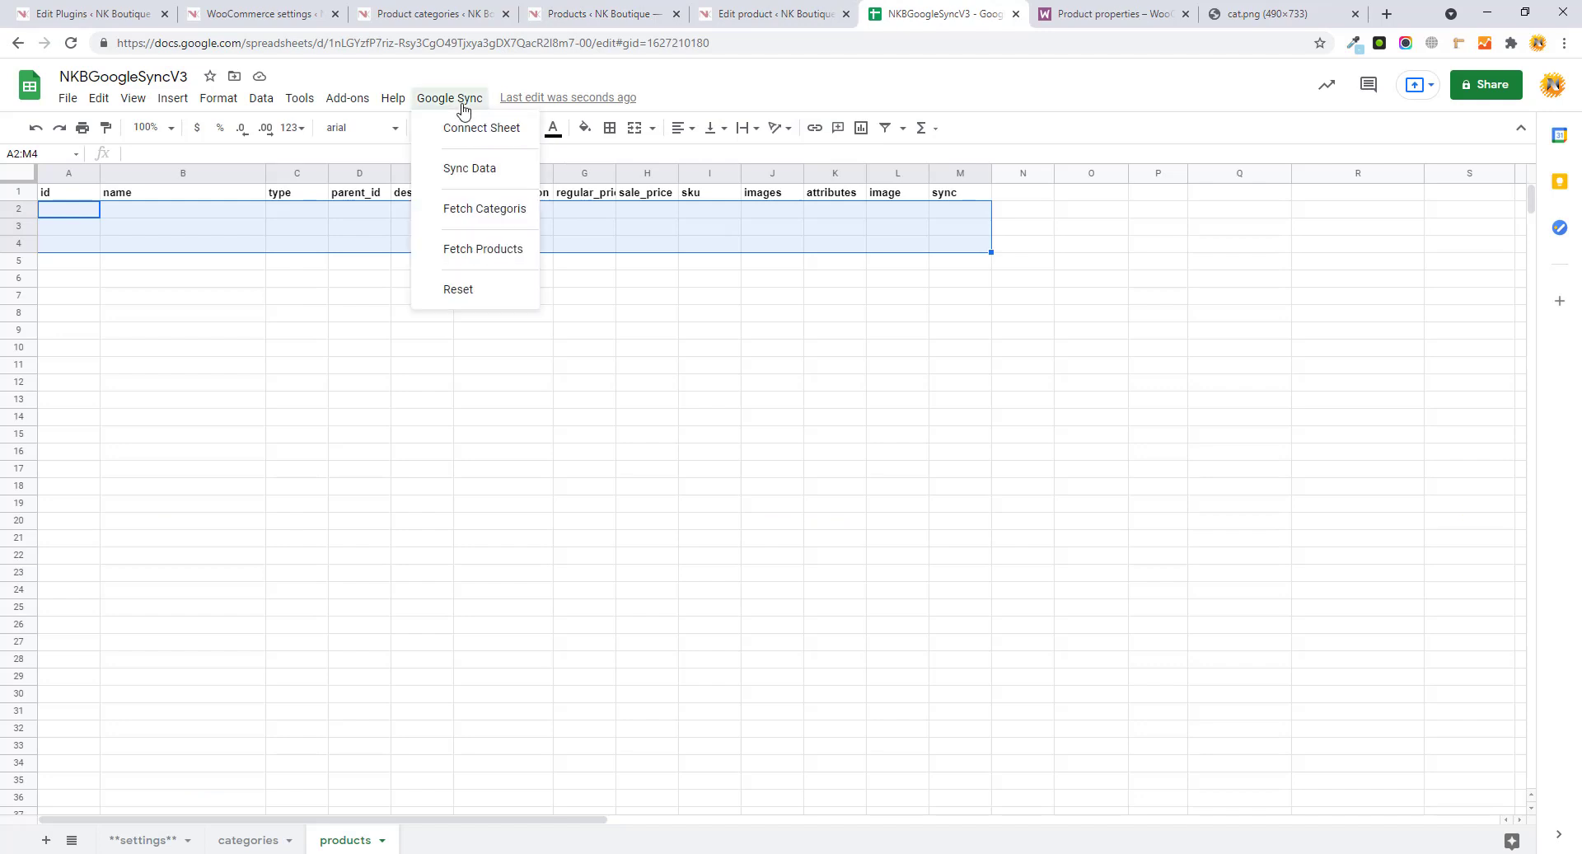
click(485, 251)
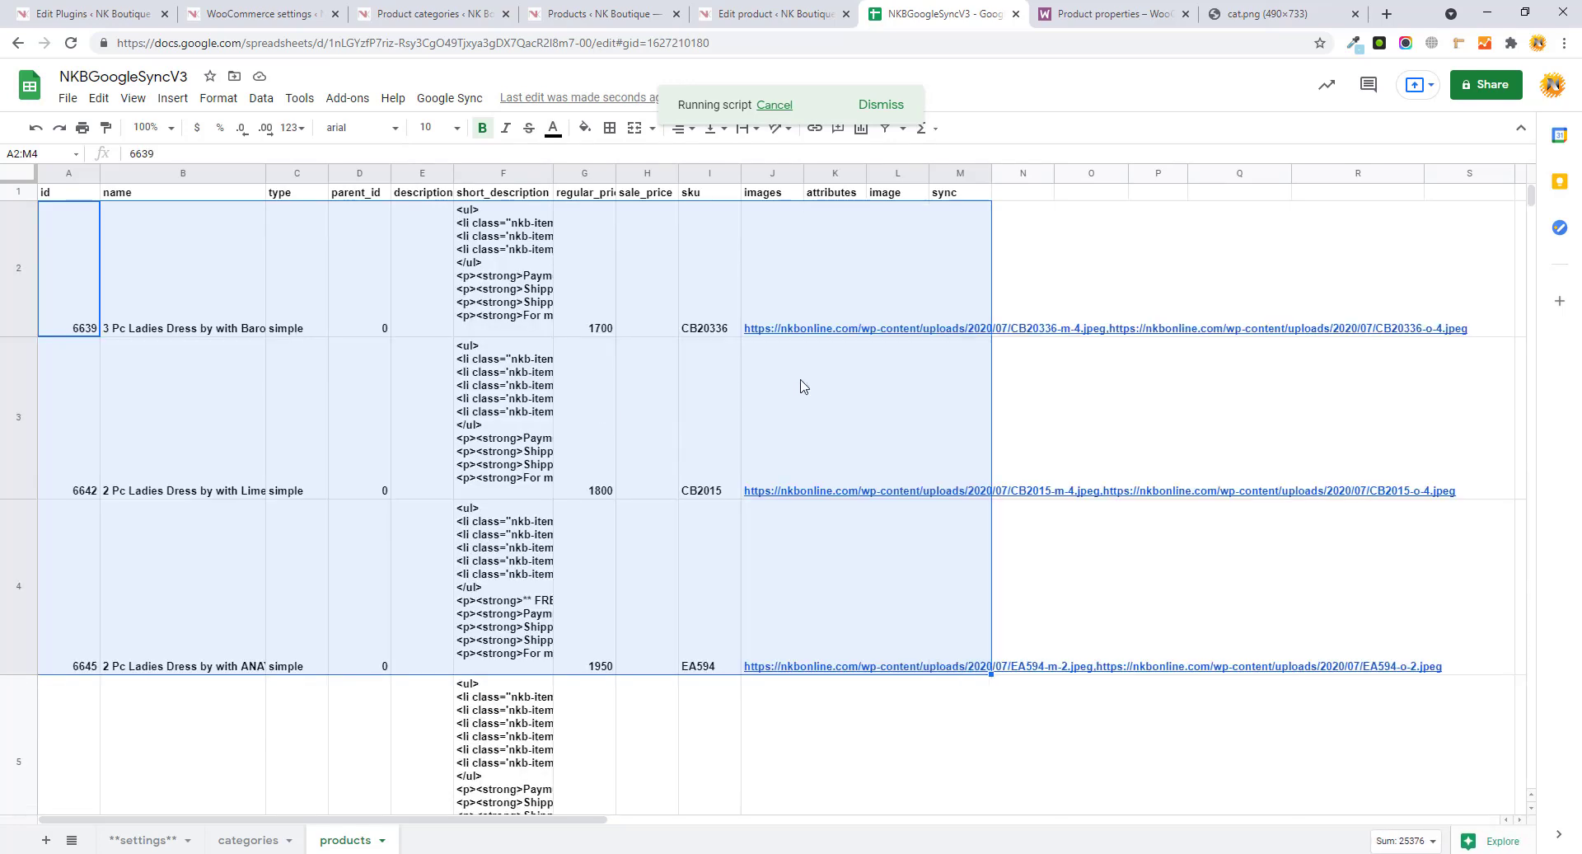
scroll(804, 387, down, 10)
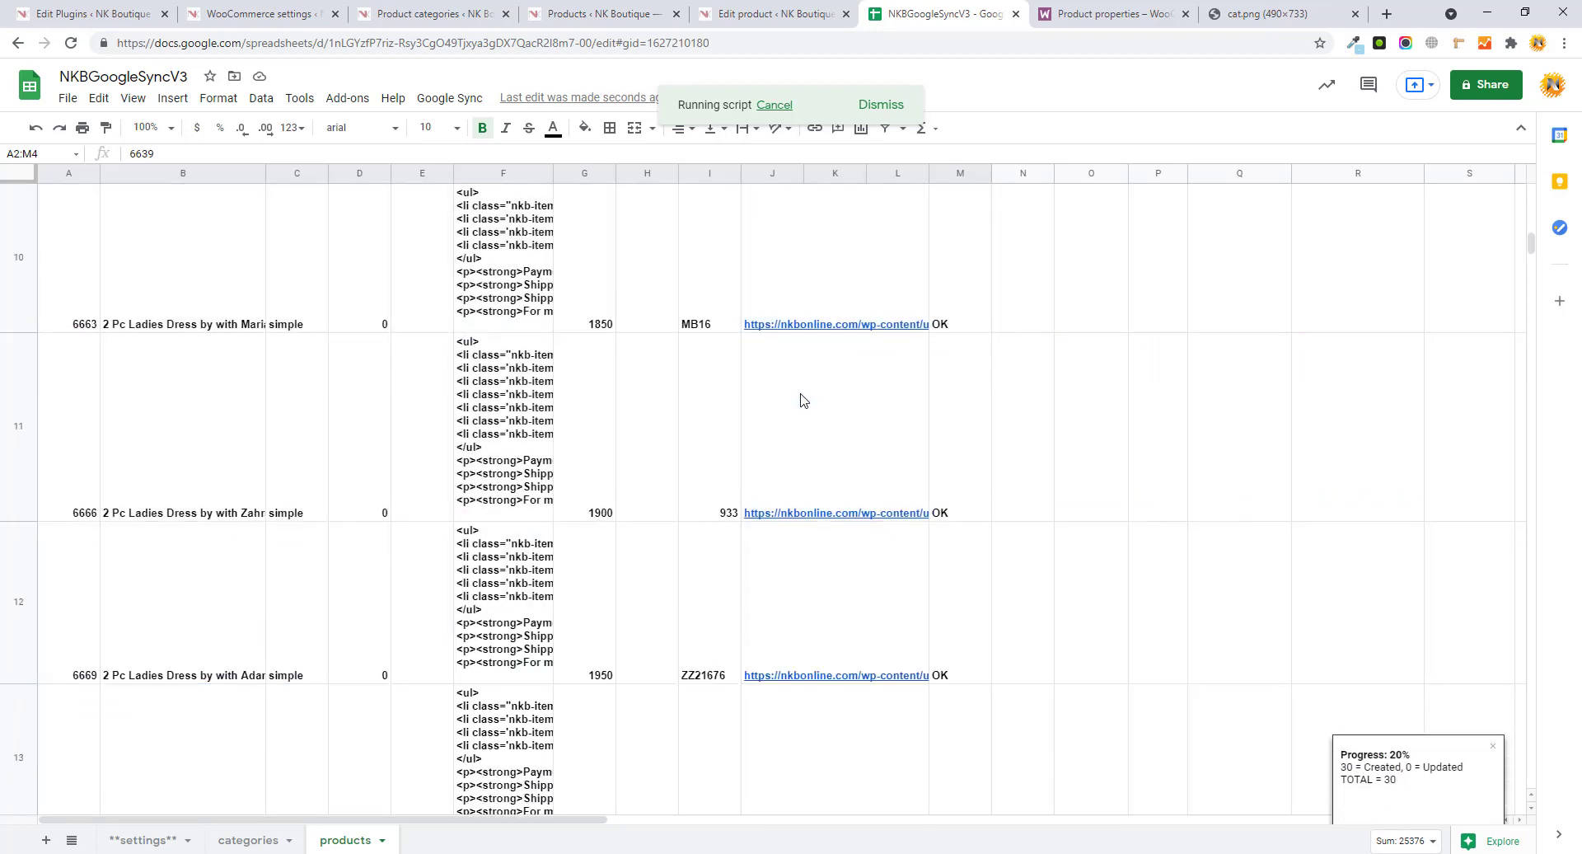
scroll(828, 416, down, 5)
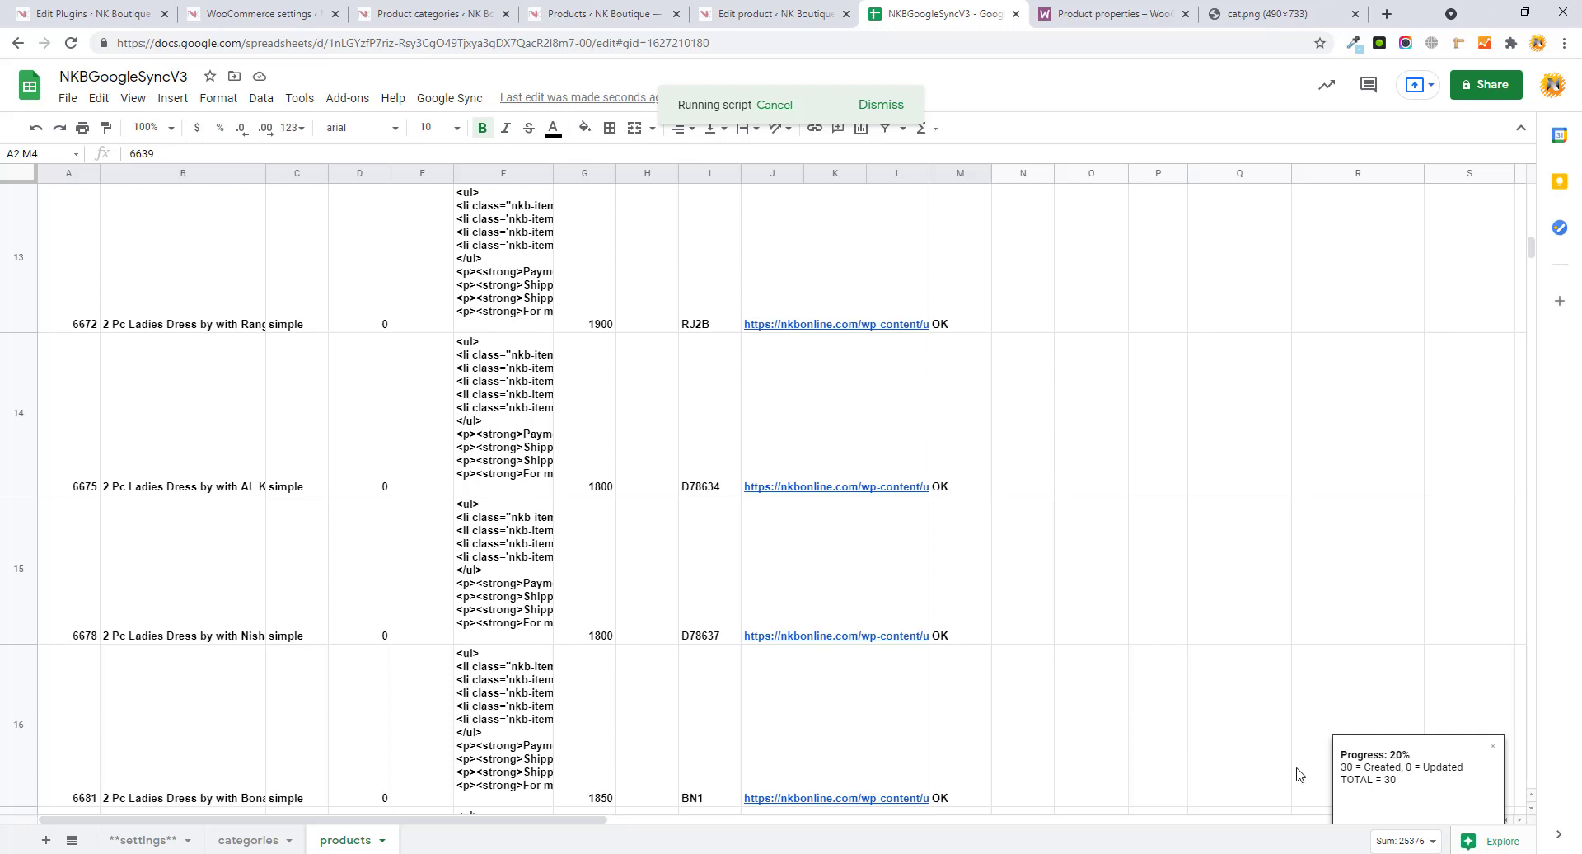
scroll(791, 536, down, 13)
scroll(789, 537, down, 20)
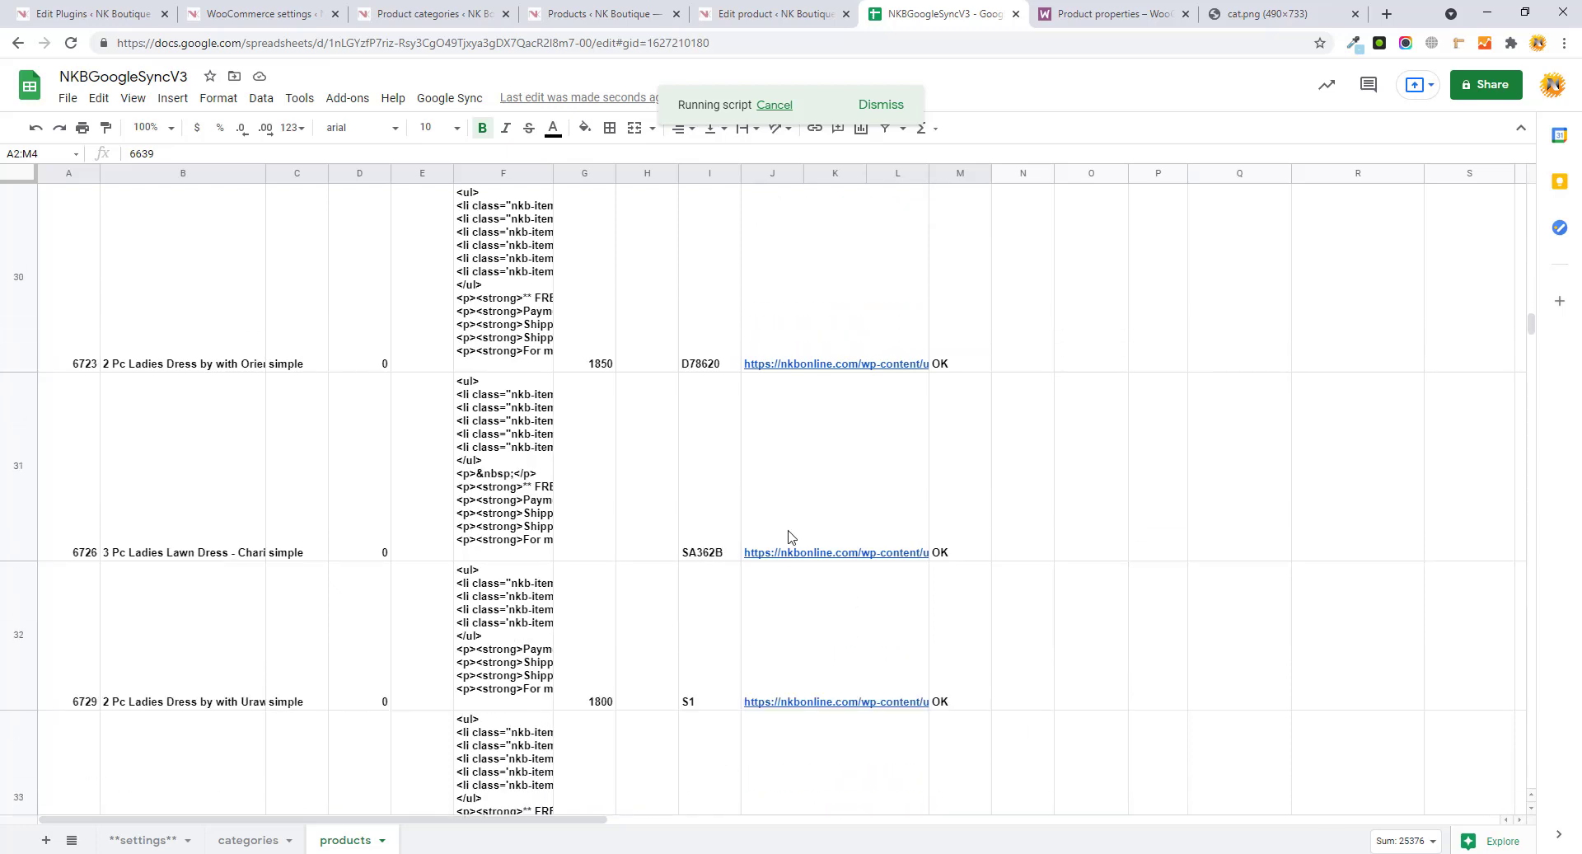
scroll(788, 537, down, 15)
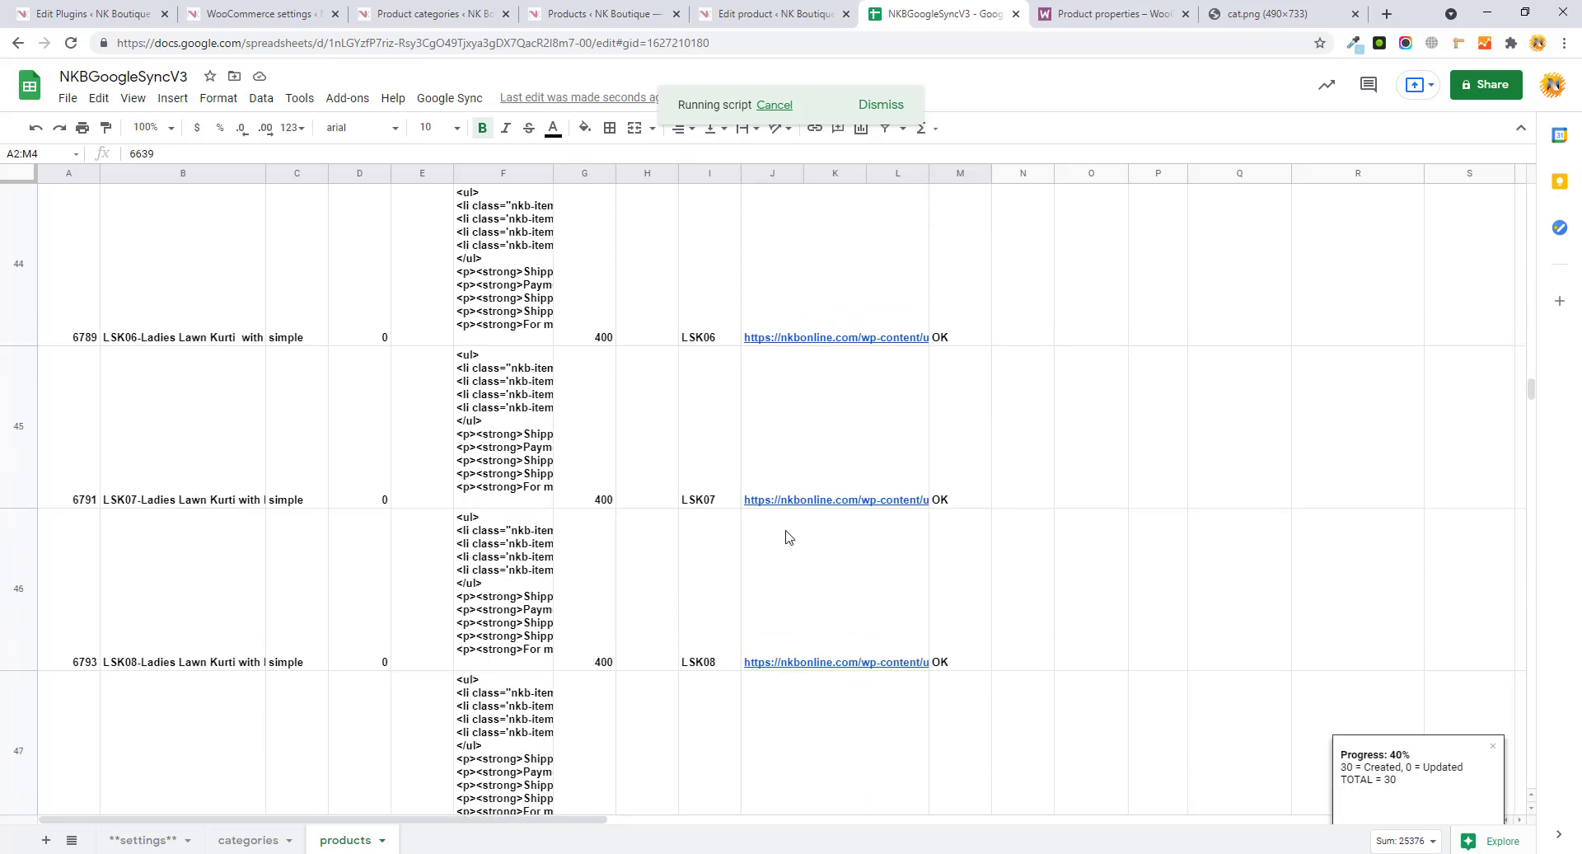
scroll(789, 537, down, 12)
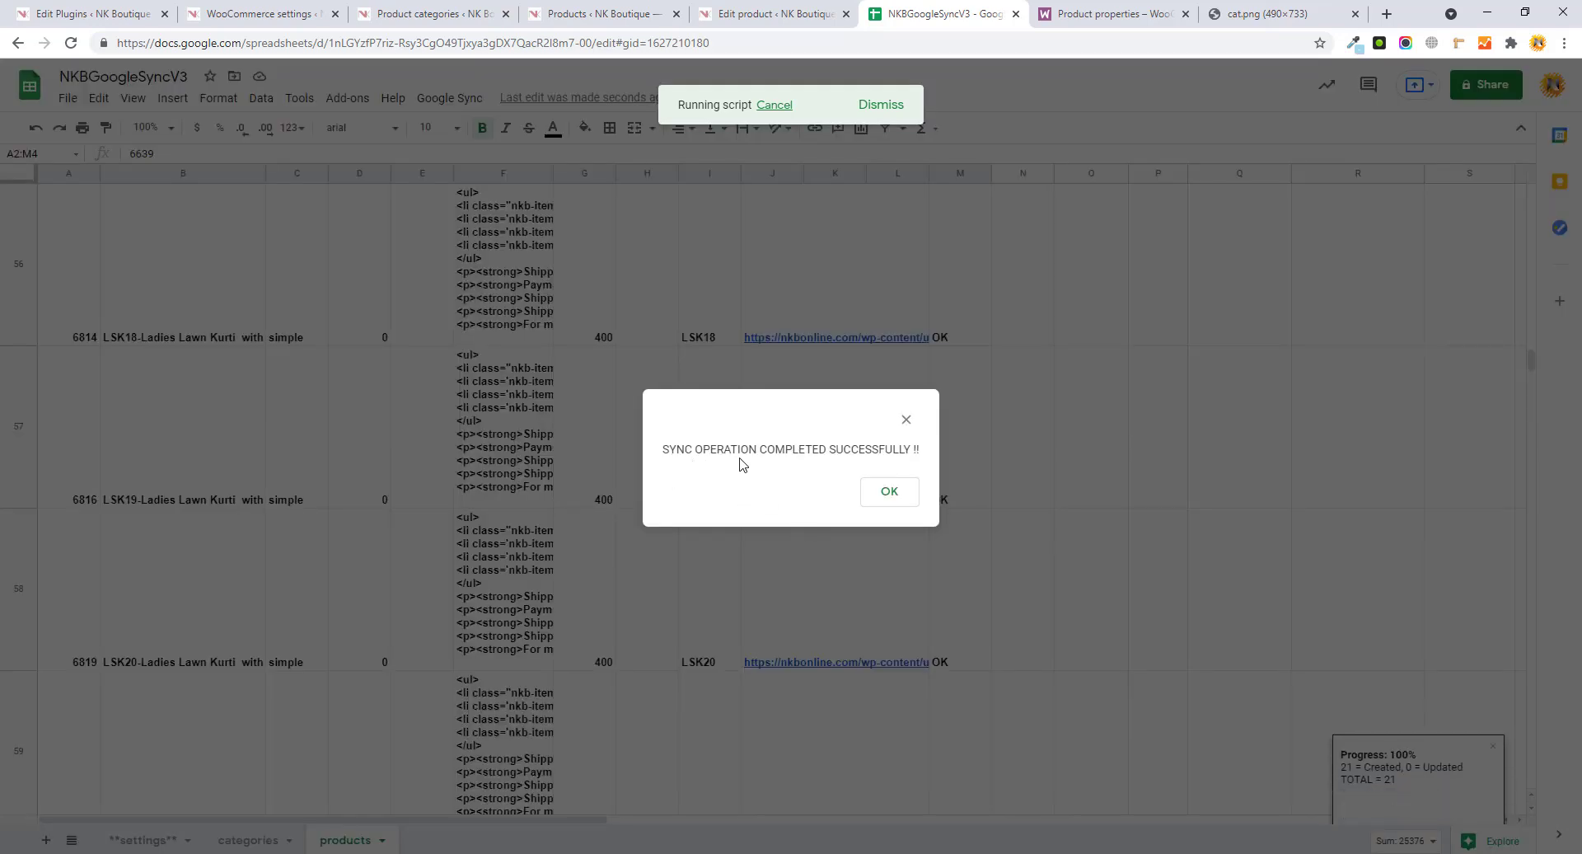
click(885, 492)
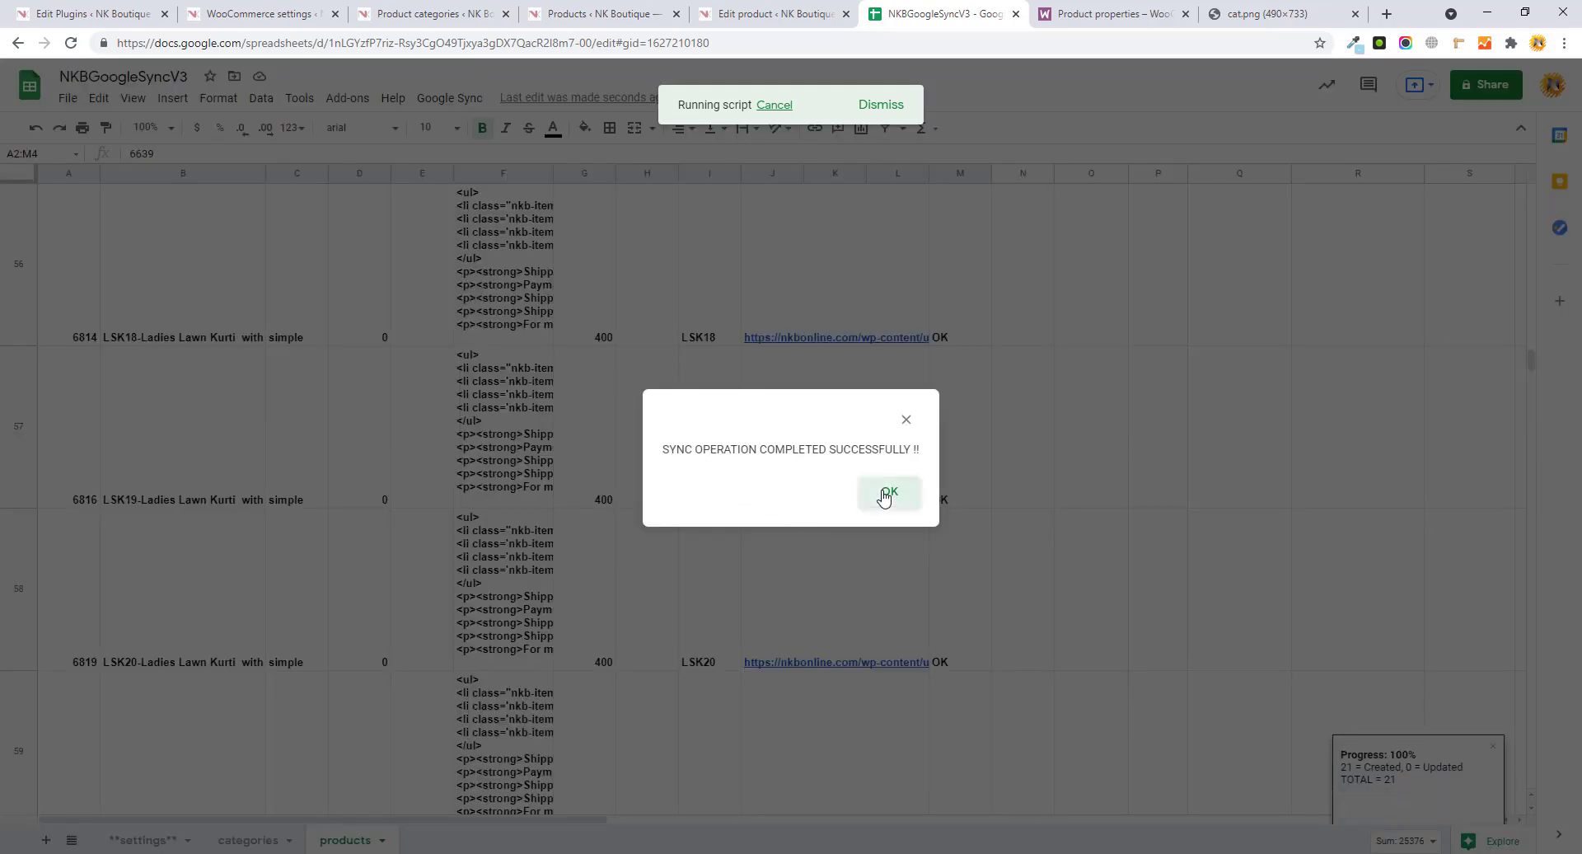
scroll(1501, 282, down, 10)
Select the product rows from row 2 down to row 151 (My New Pet - Black)
drag(1531, 396, 1570, 603)
scroll(989, 561, up, 3)
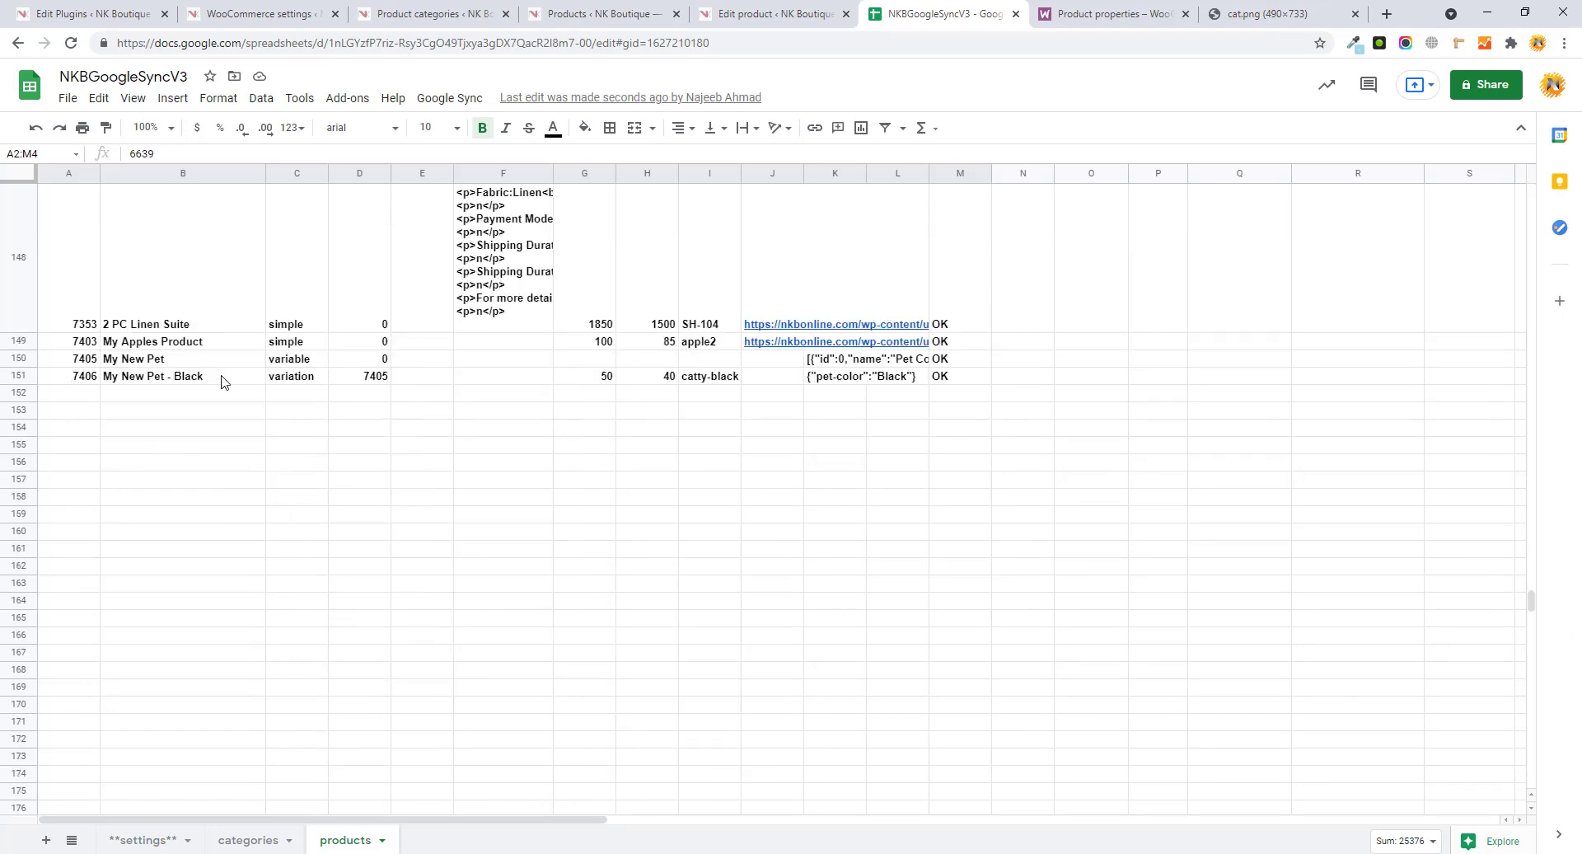
scroll(770, 427, up, 20)
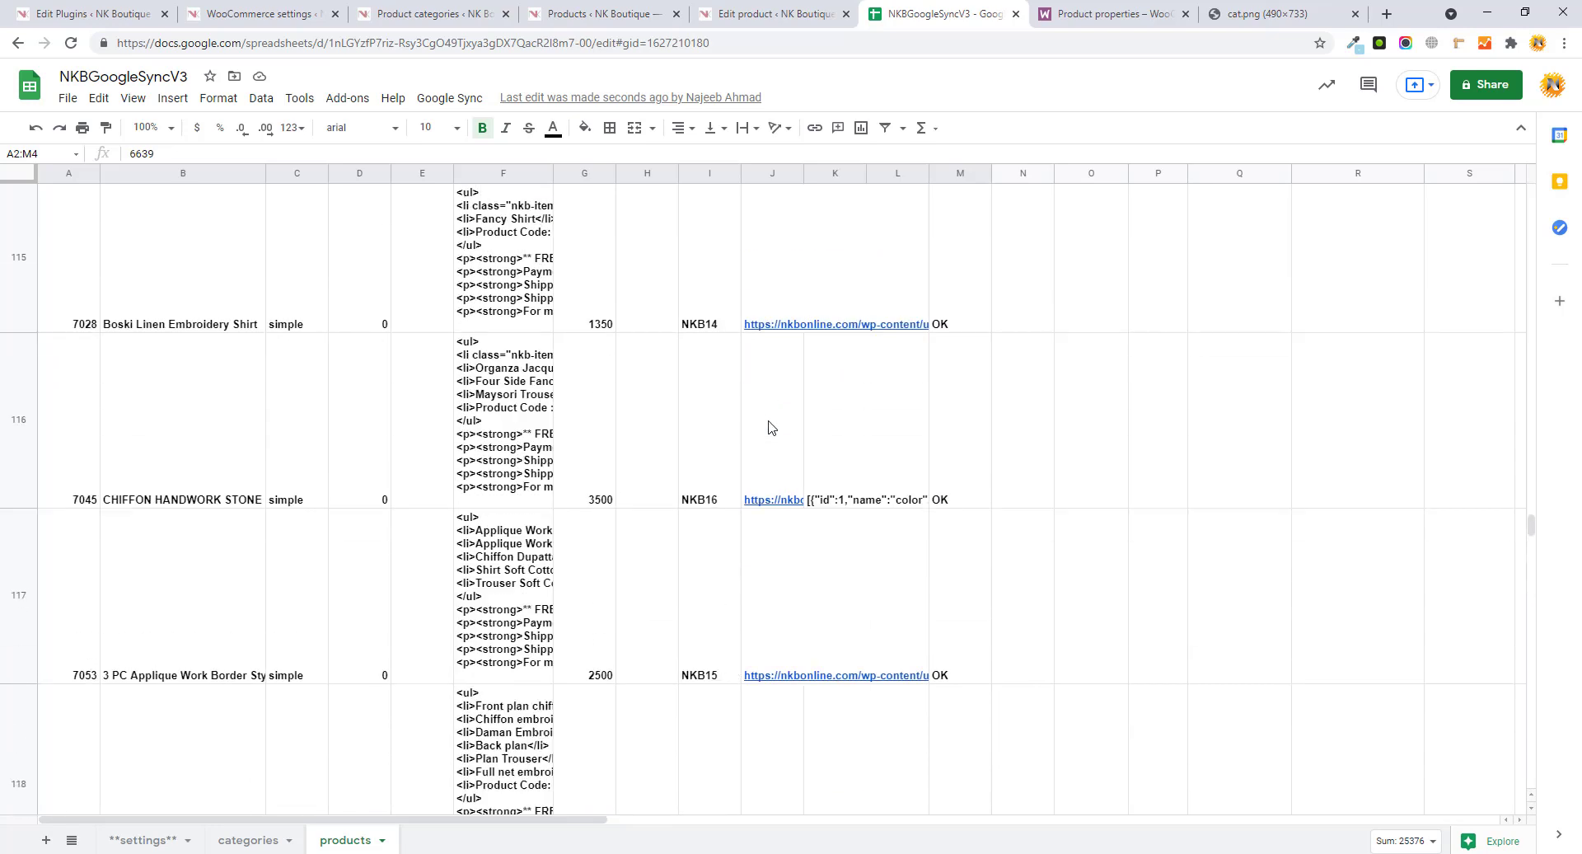
scroll(771, 427, up, 5)
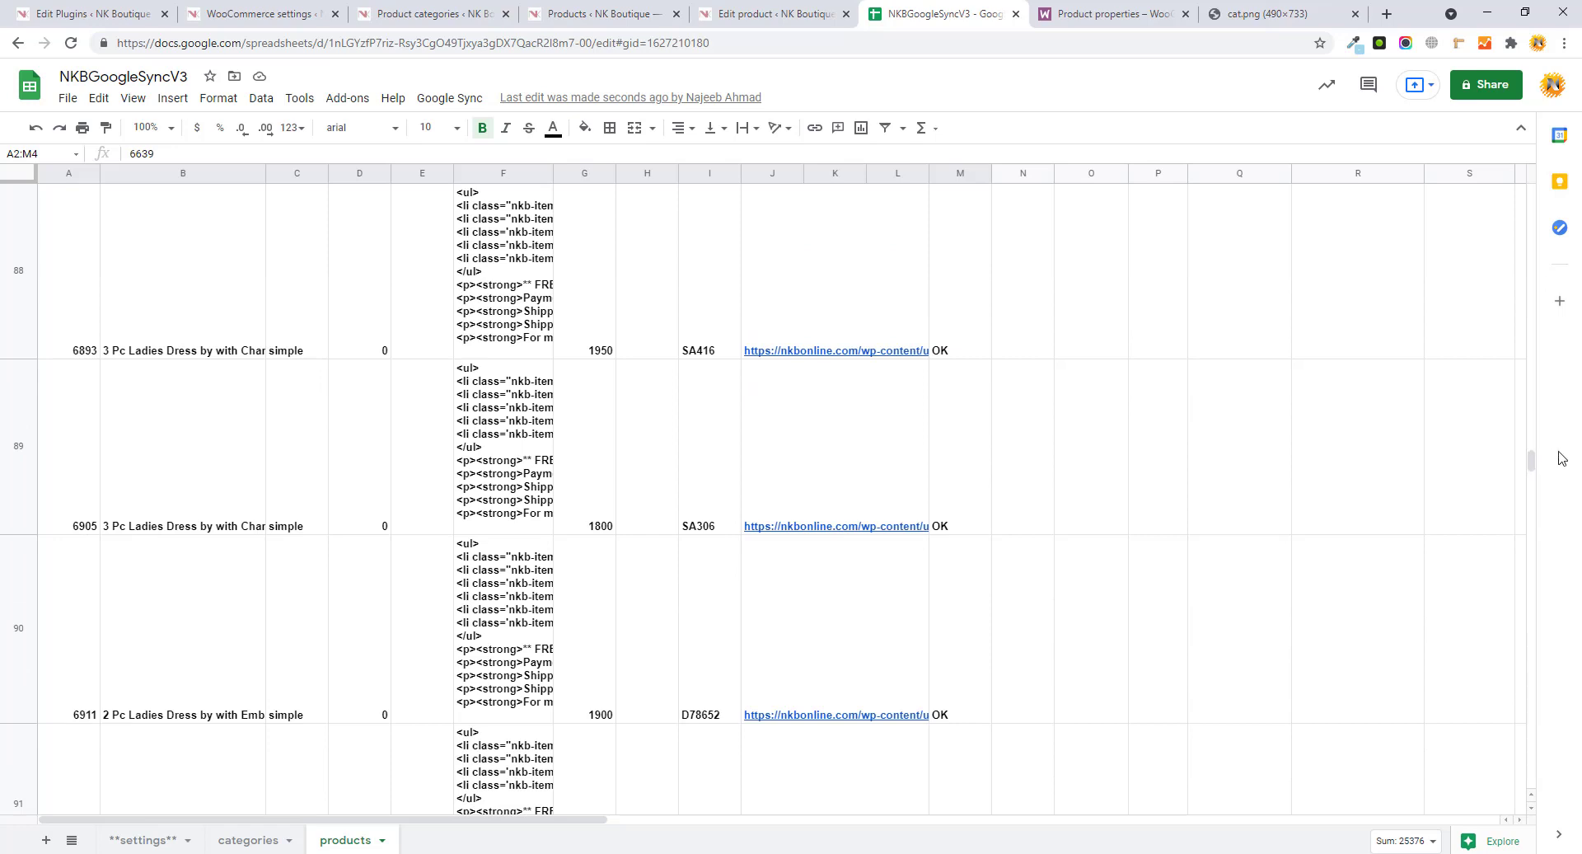
drag(1530, 461, 1528, 175)
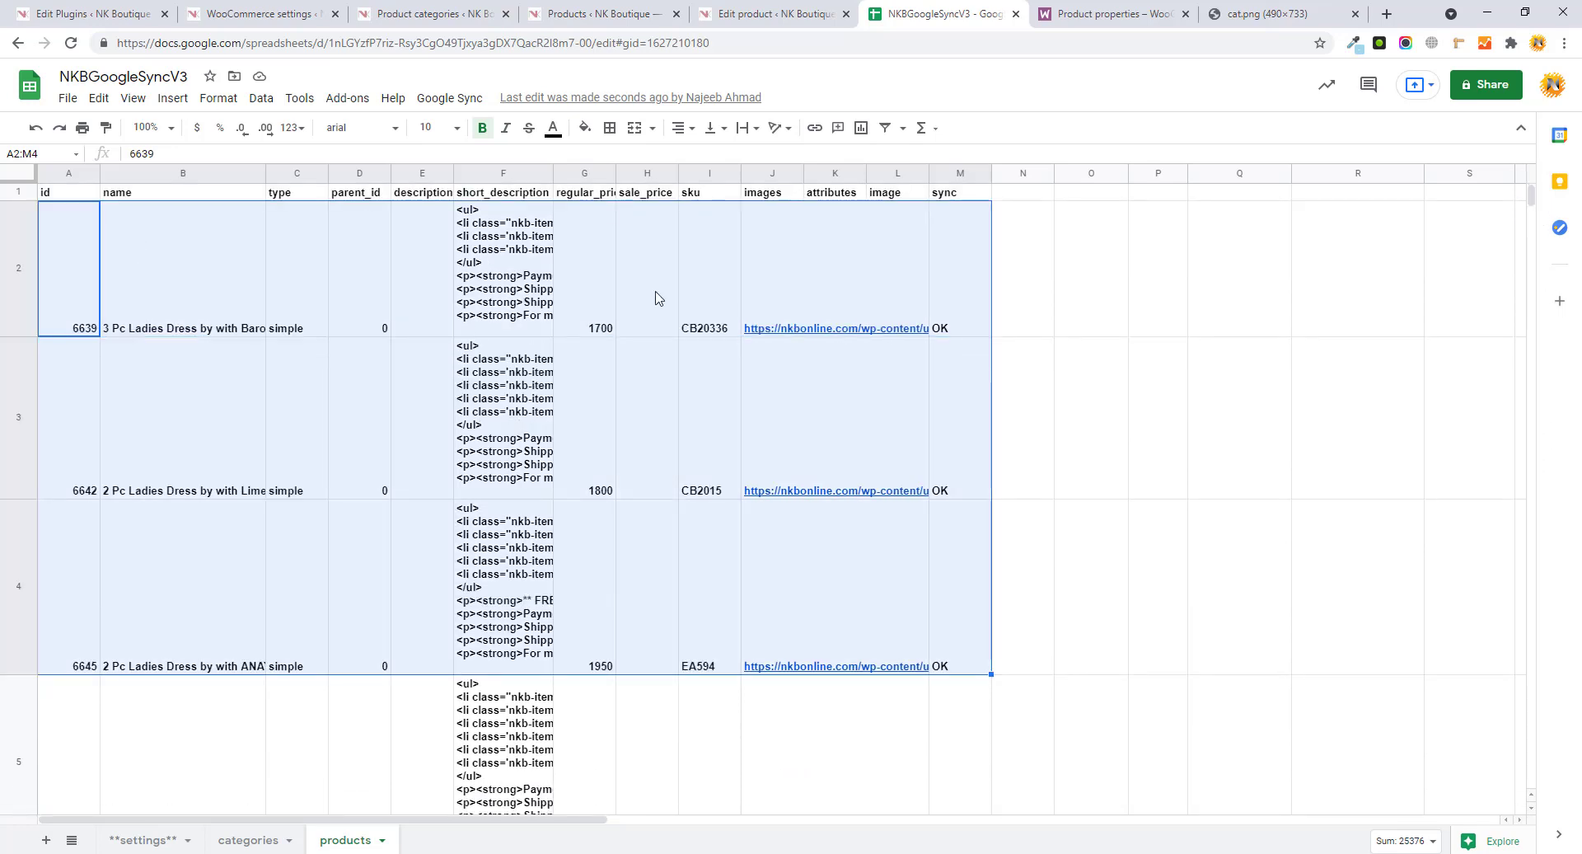
click(23, 284)
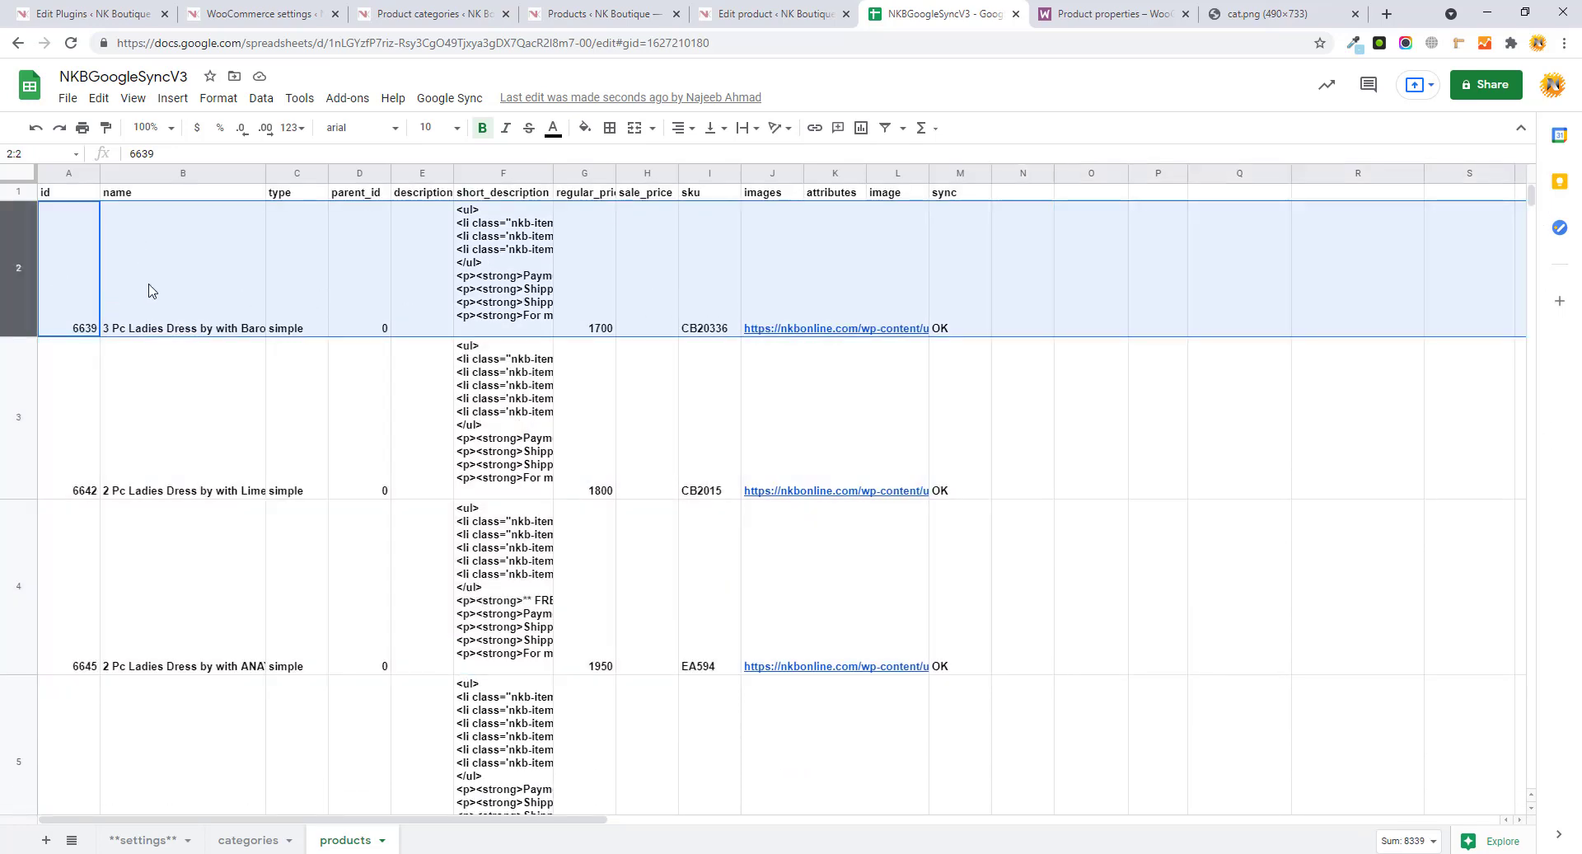
key(ctrl+shift+Down)
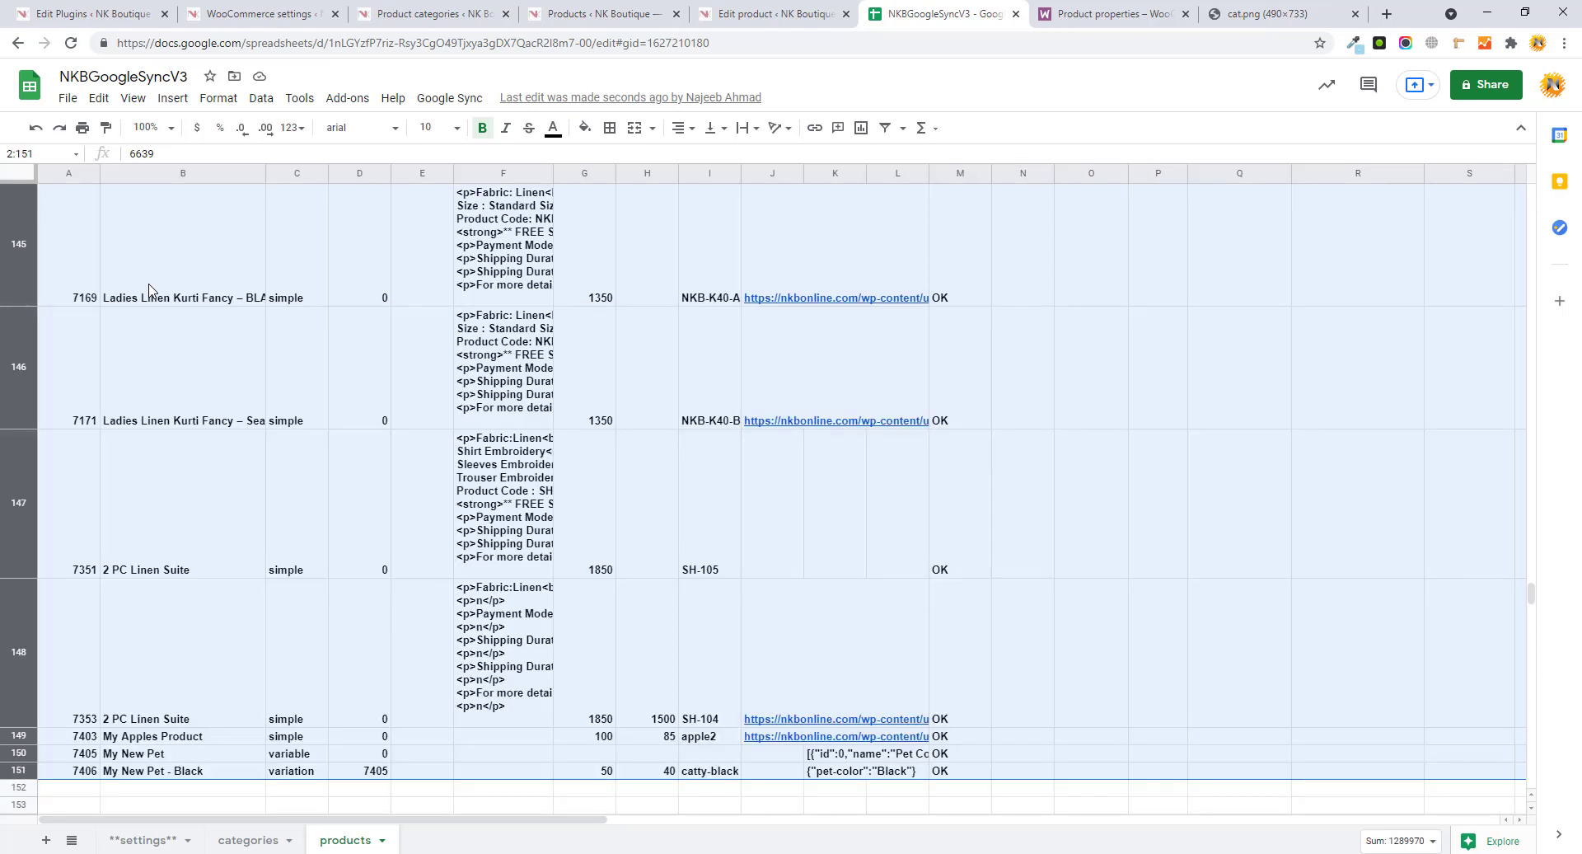
scroll(300, 607, down, 2)
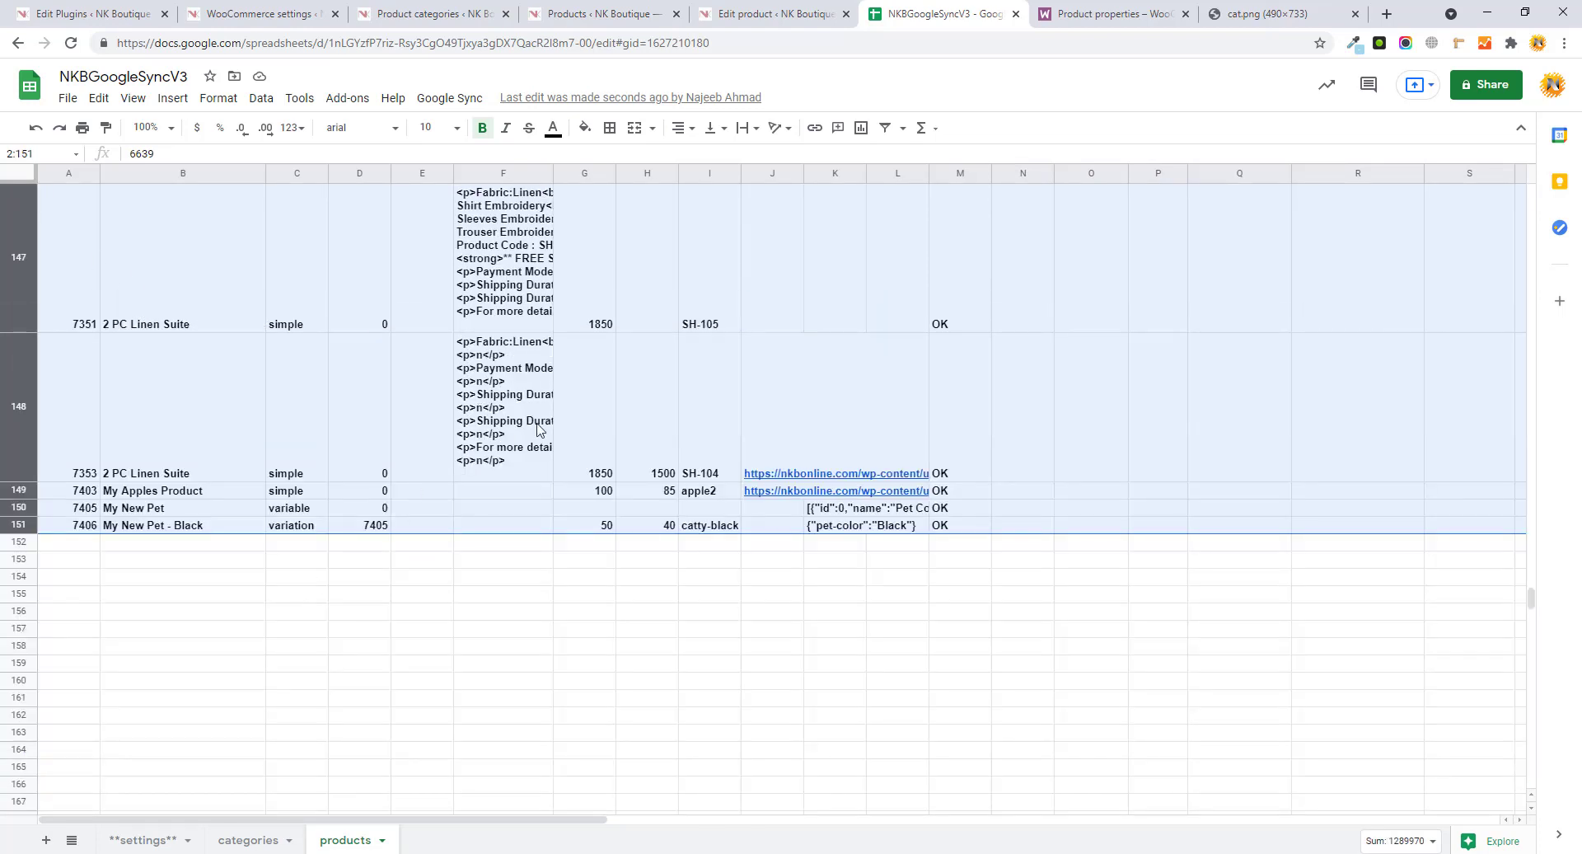
scroll(541, 430, up, 5)
Set text wrapping on the selected product rows to Clip, after briefly trying Wrap
click(746, 129)
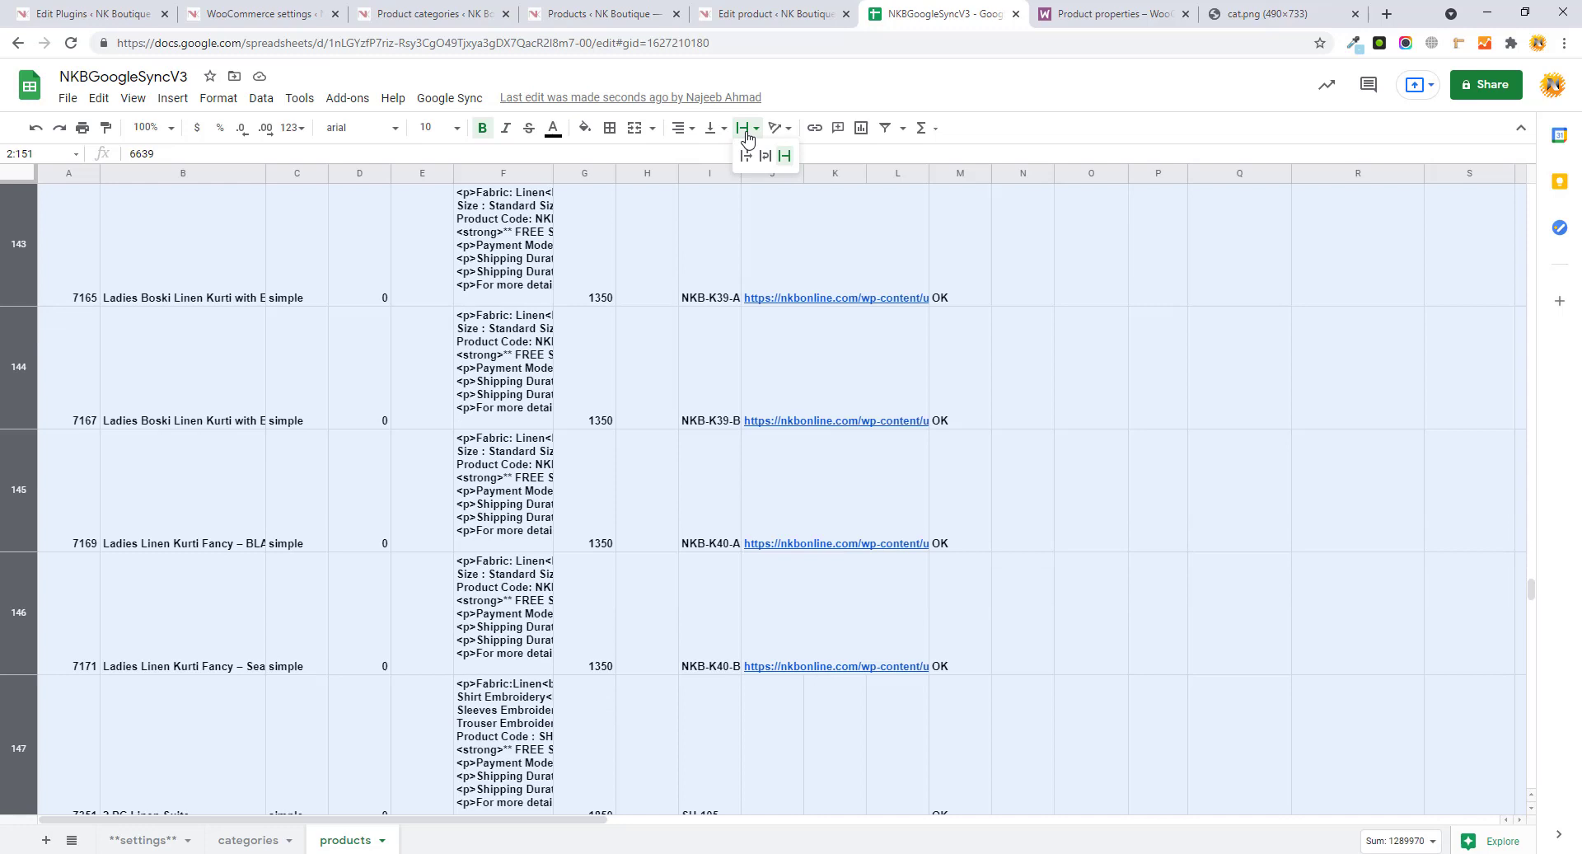
click(783, 158)
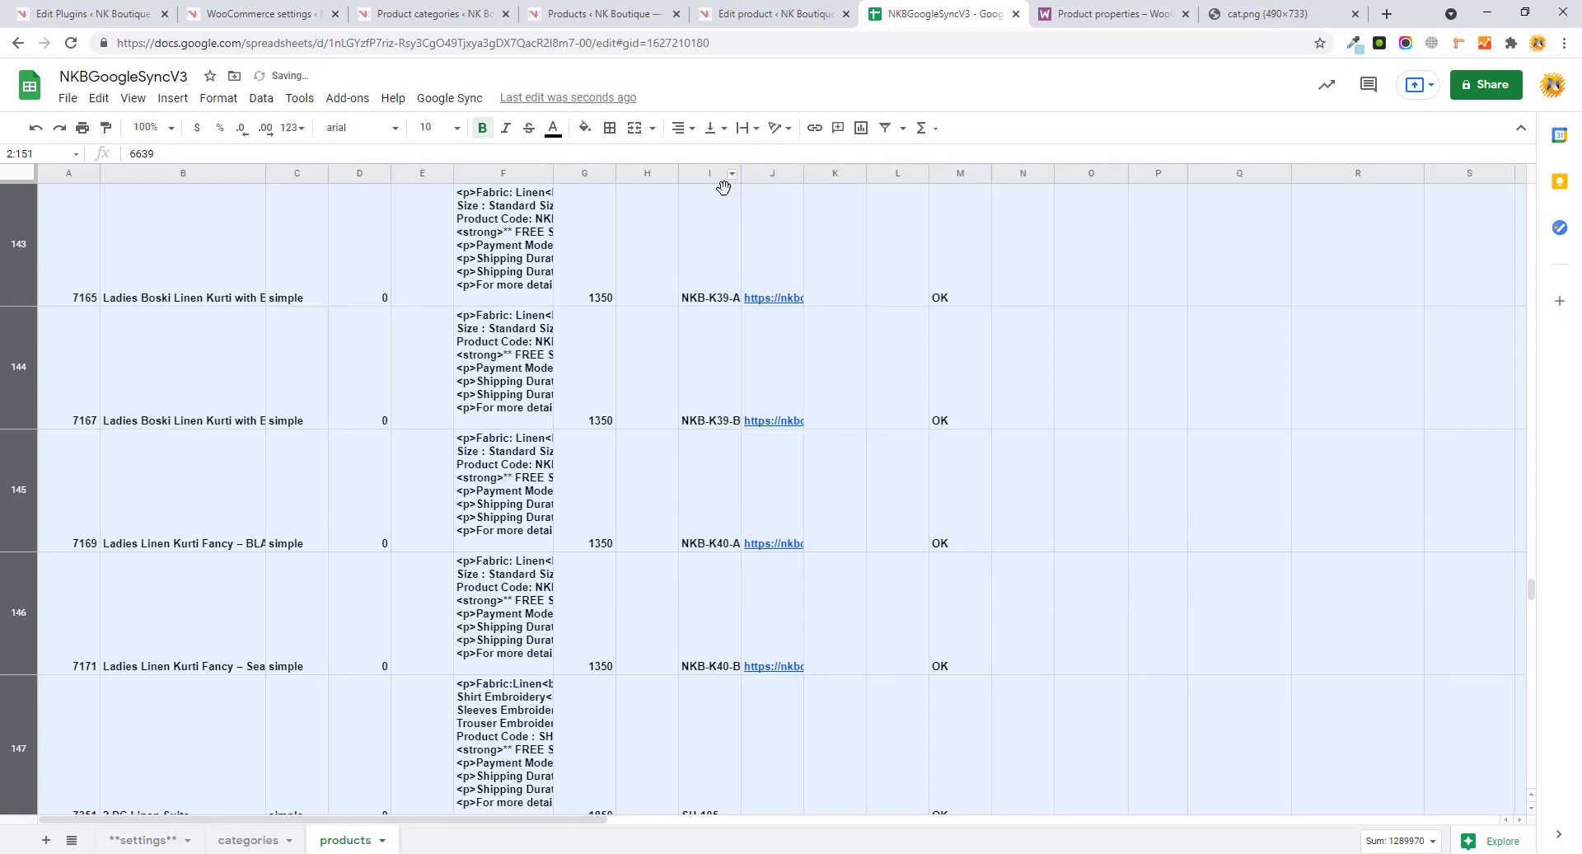
click(747, 128)
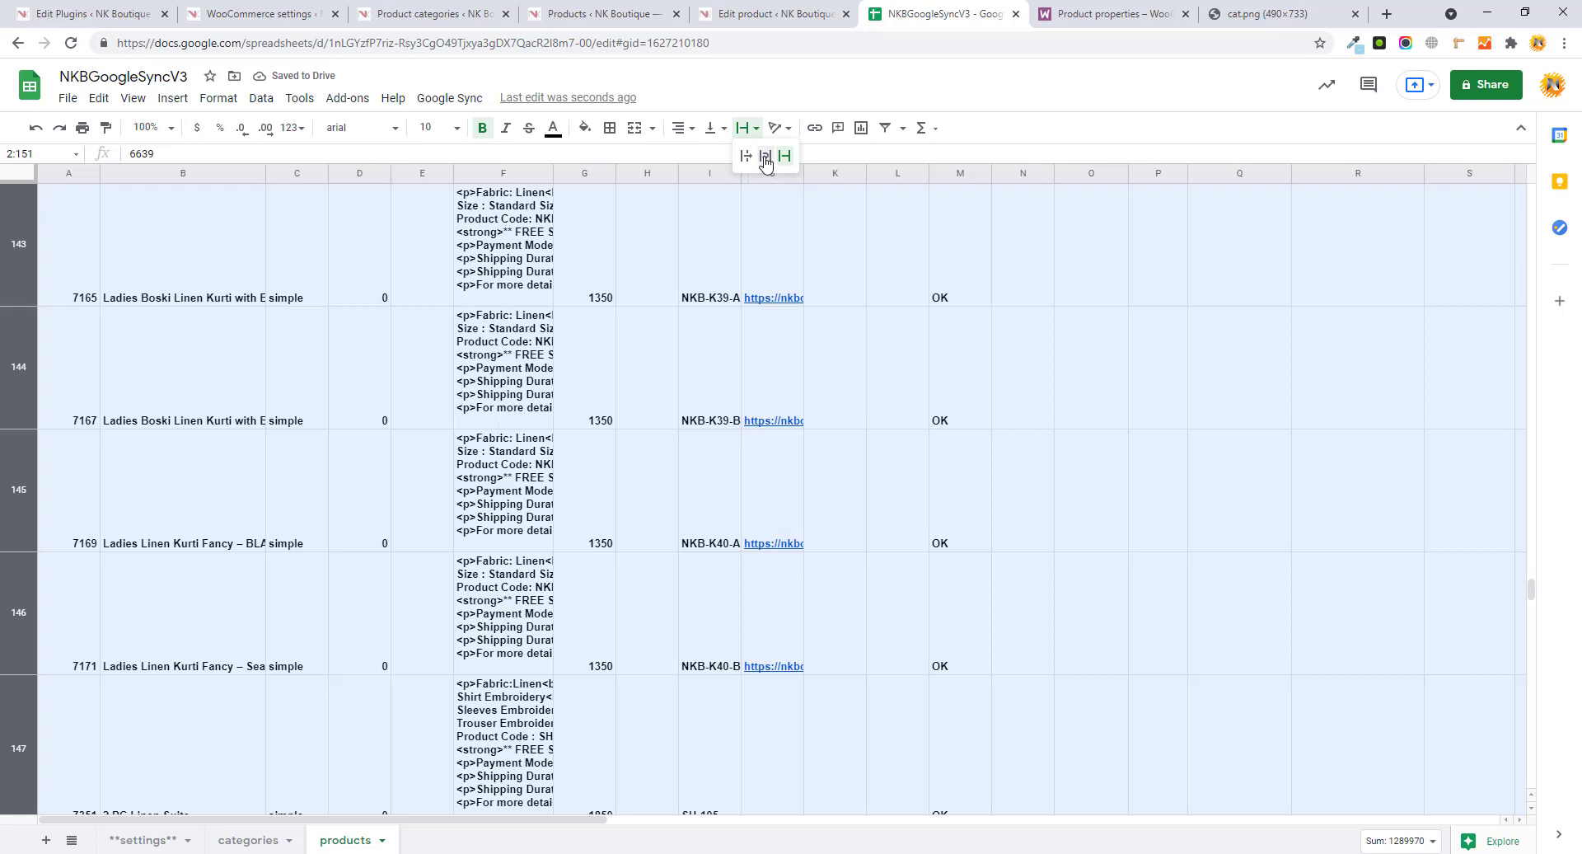
click(765, 160)
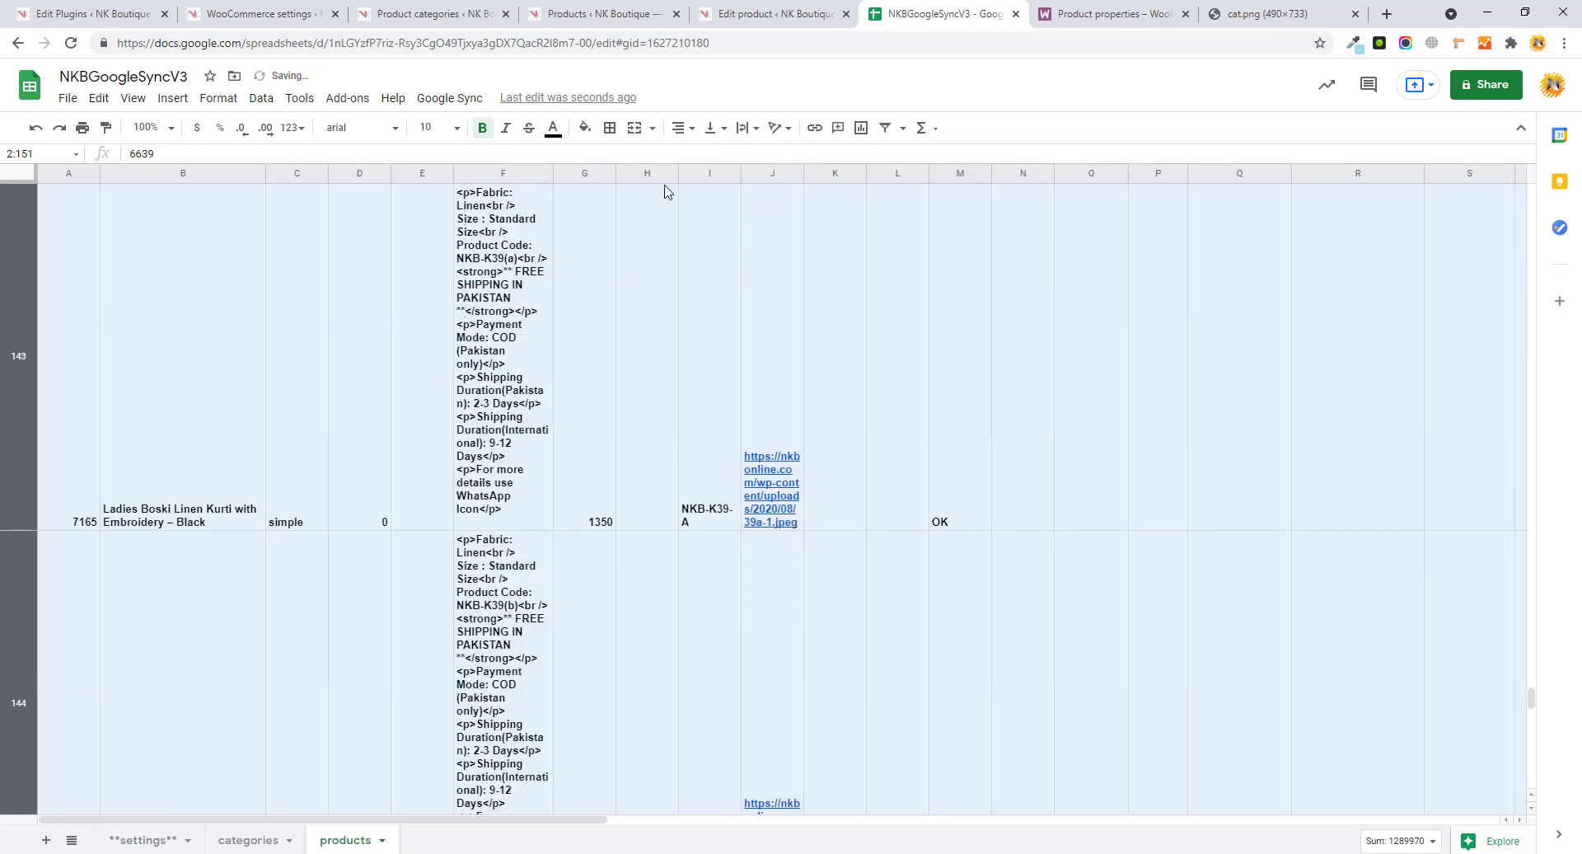
click(746, 127)
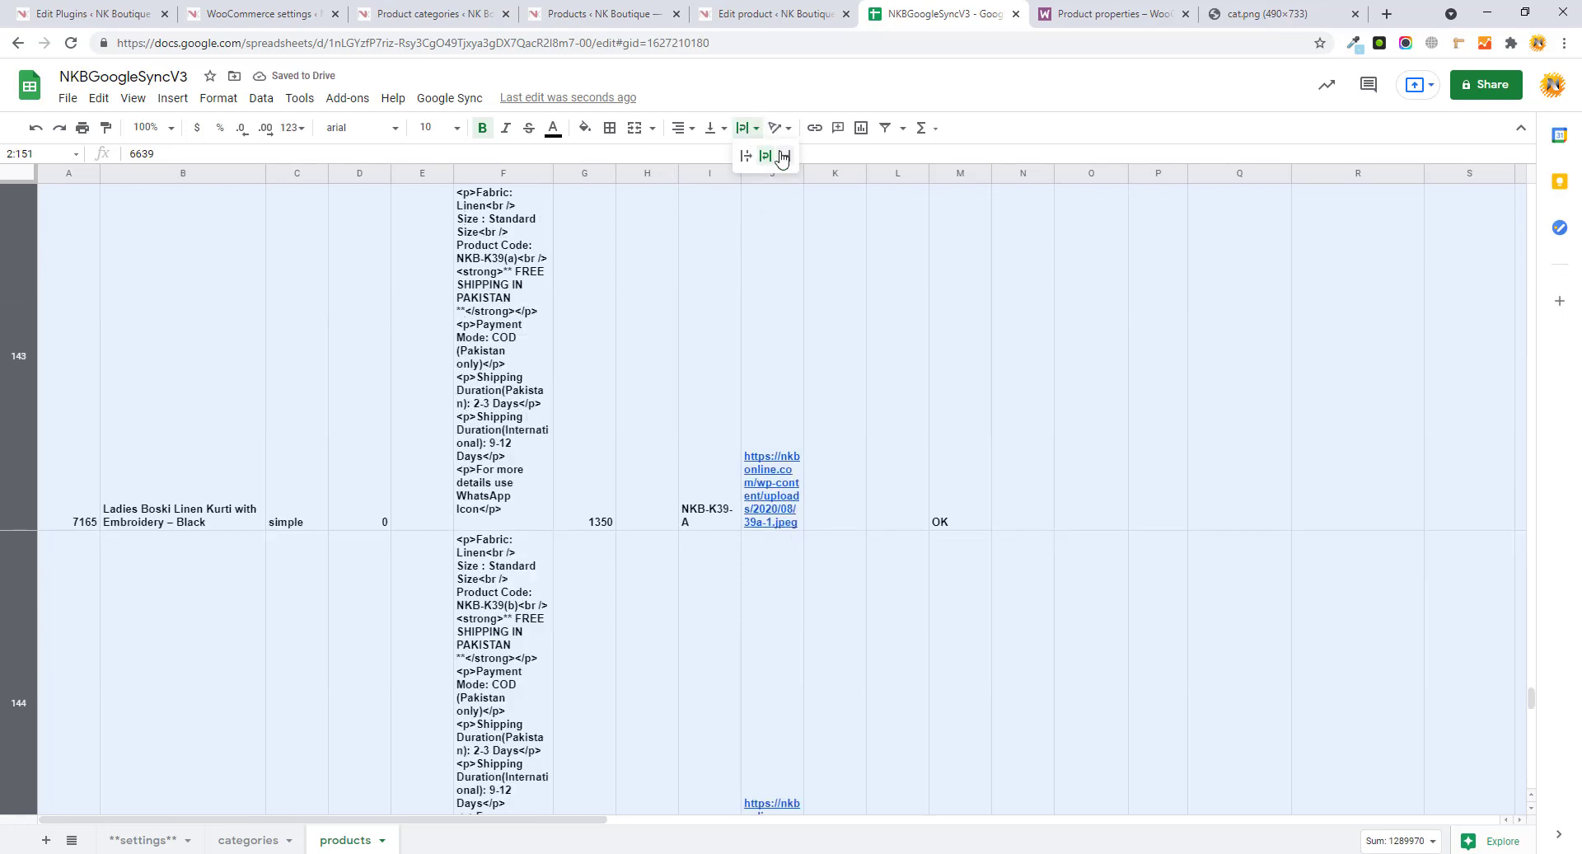
click(784, 156)
Resize rows 2–151 to fit their data, then return to cell A2
right_click(18, 250)
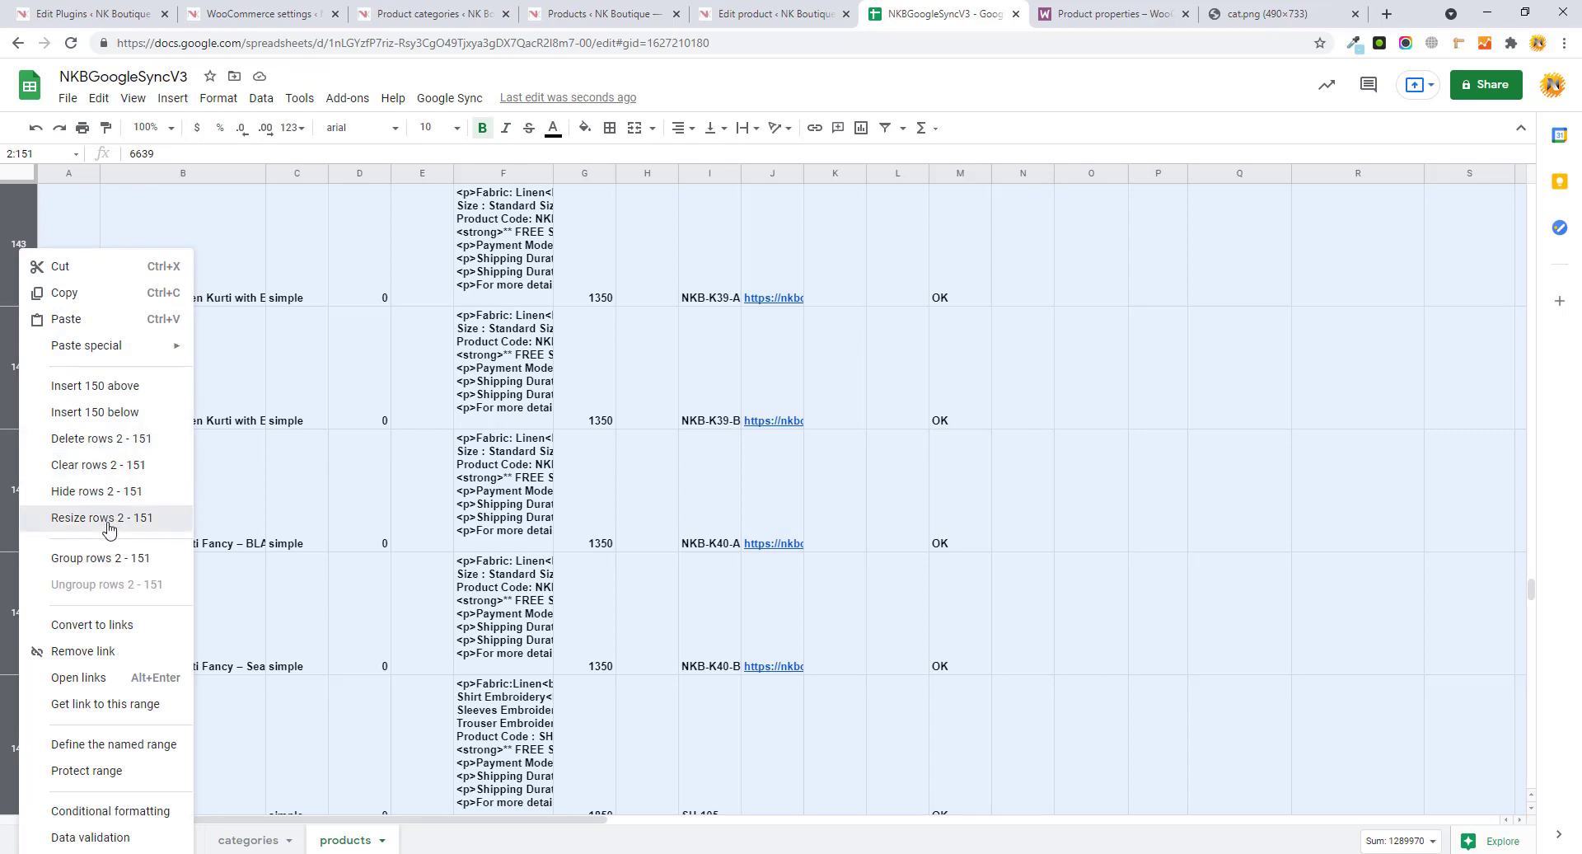
click(105, 518)
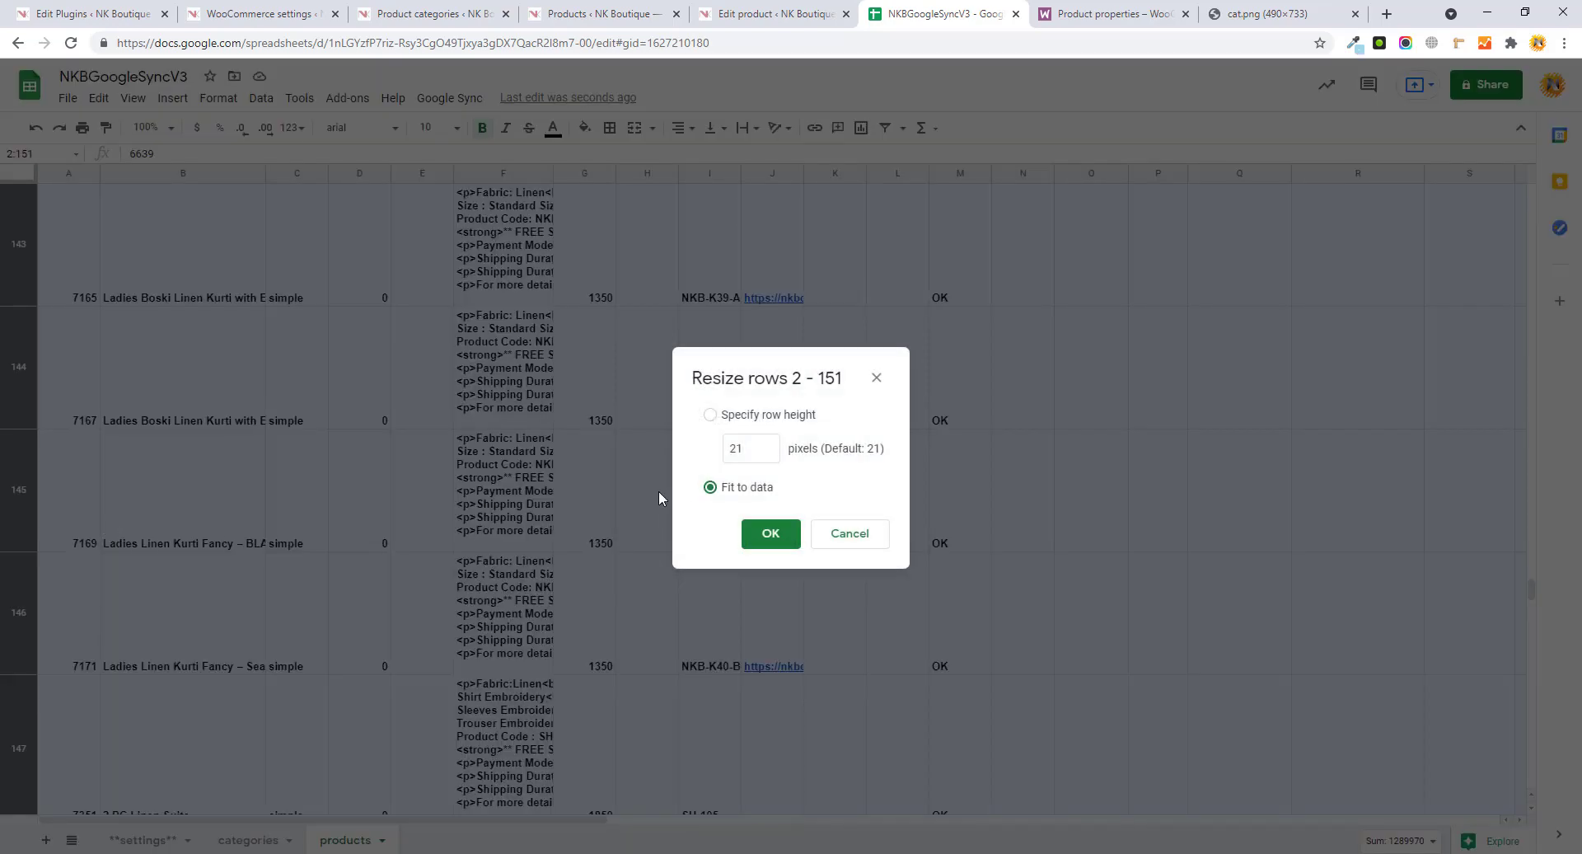
click(770, 534)
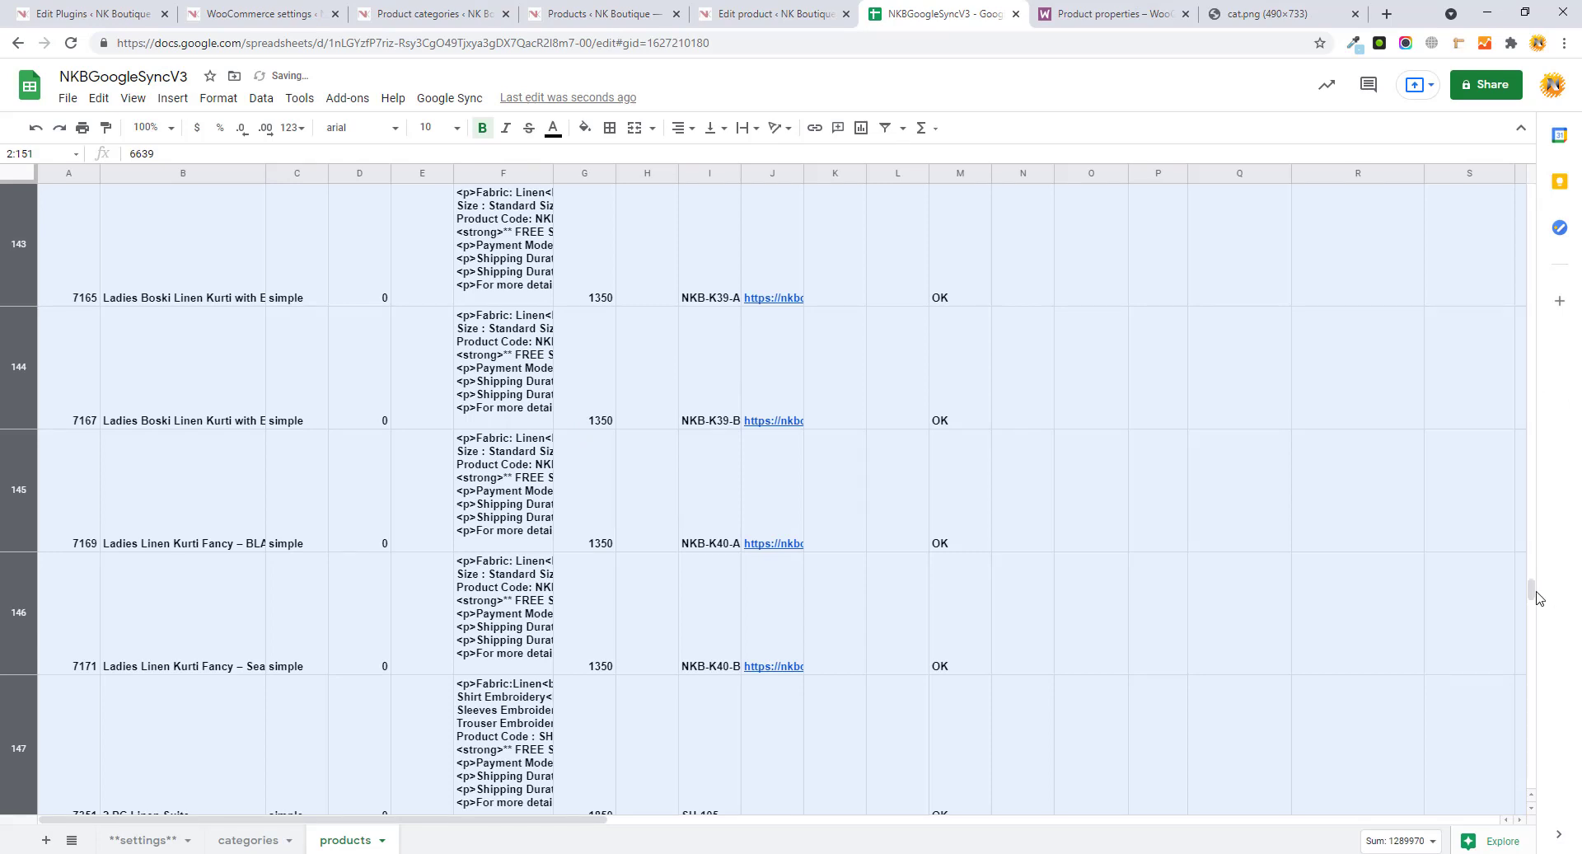
drag(1530, 589, 1523, 152)
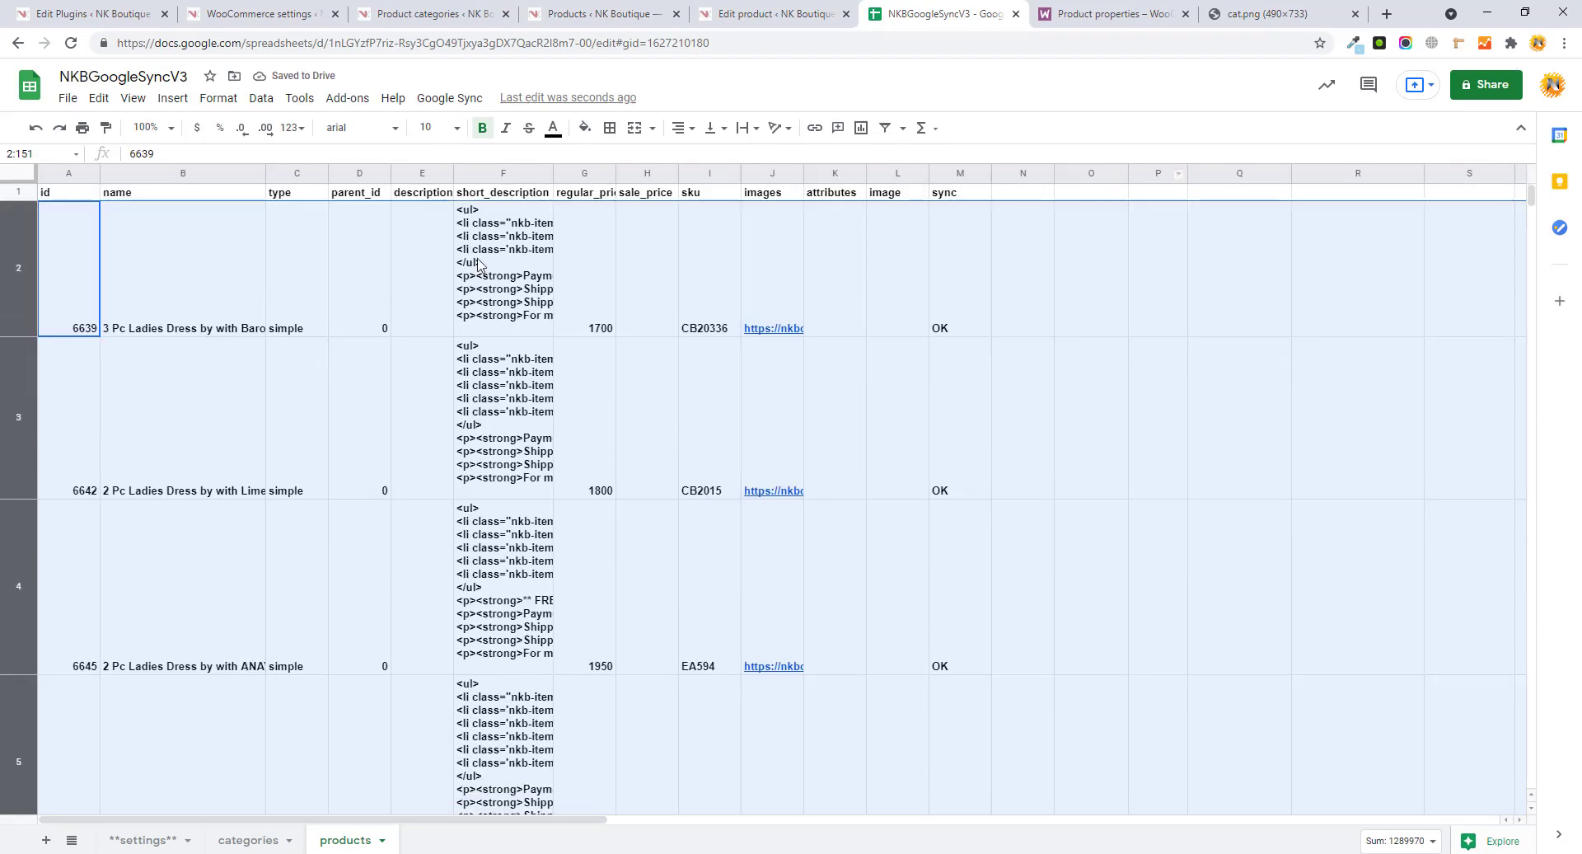
click(255, 262)
key(Left)
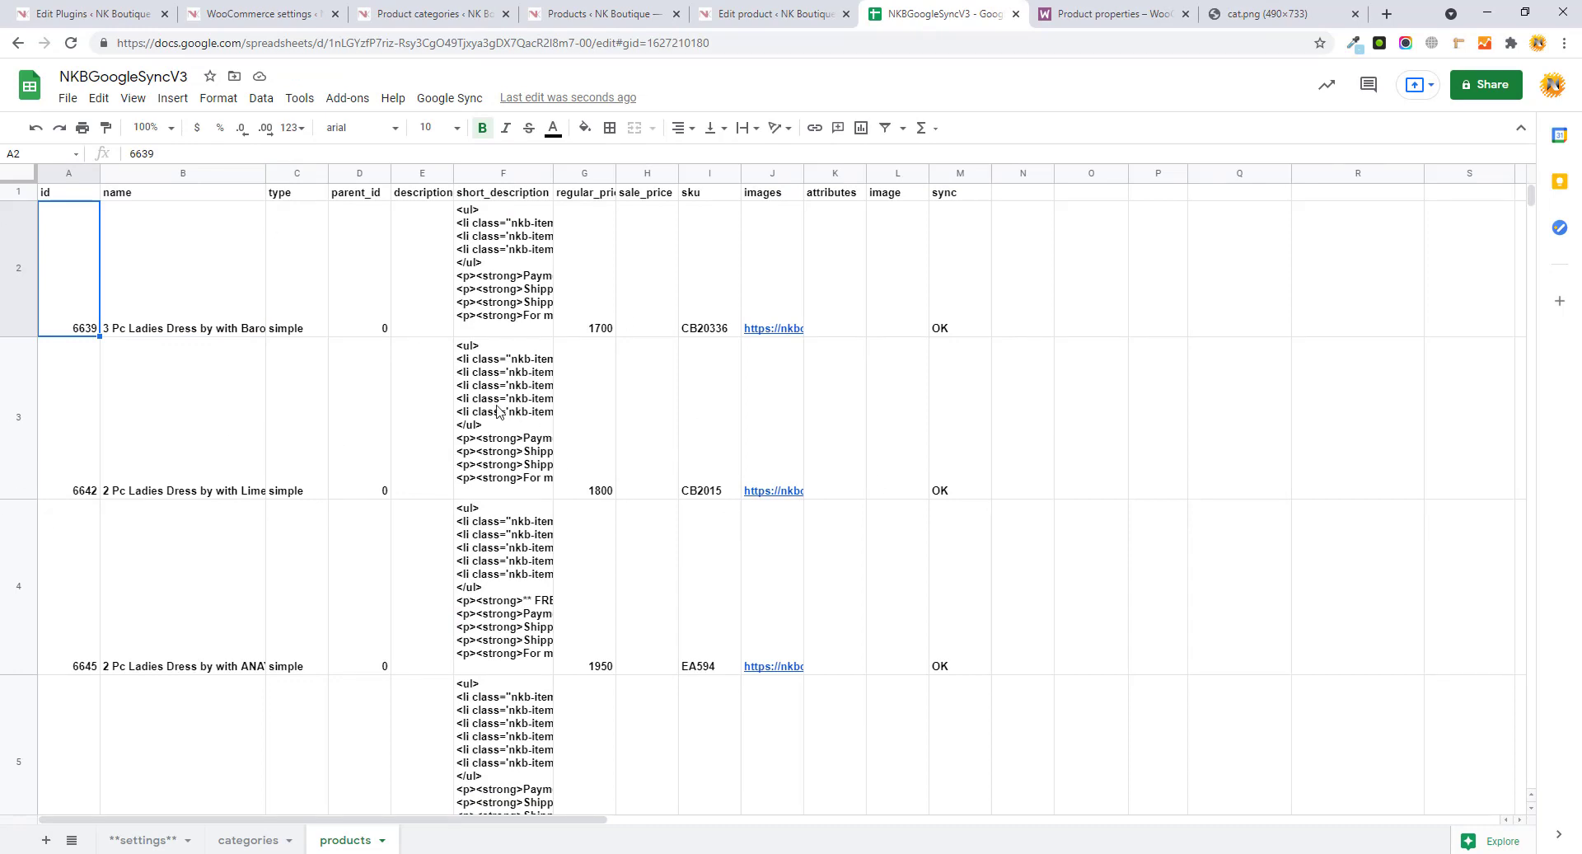
mouse_move(805, 597)
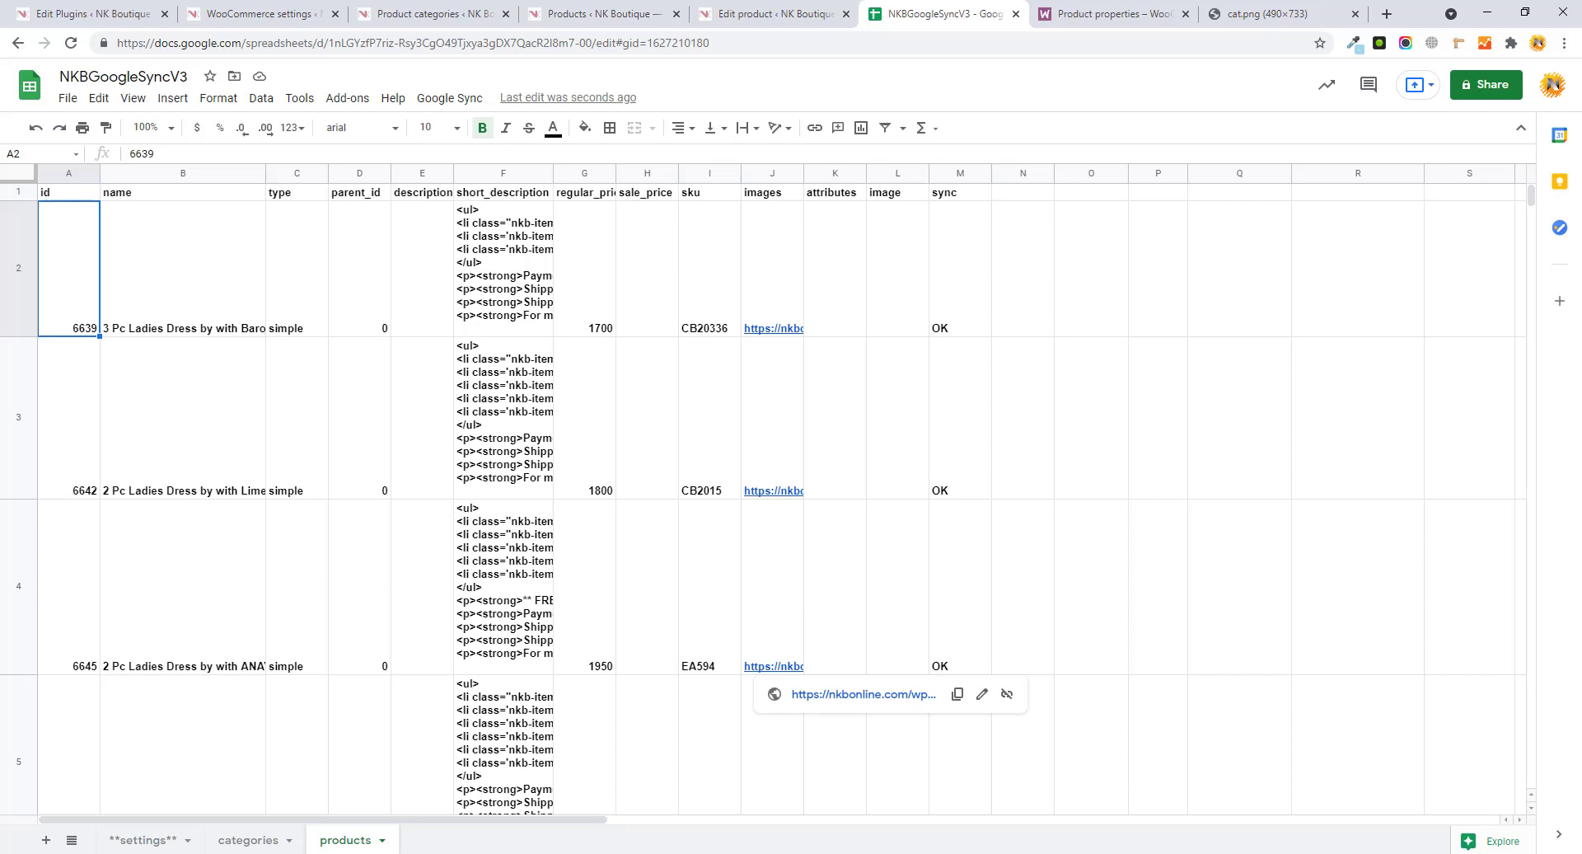